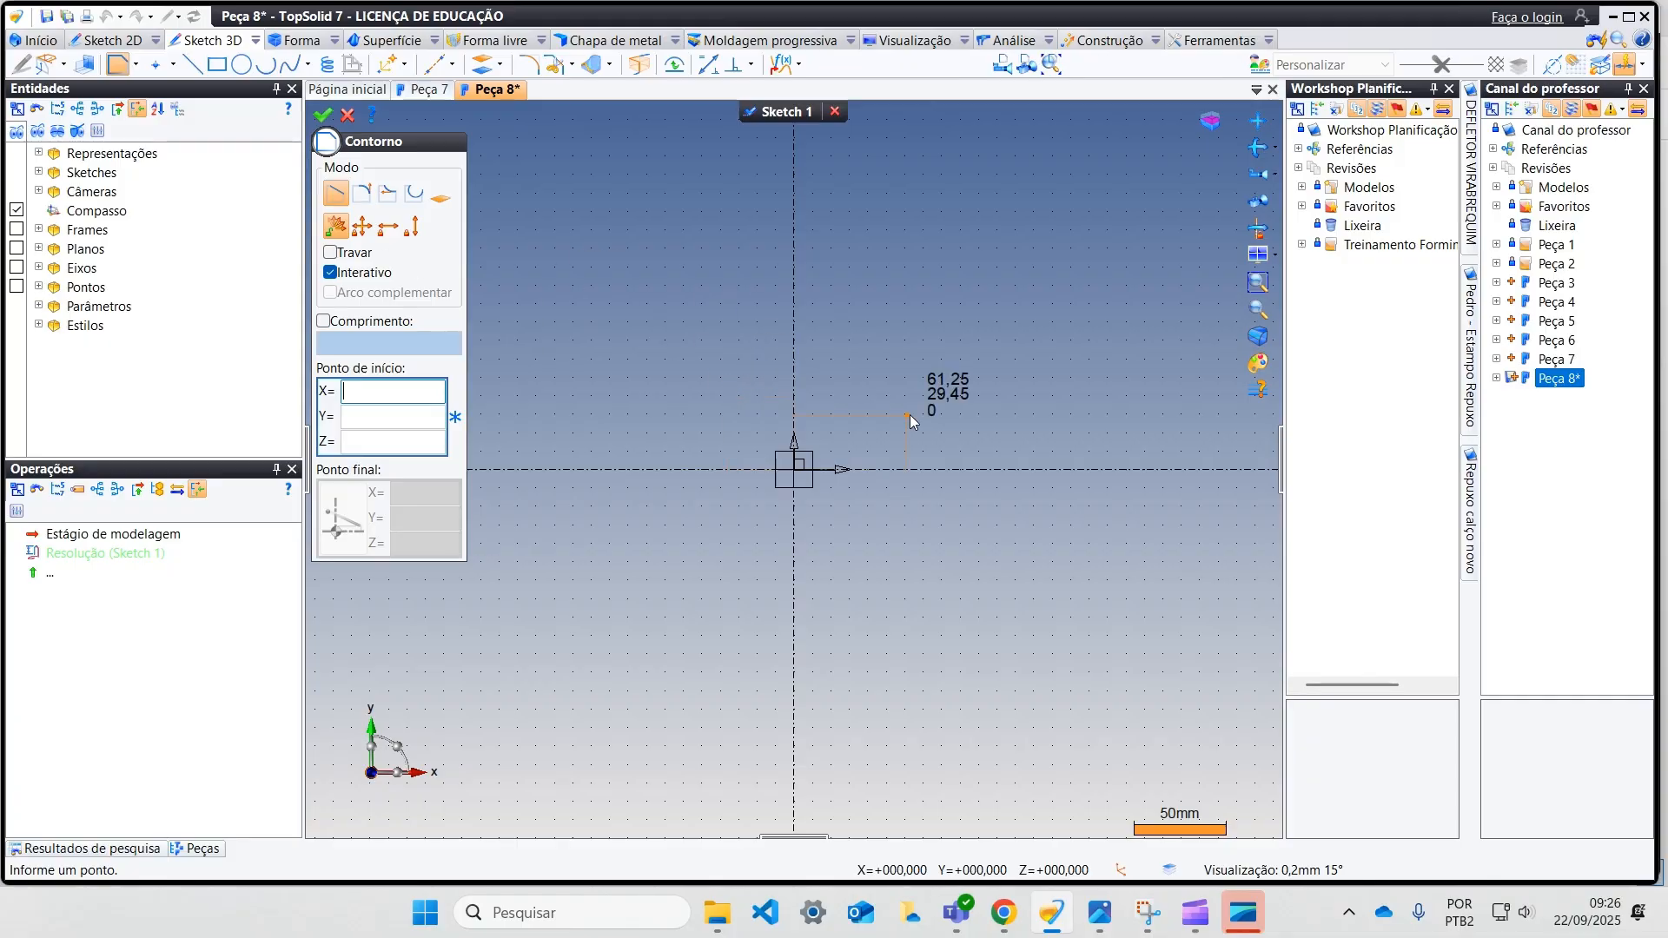
Step: Draw a vertical line about 79 mm long, rising from the horizontal axis about 98 mm right of the origin
middle_click_drag(914, 427, 868, 585)
left_click(889, 632)
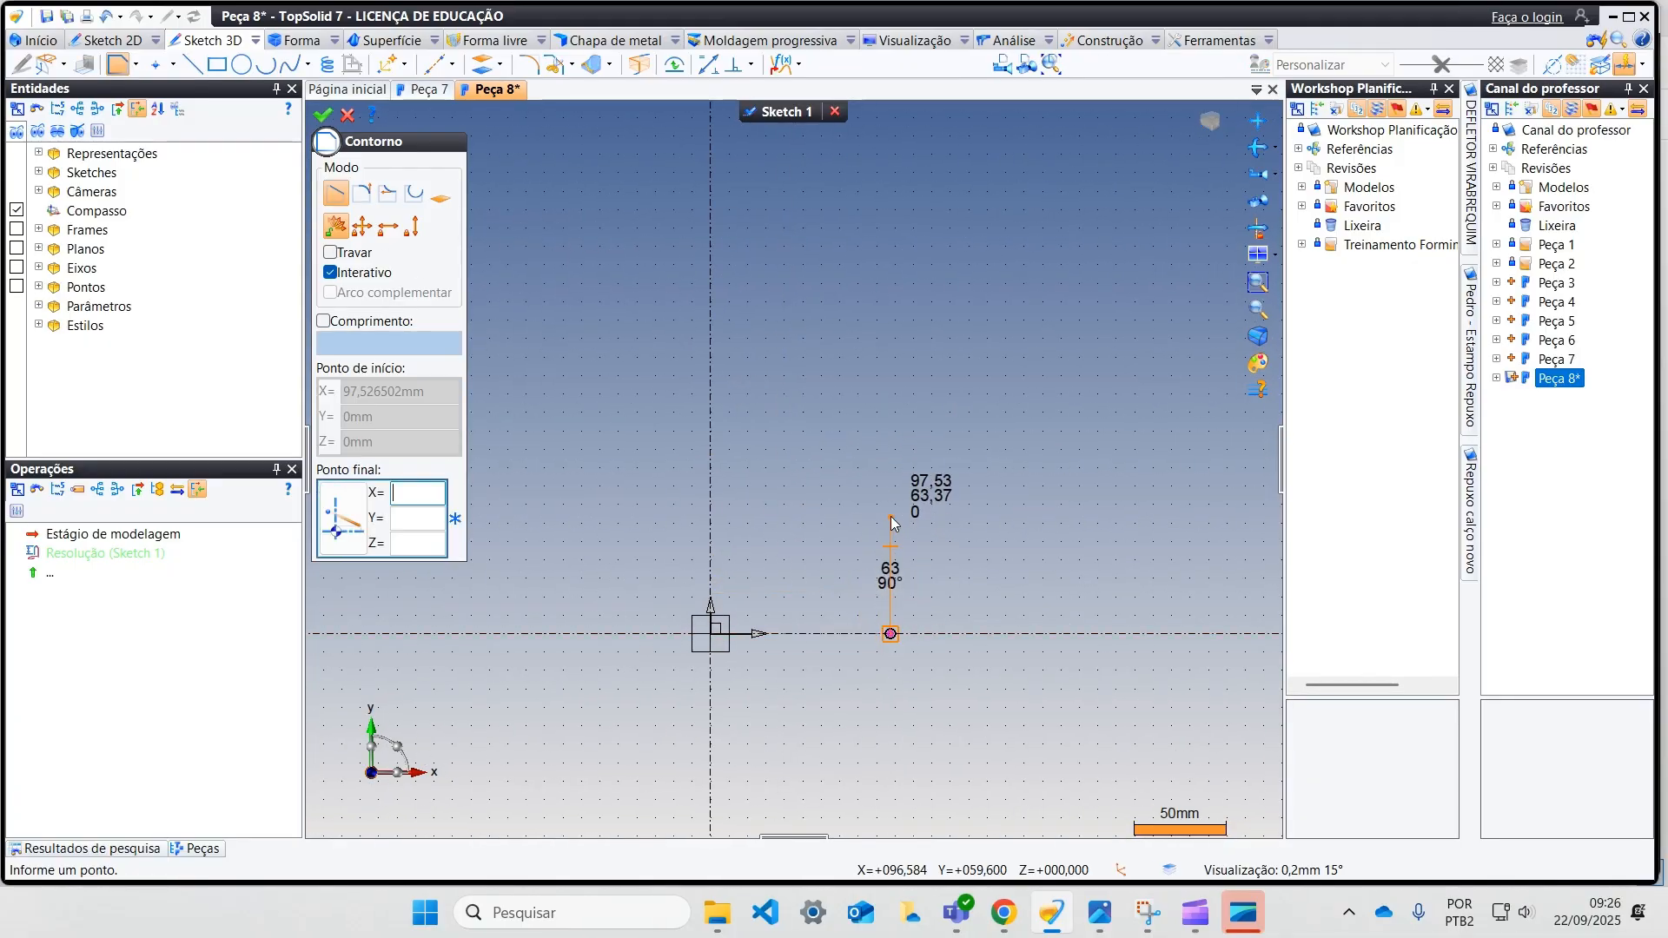
left_click(890, 486)
key("Escape")
Step: Dimension the vertical line's length and set it to 150 mm
left_click(708, 64)
left_click(891, 553)
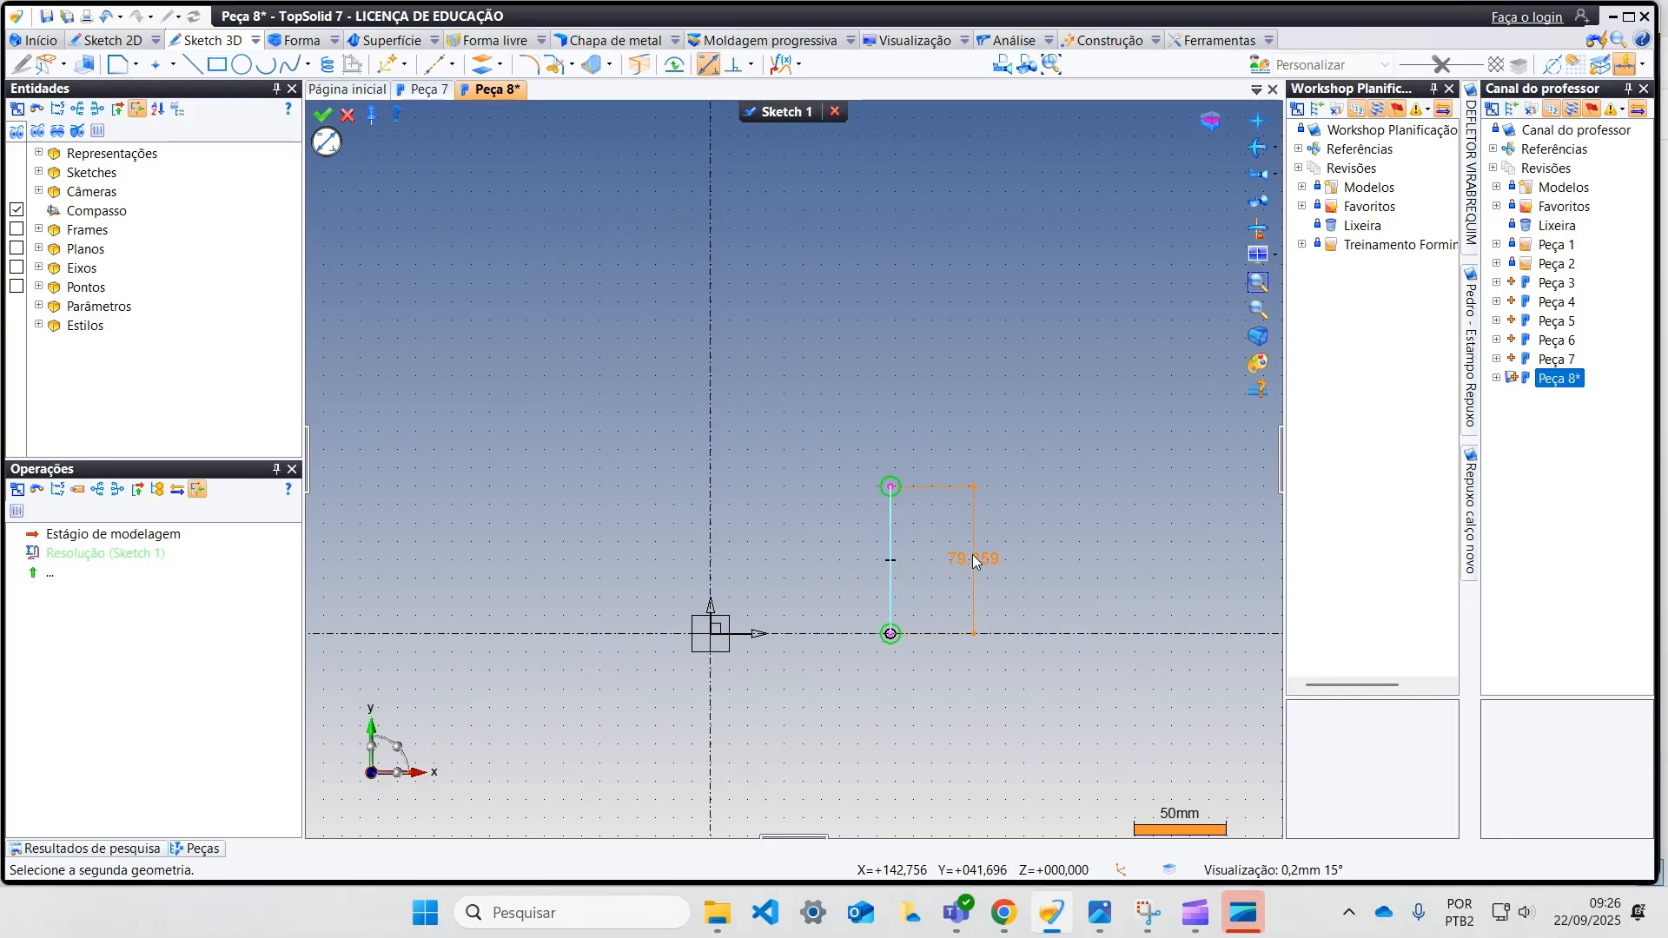
left_click(972, 555)
type("160")
key("Return")
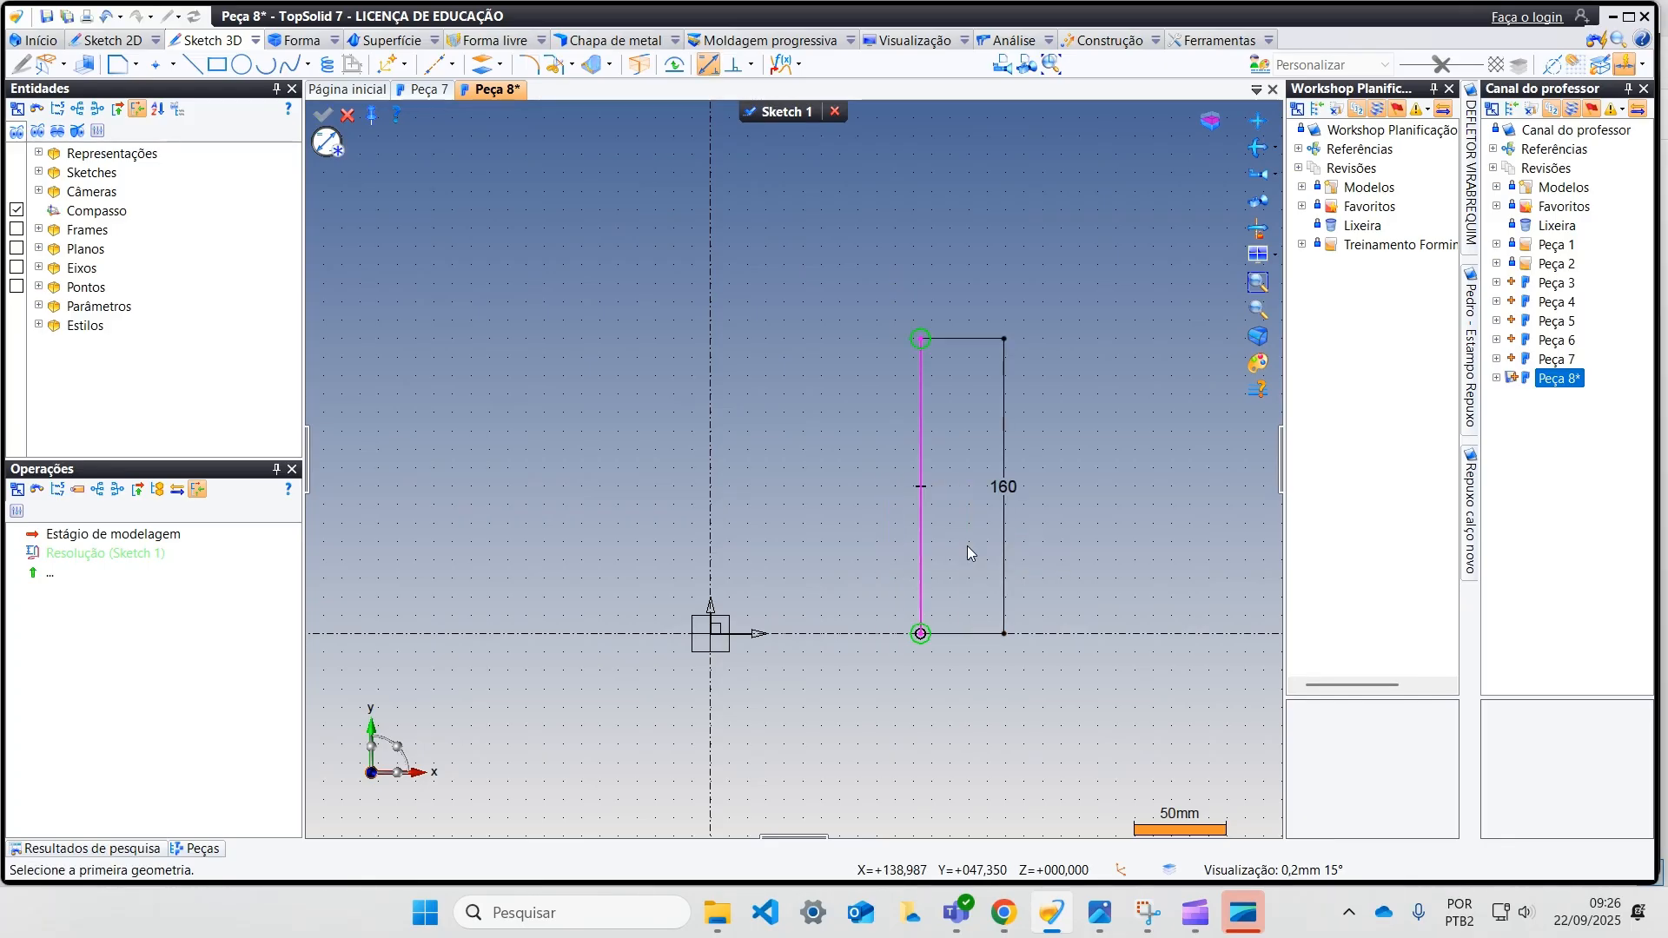
double_click(1008, 484)
type("150")
key("Return")
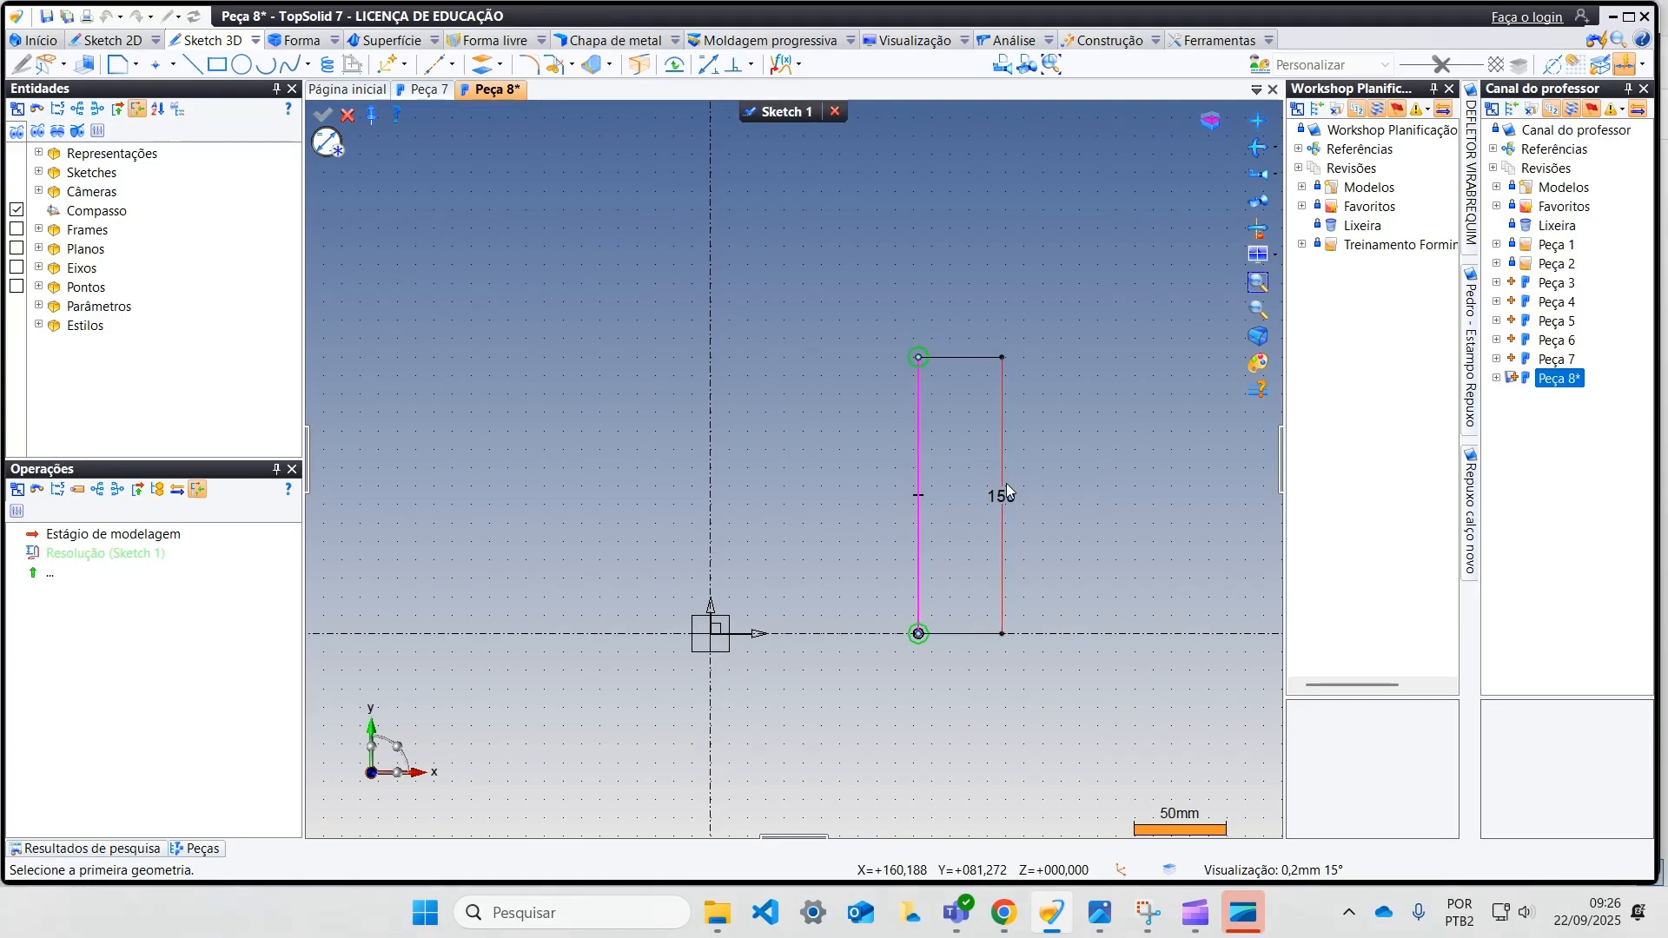
Step: Dimension the distance from the vertical axis to the 150 mm line as 230 mm
middle_click_drag(1034, 496, 949, 596)
scroll(930, 575, "down", 2)
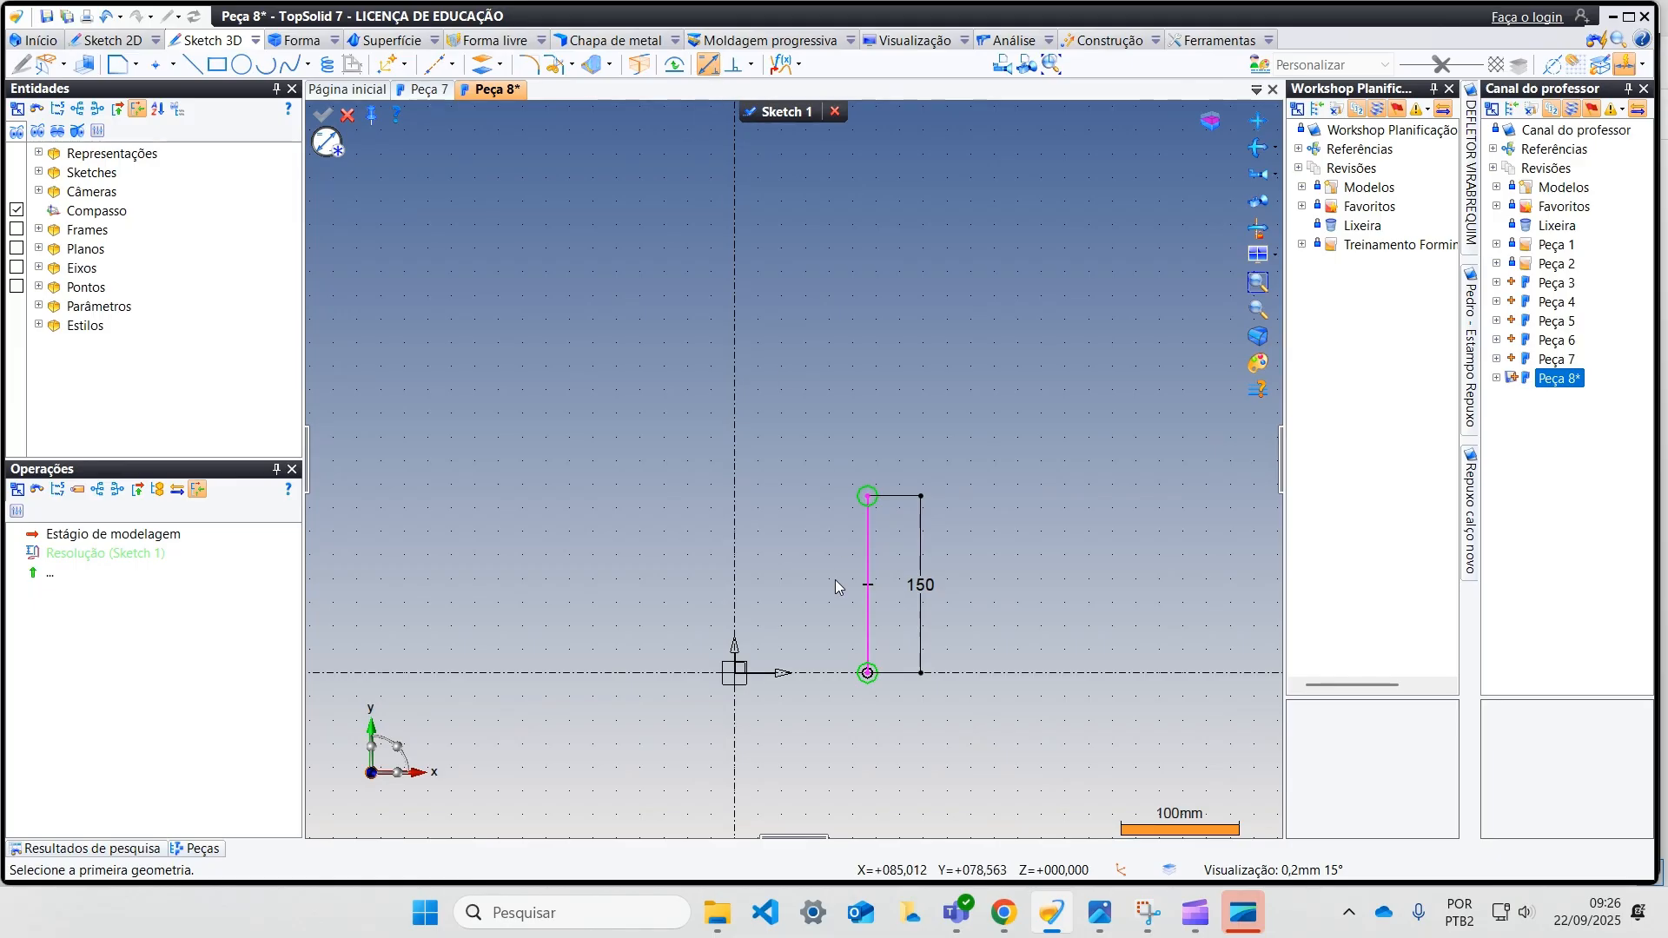
left_click(867, 566)
left_click(734, 656)
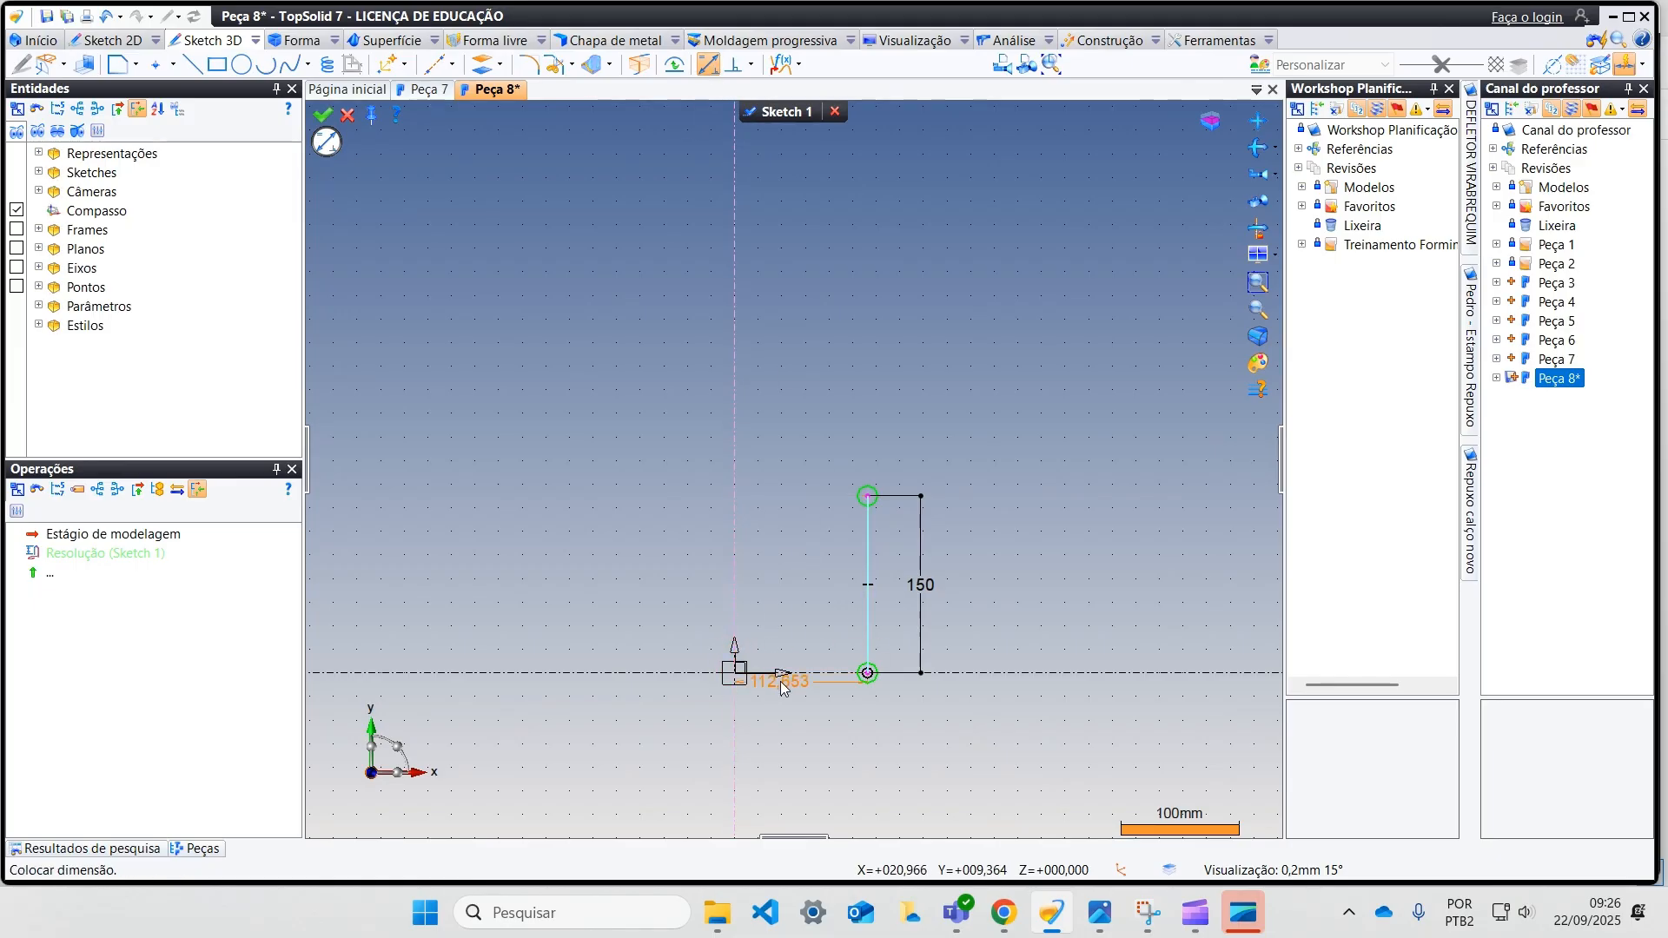
left_click(809, 724)
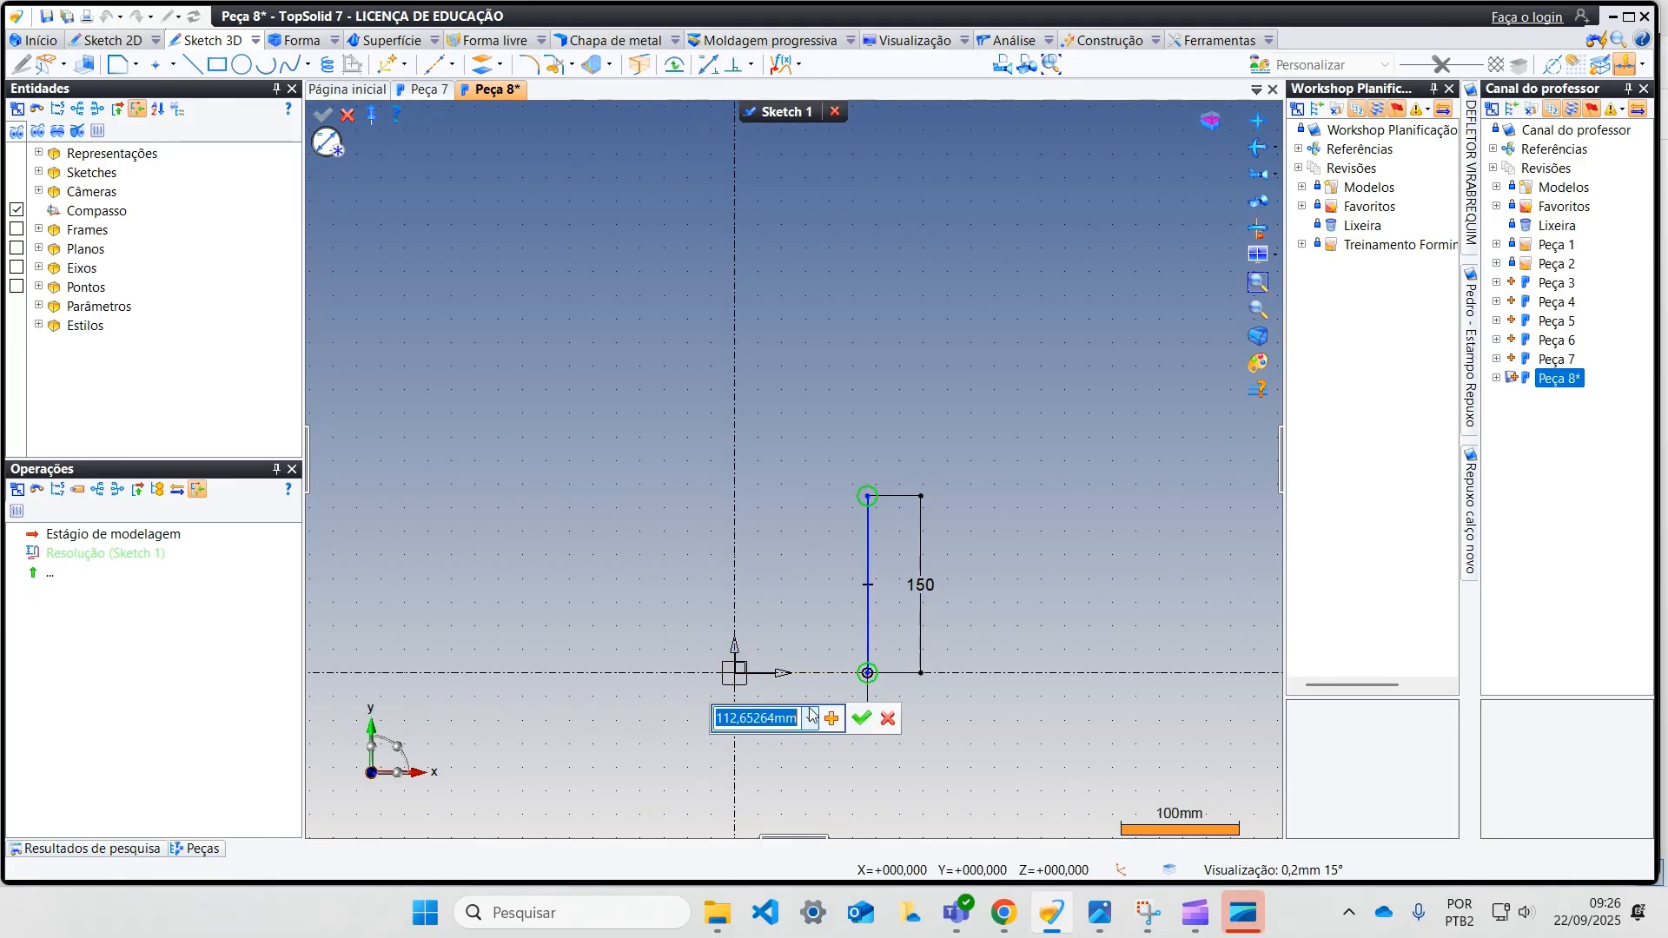
type("1")
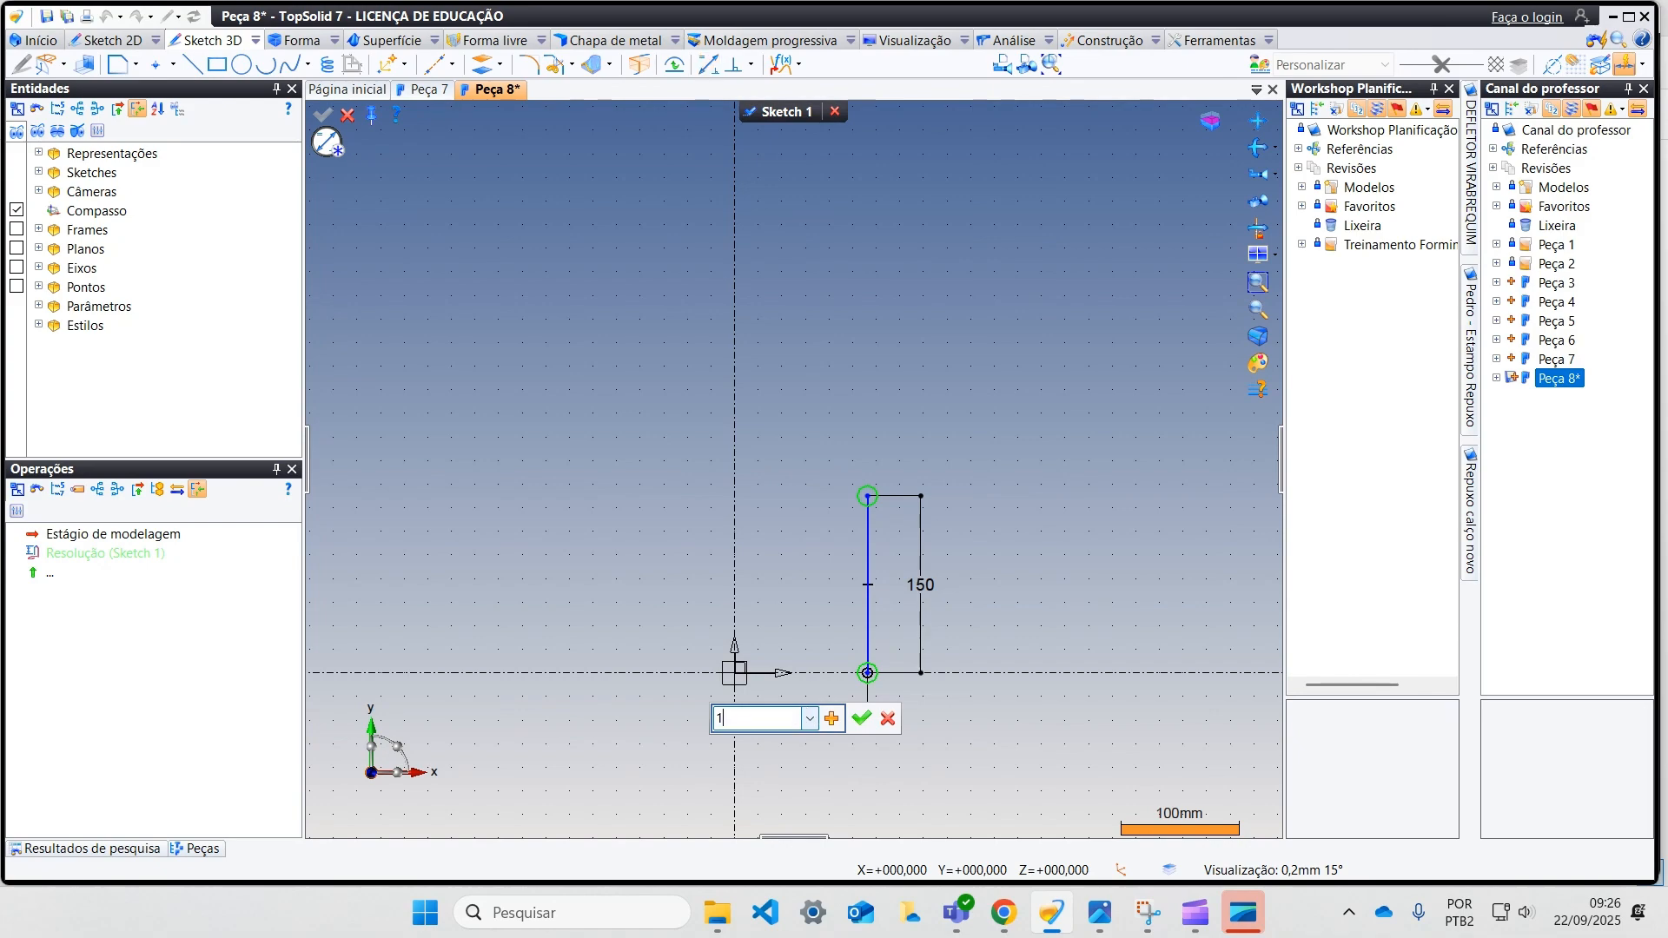
key("BackSpace")
type("23,0")
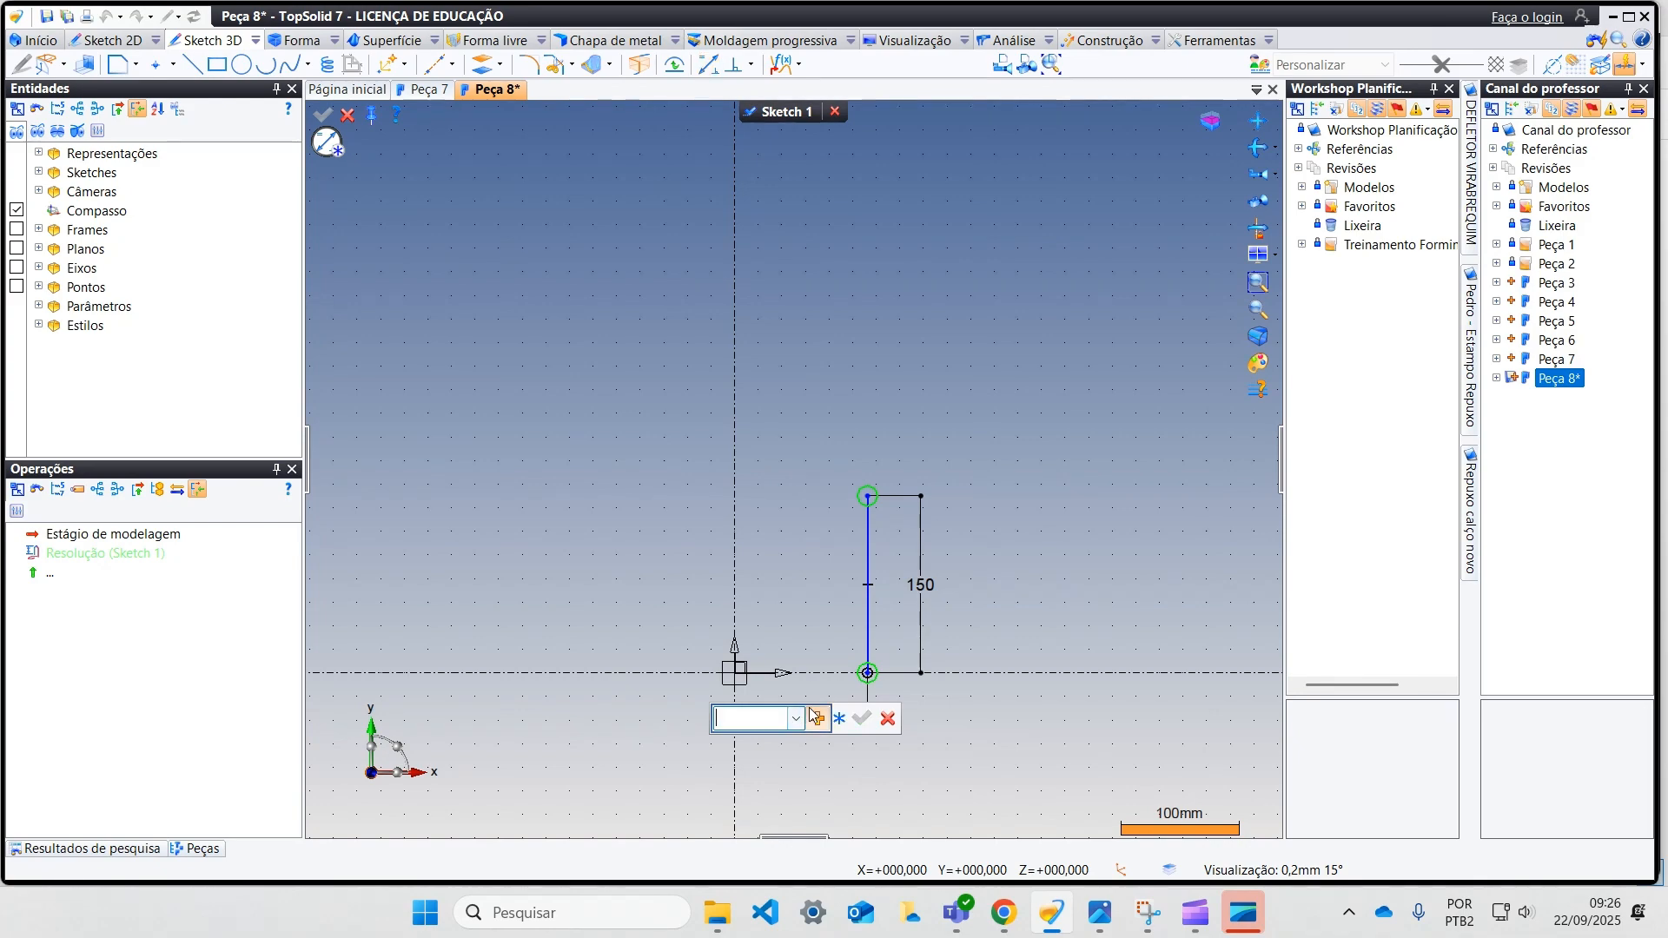
type("0")
key("Return")
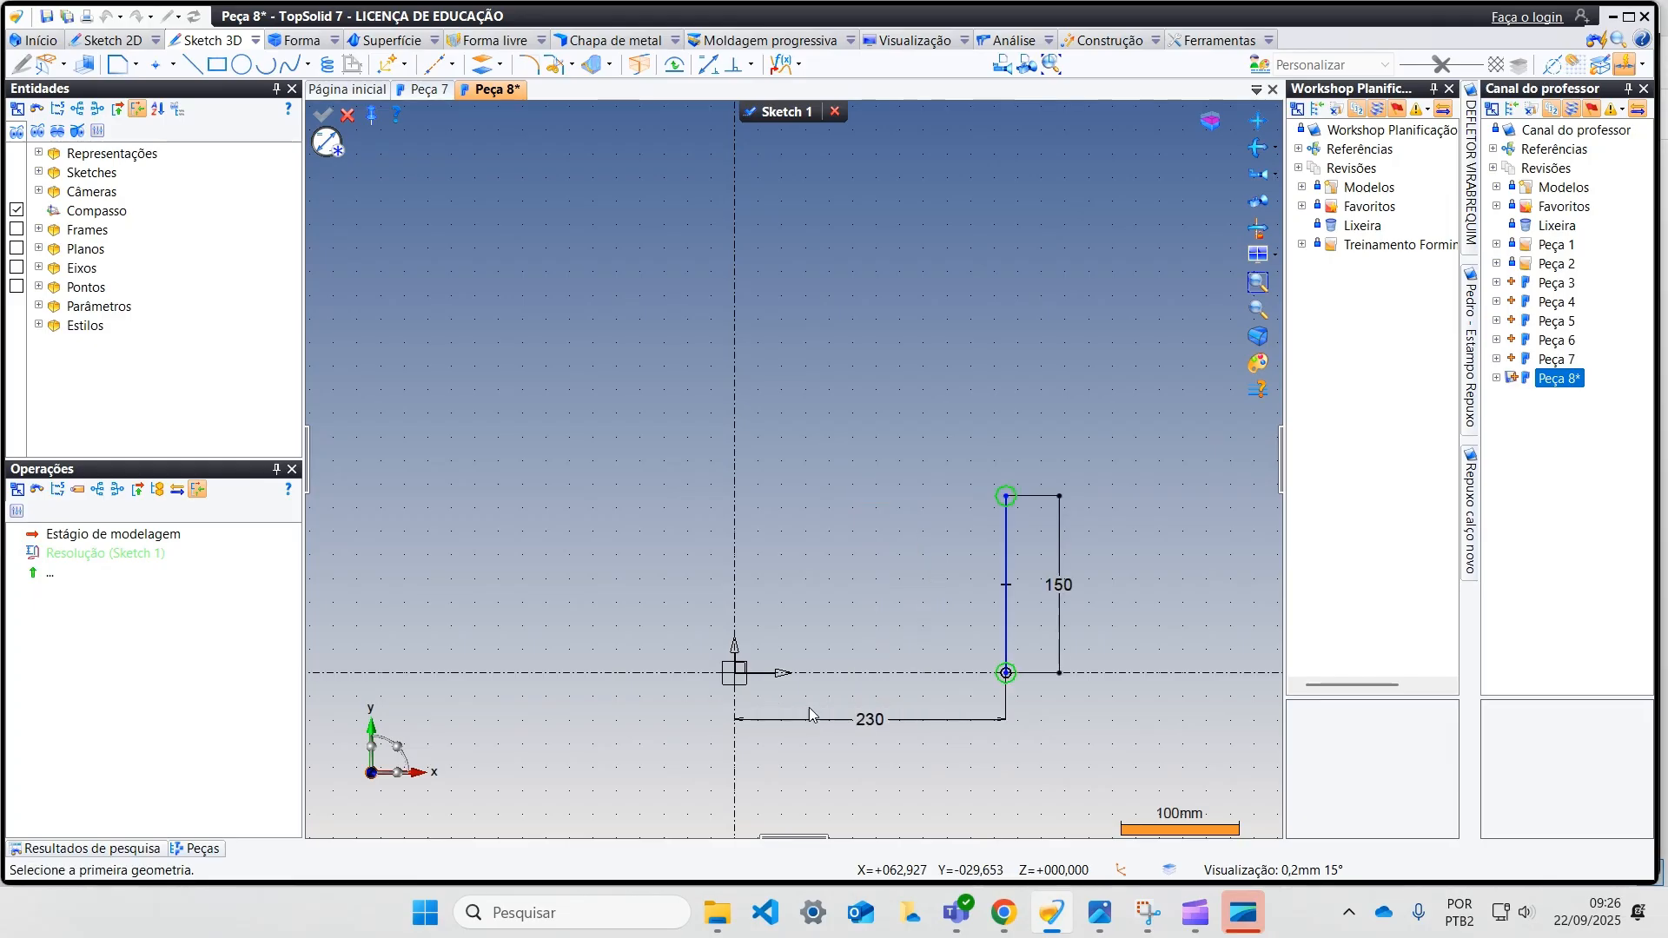
Step: Draw a circle of radius 450 mm by its centre, to the right of the 150 mm line
middle_click_drag(1045, 535, 699, 599)
middle_click_drag(784, 549, 798, 544)
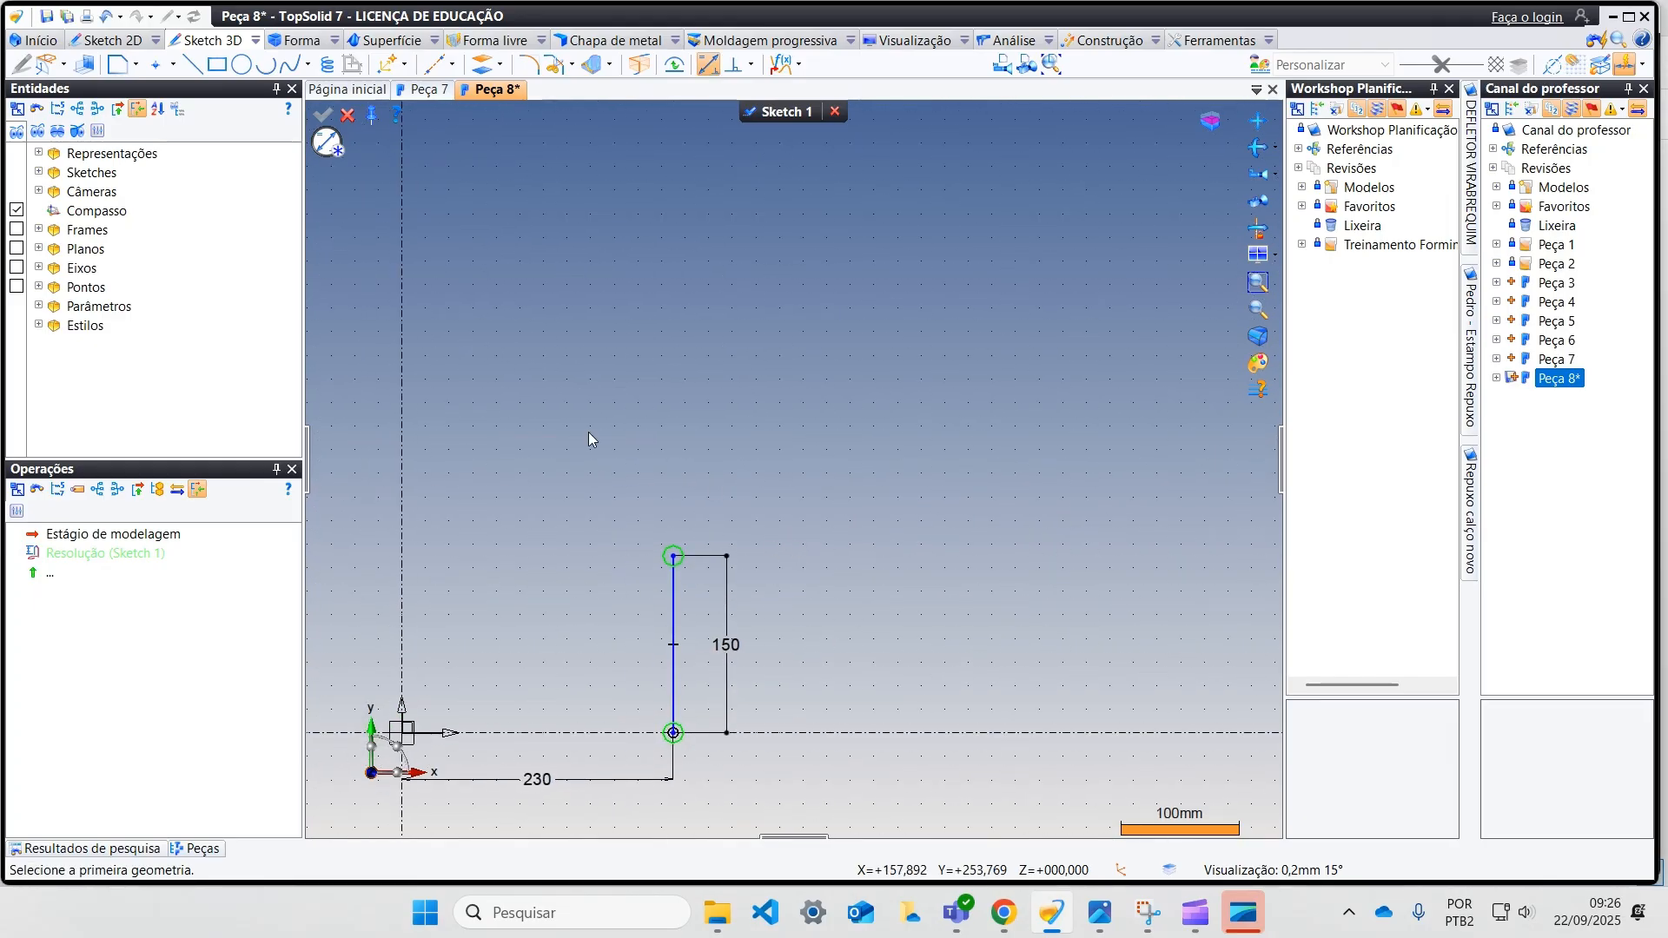
left_click(241, 64)
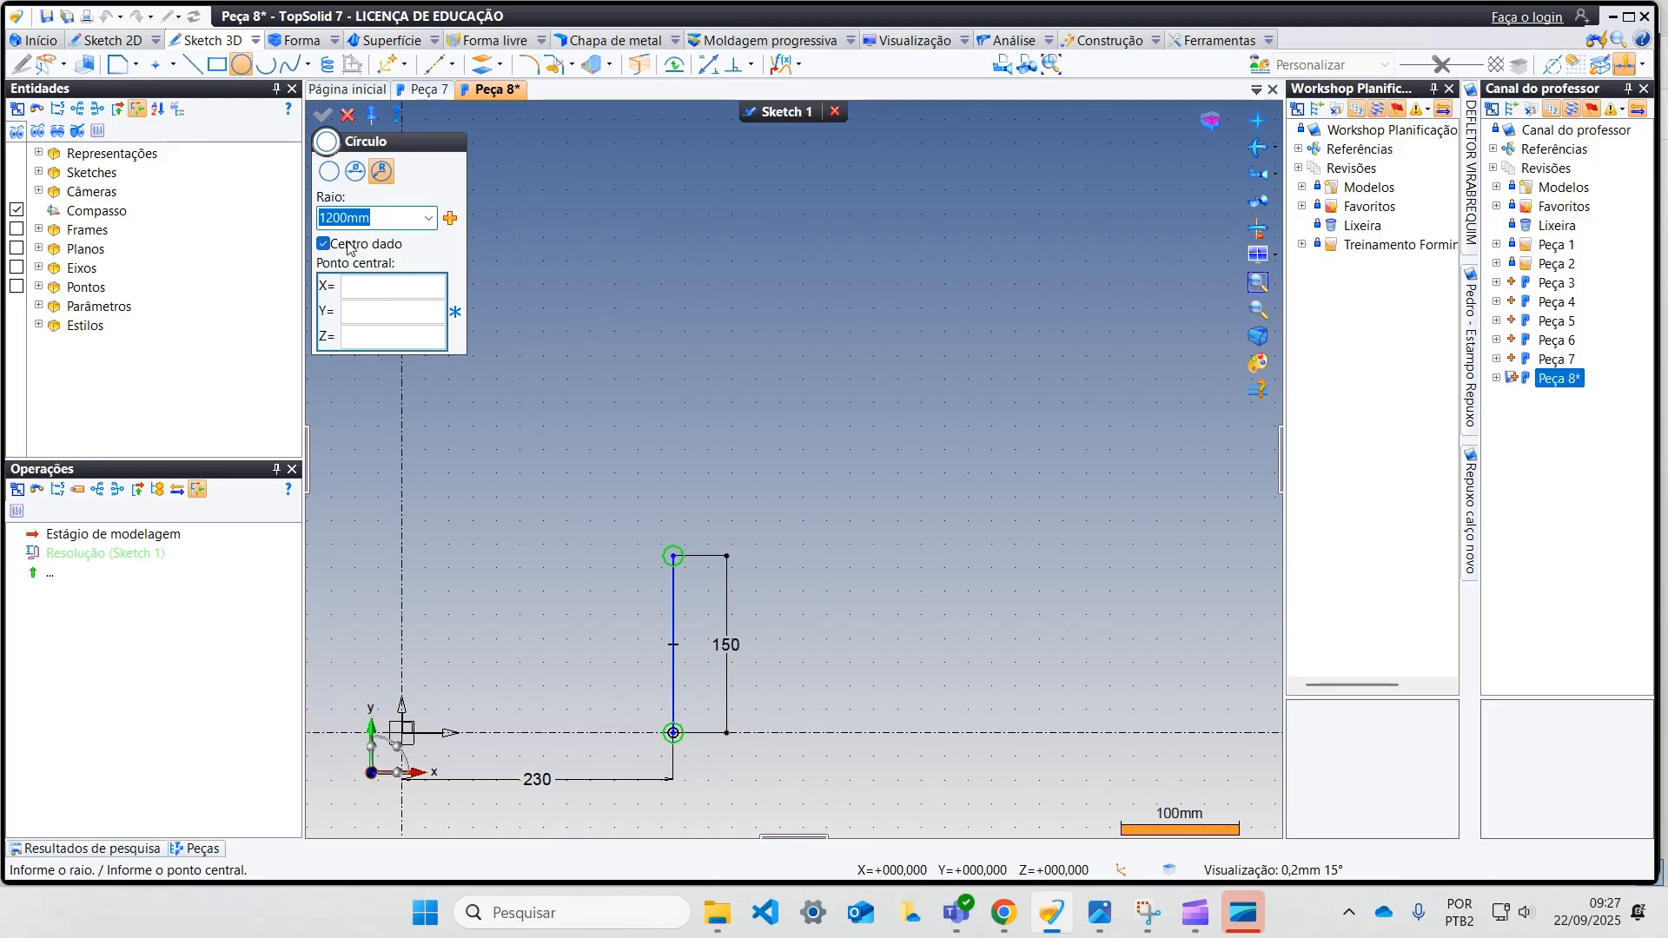
type("450")
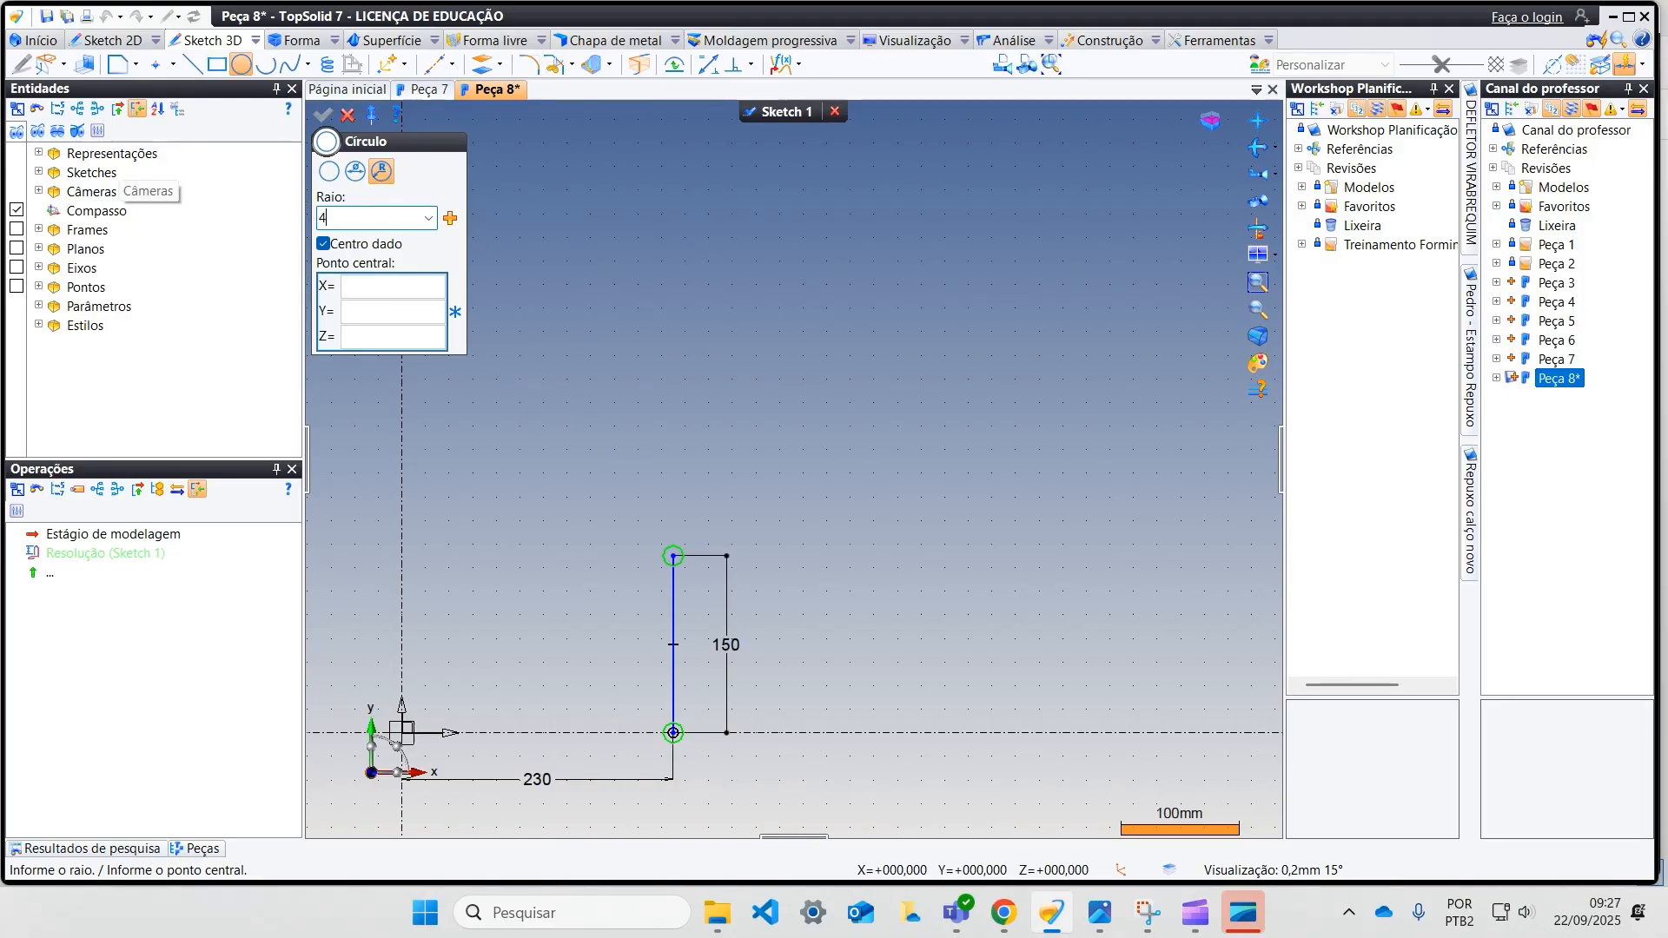
key("Tab")
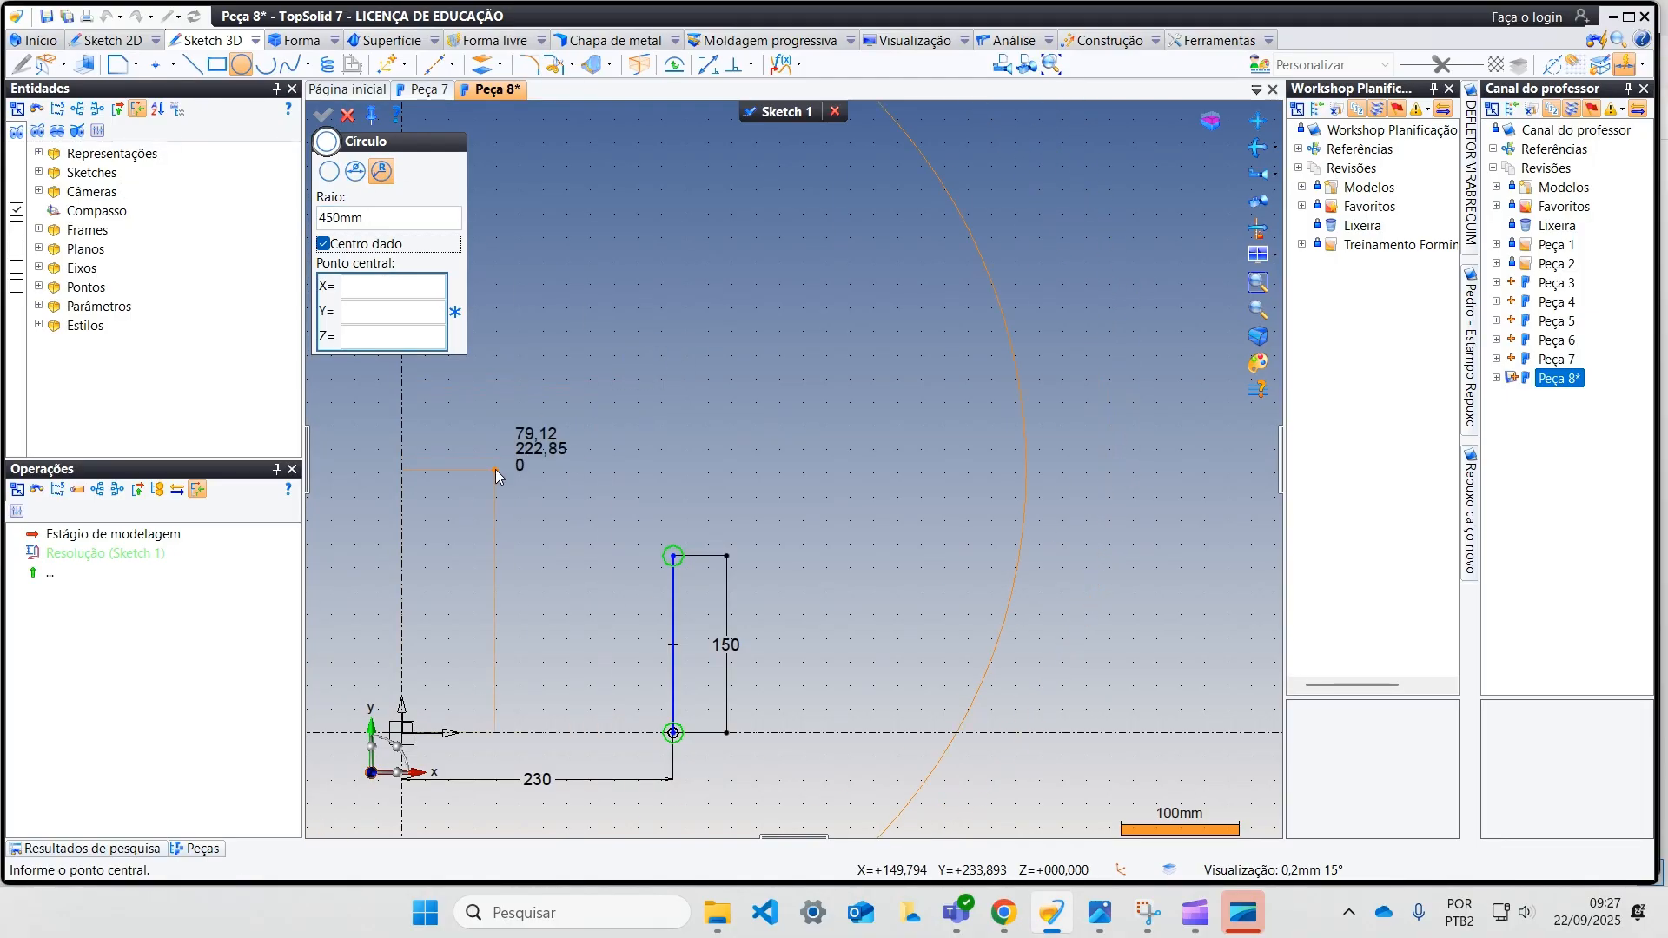
scroll(539, 469, "down", 3)
left_click(820, 467)
key("Escape")
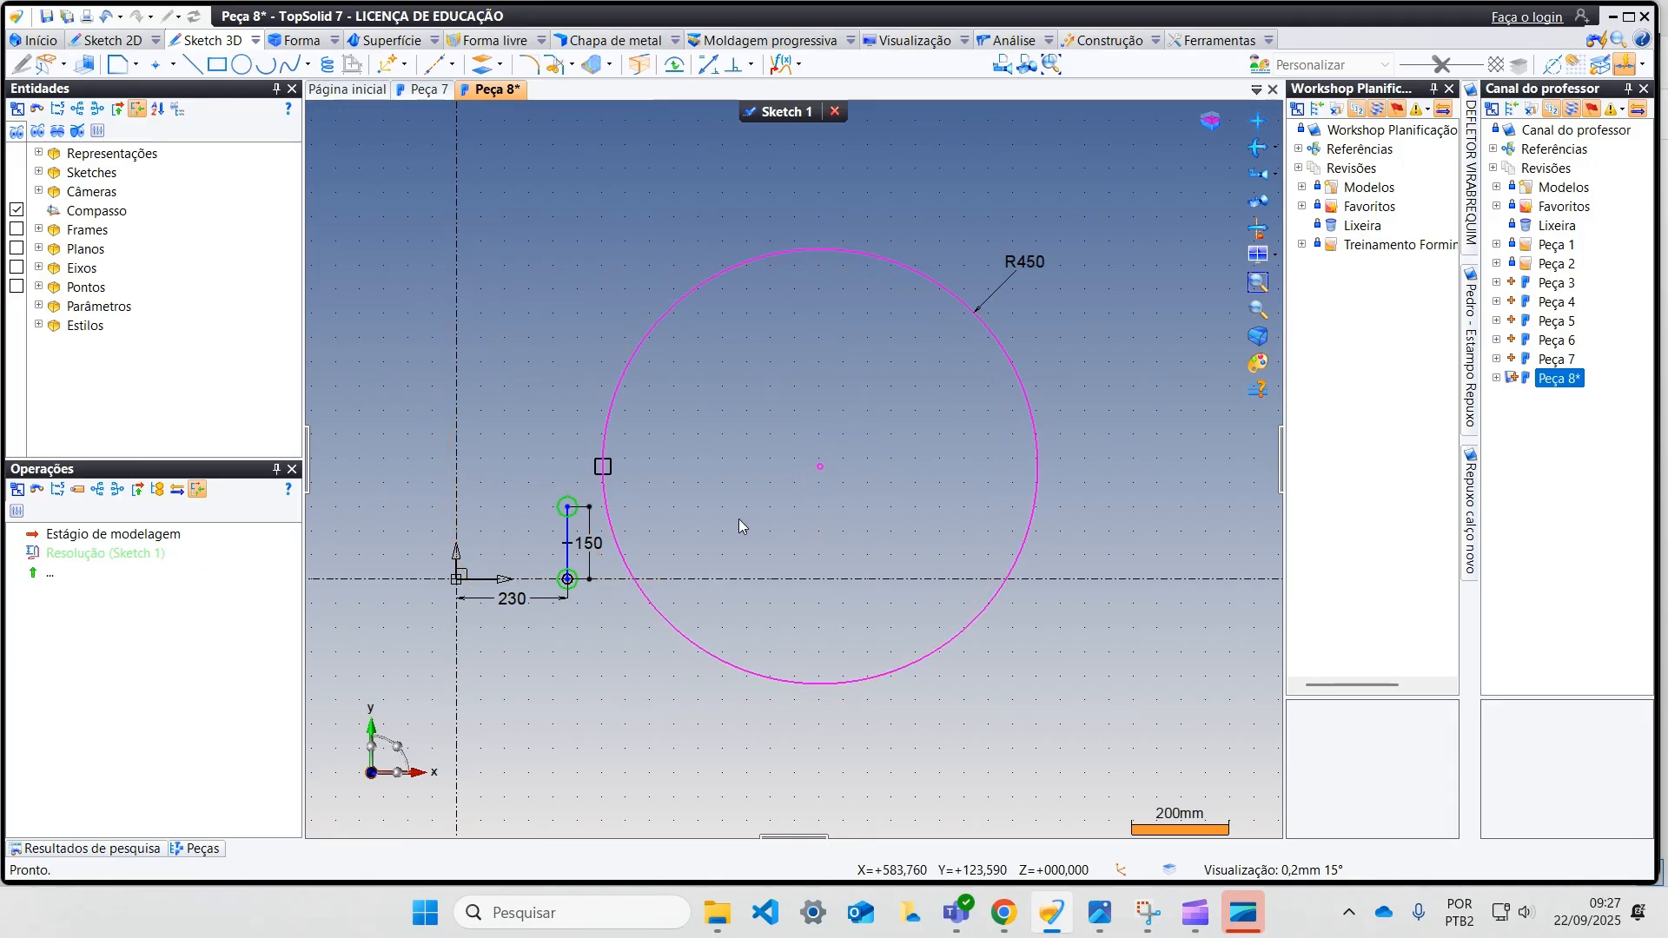
Step: Align the centre of the 450 mm radius circle horizontally with the upper endpoint of the 150 mm line
middle_click_drag(742, 518, 815, 500)
left_click(752, 66)
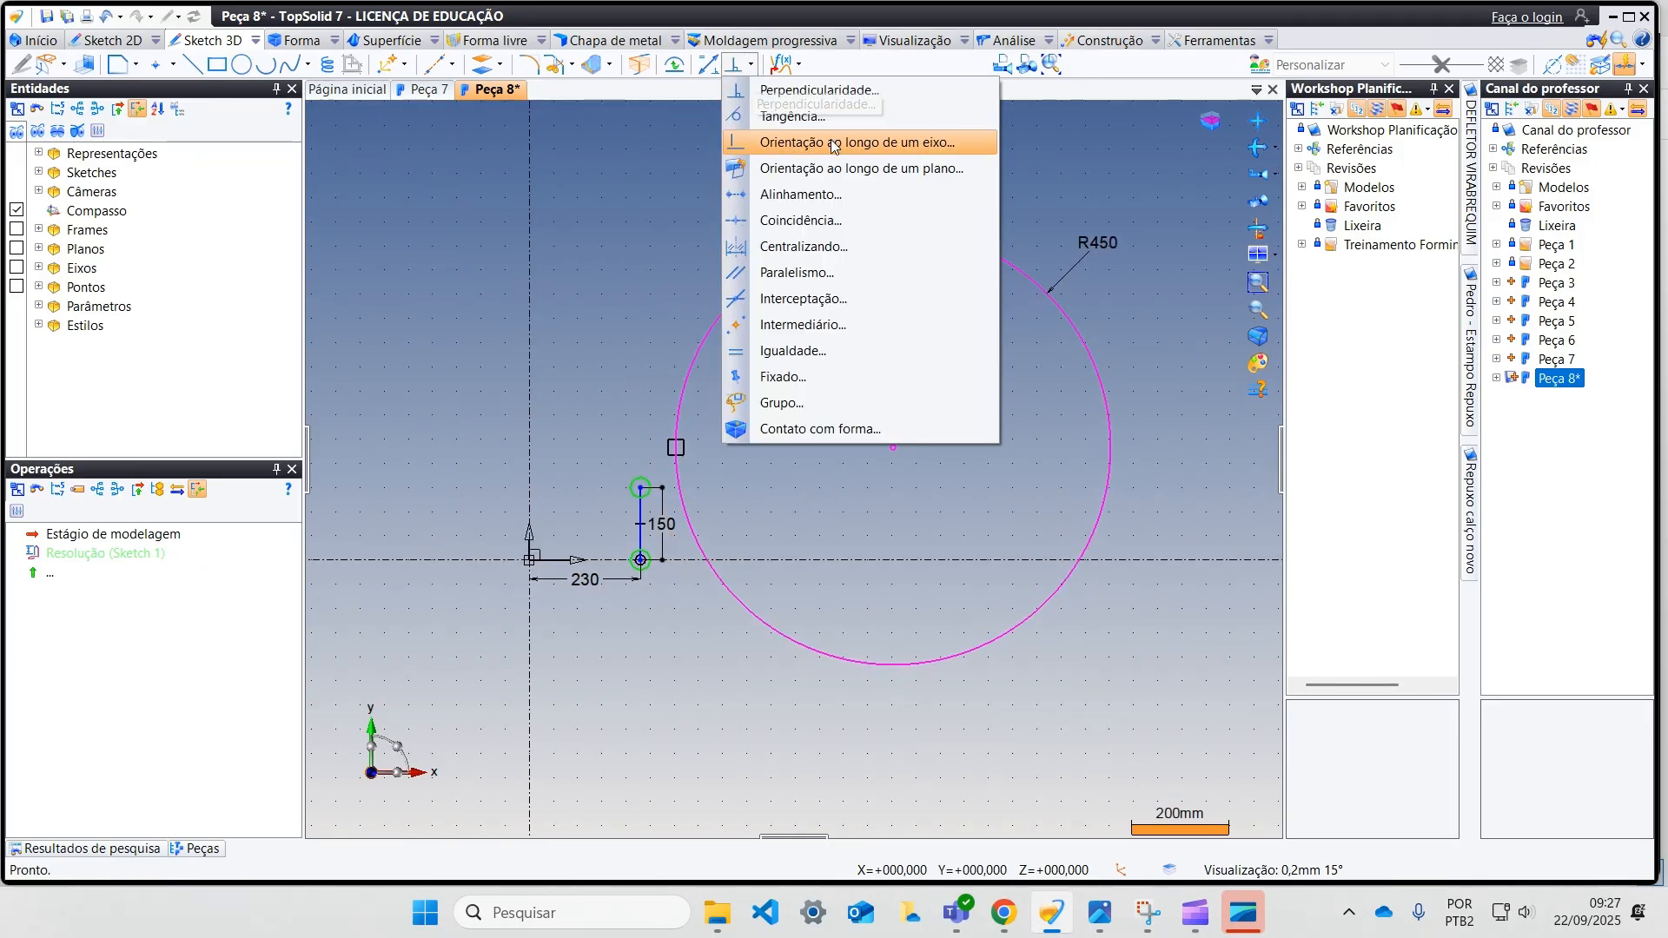
left_click(852, 195)
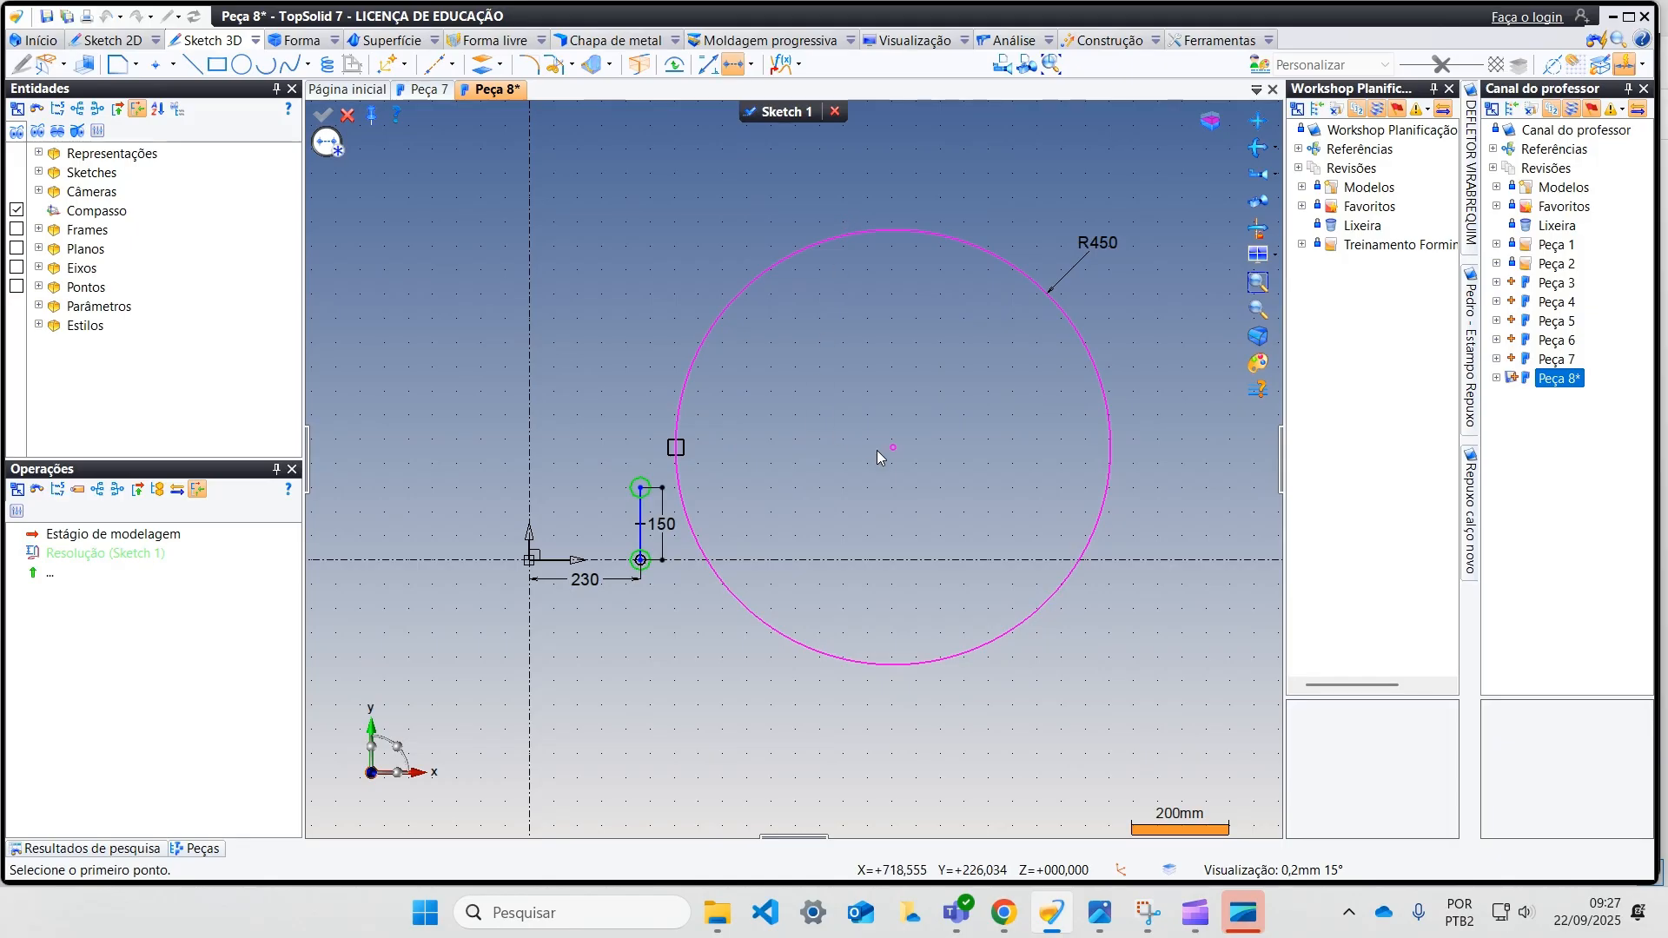
left_click(894, 450)
left_click(641, 489)
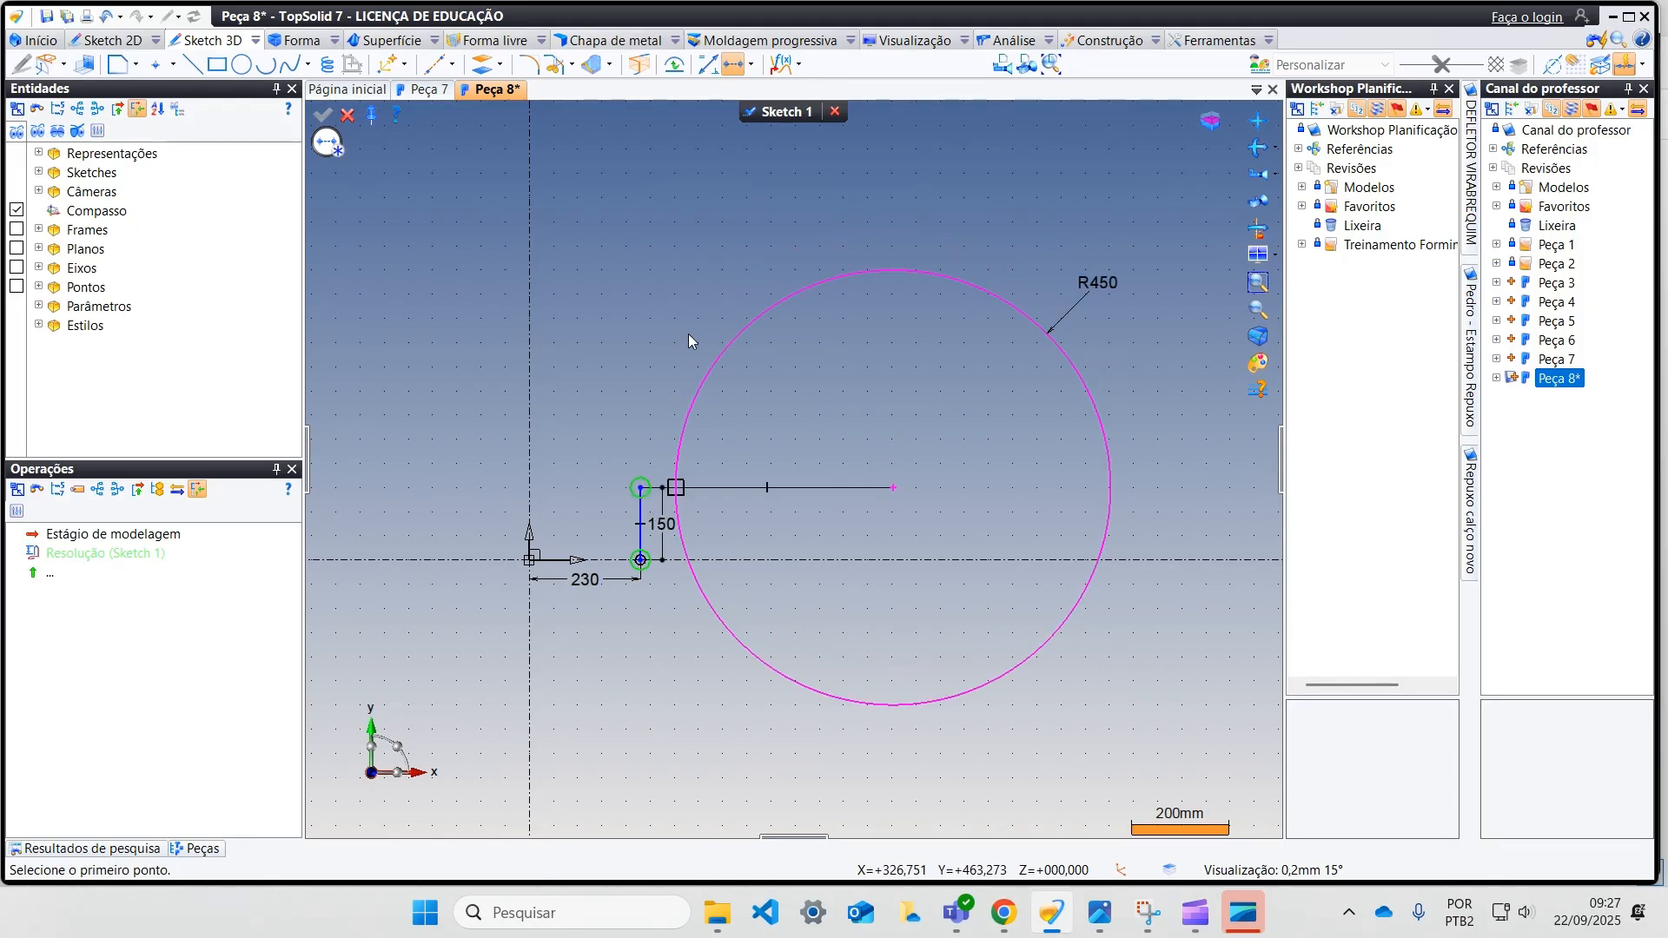
Step: Make the 450 mm radius circle tangent to the 150 mm vertical line at its upper end
left_click(752, 65)
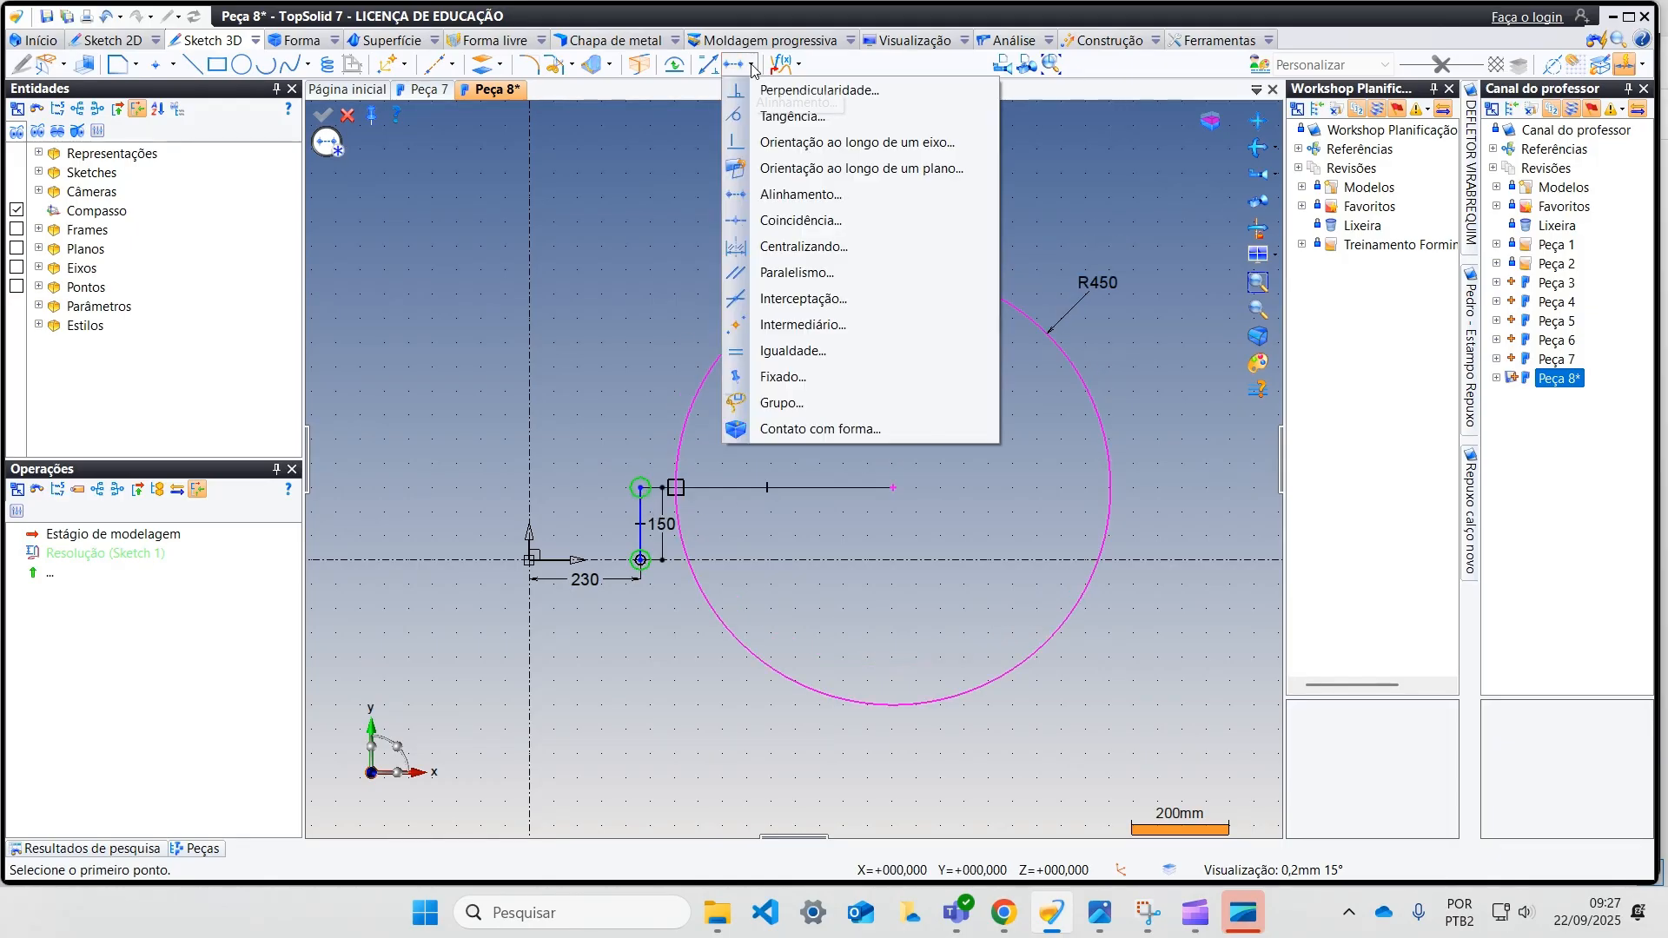
left_click(834, 135)
left_click(639, 490)
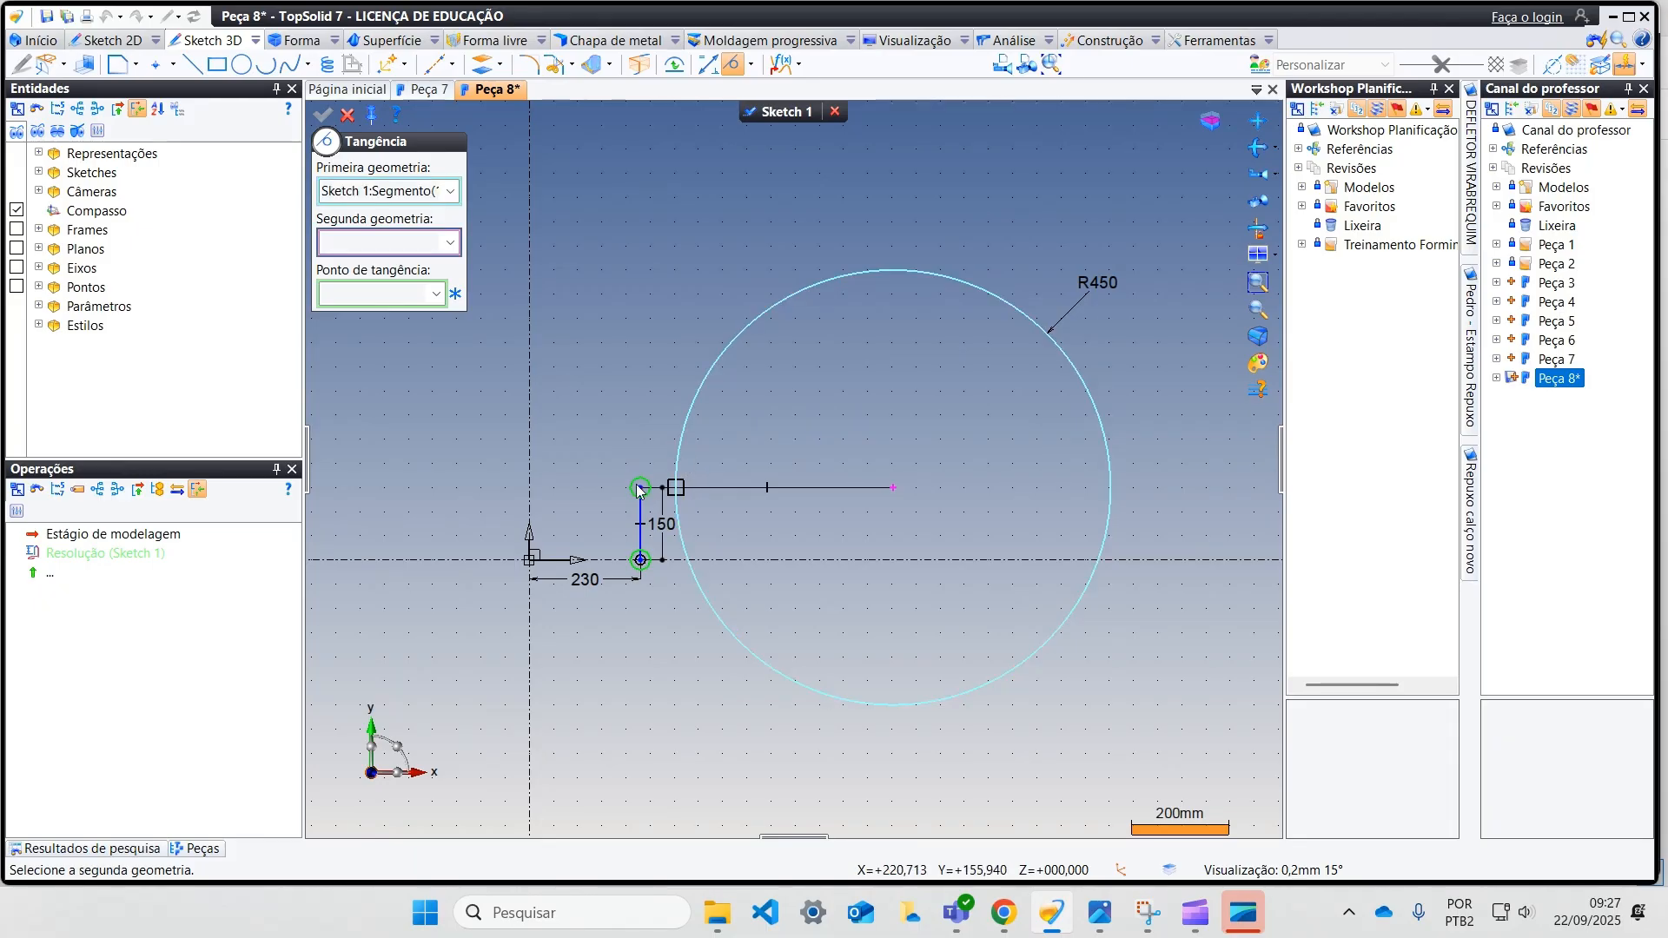
left_click(641, 491)
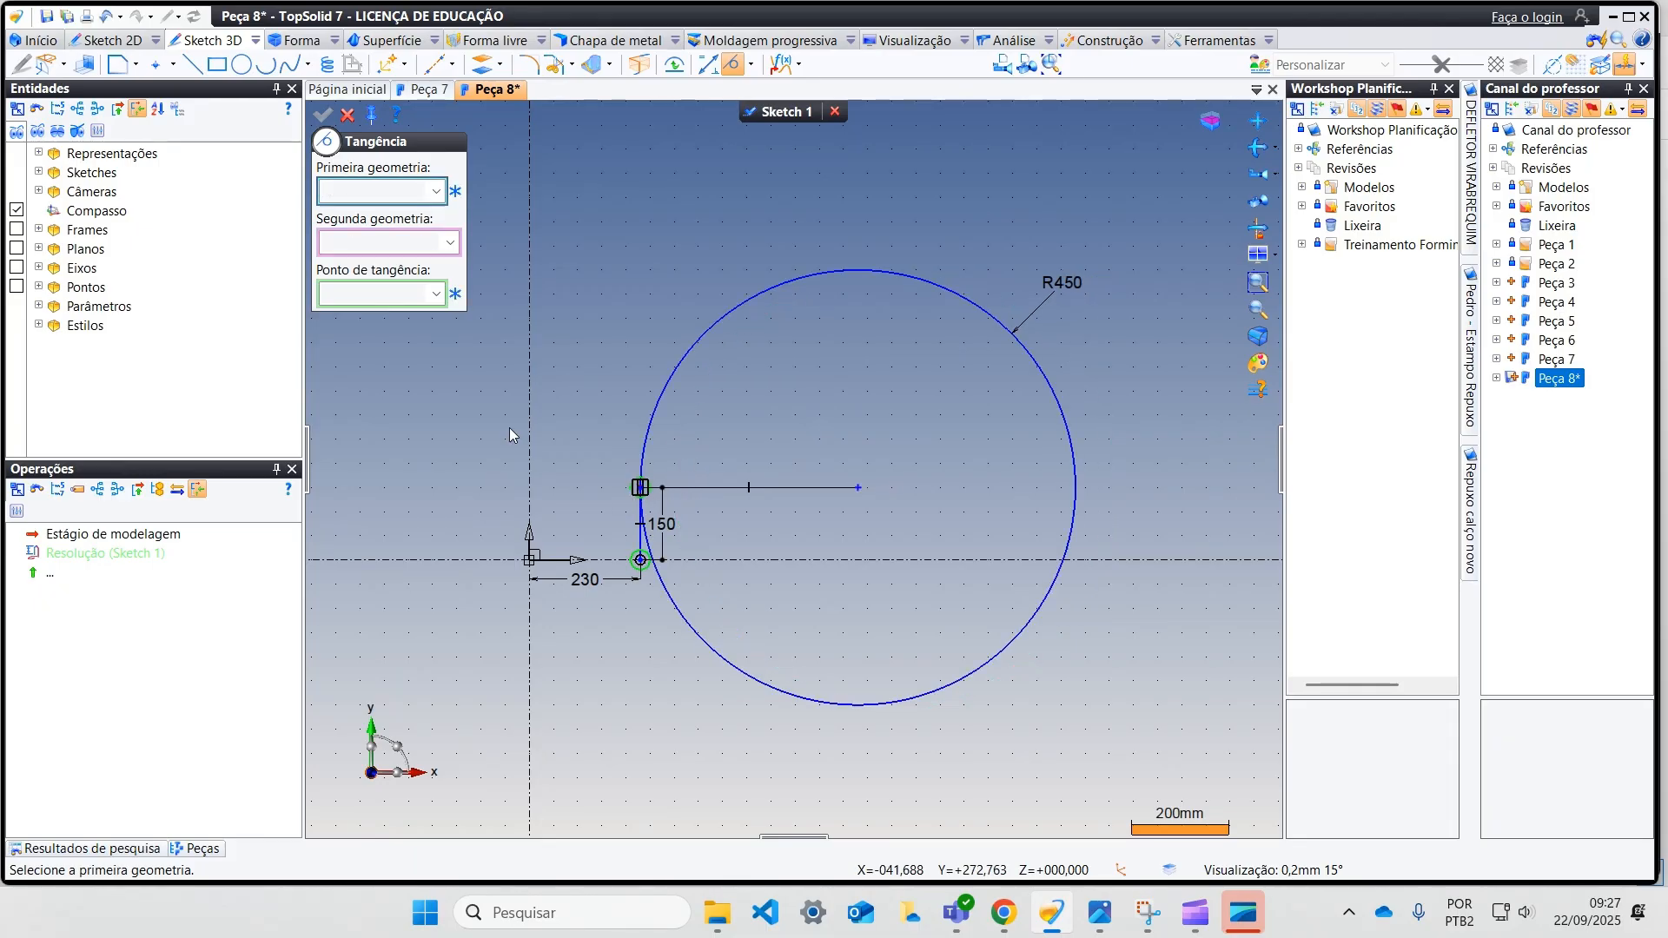
left_click(348, 116)
Step: Draw a vertical line from the origin upward along the vertical axis
middle_click_drag(625, 270, 700, 308)
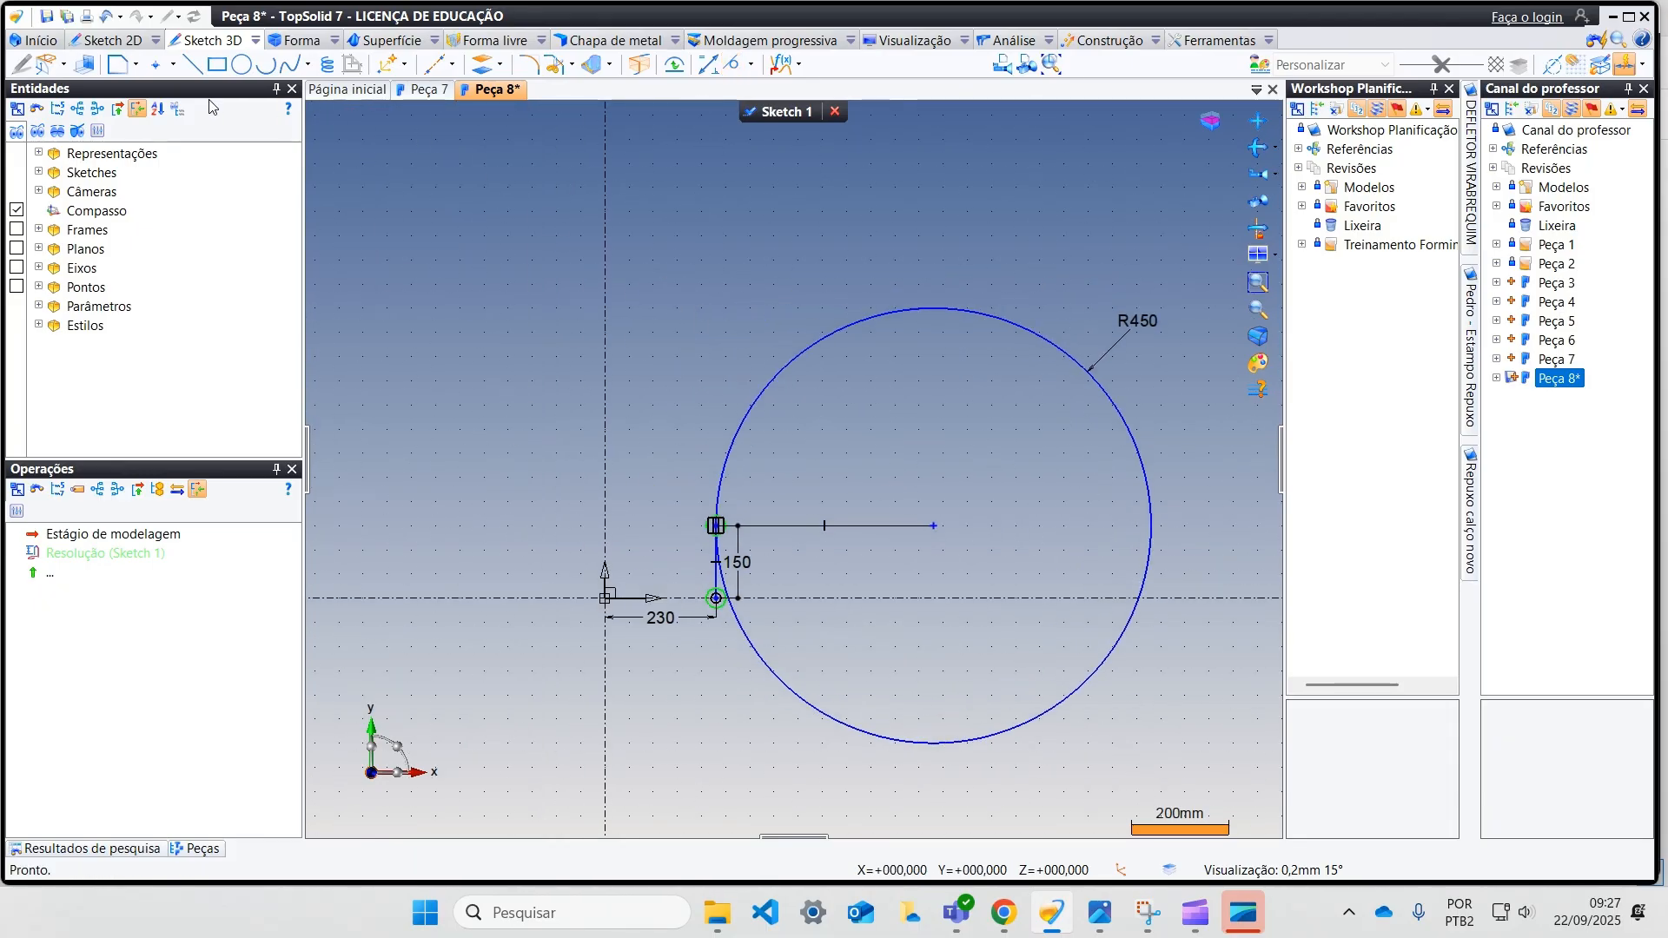
left_click(192, 64)
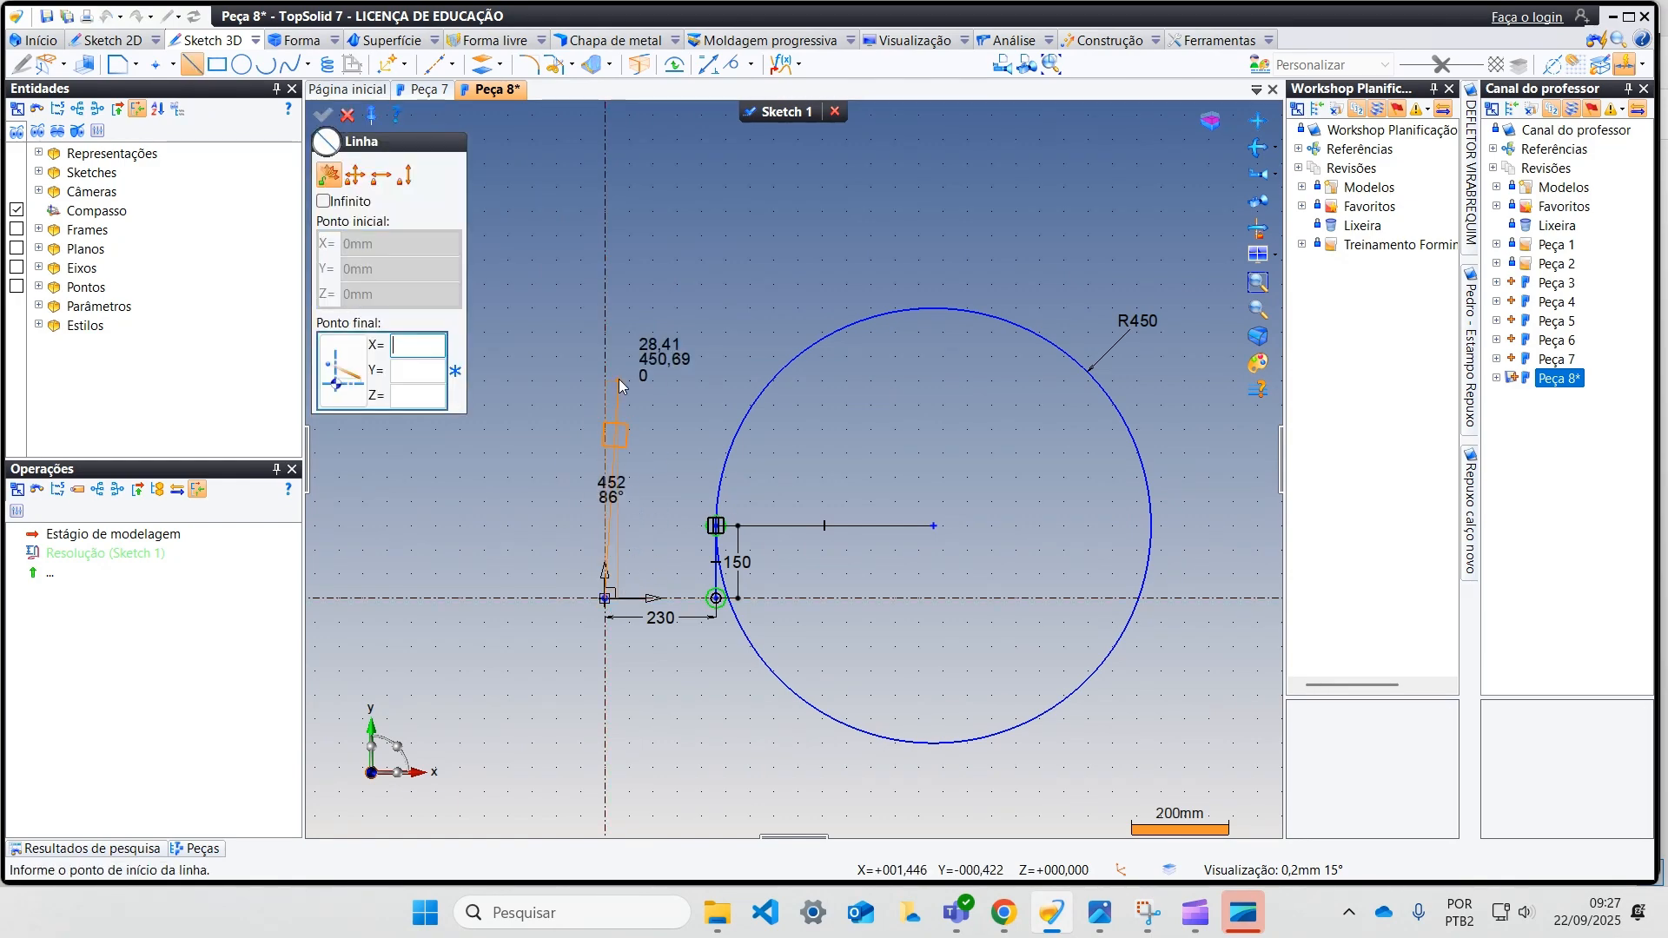
left_click(606, 243)
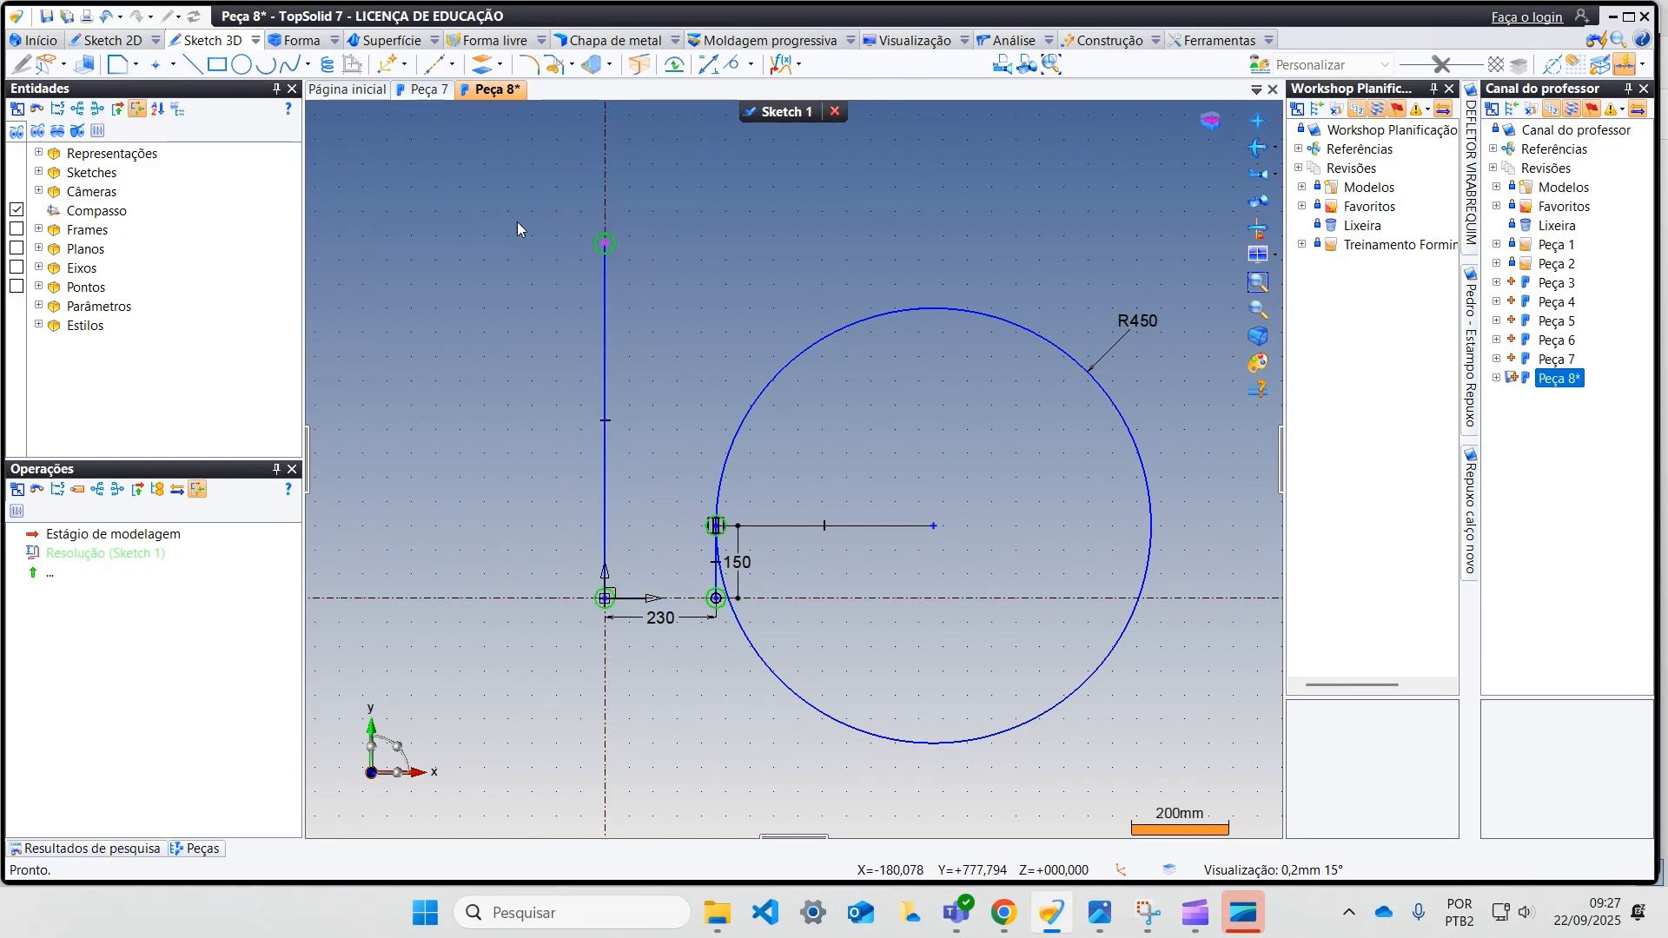
Step: Dimension the length of the line on the vertical axis as 600 mm
left_click(707, 64)
left_click(605, 383)
left_click(516, 412)
type("600")
key("Return")
left_click(348, 114)
Step: Draw a horizontal line from the upper end of the 600 mm line rightward, past the top of the 450 mm radius circle
left_click(192, 63)
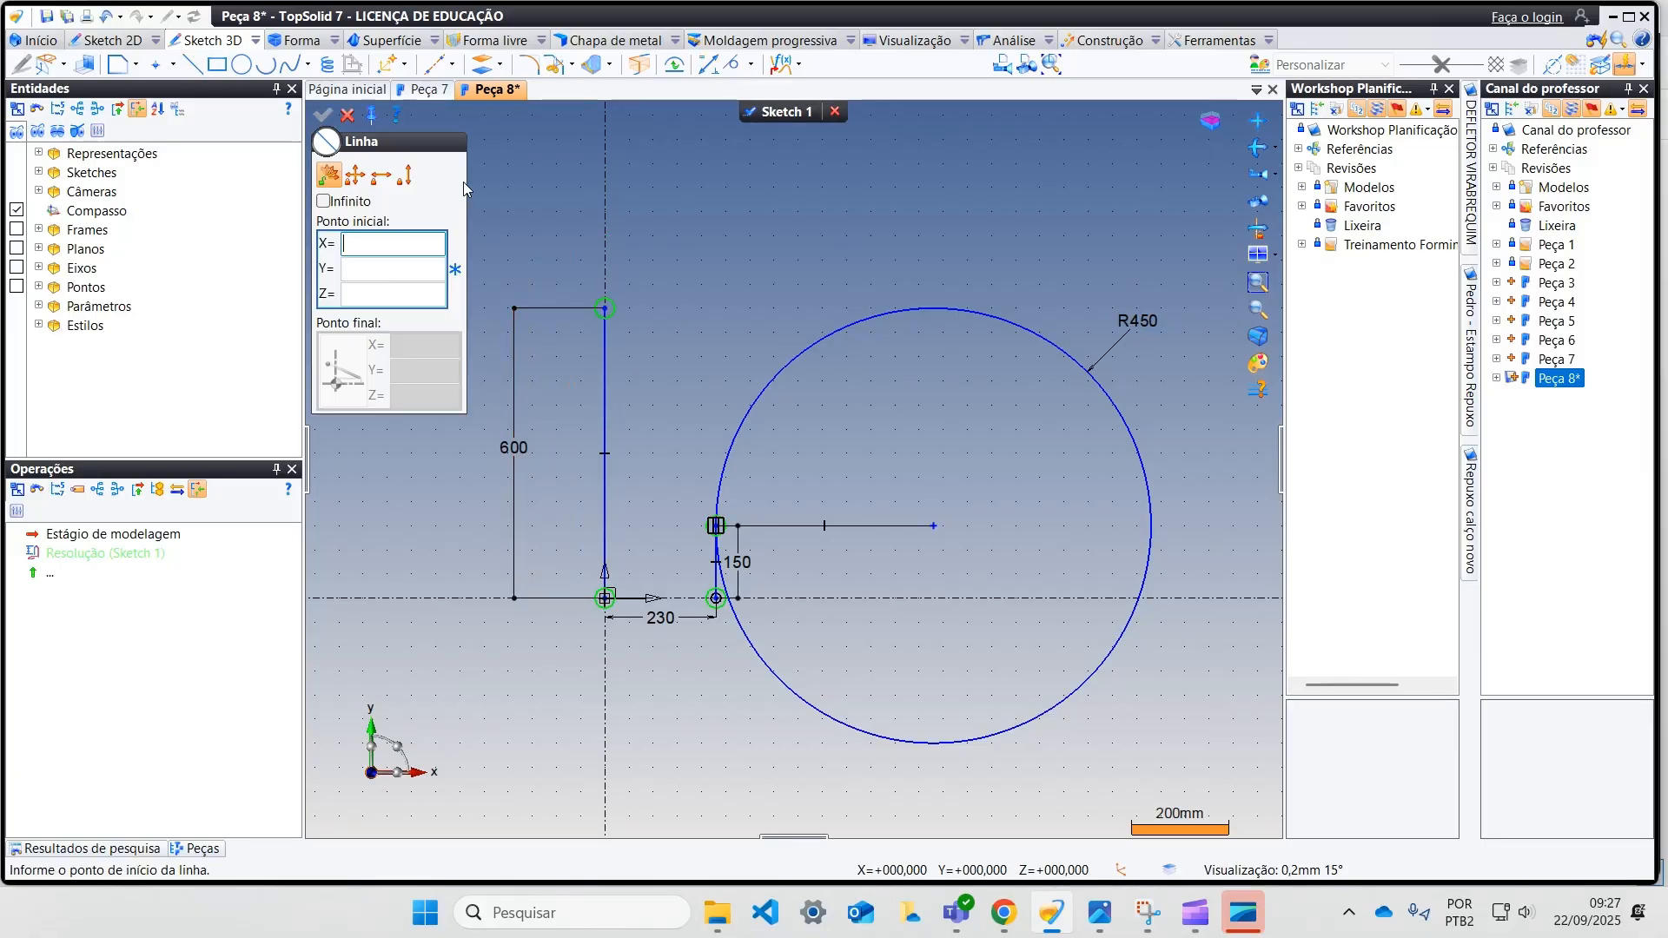
left_click(605, 311)
left_click(1025, 311)
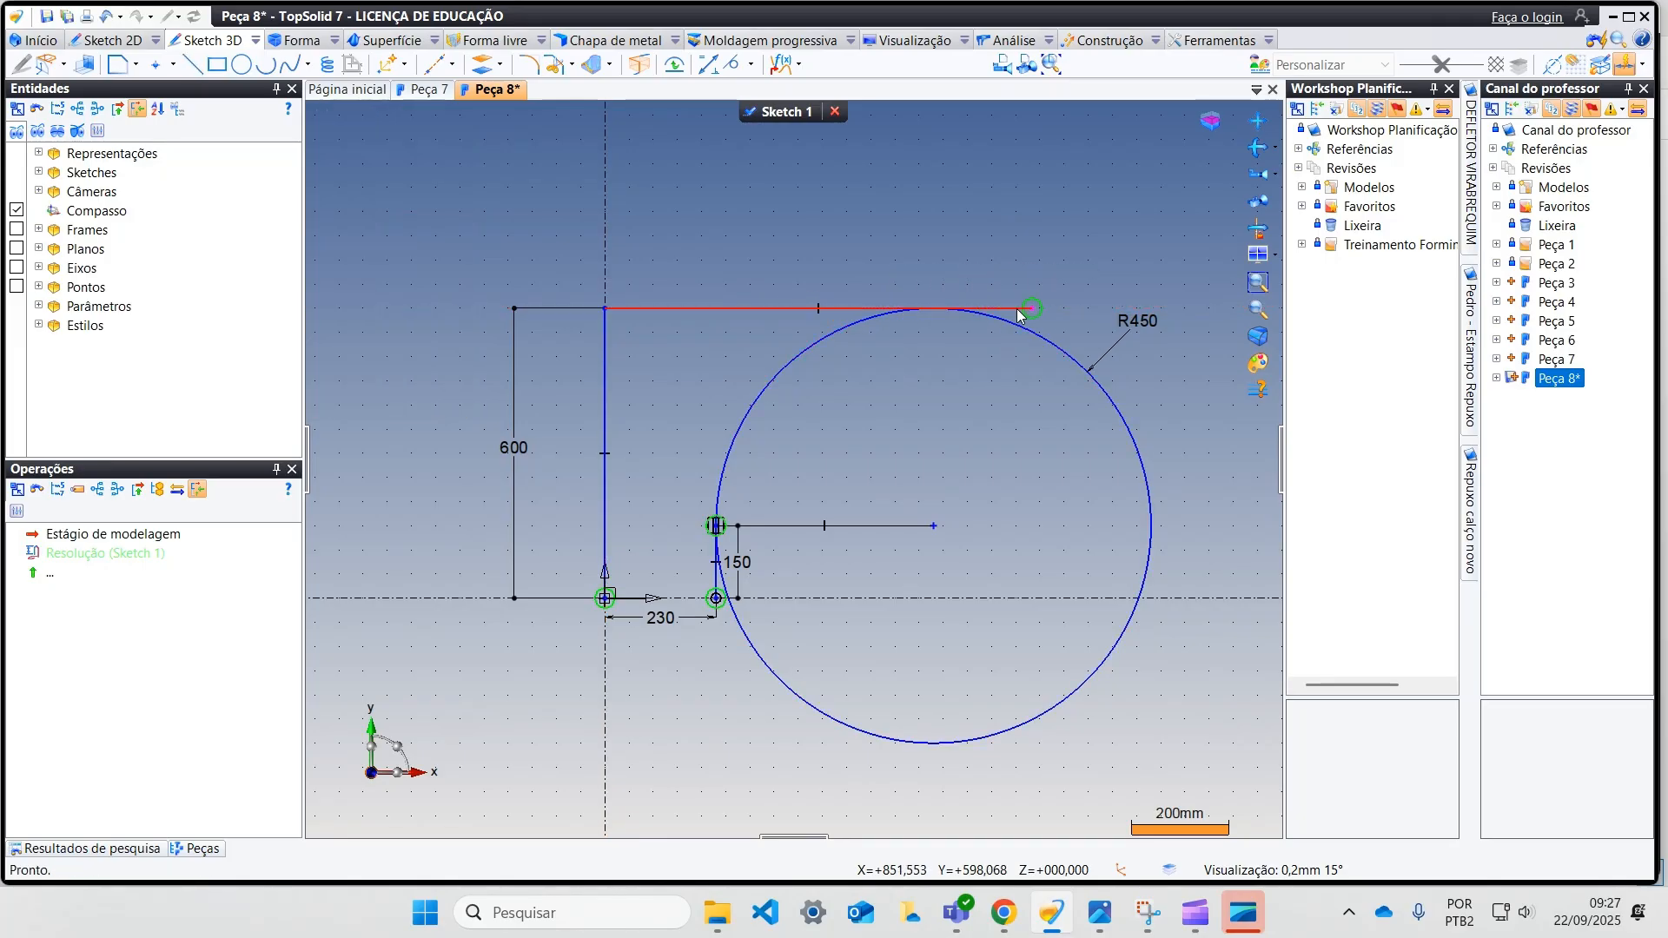
Step: Draw a circle of radius 800 mm with its centre on the left side of the vertical axis
middle_click_drag(576, 444, 574, 484)
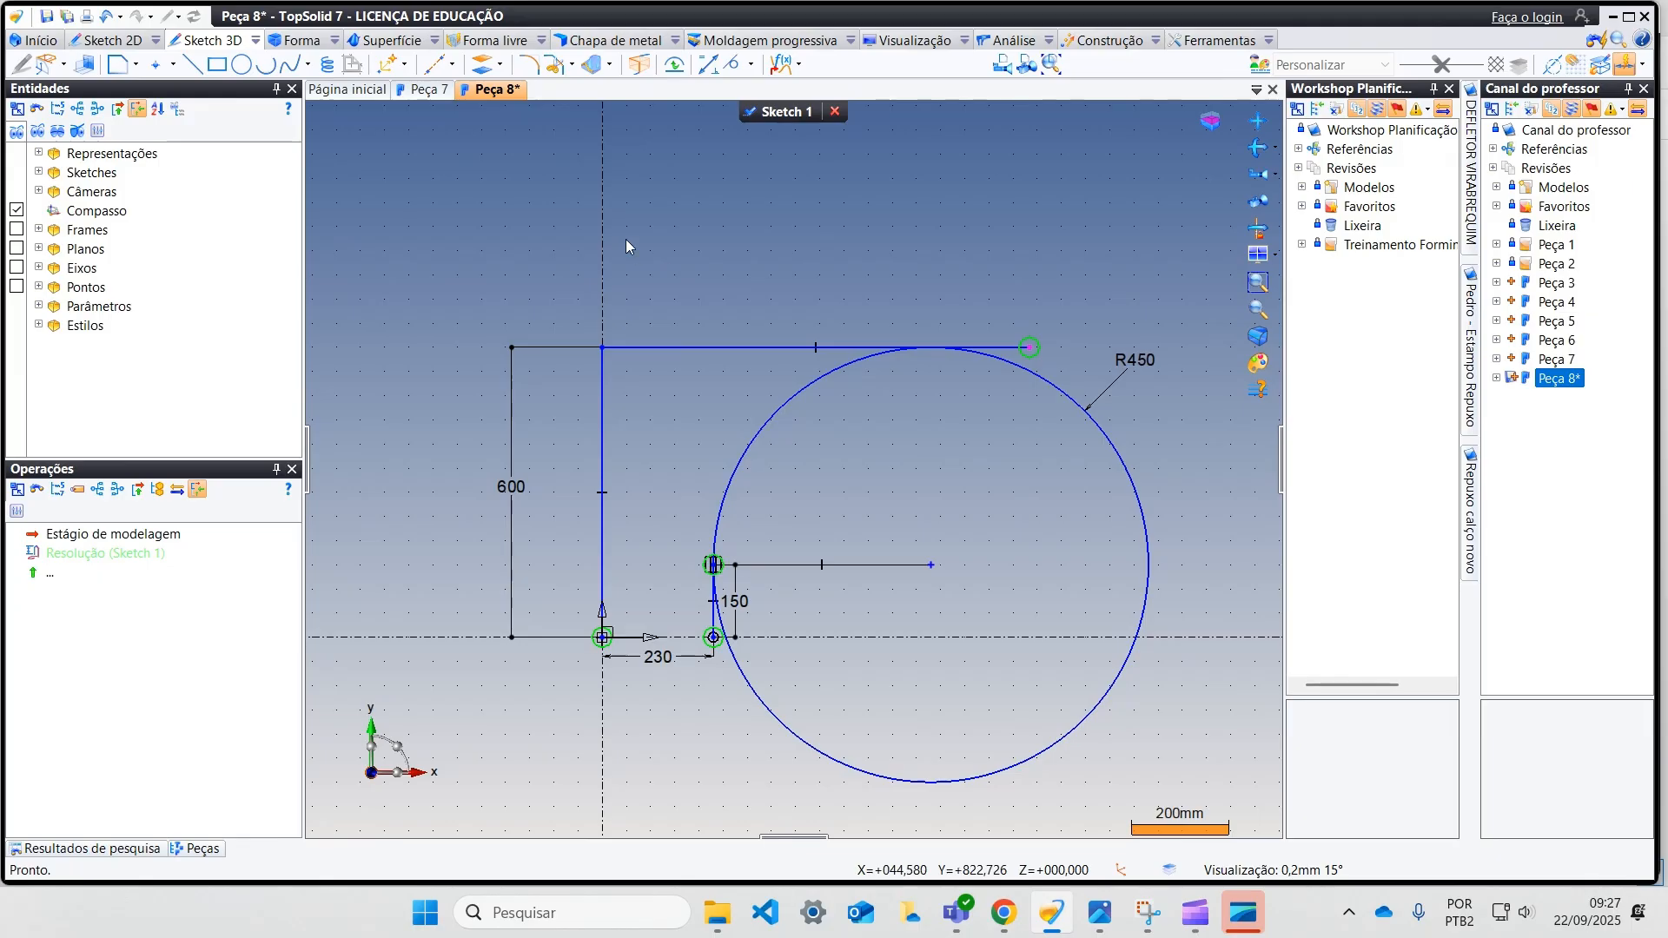
middle_click_drag(535, 199, 641, 204)
left_click(241, 63)
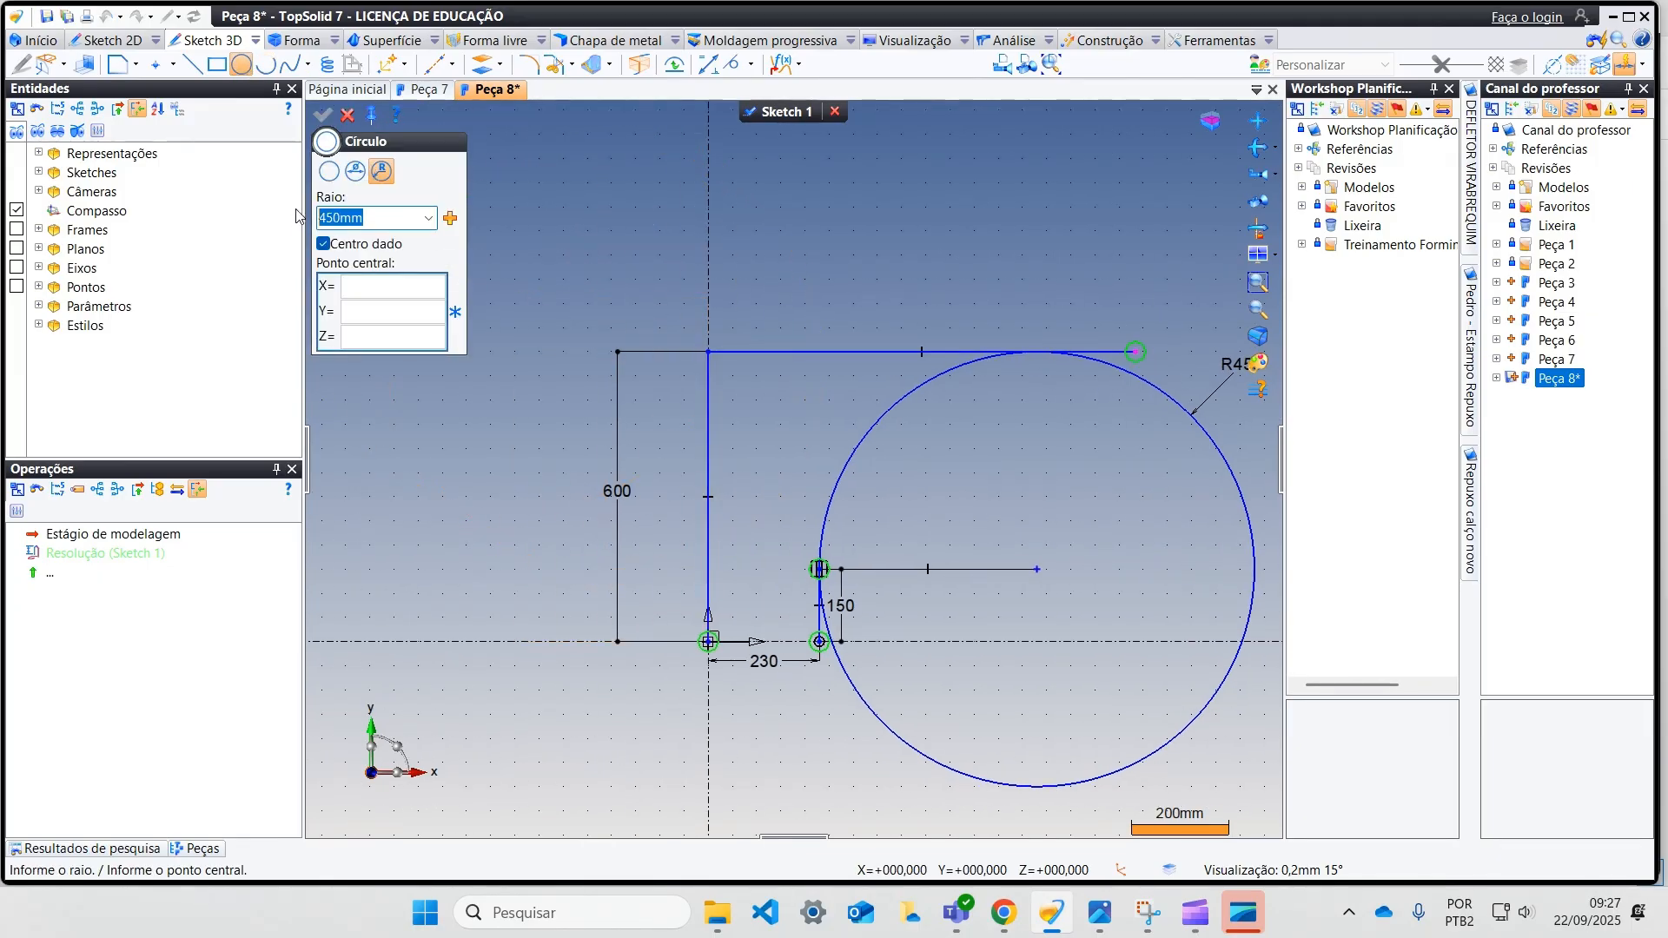
type("800")
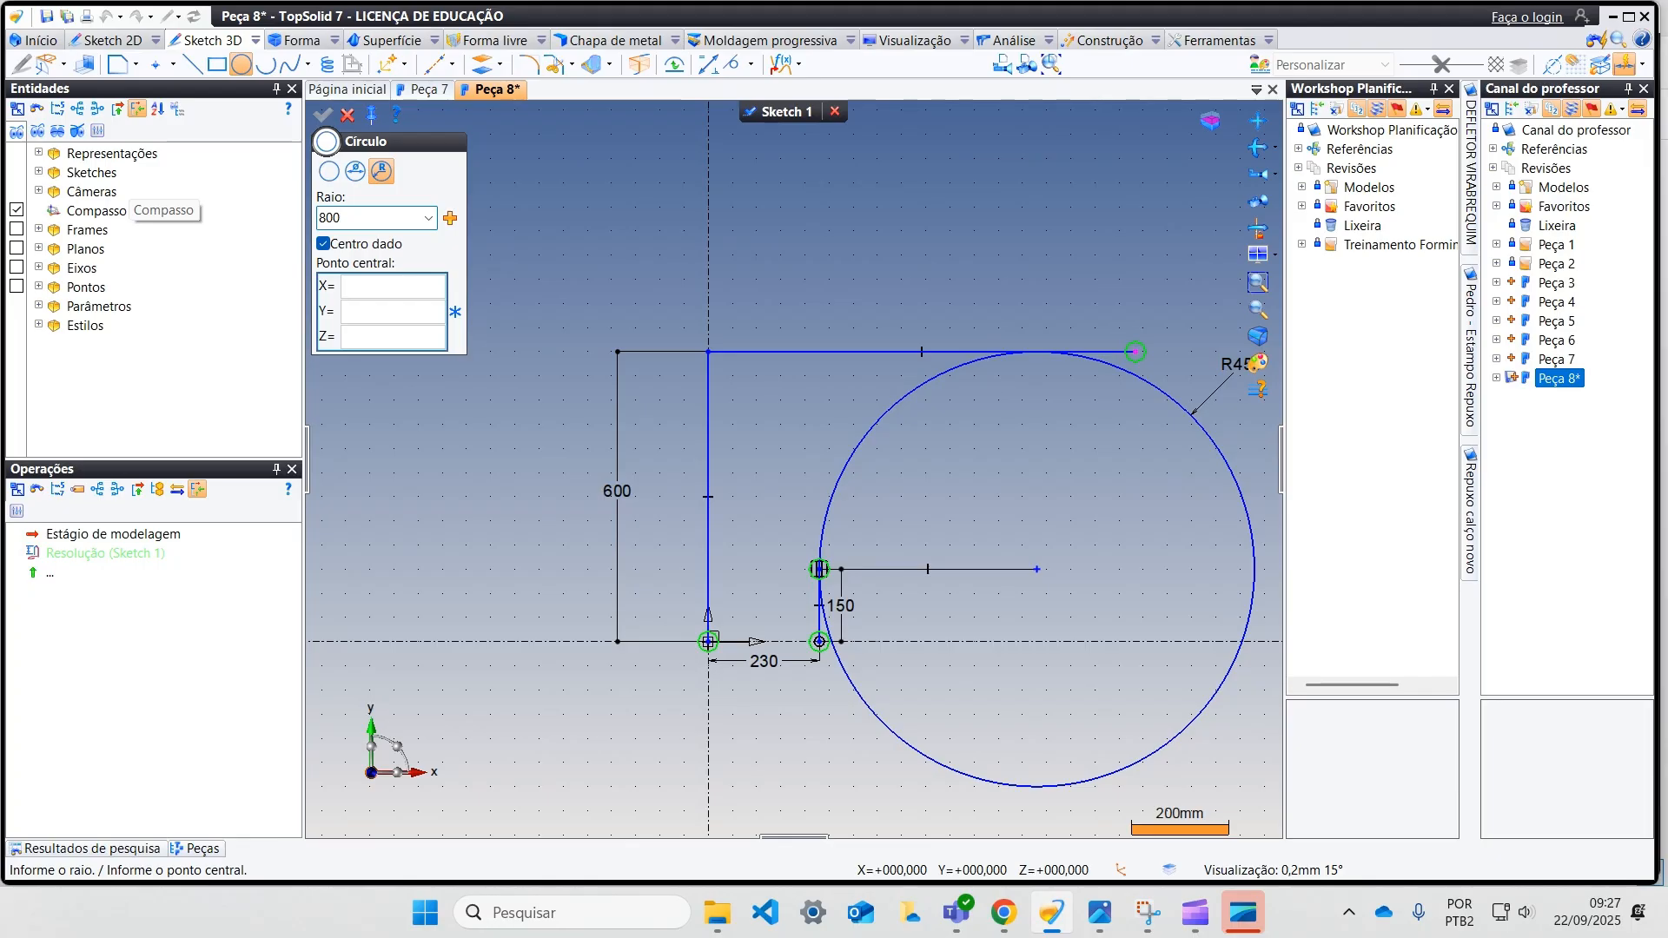
key("Tab")
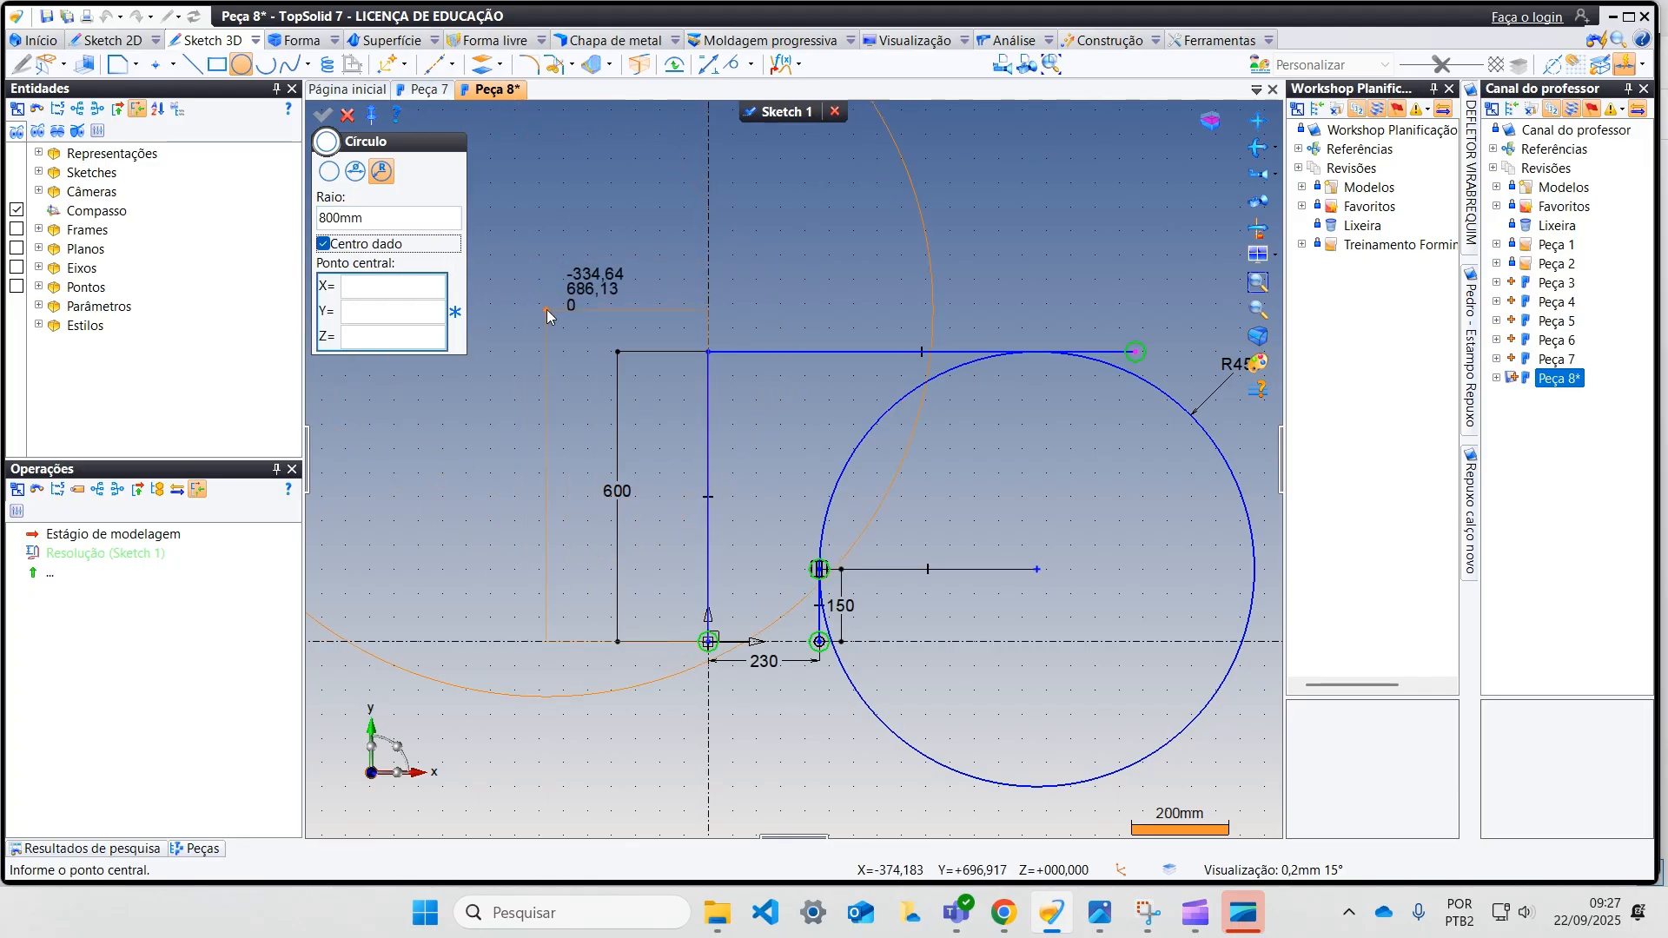
left_click(497, 304)
Step: Align the centre of the 800 mm radius circle horizontally with the upper end of the 600 mm line
middle_click_drag(619, 265, 623, 352)
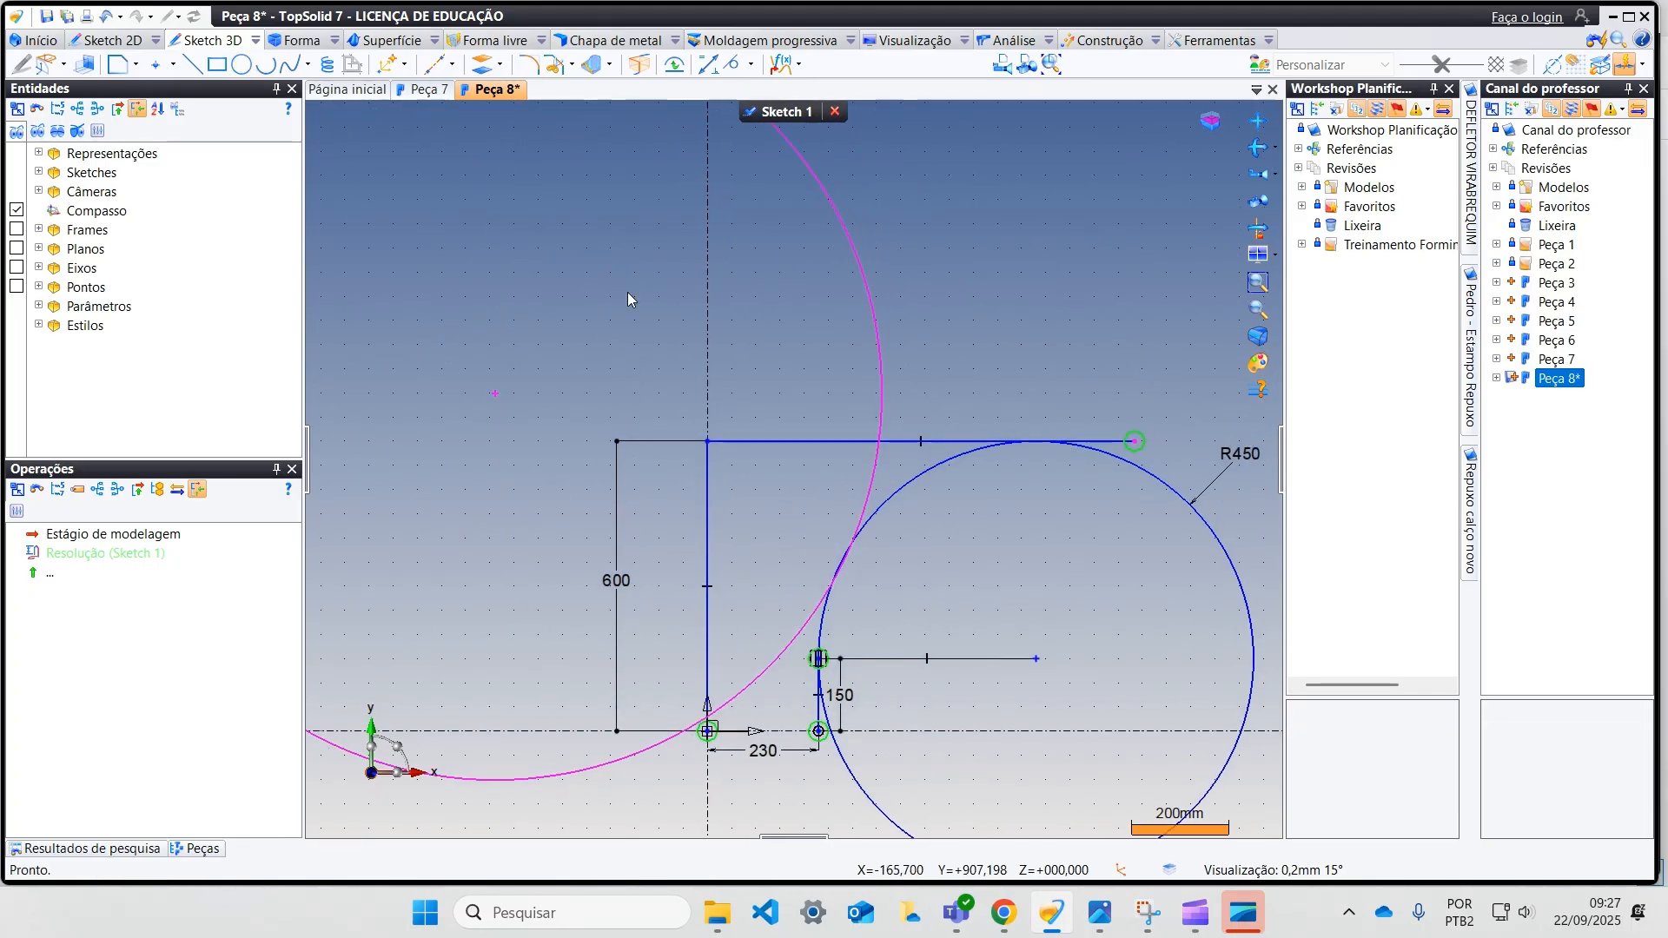
left_click(750, 64)
left_click(799, 196)
left_click(708, 449)
left_click(495, 395)
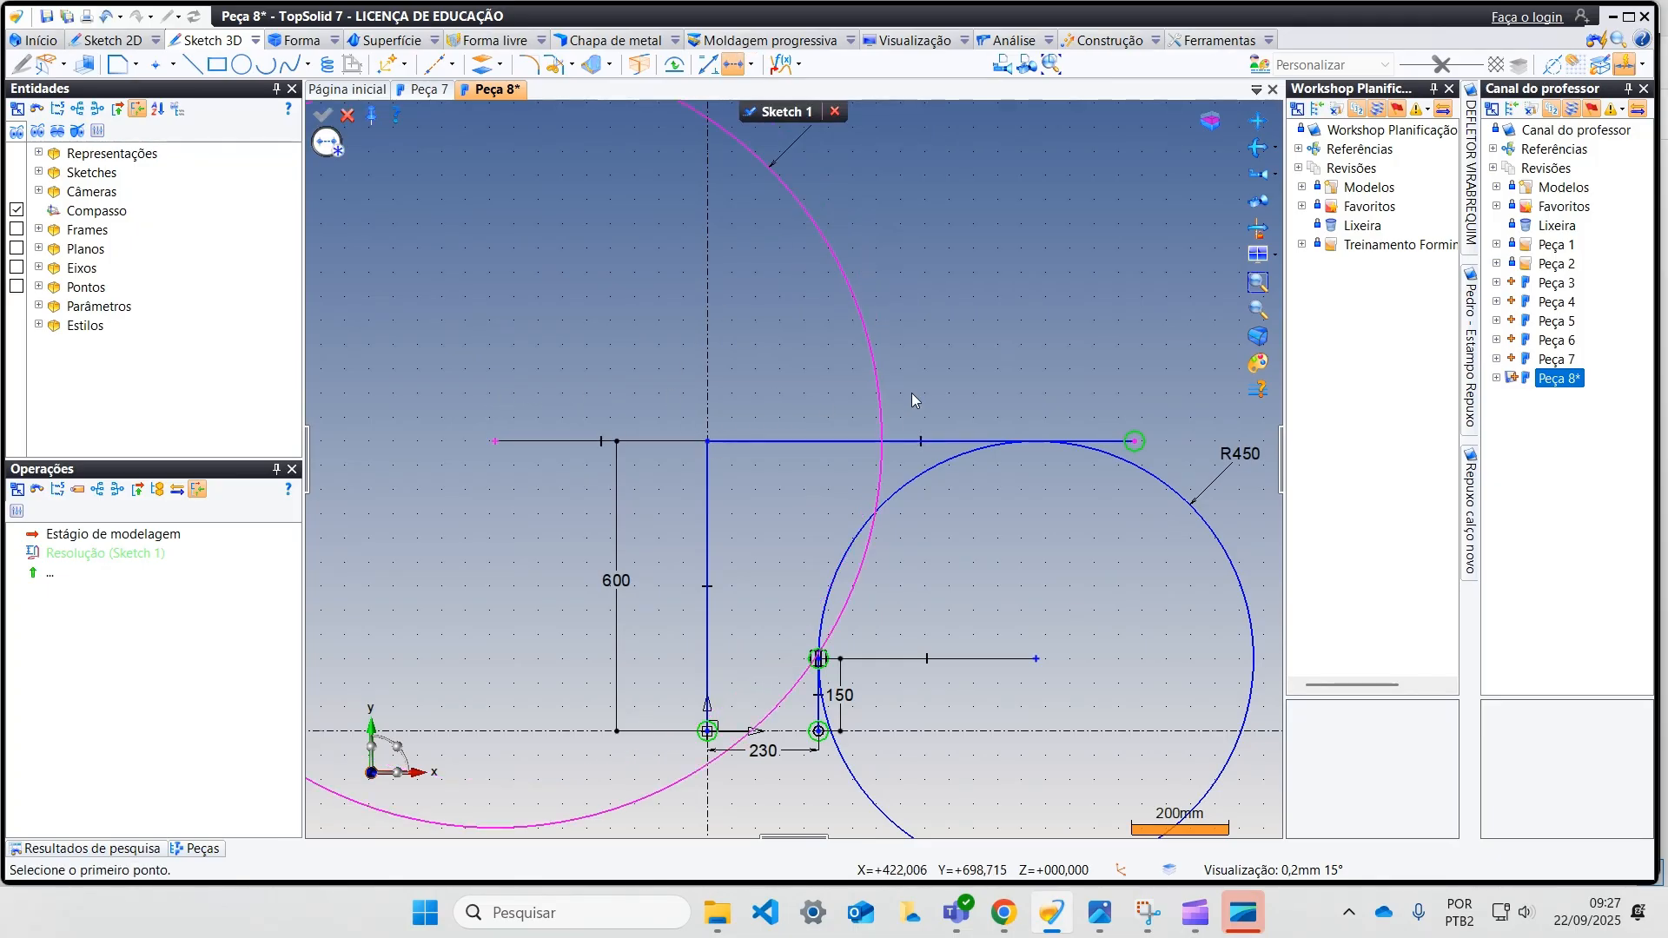
key("Escape")
Step: Move the 800 mm radius circle farther left and make it tangent to the 450 mm radius circle
left_click_drag(878, 384, 815, 389)
left_click(751, 64)
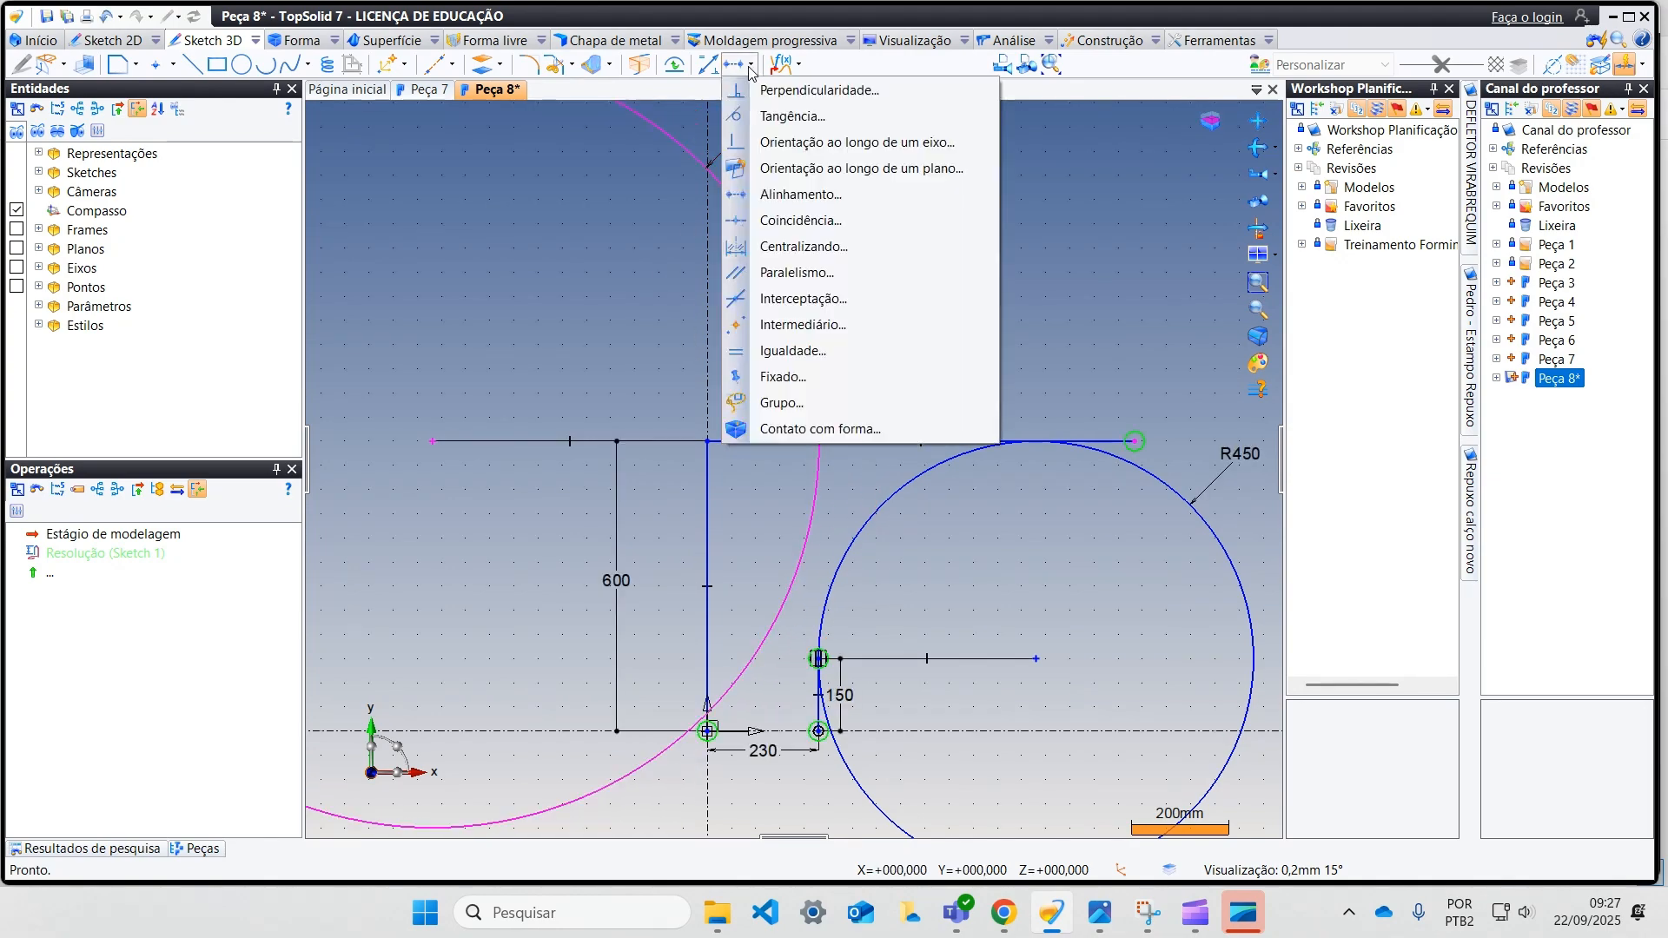
left_click(838, 120)
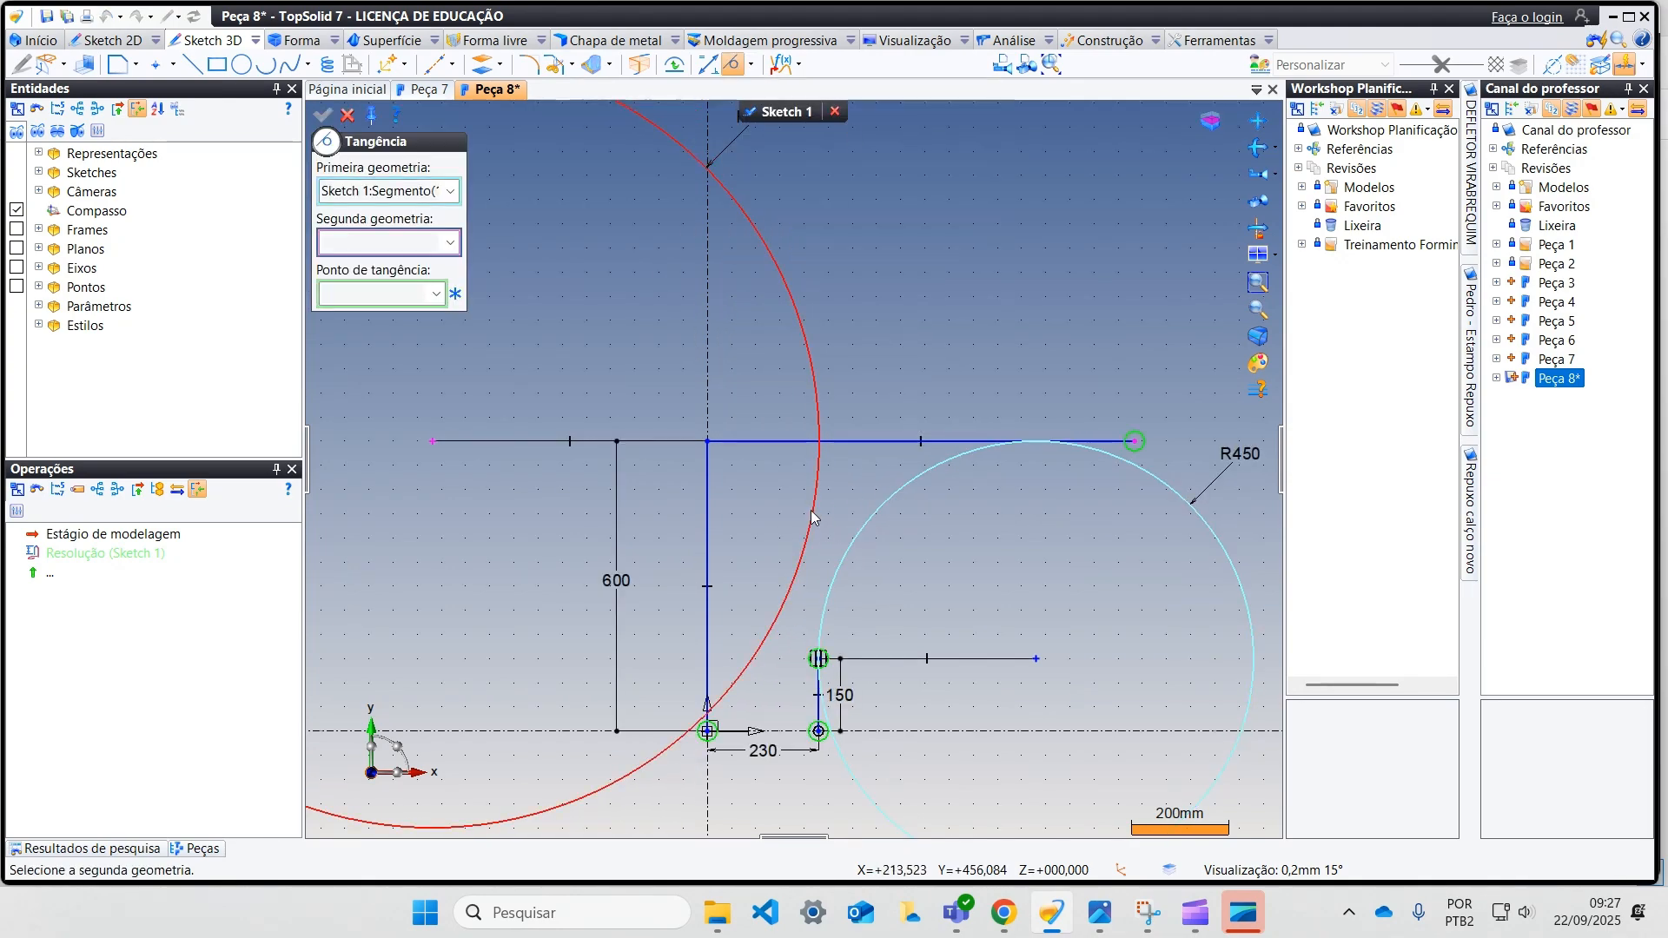
scroll(703, 448, "down", 2)
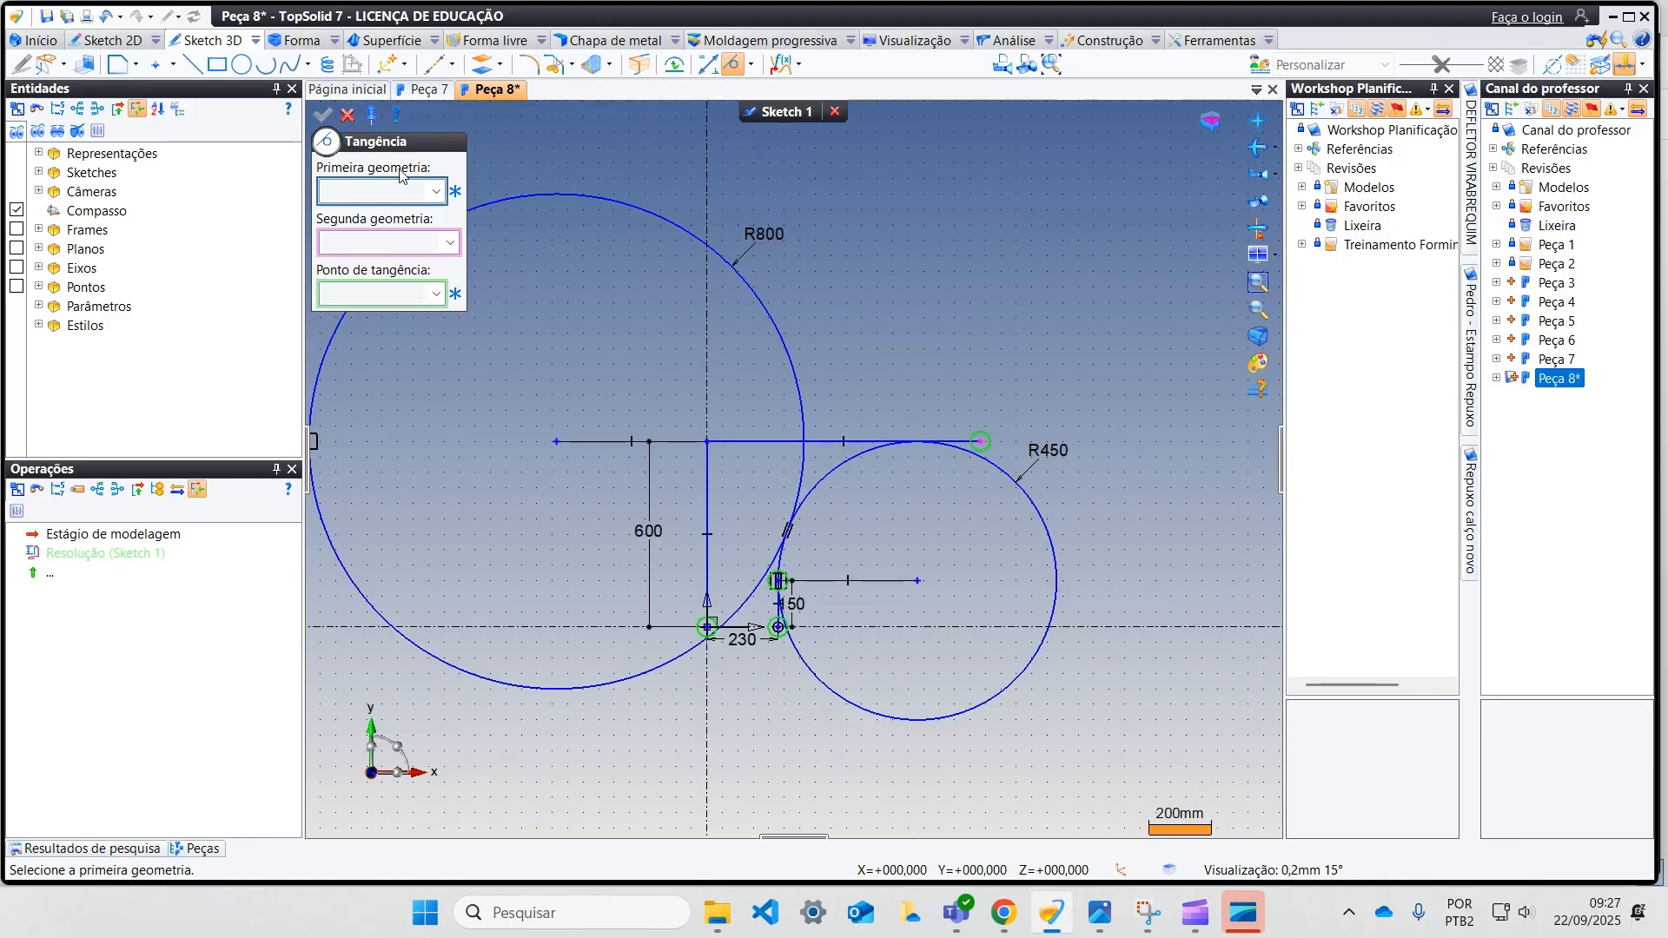
Step: Trim the excess portions of both circles and the upper horizontal line, leaving the S-curve of tangent 450 mm and 800 mm radius arcs
left_click(348, 115)
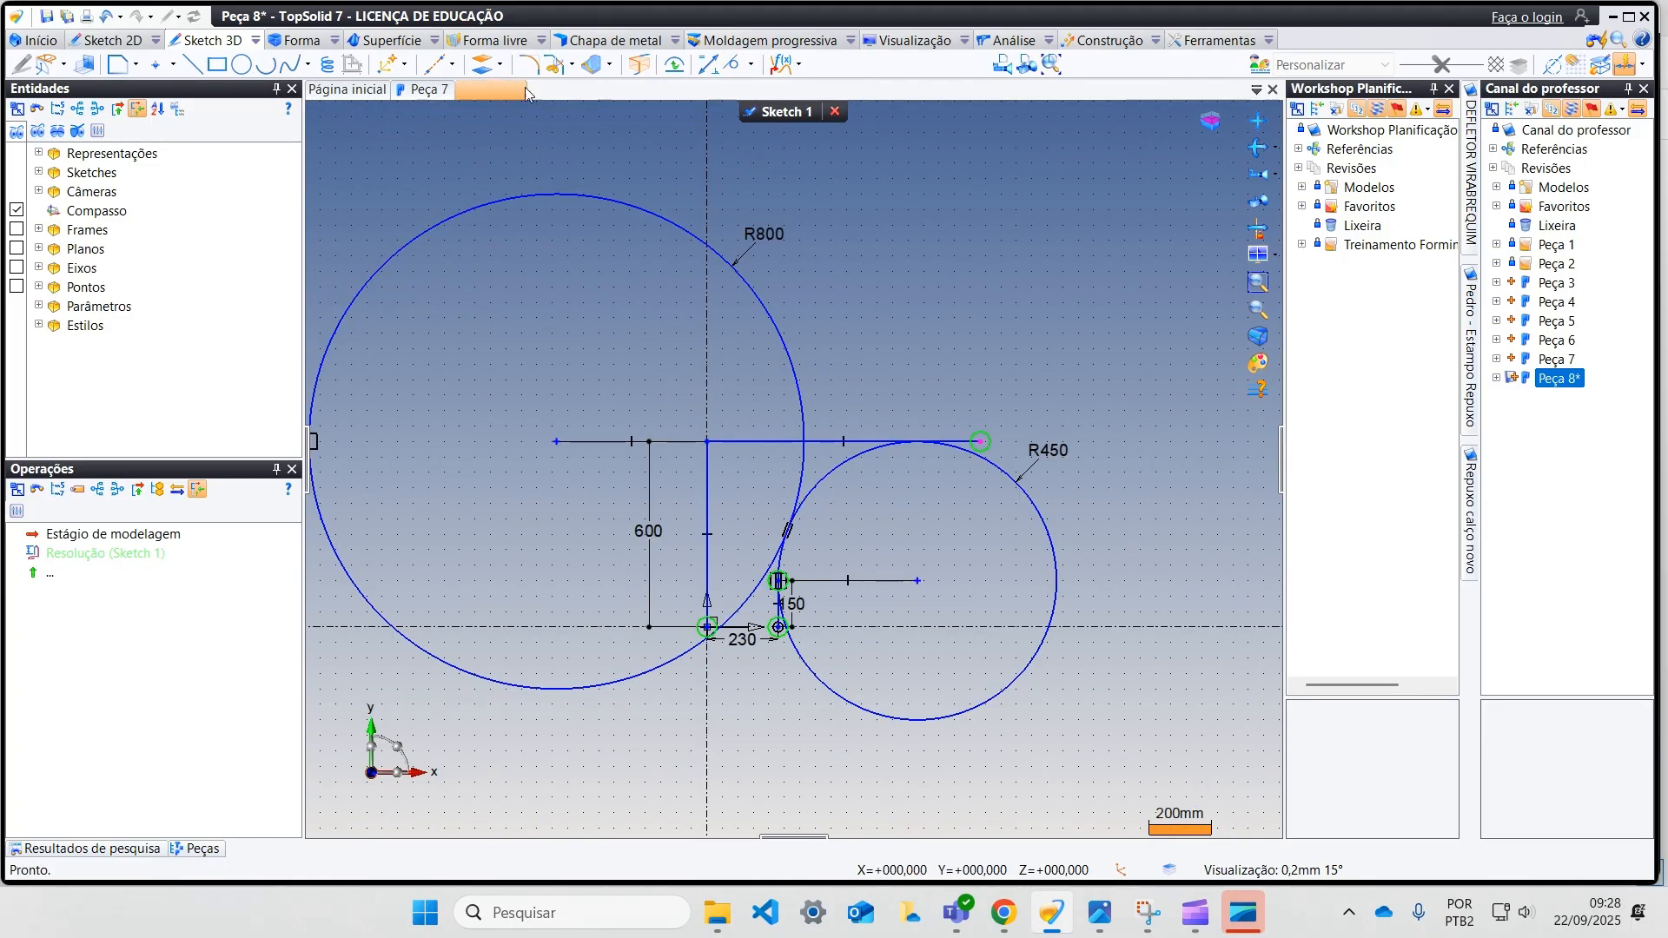
left_click(554, 64)
left_click(801, 322)
left_click(879, 443)
left_click_drag(967, 396, 981, 499)
scroll(722, 630, "up", 2)
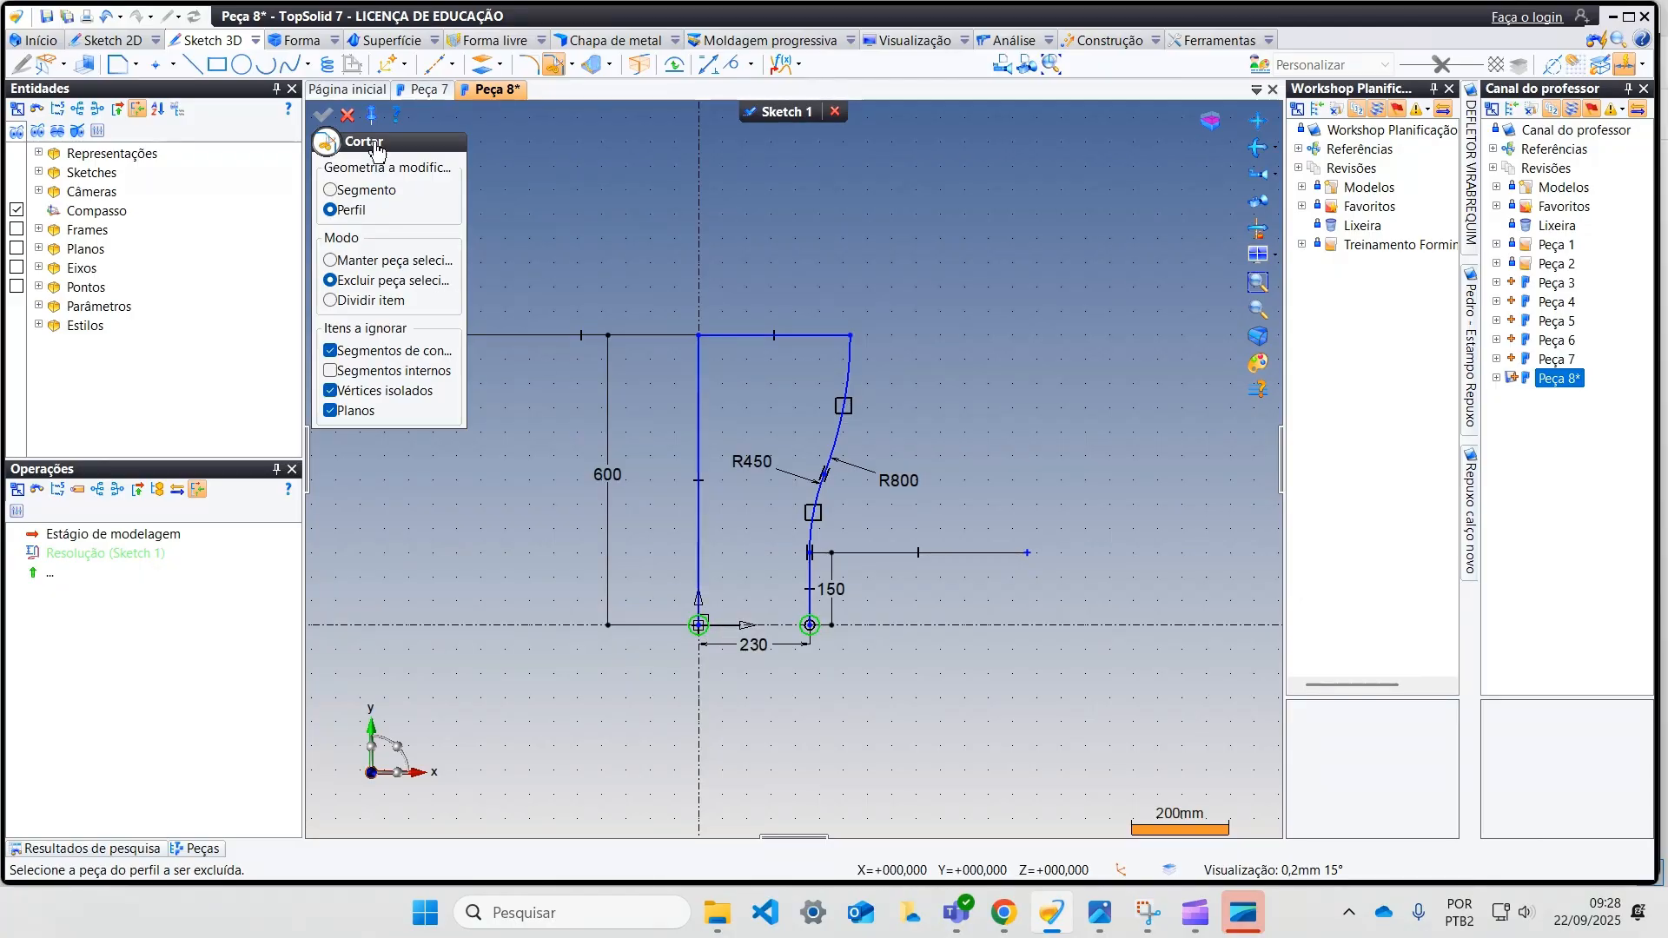
left_click(348, 114)
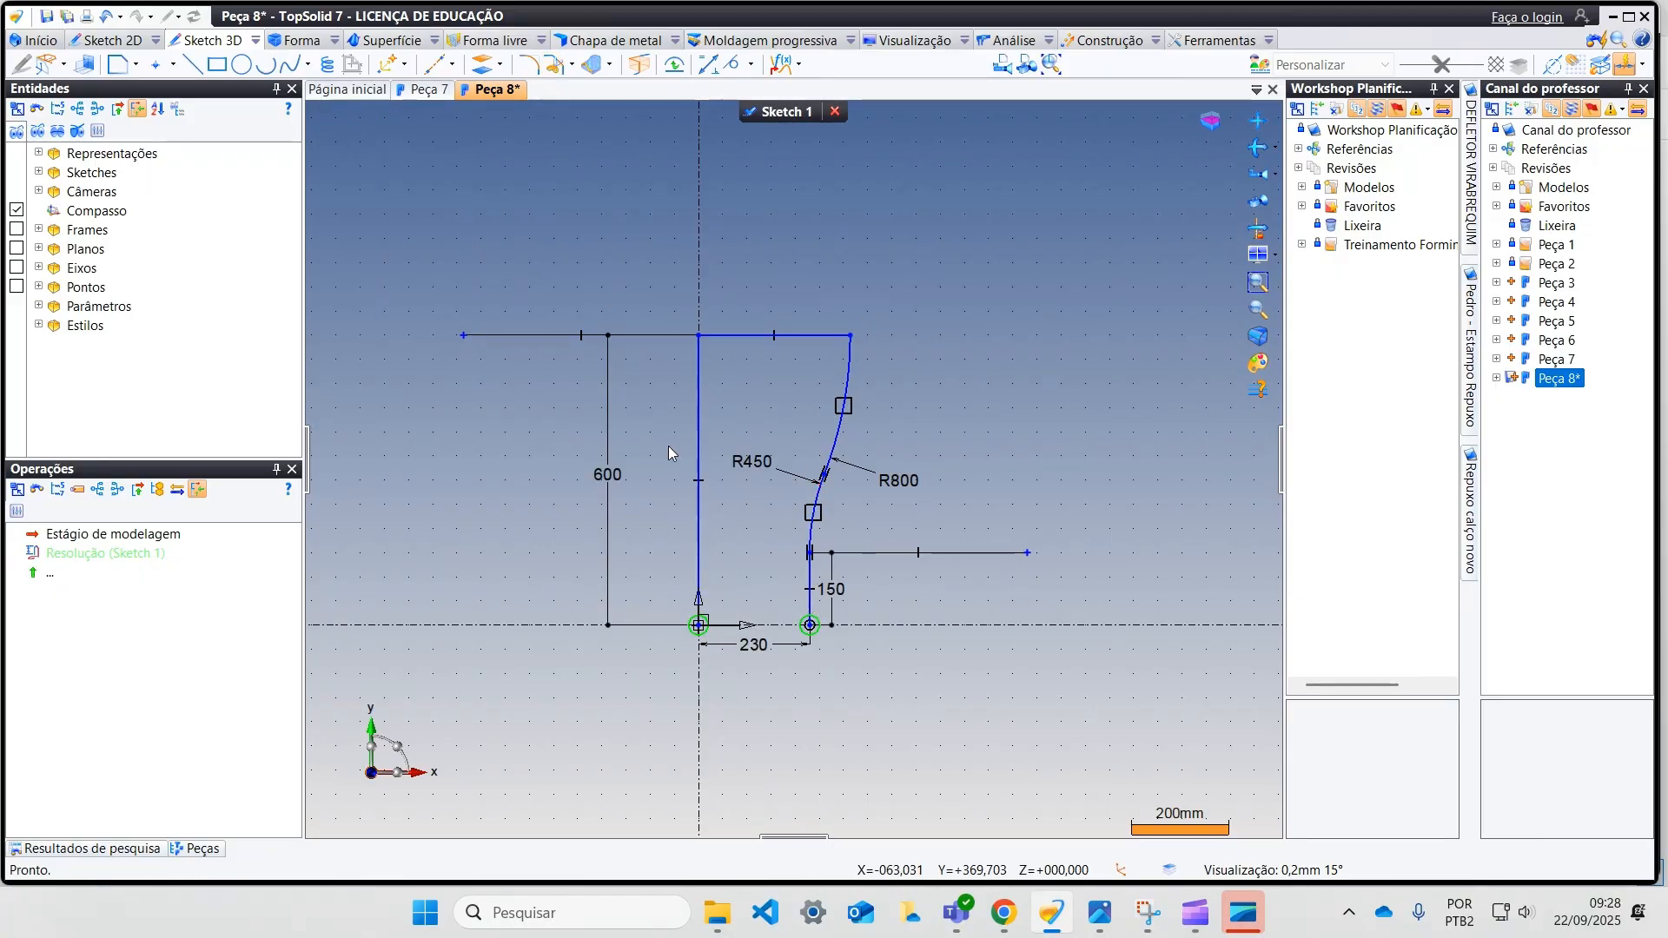
Step: Convert the upper horizontal line and the 600 mm vertical line to construction geometry, and finish the sketch
right_click(738, 337)
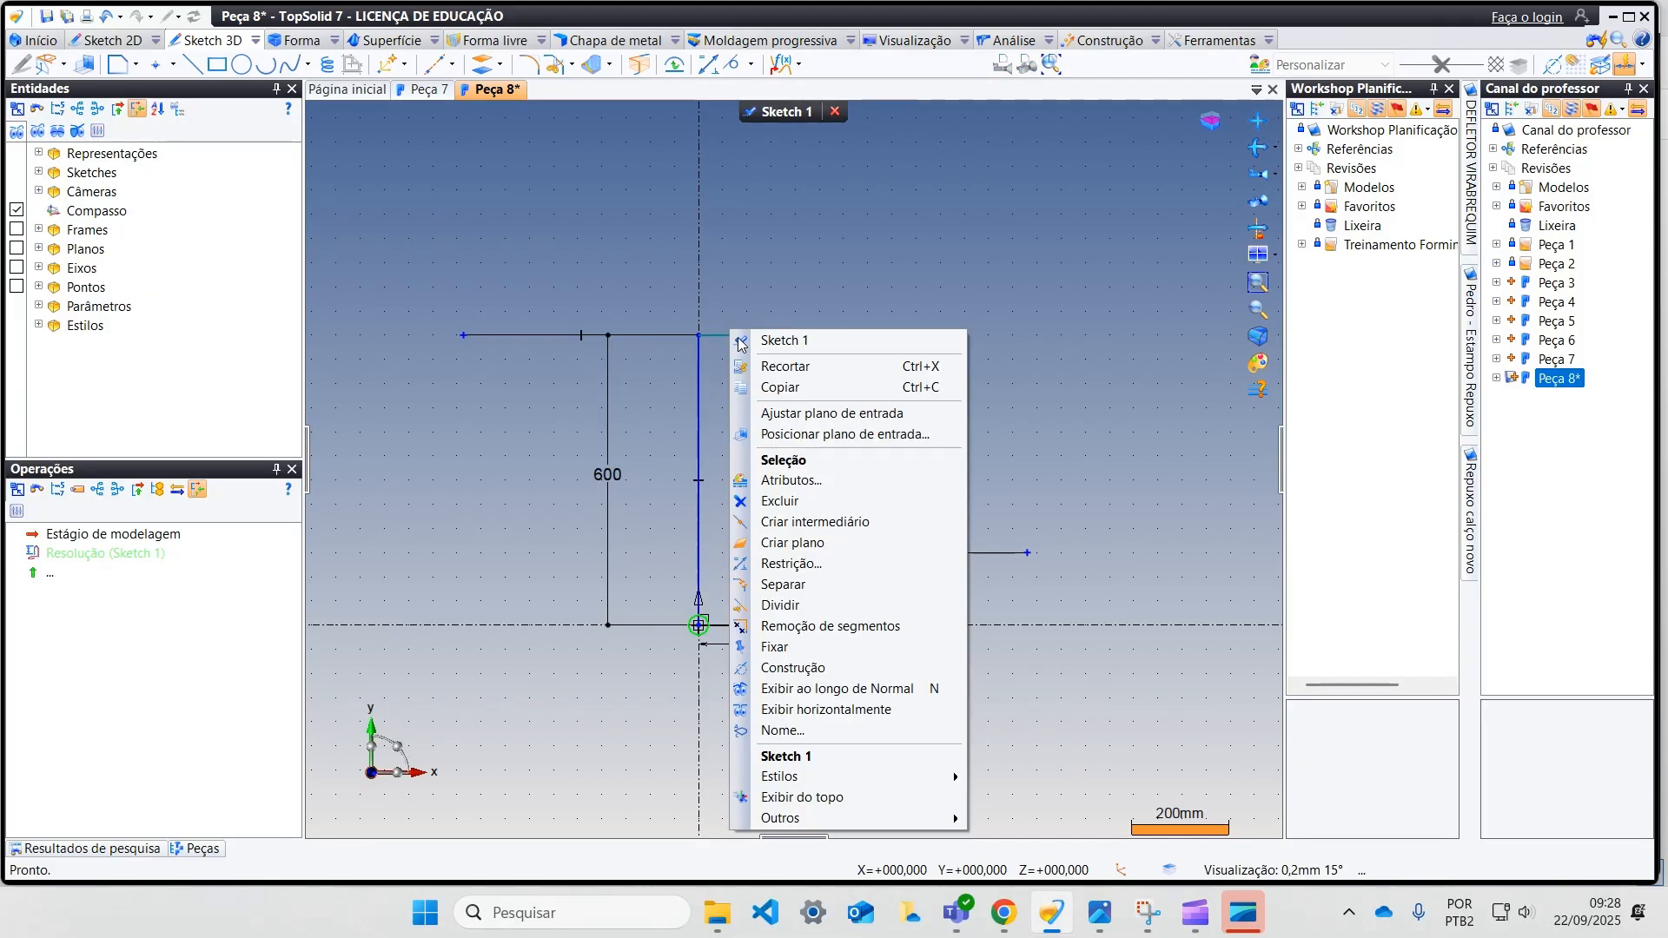
left_click(795, 669)
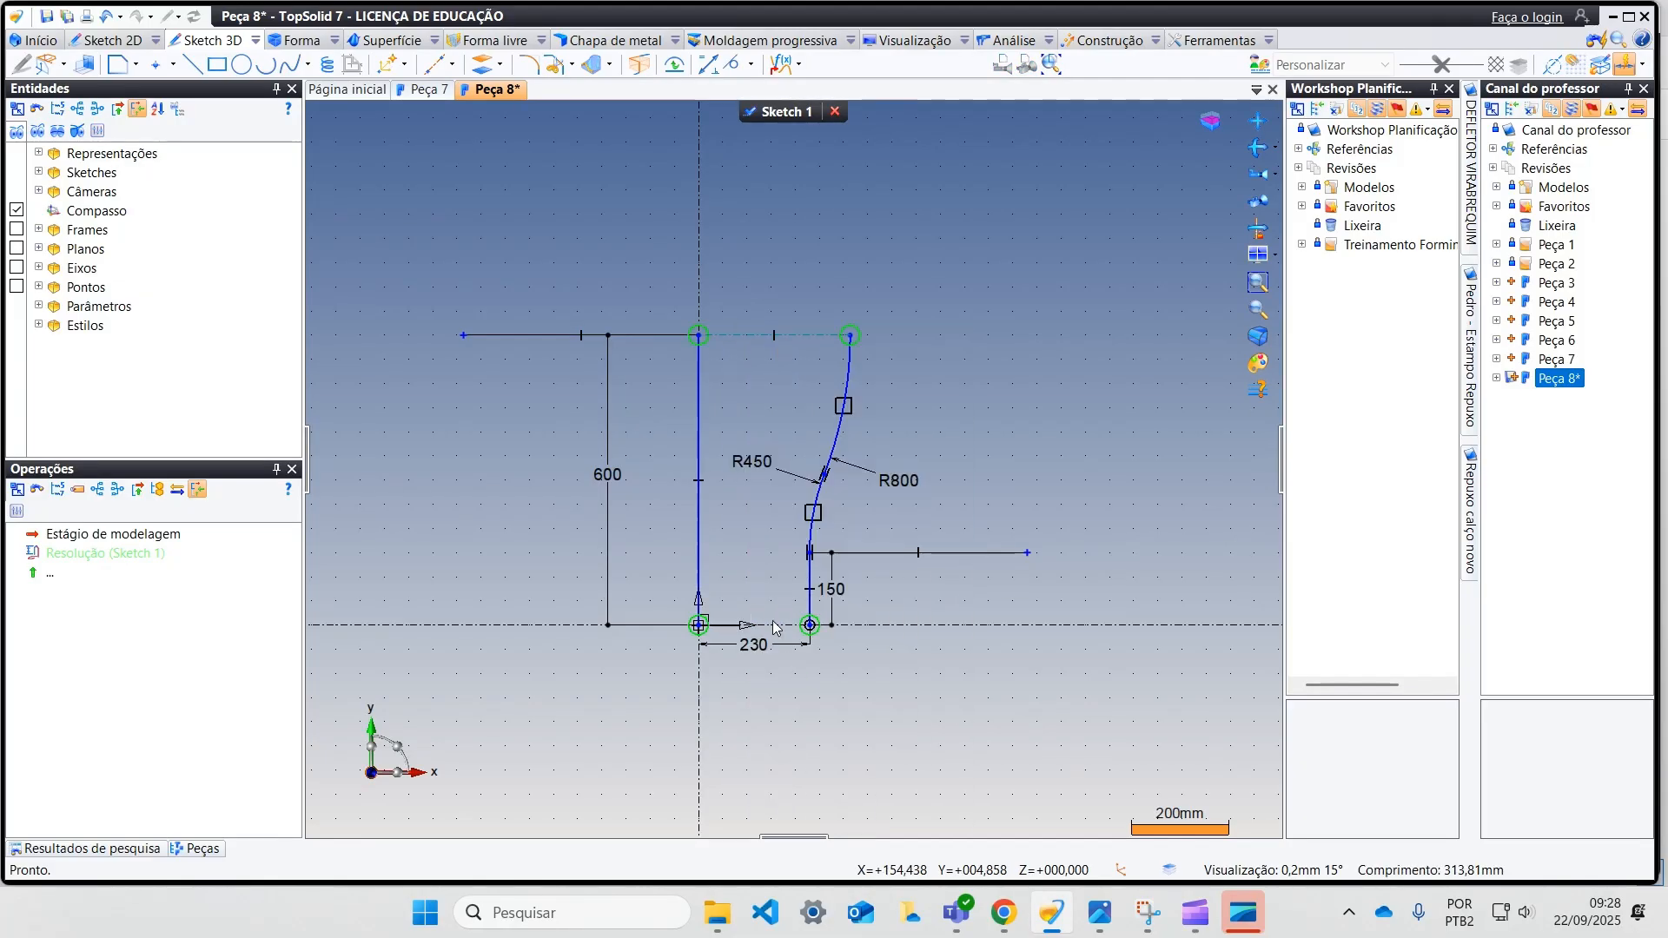
right_click(696, 415)
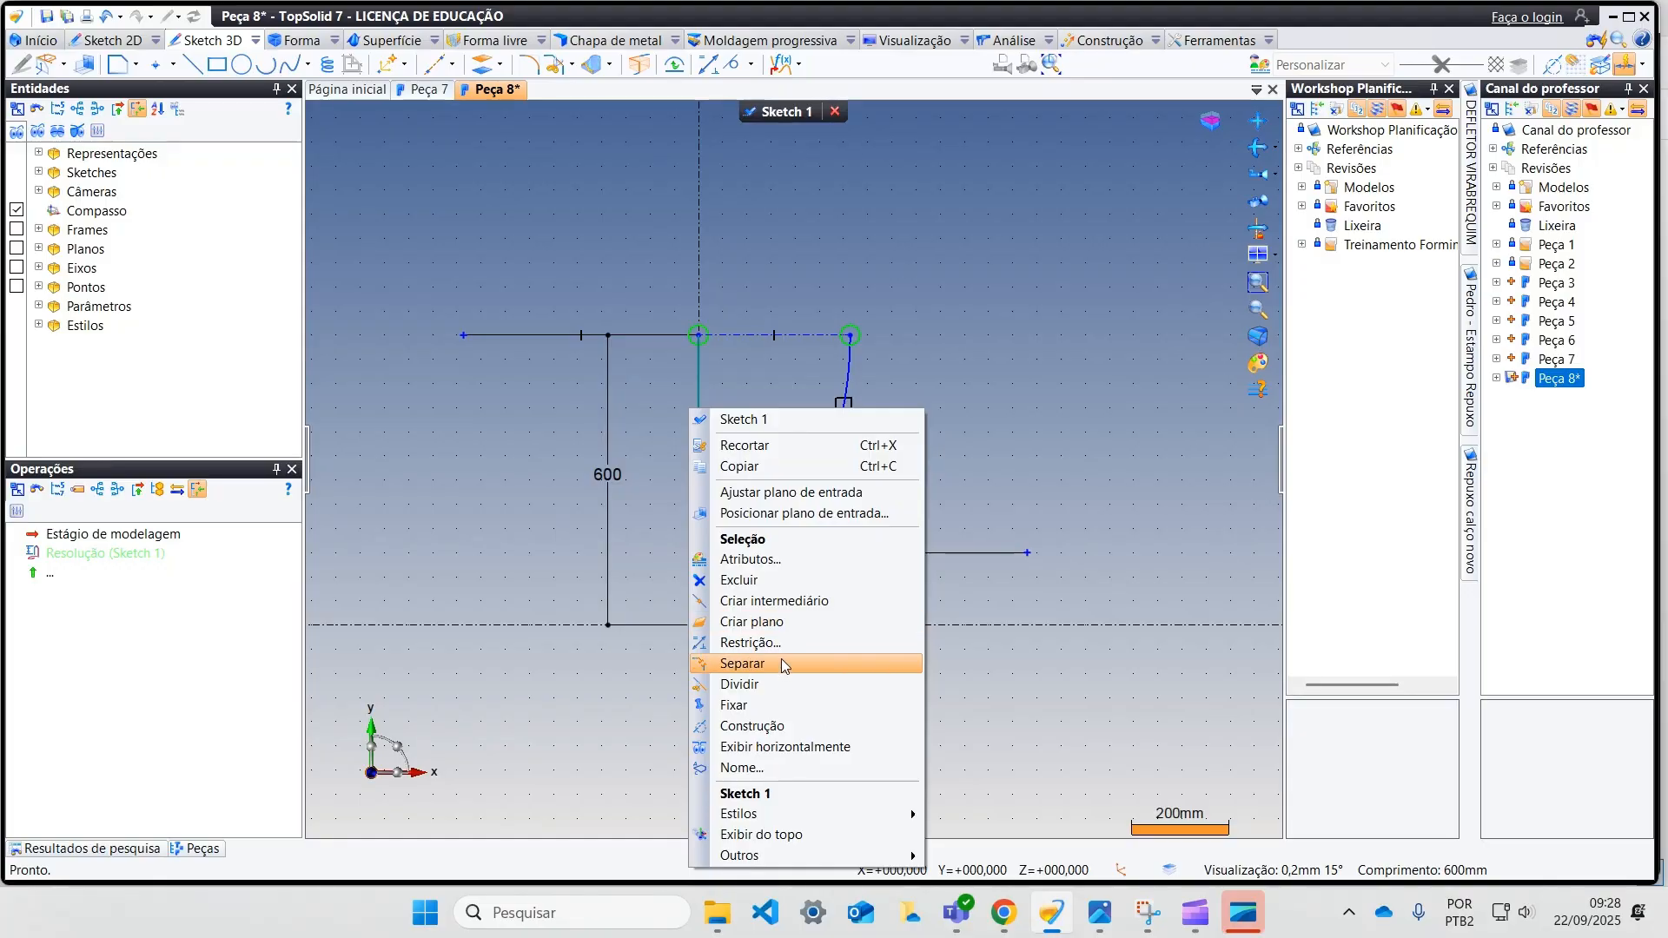
left_click(779, 726)
middle_click_drag(585, 397, 603, 457)
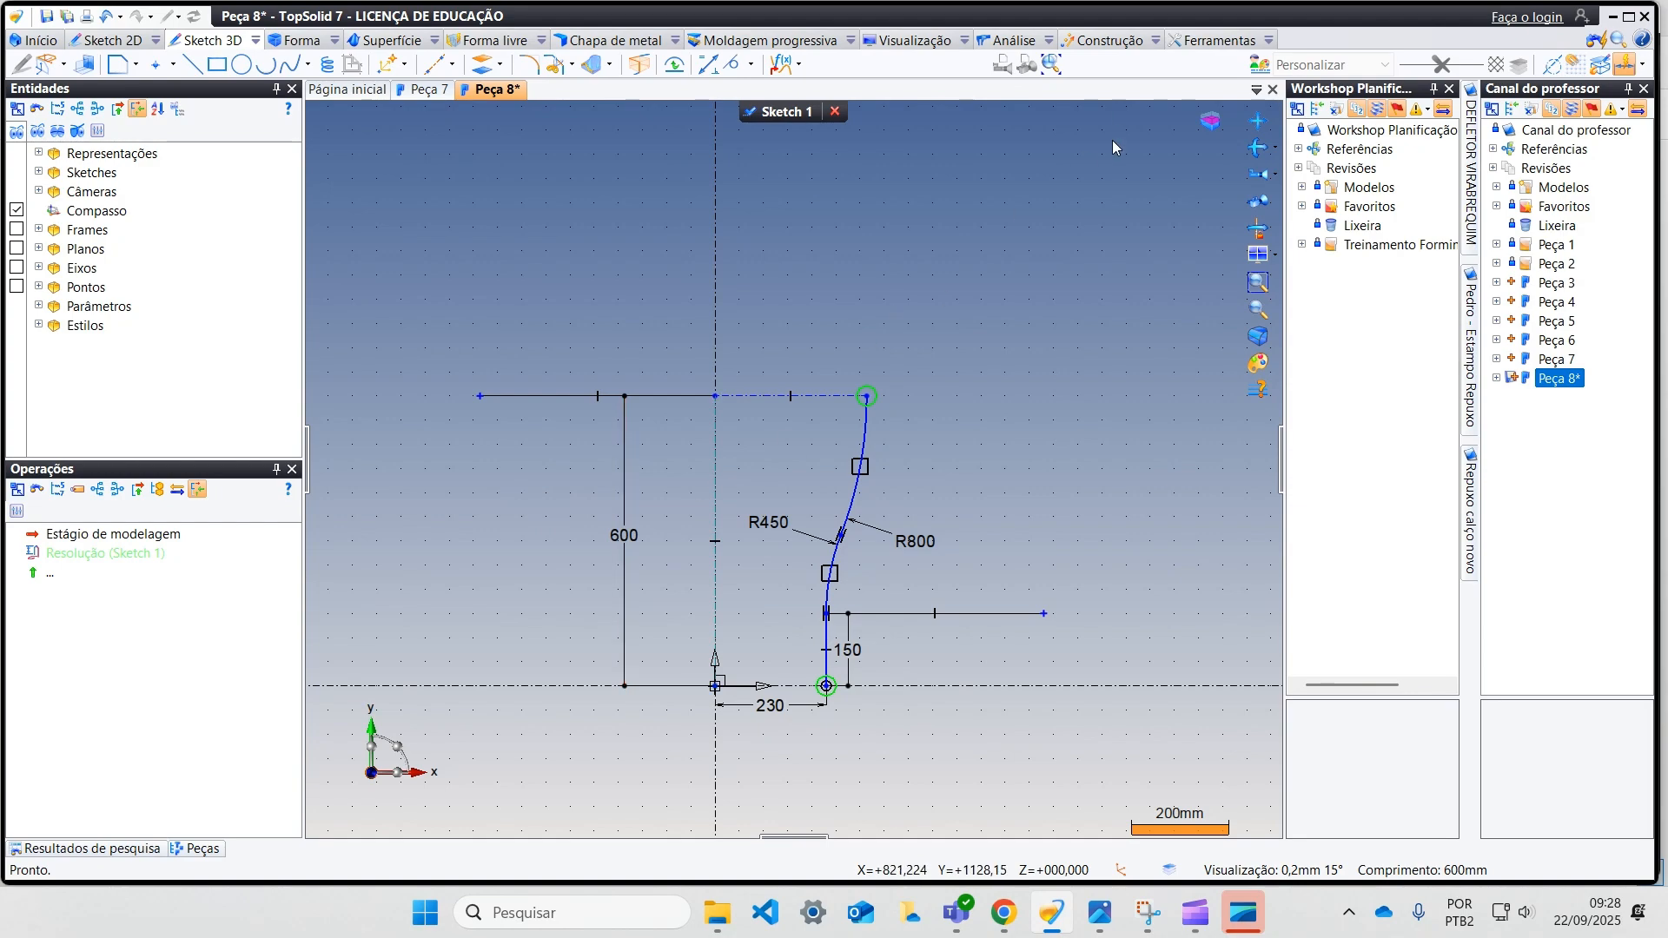
left_click(1140, 47)
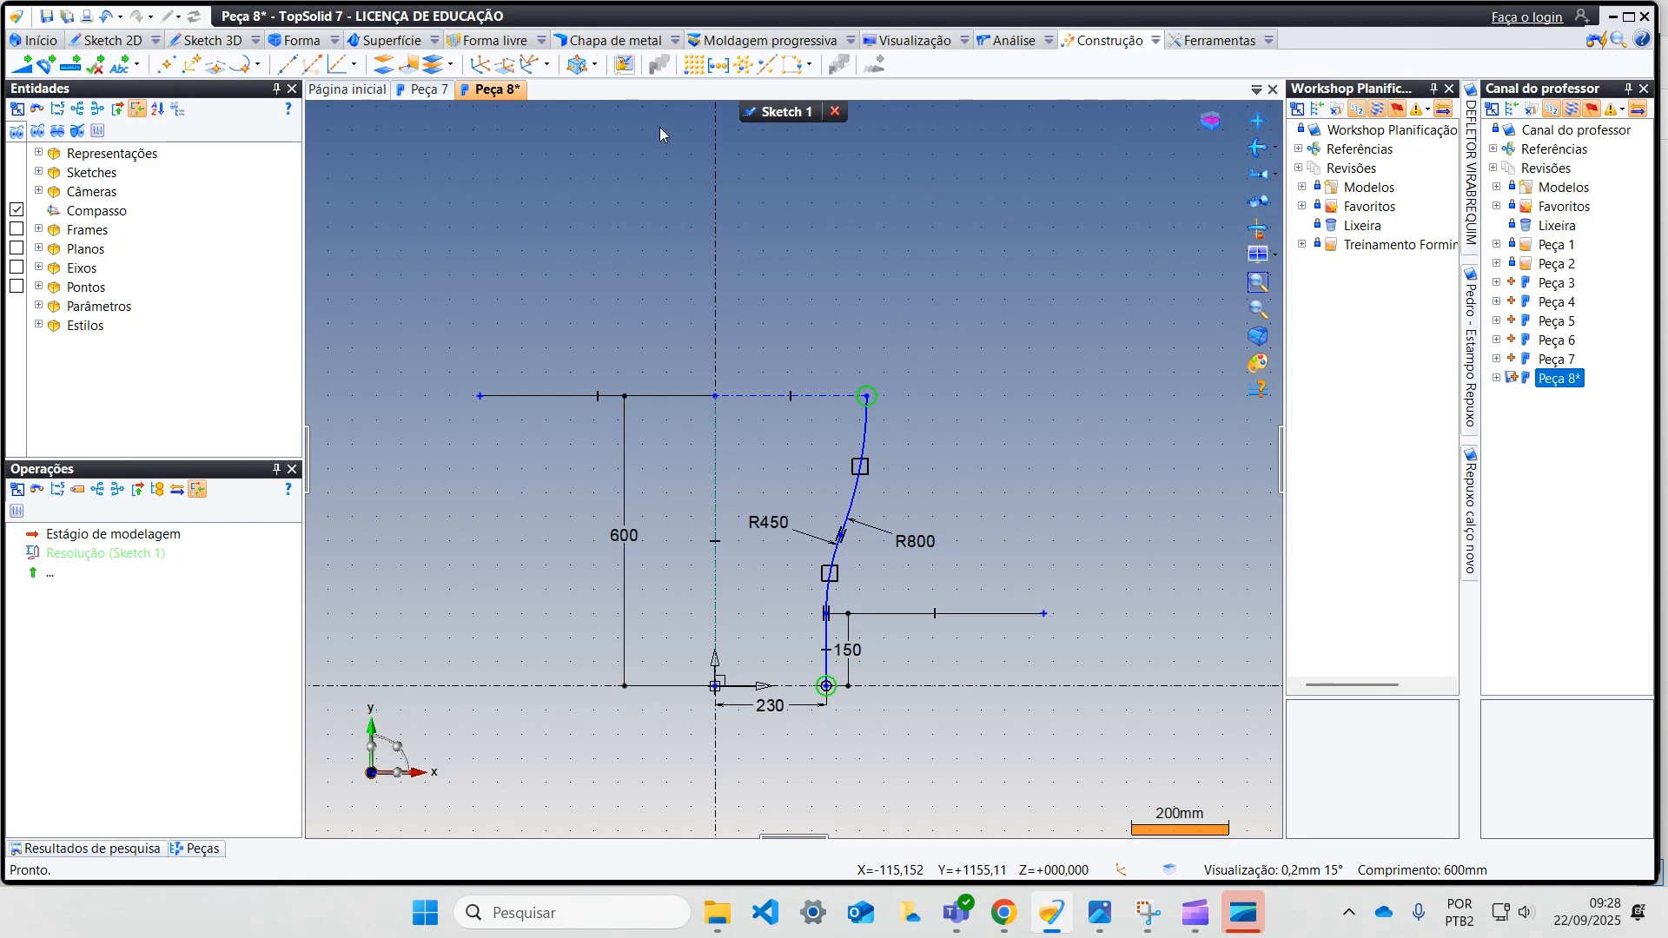
left_click(748, 115)
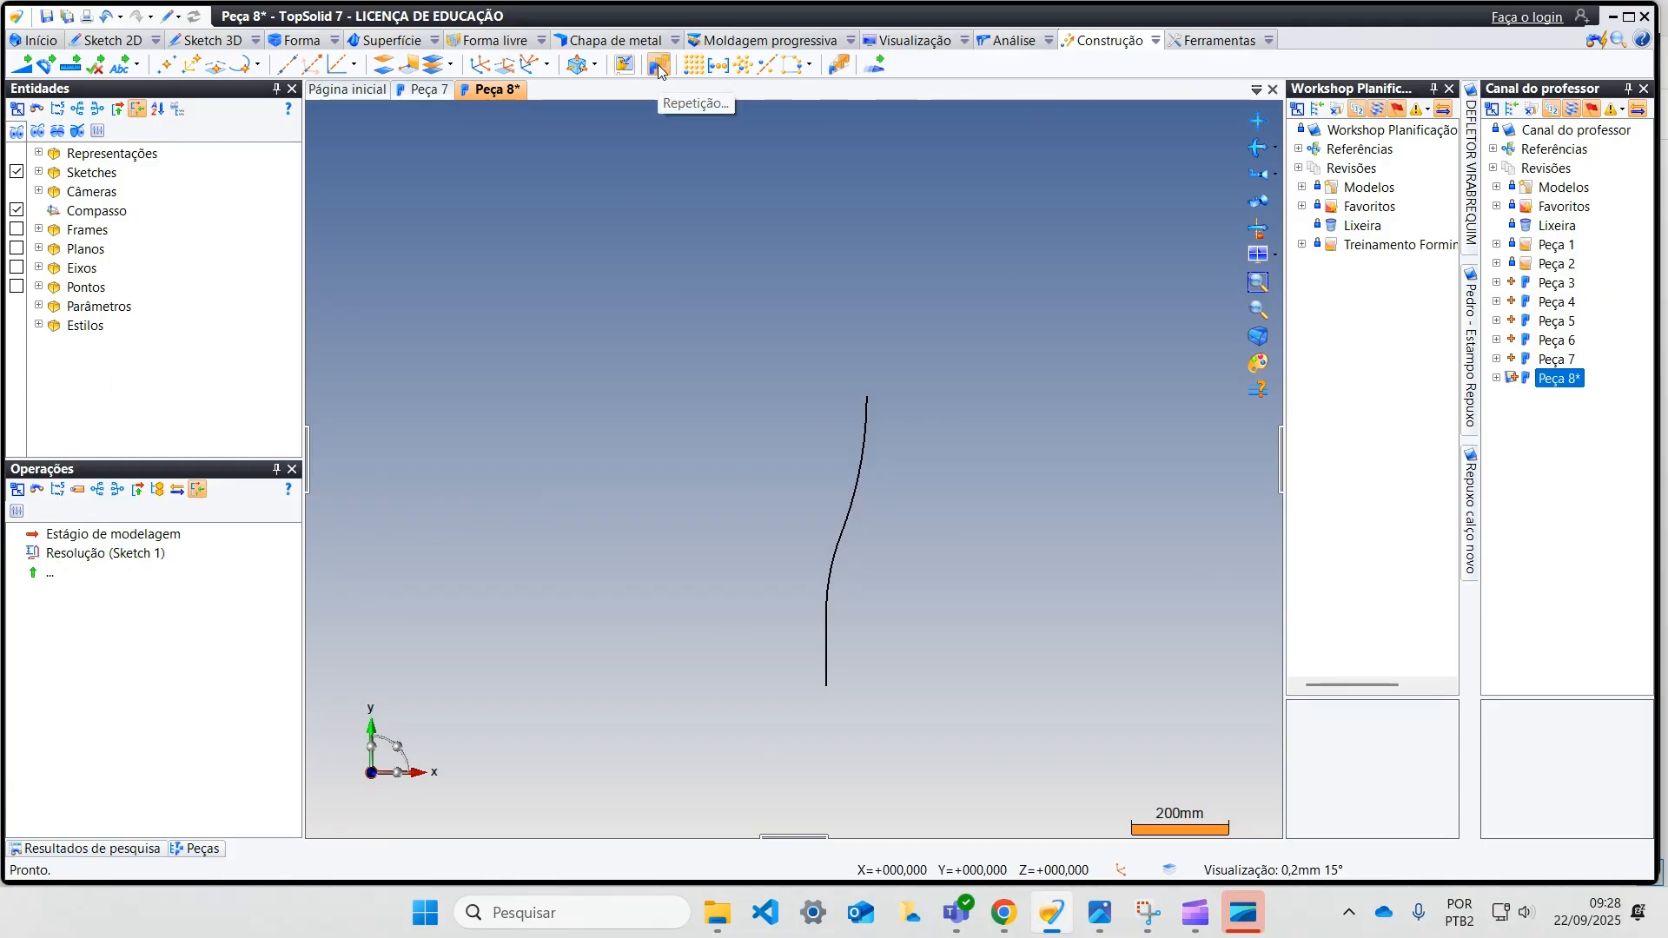
Step: Repeat the profile sketch with a symmetric pattern about the absolute YZ plane, keeping the original instance
left_click(659, 64)
left_click(838, 504)
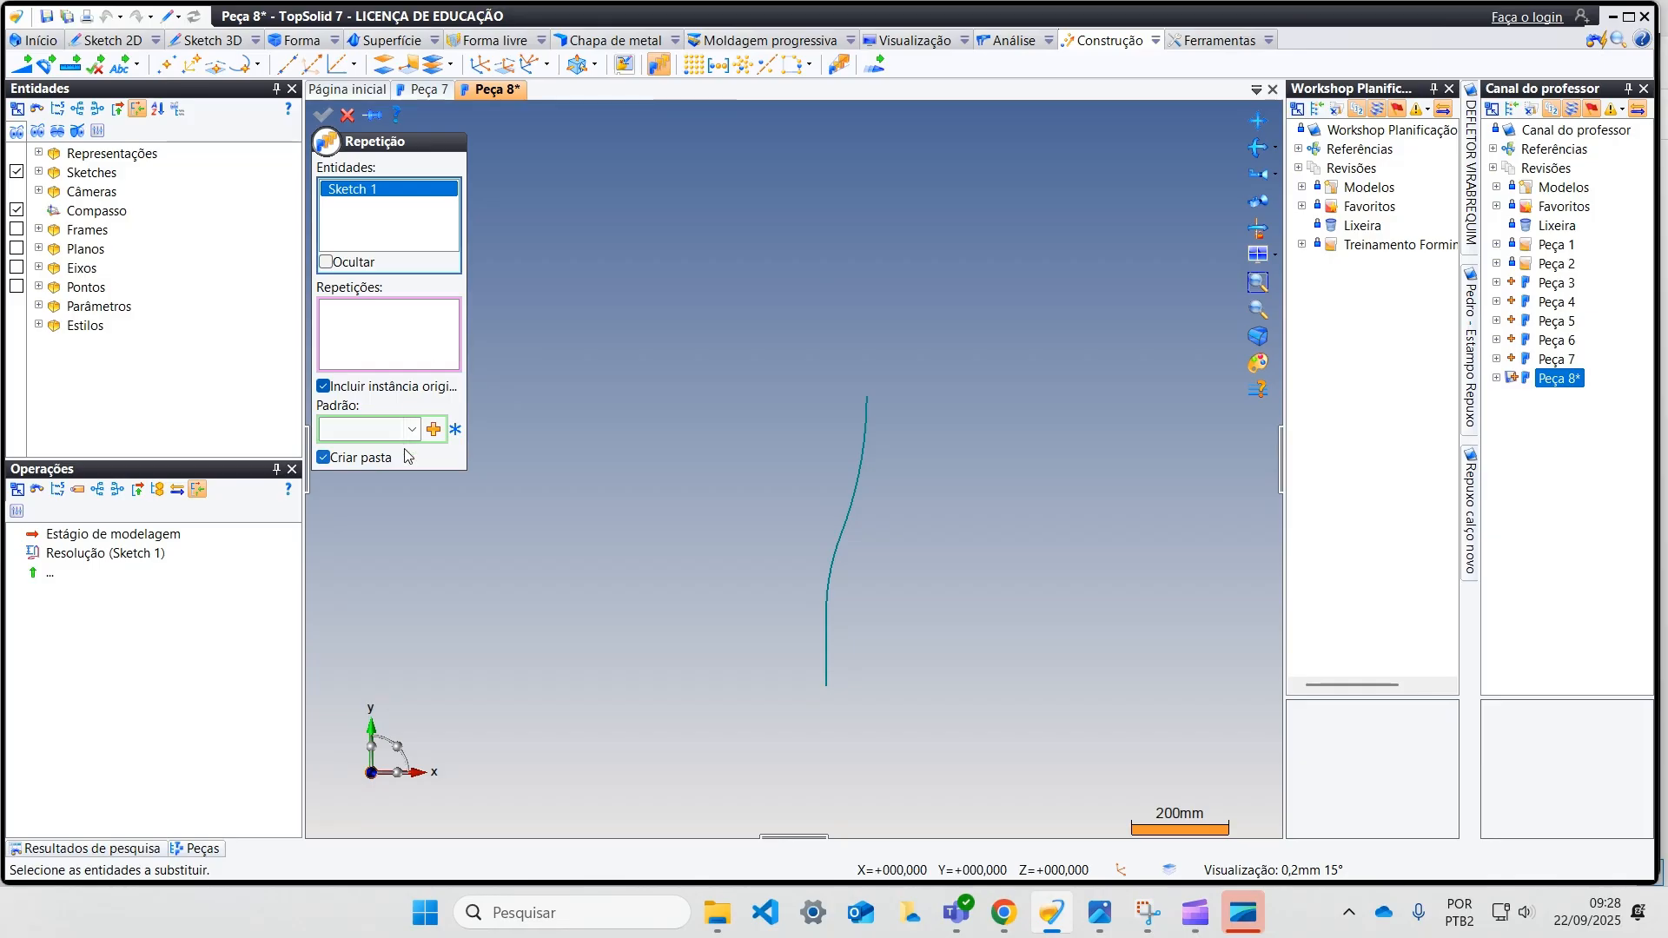
left_click(433, 430)
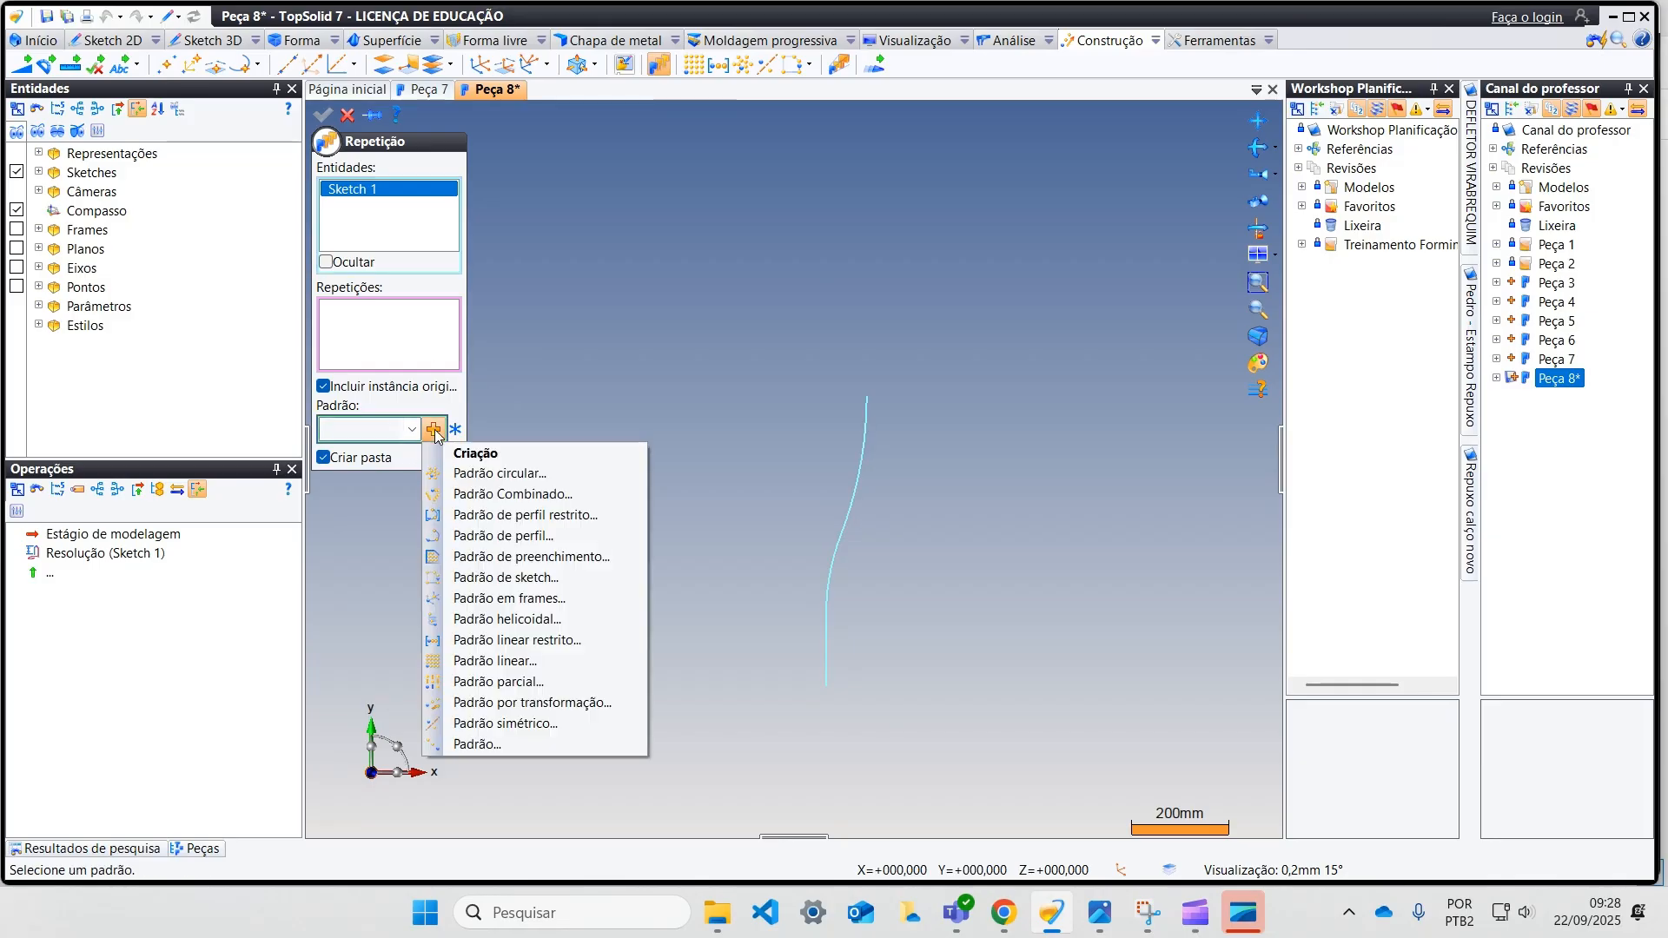
left_click(558, 721)
left_click(412, 286)
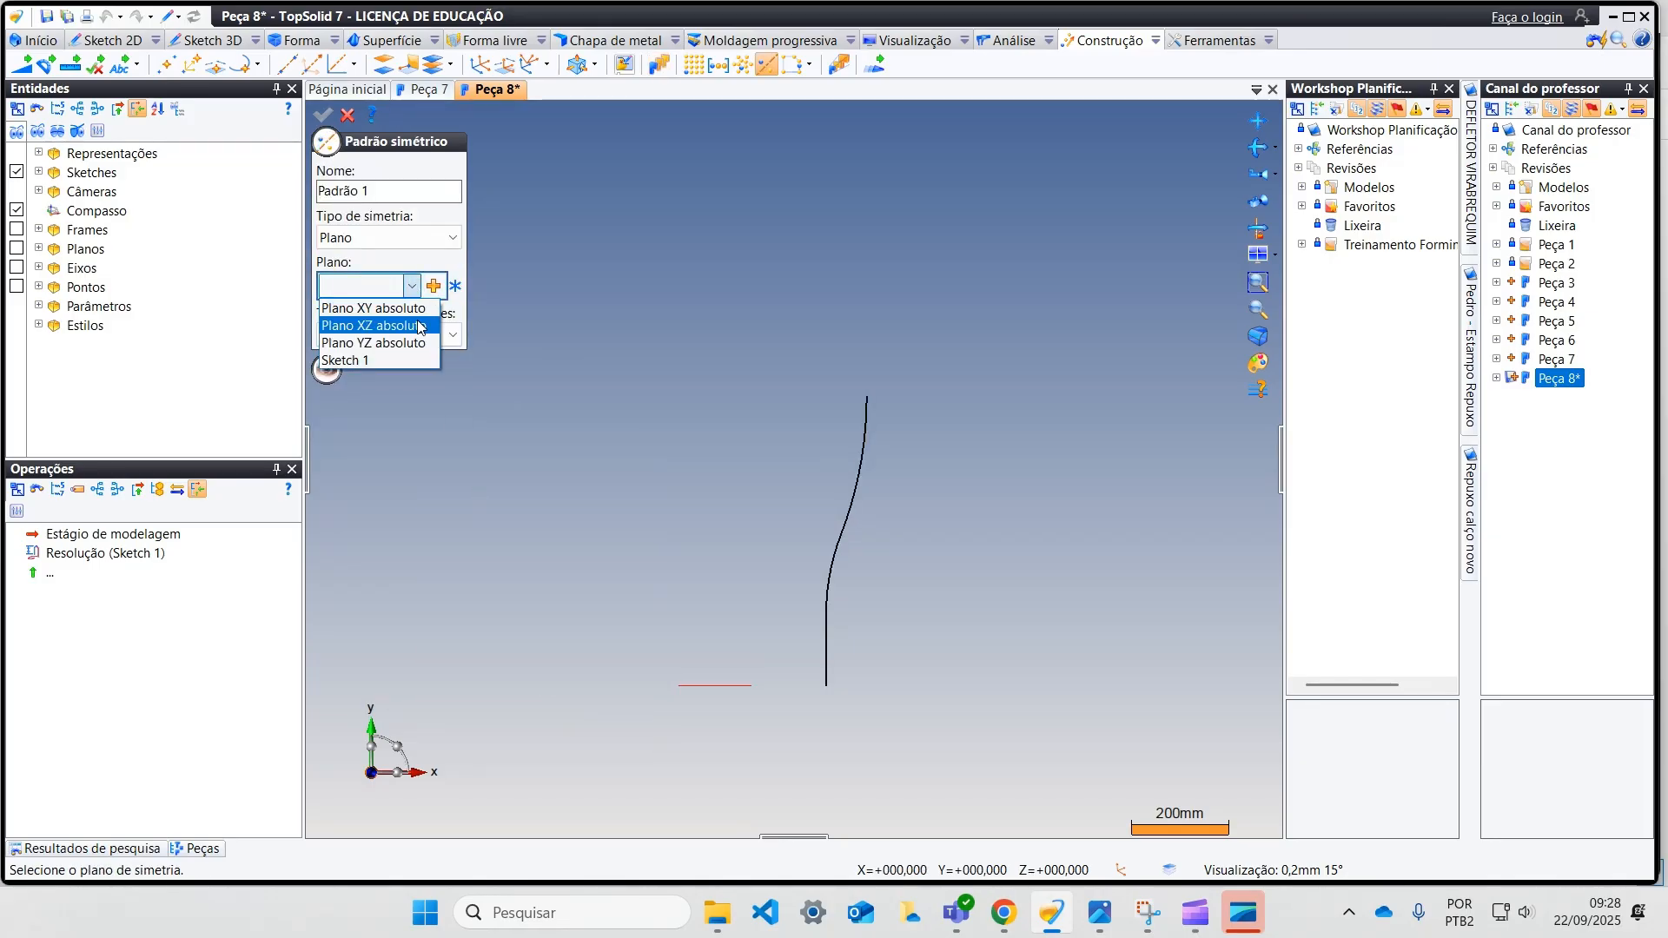
left_click(418, 340)
middle_click_drag(687, 459, 606, 494)
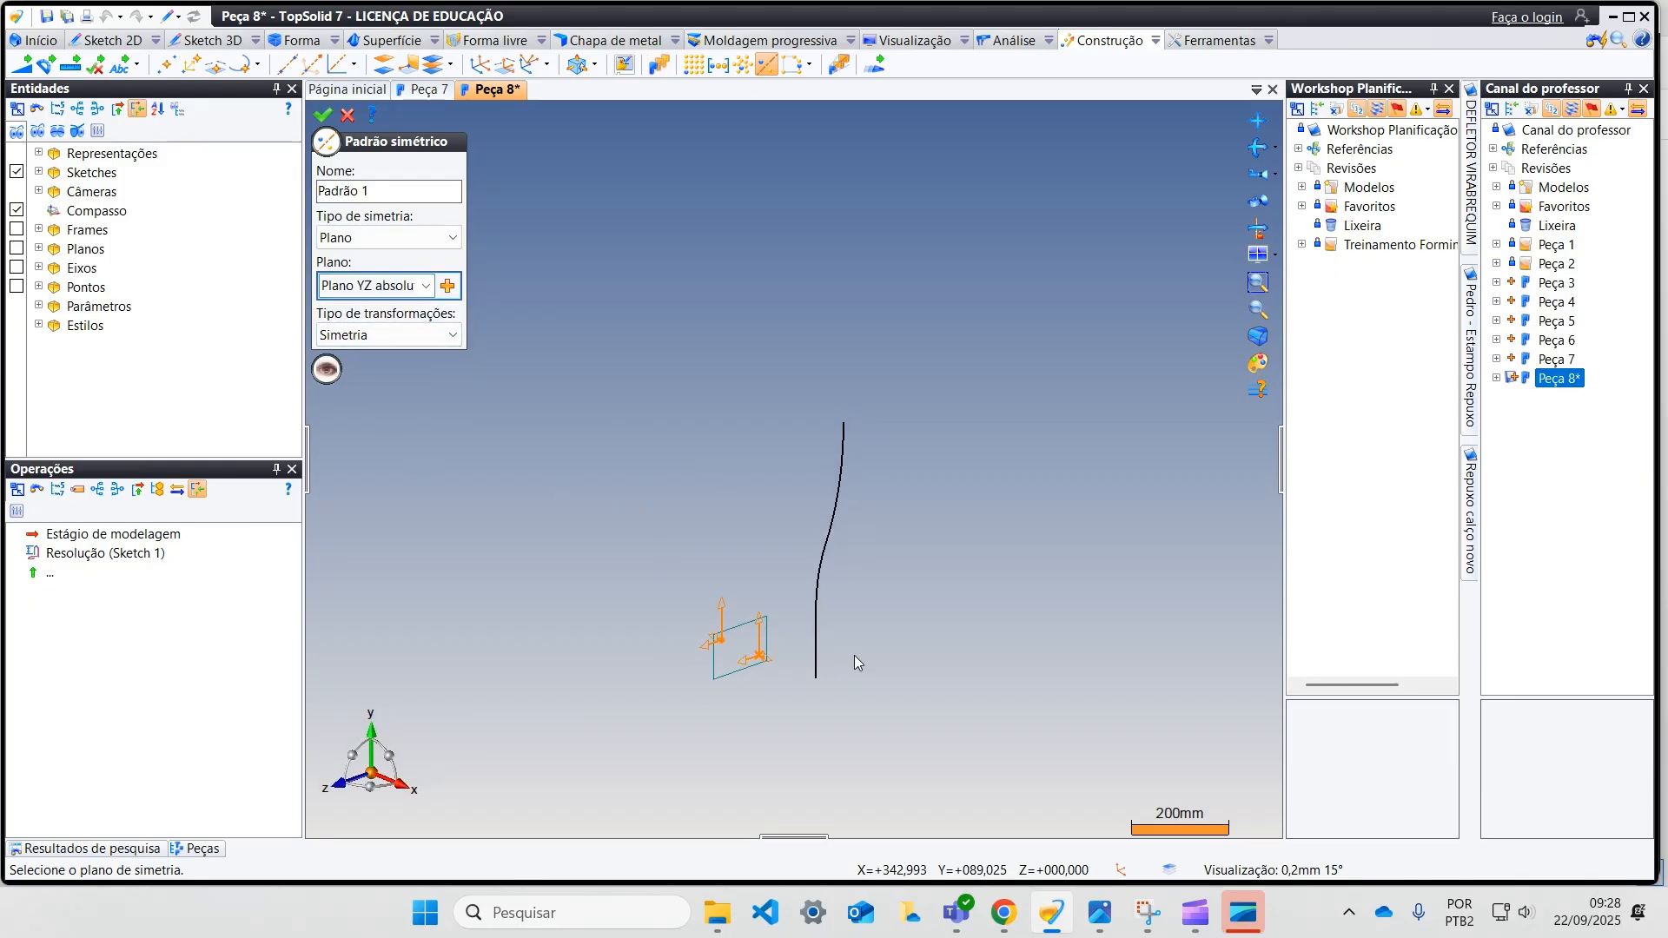
left_click(320, 118)
mouse_move(484, 231)
middle_mouse_down()
mouse_move(770, 412)
mouse_move(797, 383)
middle_mouse_up()
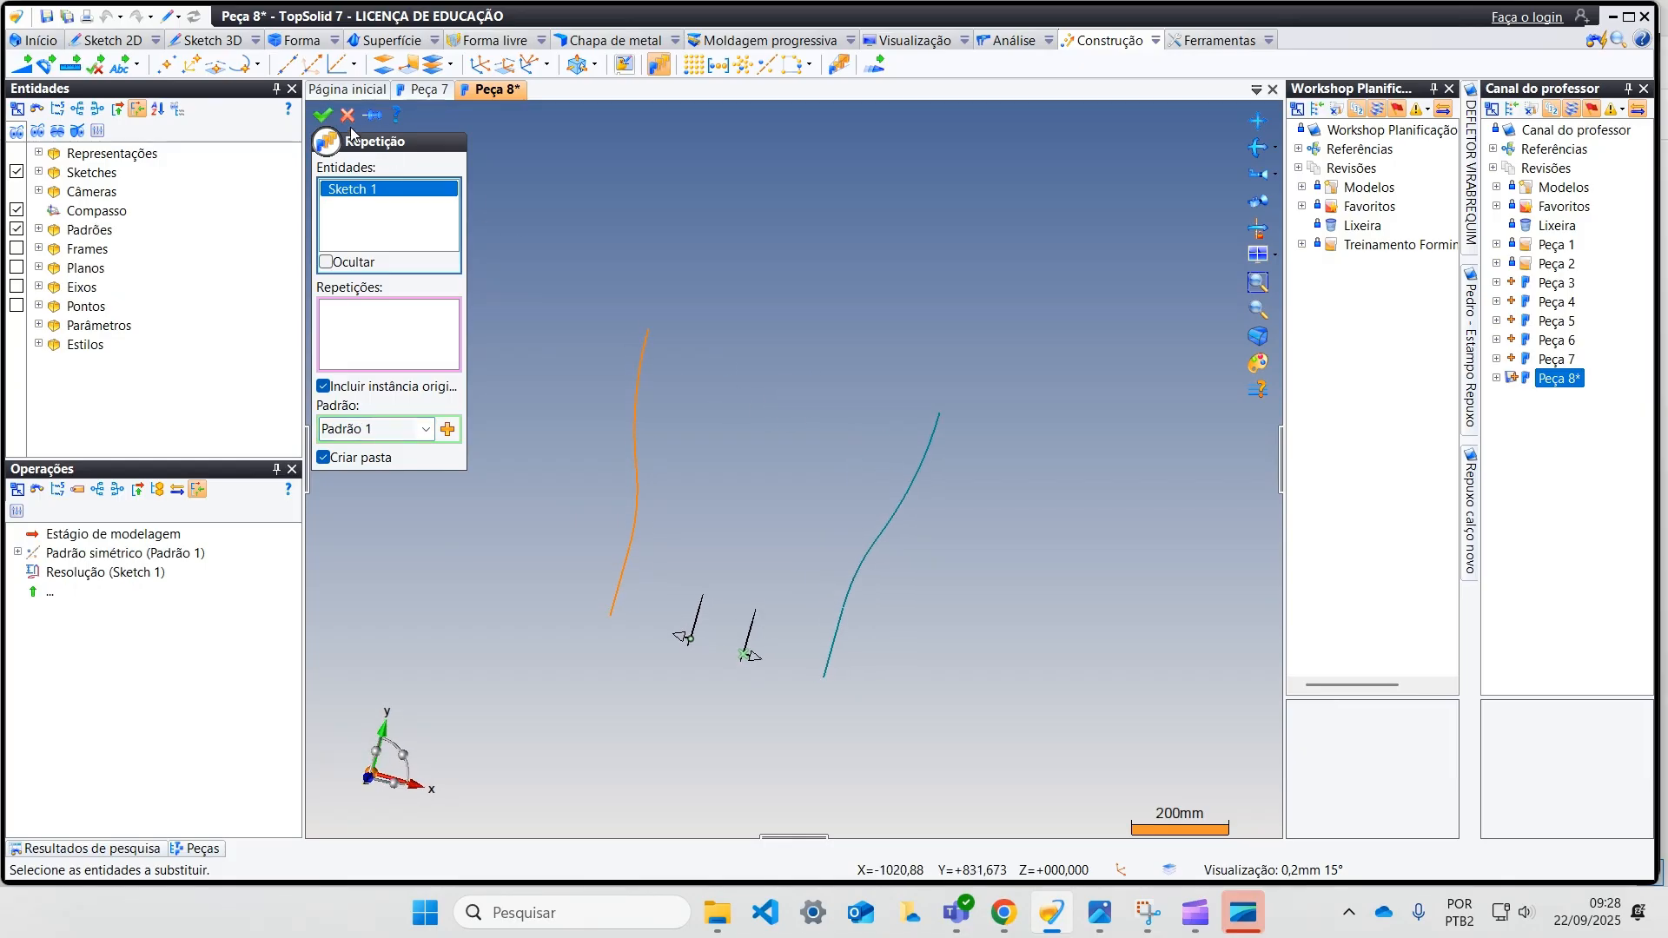
left_click(322, 116)
mouse_move(556, 364)
middle_mouse_down()
mouse_move(728, 423)
mouse_move(857, 440)
mouse_move(826, 461)
mouse_move(841, 495)
mouse_move(889, 470)
middle_mouse_up()
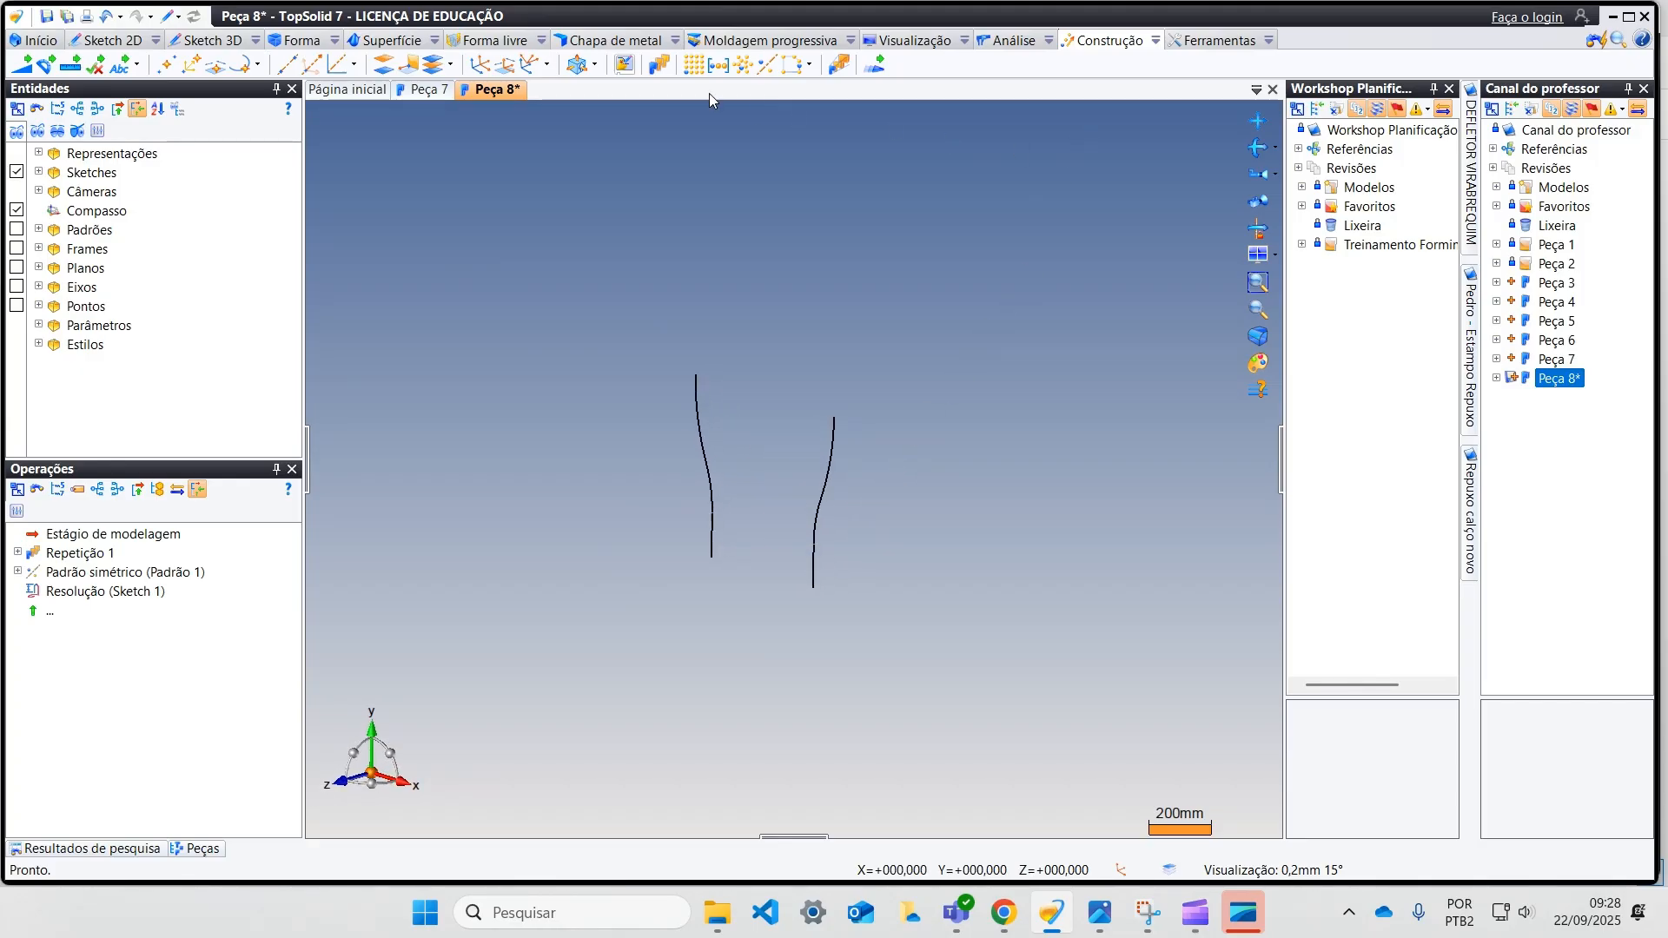
Step: Repeat both profile curves with a linear pattern along the negative absolute Z axis, with 360 mm total distance and 2 instances
left_click(664, 65)
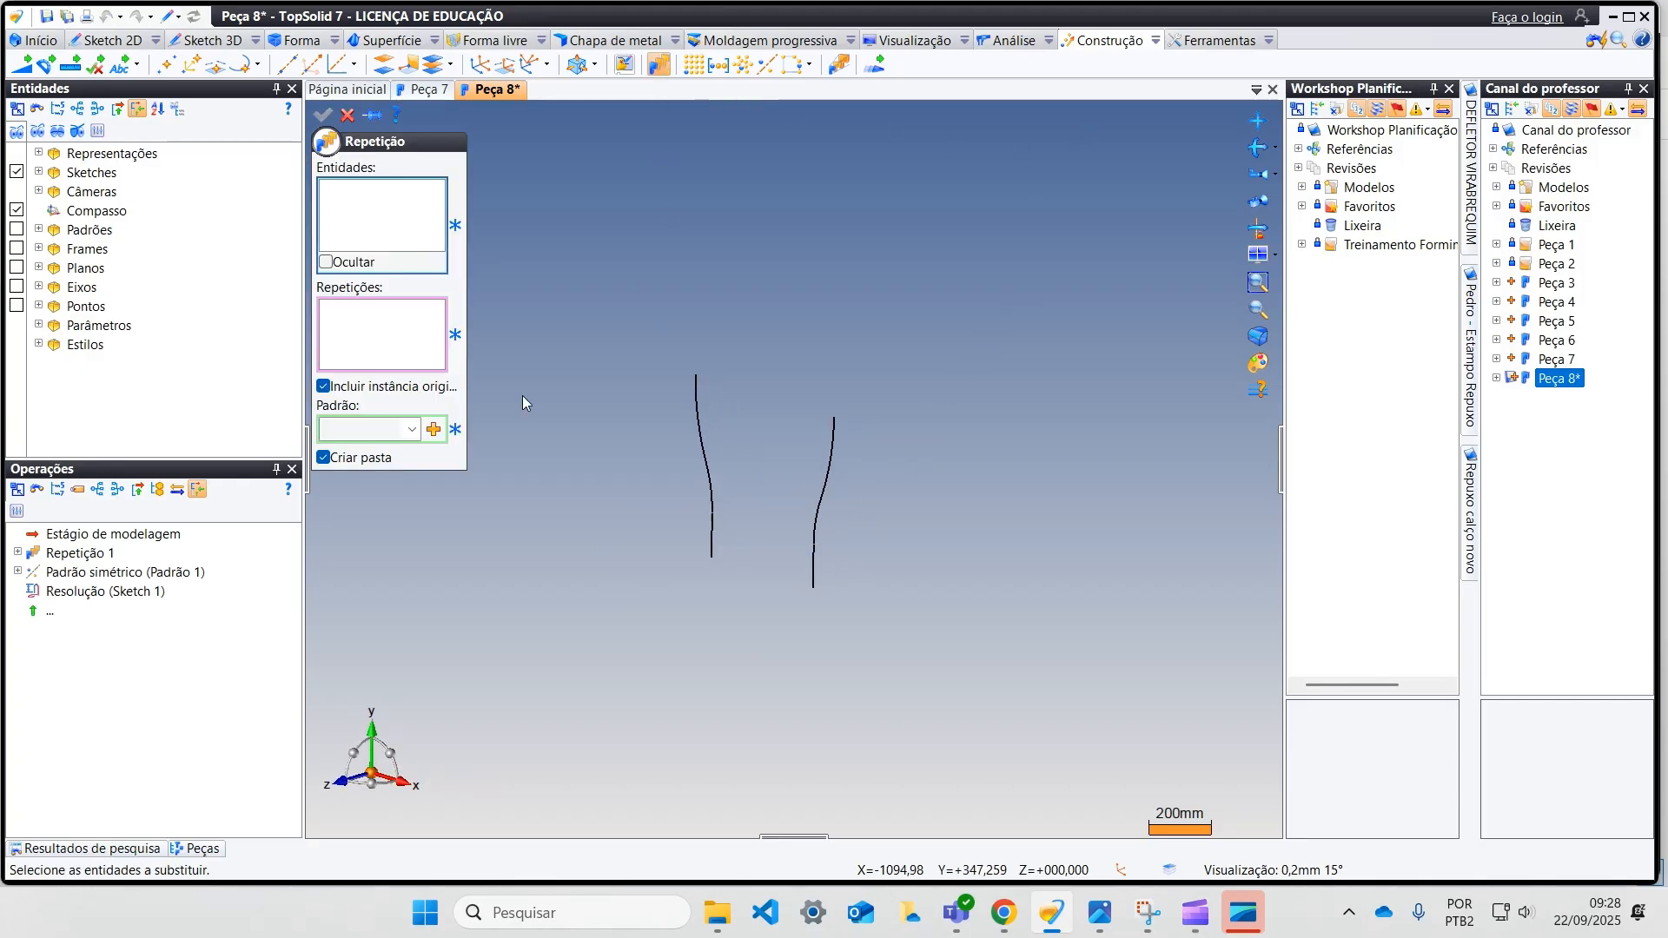
left_click(709, 483)
left_click(821, 495)
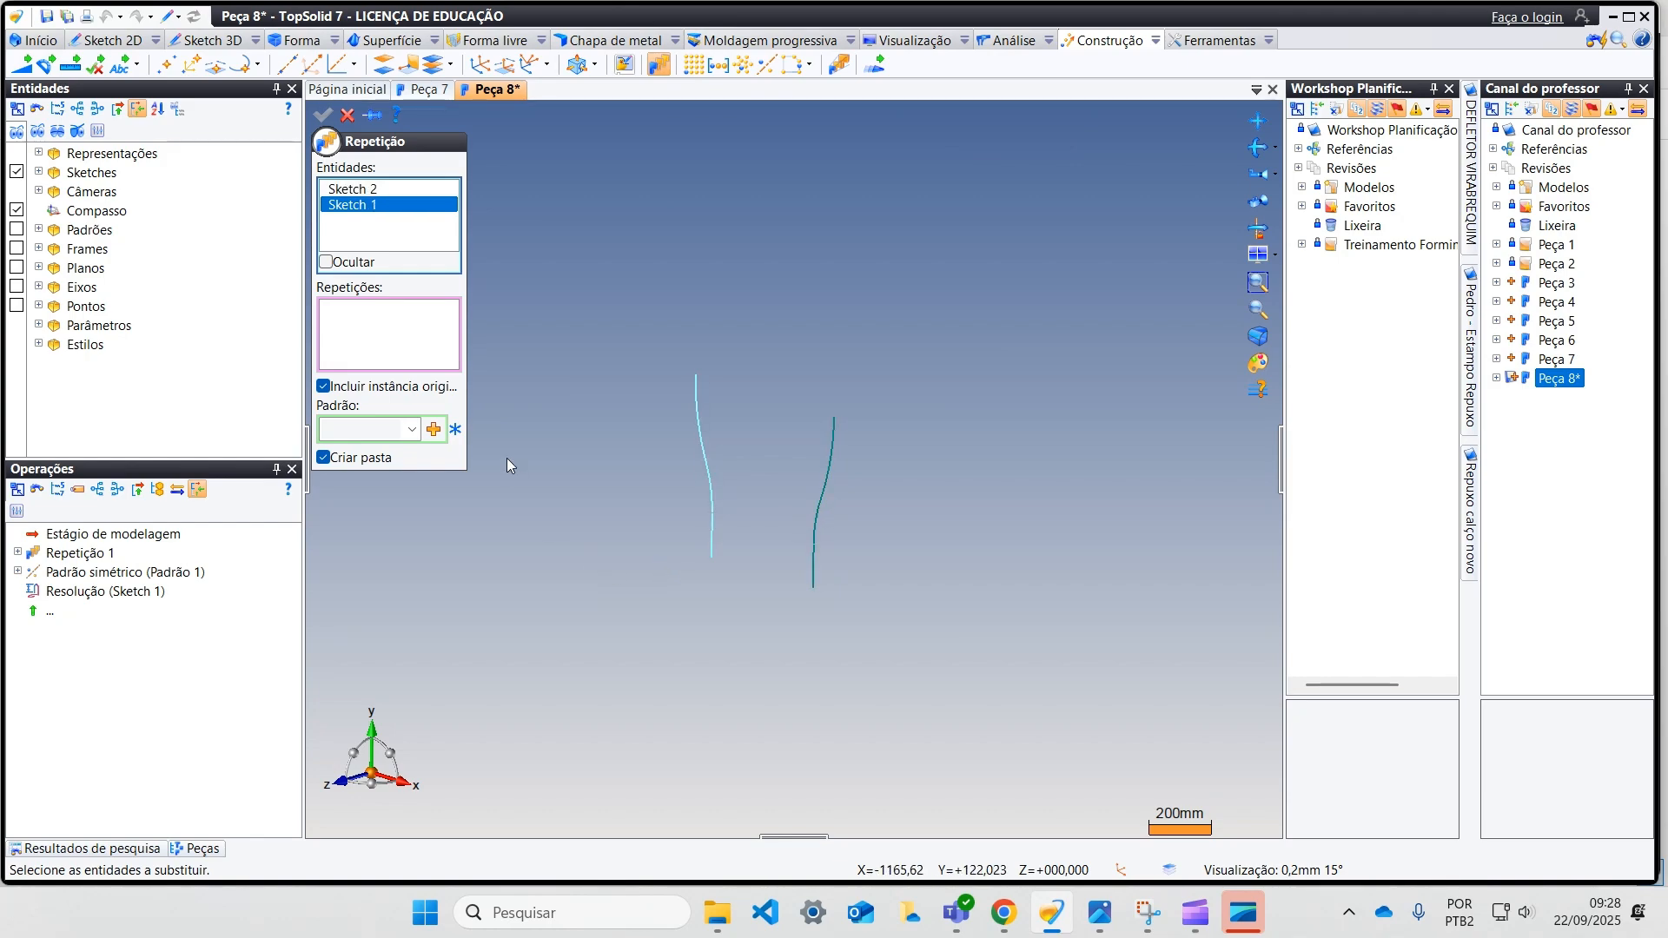
left_click(433, 429)
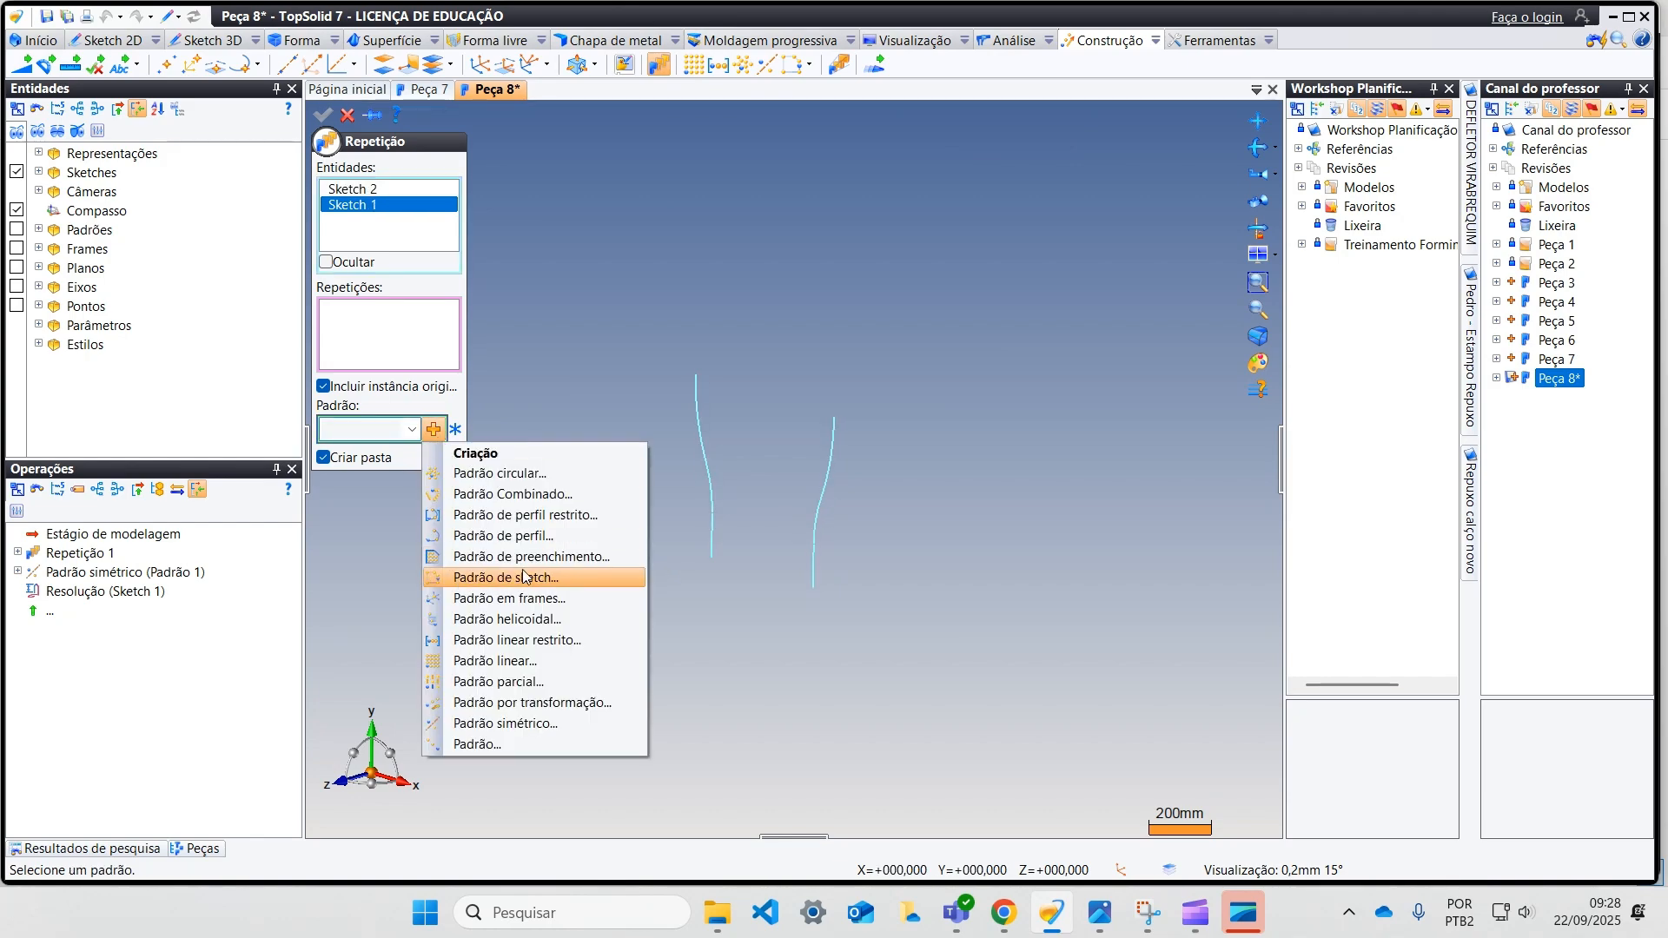
left_click(551, 659)
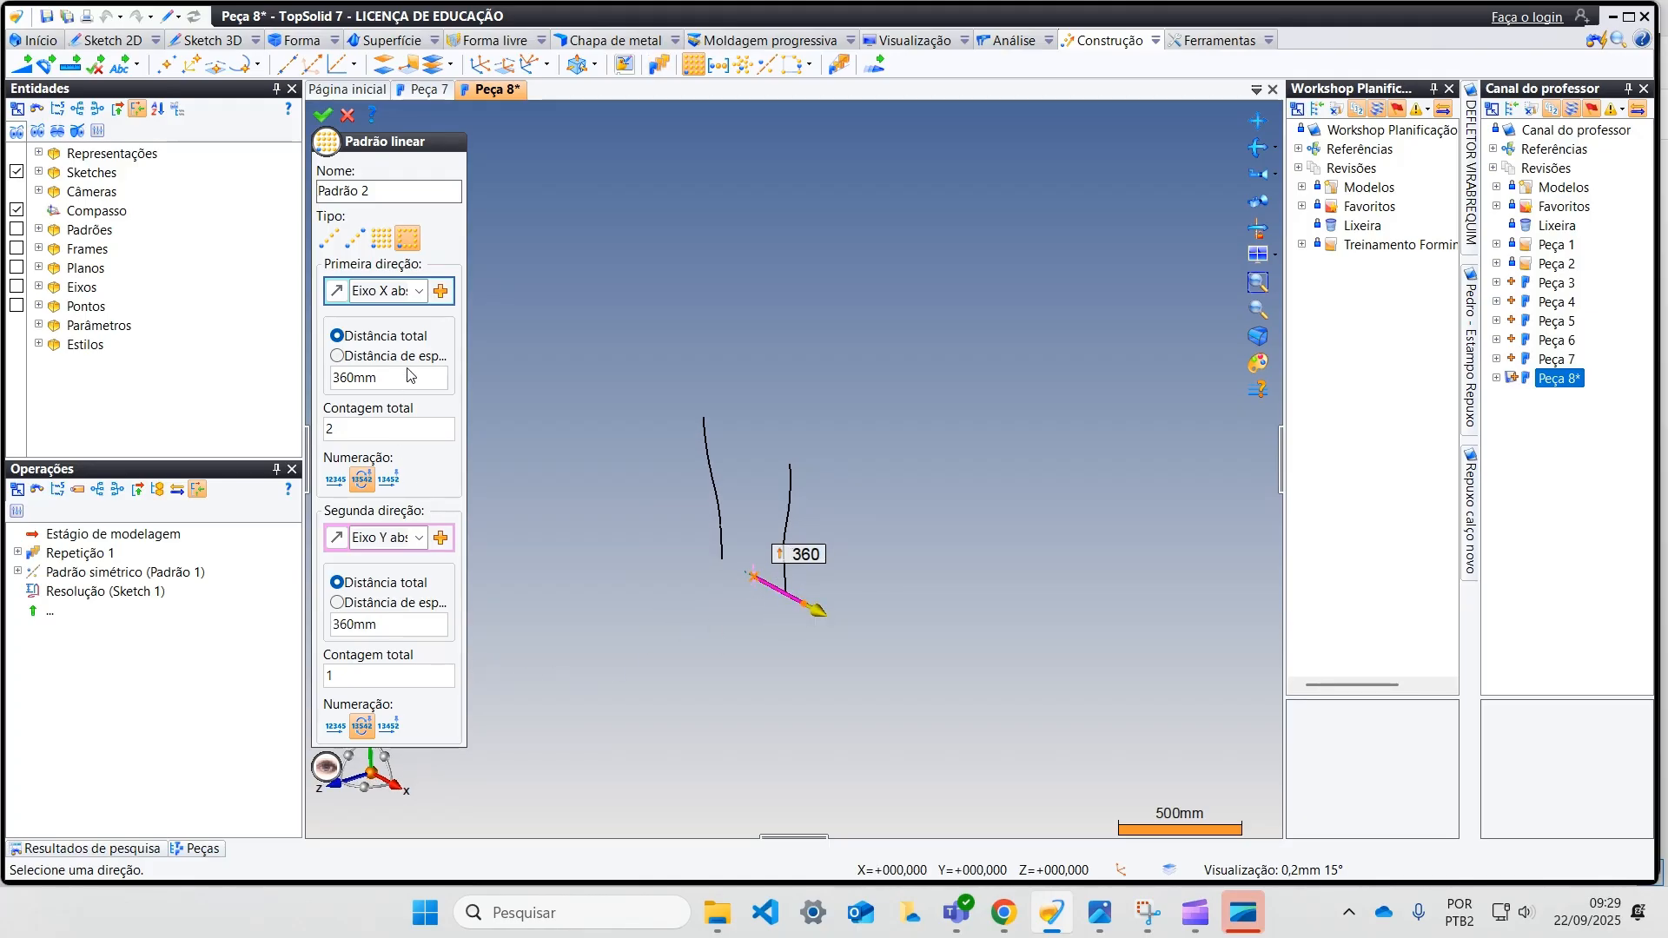
left_click(420, 292)
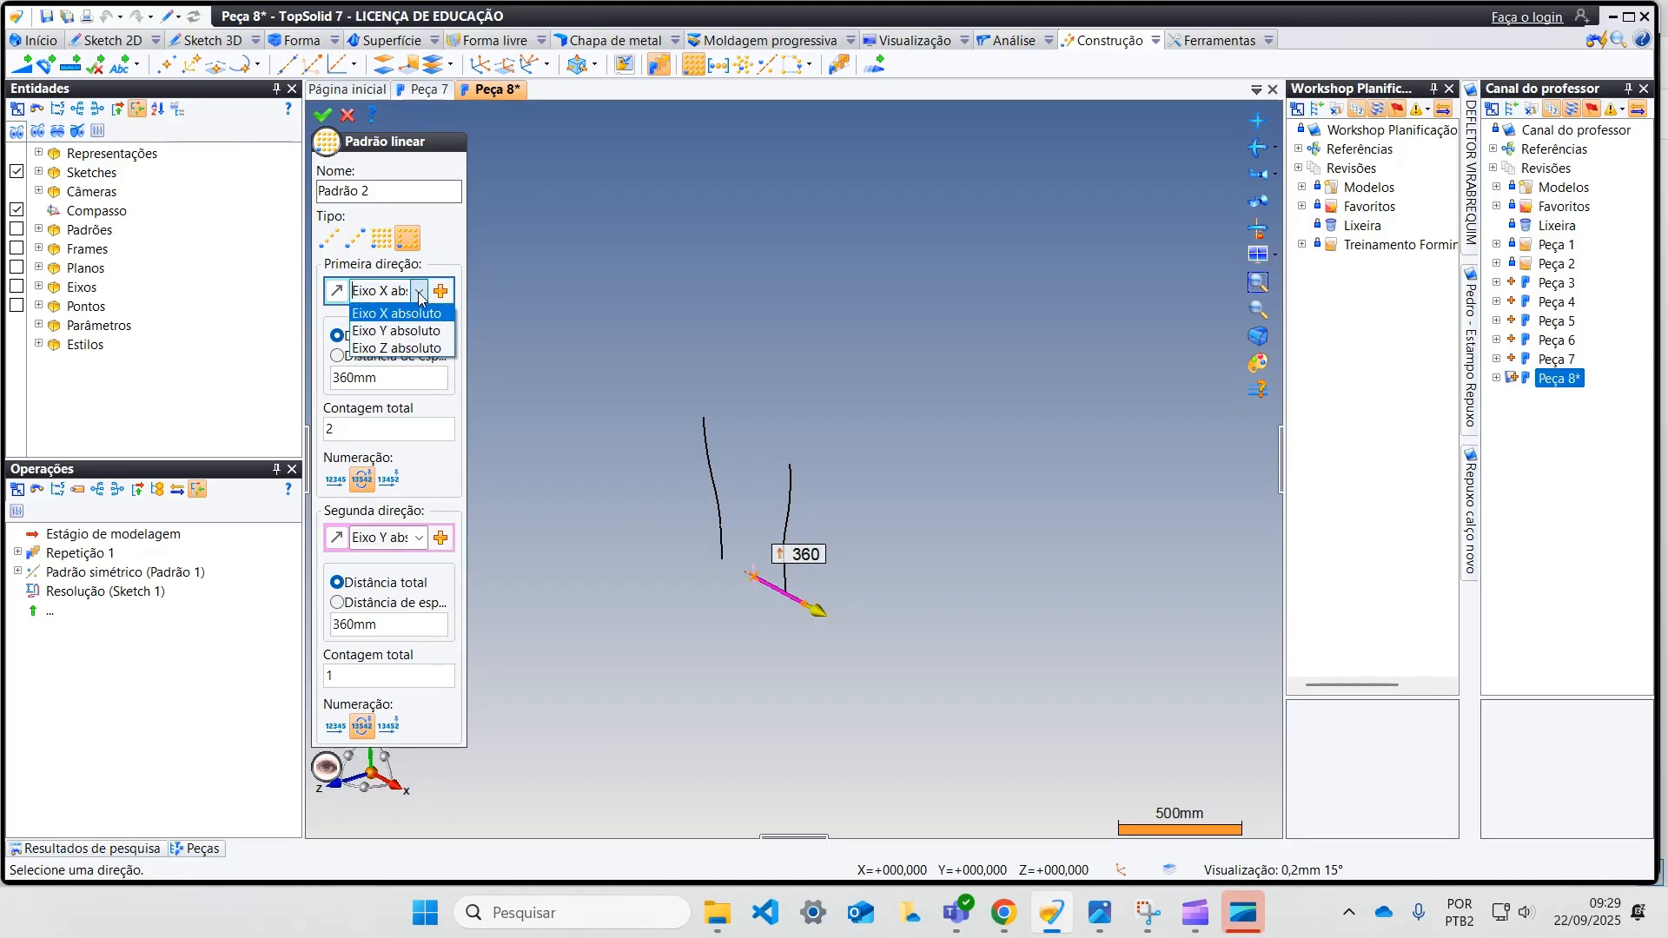
left_click(408, 348)
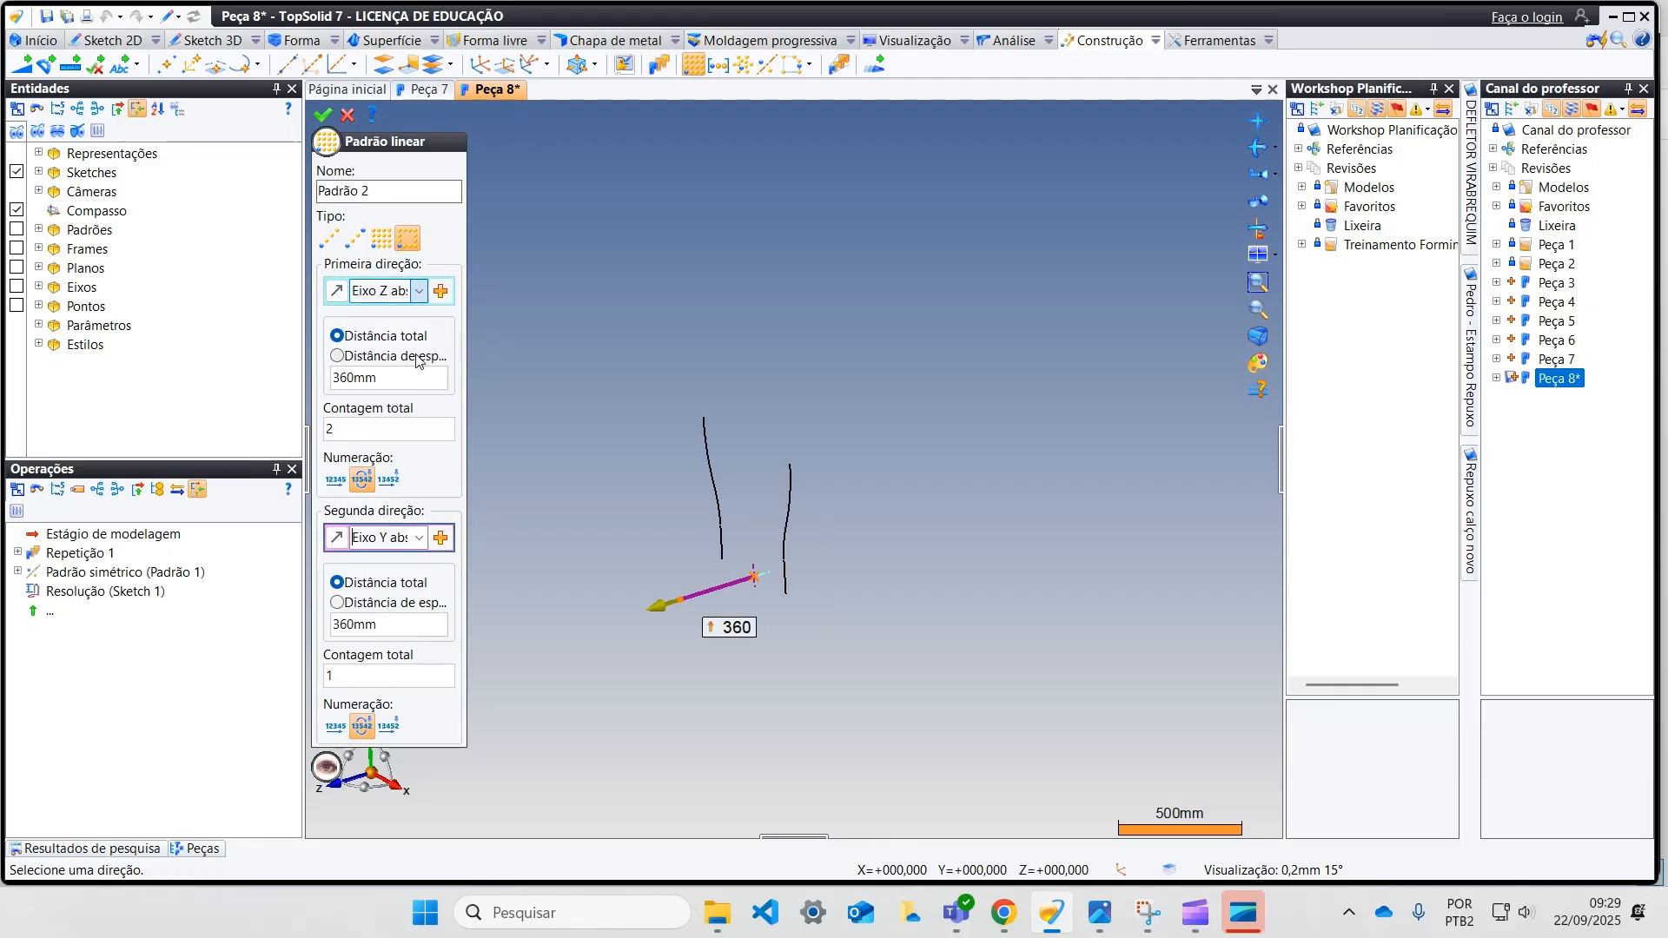
left_click(659, 608)
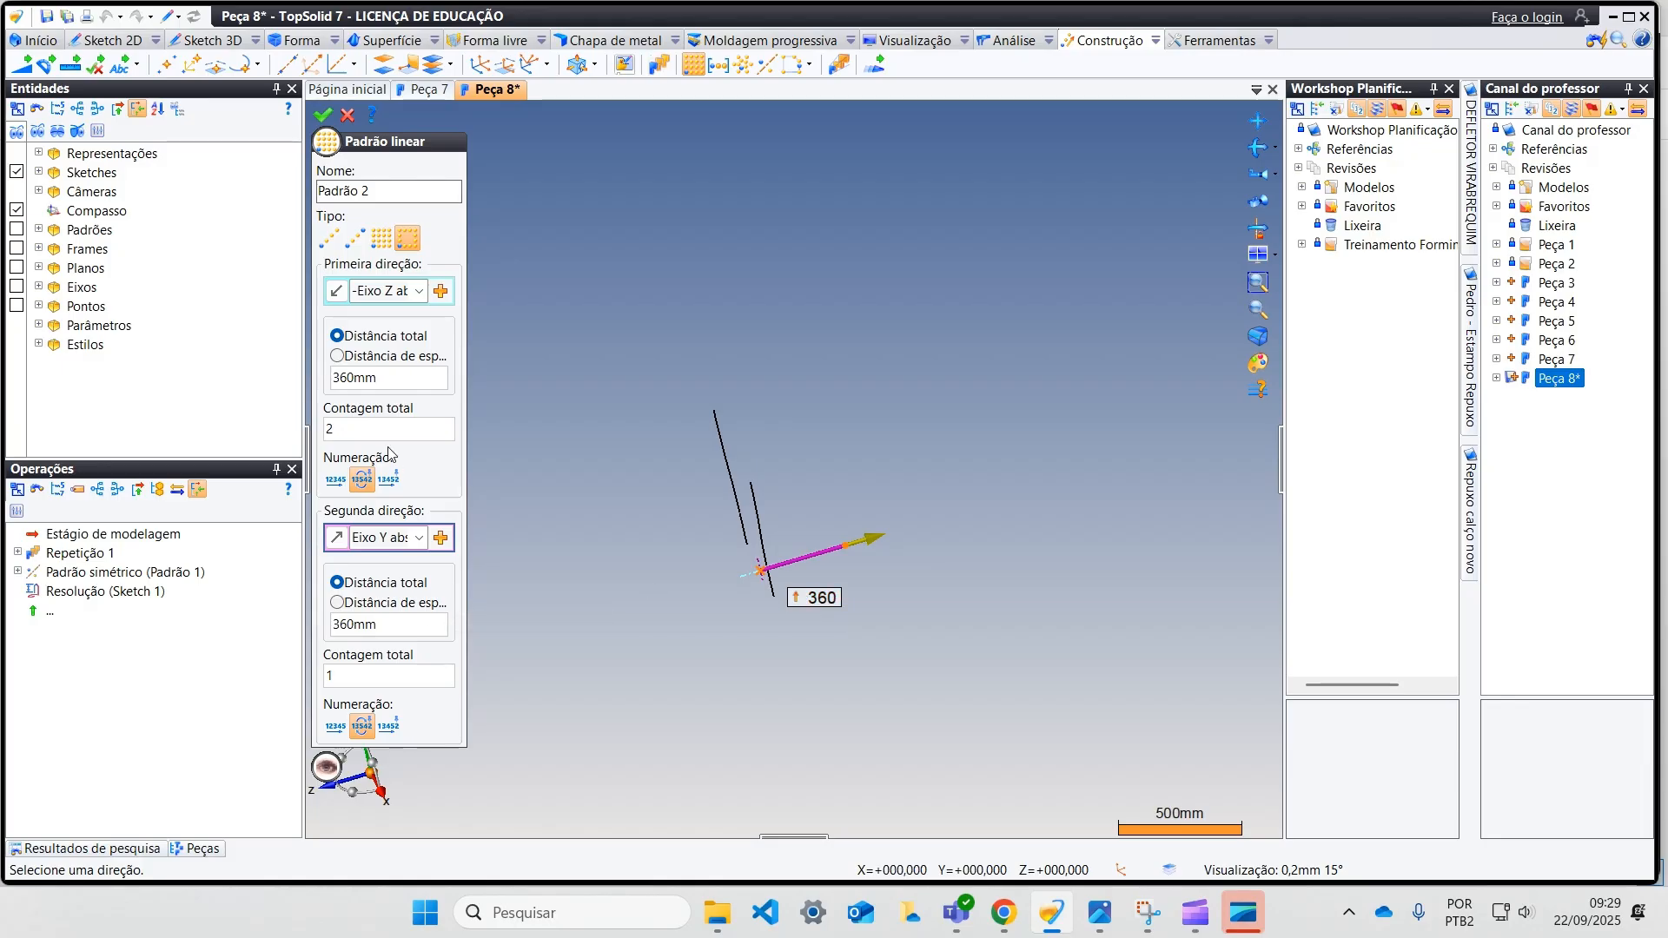
left_click(322, 116)
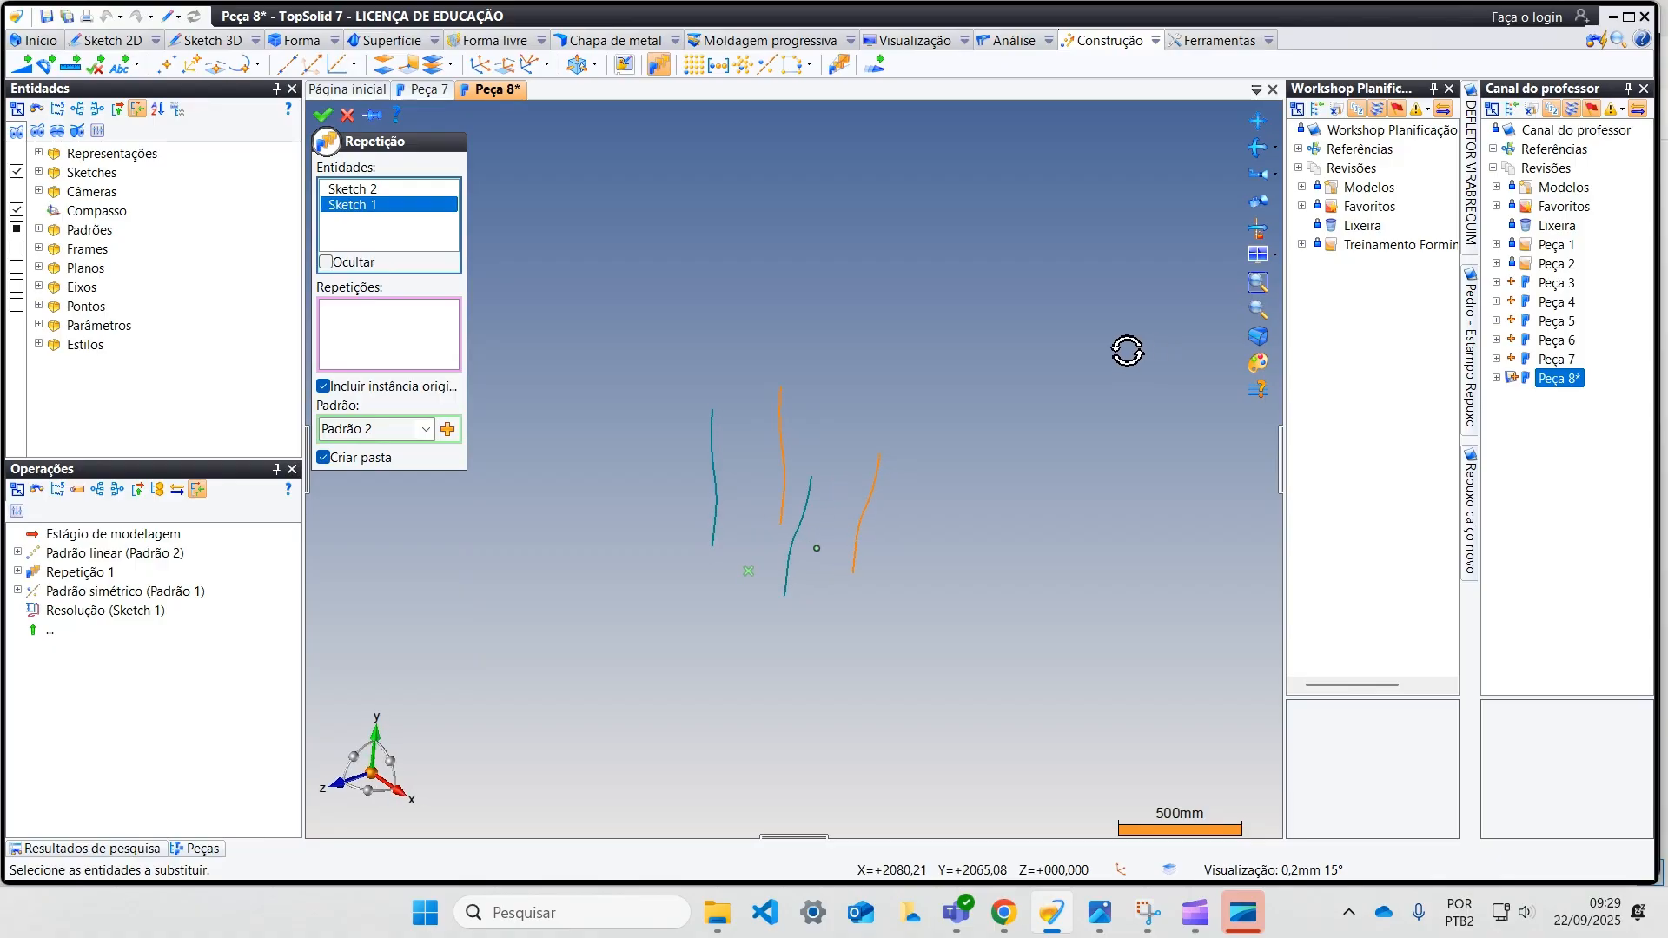
left_click(324, 116)
mouse_move(842, 472)
middle_mouse_down()
mouse_move(816, 445)
mouse_move(894, 529)
mouse_move(935, 533)
mouse_move(834, 559)
mouse_move(927, 503)
mouse_move(863, 487)
mouse_move(784, 527)
mouse_move(797, 589)
mouse_move(747, 591)
mouse_move(786, 594)
middle_mouse_up()
scroll(785, 527, "up", 2)
scroll(786, 594, "up", 1)
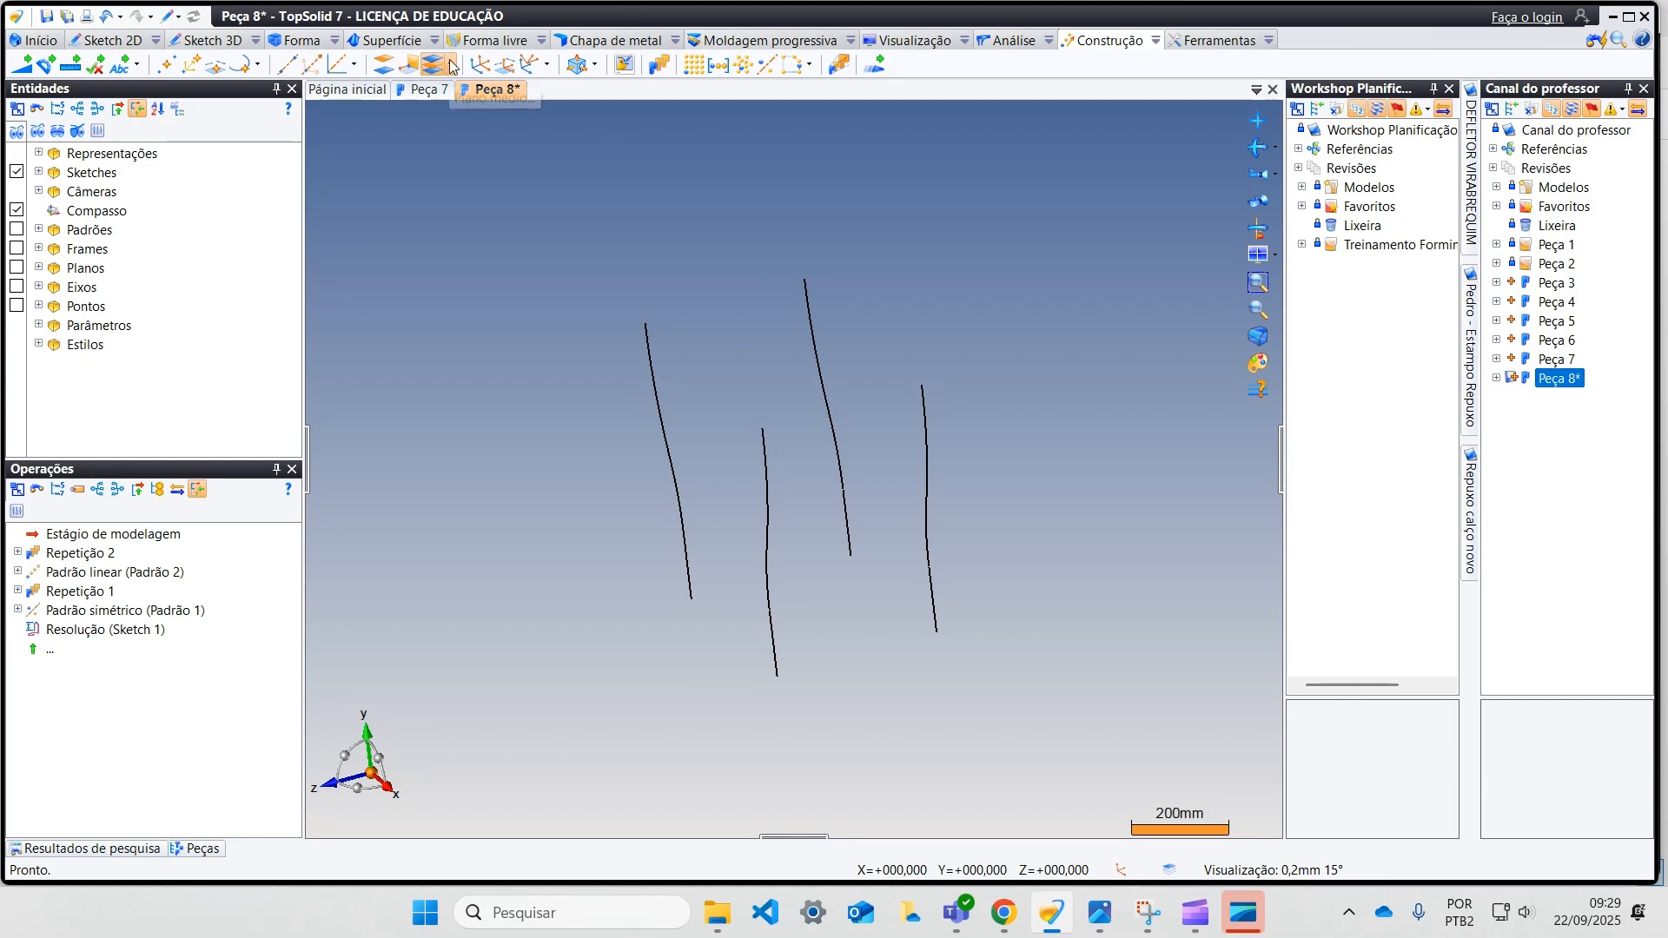
Step: Create an offset plane 180 mm from the absolute YZ plane
left_click(383, 68)
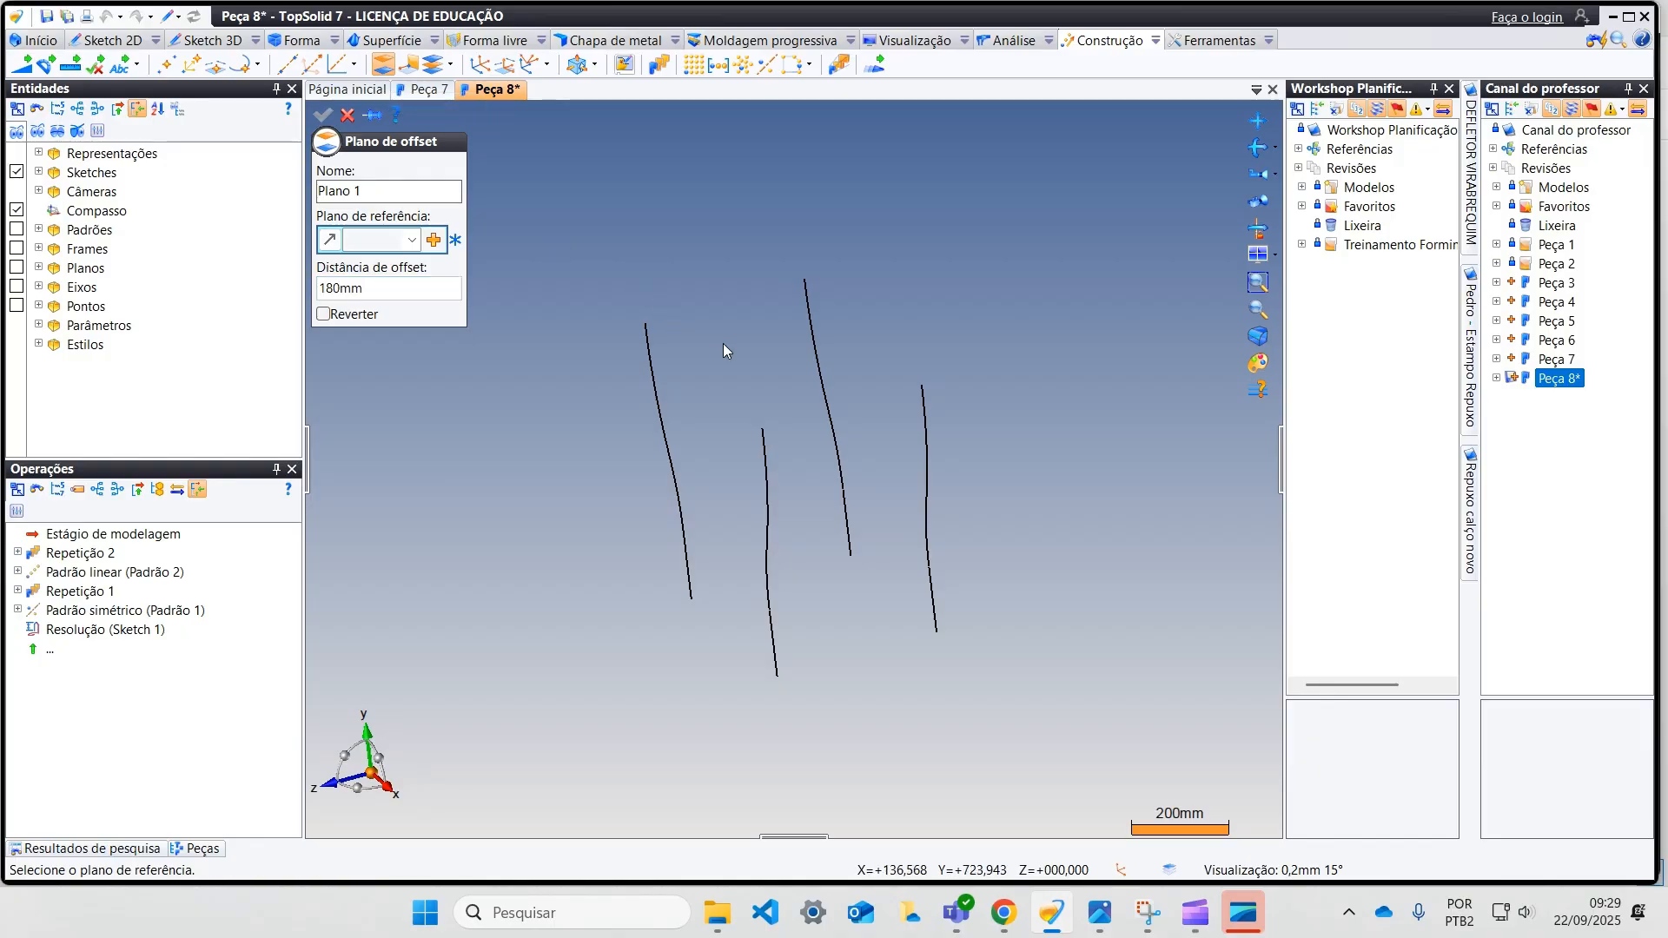
middle_click_drag(722, 343, 706, 374)
left_click(413, 239)
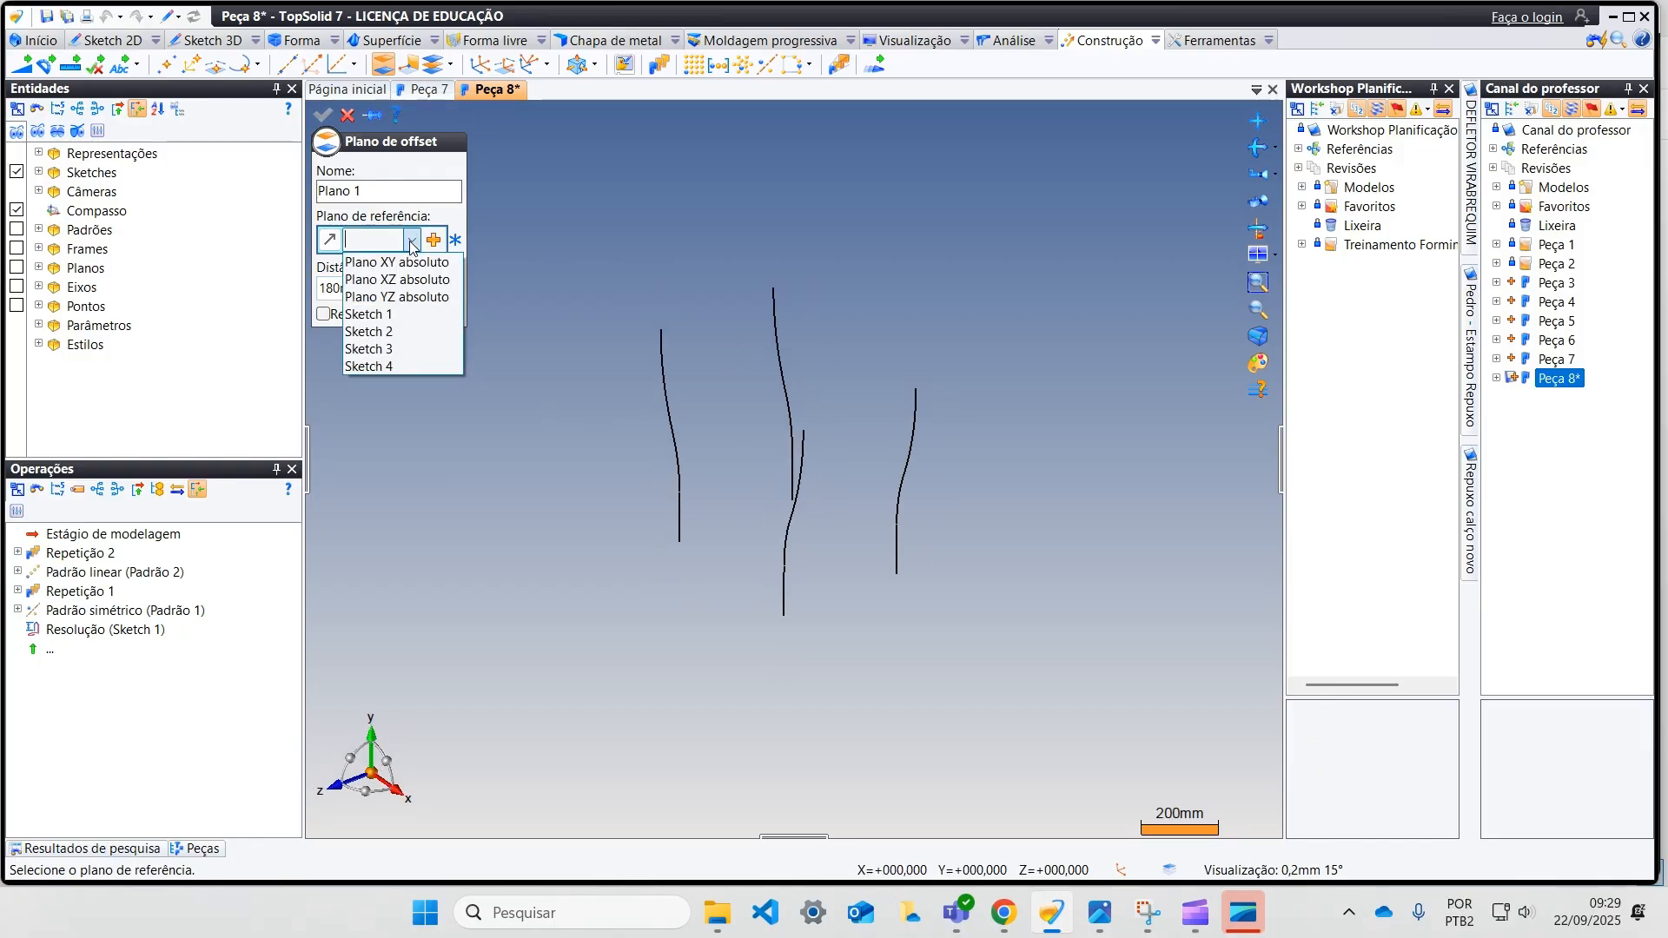
left_click(412, 299)
mouse_move(666, 481)
middle_mouse_down()
mouse_move(762, 479)
mouse_move(733, 495)
mouse_move(547, 483)
middle_mouse_up()
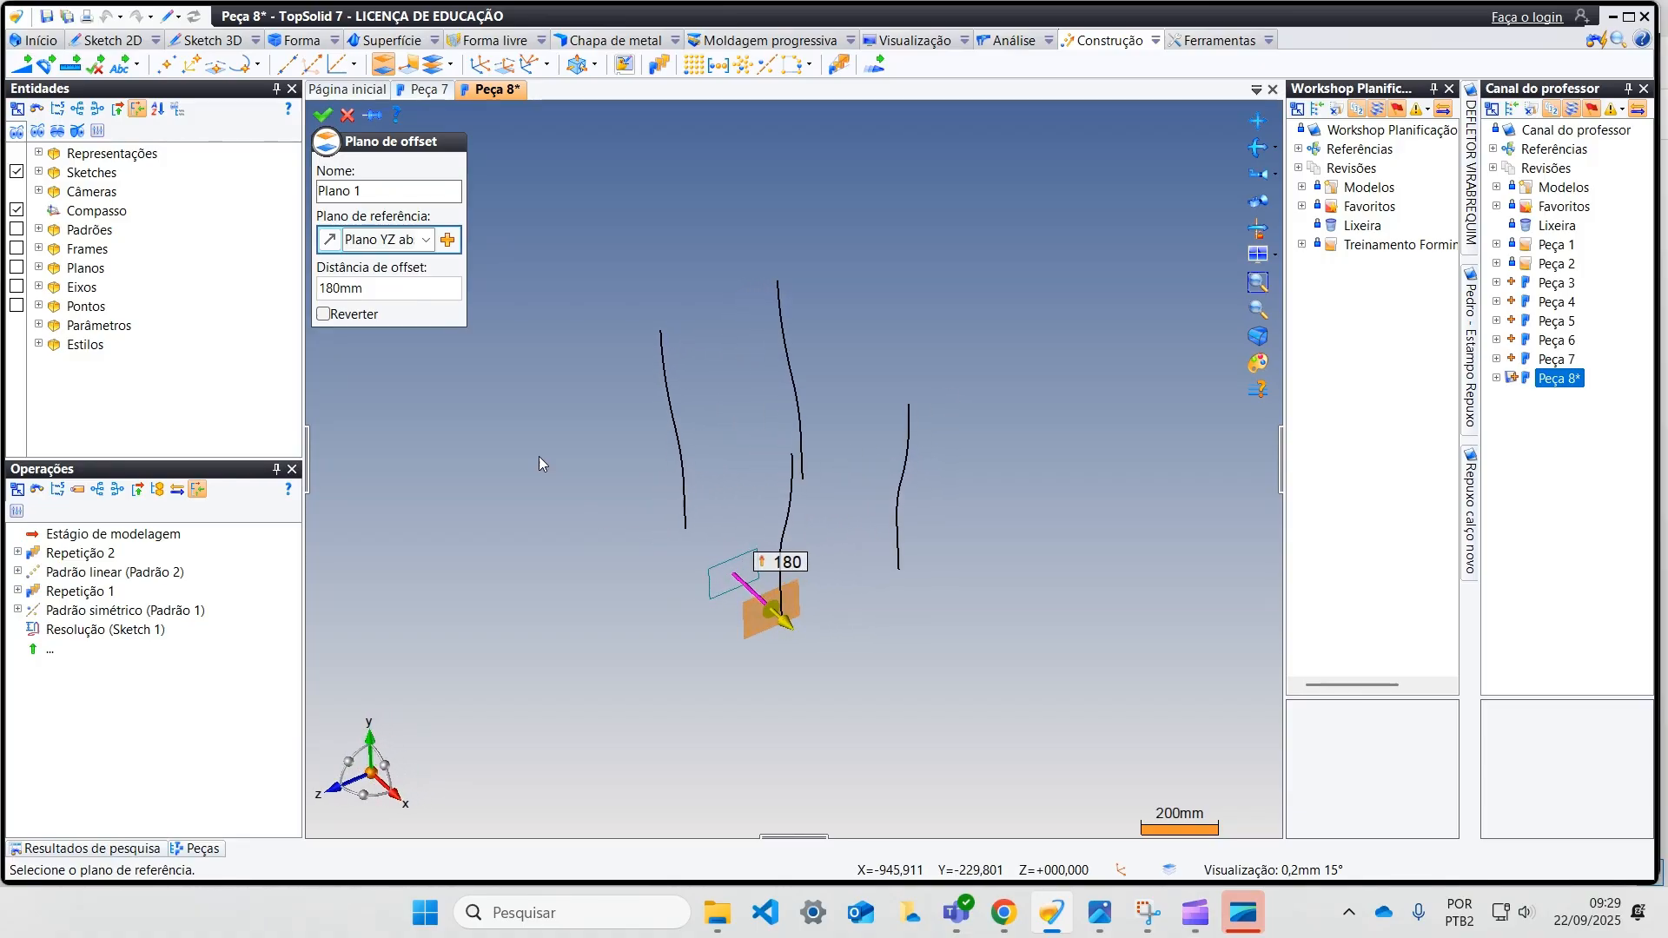
left_click(324, 117)
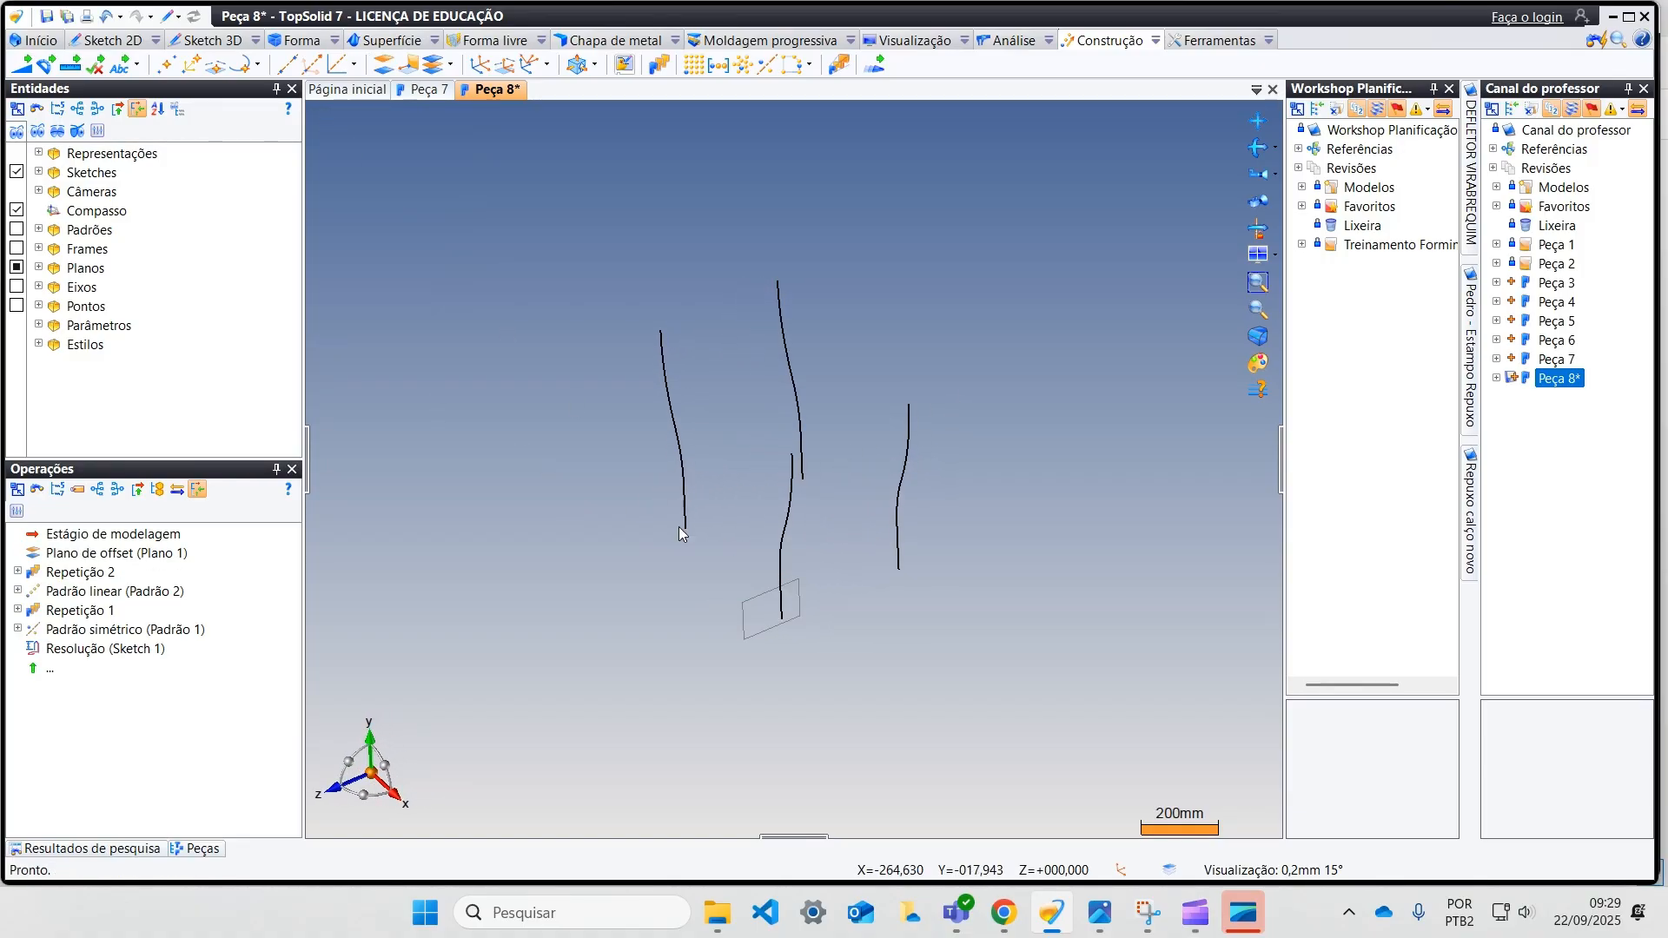
Step: Start a new 2D sketch on the offset plane
right_click(745, 605)
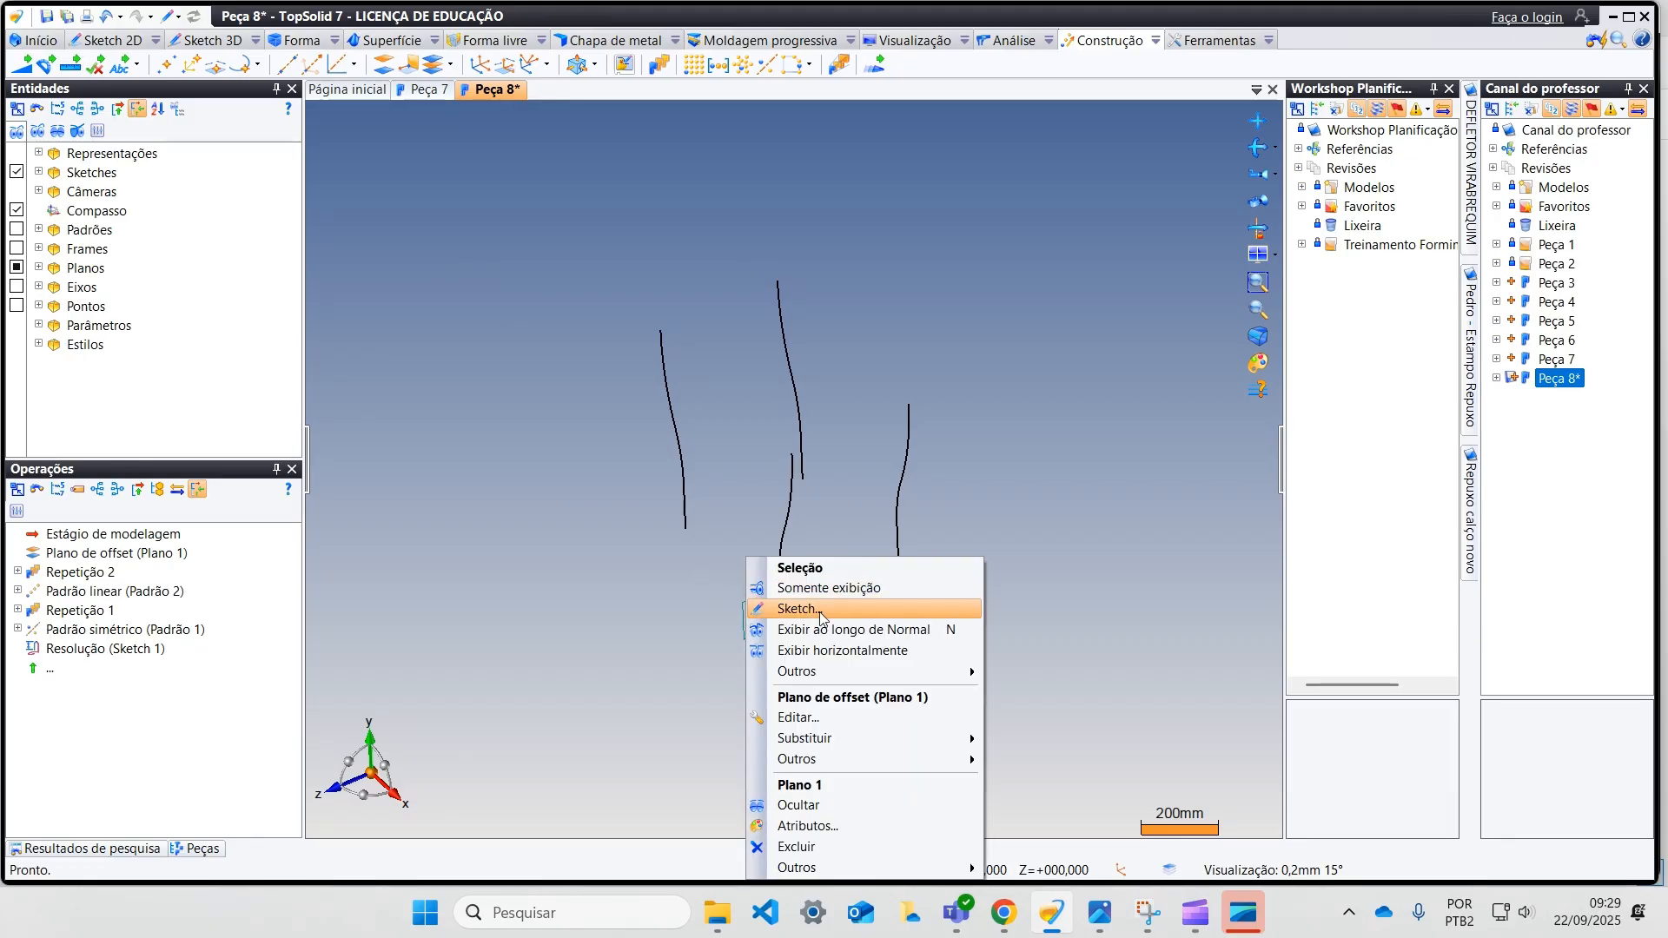
left_click(782, 607)
scroll(731, 577, "down", 1)
scroll(918, 510, "down", 3)
middle_click_drag(1034, 531, 814, 426)
scroll(813, 427, "down", 2)
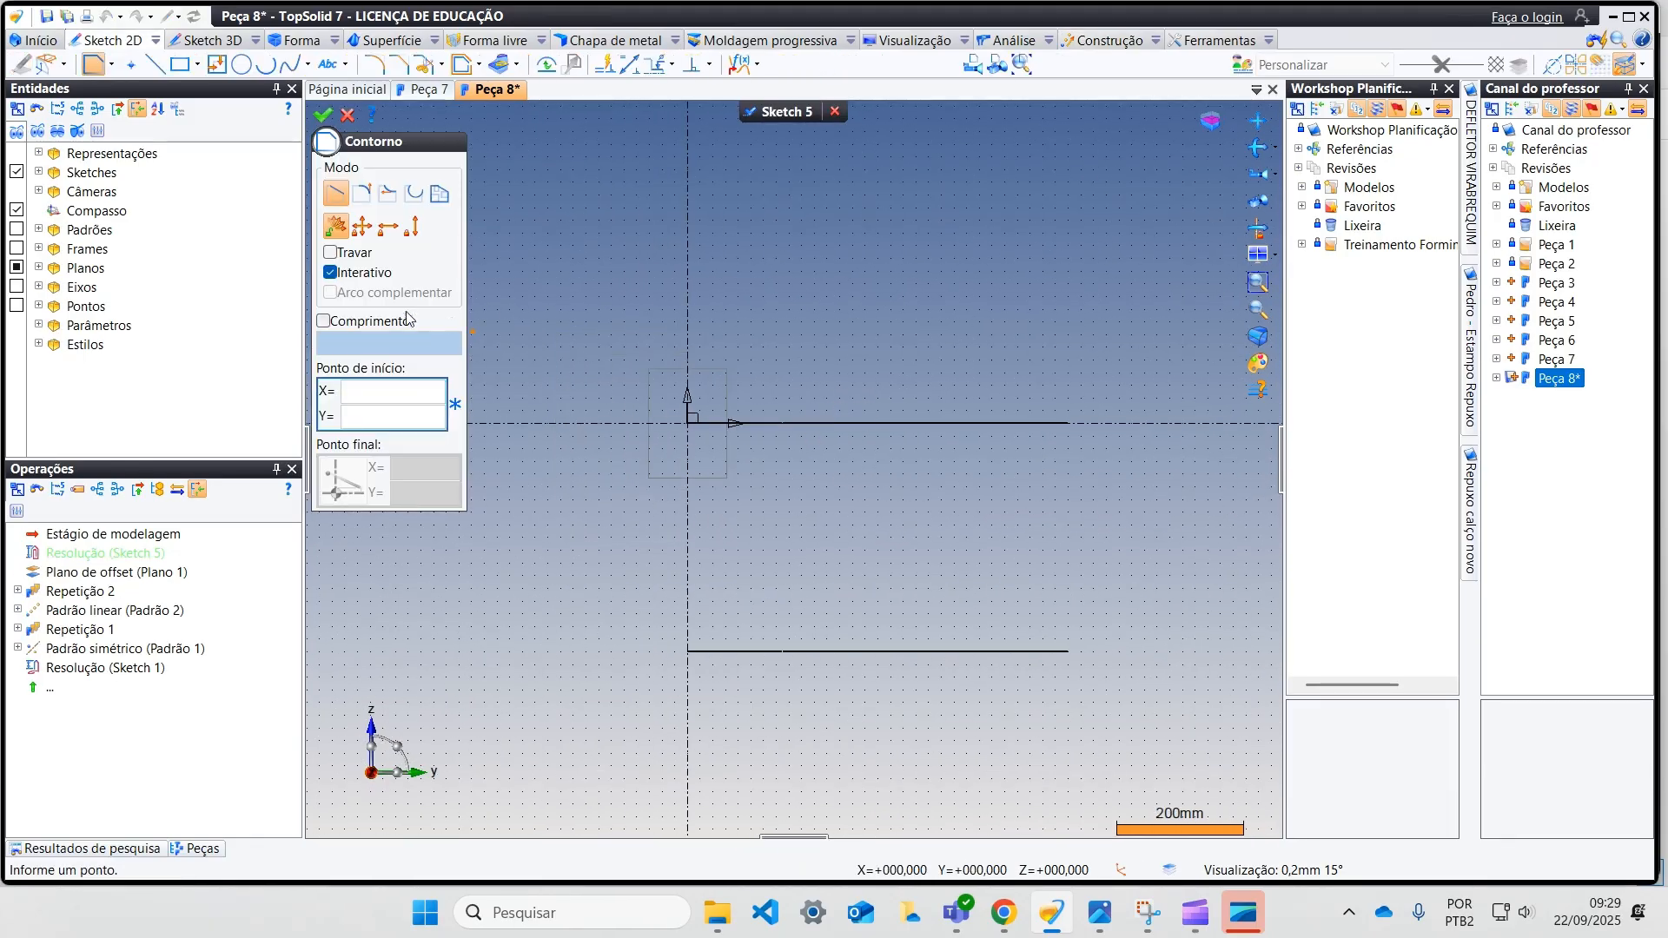
Step: Reposition the sketch so that its vertical direction follows the absolute Y axis
left_click(67, 65)
left_click(103, 91)
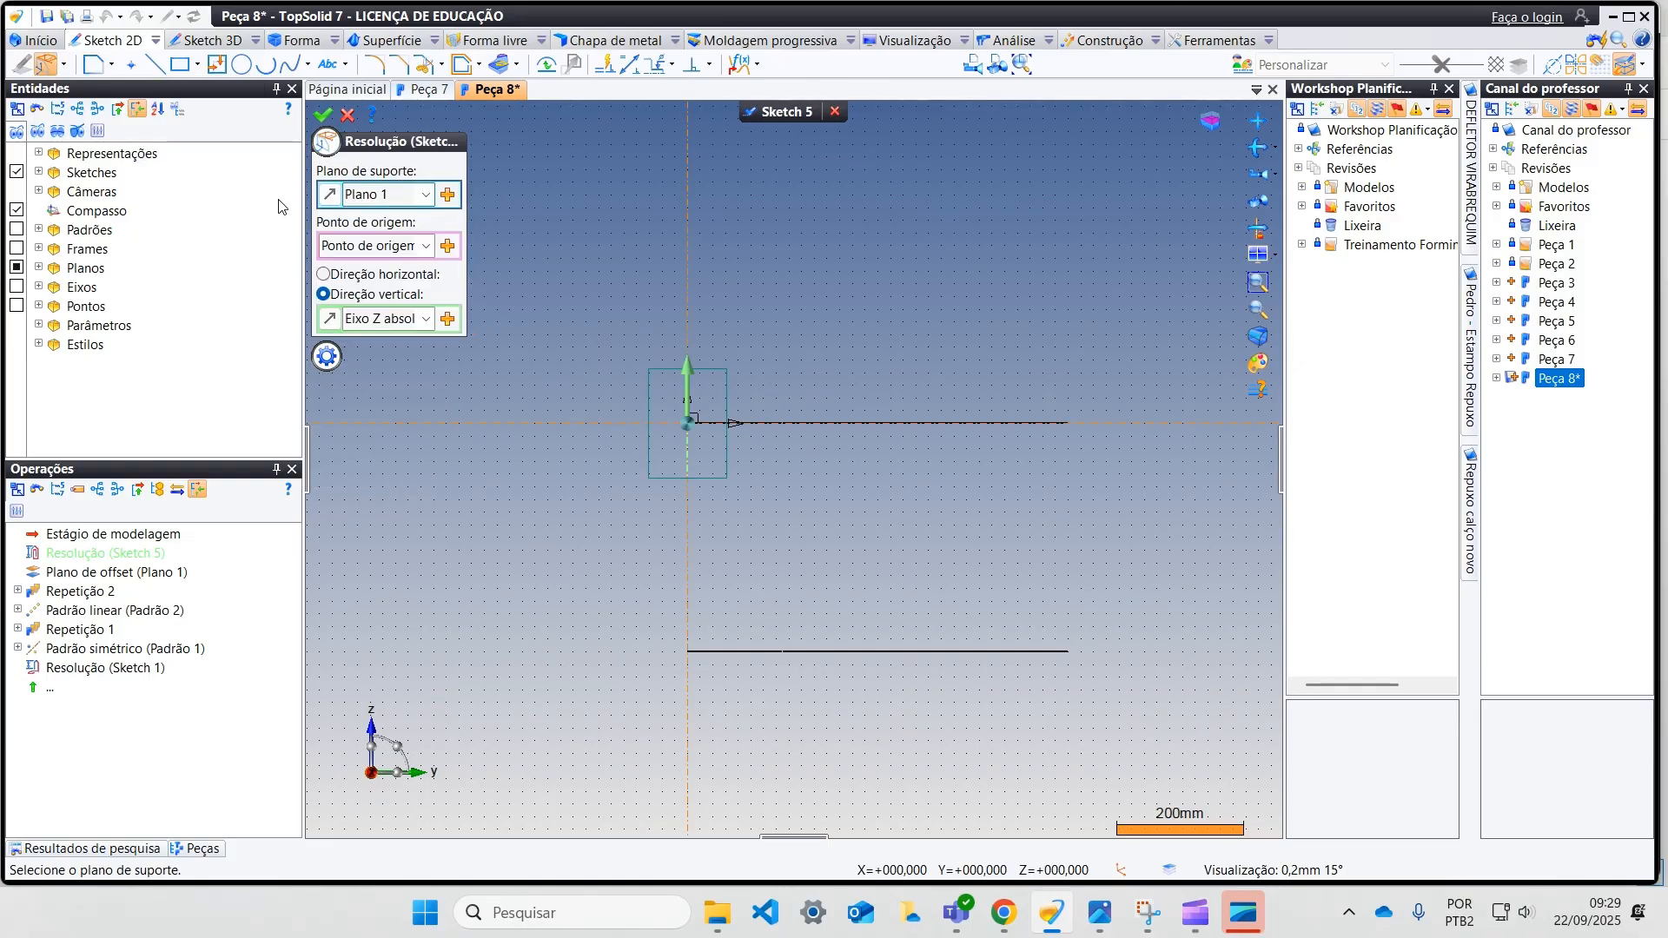
left_click(427, 319)
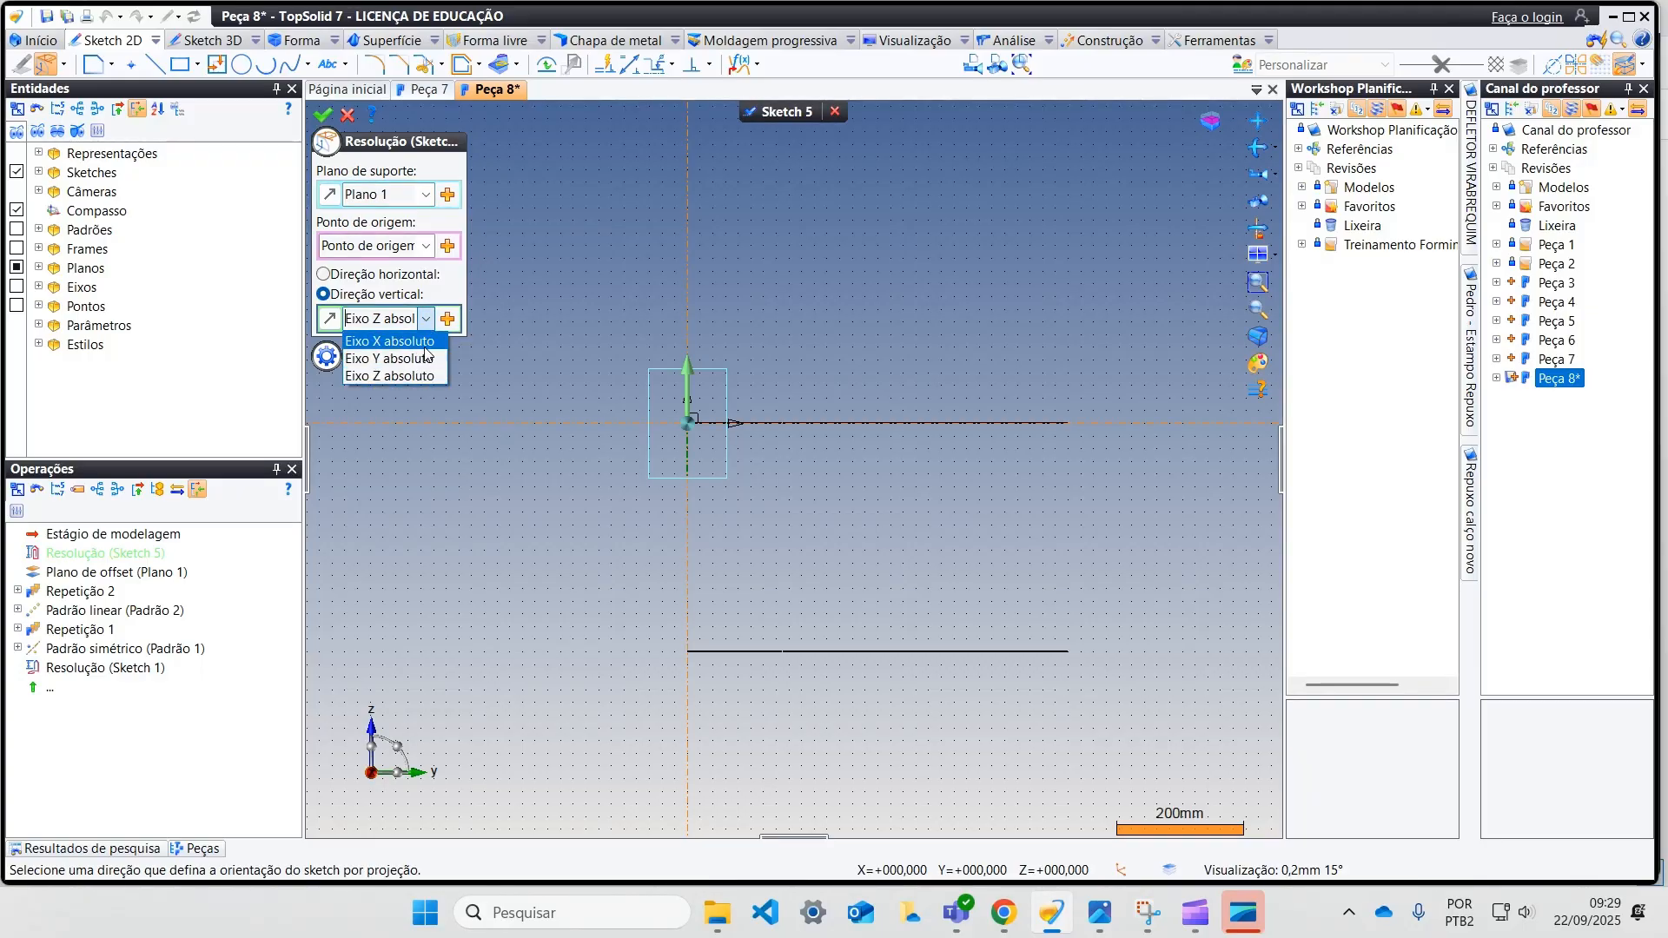
left_click(418, 349)
left_click(322, 114)
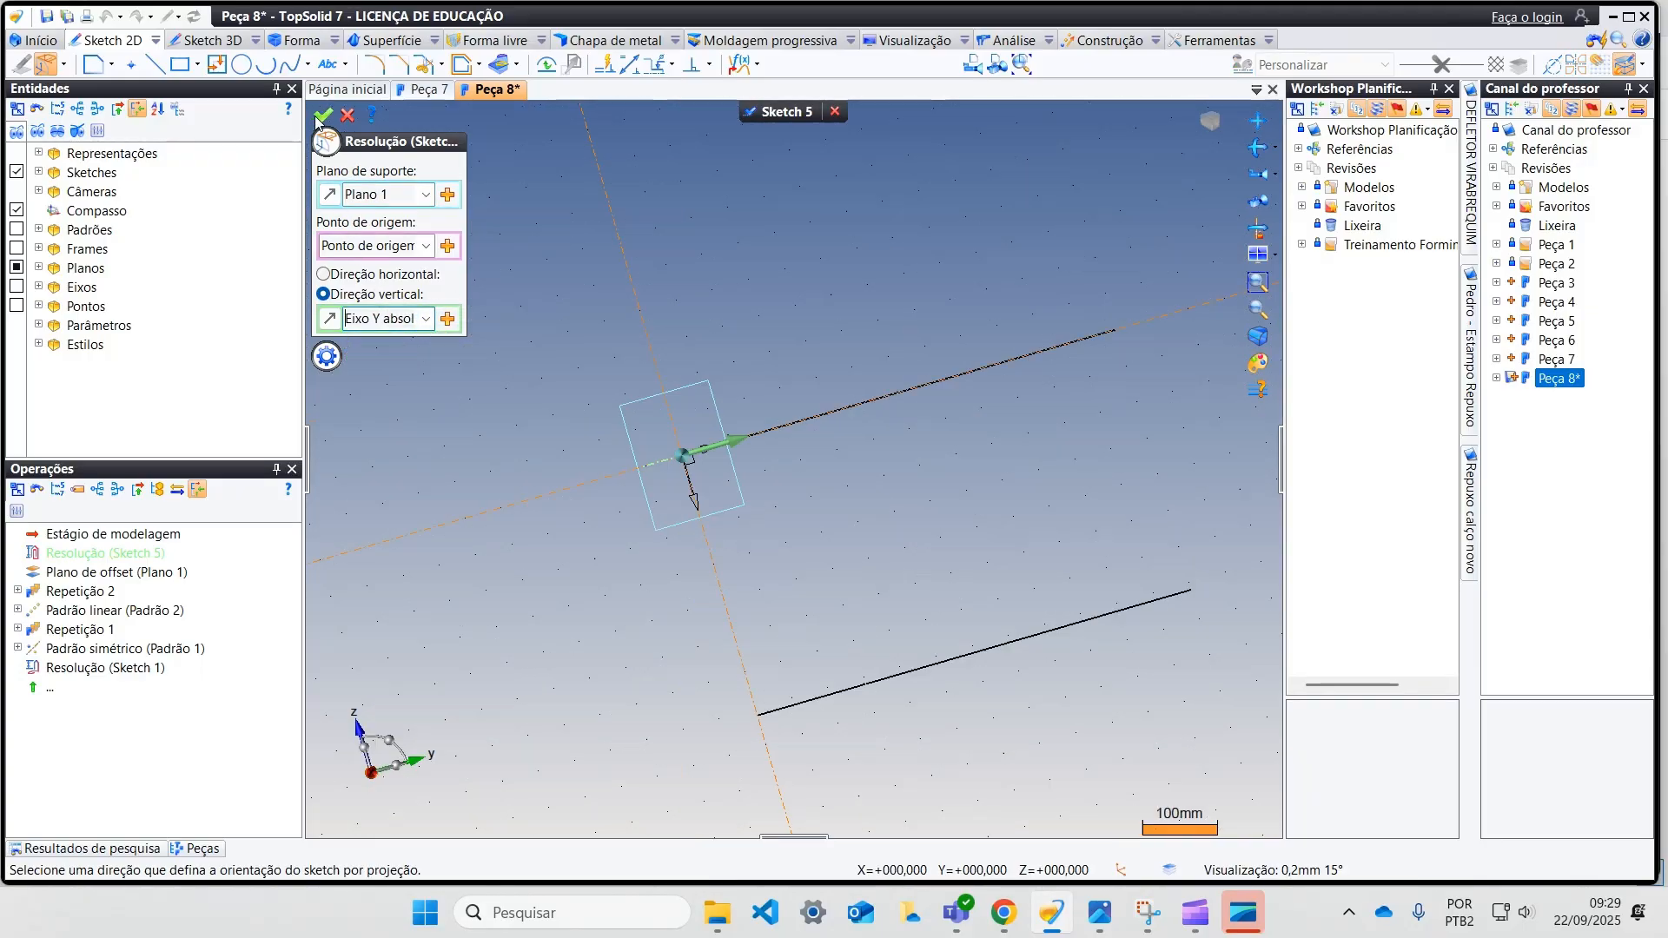
scroll(670, 439, "down", 5)
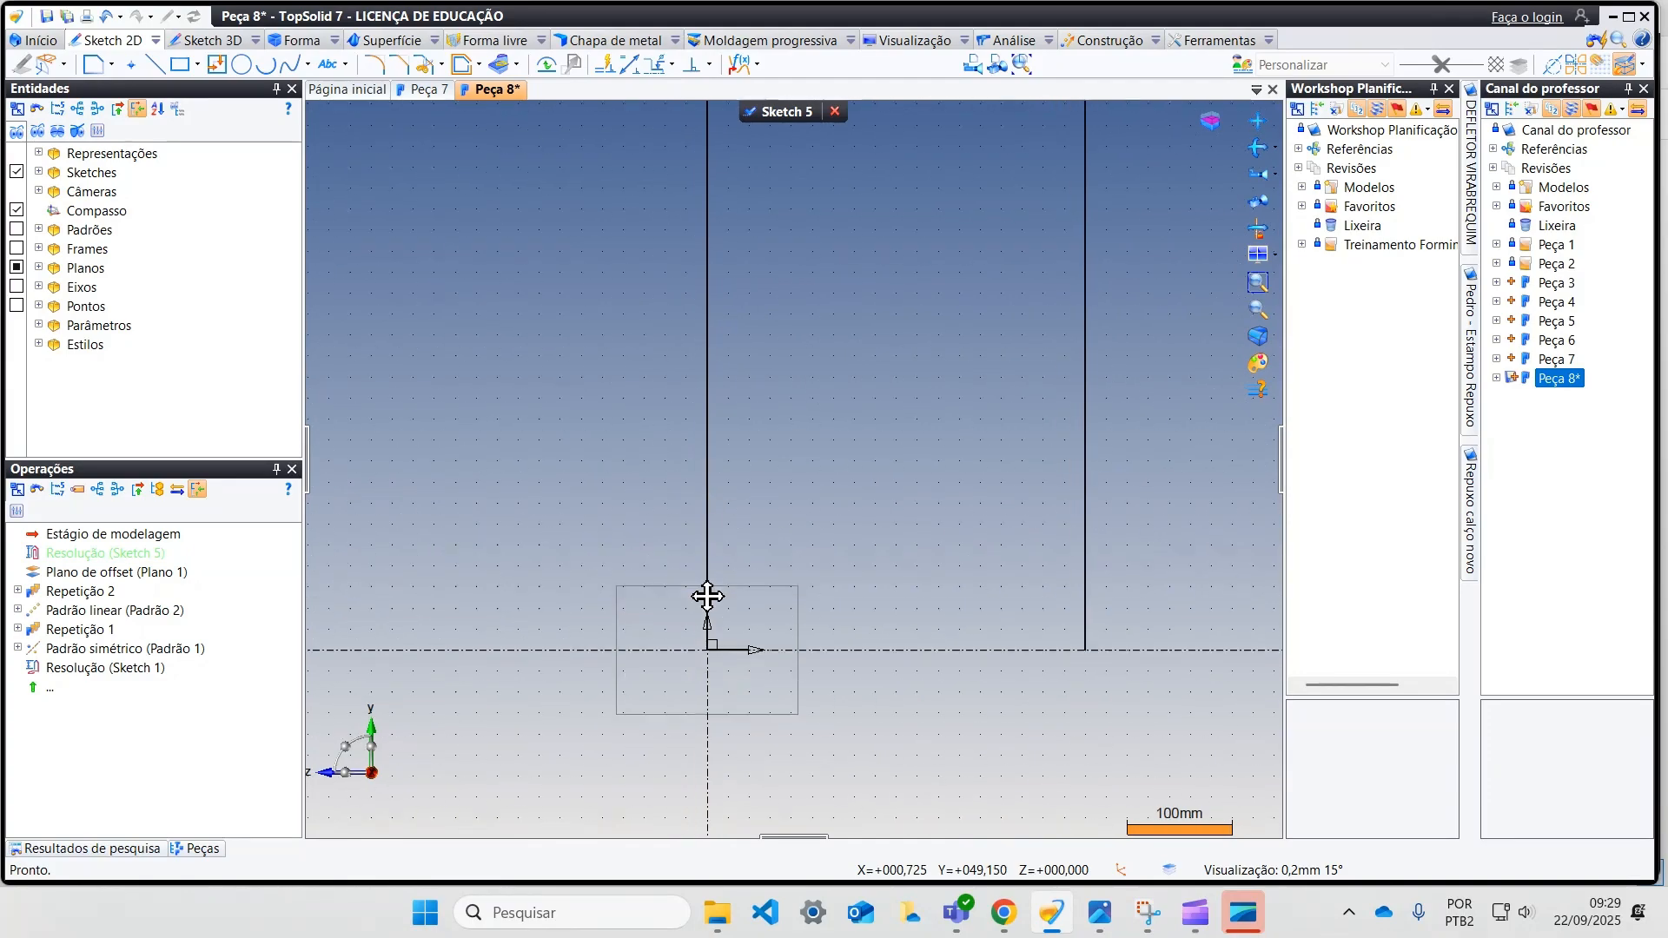
Step: Sketch a vertical line up from the horizontal axis, left of the origin, and set its length to 150 mm
left_click(83, 65)
left_click(566, 720)
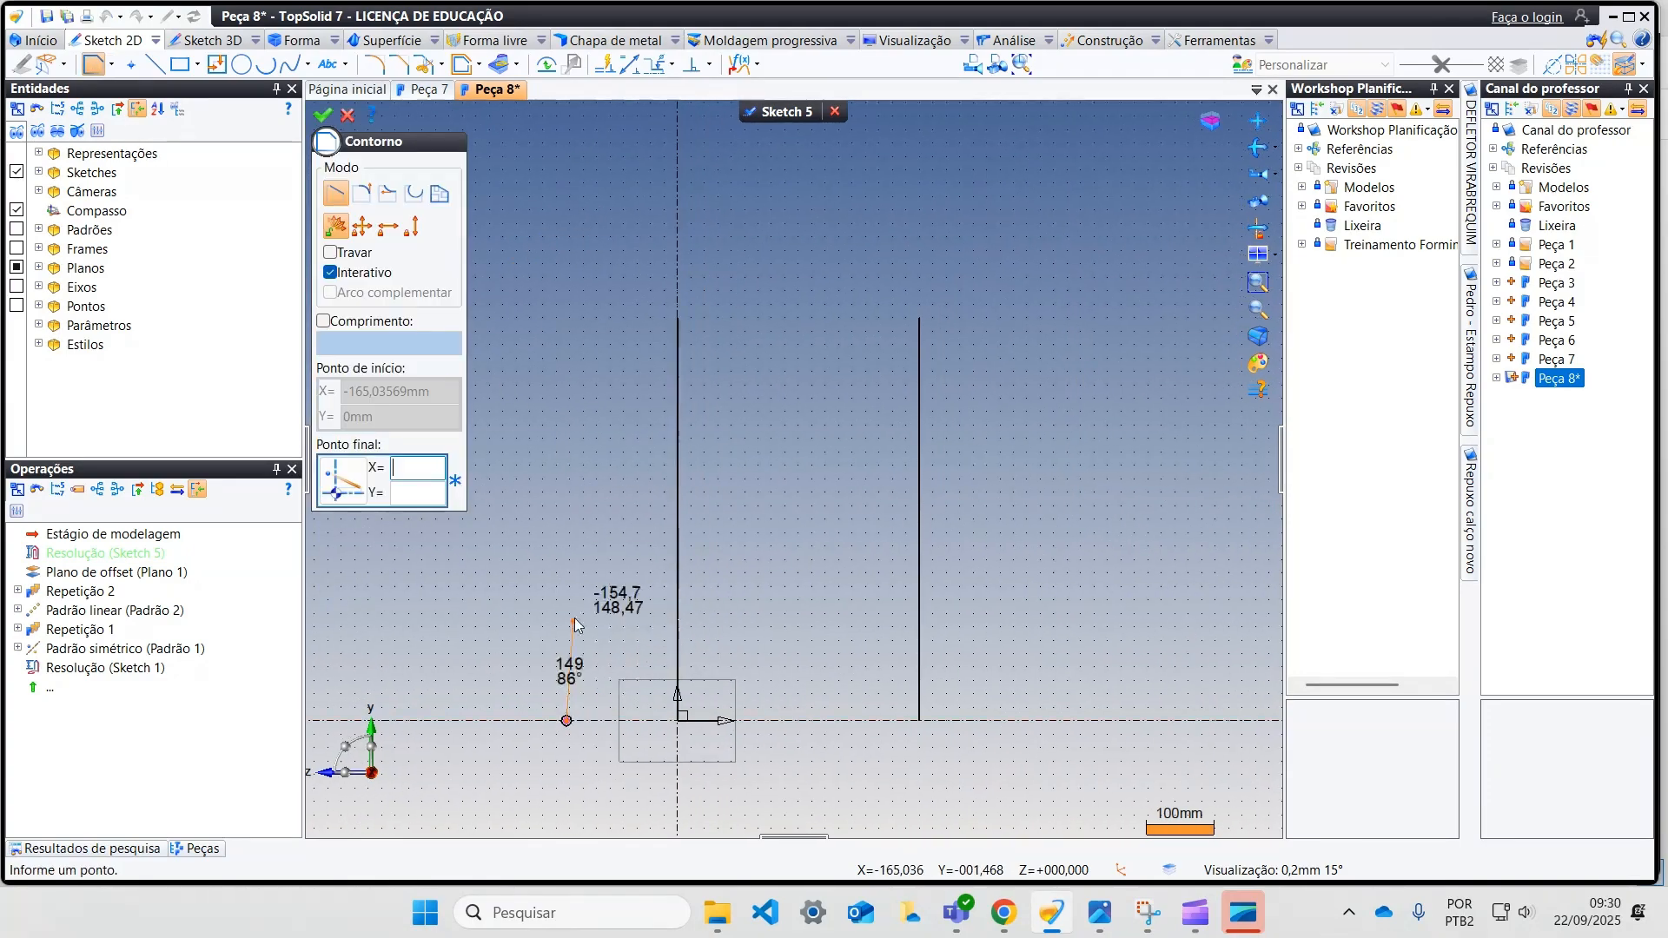
double_click(567, 436)
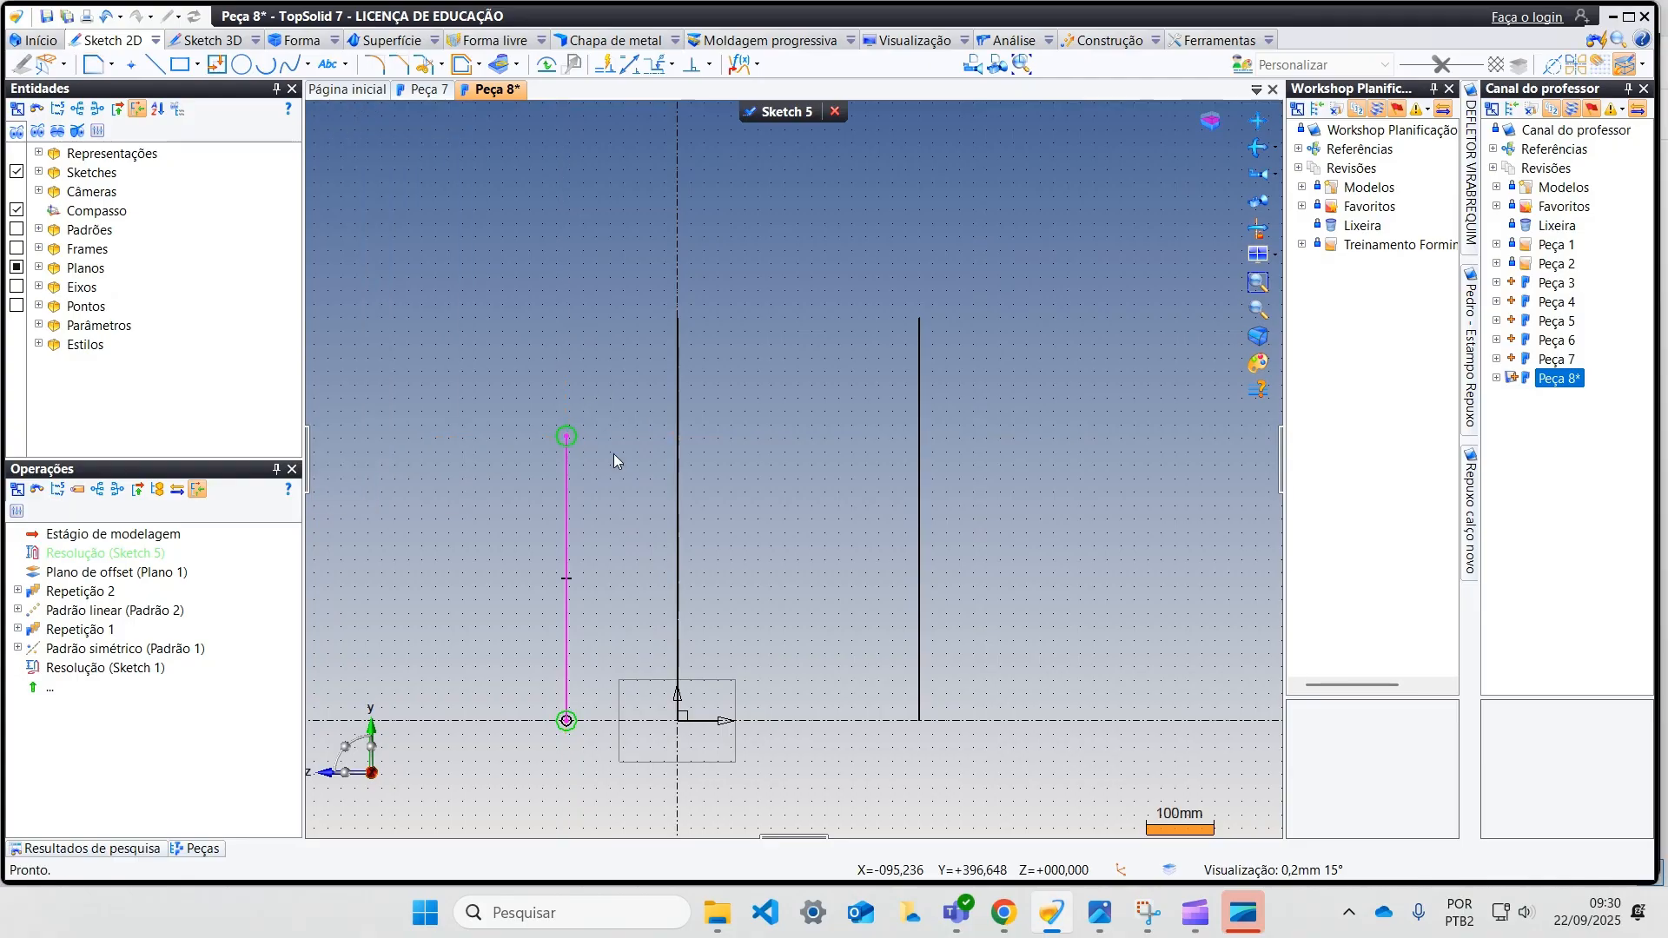
left_click(629, 64)
left_click(569, 613)
left_click(490, 607)
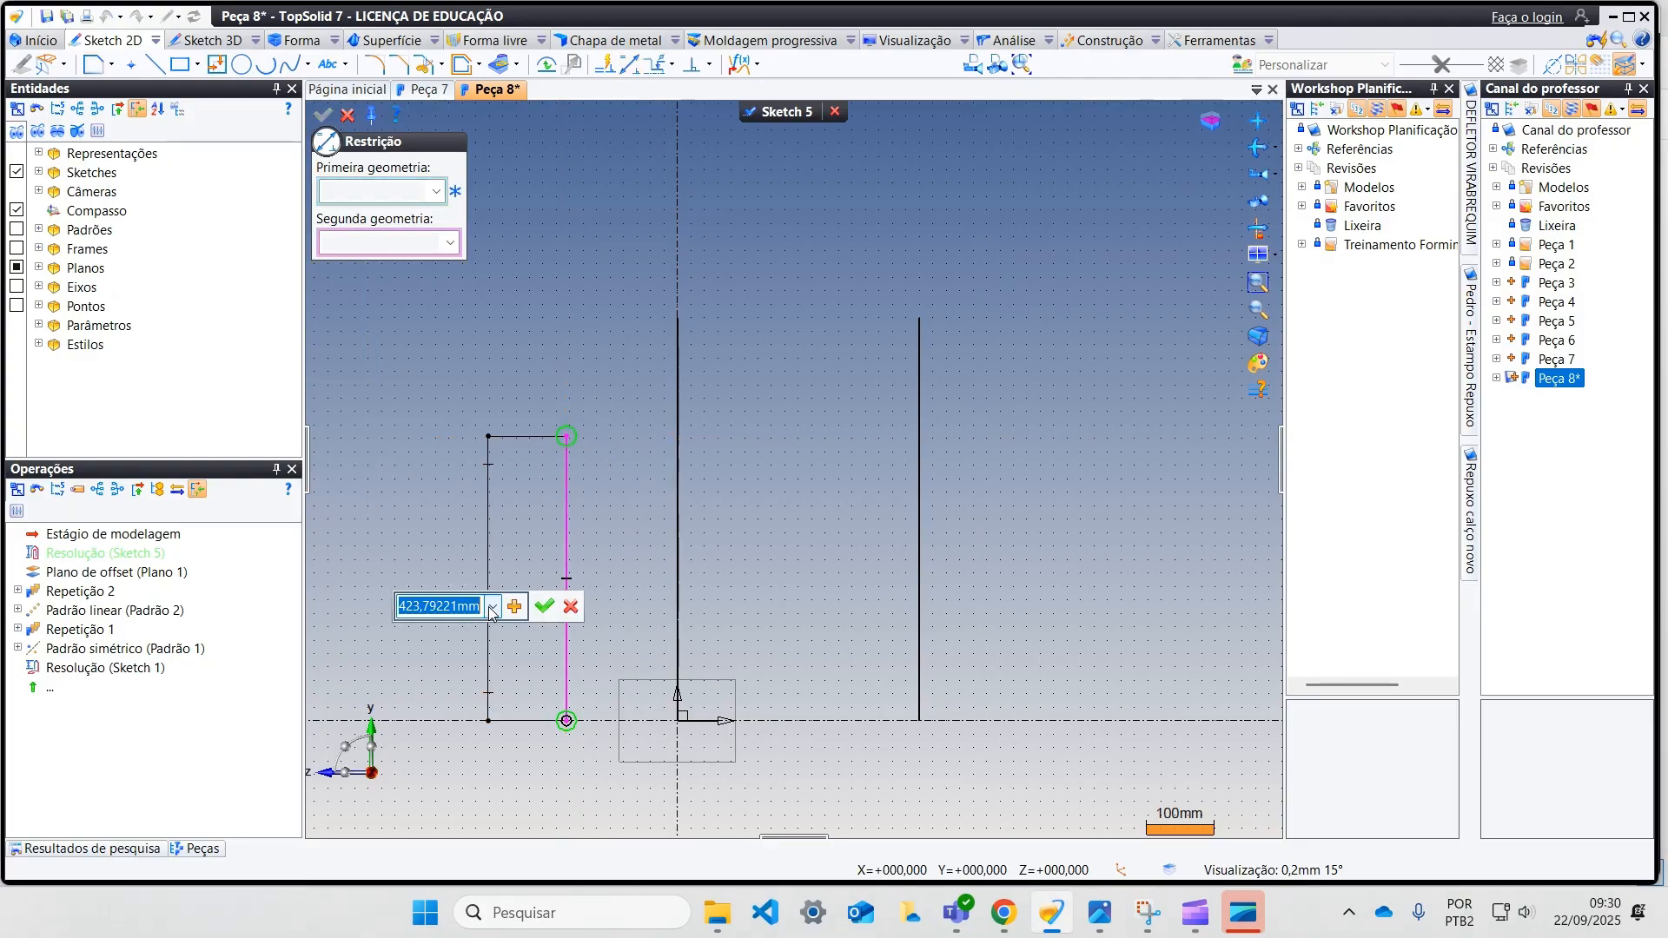
key("Return")
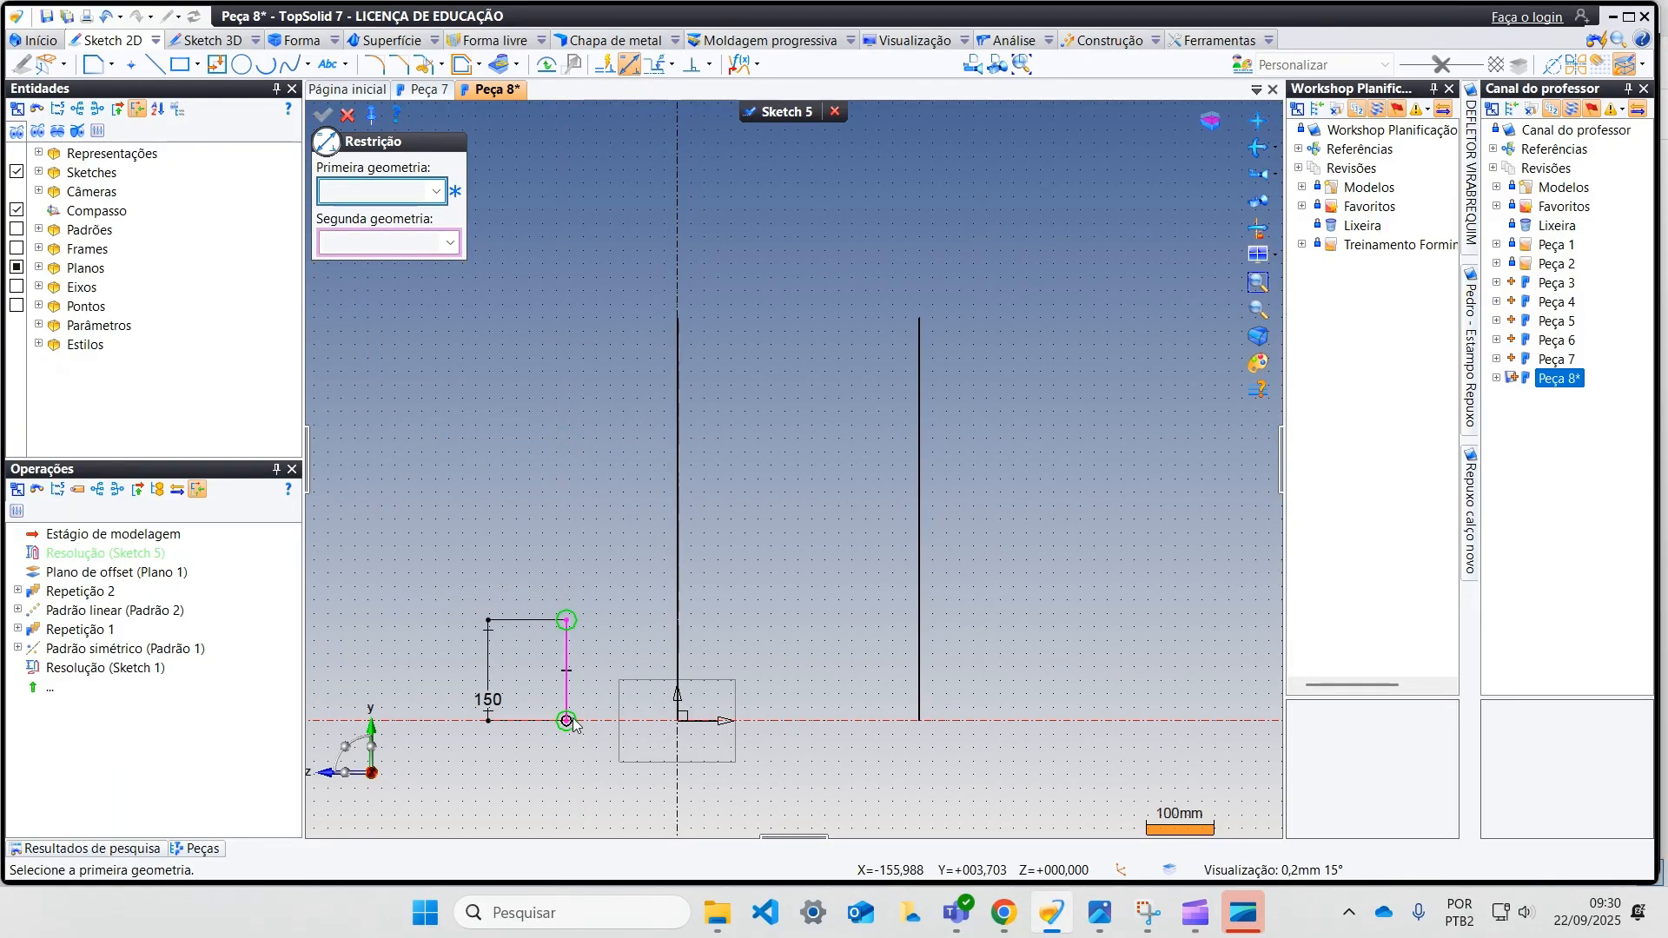
left_click(651, 727)
left_click(678, 723)
left_click(621, 754)
key("Escape")
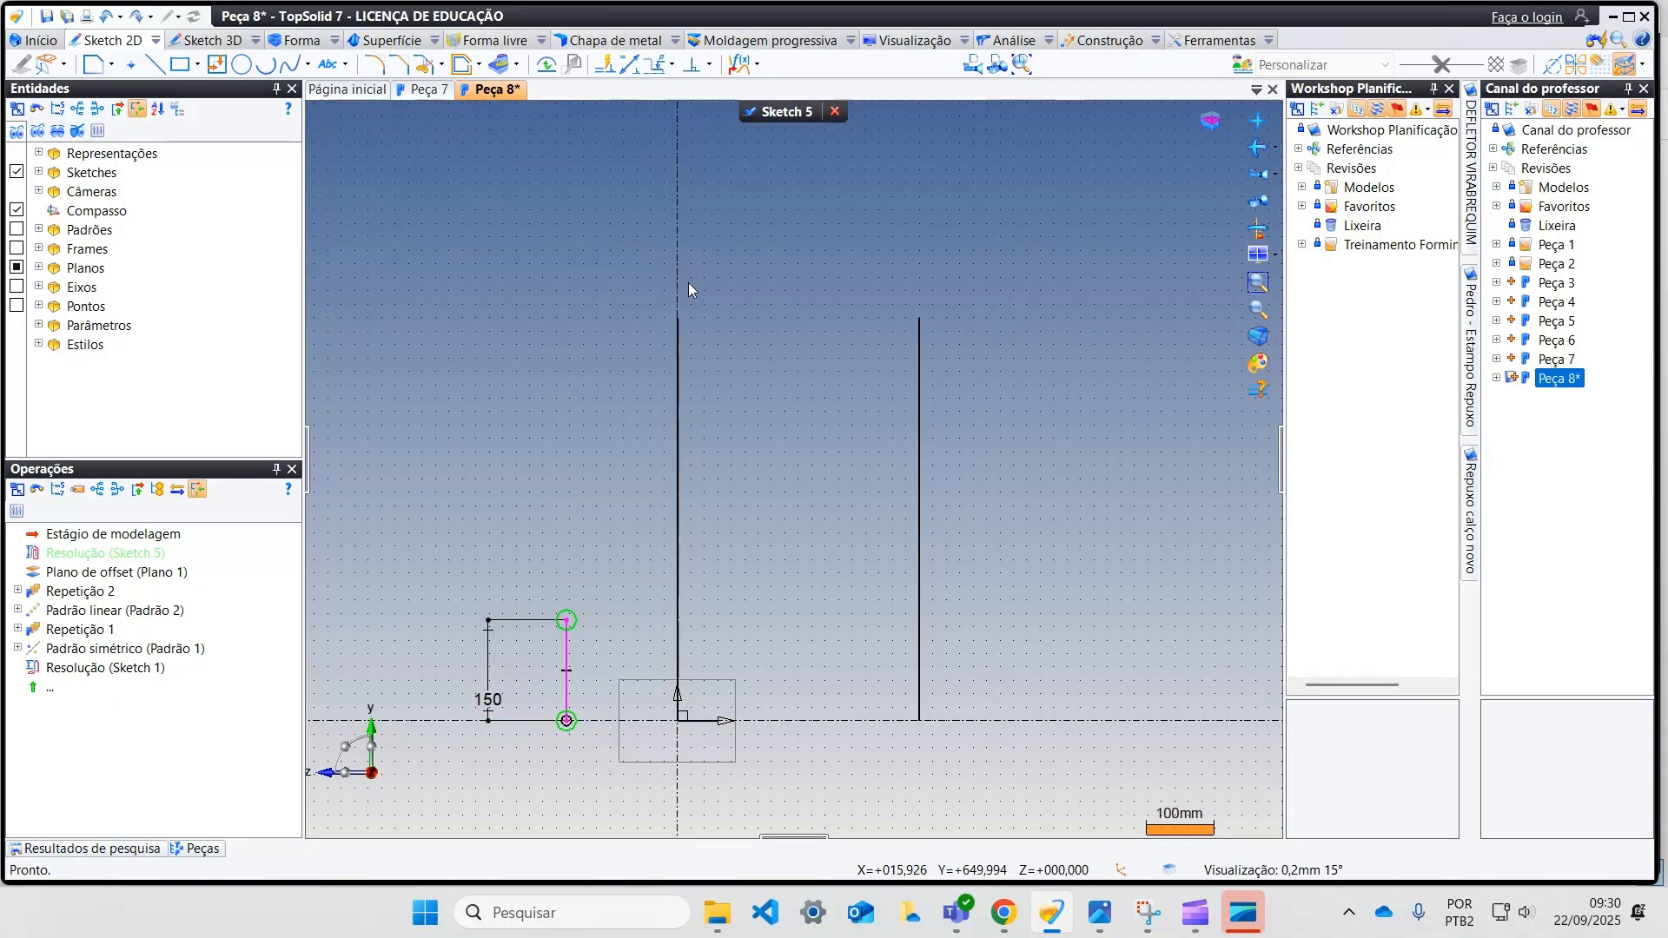
Step: Dimension the distance between the 150 mm line and the vertical axis as 50 mm
left_click(629, 65)
left_click(566, 660)
left_click(677, 643)
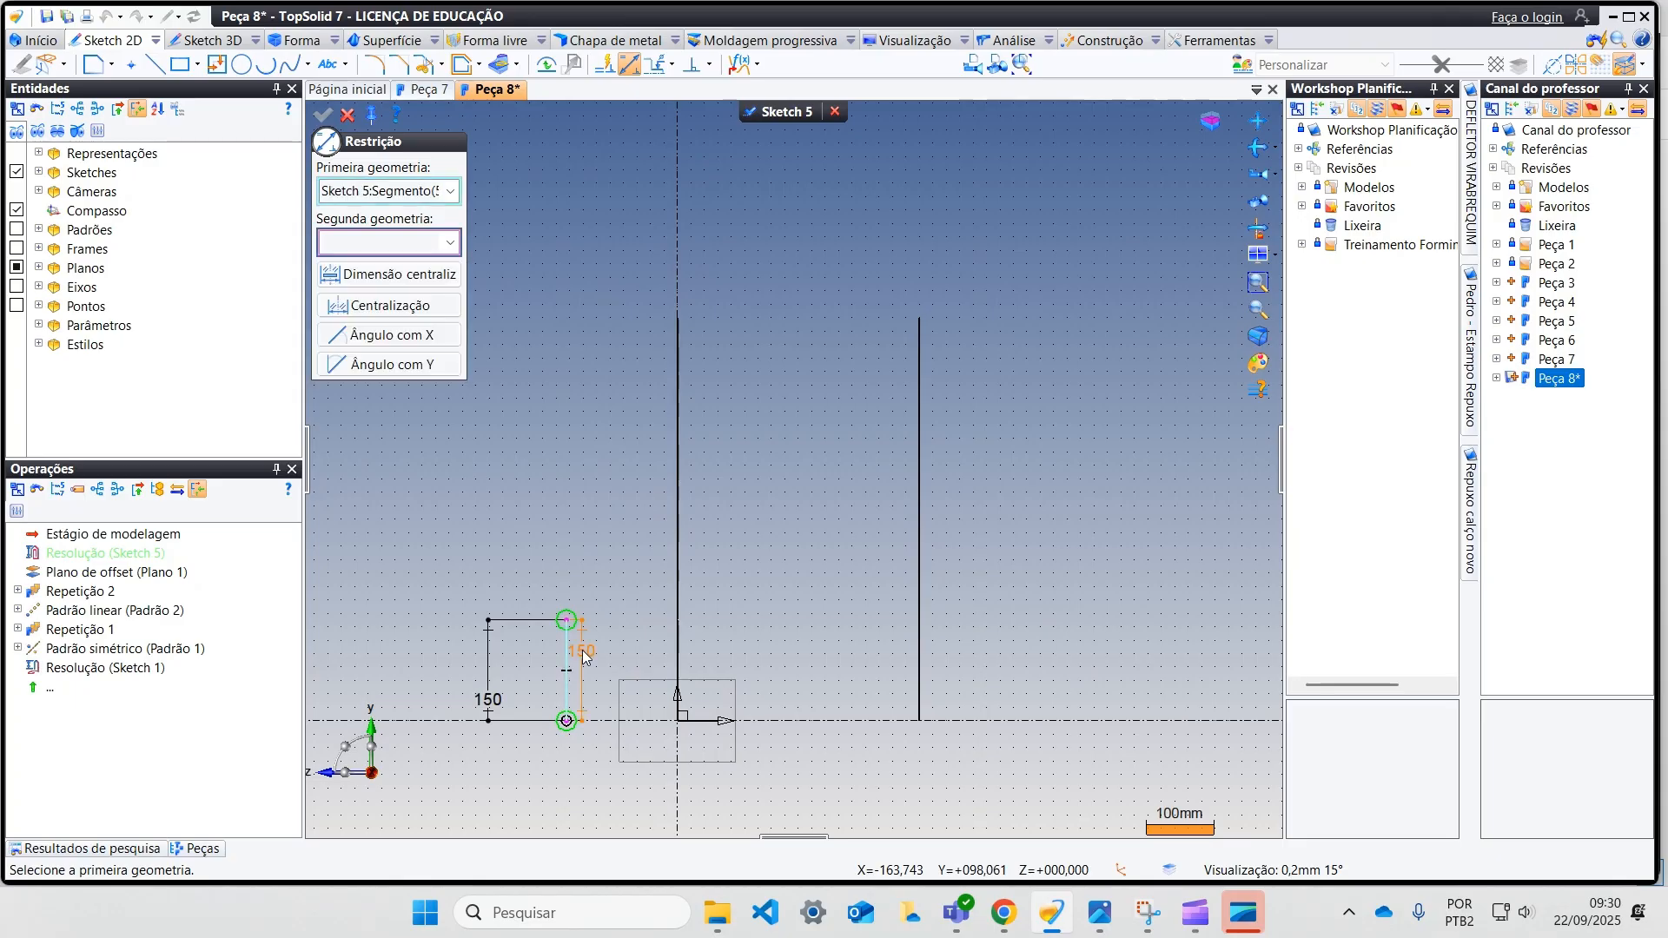
left_click(611, 767)
type("50")
key("Return")
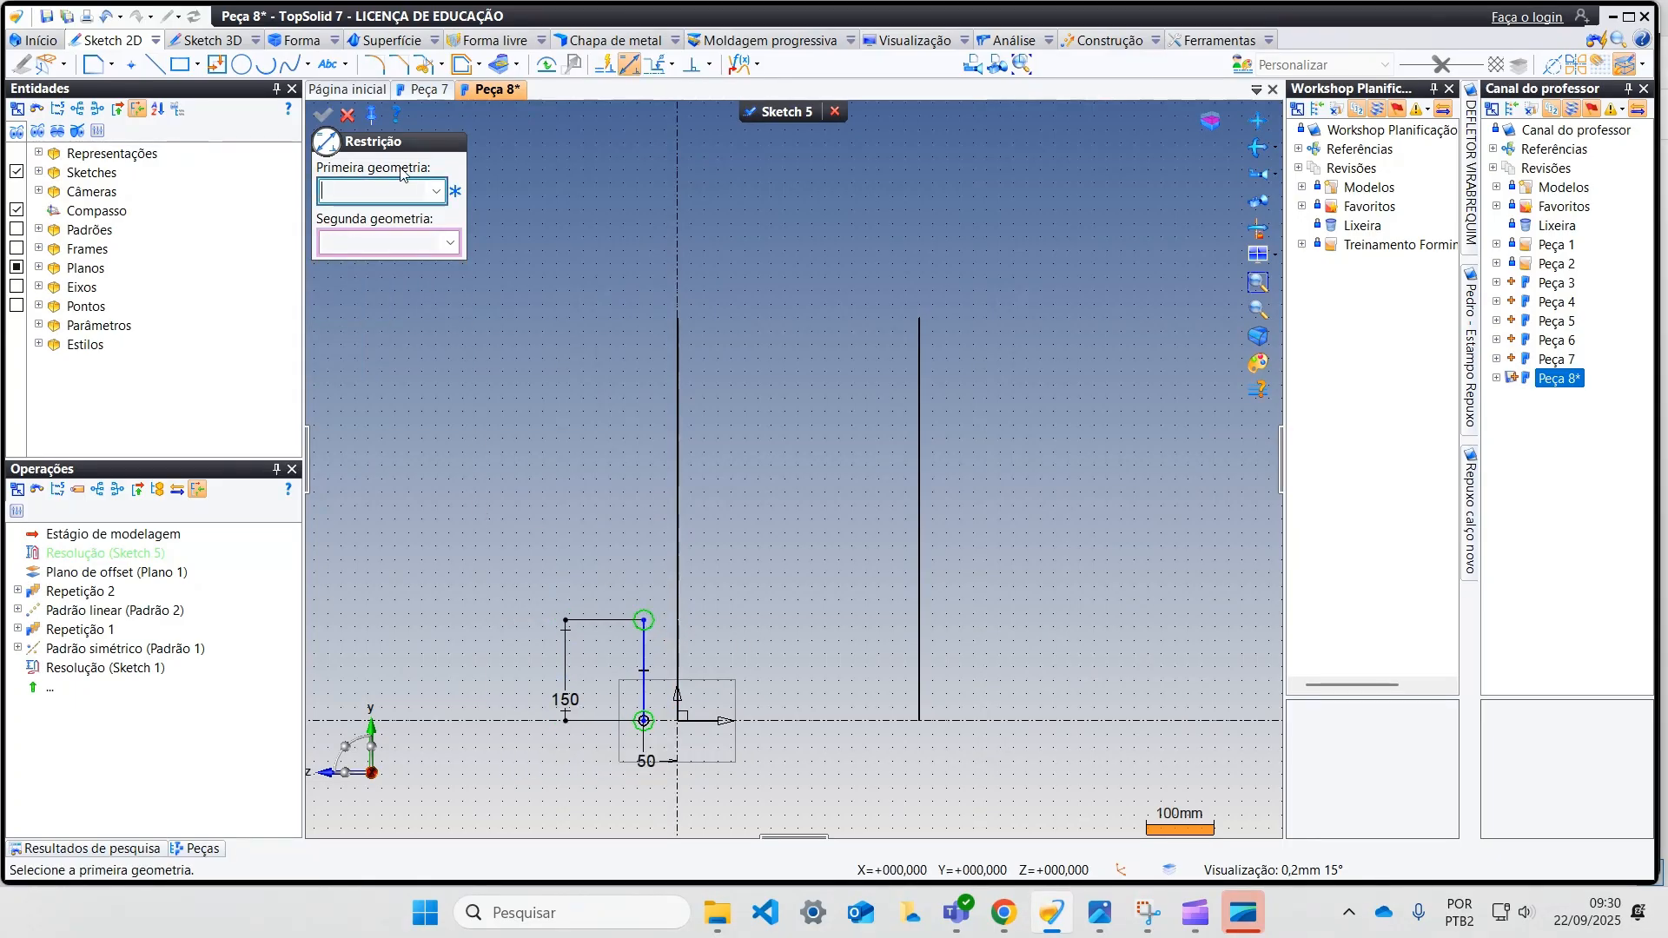
left_click(349, 116)
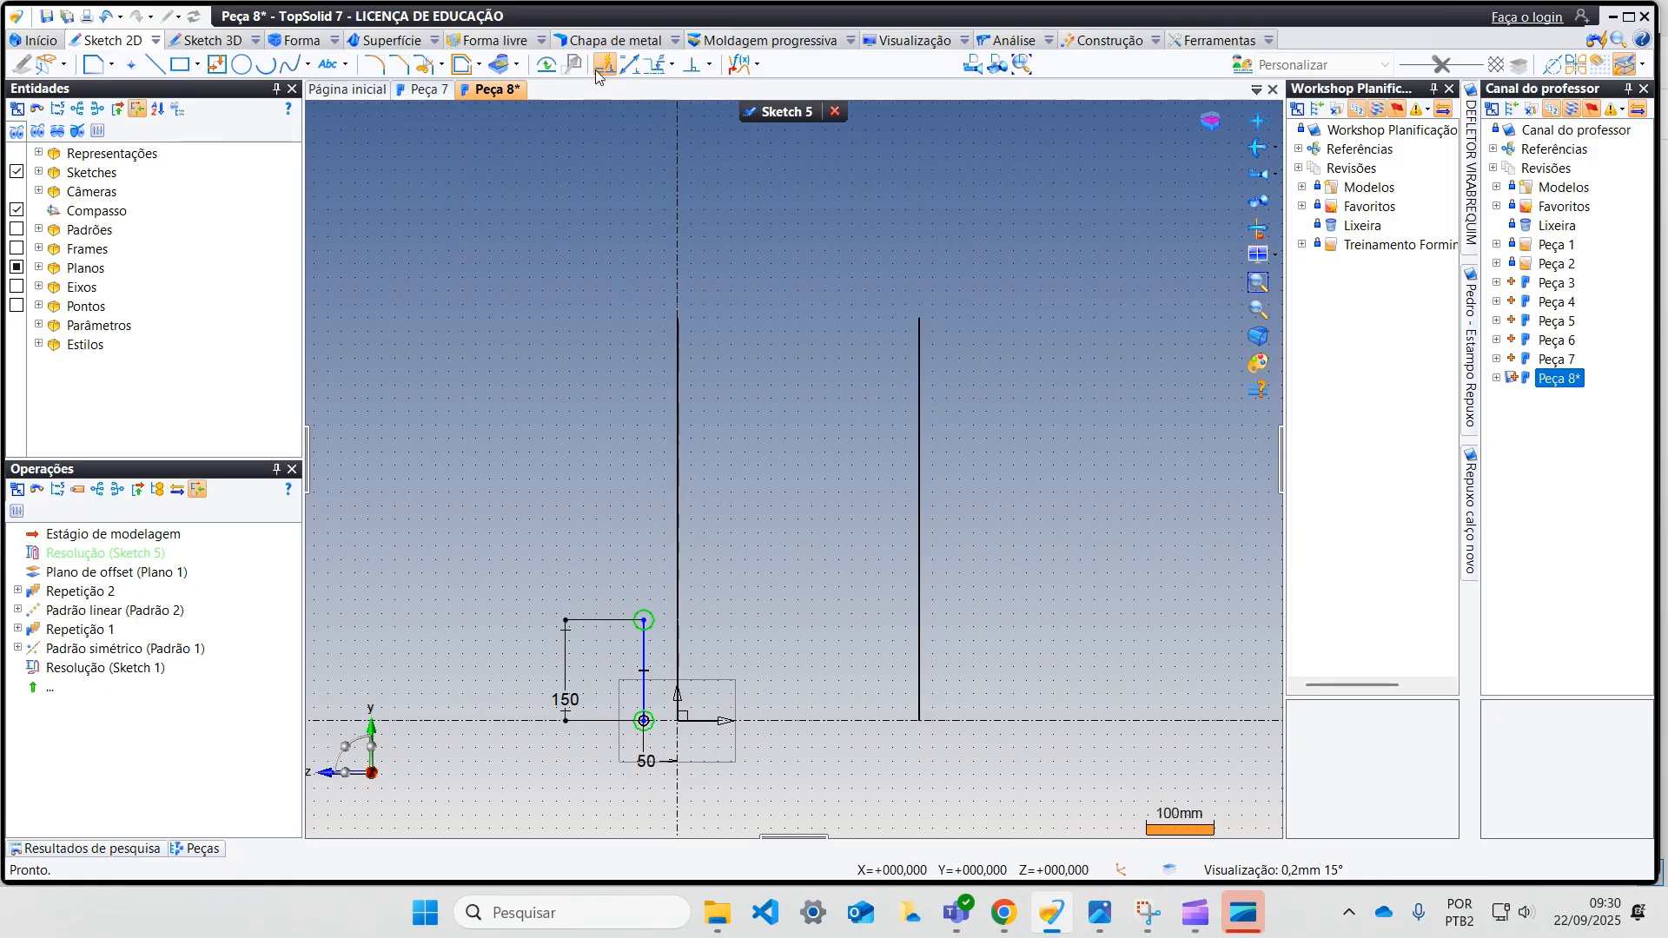
Step: Draw a circle of 450 mm radius left of the vertical line and align its centre horizontally with the line's upper endpoint
left_click(242, 64)
scroll(494, 382, "down", 2)
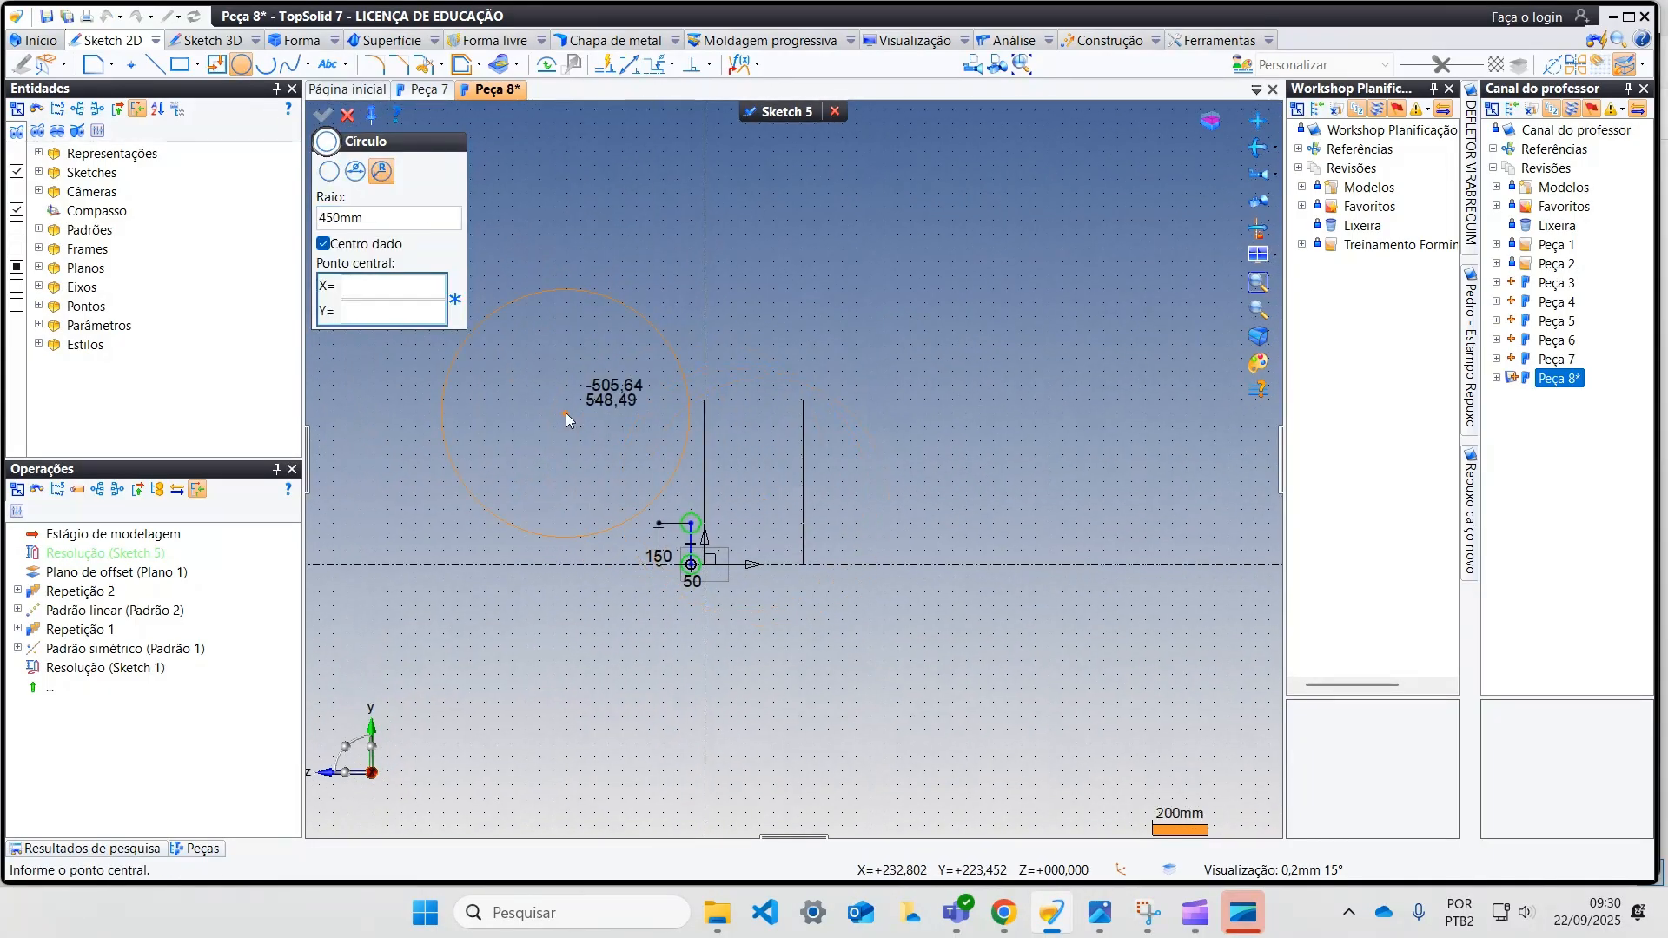
left_click(527, 510)
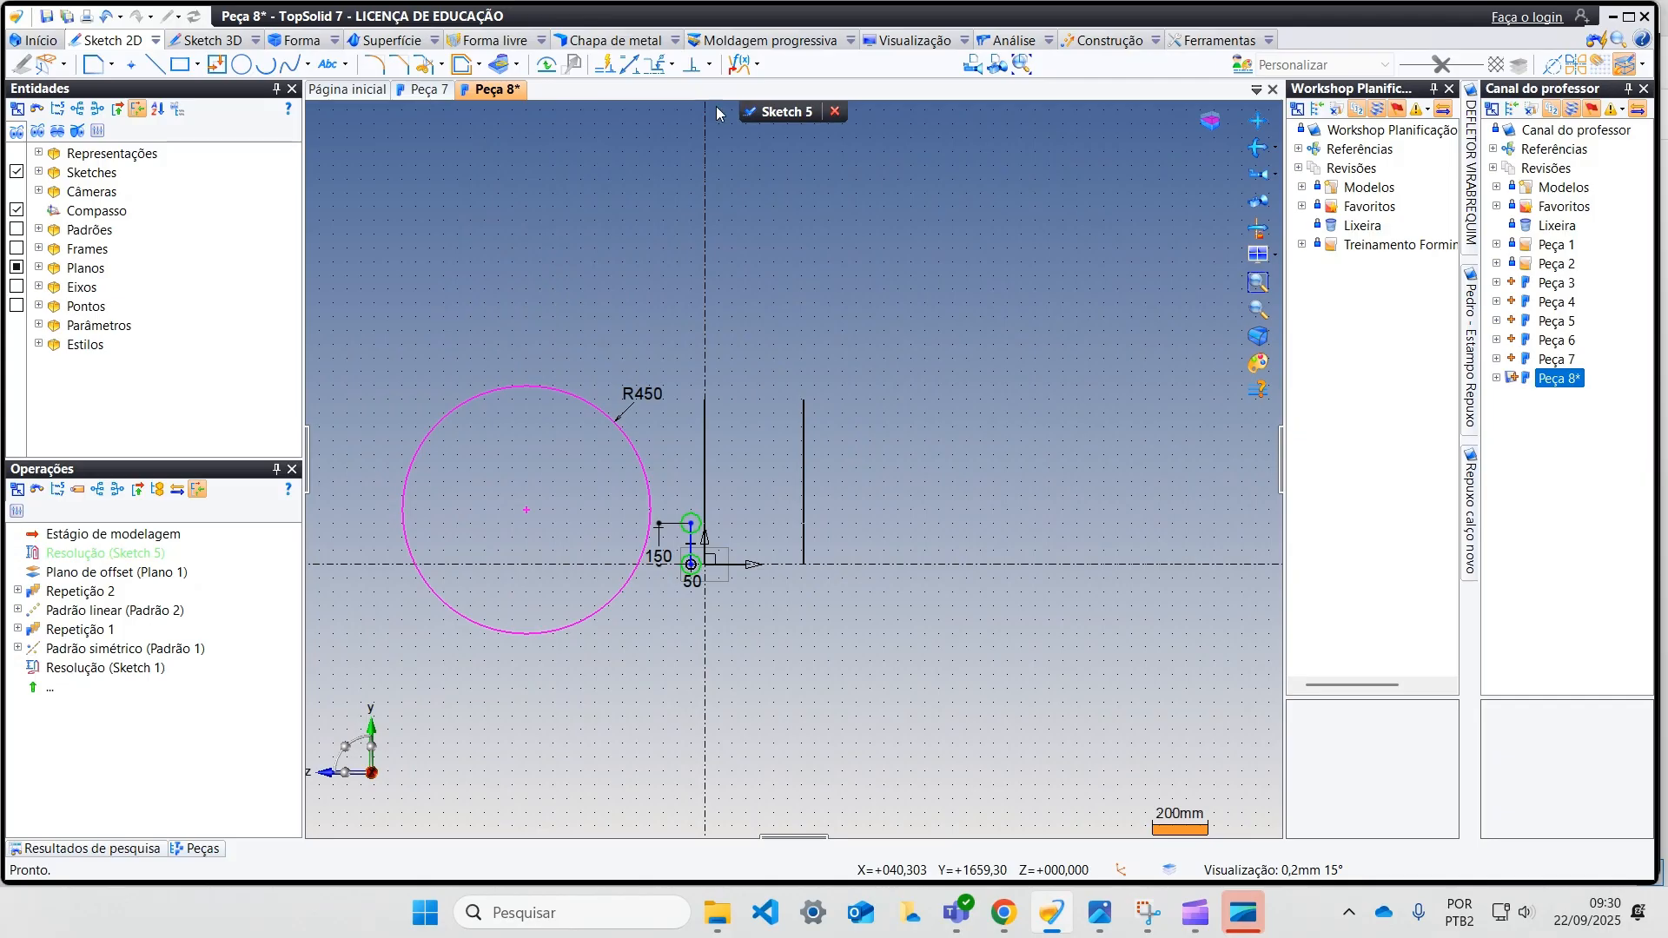
left_click(708, 65)
left_click(754, 194)
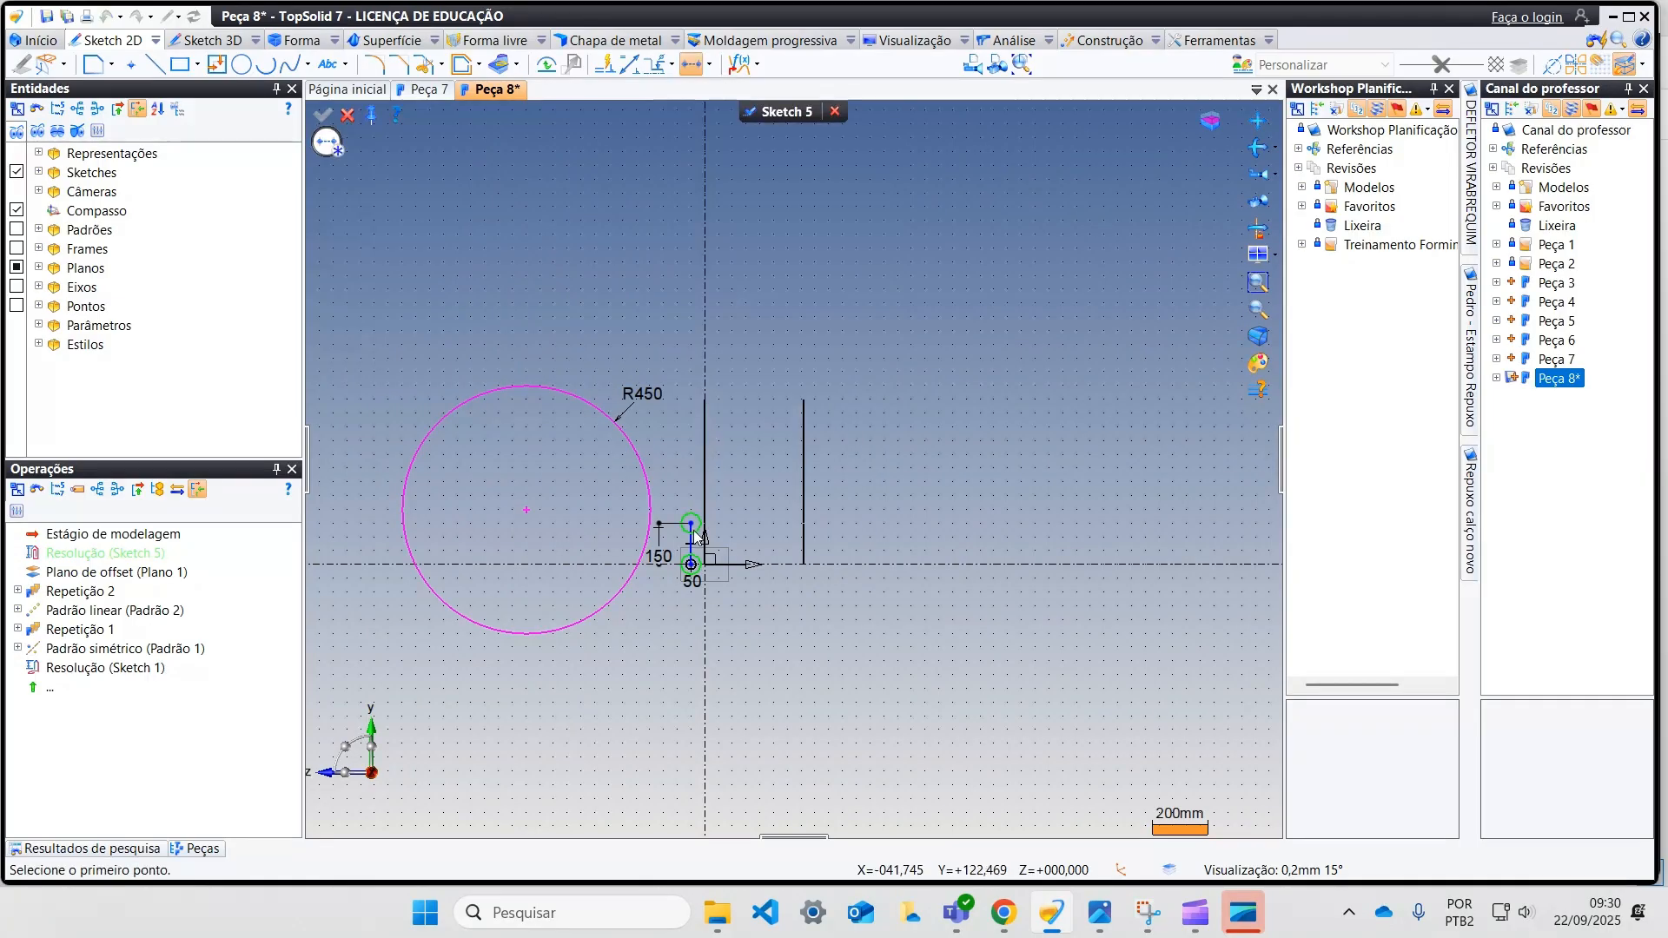
left_click(692, 525)
left_click(525, 515)
scroll(601, 539, "up", 2)
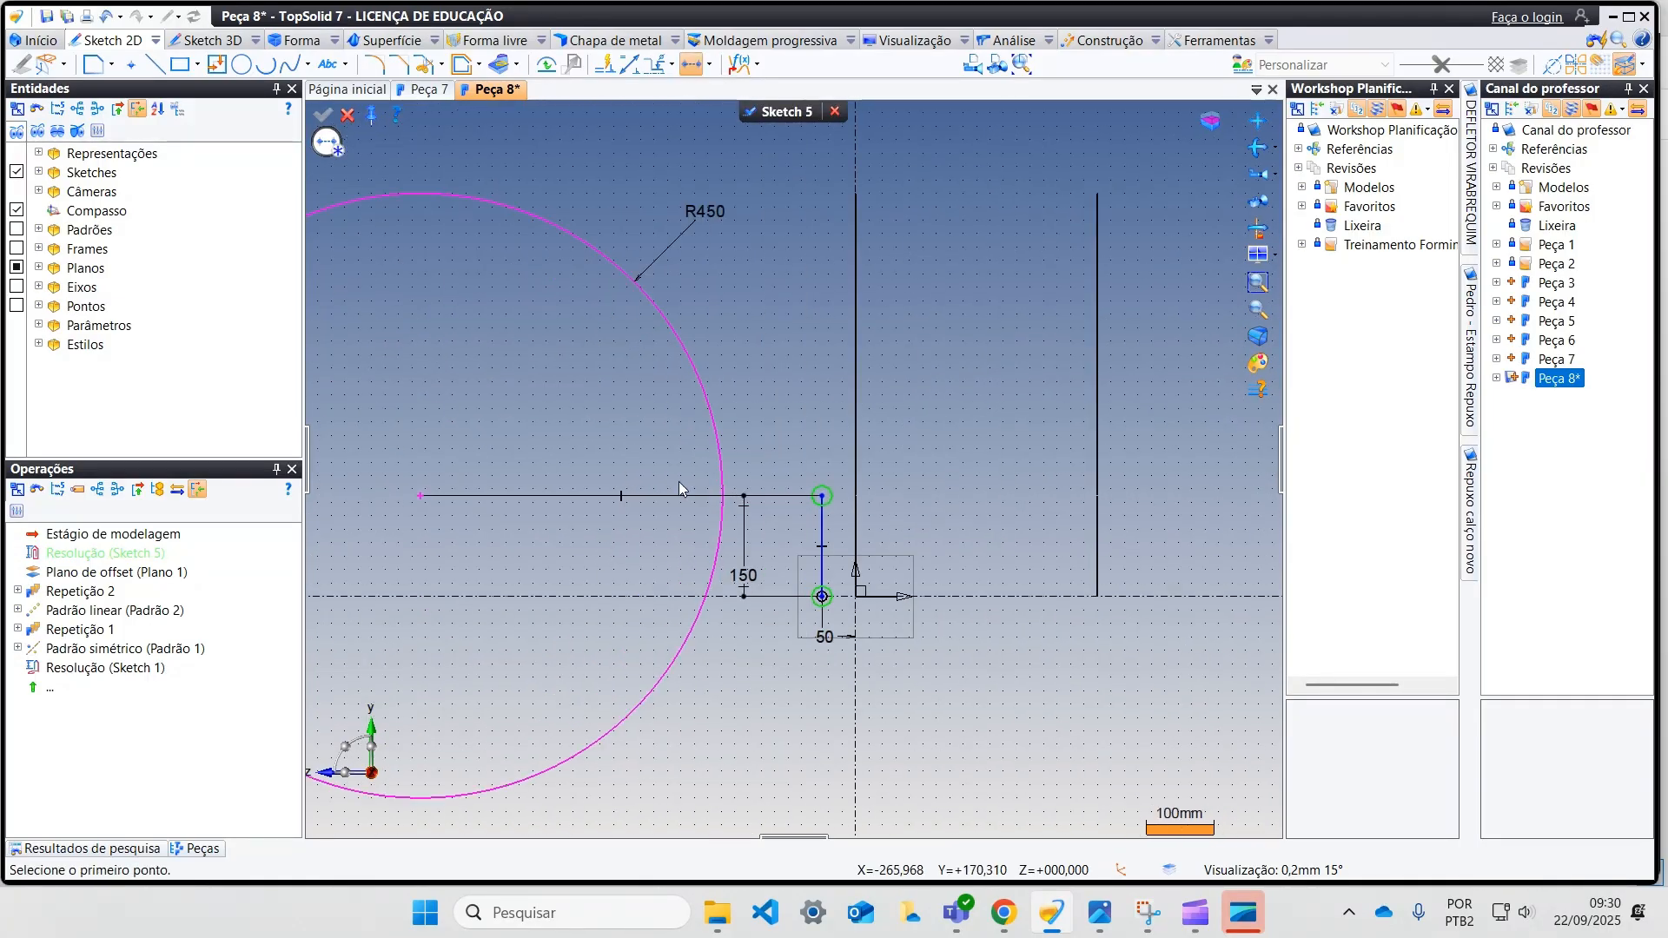
Step: Apply a tangency constraint between the 450 mm radius circle and the 150 mm vertical line
left_click(709, 64)
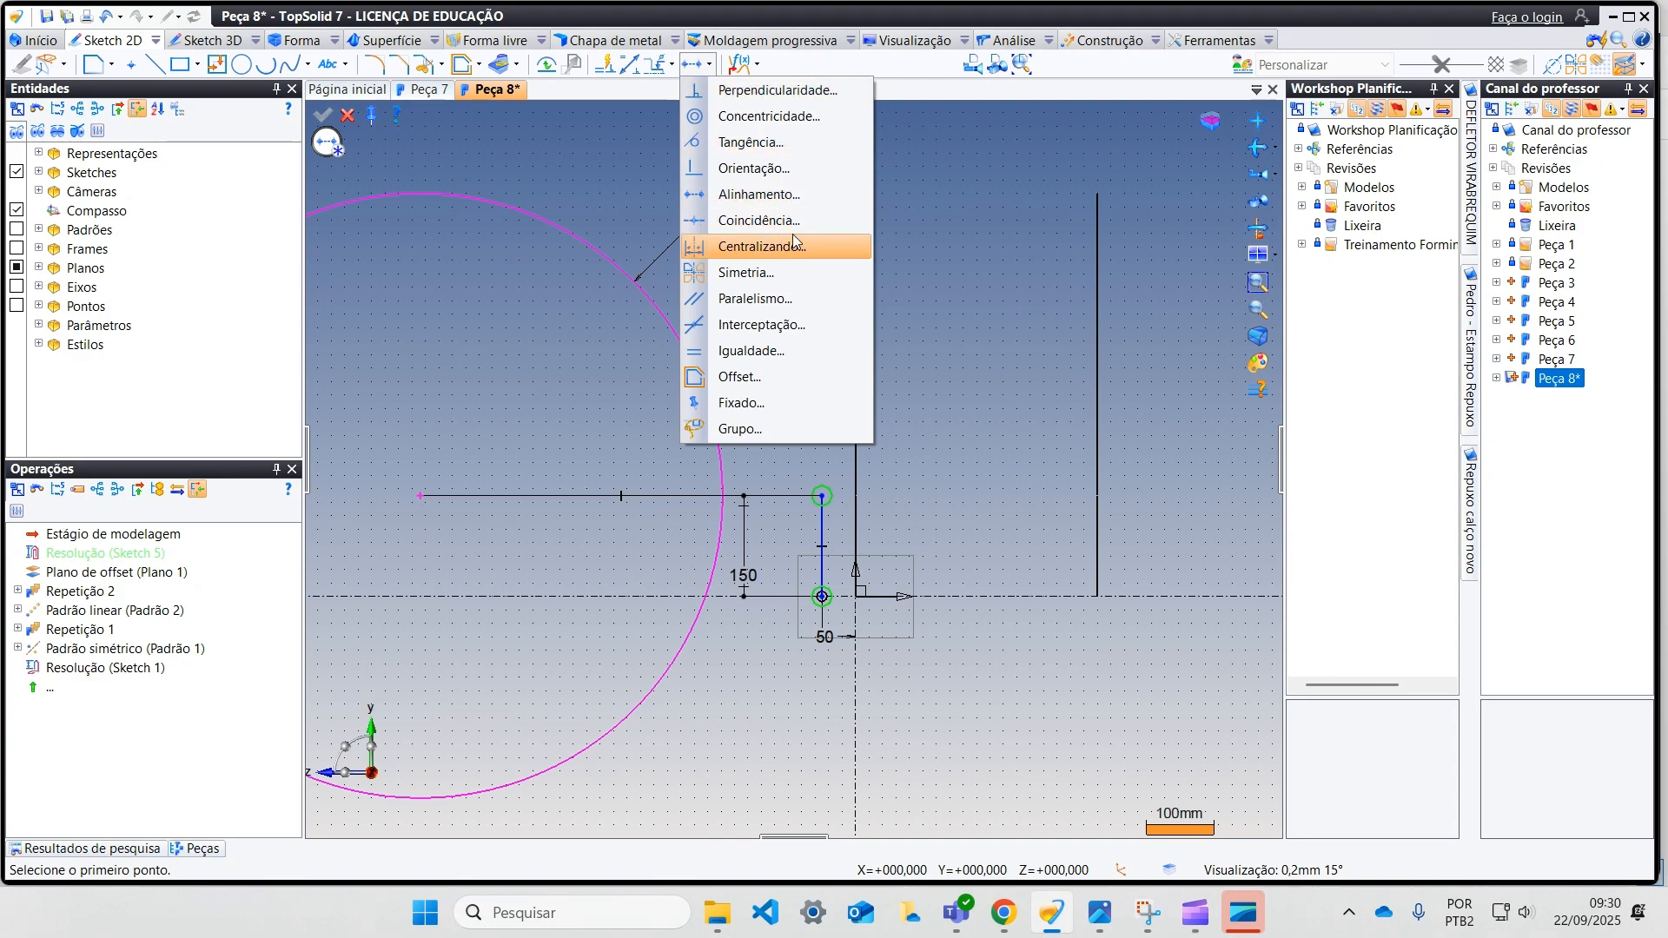
left_click(811, 145)
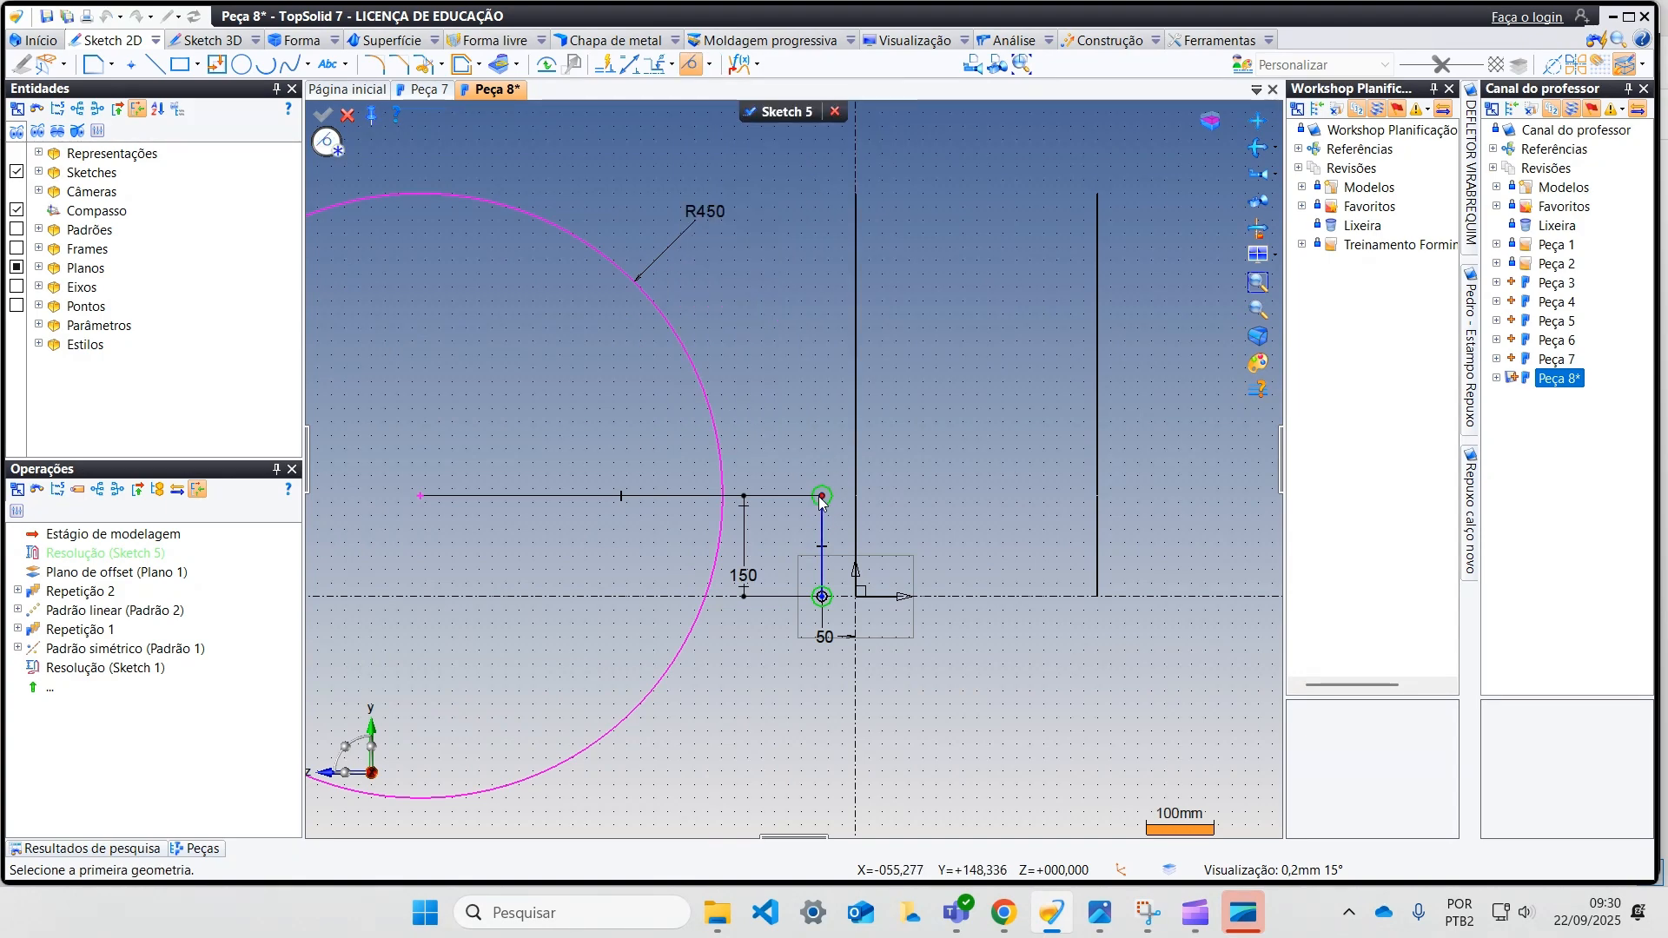
left_click(724, 491)
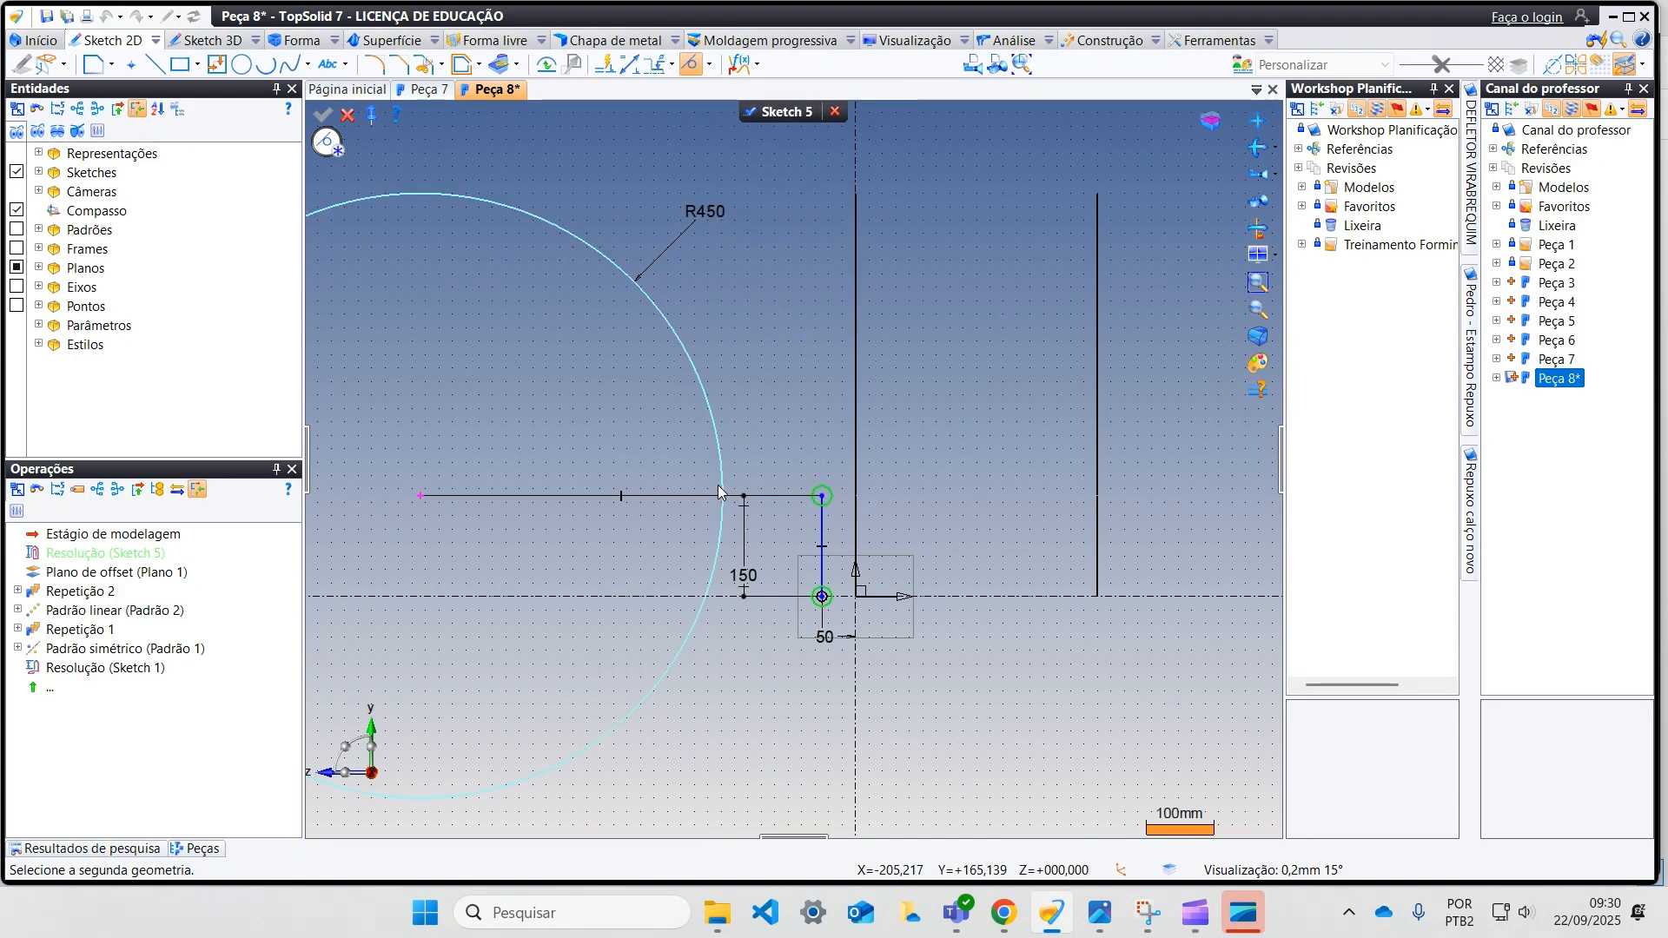
left_click(823, 509)
scroll(589, 341, "down", 3)
middle_click_drag(590, 339, 588, 492)
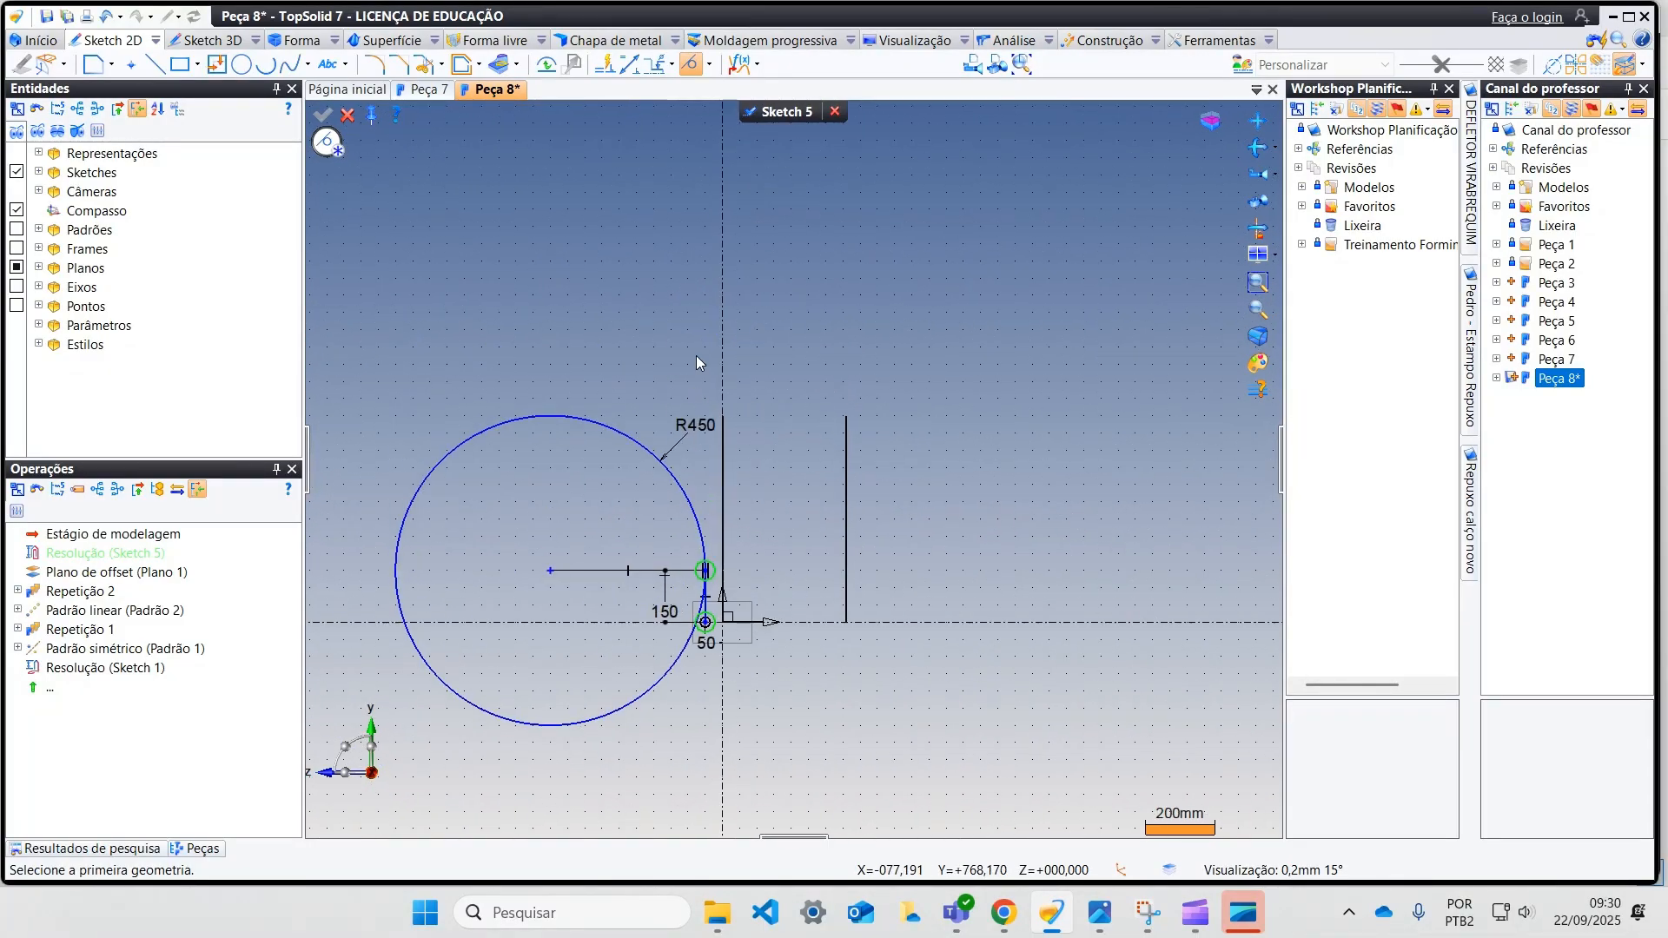
Step: Draw a horizontal line about 810 mm long, leftward from the upper end of the curve on the vertical axis
left_click(155, 64)
left_click(722, 415)
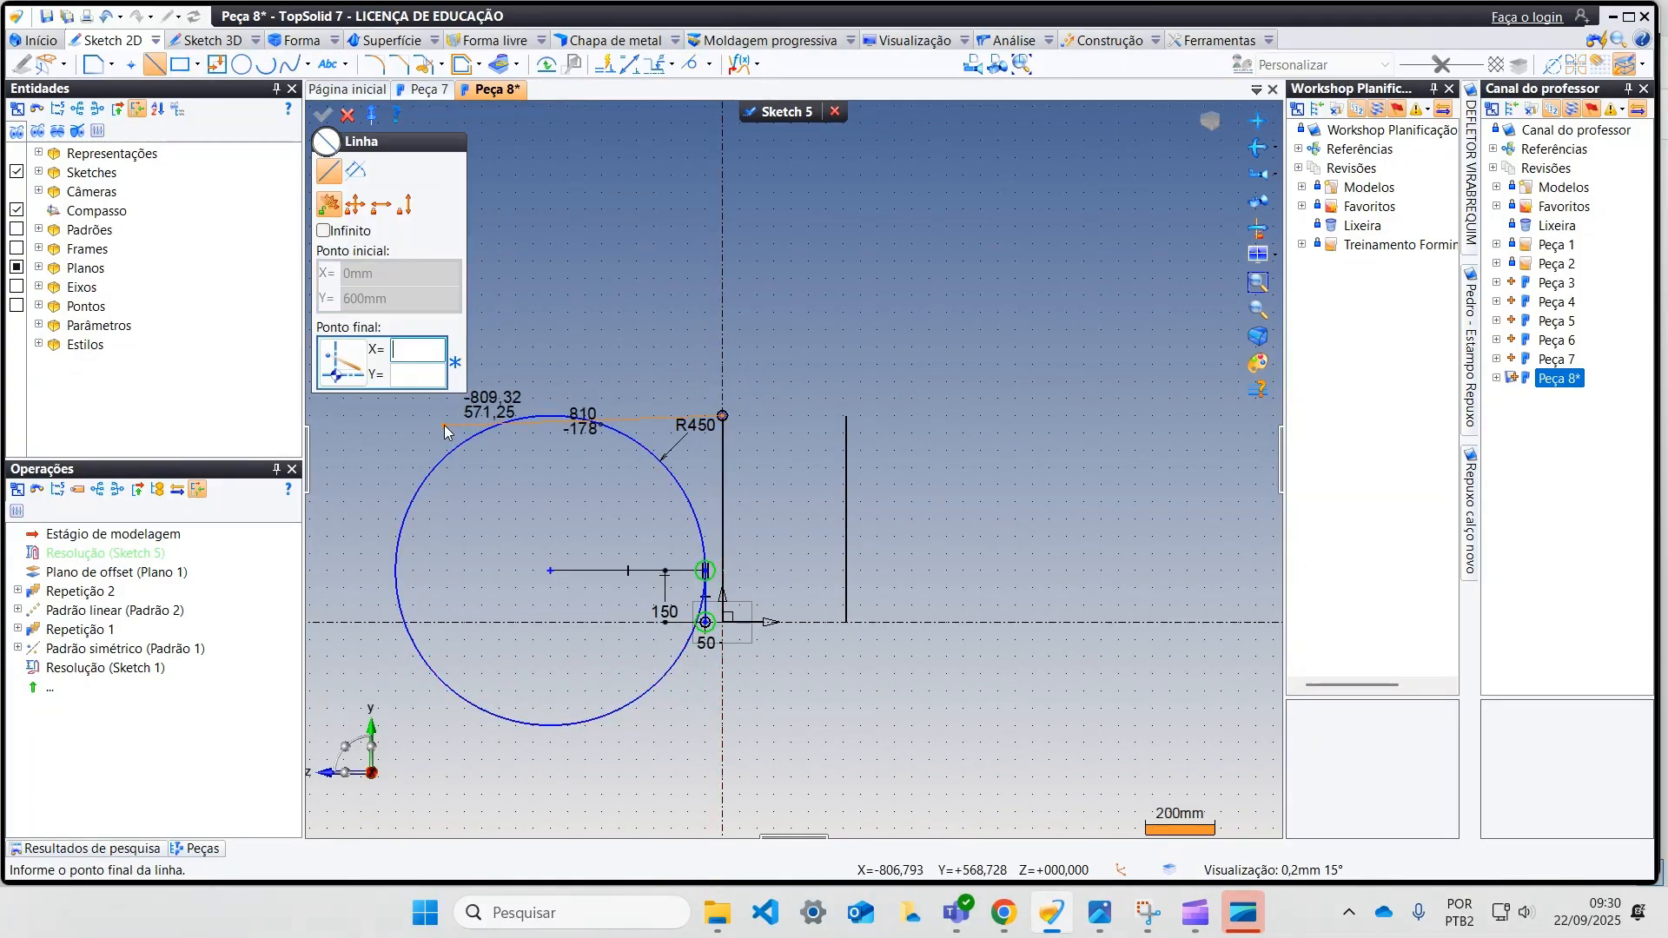
left_click(443, 416)
middle_click_drag(571, 126, 696, 246)
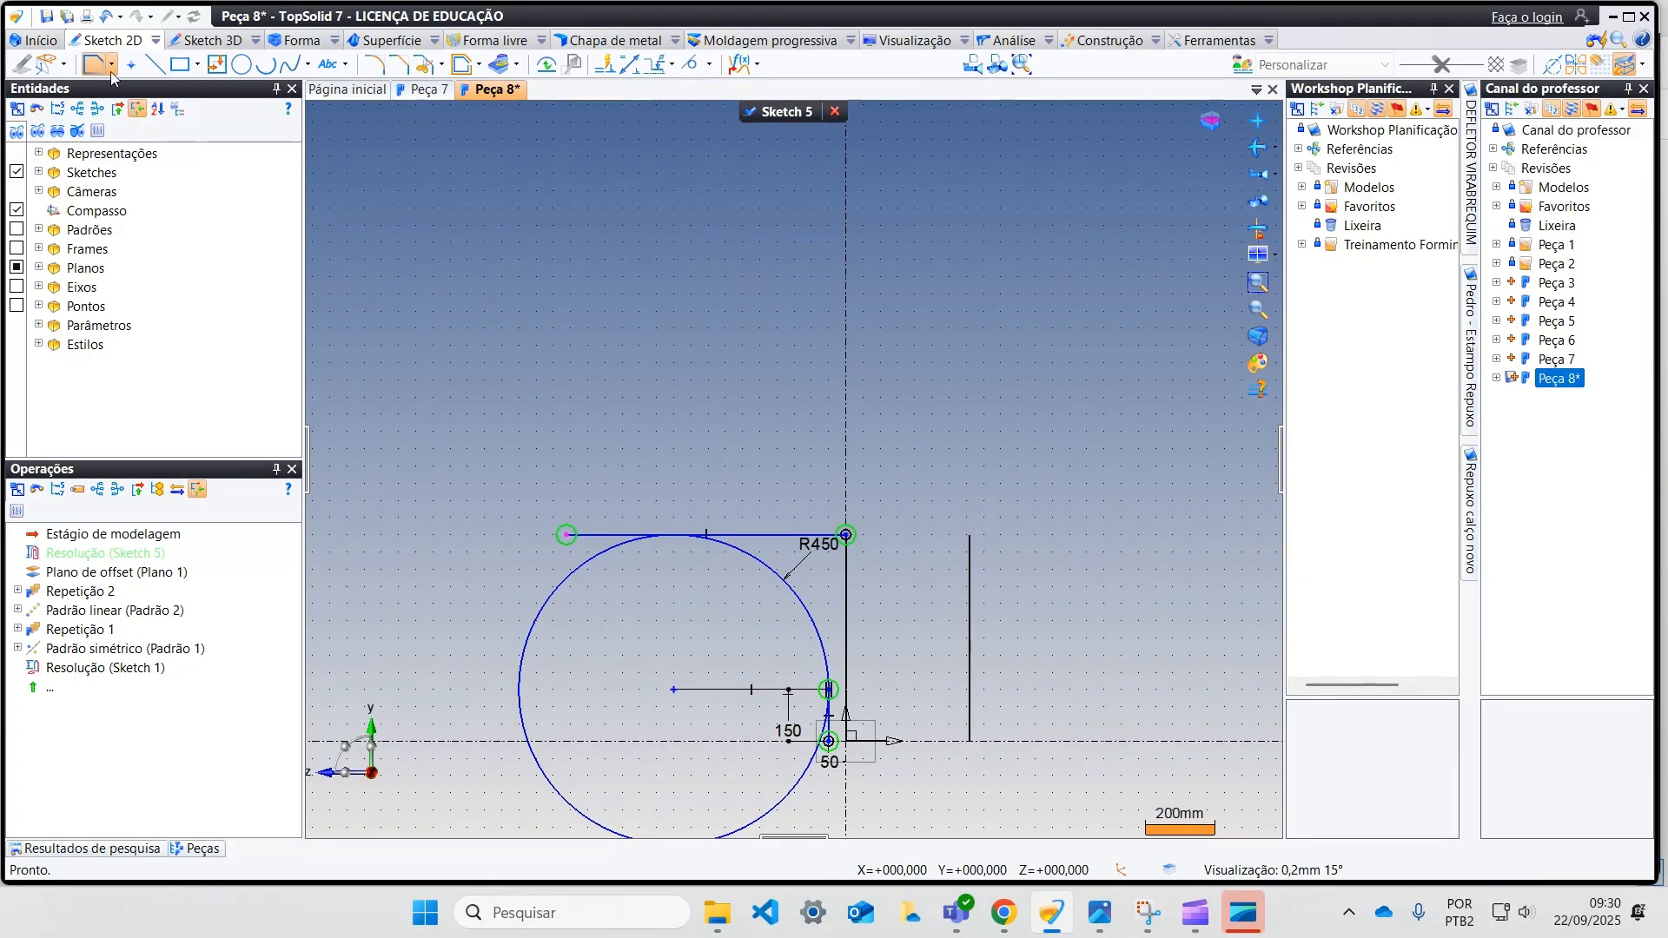
Step: Draw a circle of 800 mm radius to the upper right of the 450 mm radius circle
left_click(242, 65)
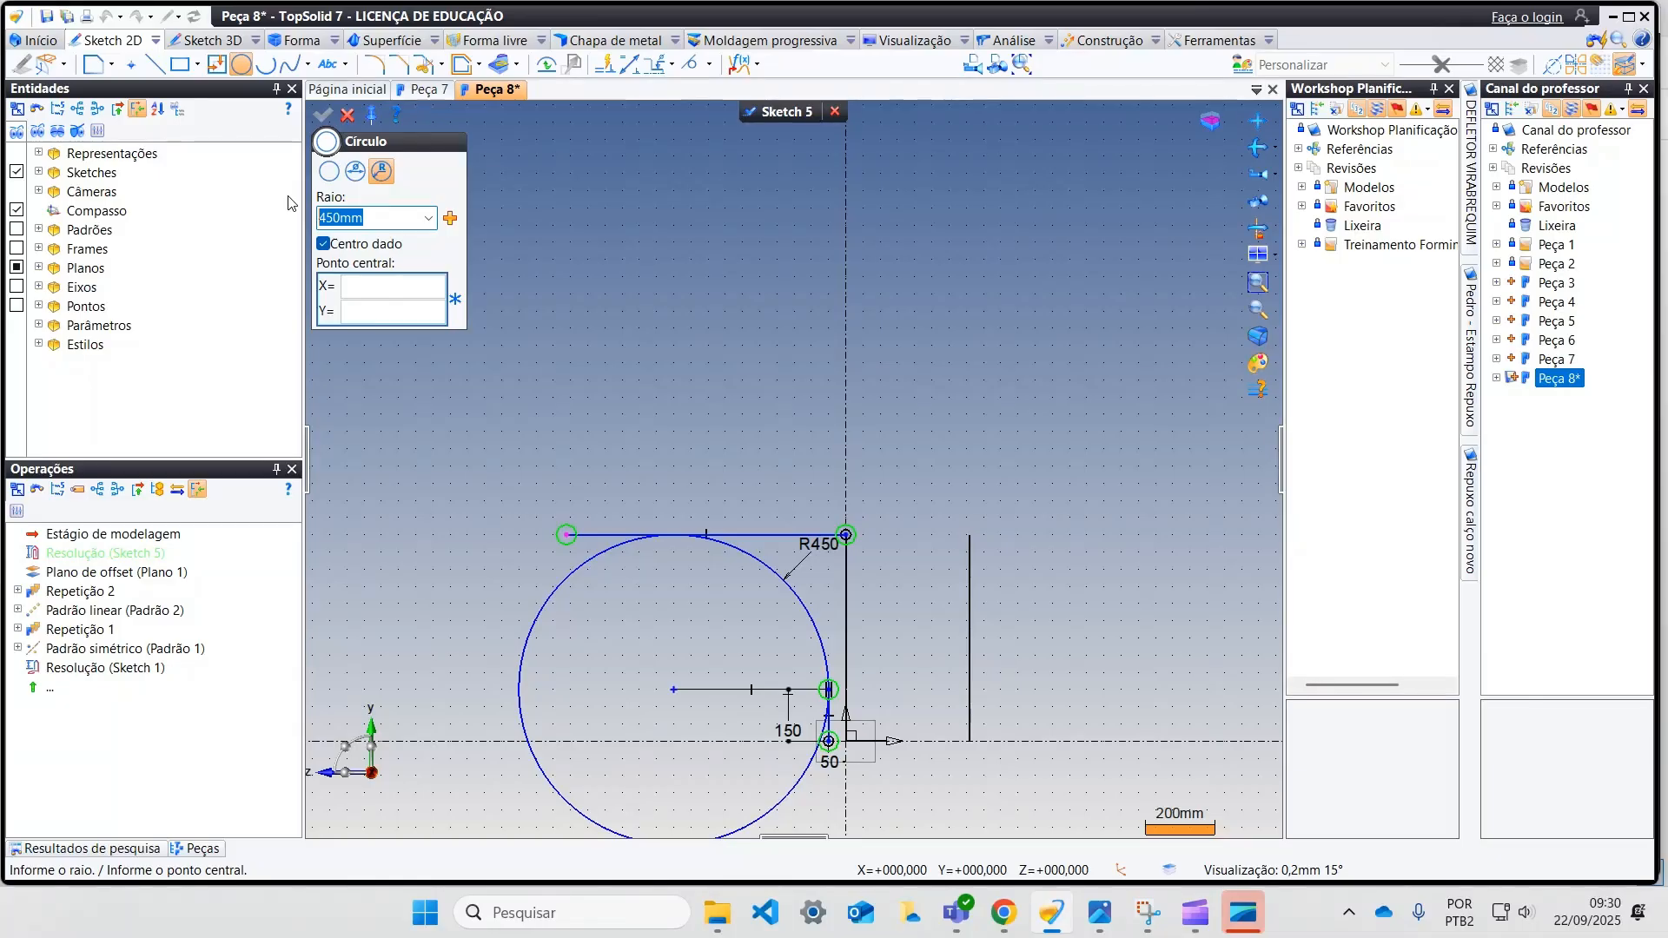
type("800")
key("Return")
left_click(1040, 456)
right_click(953, 404)
right_click(920, 385)
right_click(694, 386)
left_click(696, 332)
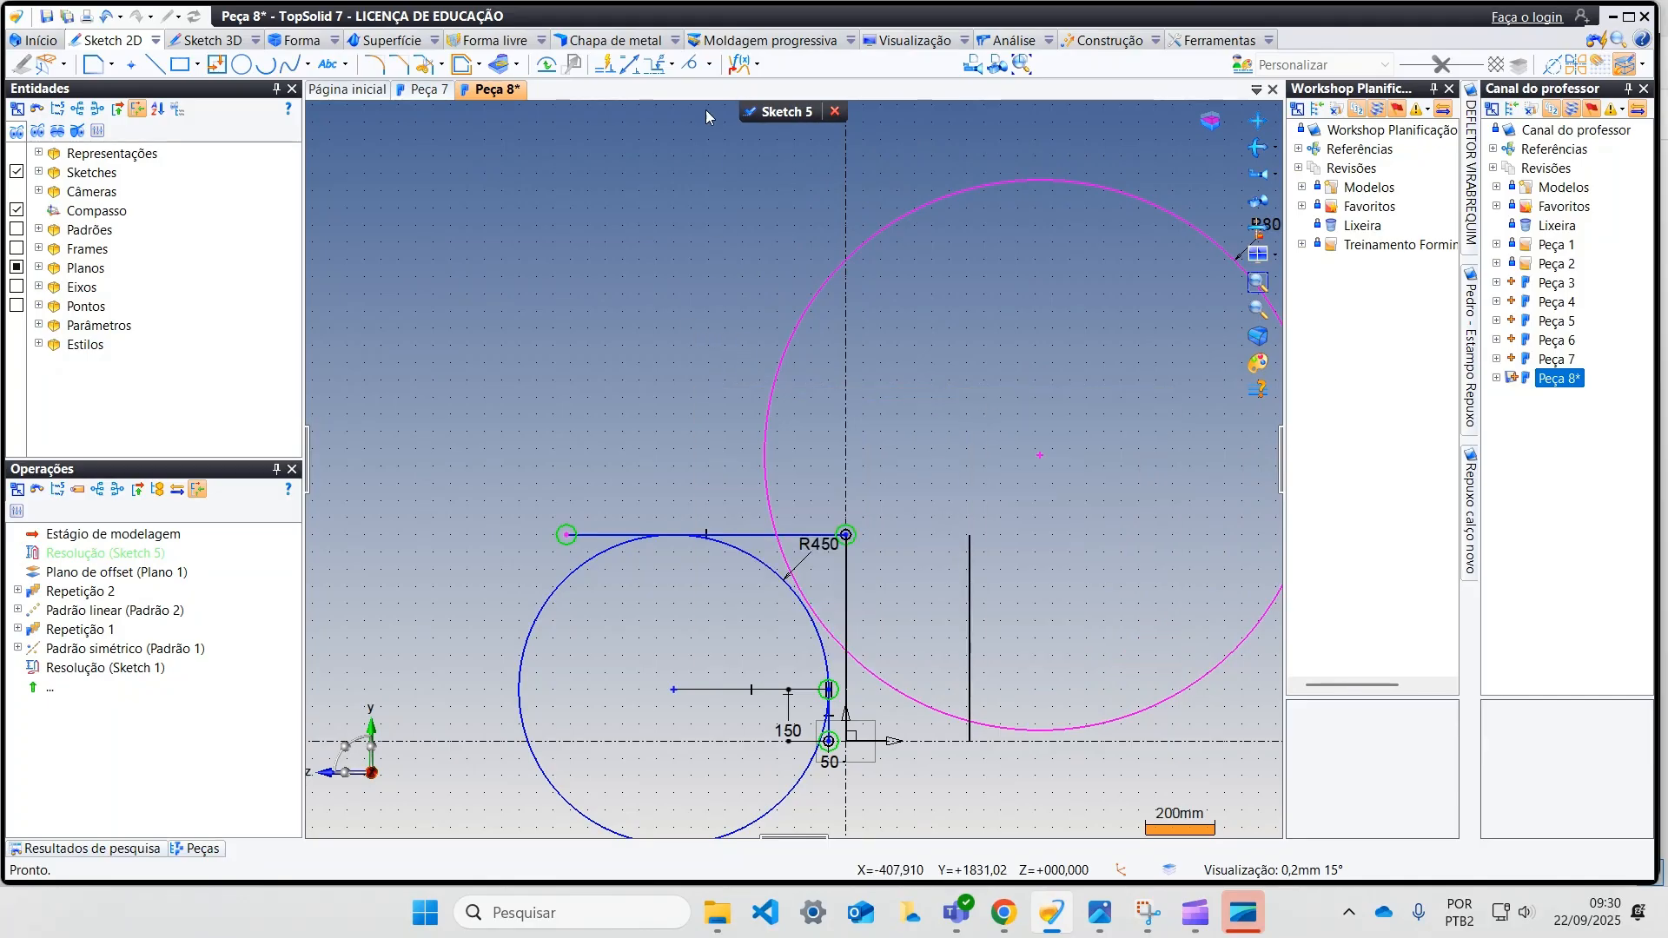
Step: Align the 800 mm radius circle's centre horizontally with the upper line's right endpoint and move the circle up to that endpoint
left_click(709, 64)
left_click(721, 166)
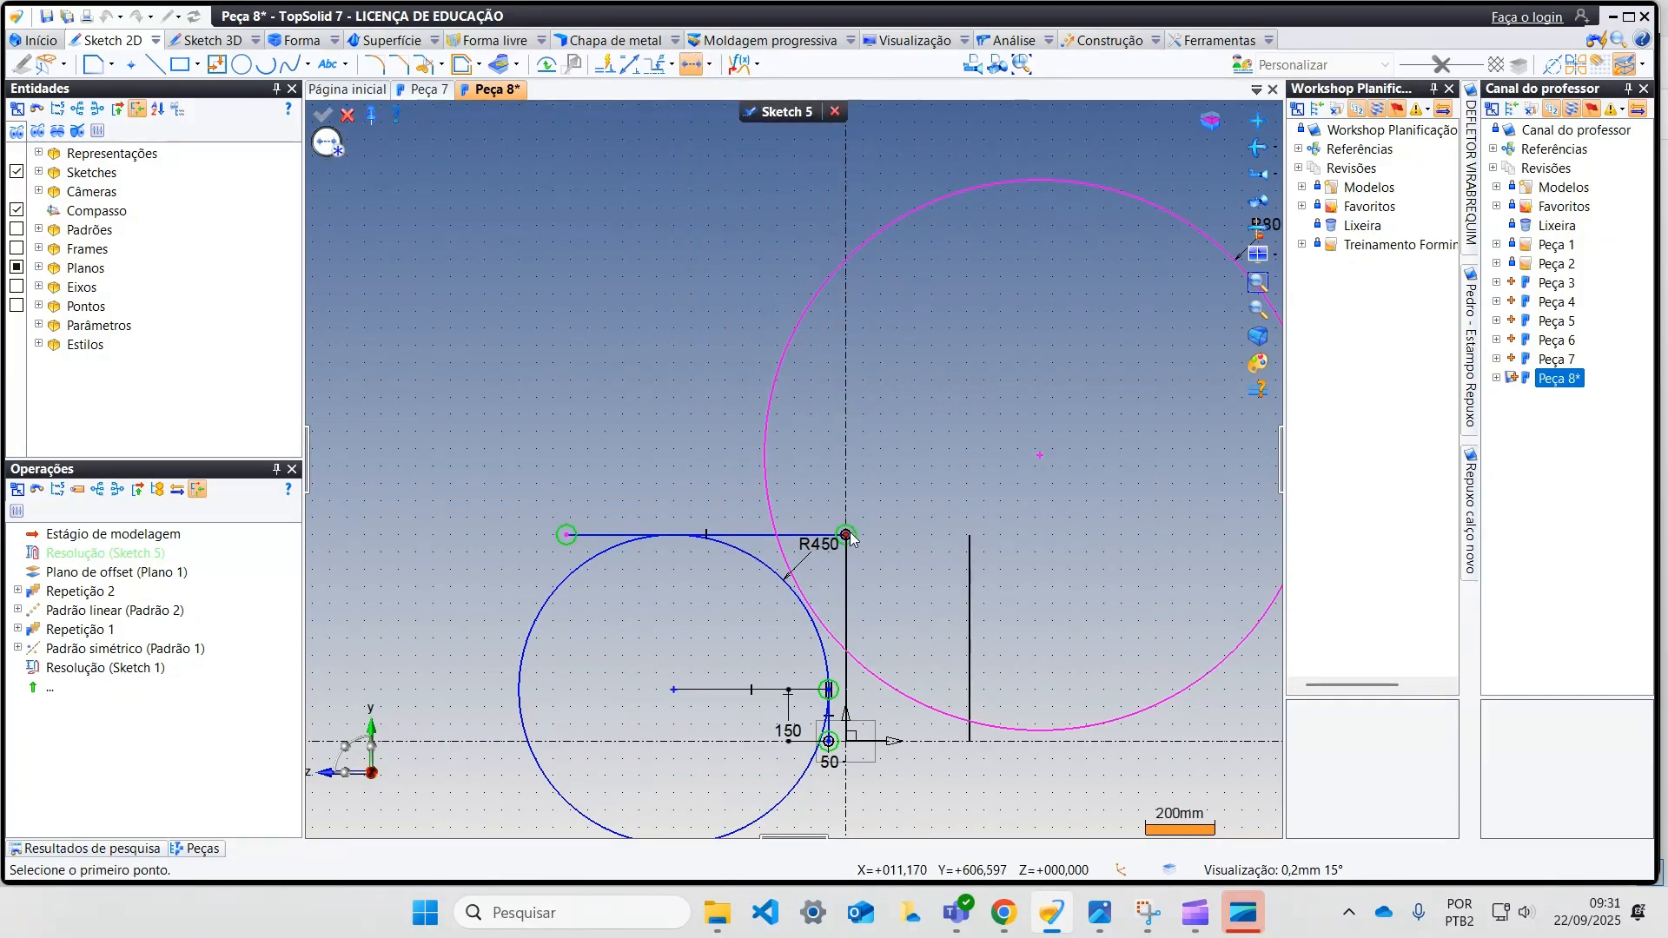
left_click(850, 534)
left_click(1041, 457)
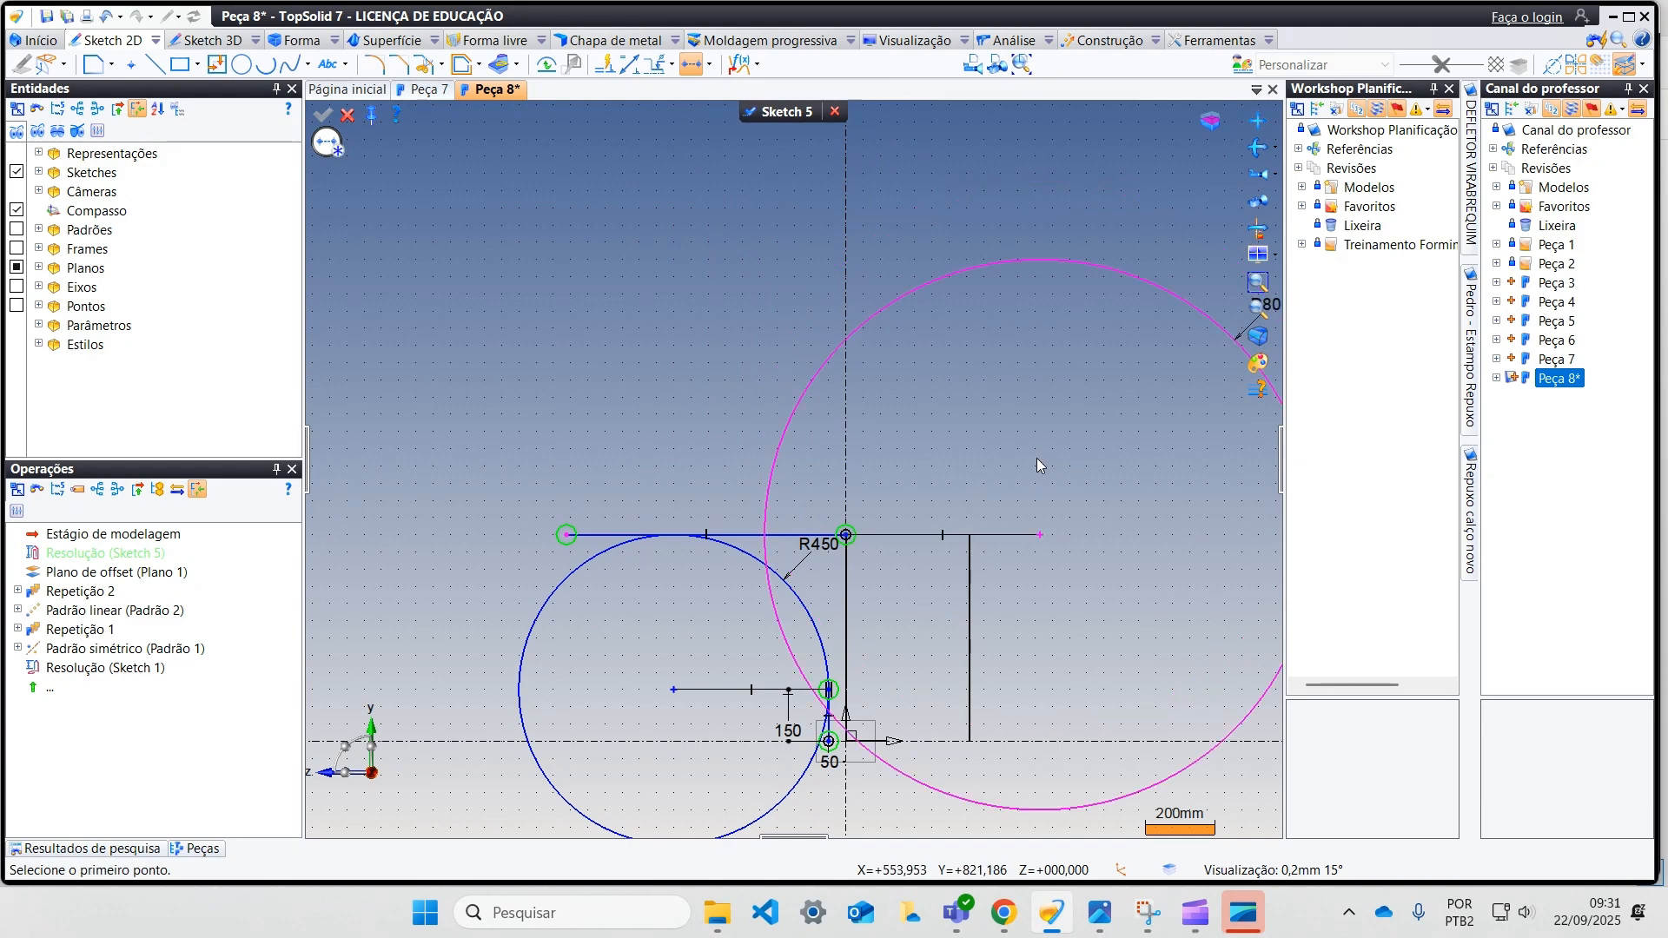
scroll(891, 483, "up", 1)
middle_click_drag(891, 483, 722, 461)
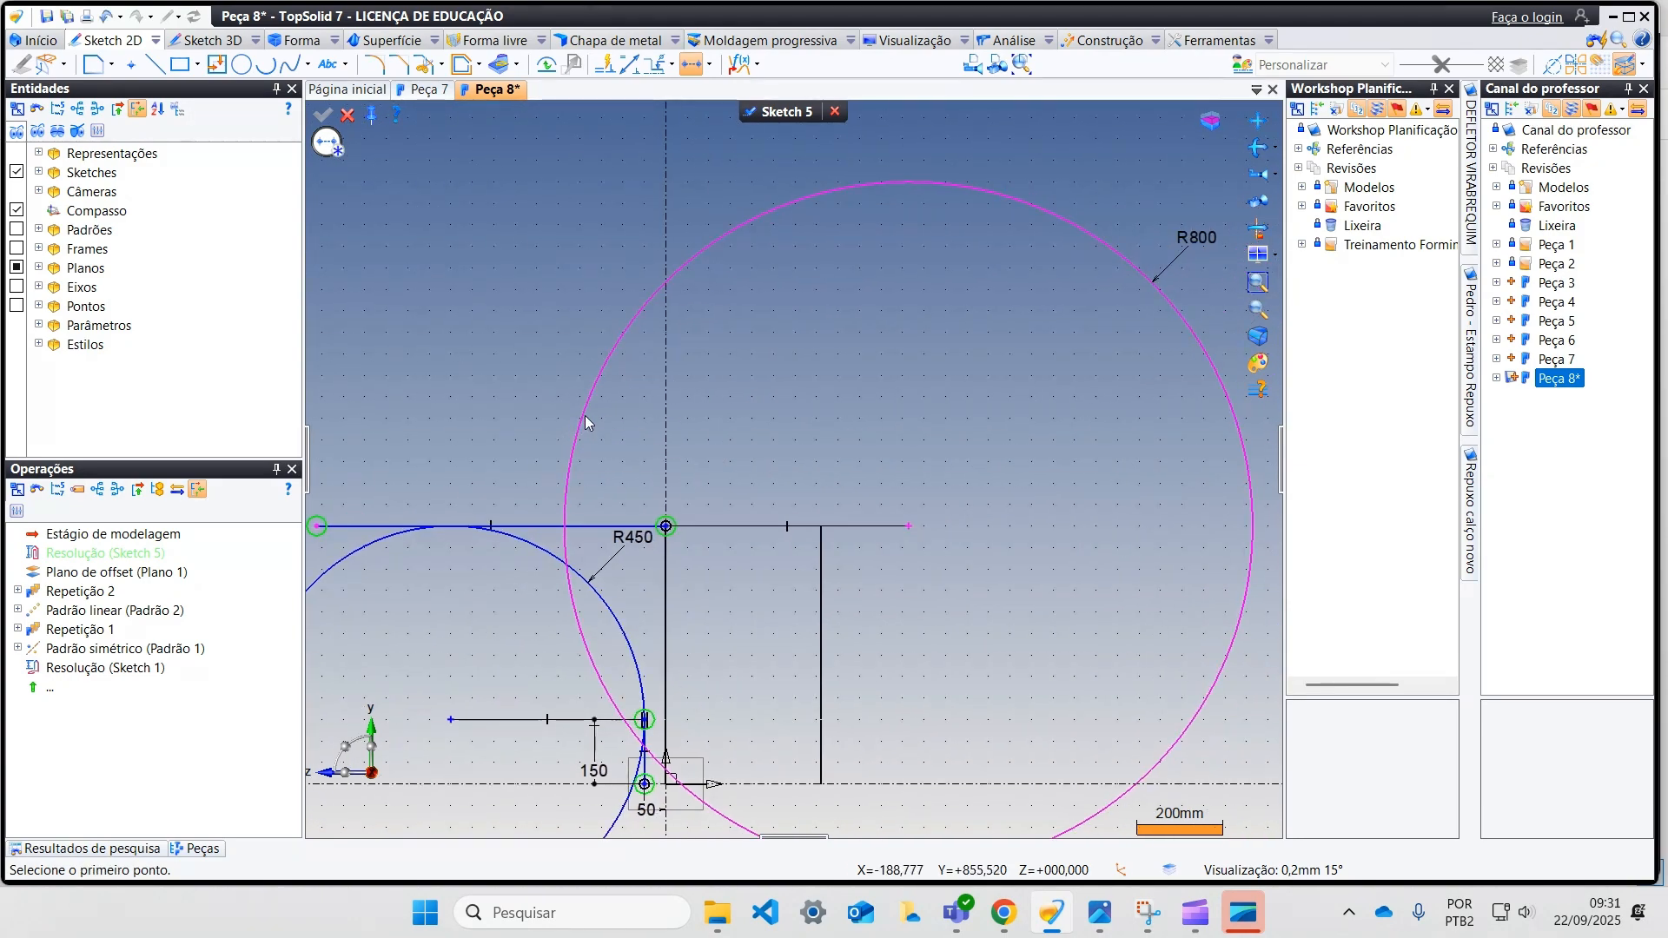
key("Escape")
left_click_drag(598, 380, 666, 378)
Step: Apply a tangency constraint between the 800 mm radius circle and the 450 mm radius circle
left_click(707, 66)
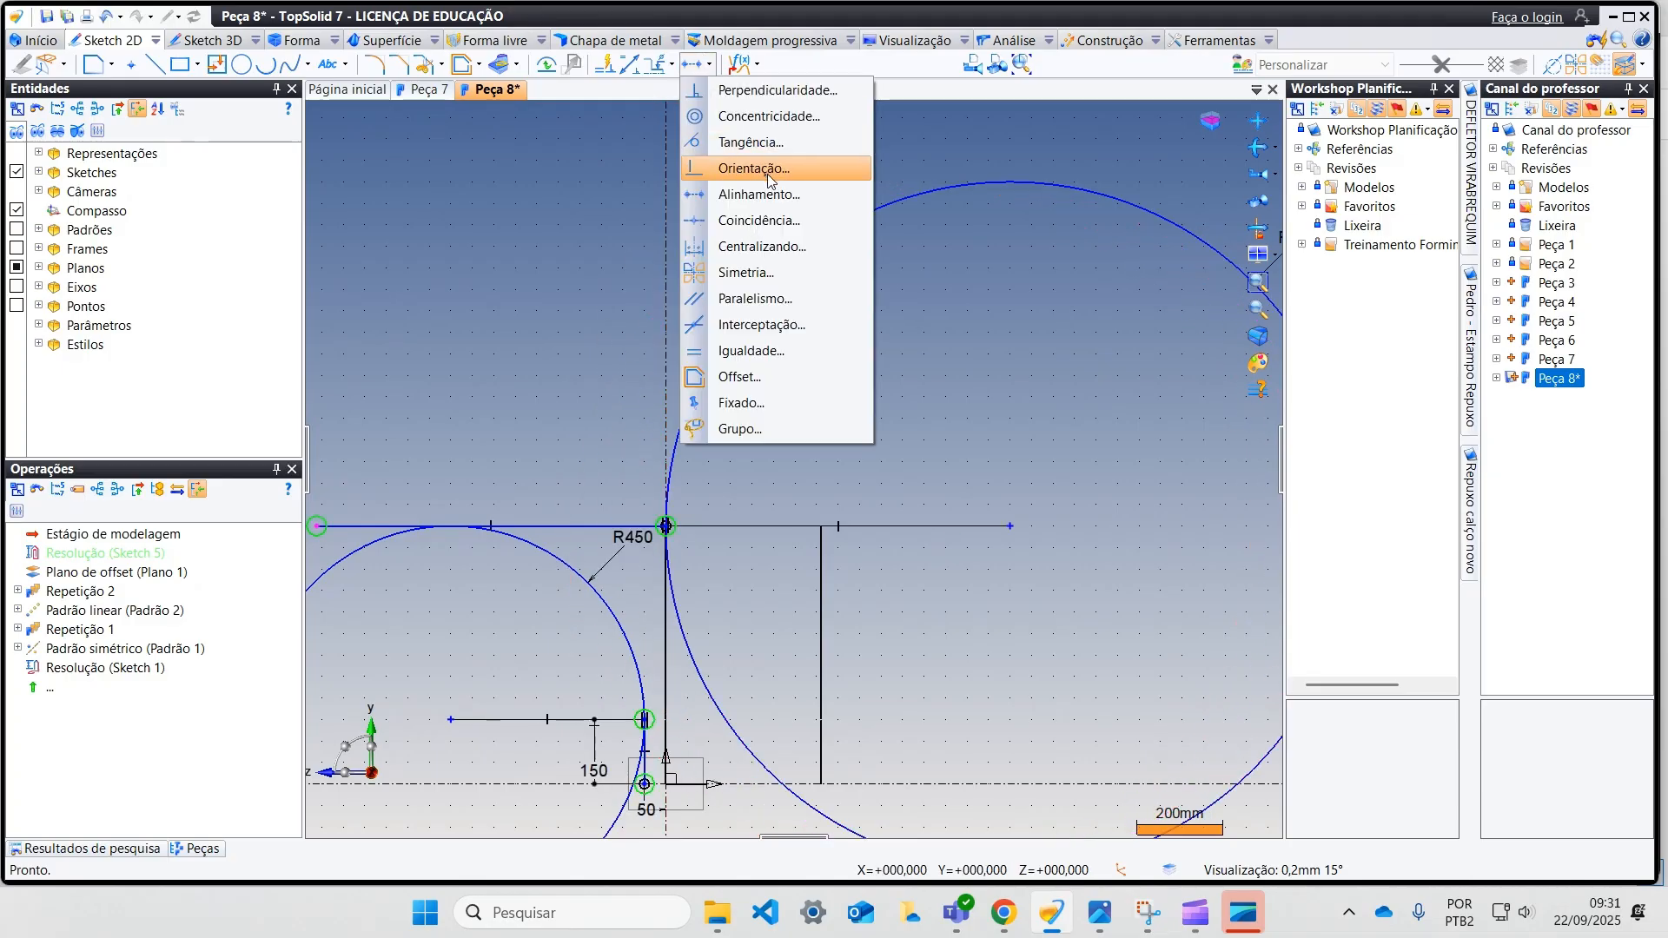
left_click(785, 144)
left_click(679, 445)
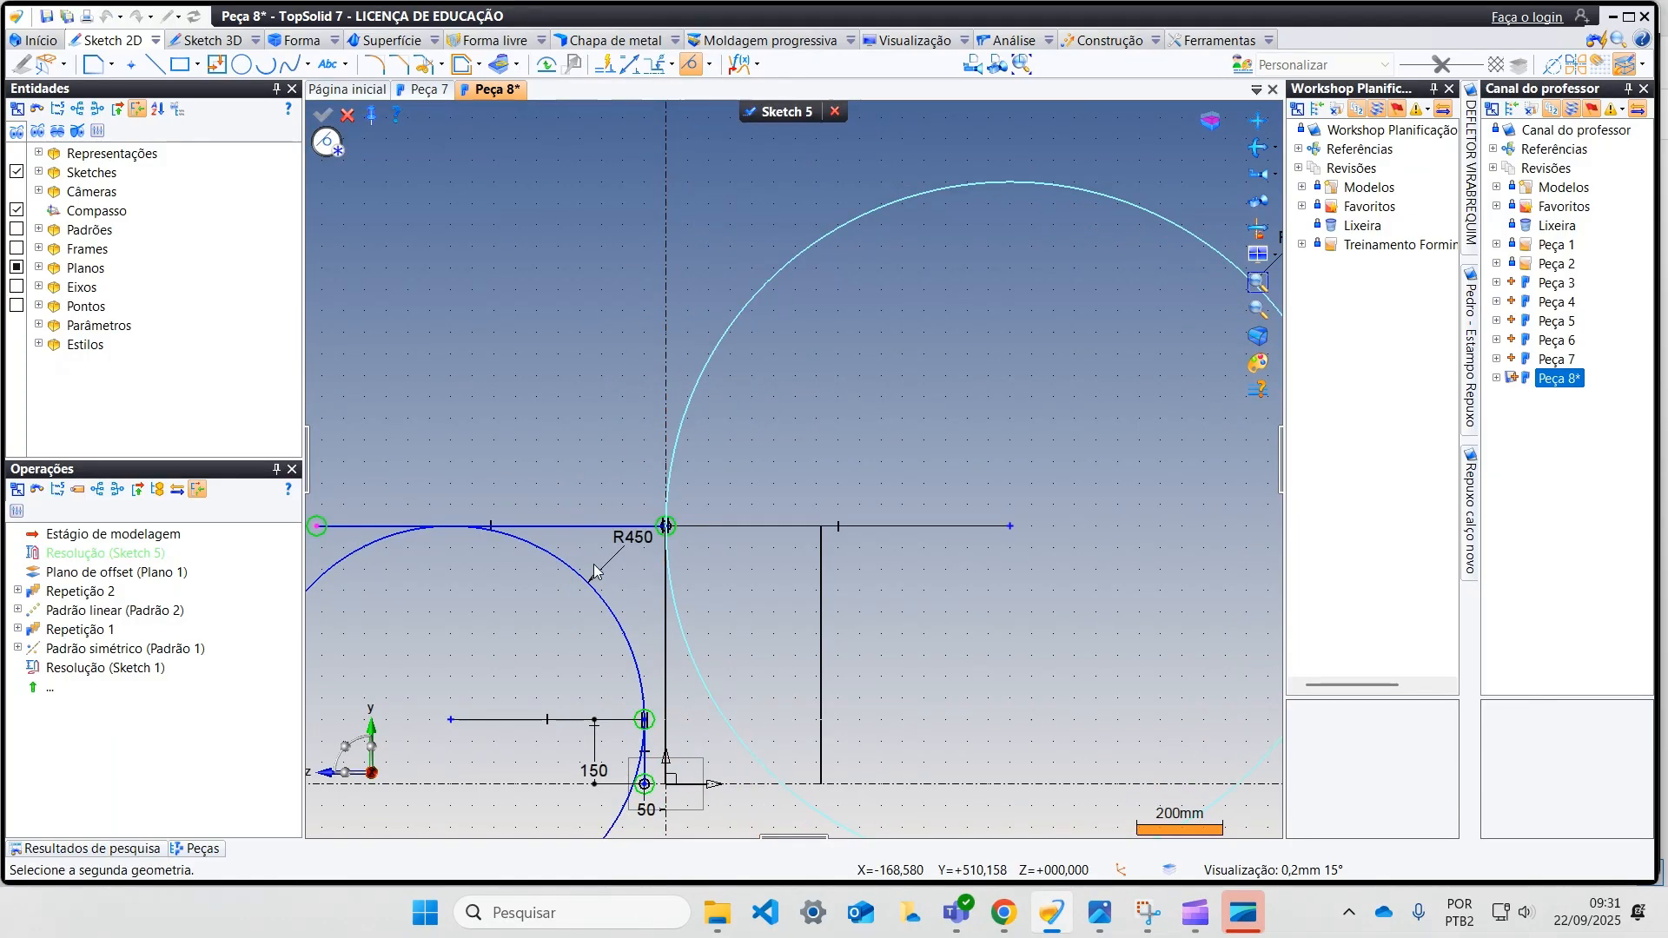
left_click(578, 574)
Step: Delete the conflicting coincidence at the upper horizontal line's right endpoint
key("ctrl+z")
scroll(634, 513, "up", 2)
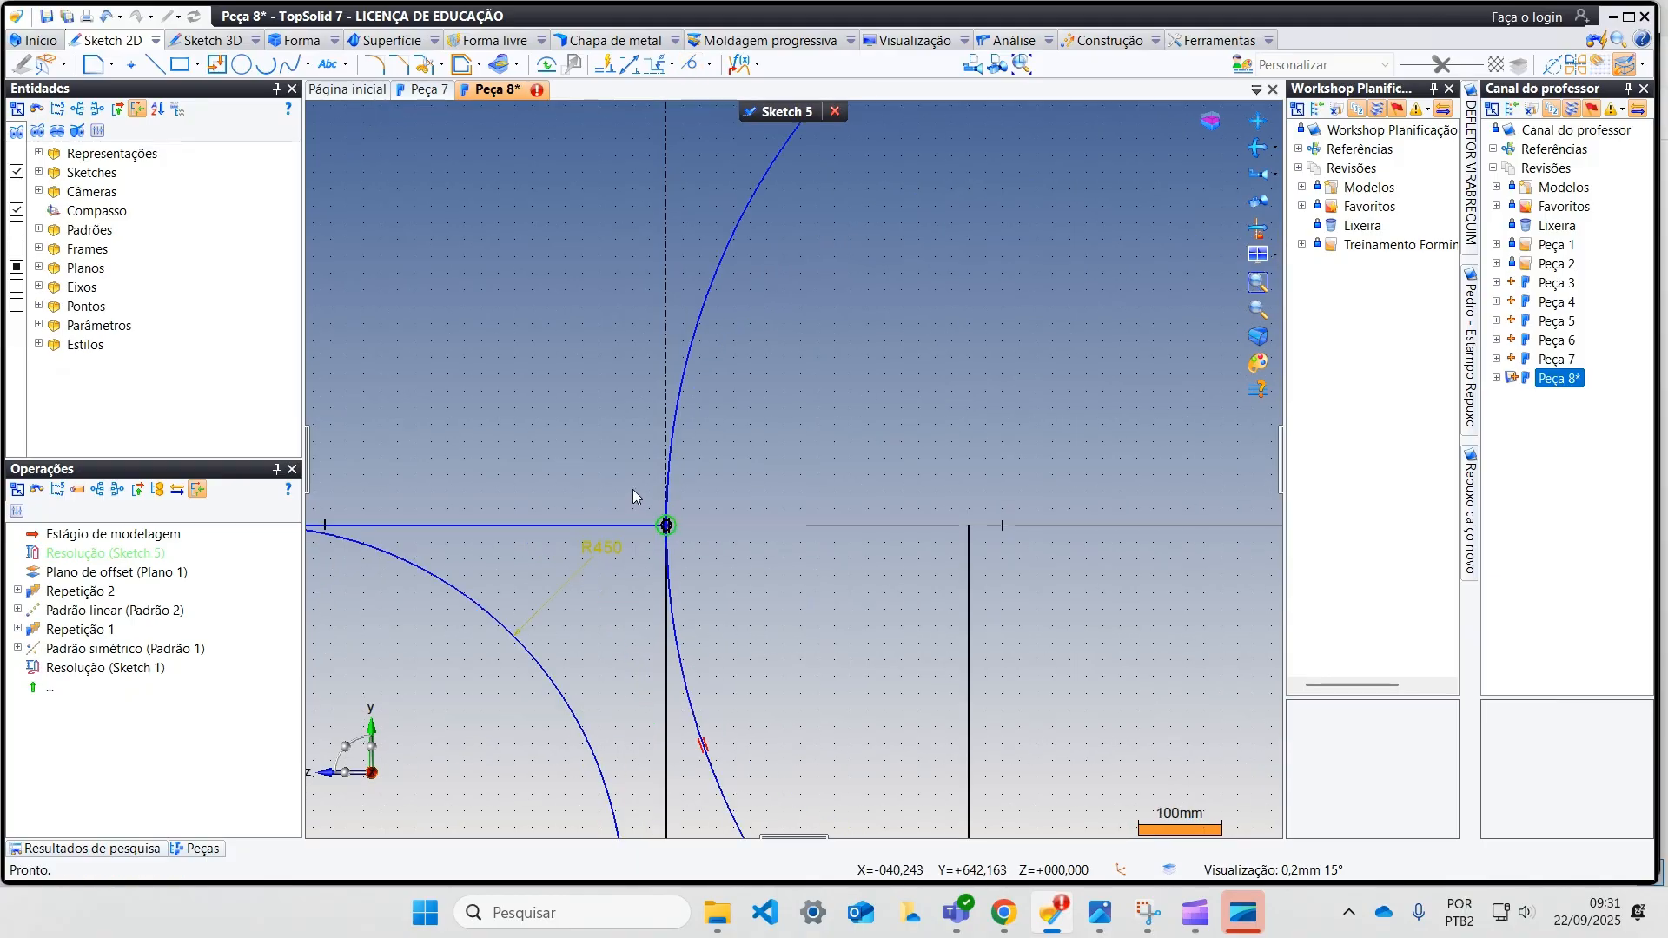
left_click_drag(720, 559, 721, 562)
key("Delete")
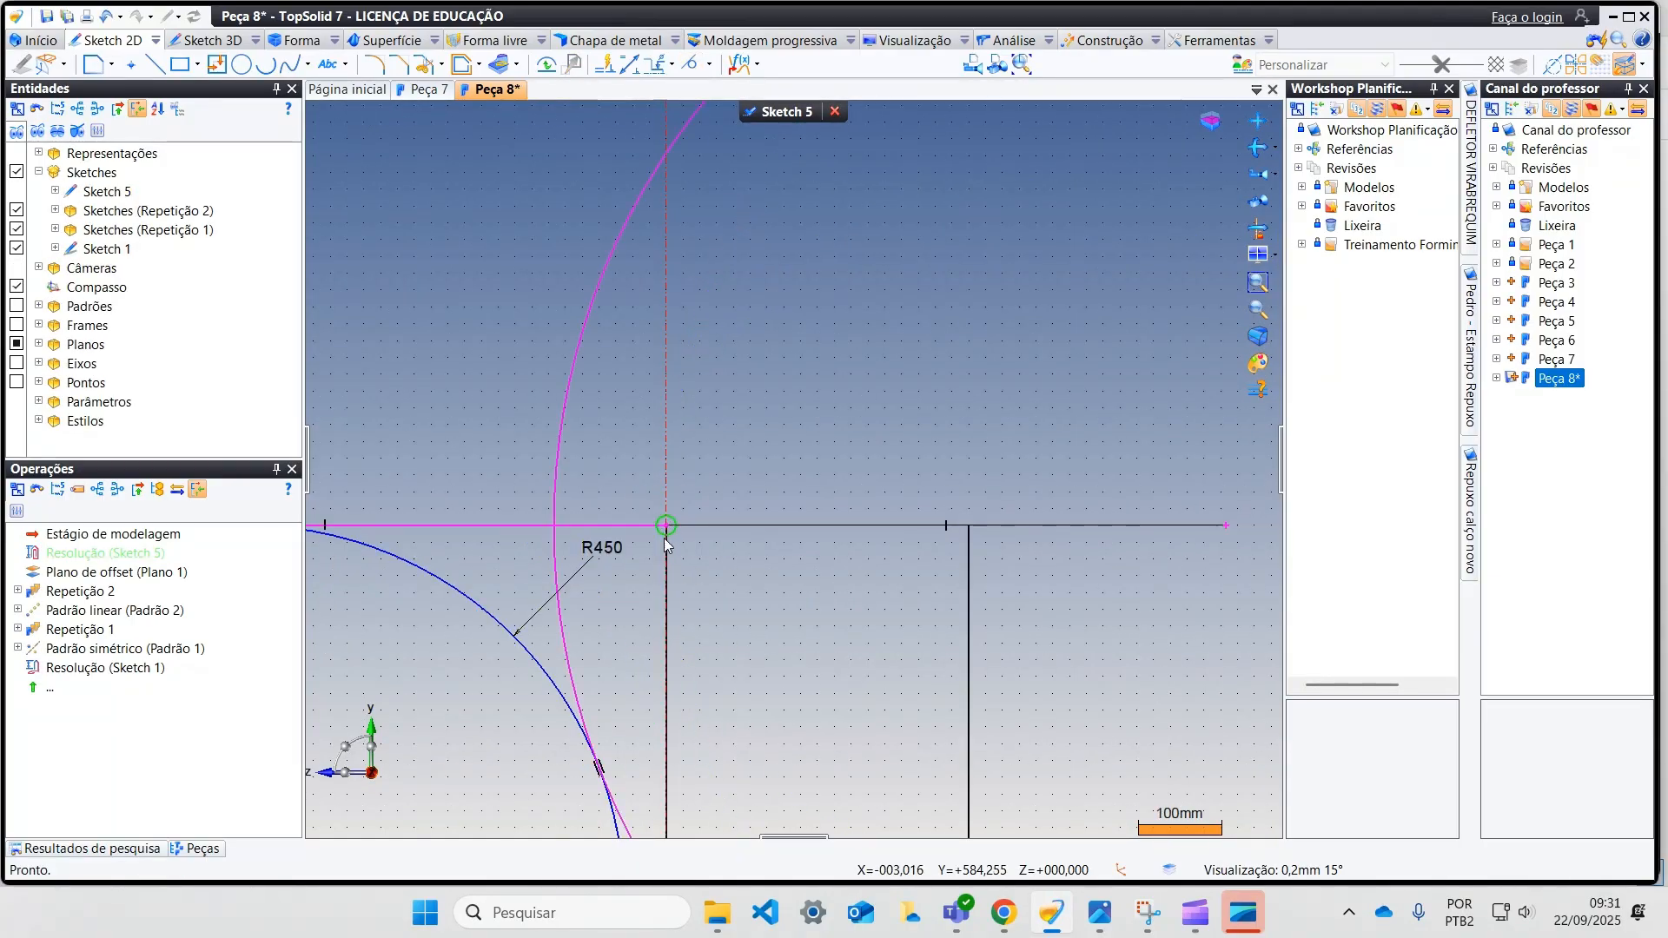
Step: Reattach the upper horizontal line's right endpoint to the upper end of the curve on the vertical axis
scroll(622, 530, "down", 2)
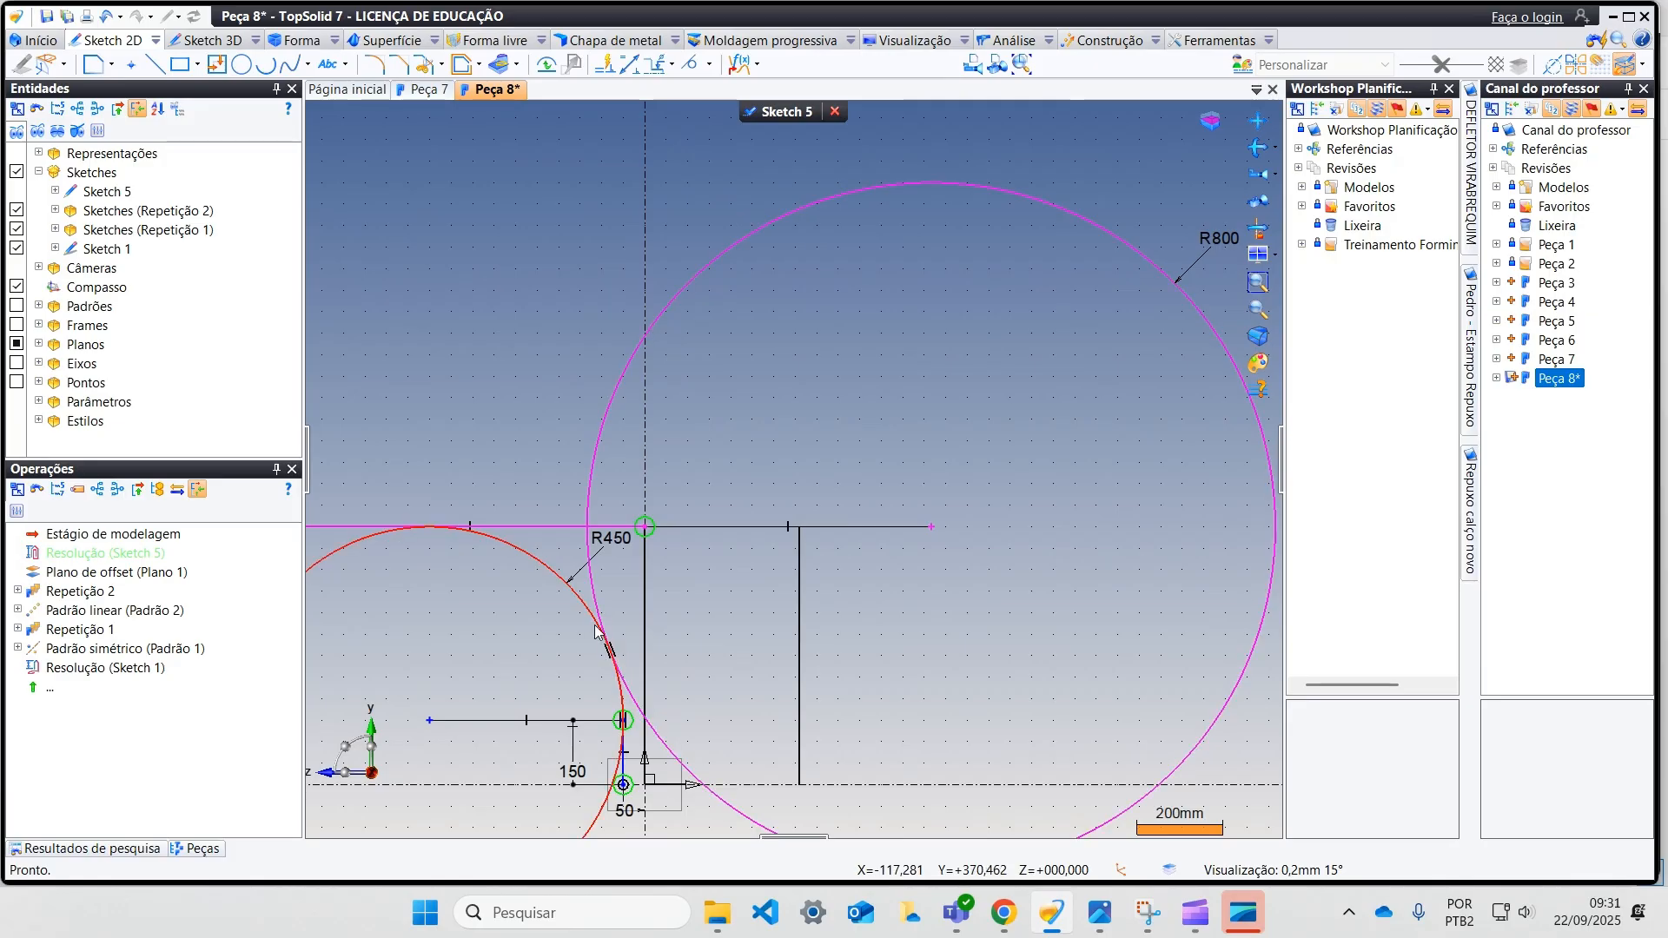
scroll(530, 633, "down", 2)
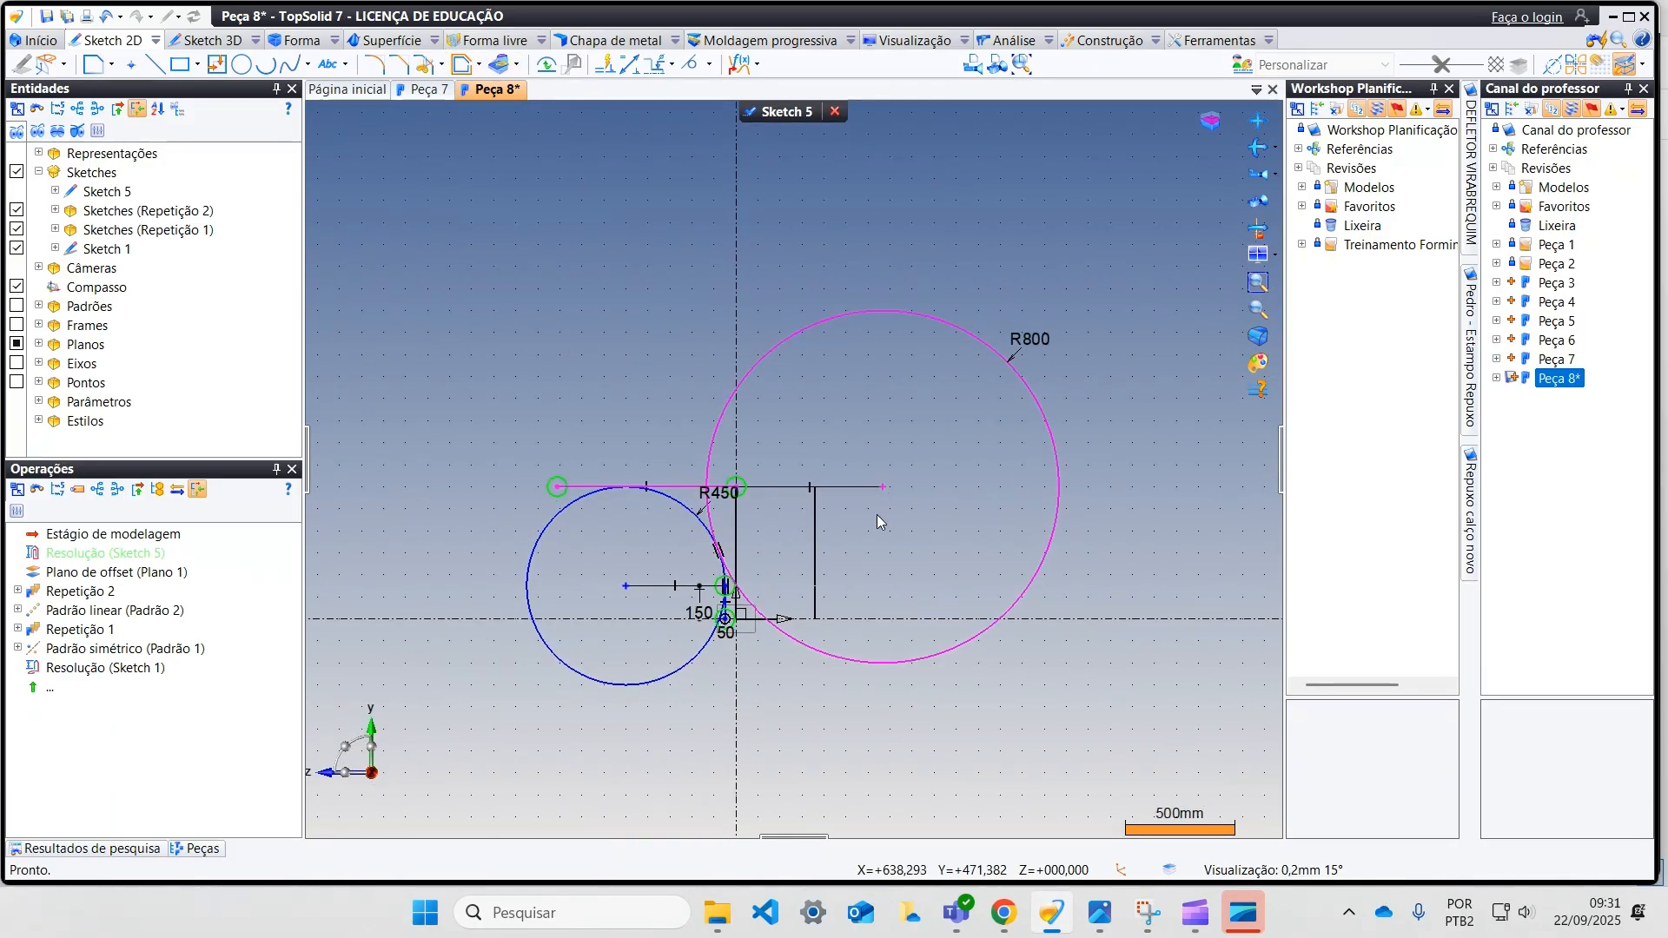
mouse_move(888, 496)
left_mouse_down()
mouse_move(894, 450)
mouse_move(900, 472)
mouse_move(880, 479)
left_mouse_up()
left_click_drag(737, 479, 738, 487)
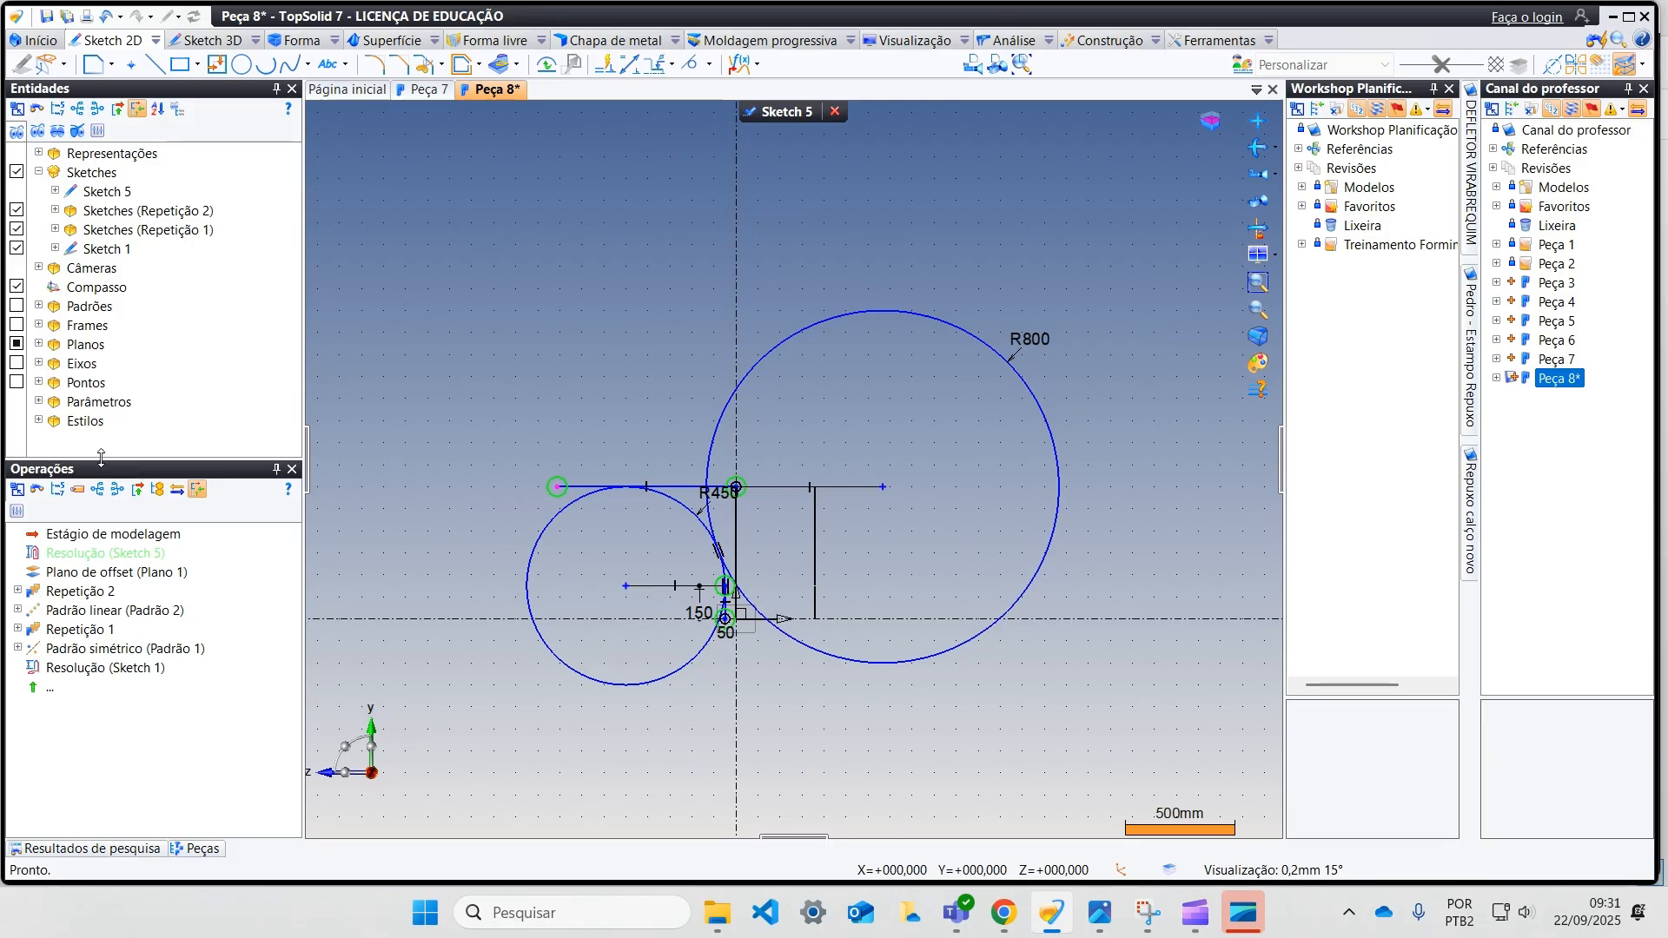
scroll(450, 424, "up", 2)
middle_click_drag(602, 521, 473, 387)
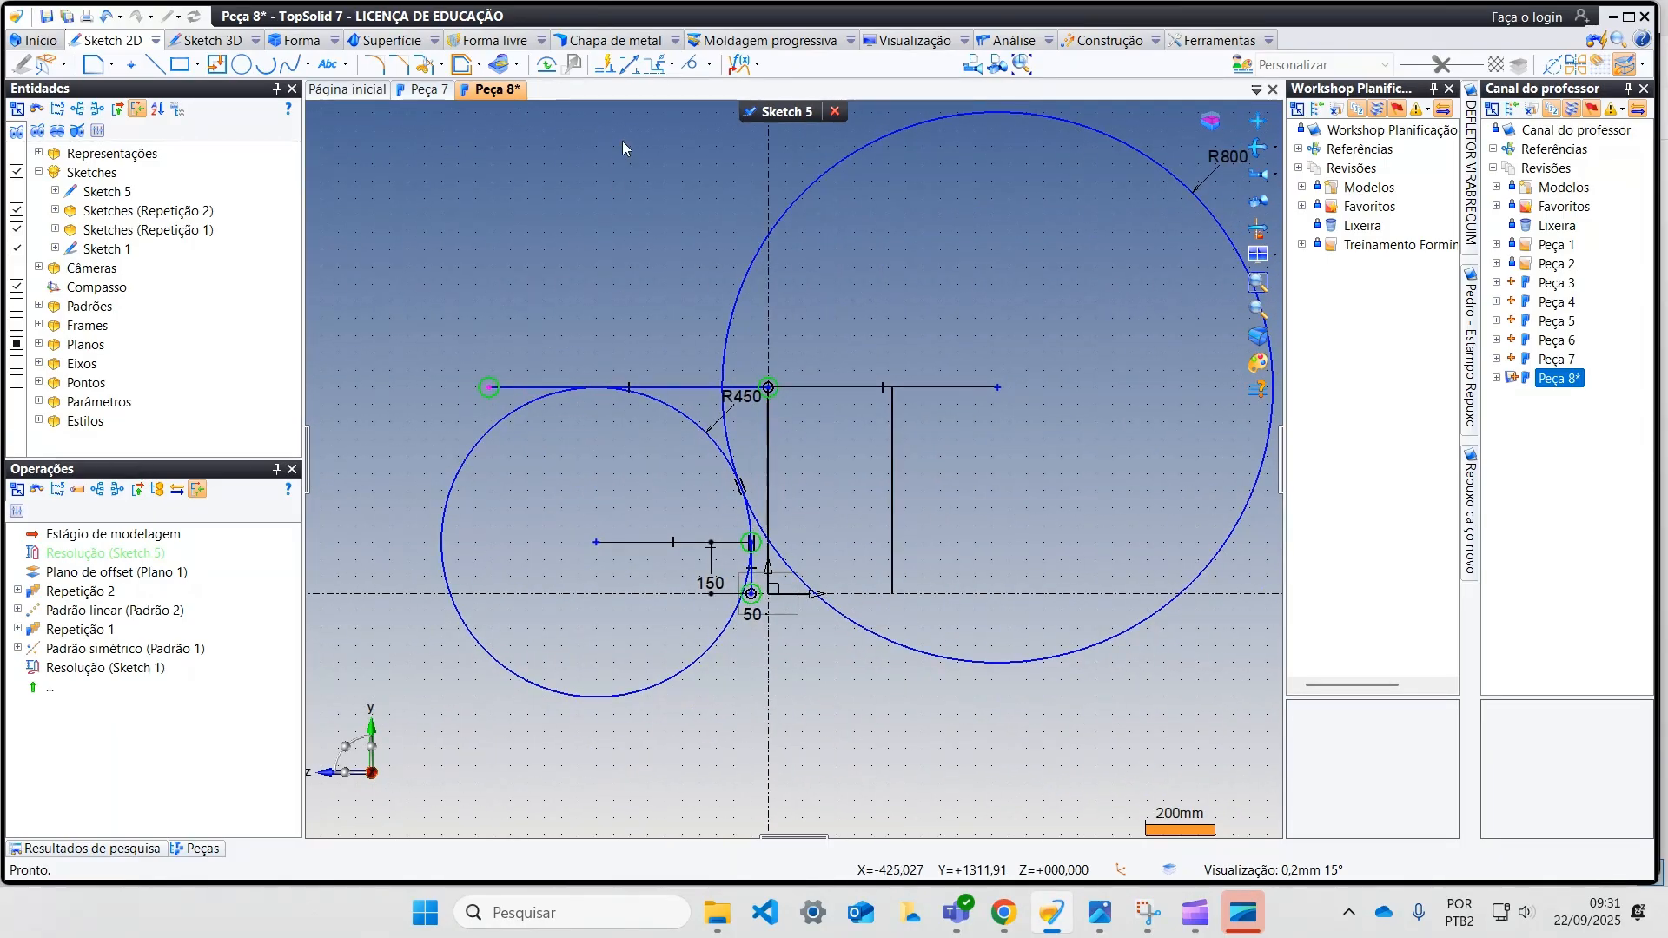
Step: Trim the excess of both circles and the horizontal line, keeping only the connected profile between the upper line and the vertical line
left_click(425, 64)
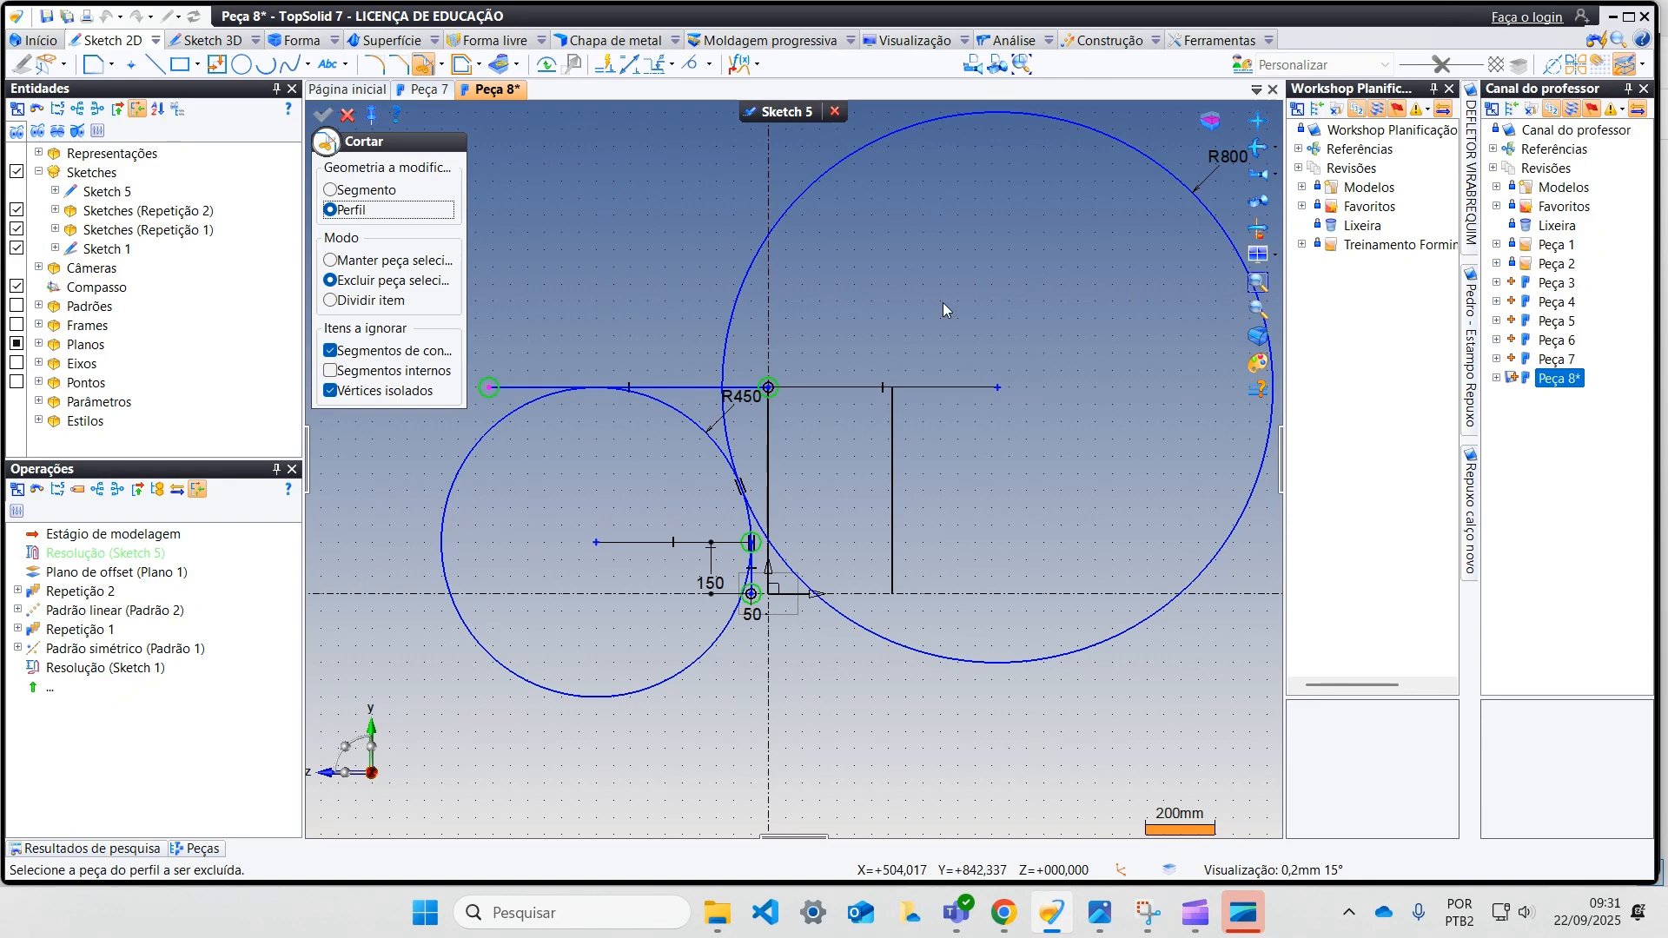
left_click(772, 229)
left_click_drag(525, 374, 531, 424)
left_click_drag(662, 426, 700, 413)
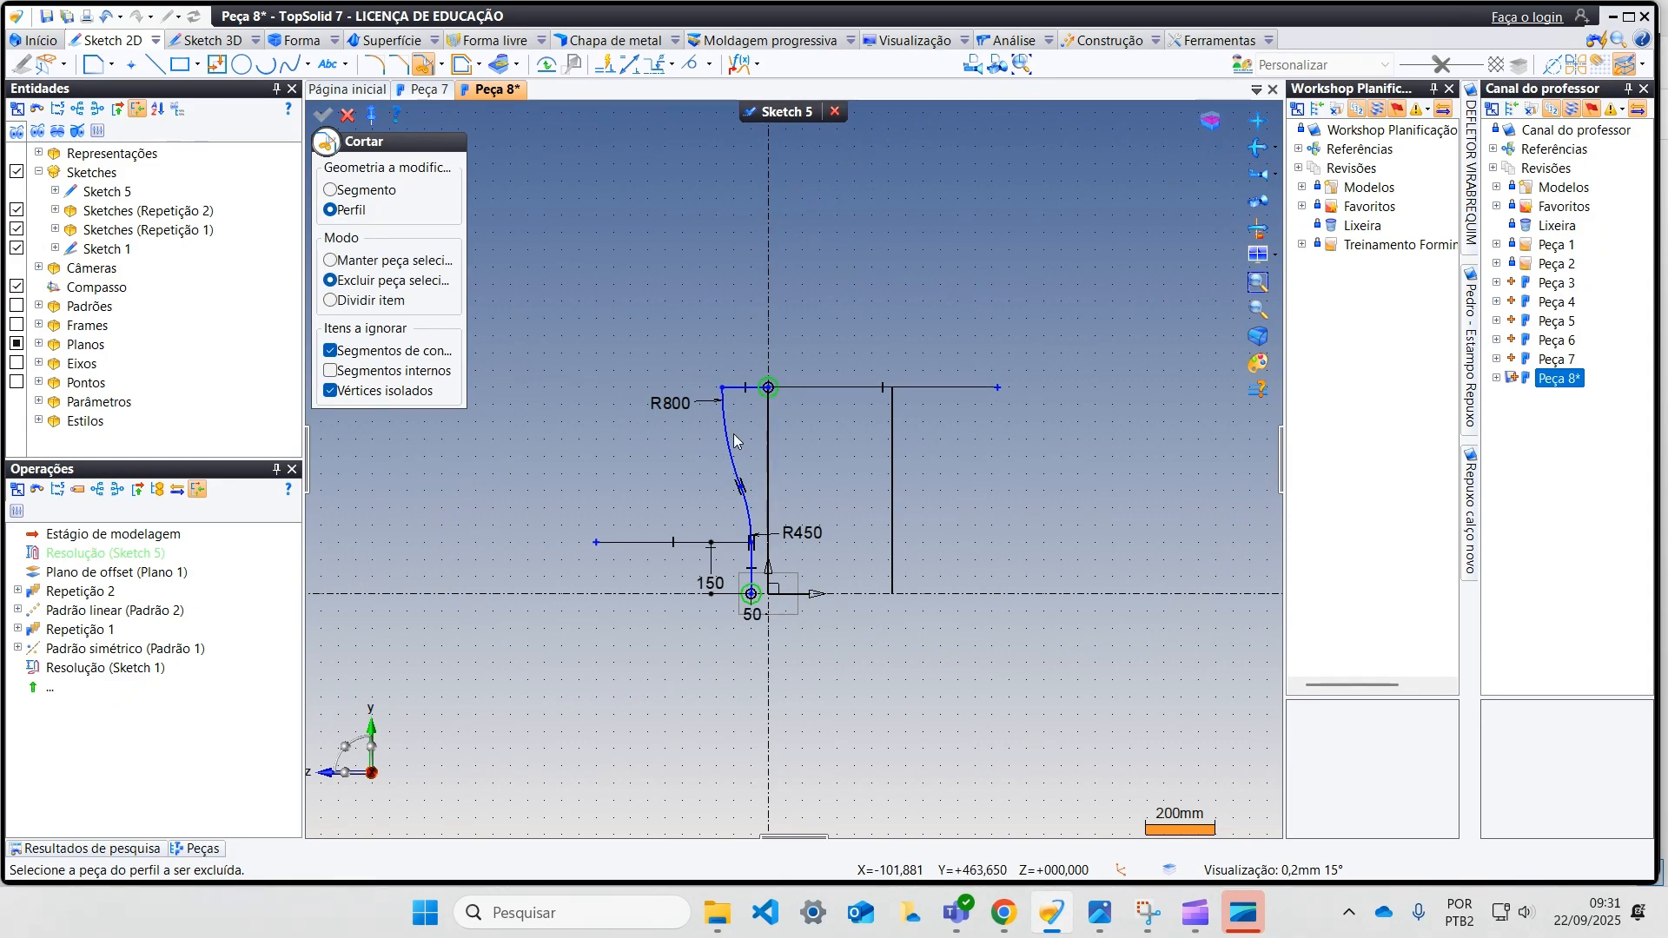
left_click(350, 119)
Step: Convert the upper horizontal segment of the side profile to construction geometry and finish the sketch
scroll(815, 427, "up", 3)
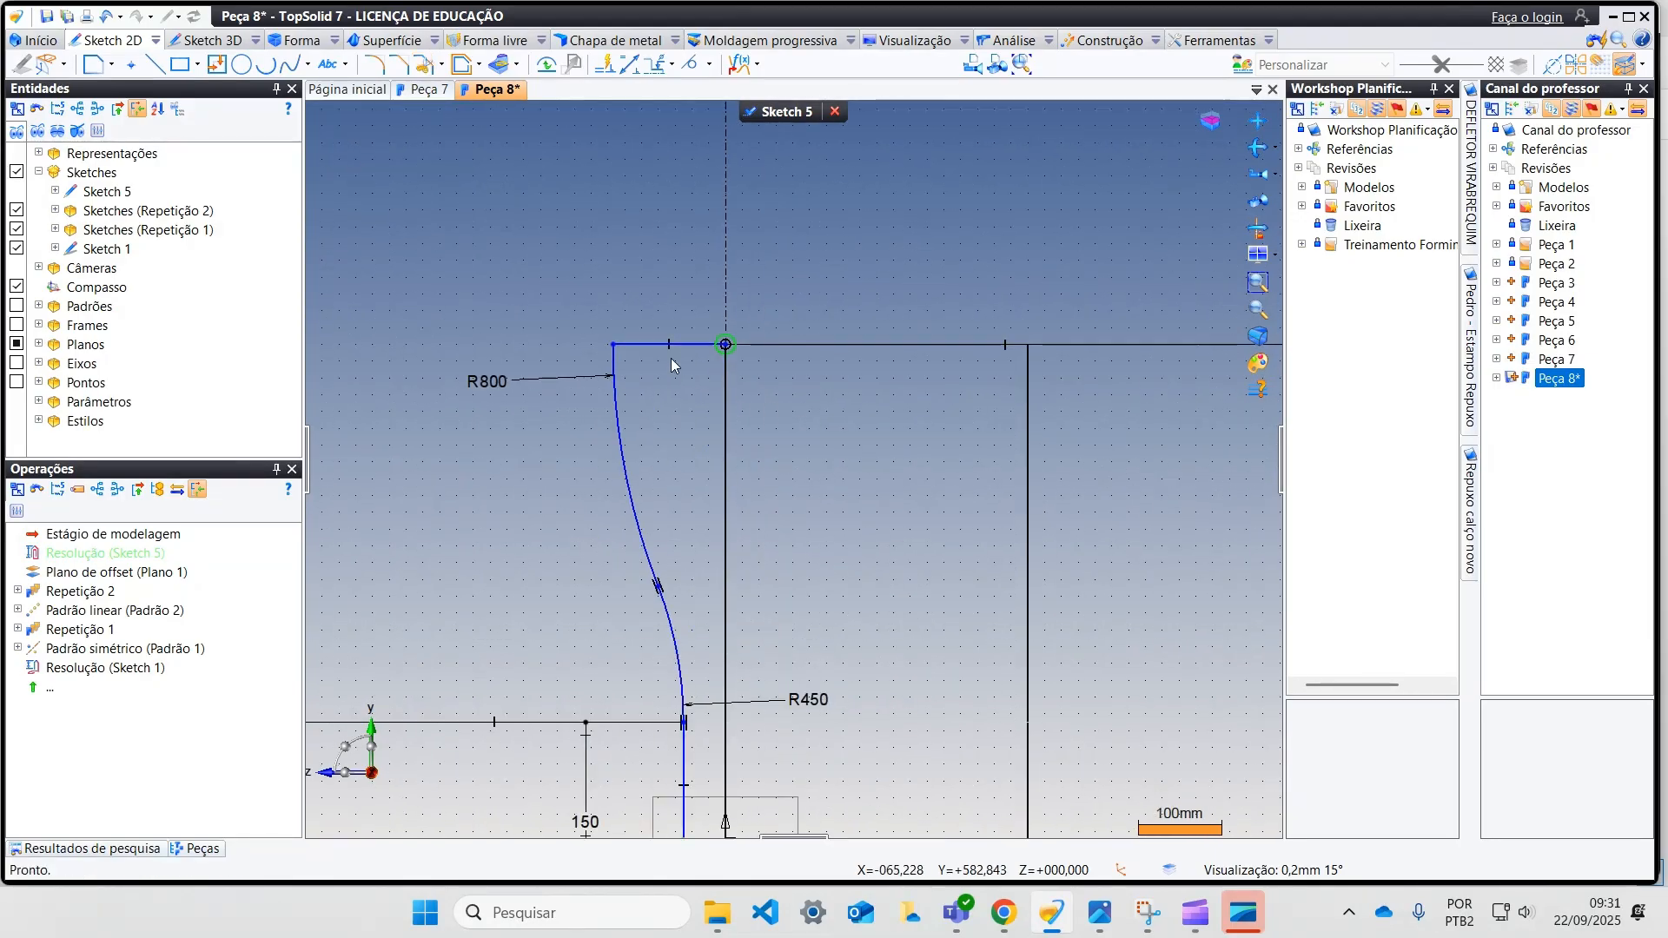
right_click(696, 346)
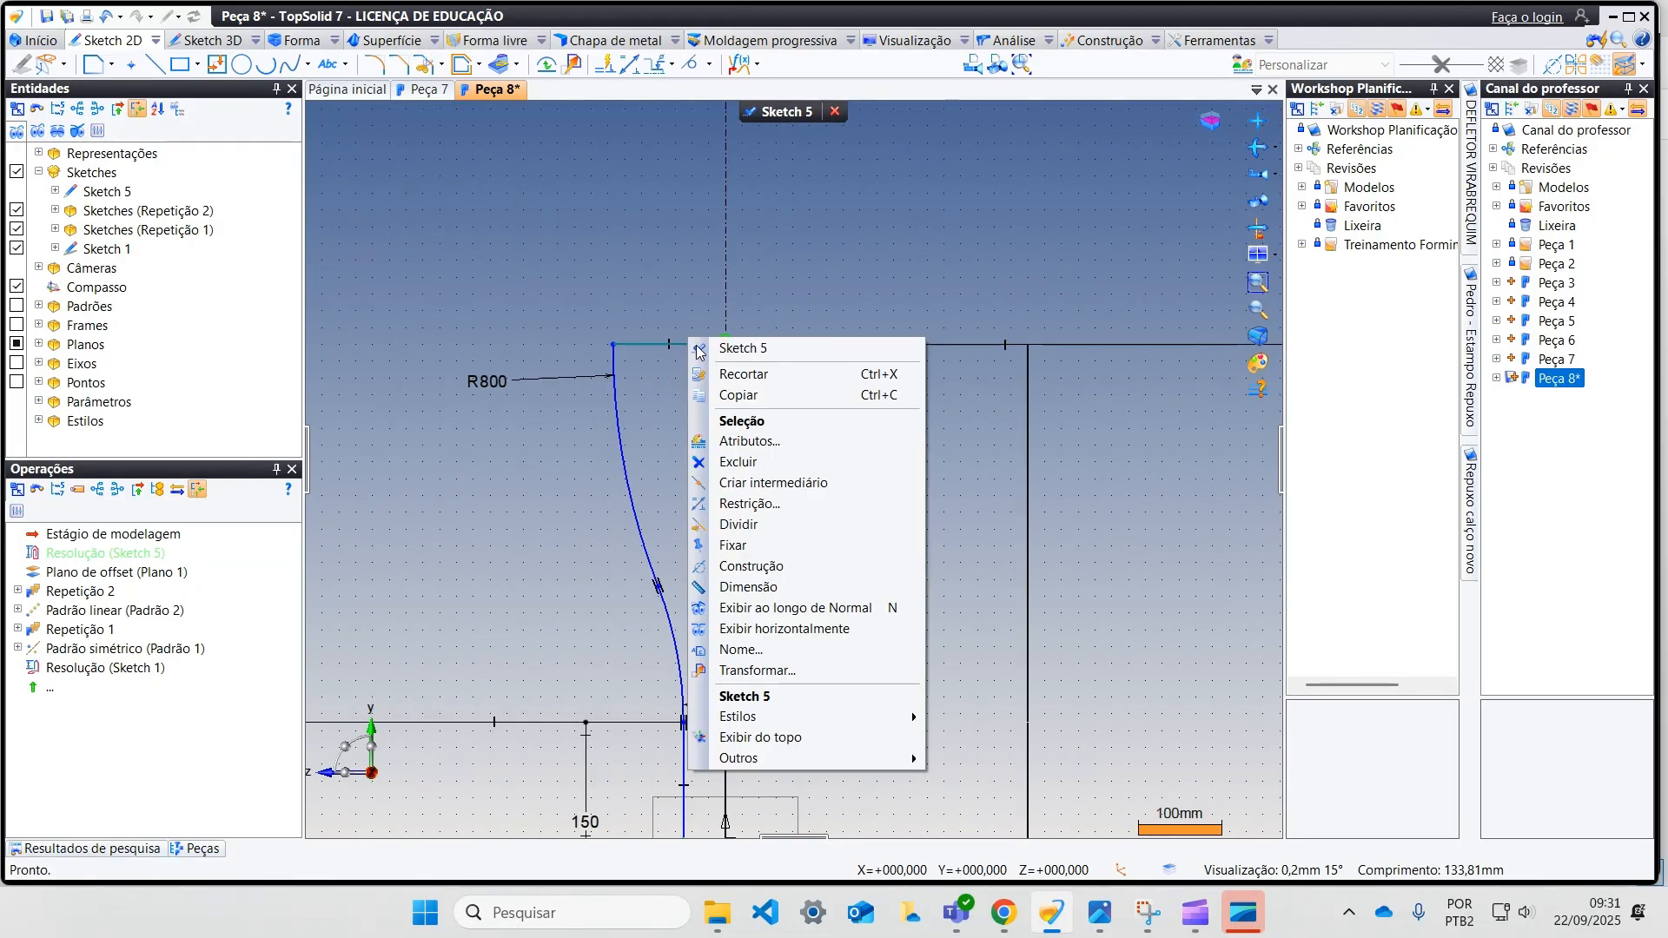
left_click(785, 559)
scroll(786, 521, "down", 3)
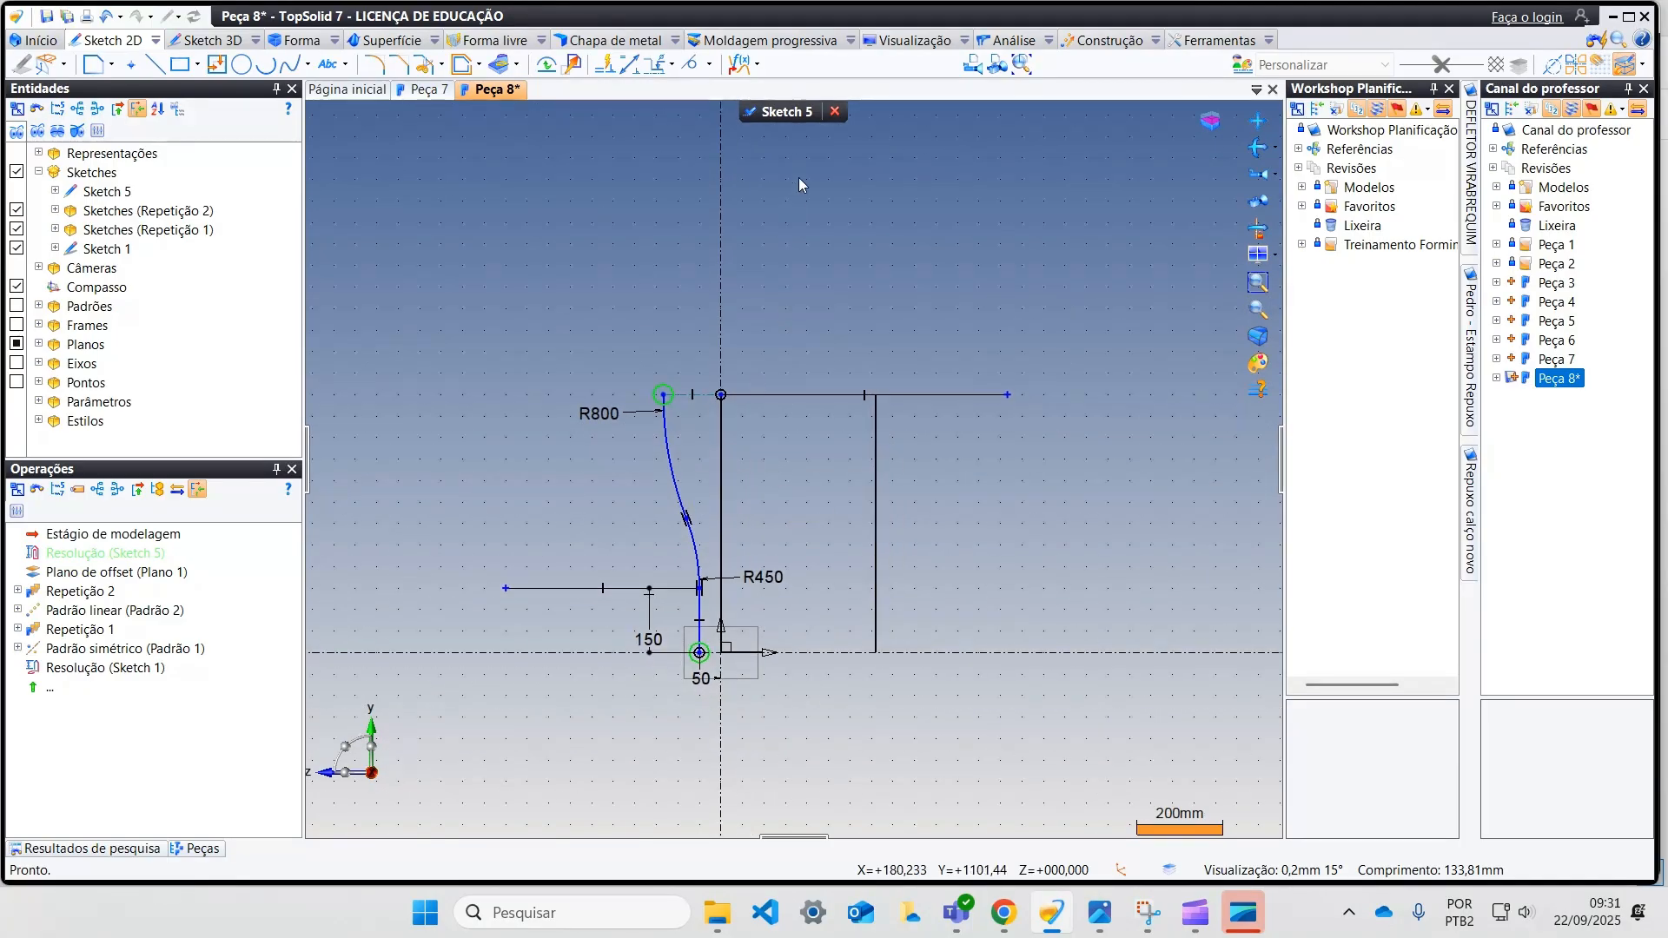
left_click(784, 112)
Step: Repeat the side profile with a linear pattern of two instances over a total distance of 360 mm along the negative X axis
mouse_move(826, 419)
middle_mouse_down()
mouse_move(726, 484)
mouse_move(718, 495)
mouse_move(801, 448)
mouse_move(703, 560)
middle_mouse_up()
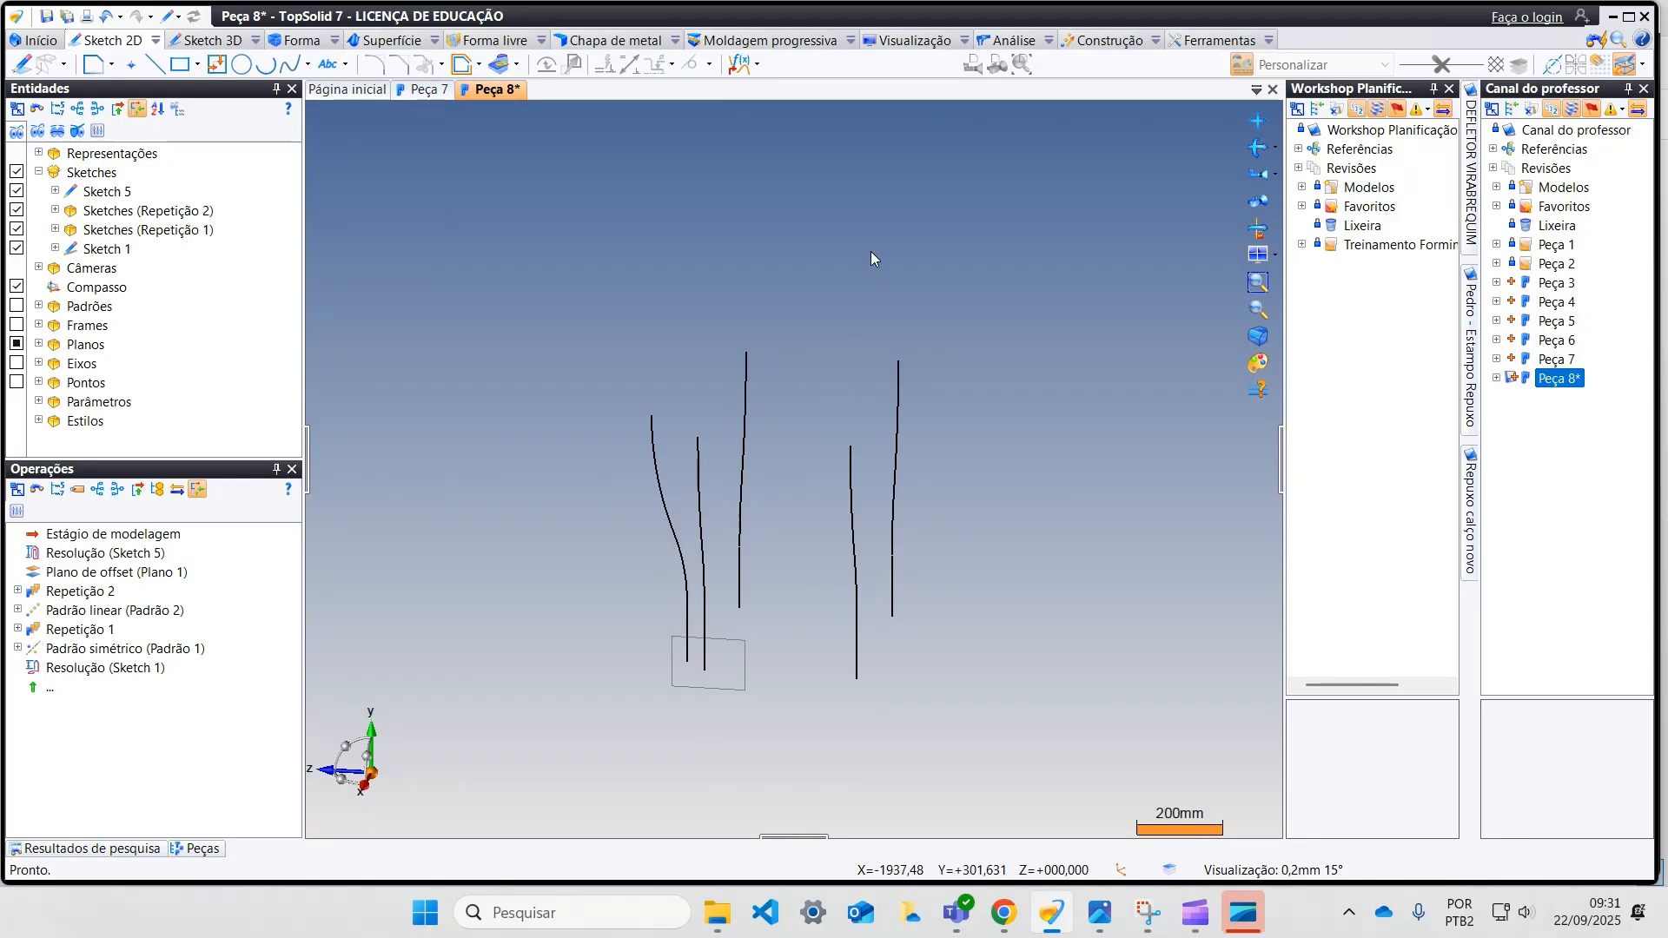
left_click(1101, 40)
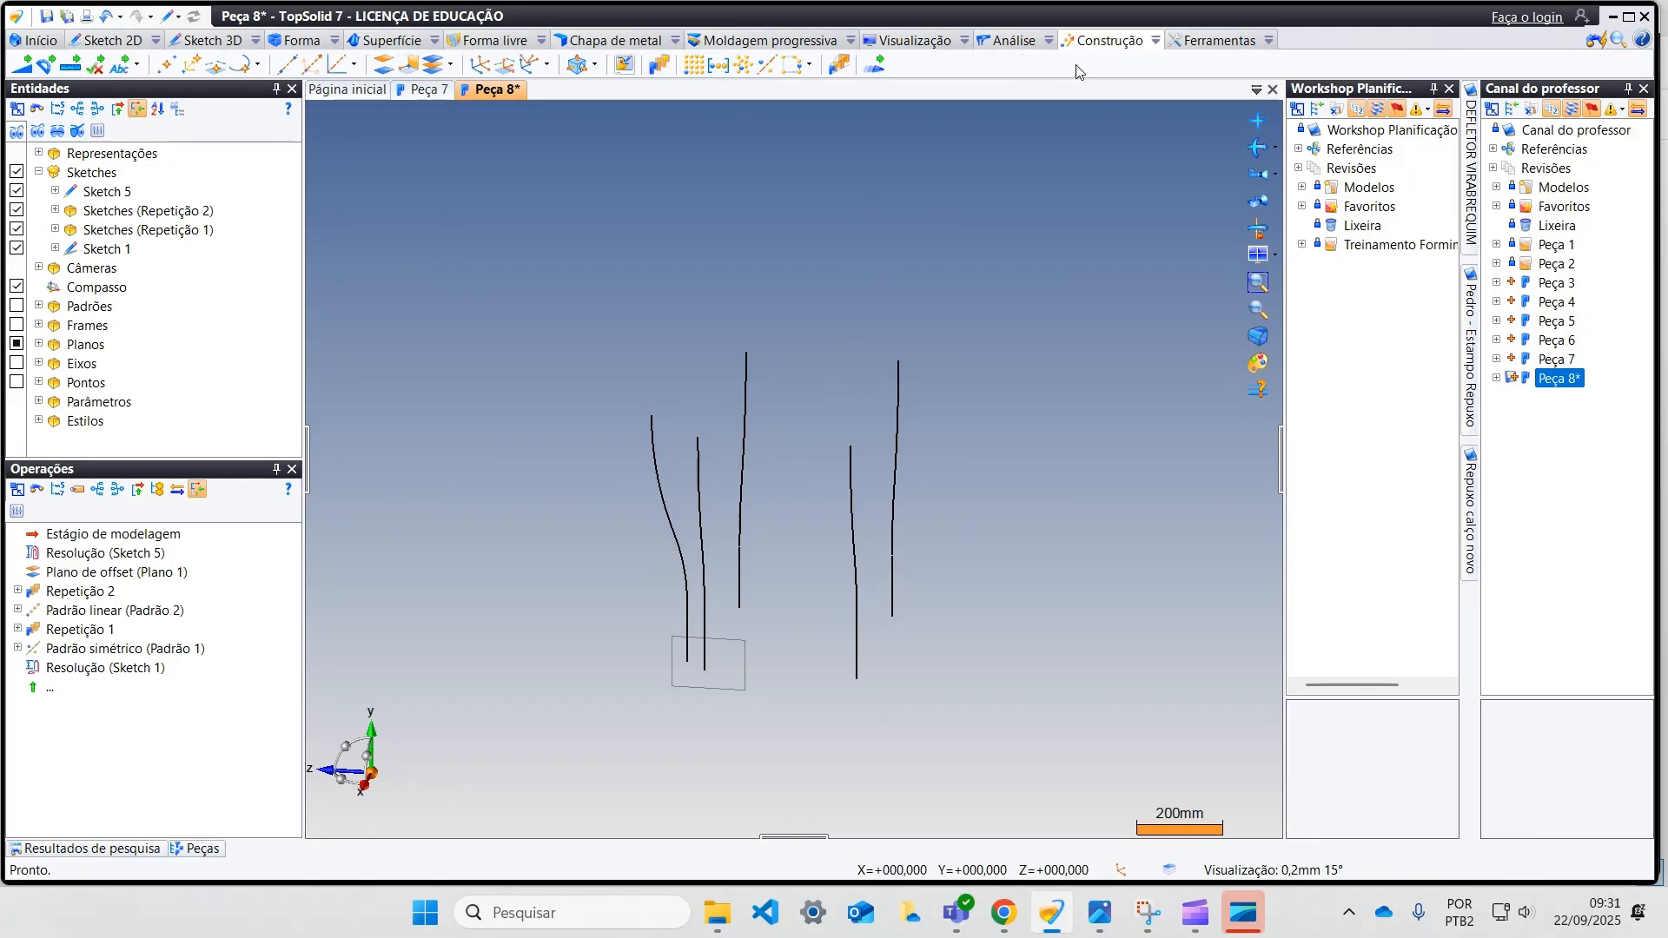
left_click(660, 66)
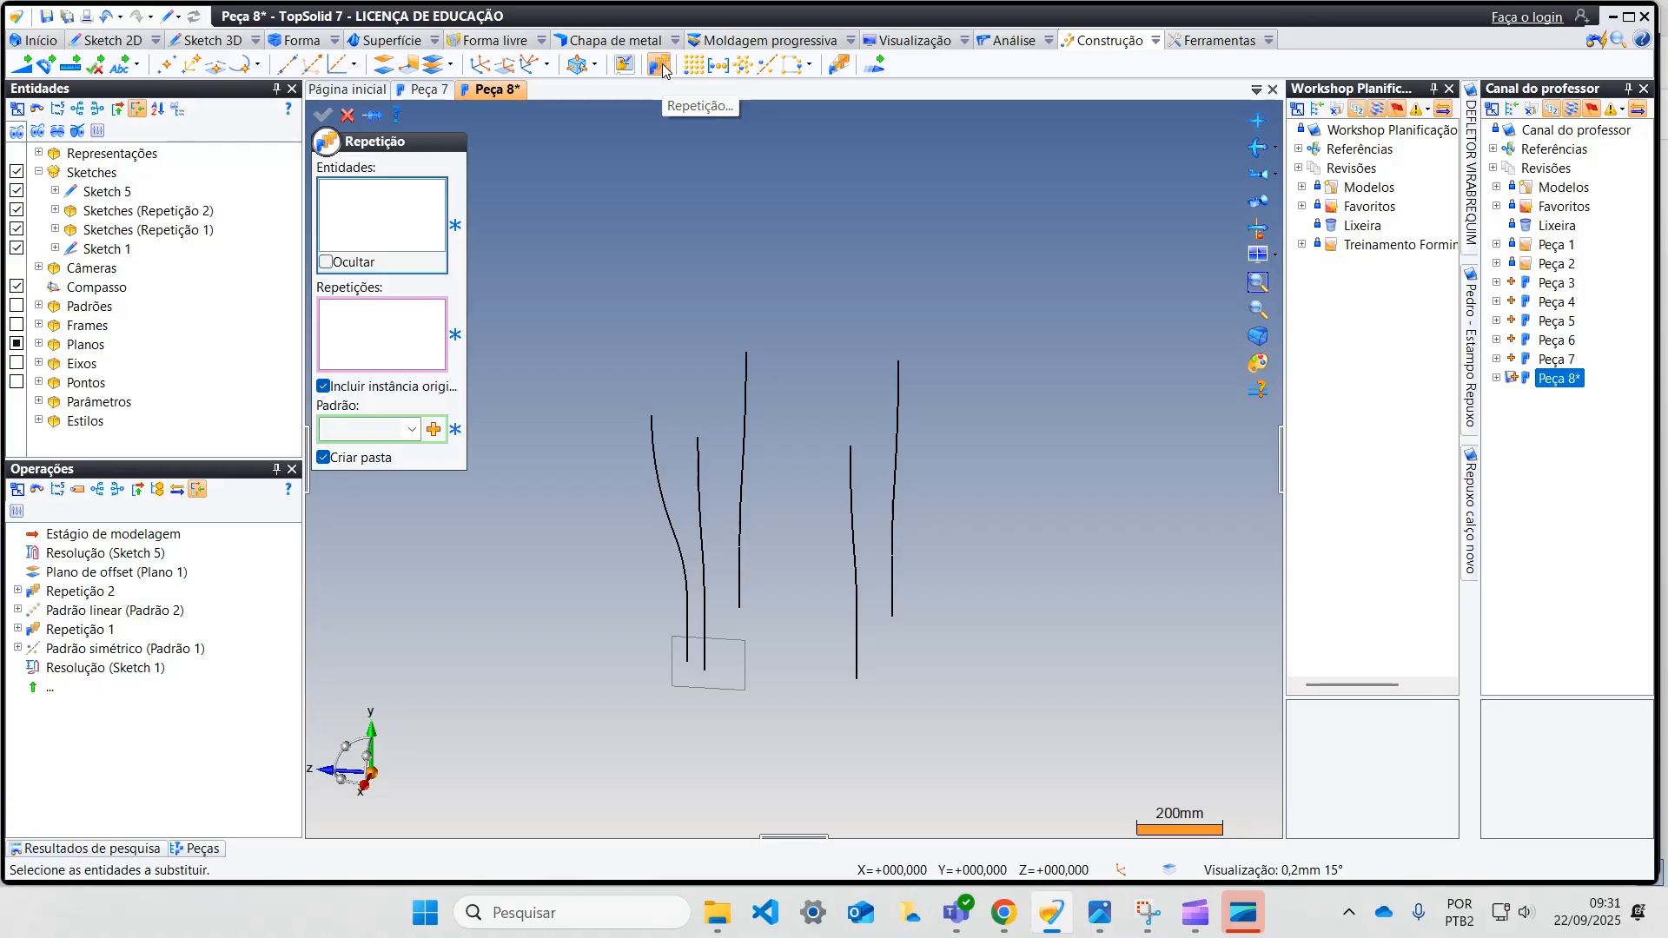
left_click(662, 512)
left_click(434, 429)
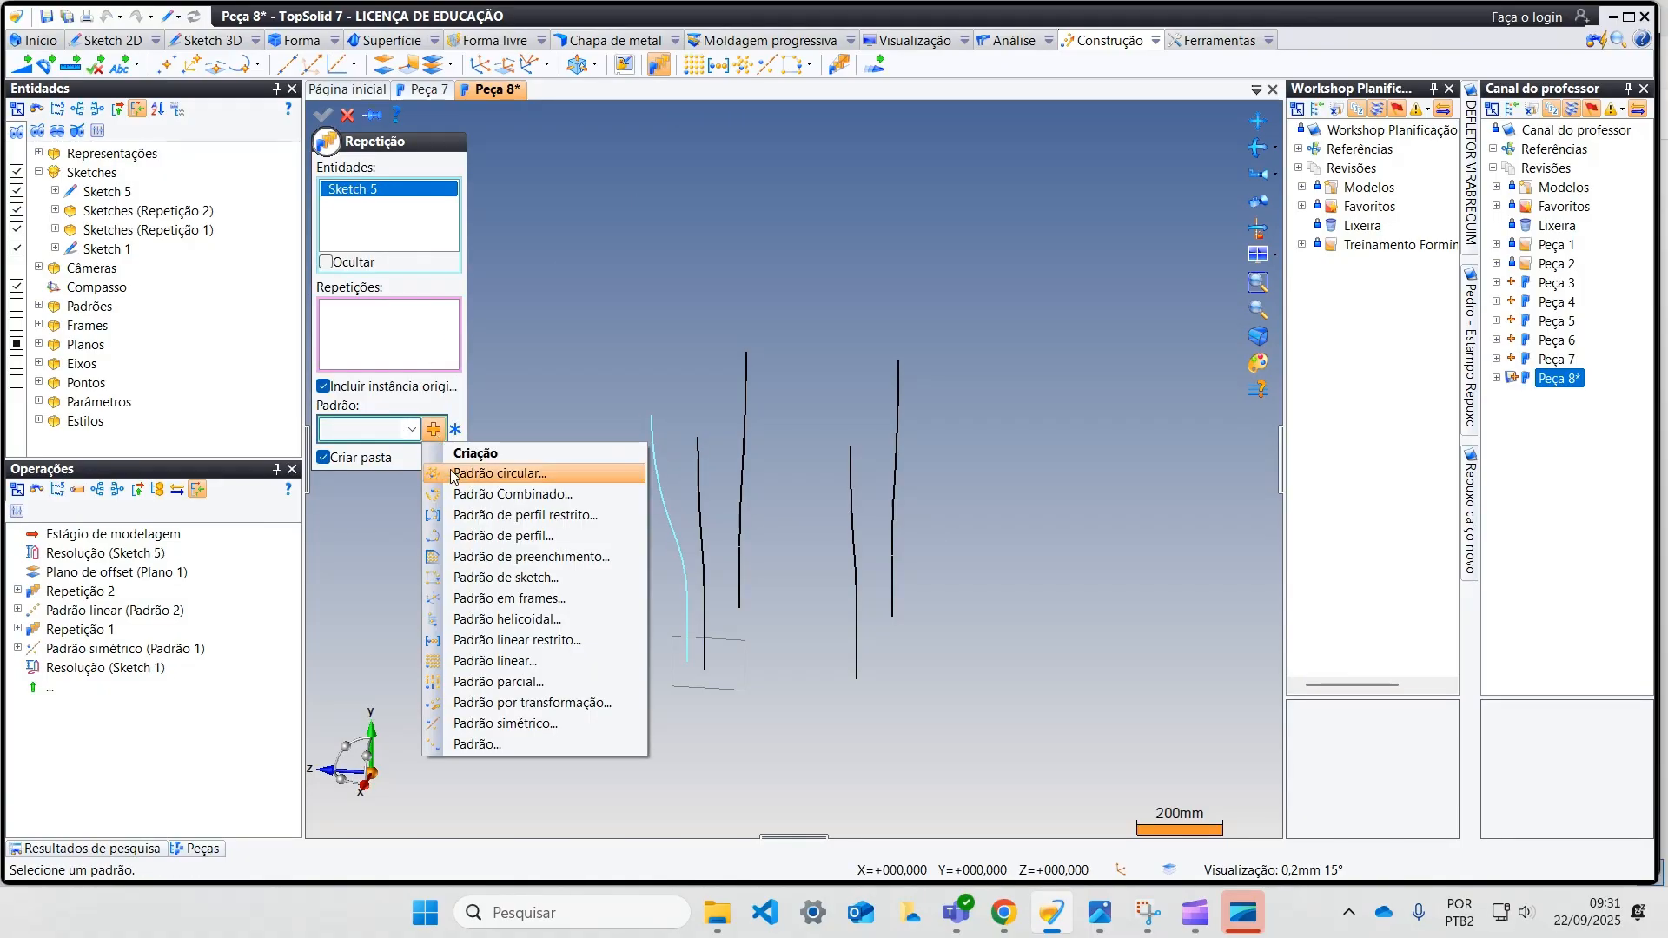
left_click(565, 666)
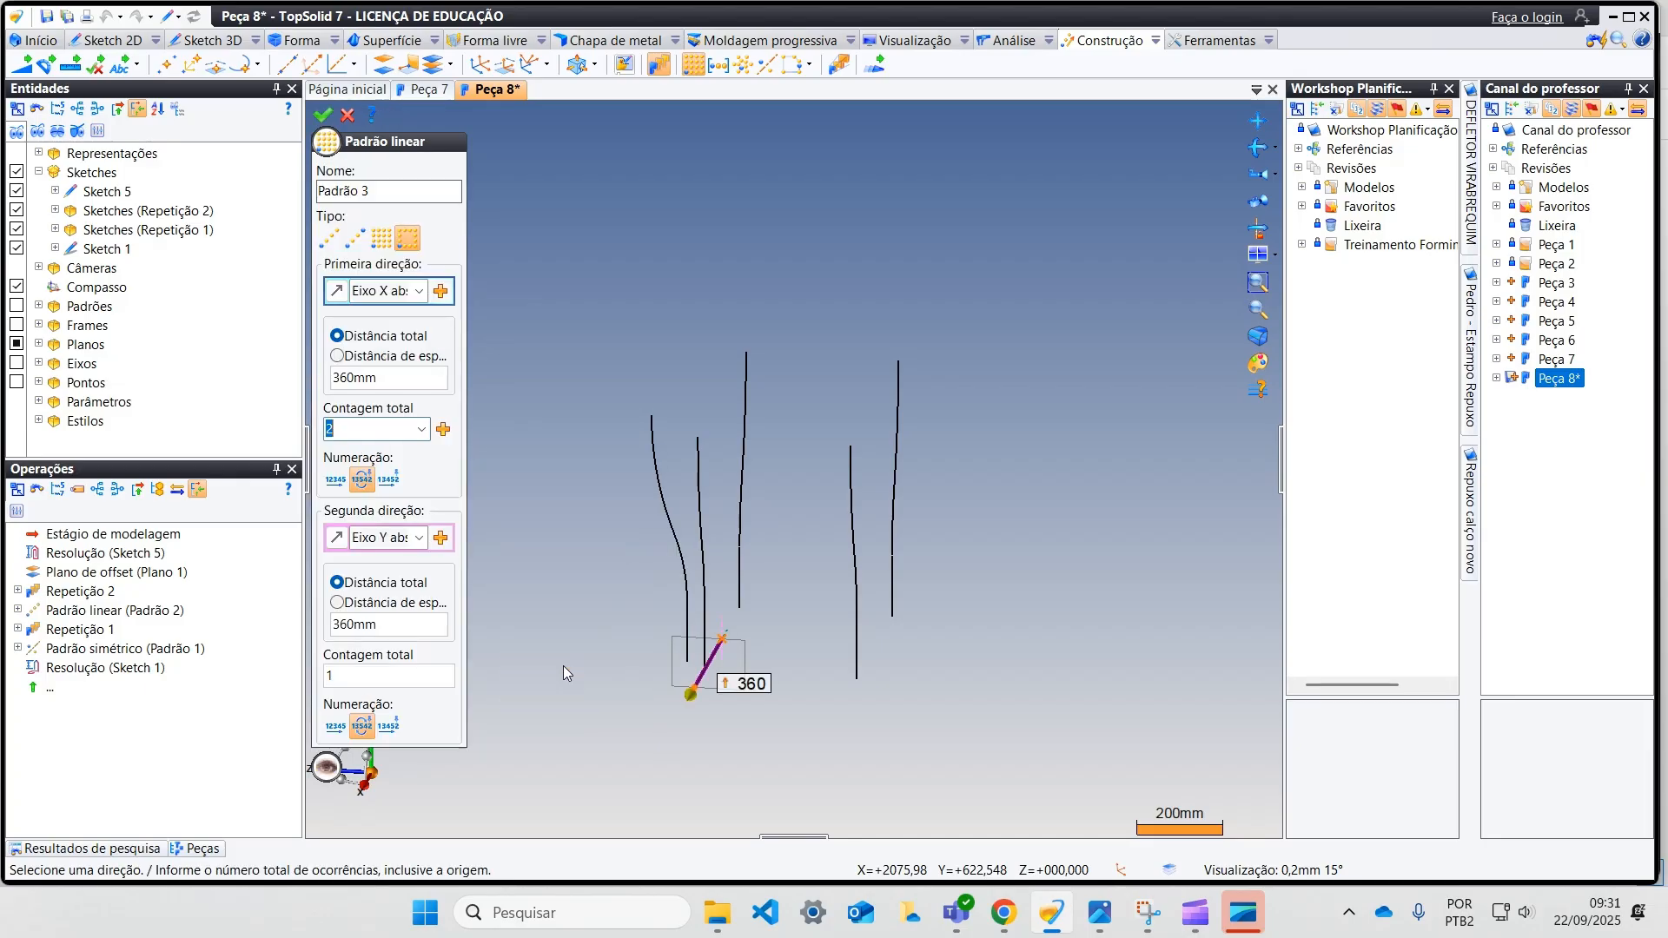
middle_click_drag(600, 776, 647, 711)
left_click(647, 703)
middle_click_drag(849, 678, 799, 716)
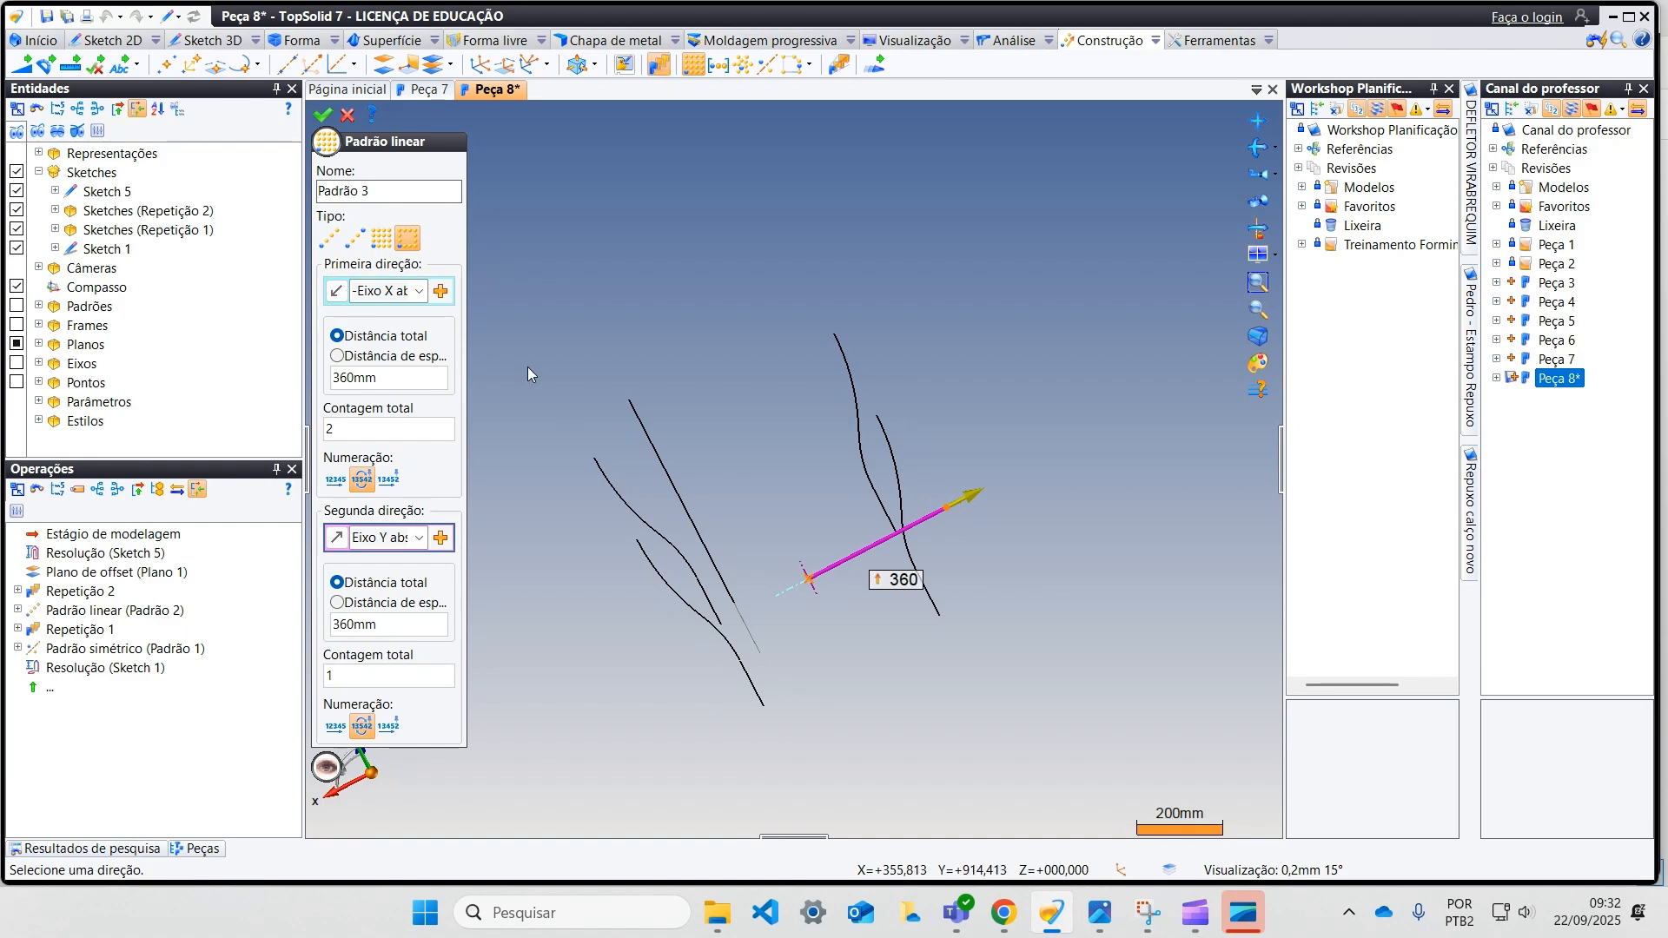
left_click(322, 114)
middle_click_drag(765, 487, 819, 428)
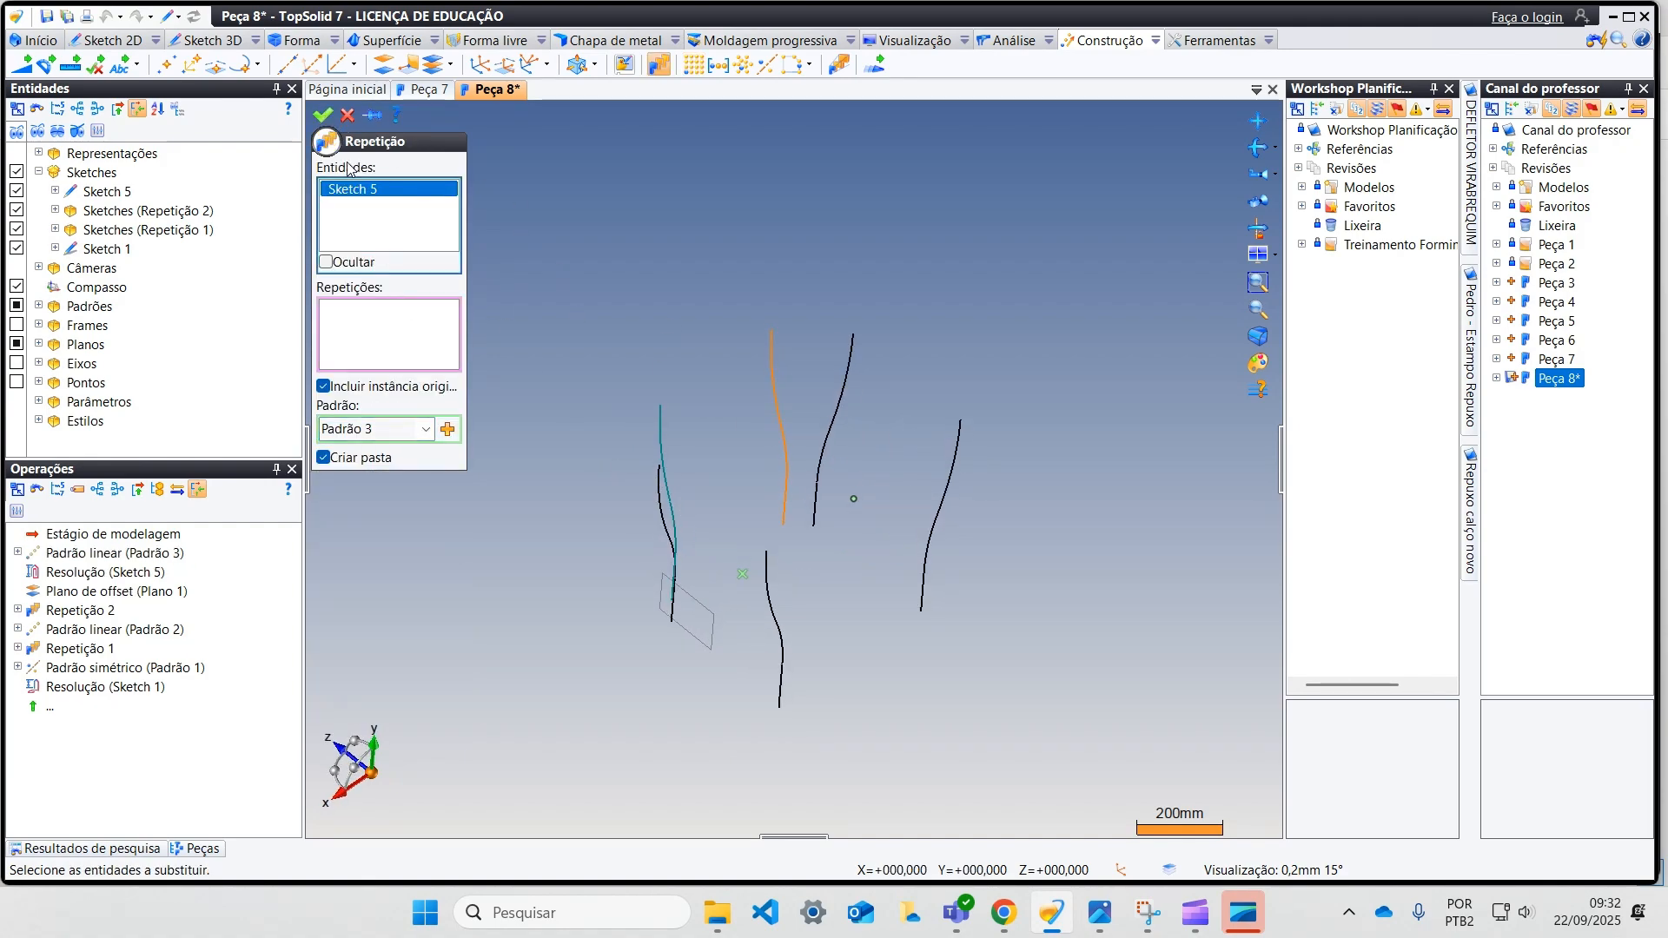
left_click(323, 114)
Step: Set up a repetition of both side profiles using a symmetry pattern, with the absolute XY plane as the reference plane
middle_click_drag(582, 530, 611, 363)
mouse_move(662, 416)
middle_mouse_down()
mouse_move(721, 439)
mouse_move(808, 279)
middle_mouse_up()
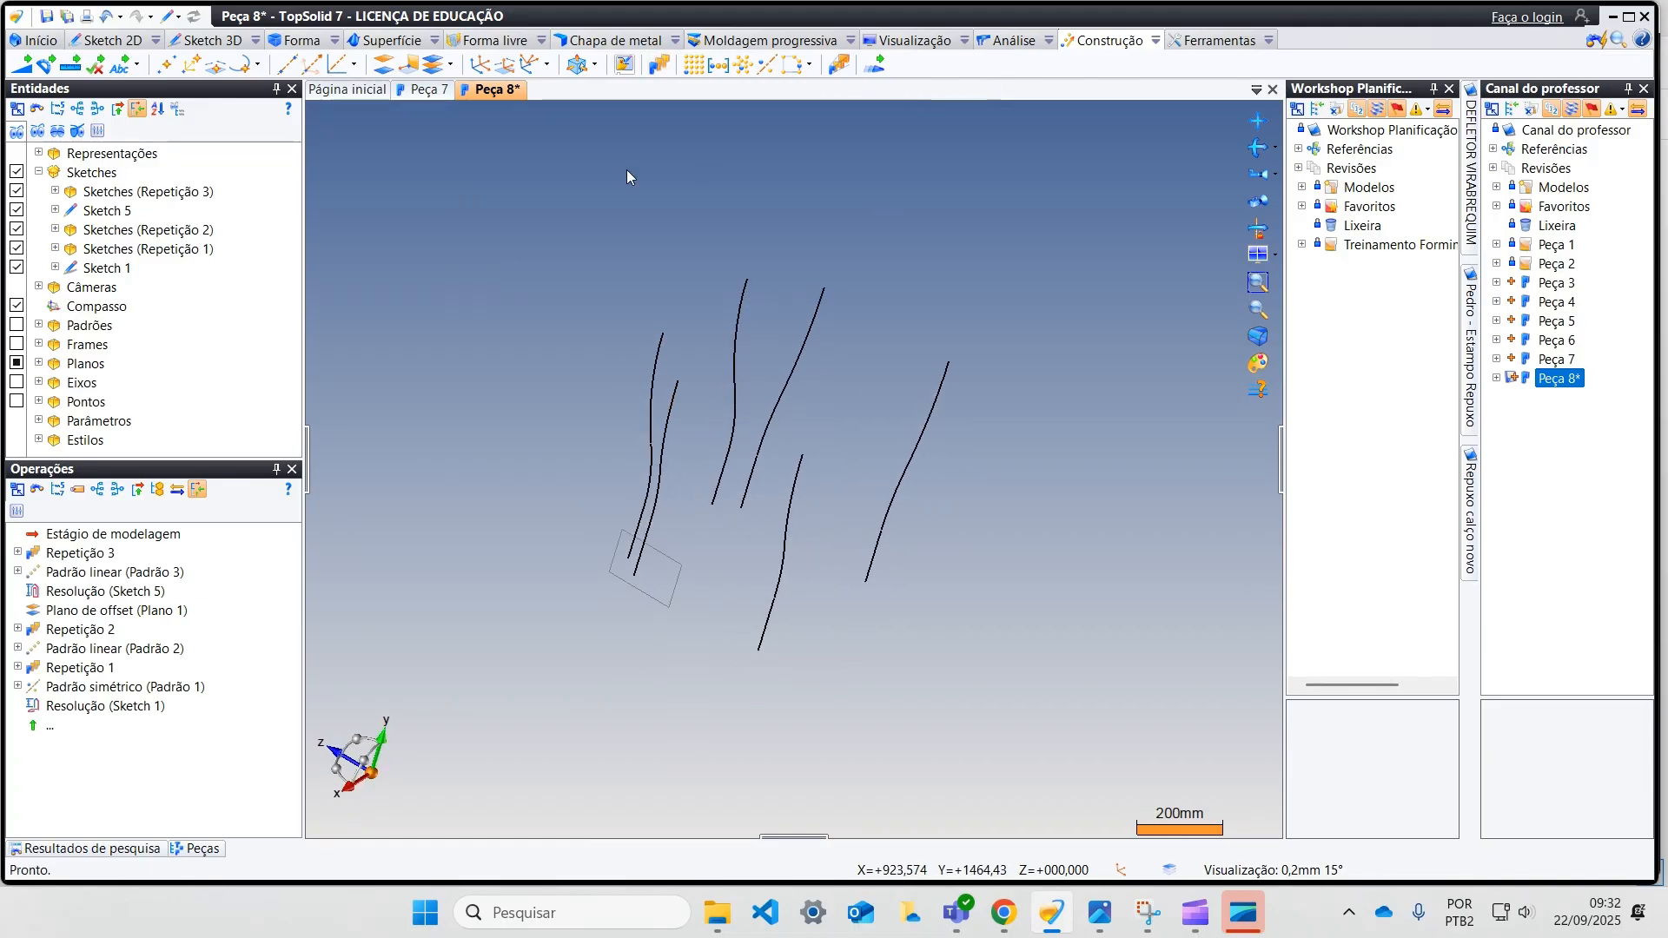
left_click(662, 65)
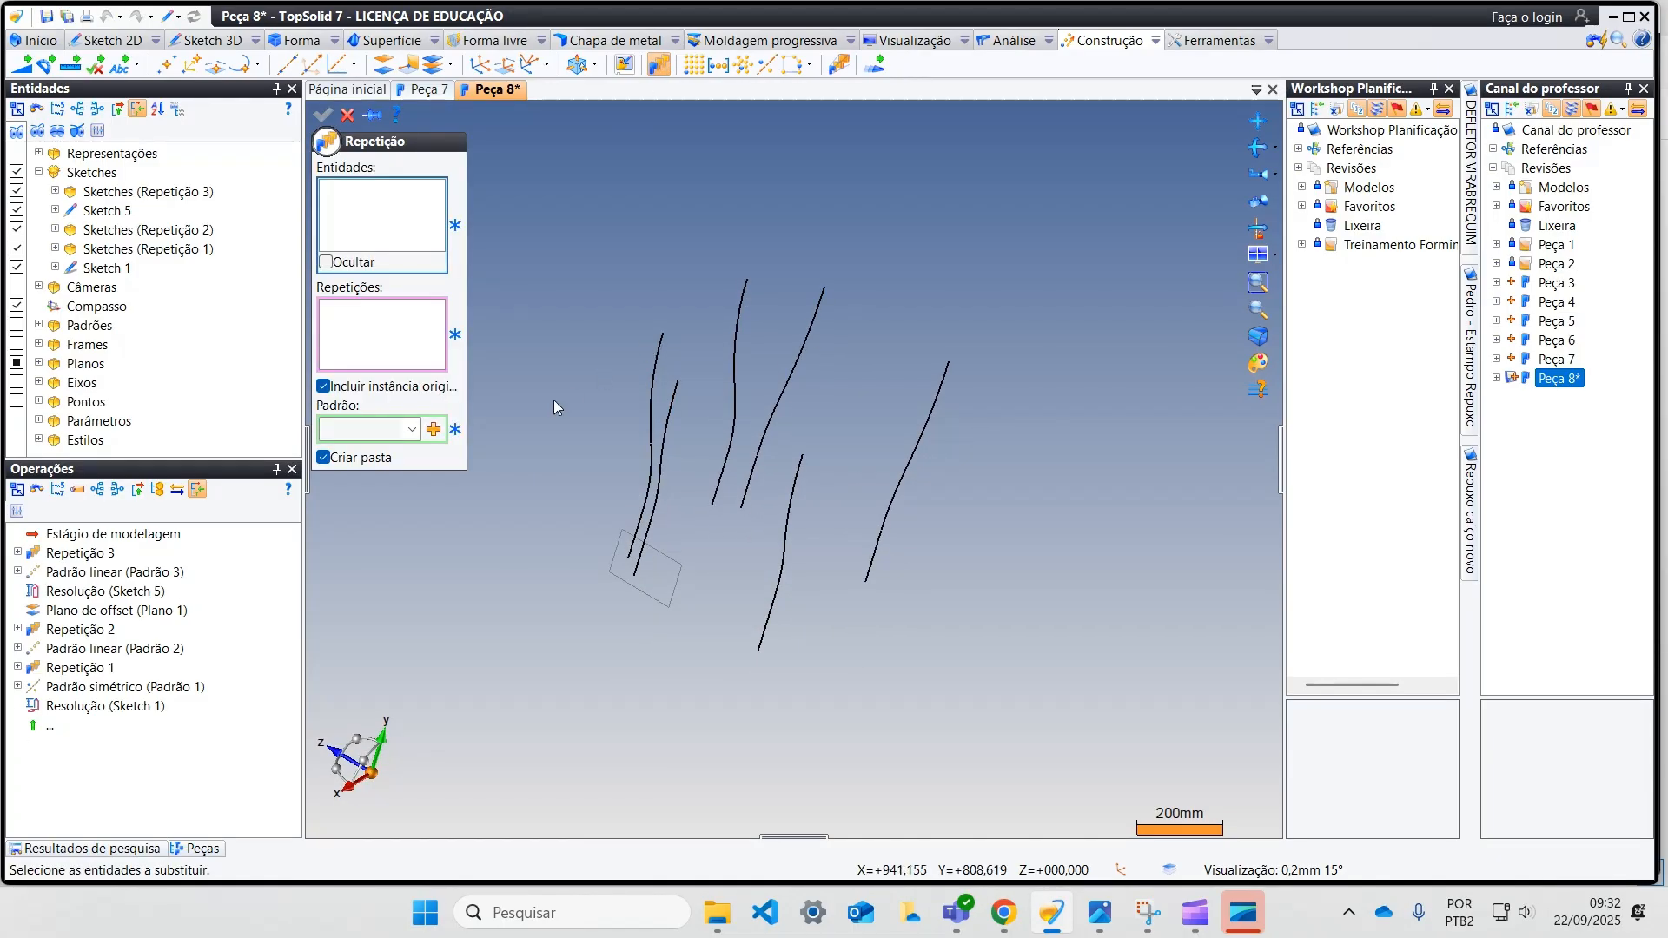
left_click(655, 368)
left_click(735, 329)
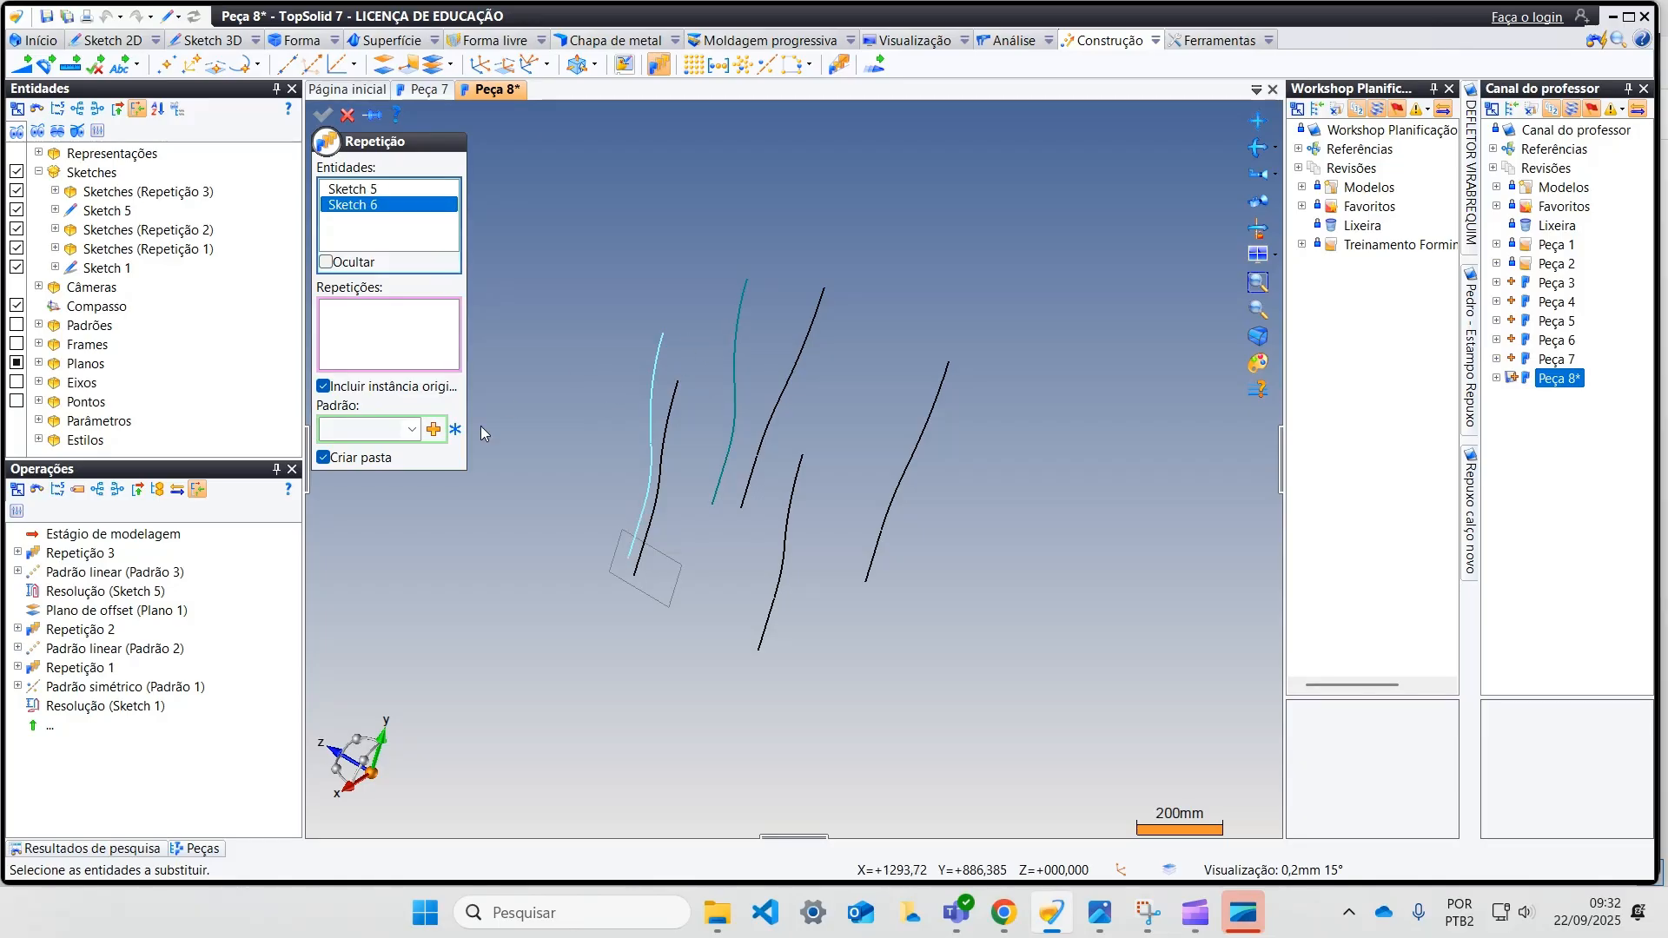
left_click(433, 429)
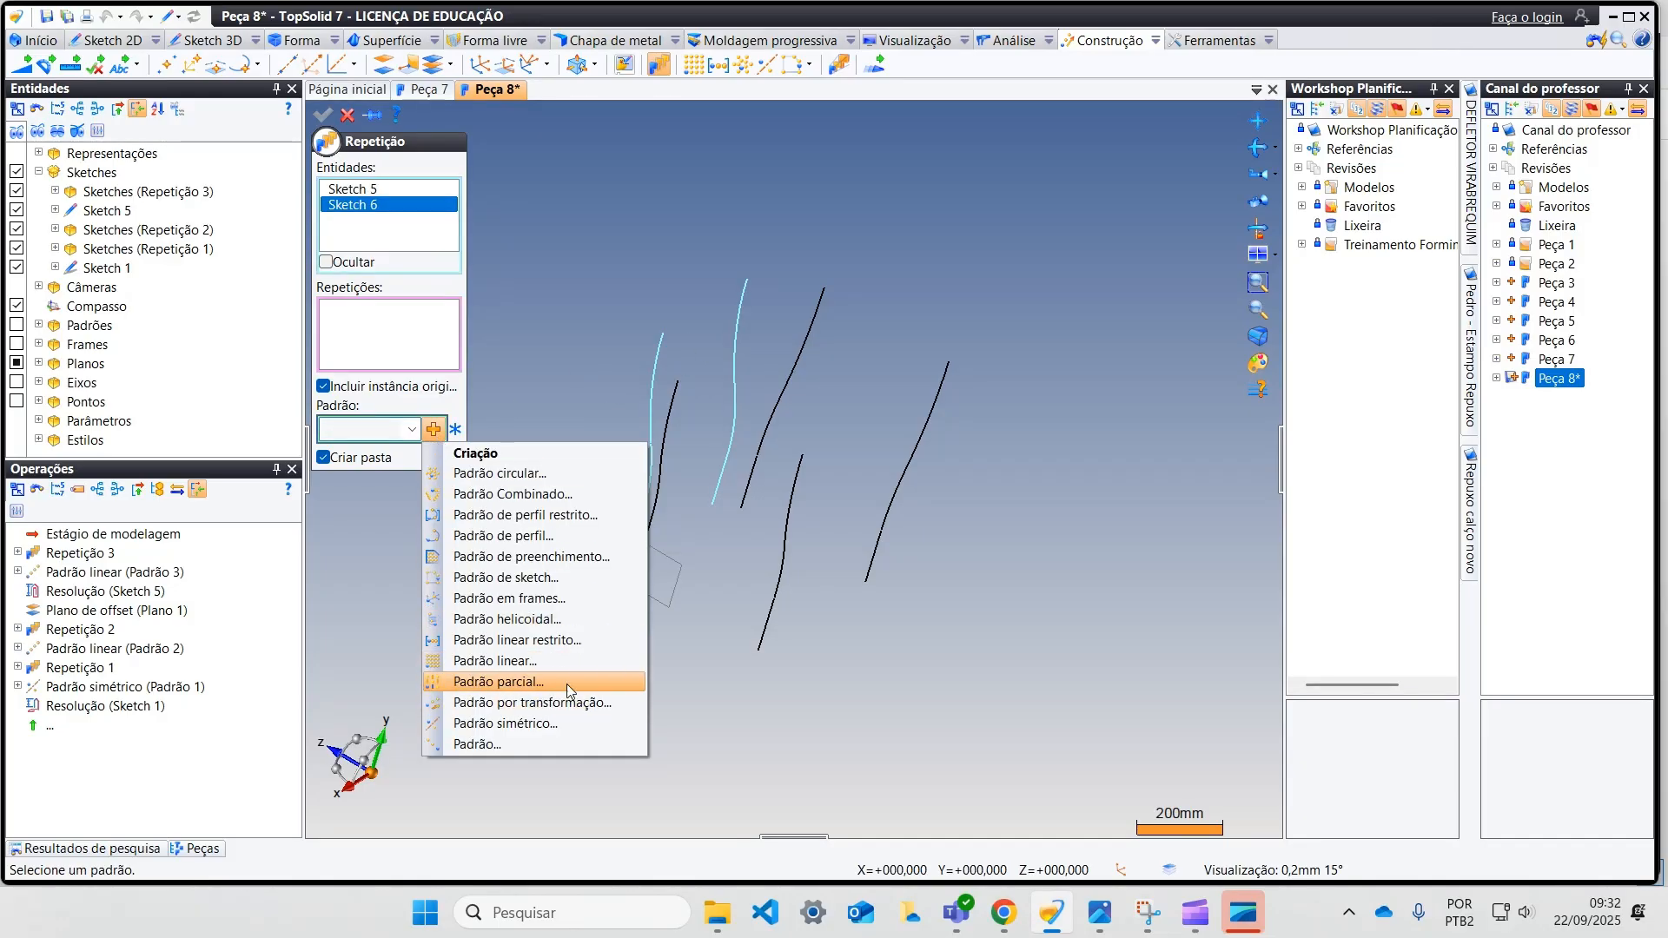
left_click(570, 722)
mouse_move(417, 675)
middle_mouse_down()
mouse_move(477, 652)
mouse_move(453, 641)
middle_mouse_up()
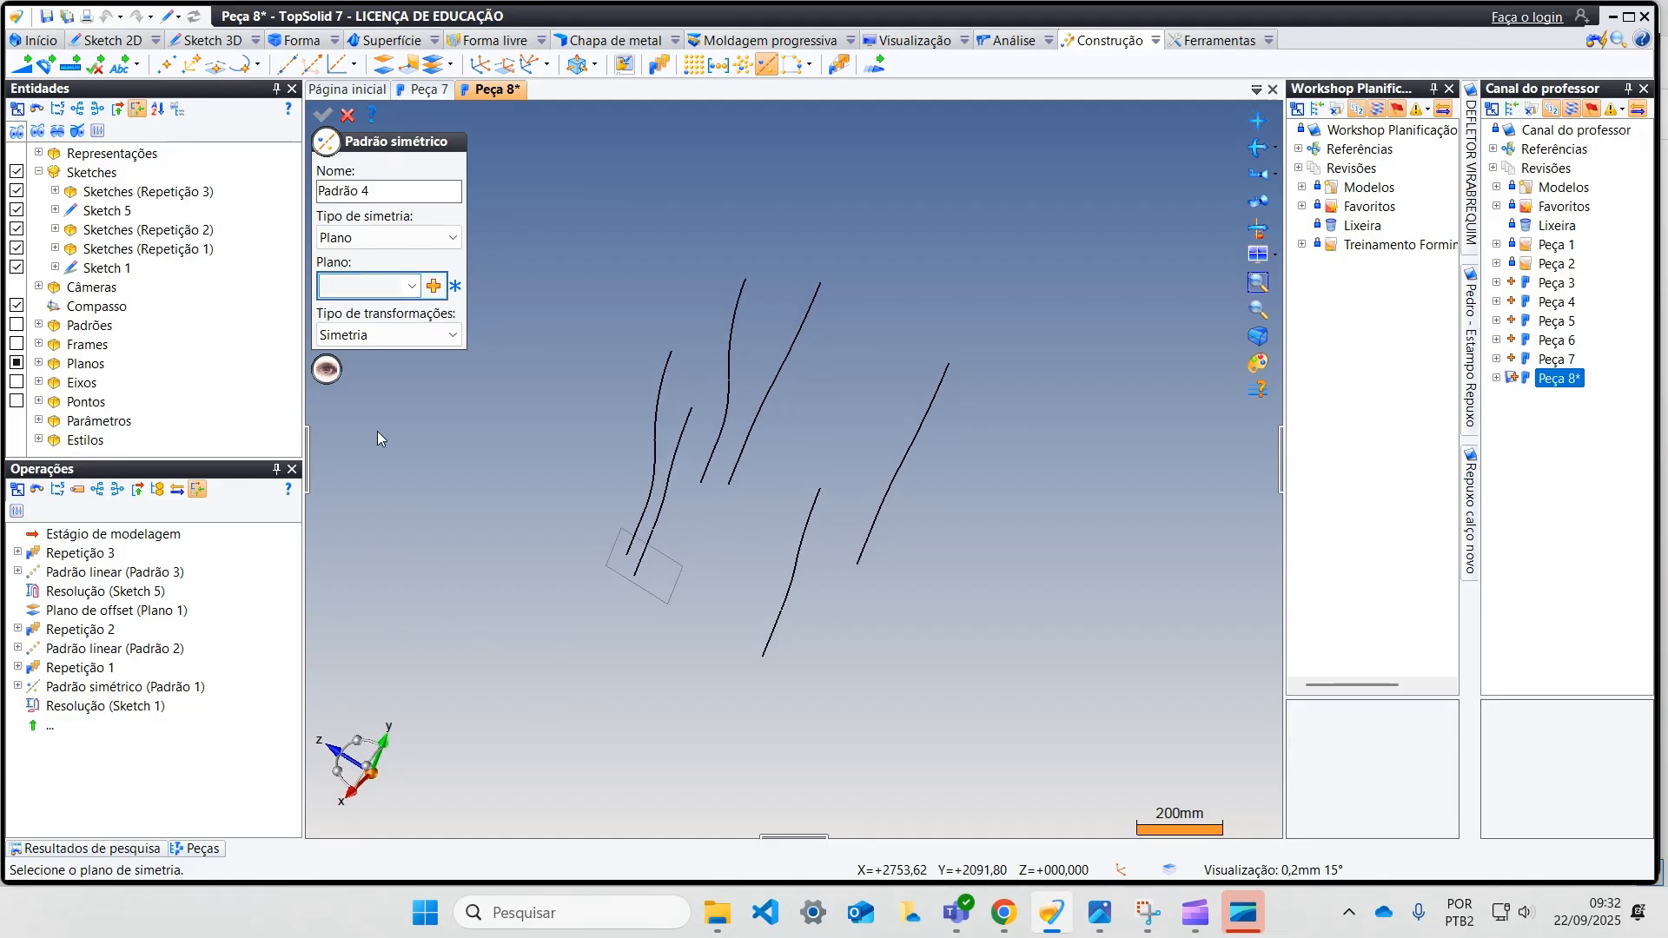
left_click(413, 287)
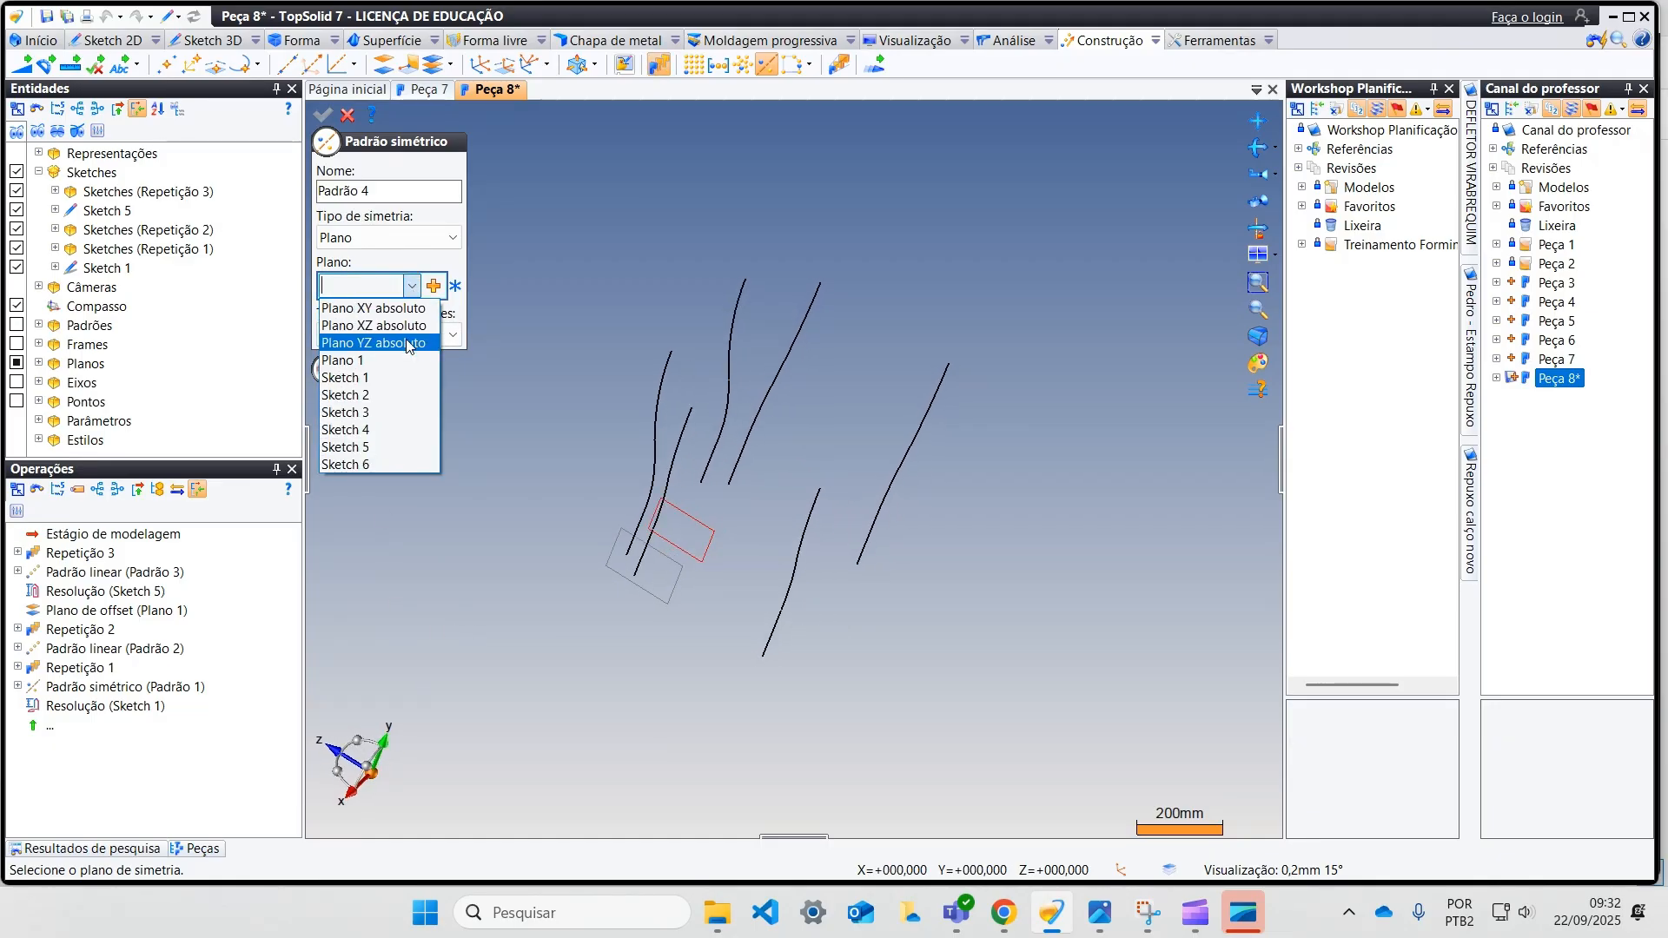
left_click(382, 308)
middle_click_drag(606, 548, 614, 566)
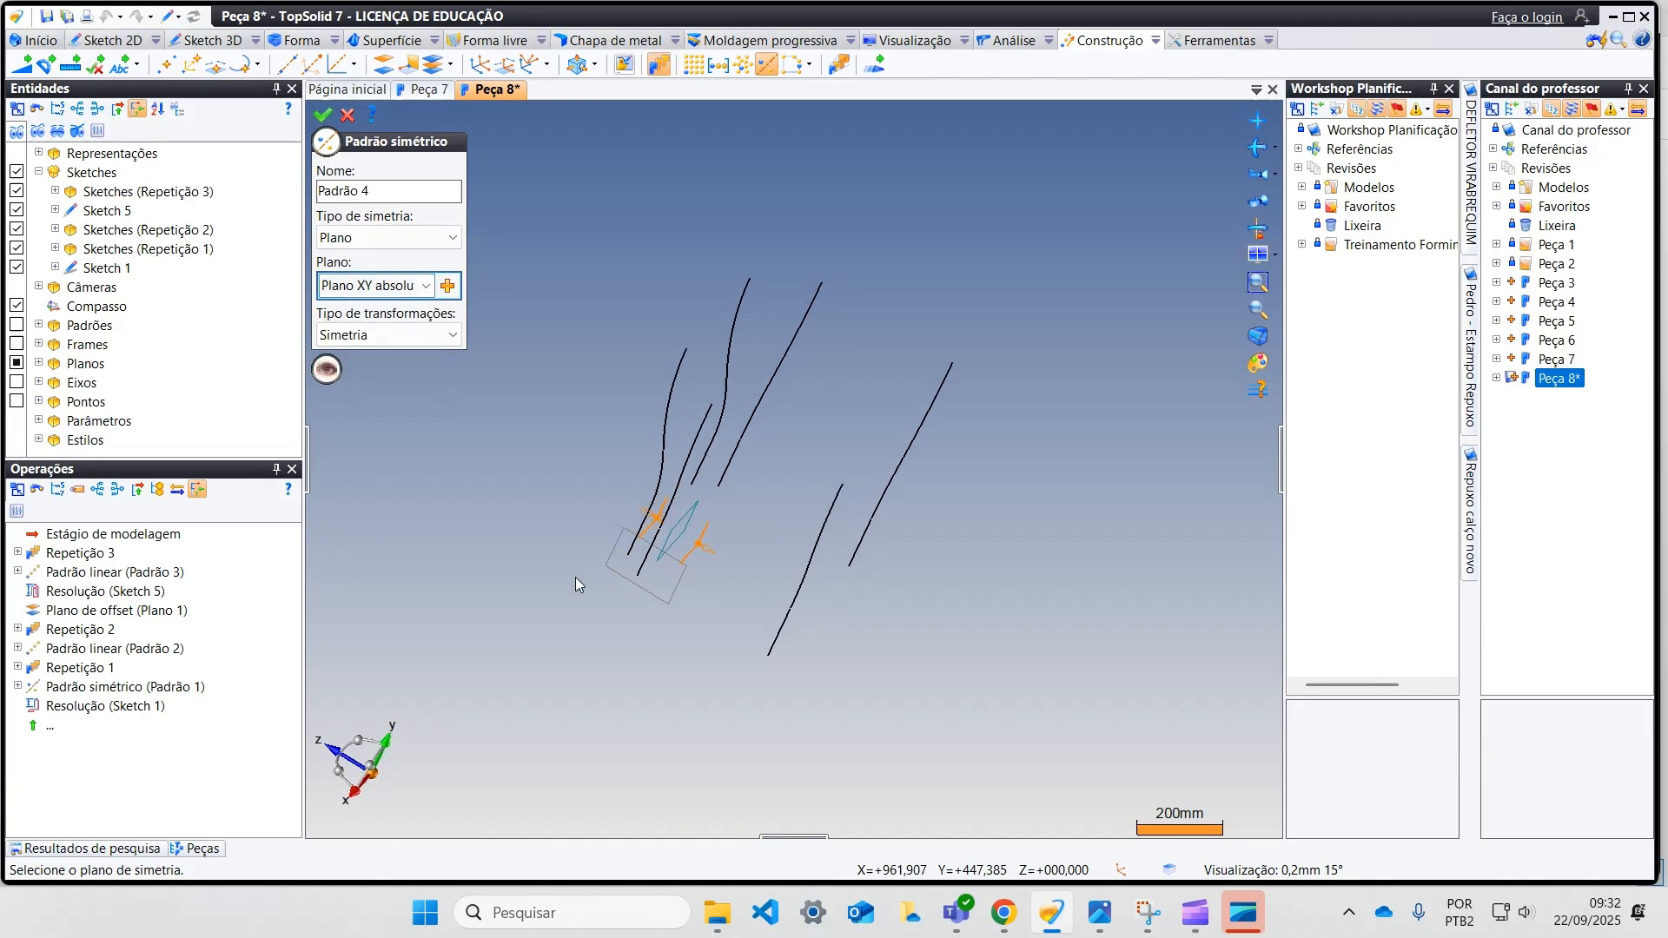
Step: Create a mid-plane between the absolute XY plane and the opposite curve's sketch plane, and mirror both side profiles about it
left_click(447, 286)
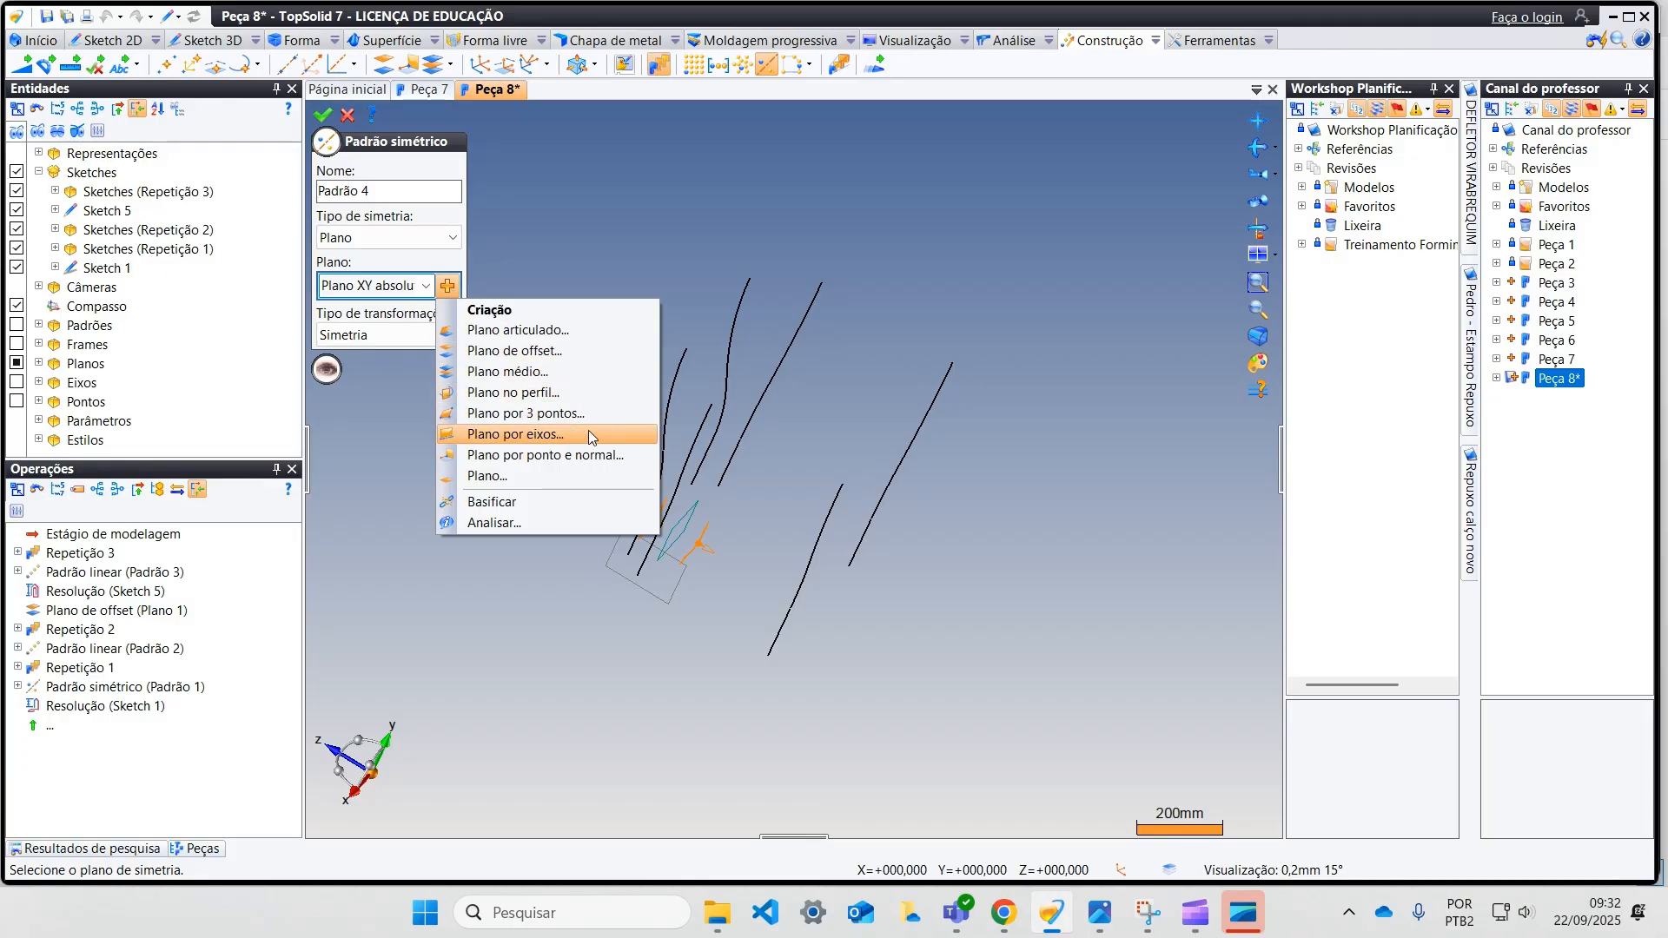
left_click(591, 372)
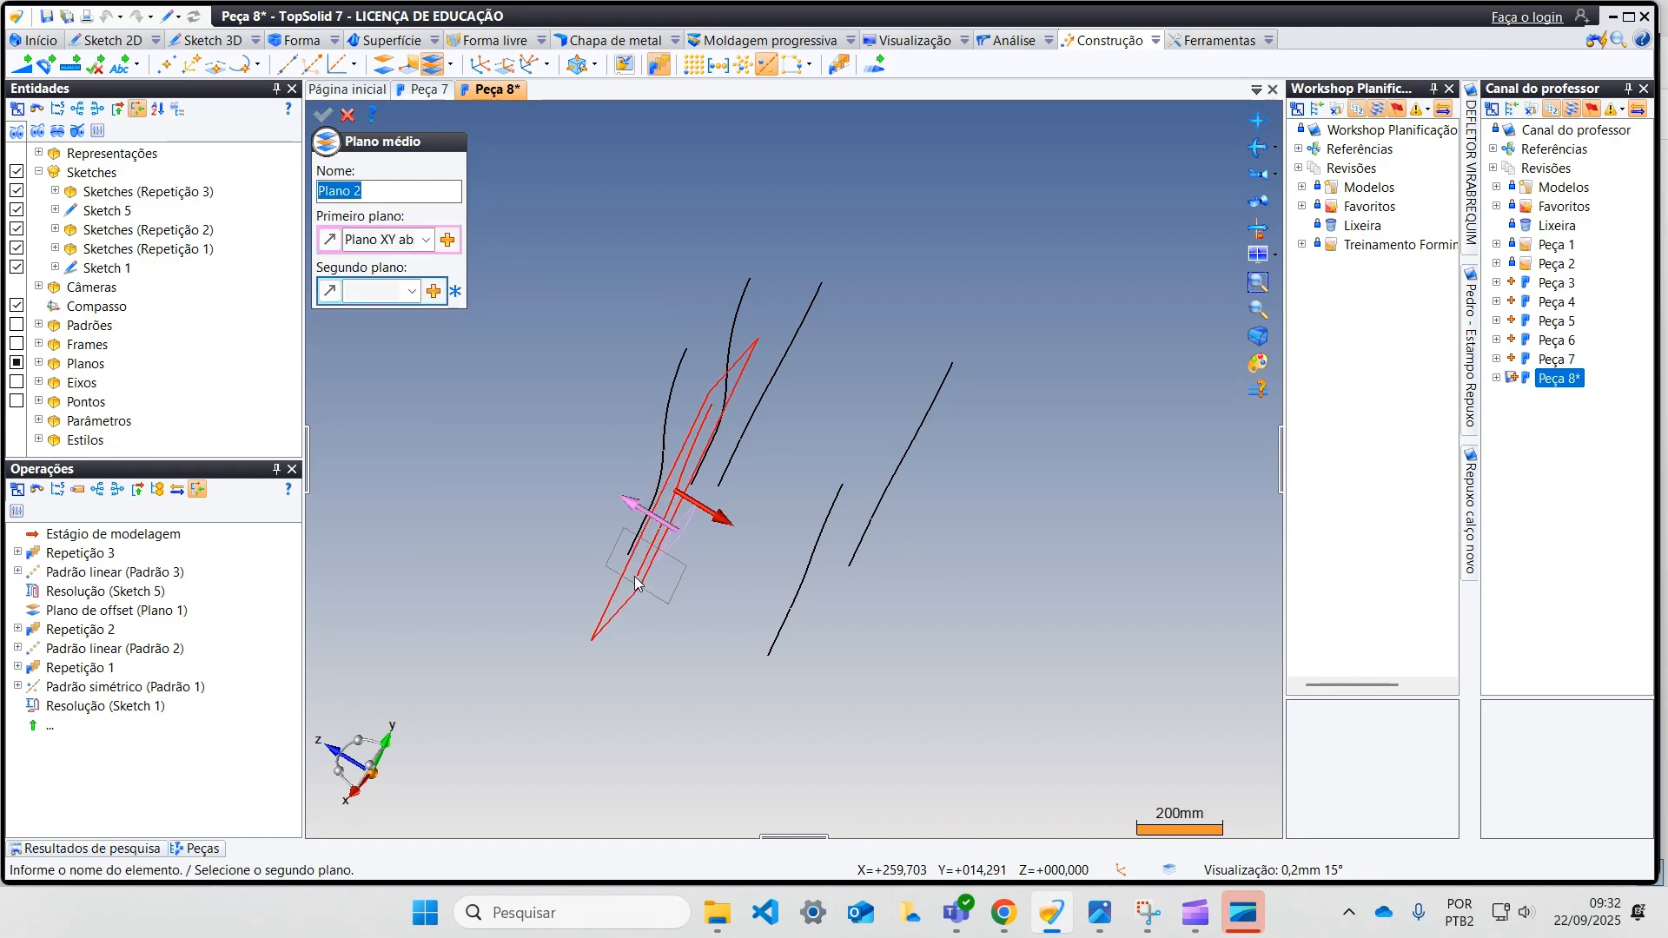
left_click(781, 625)
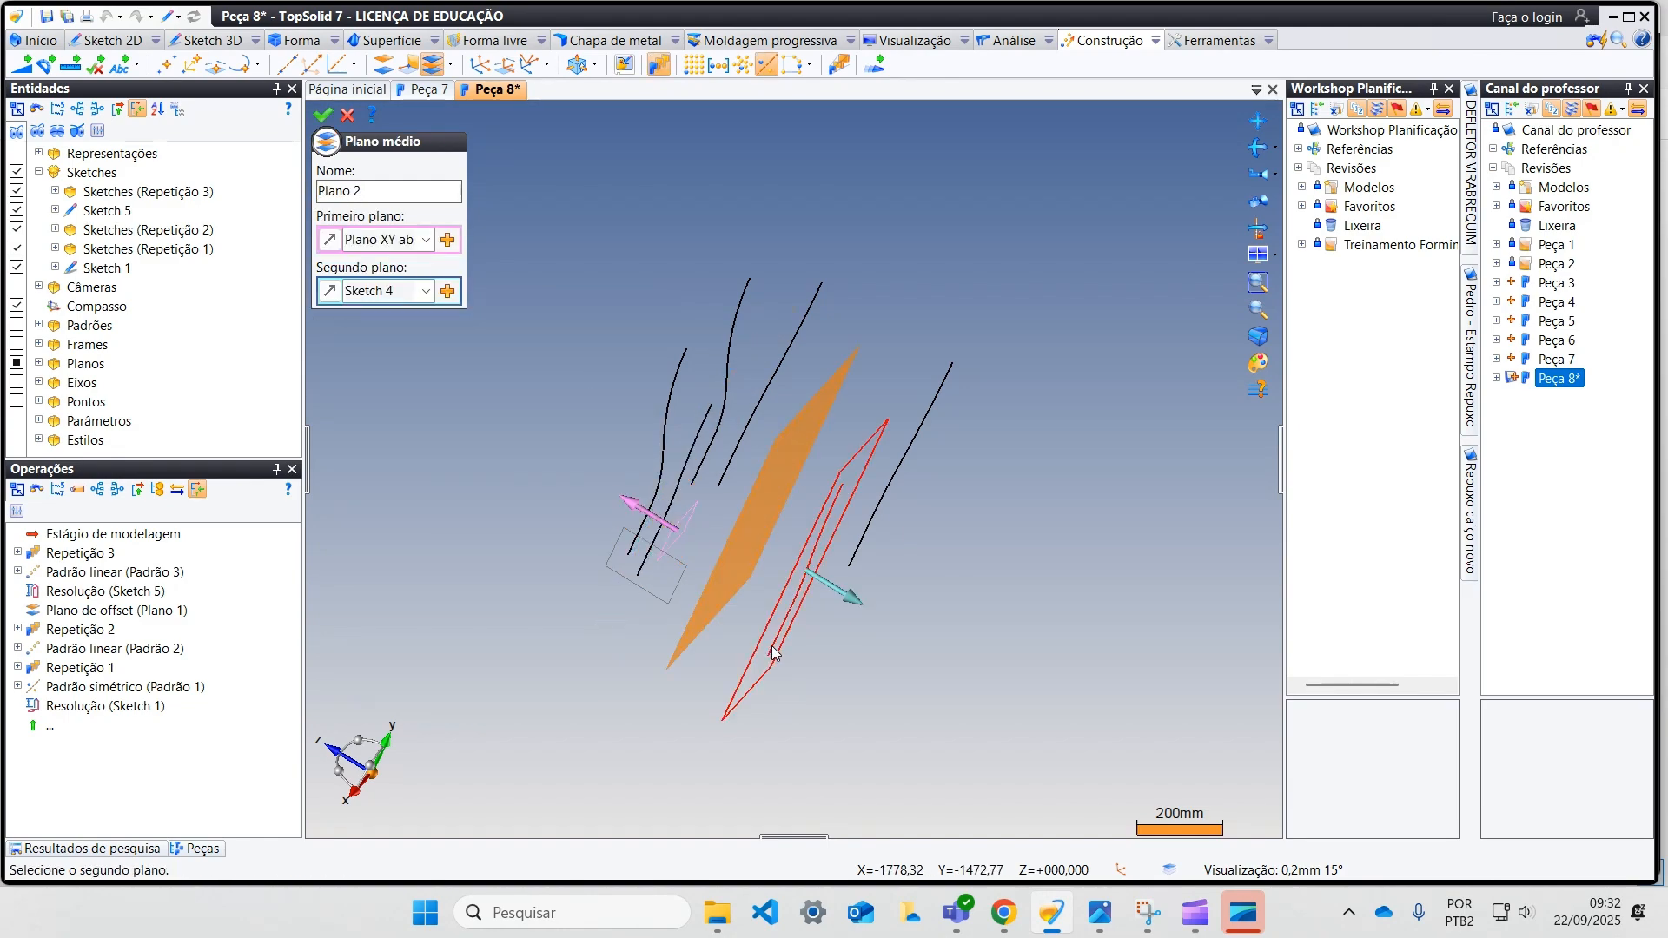
left_click(323, 115)
left_click(324, 115)
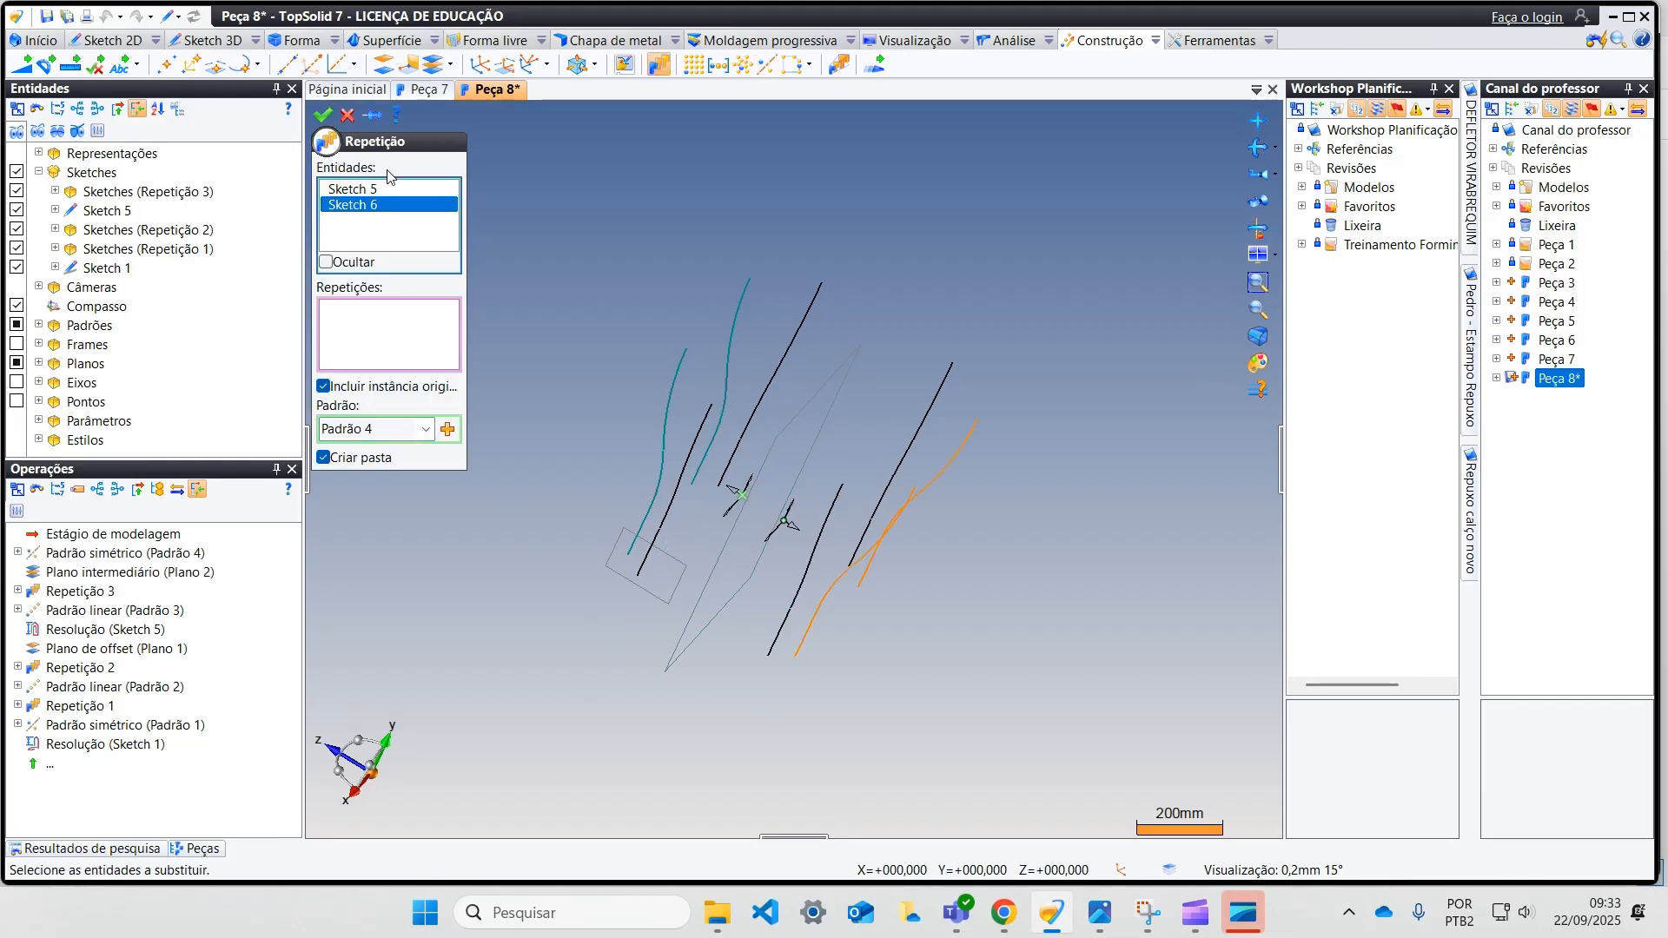
left_click(323, 115)
Step: Hide the mid-plane and the offset plane
middle_click_drag(527, 298, 588, 352)
right_click(732, 386)
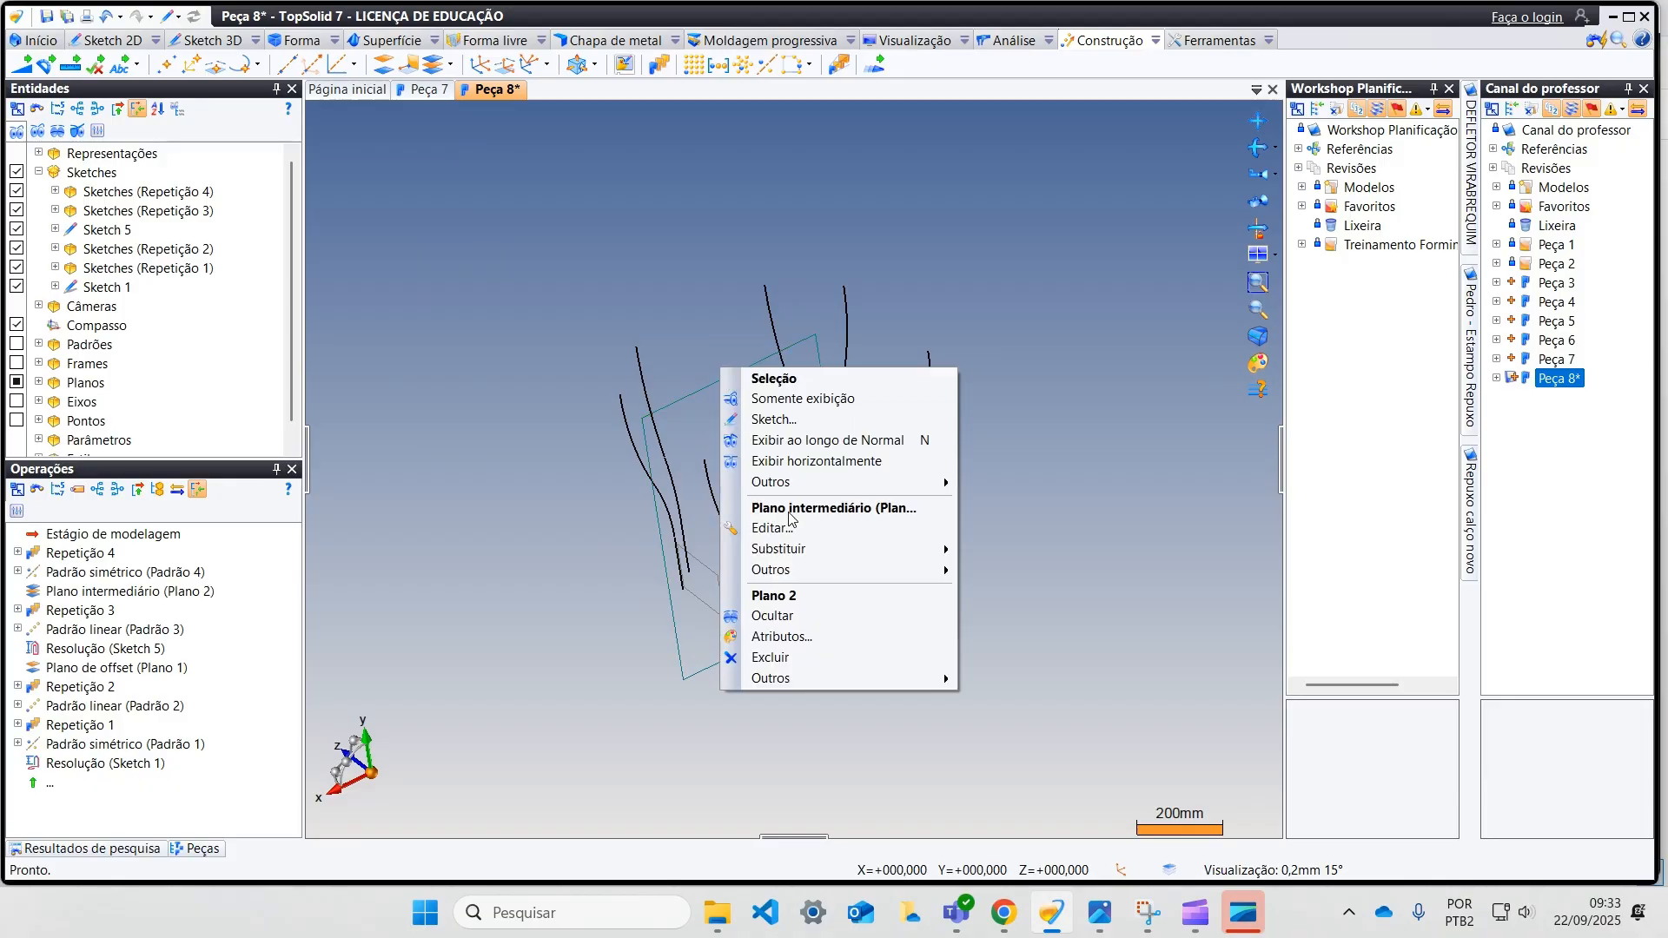
left_click(811, 614)
right_click(705, 571)
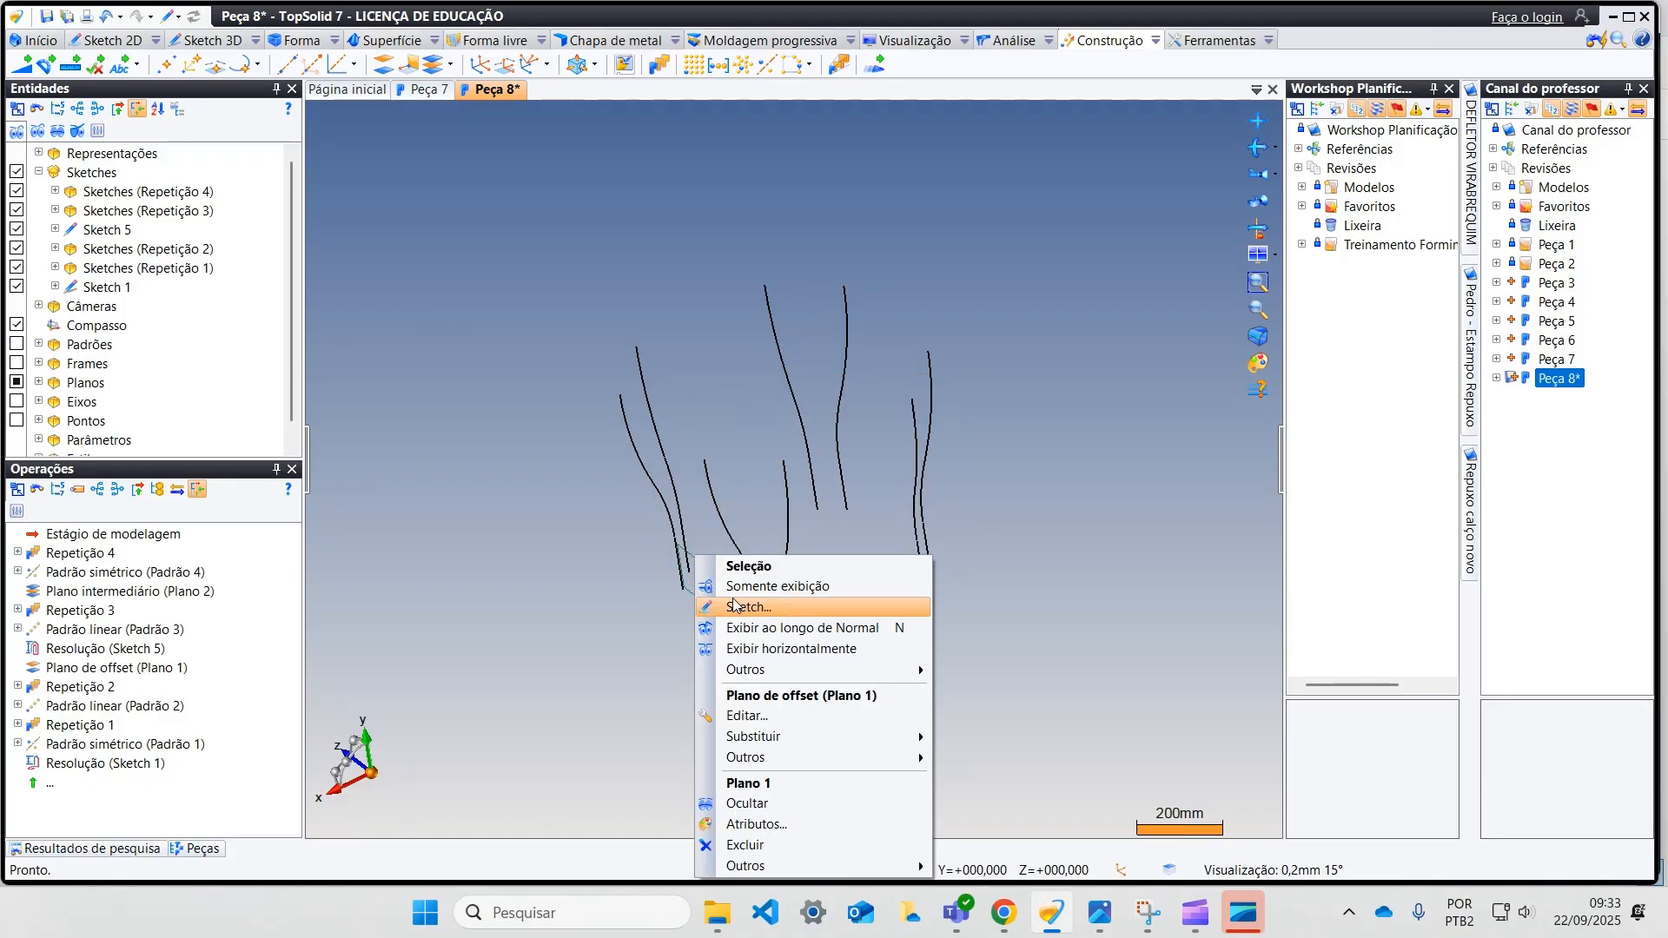
left_click(785, 797)
Step: Create a plane by point and normal at the side profile's upper endpoint, normal to the absolute Y axis, with a 100 mm size
mouse_move(759, 782)
middle_mouse_down()
mouse_move(675, 570)
mouse_move(603, 640)
mouse_move(800, 338)
middle_mouse_up()
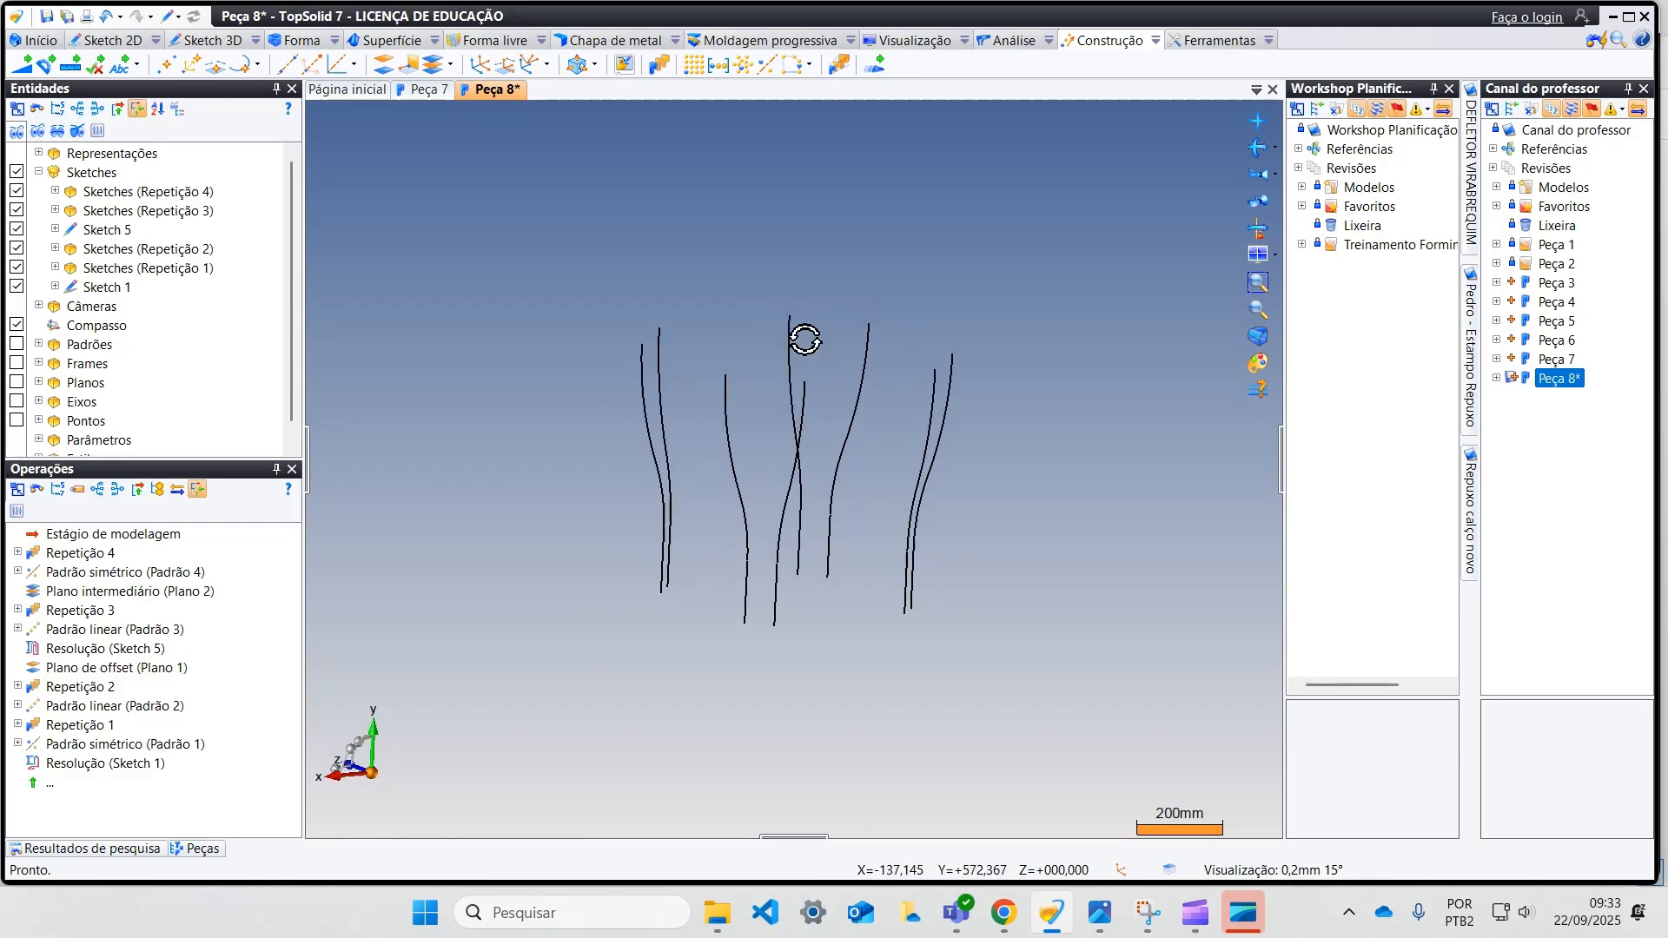
left_click(407, 65)
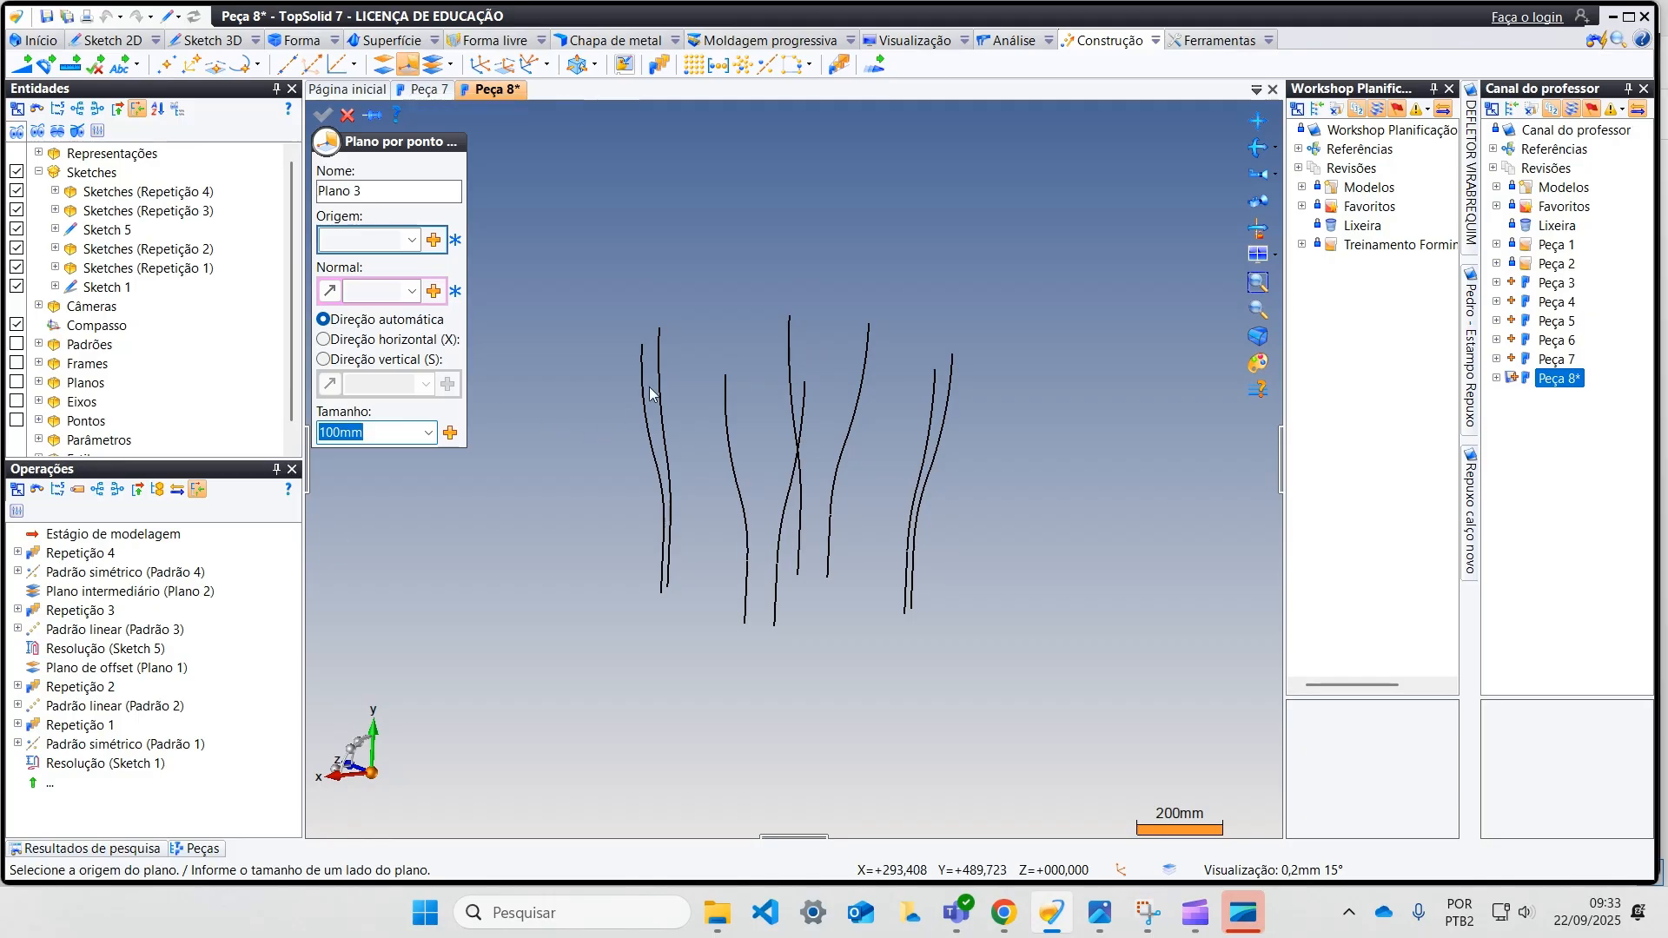
left_click(662, 329)
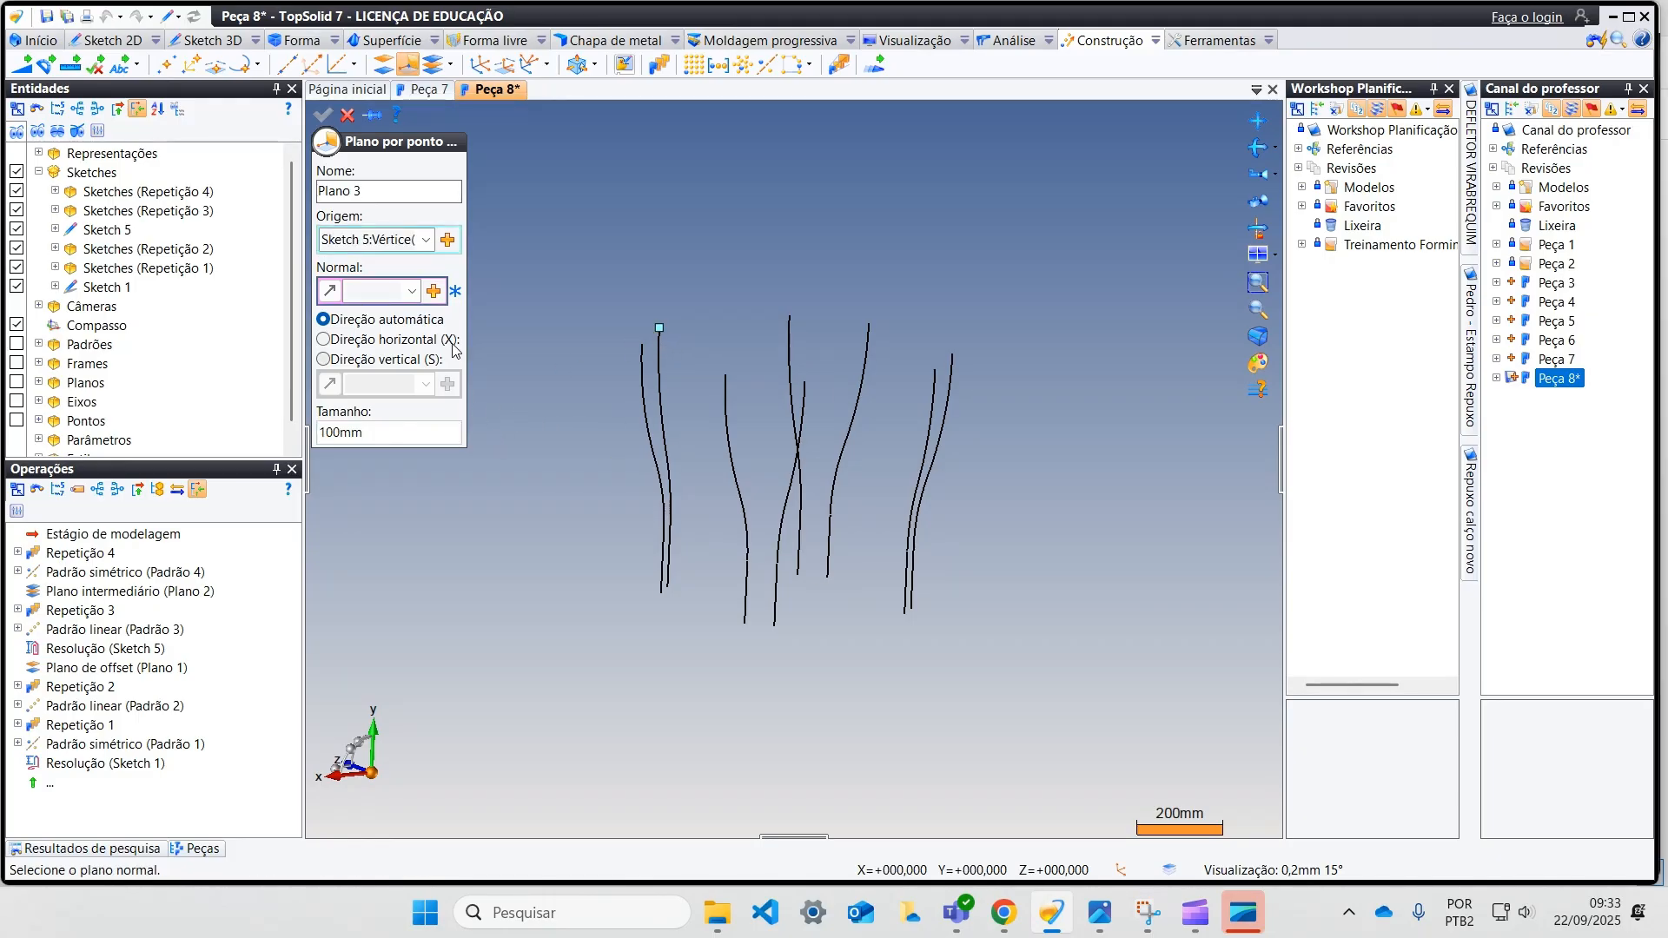
left_click(412, 292)
left_click(412, 334)
middle_click_drag(612, 408, 555, 480)
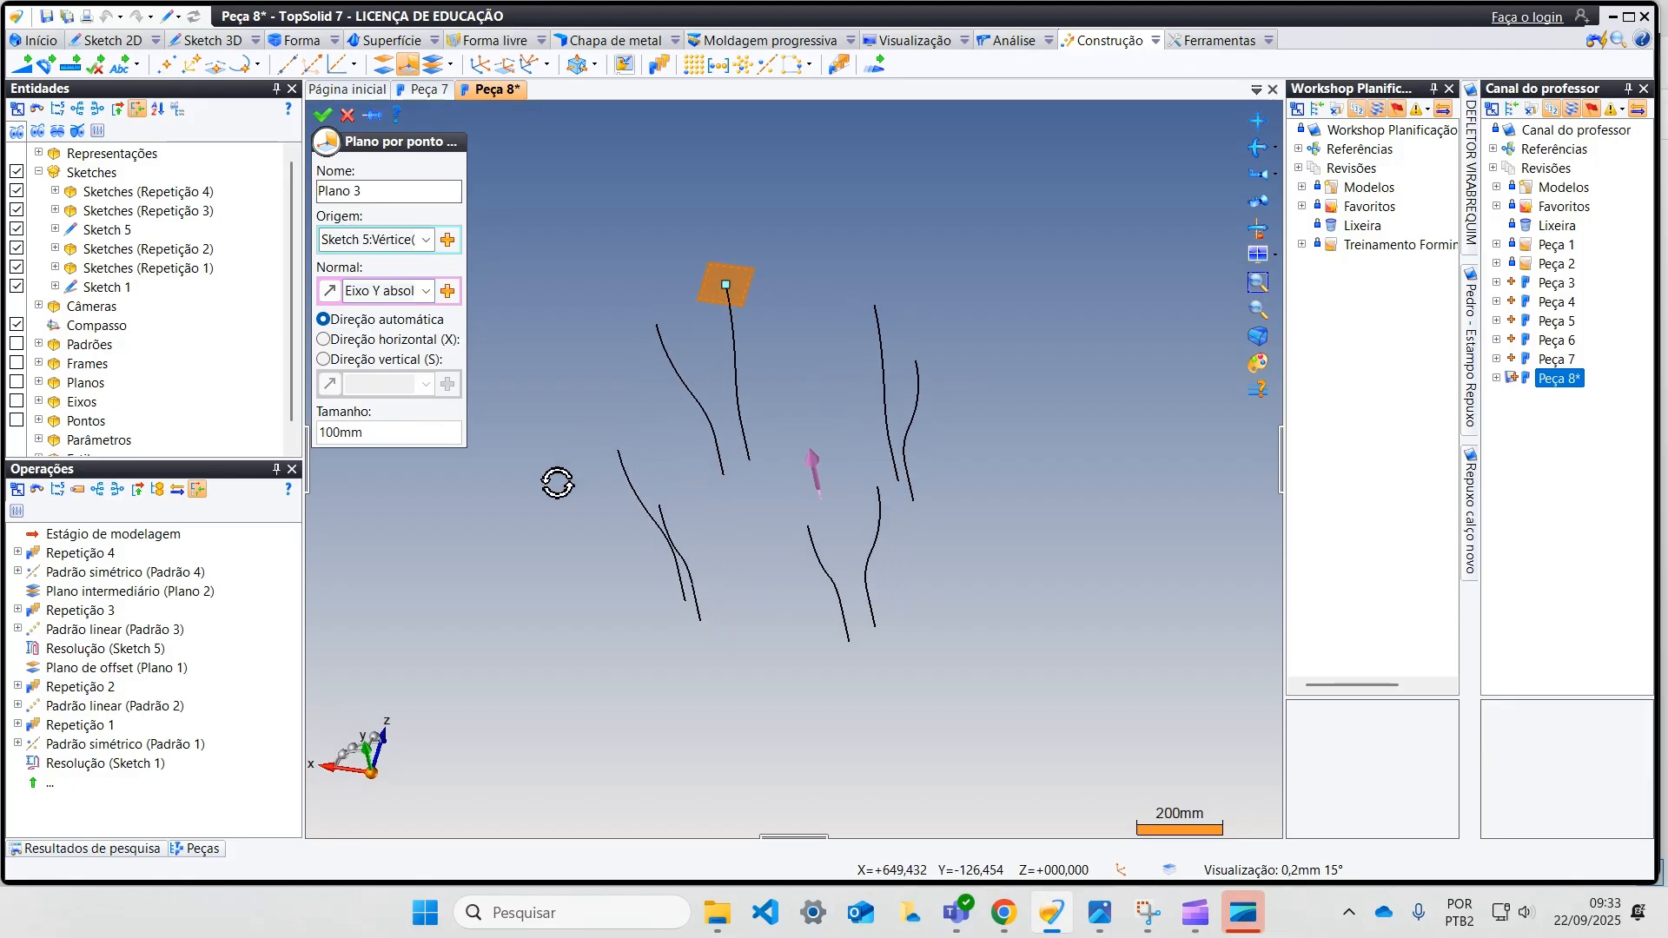
left_click(323, 116)
Step: Start a 2D sketch on the new plane at the side profile's upper end and leave the Contour command
scroll(730, 311, "up", 2)
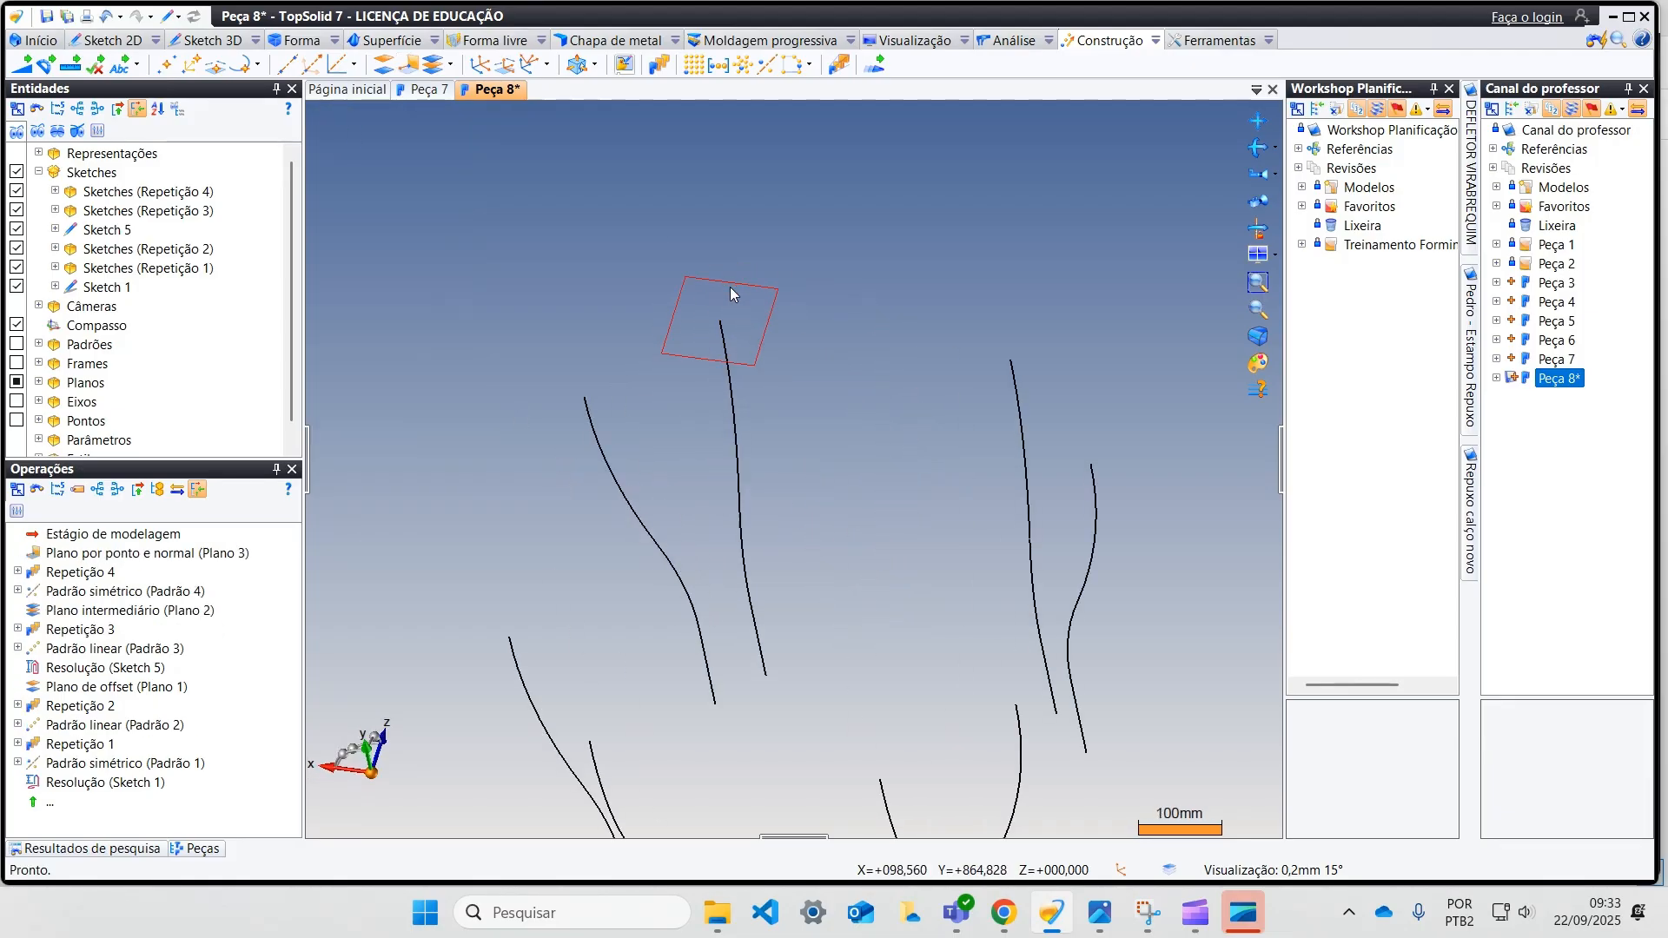
right_click(729, 286)
left_click(786, 326)
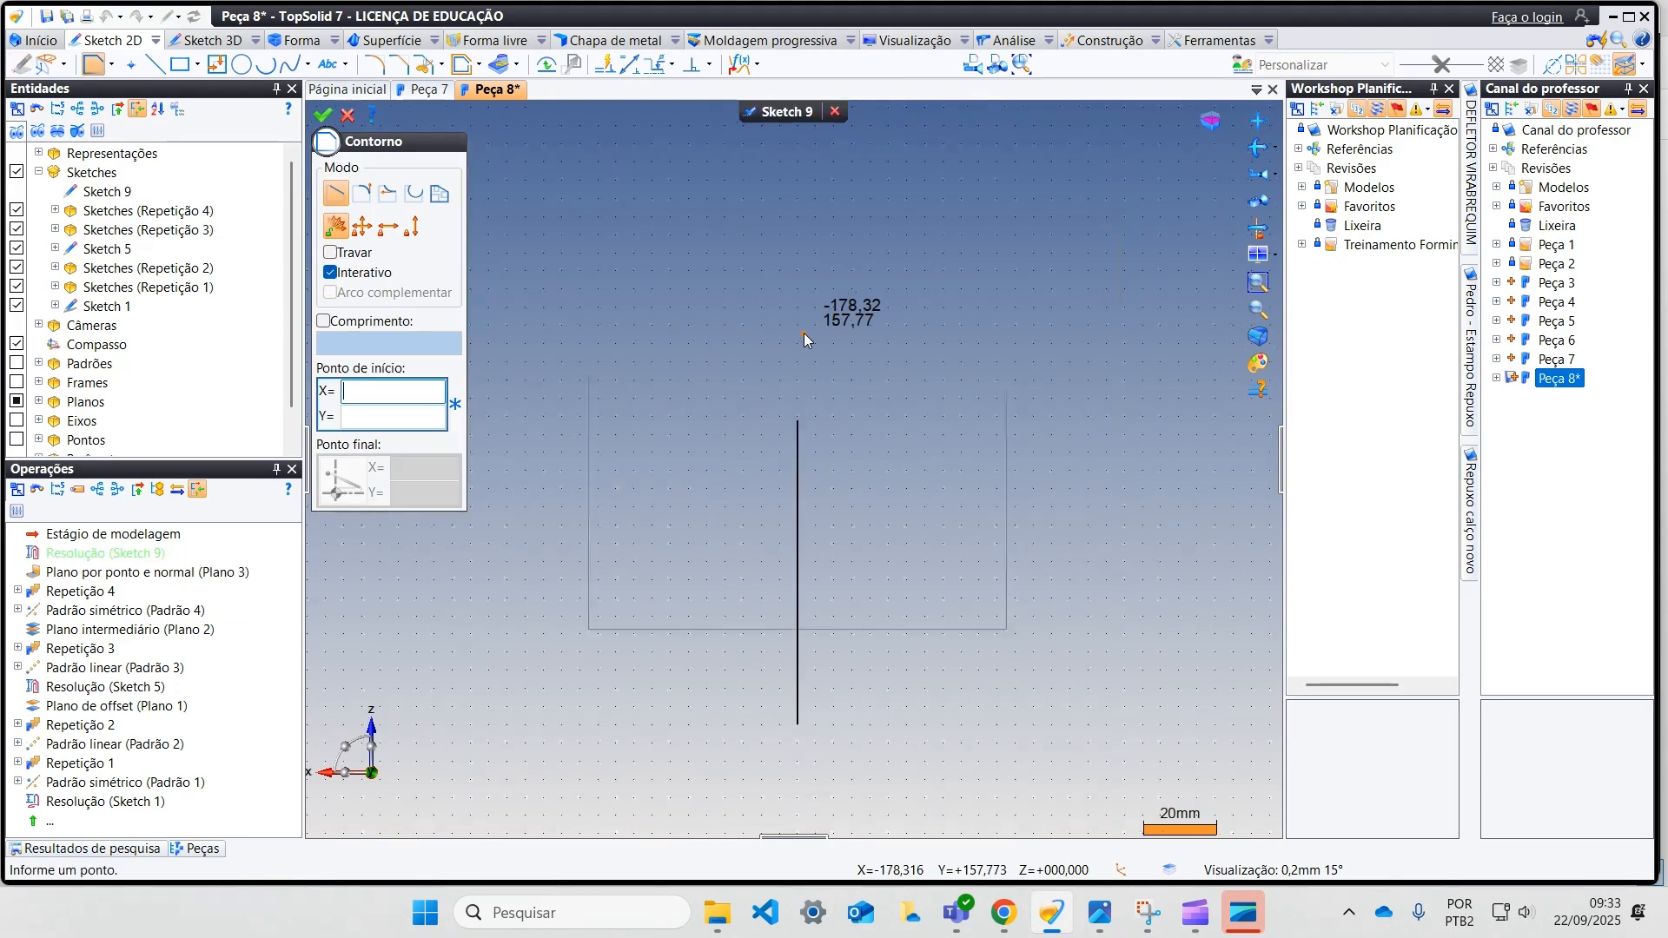
left_click(347, 114)
Step: Draw four separate 360 mm lines, each joining the upper endpoints of the two neighbouring curves on one side of the part
left_click(155, 65)
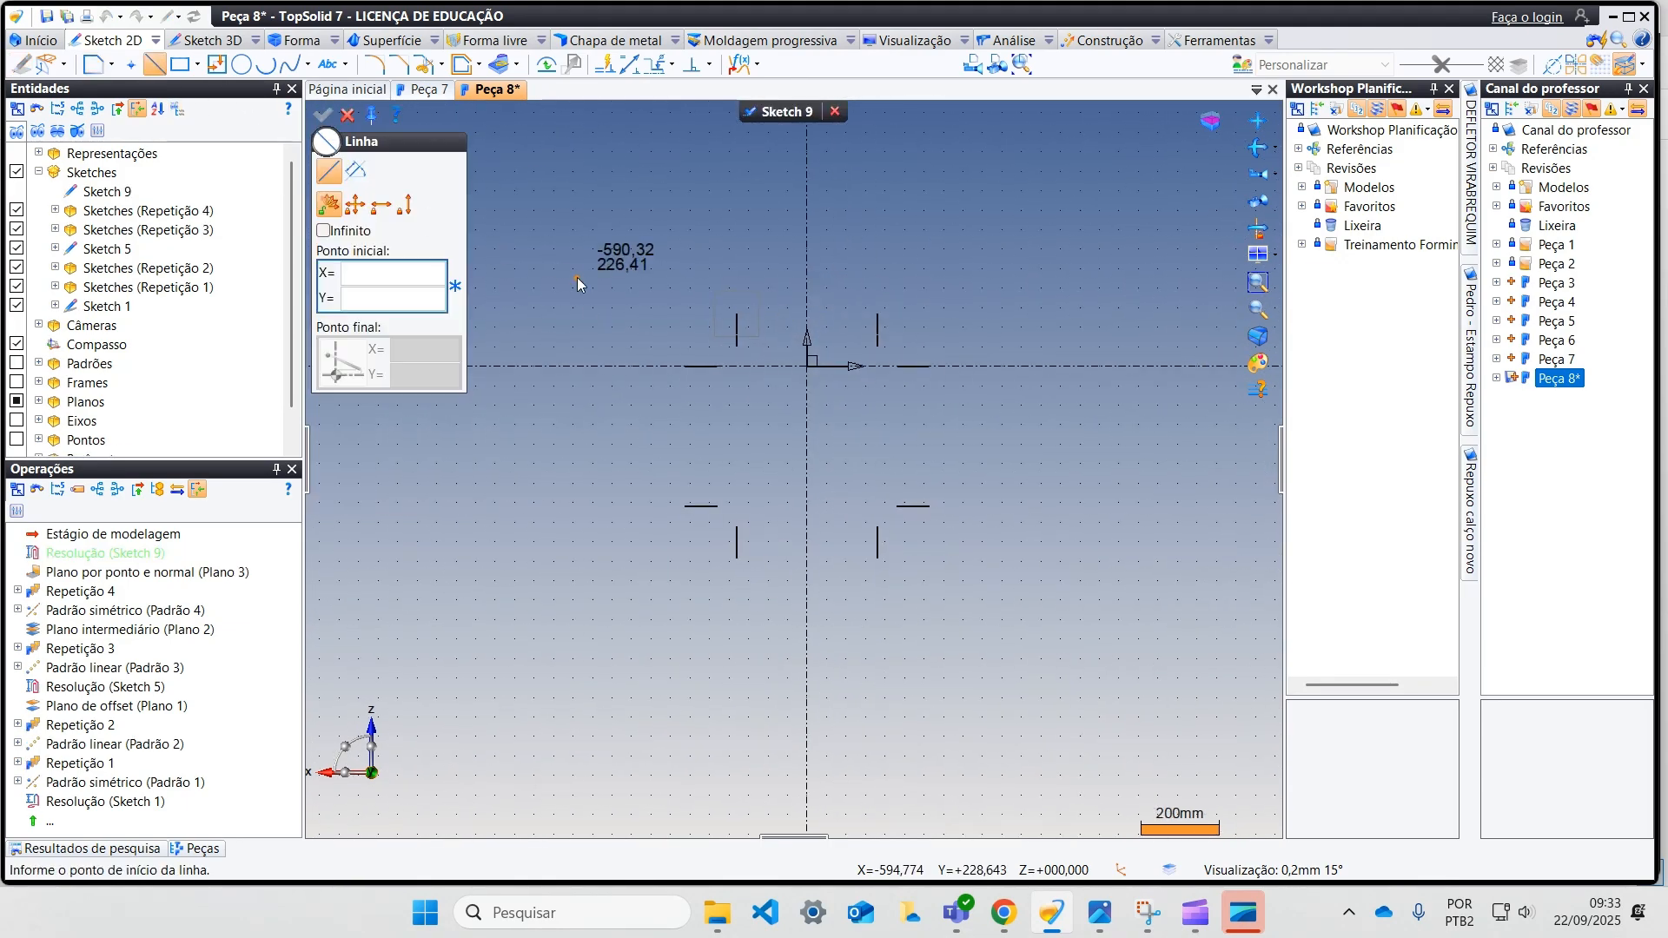
left_click(738, 315)
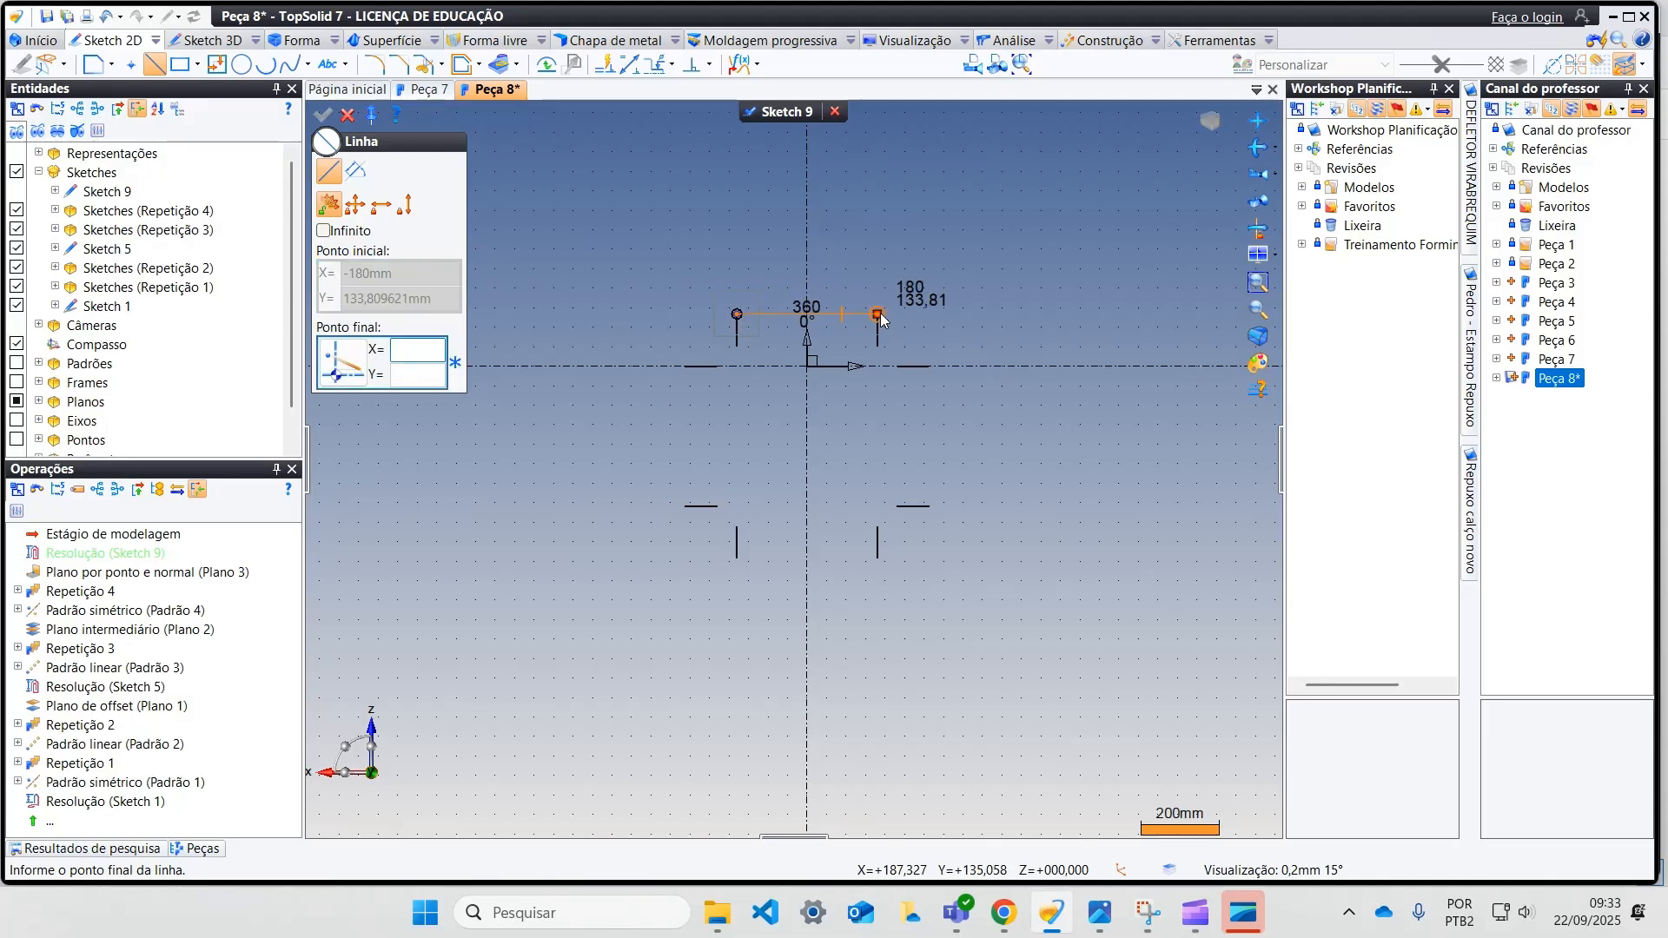
left_click(877, 314)
left_click(929, 506)
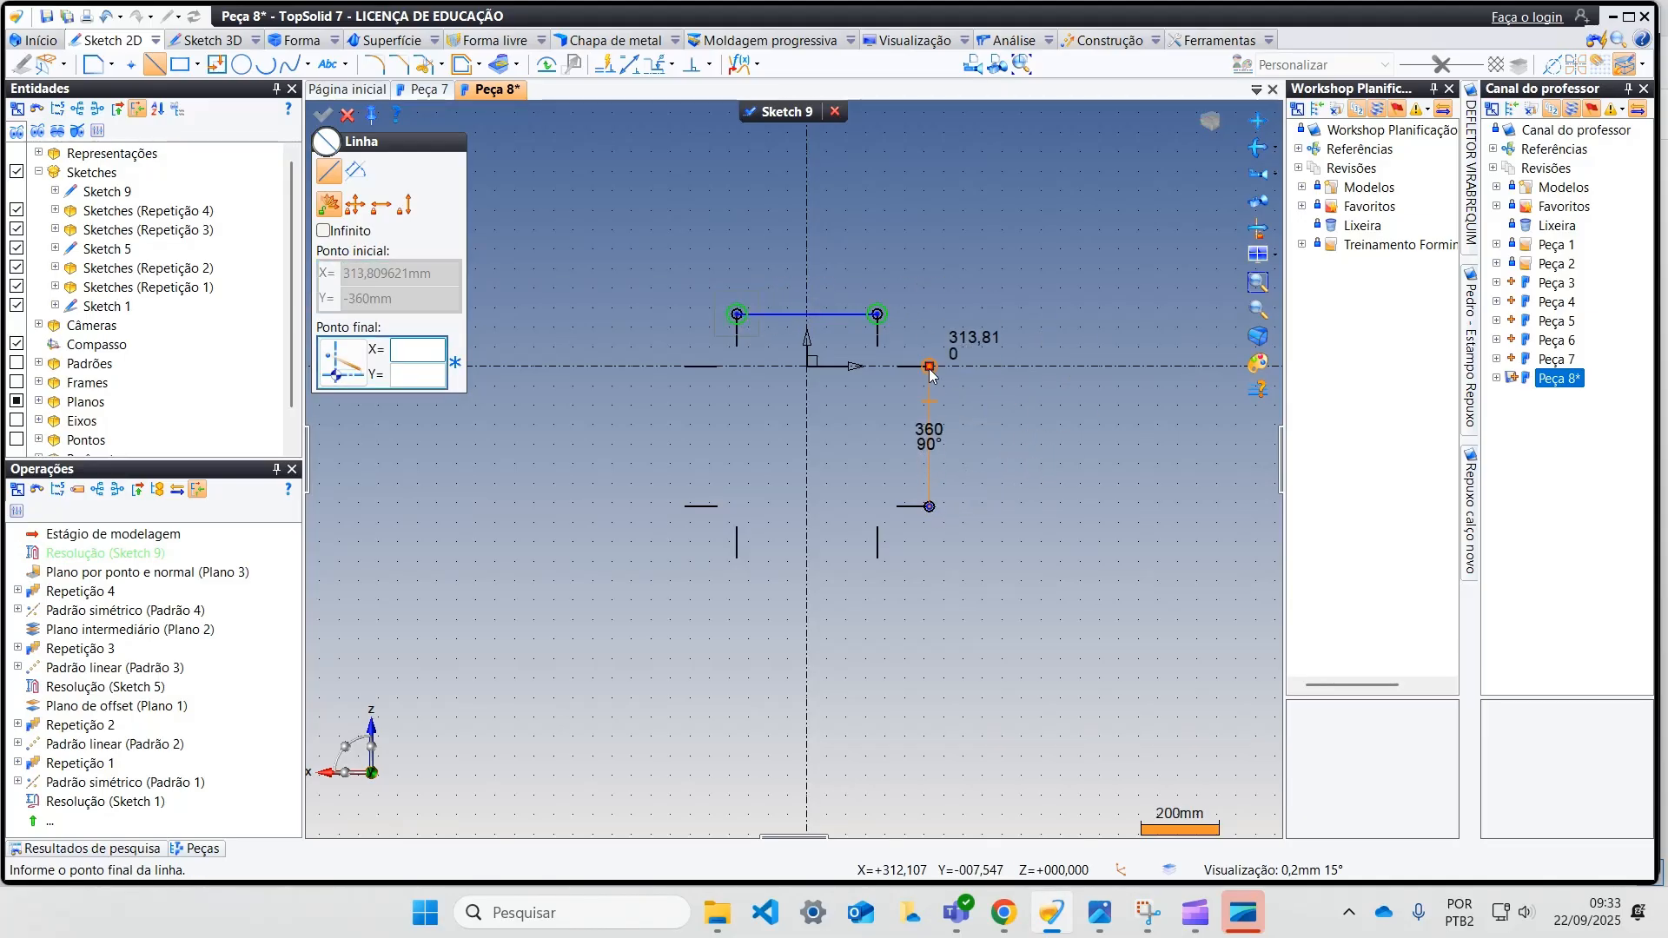
left_click(929, 366)
left_click(737, 559)
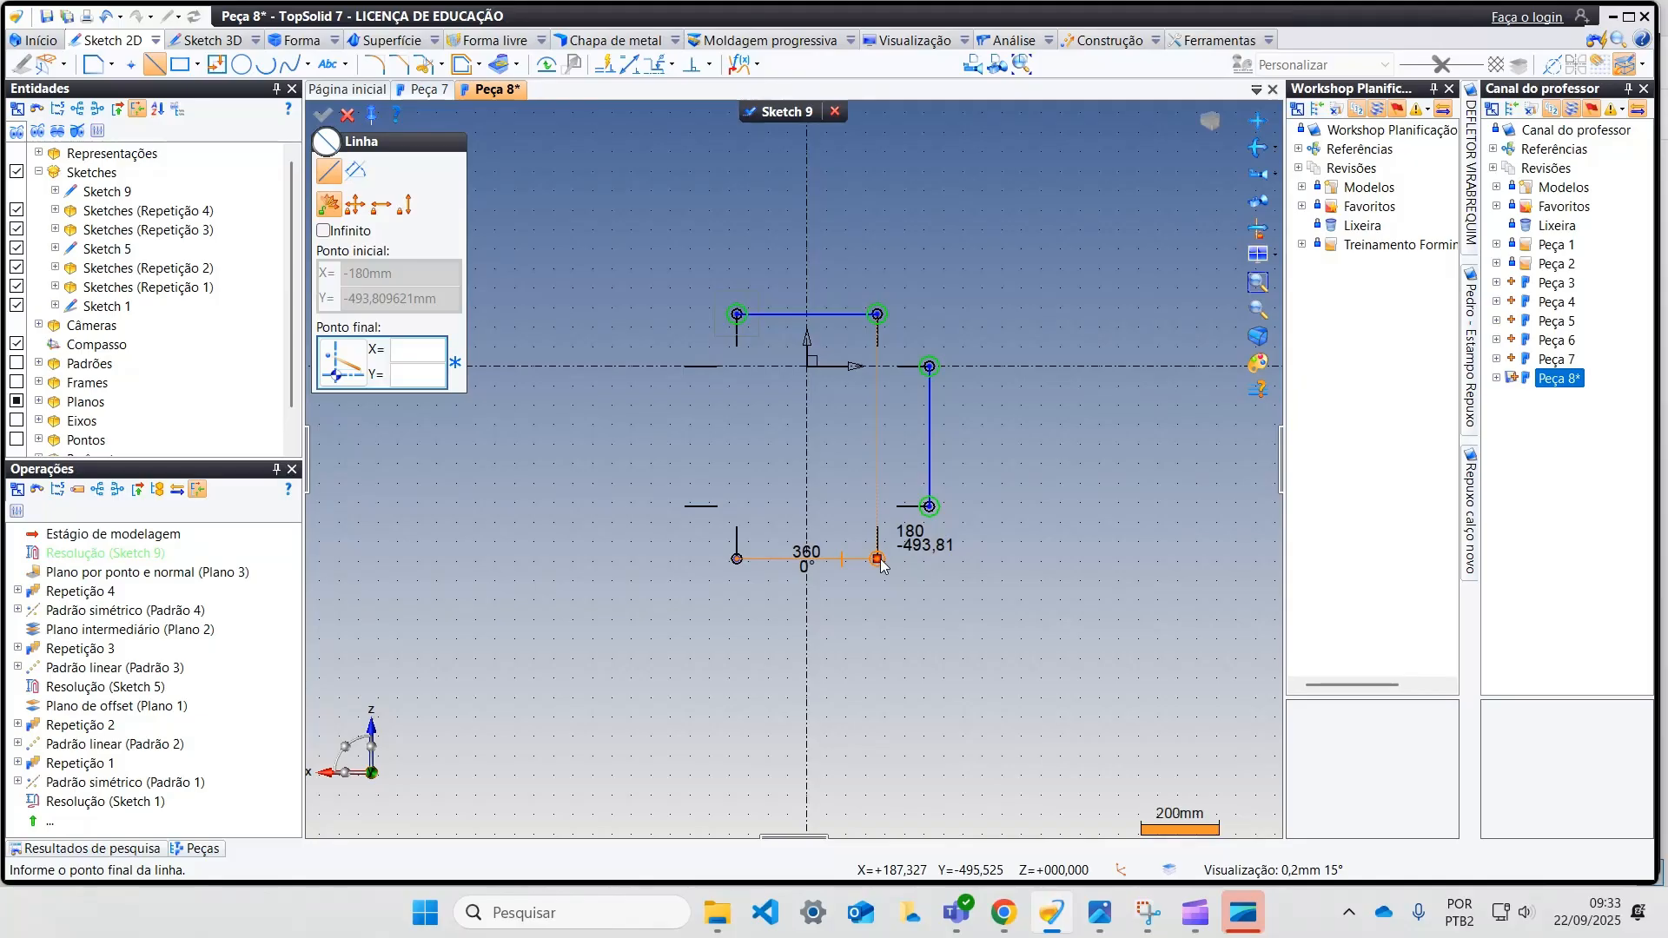
left_click(879, 560)
left_click(685, 506)
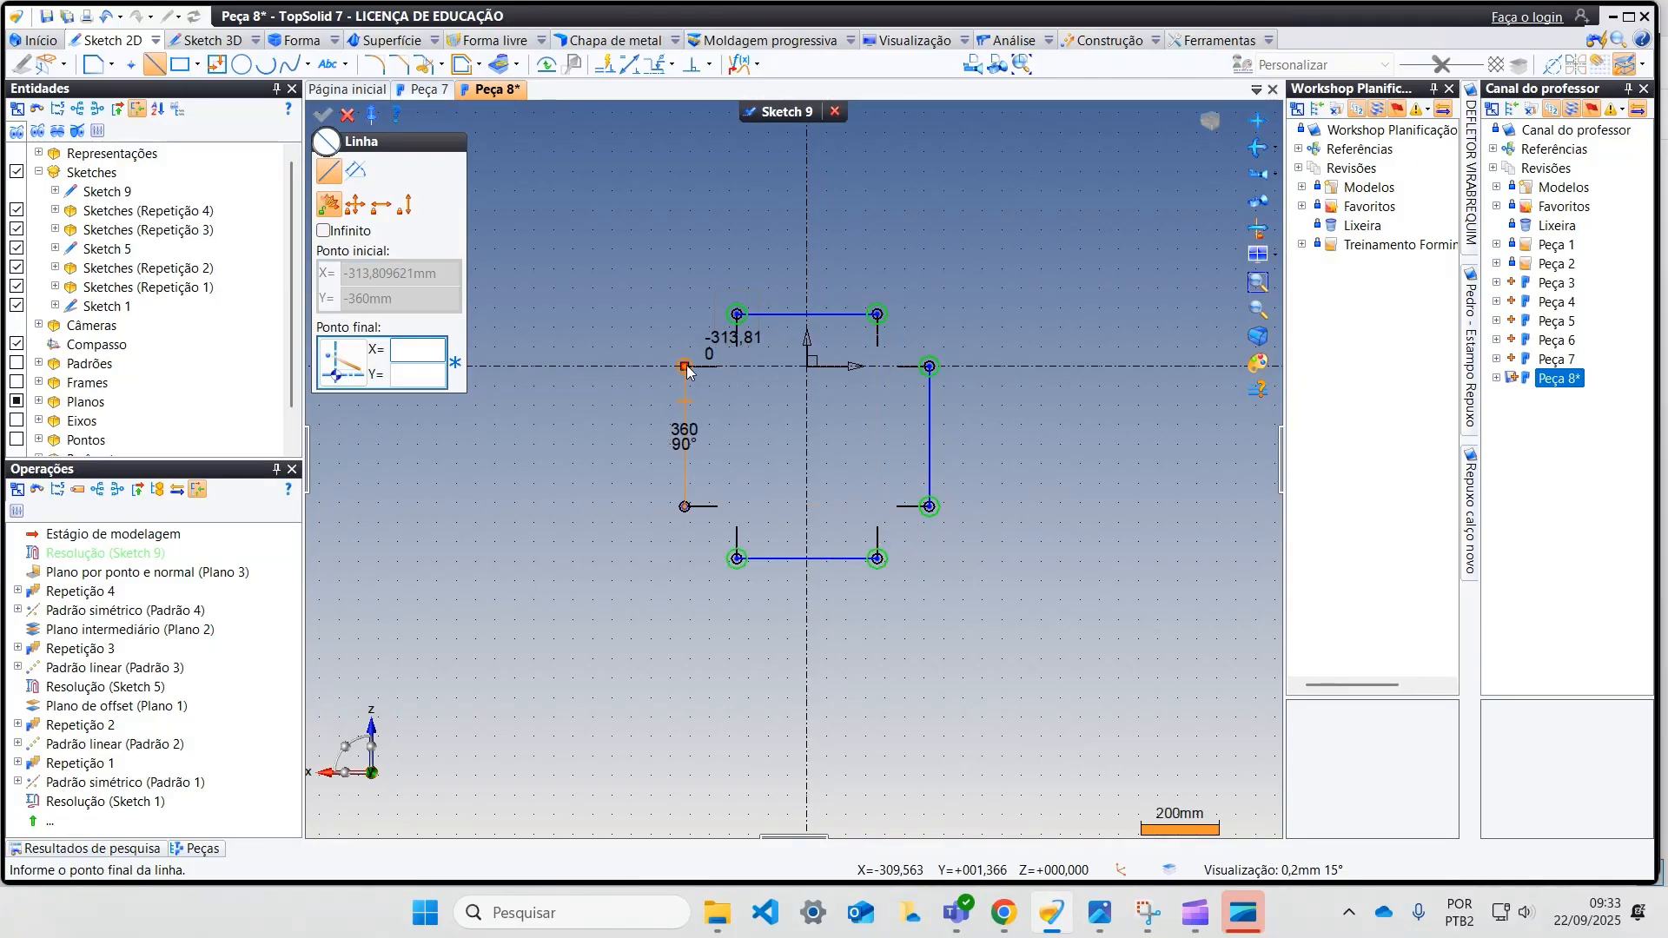
left_click(684, 366)
left_click(345, 116)
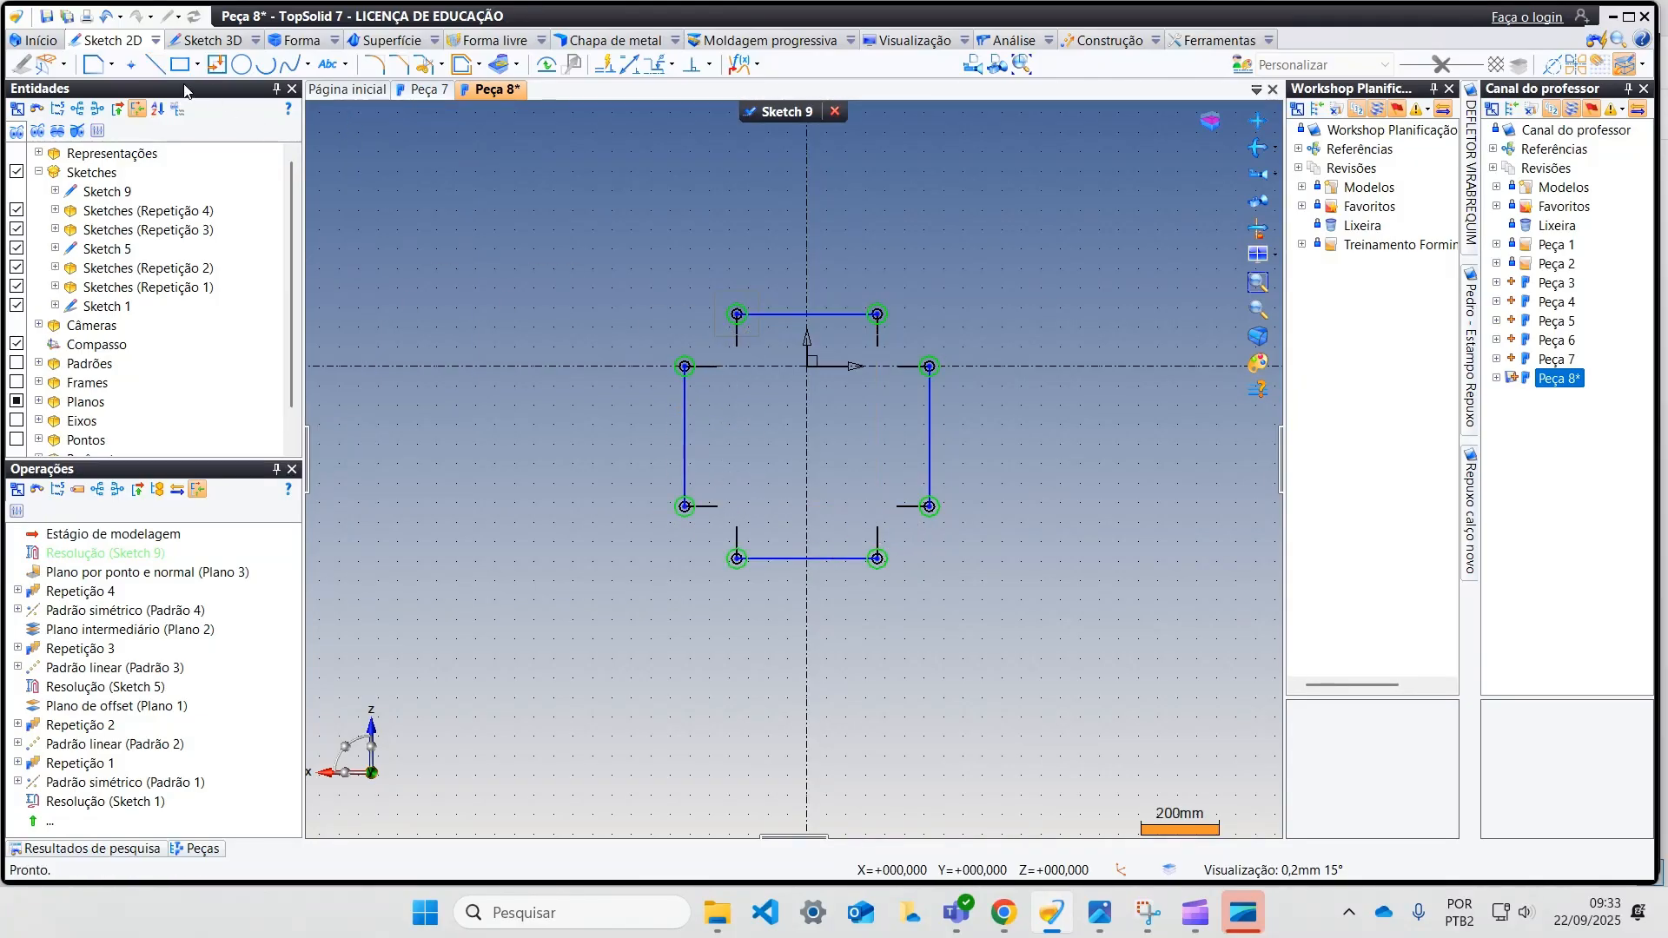
Step: Draw a three-point arc joining the curve endpoints at the upper-left corner, and move its centre onto the horizontal axis
left_click(265, 64)
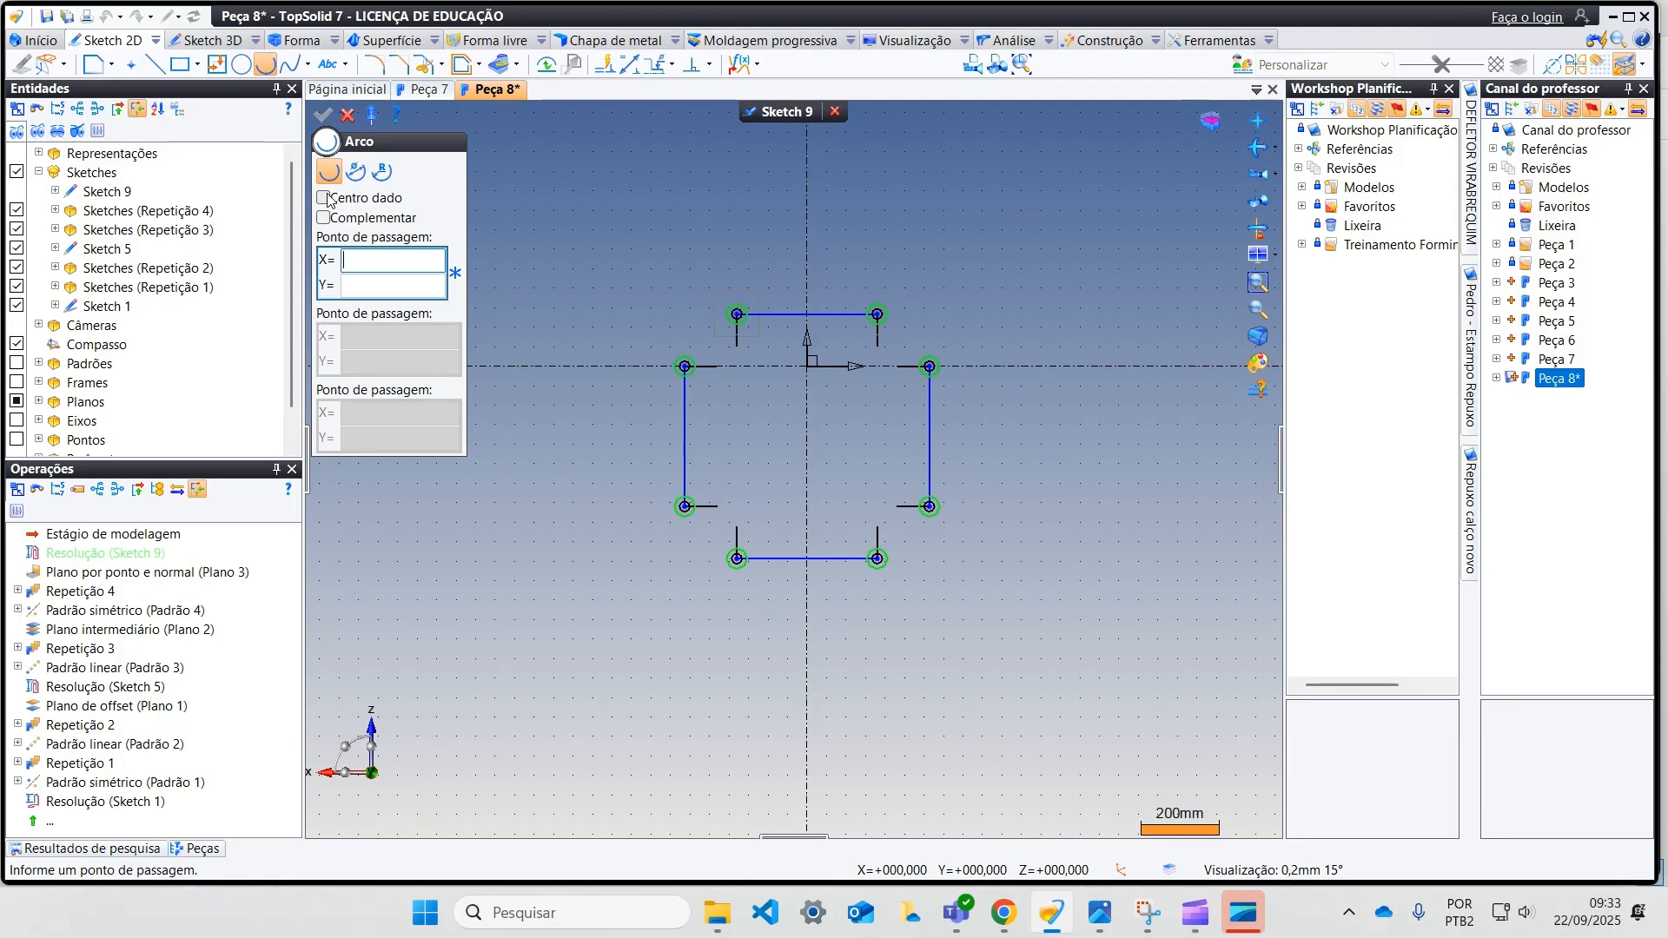
scroll(578, 250, "up", 3)
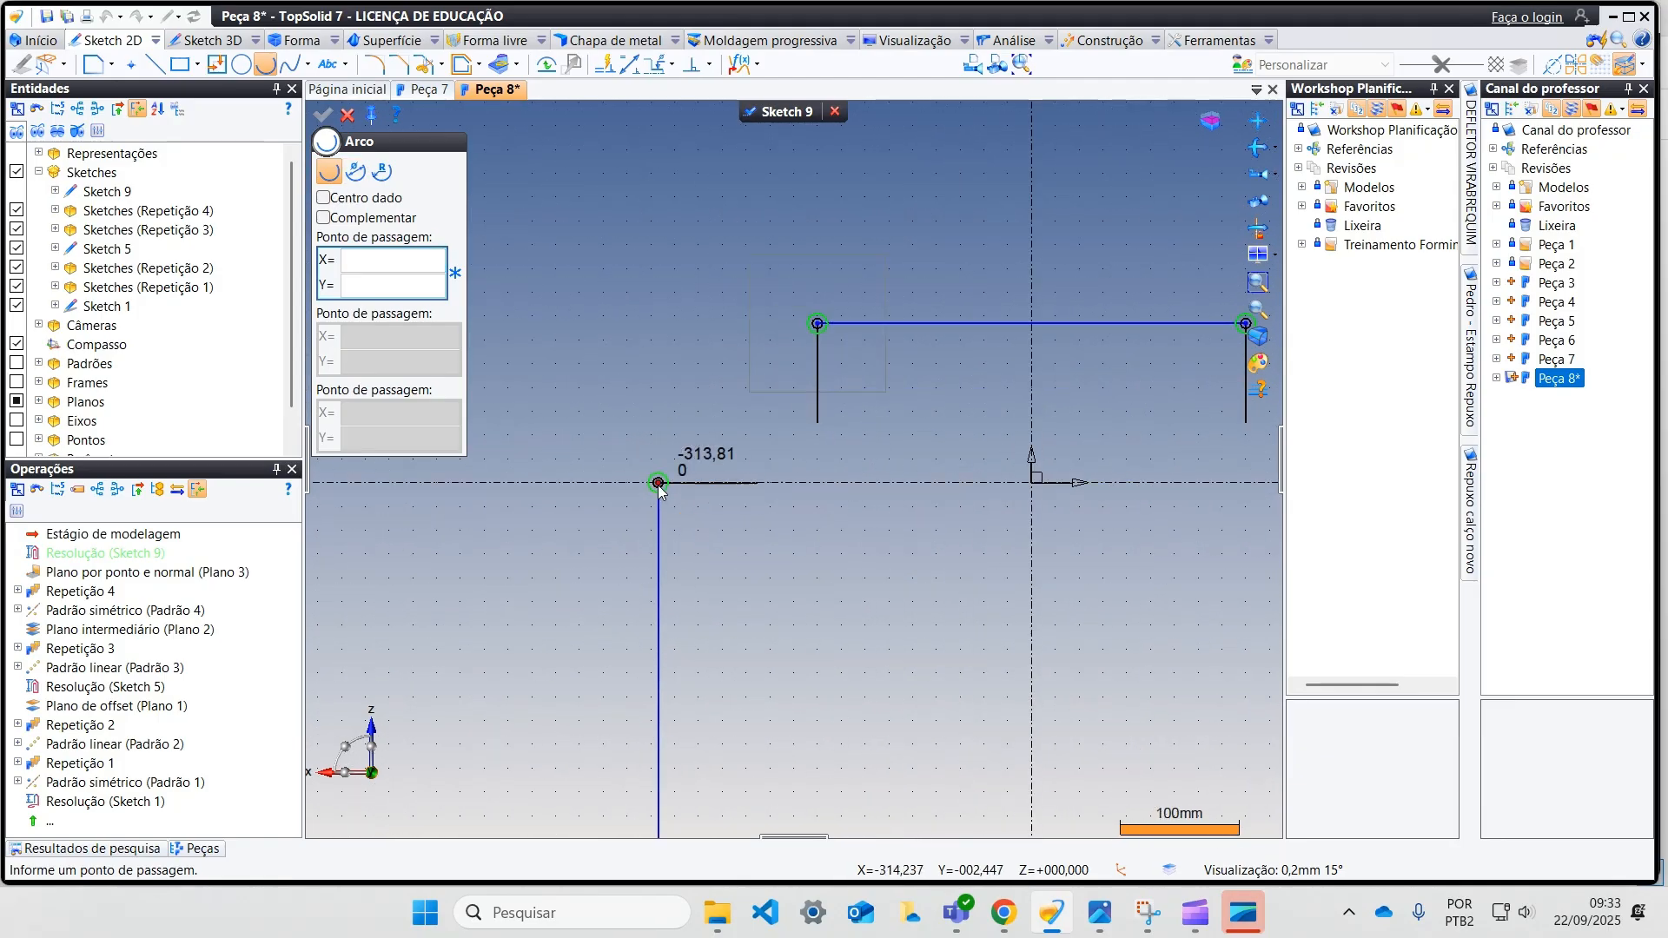
left_click(658, 487)
left_click(818, 324)
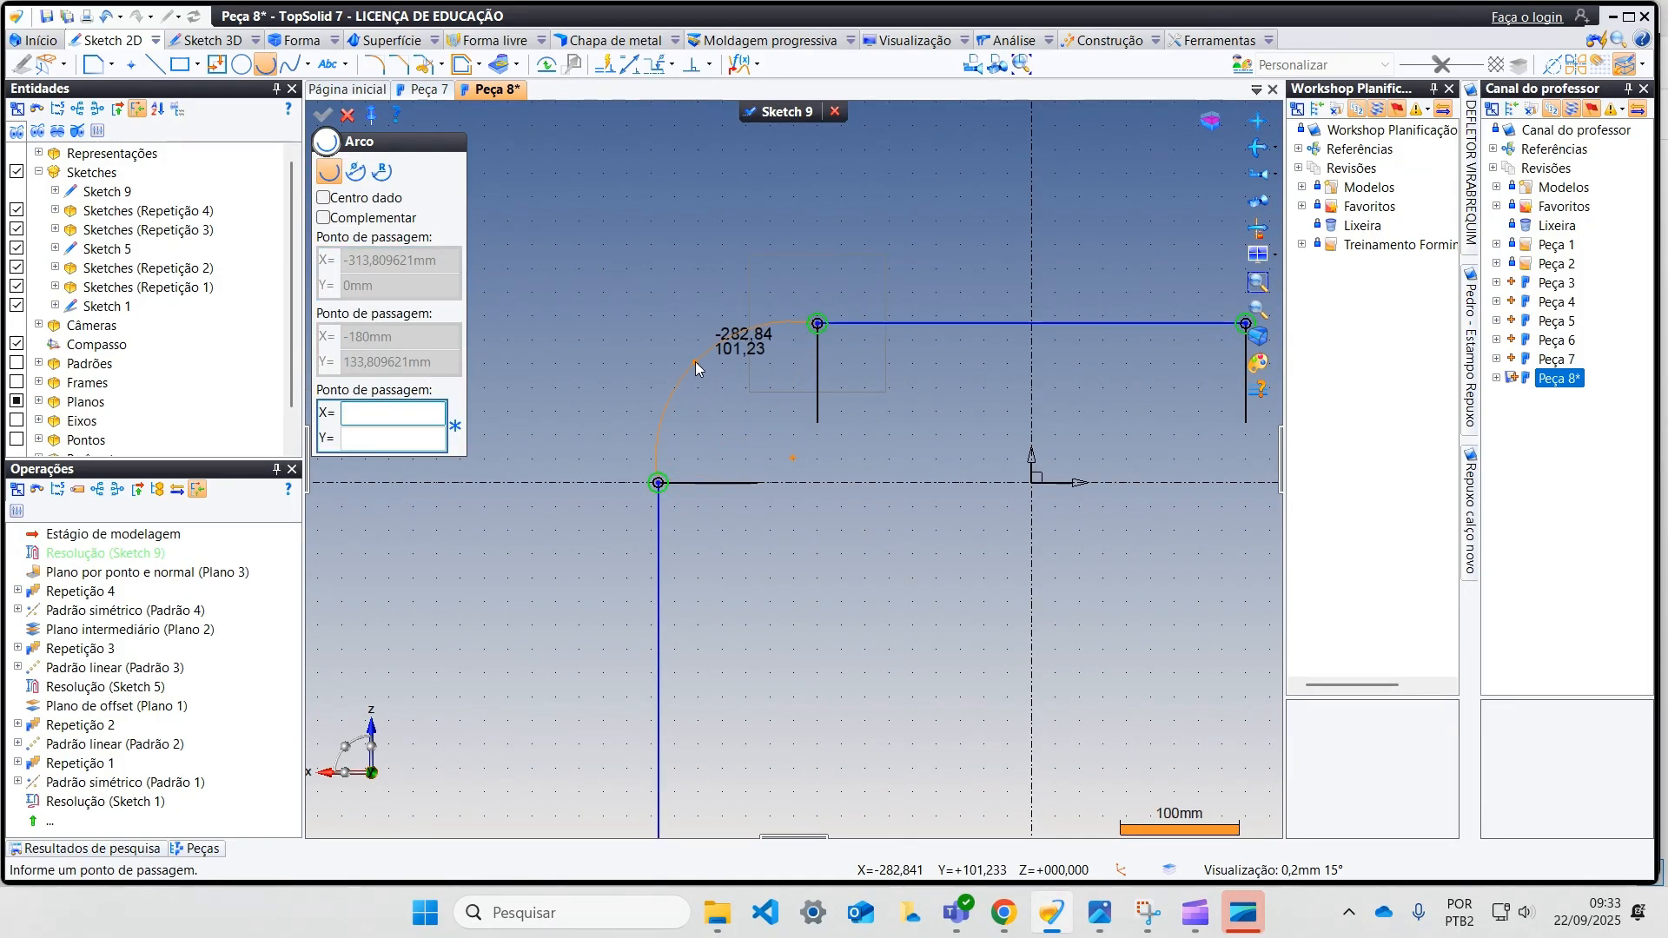
left_click(695, 362)
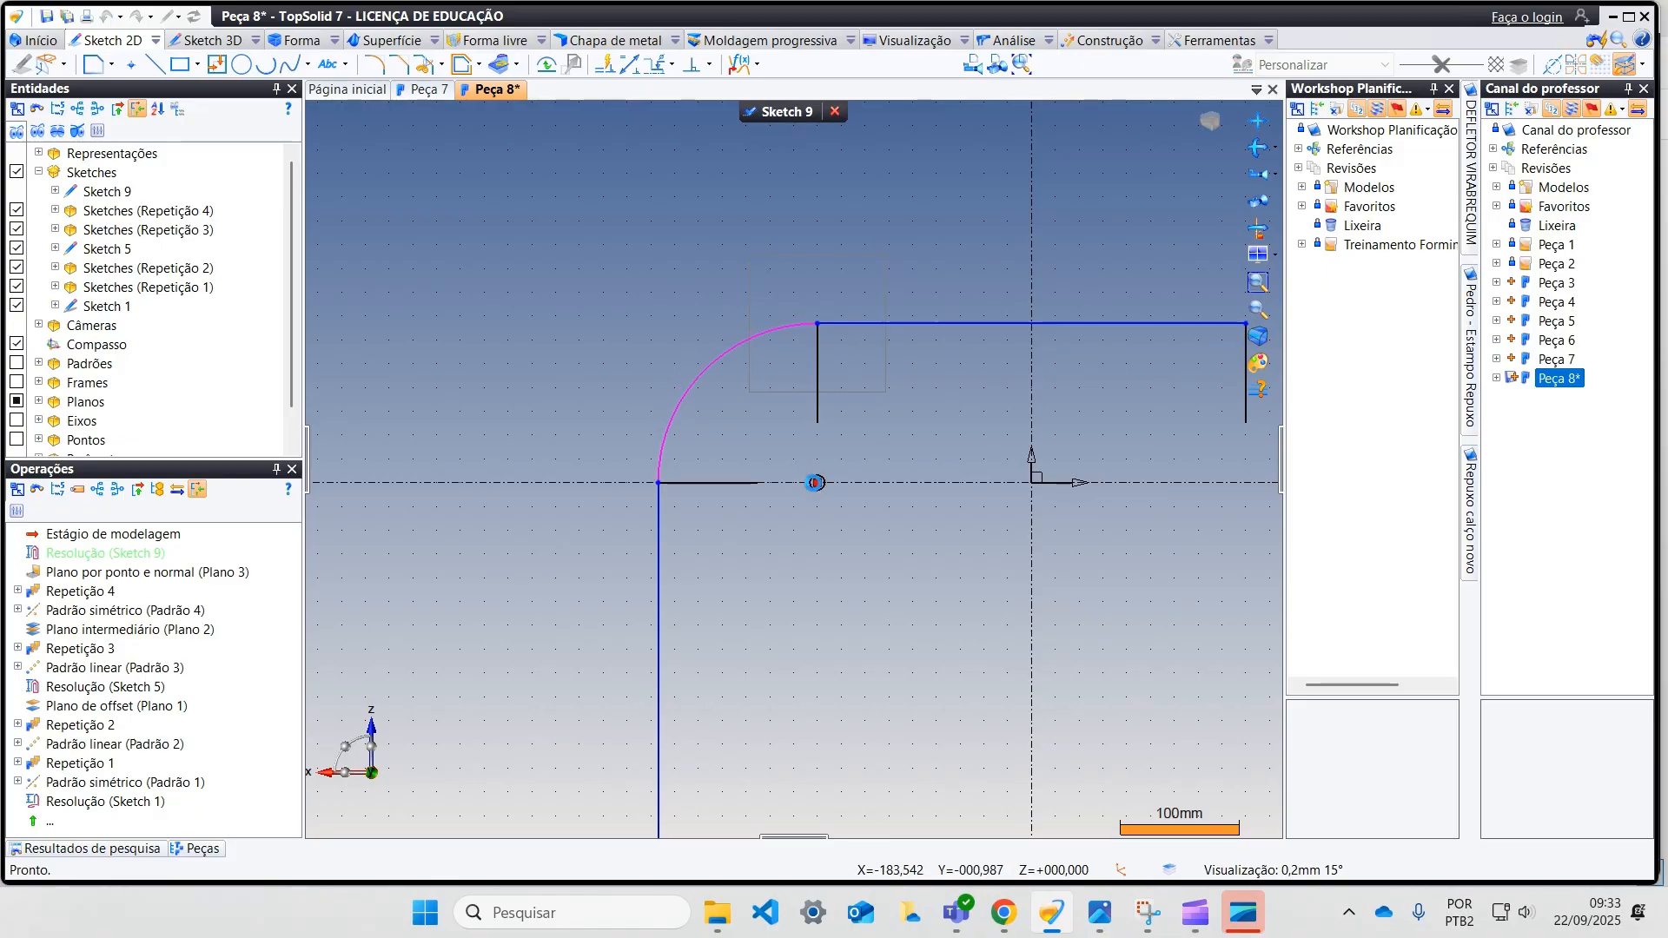
left_click(816, 484)
Step: Draw a three-point arc from (180, 133.81) to (313.81, 0) at the upper-right corner, with its centre on the horizontal axis
scroll(862, 503, "down", 3)
middle_click_drag(907, 499, 640, 473)
scroll(762, 489, "up", 1)
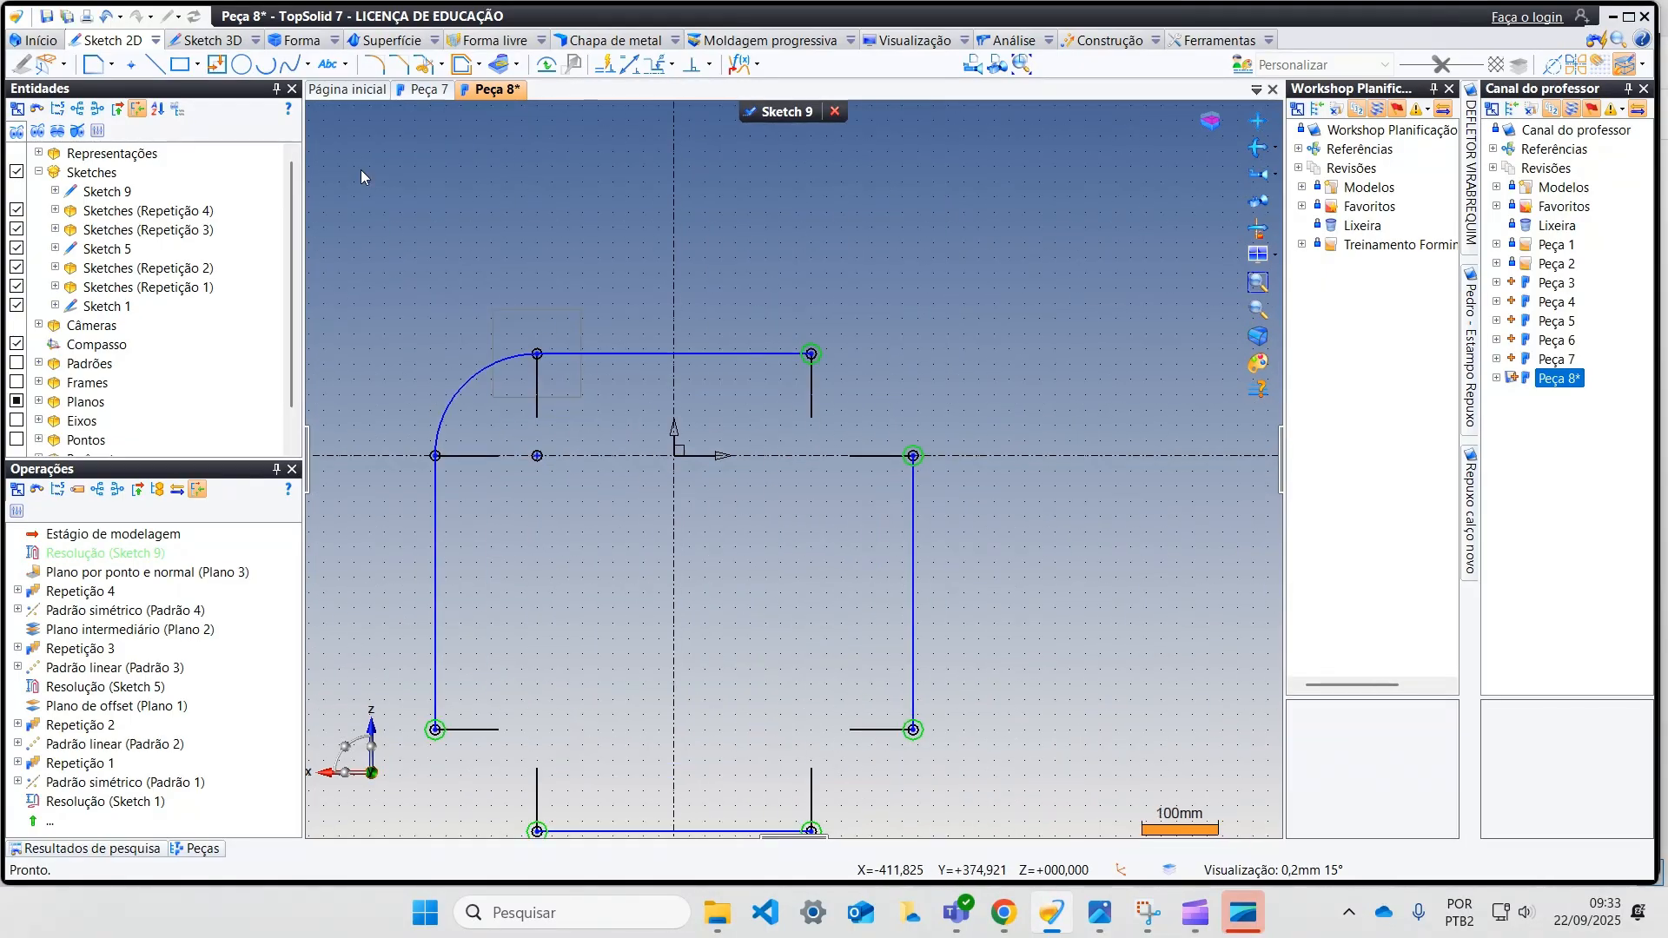
left_click(272, 67)
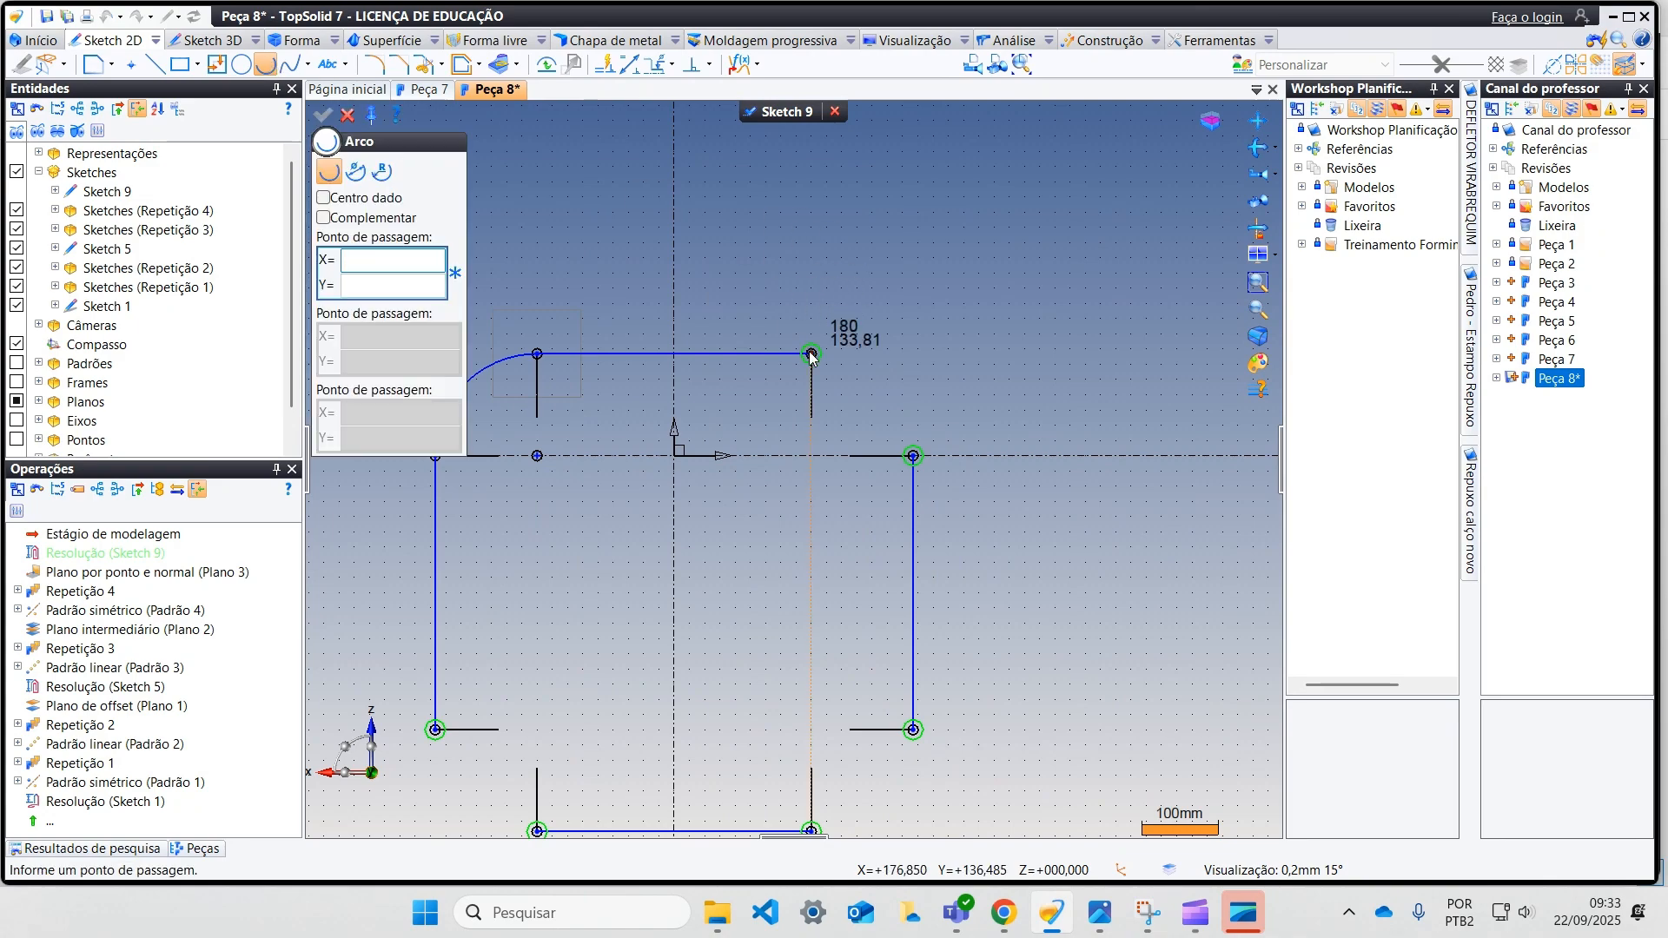
left_click(811, 353)
left_click(914, 456)
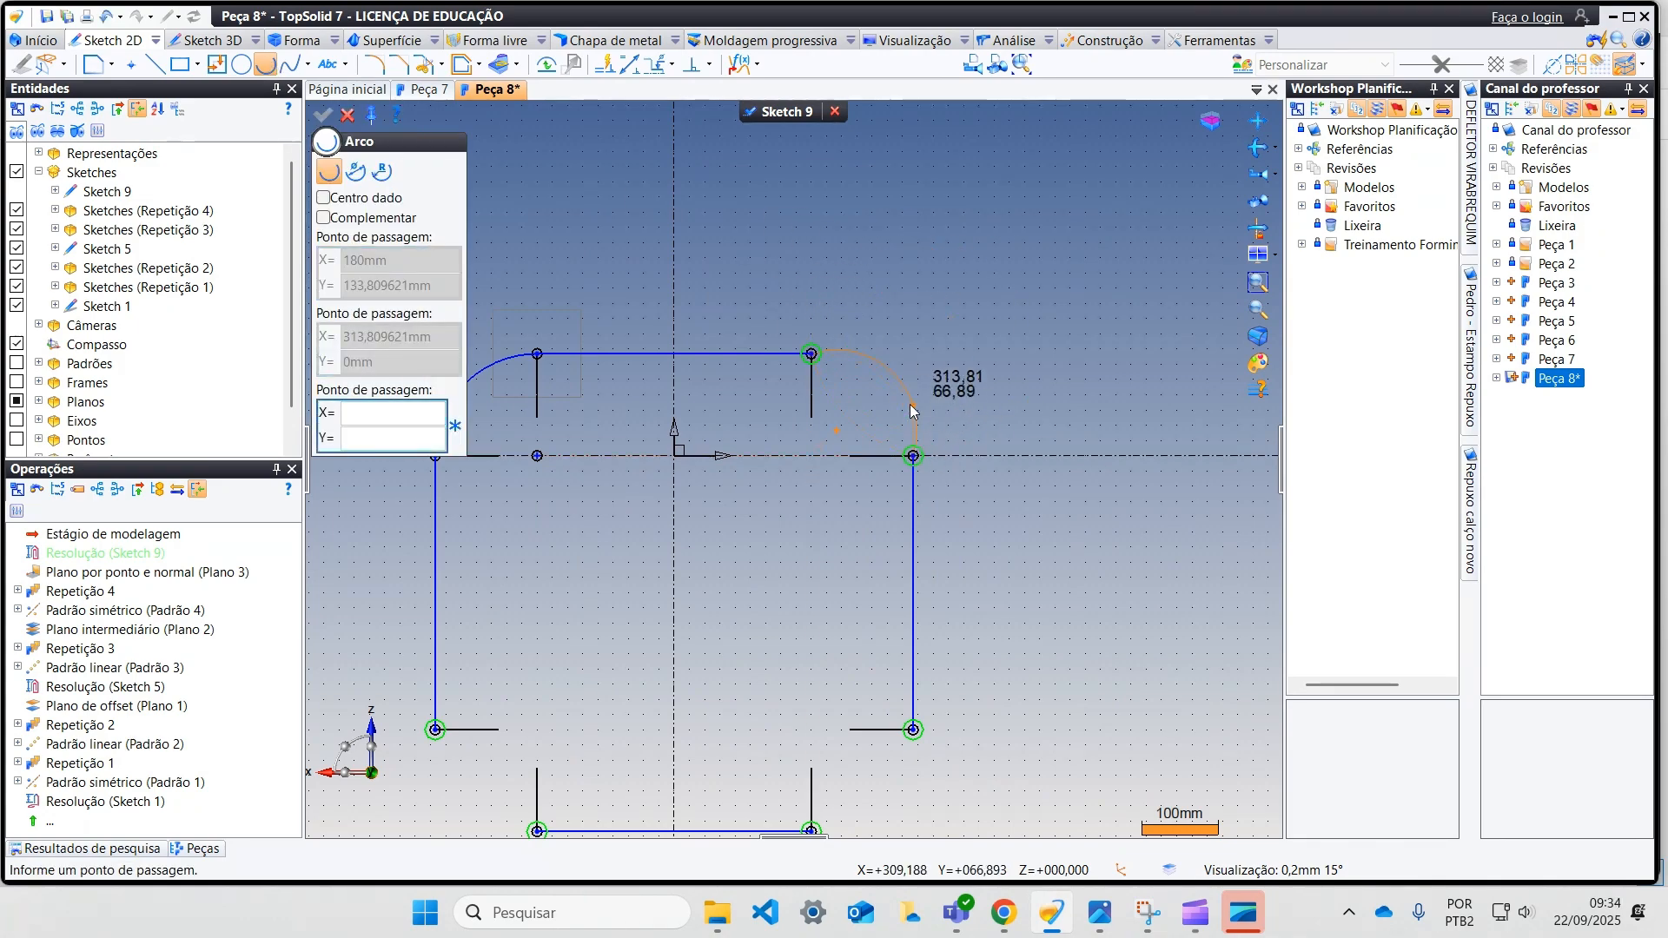
left_click(919, 410)
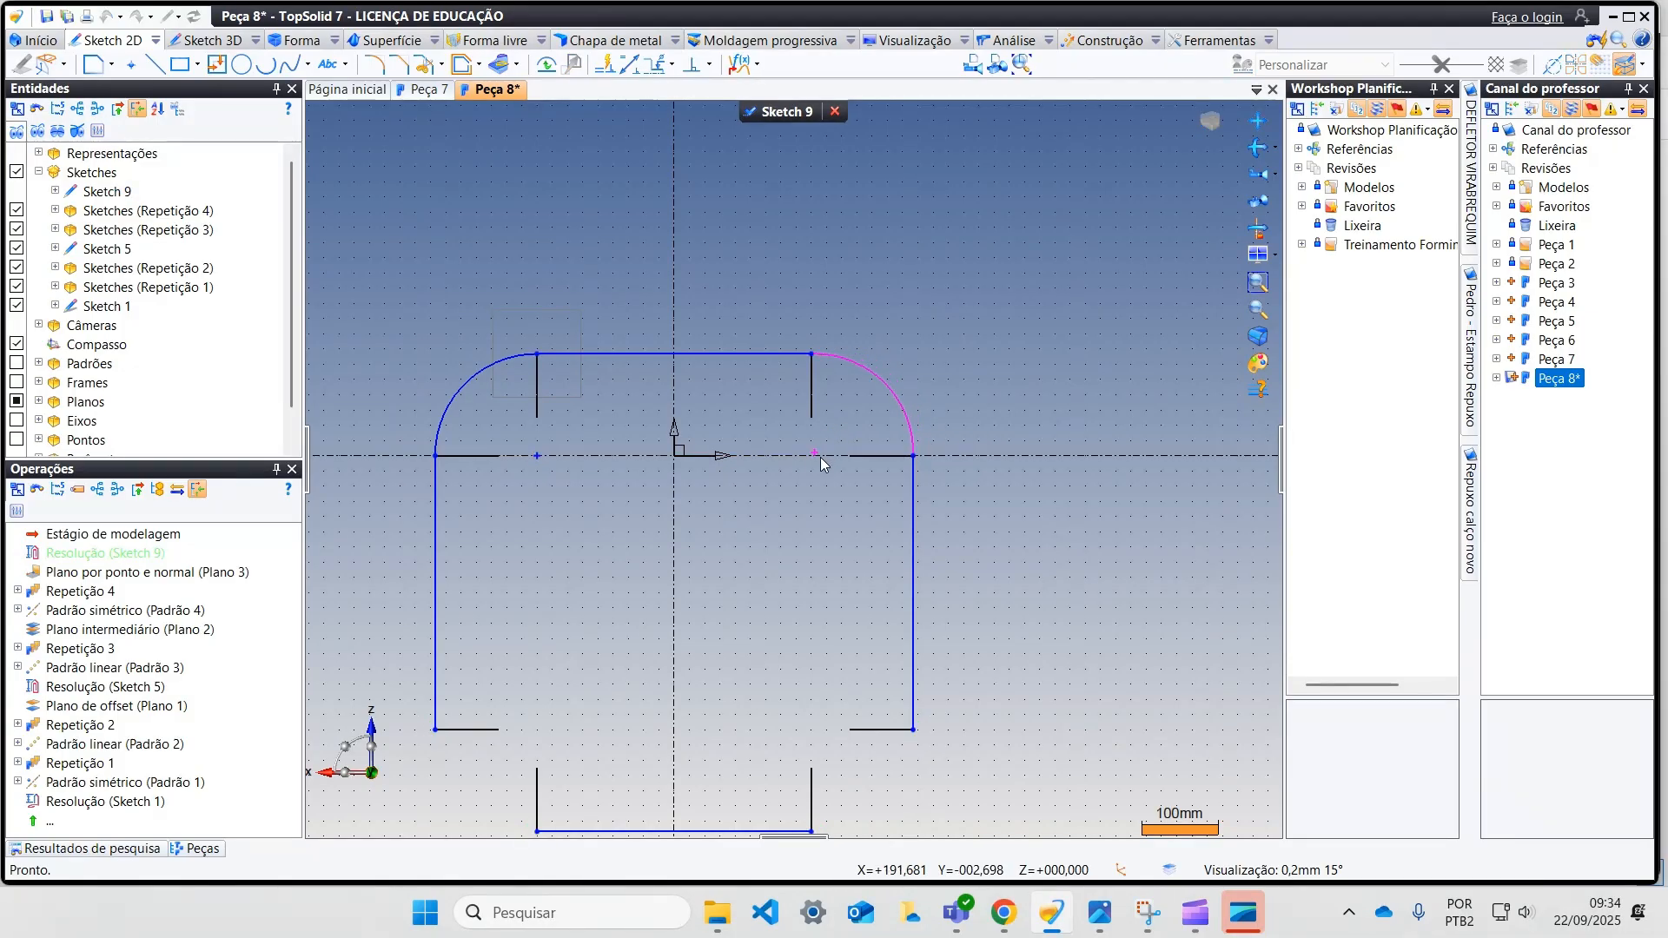
Step: Draw a three-point arc joining the endpoints of the two neighbouring lines at the lower-left corner
scroll(791, 483, "down", 3)
middle_click_drag(791, 483, 865, 303)
scroll(785, 431, "up", 3)
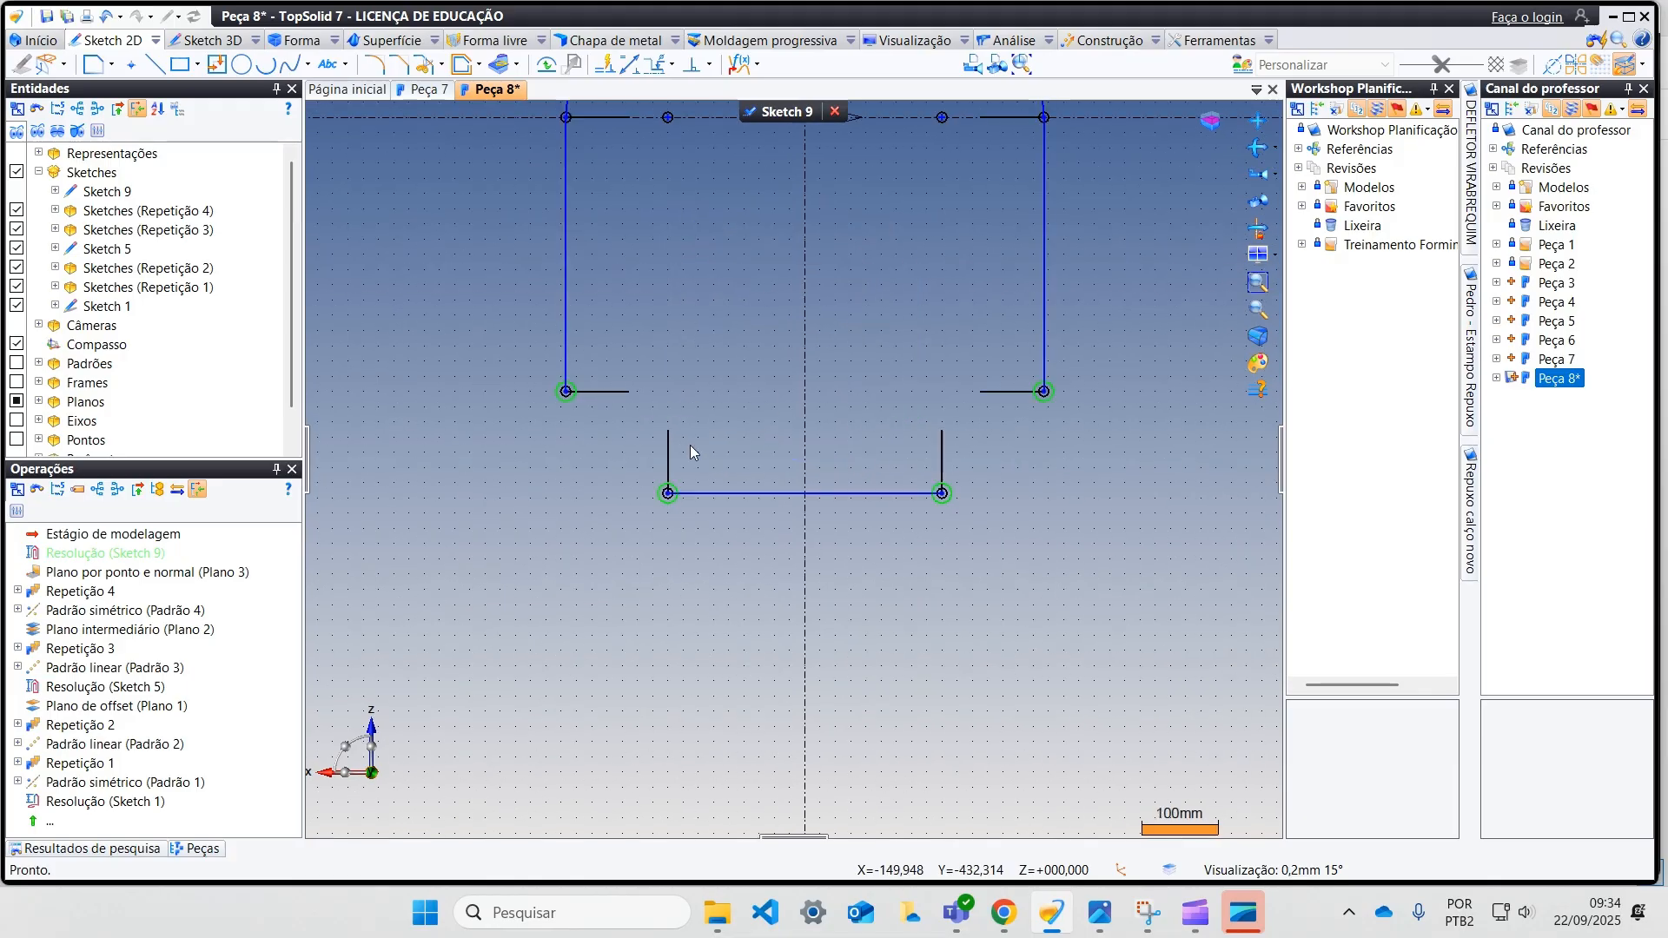
left_click(265, 64)
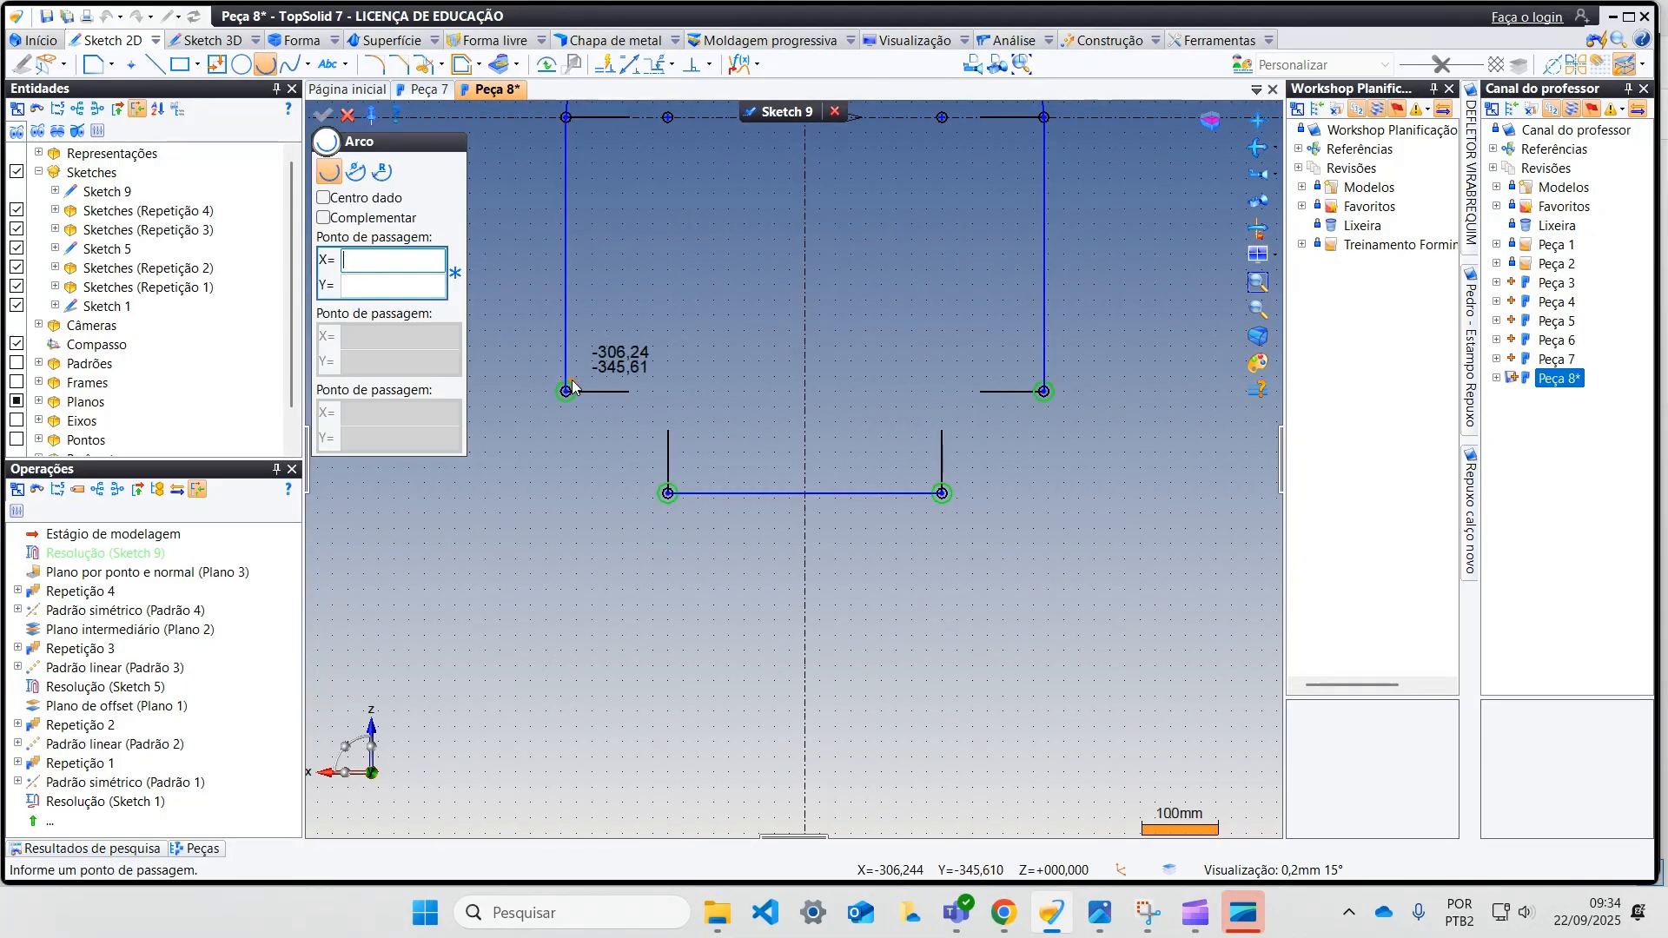
left_click(565, 391)
left_click(667, 492)
left_click(608, 487)
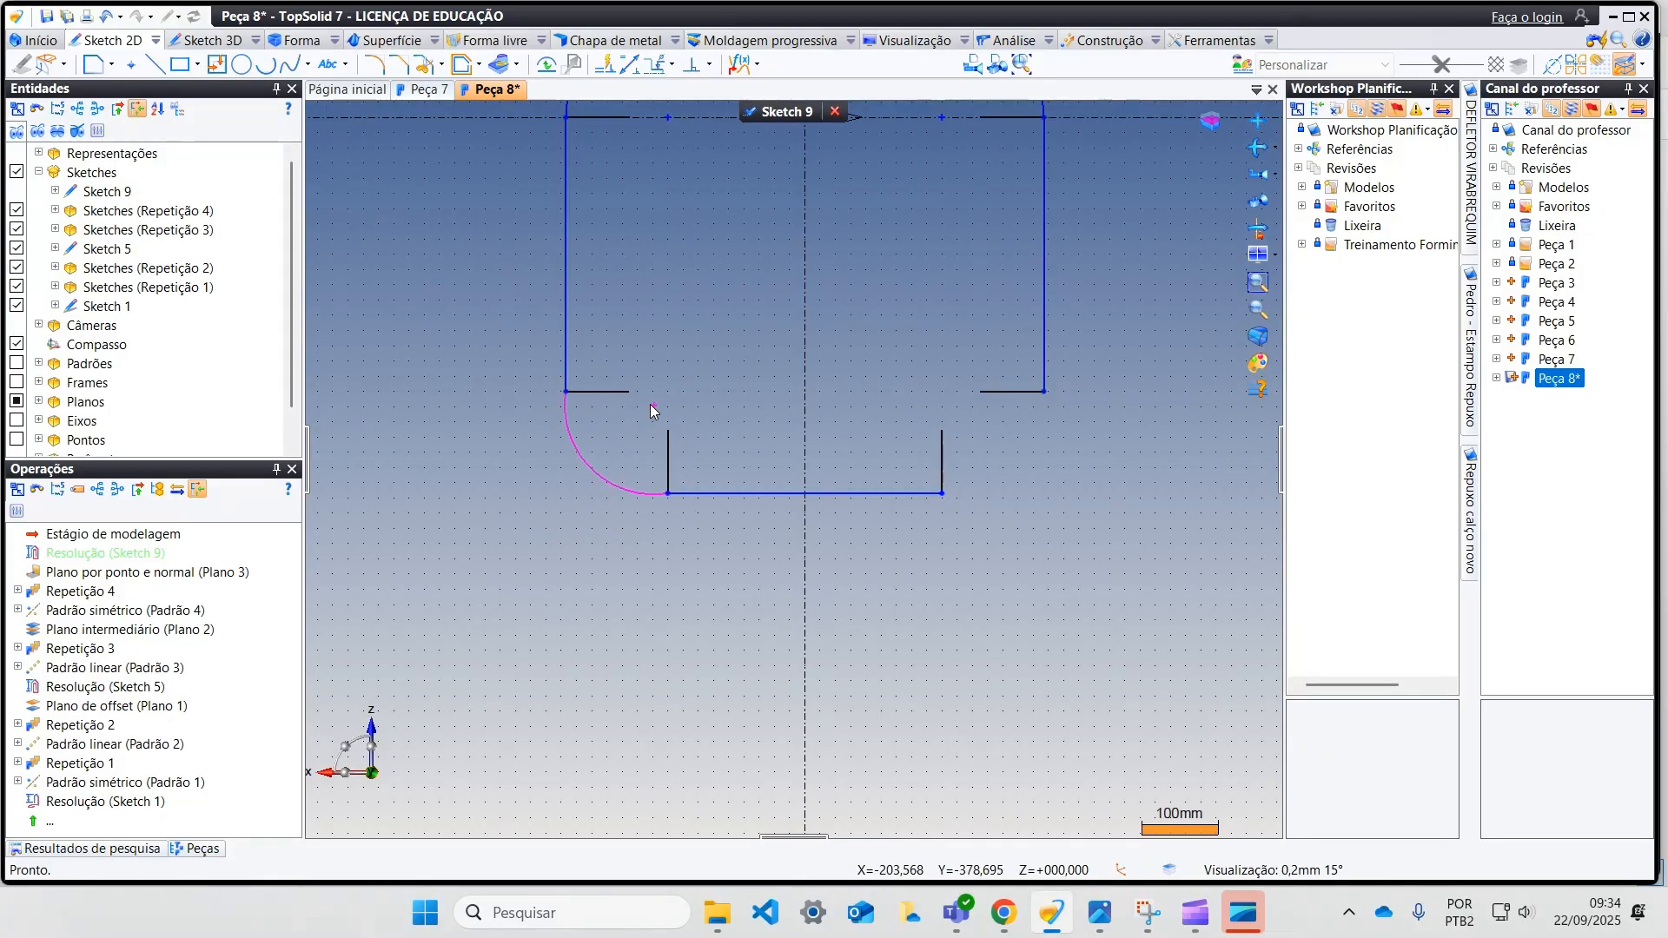
Step: Add an alignment constraint between the lower-left arc's centre and the adjacent horizontal curve
left_click(701, 69)
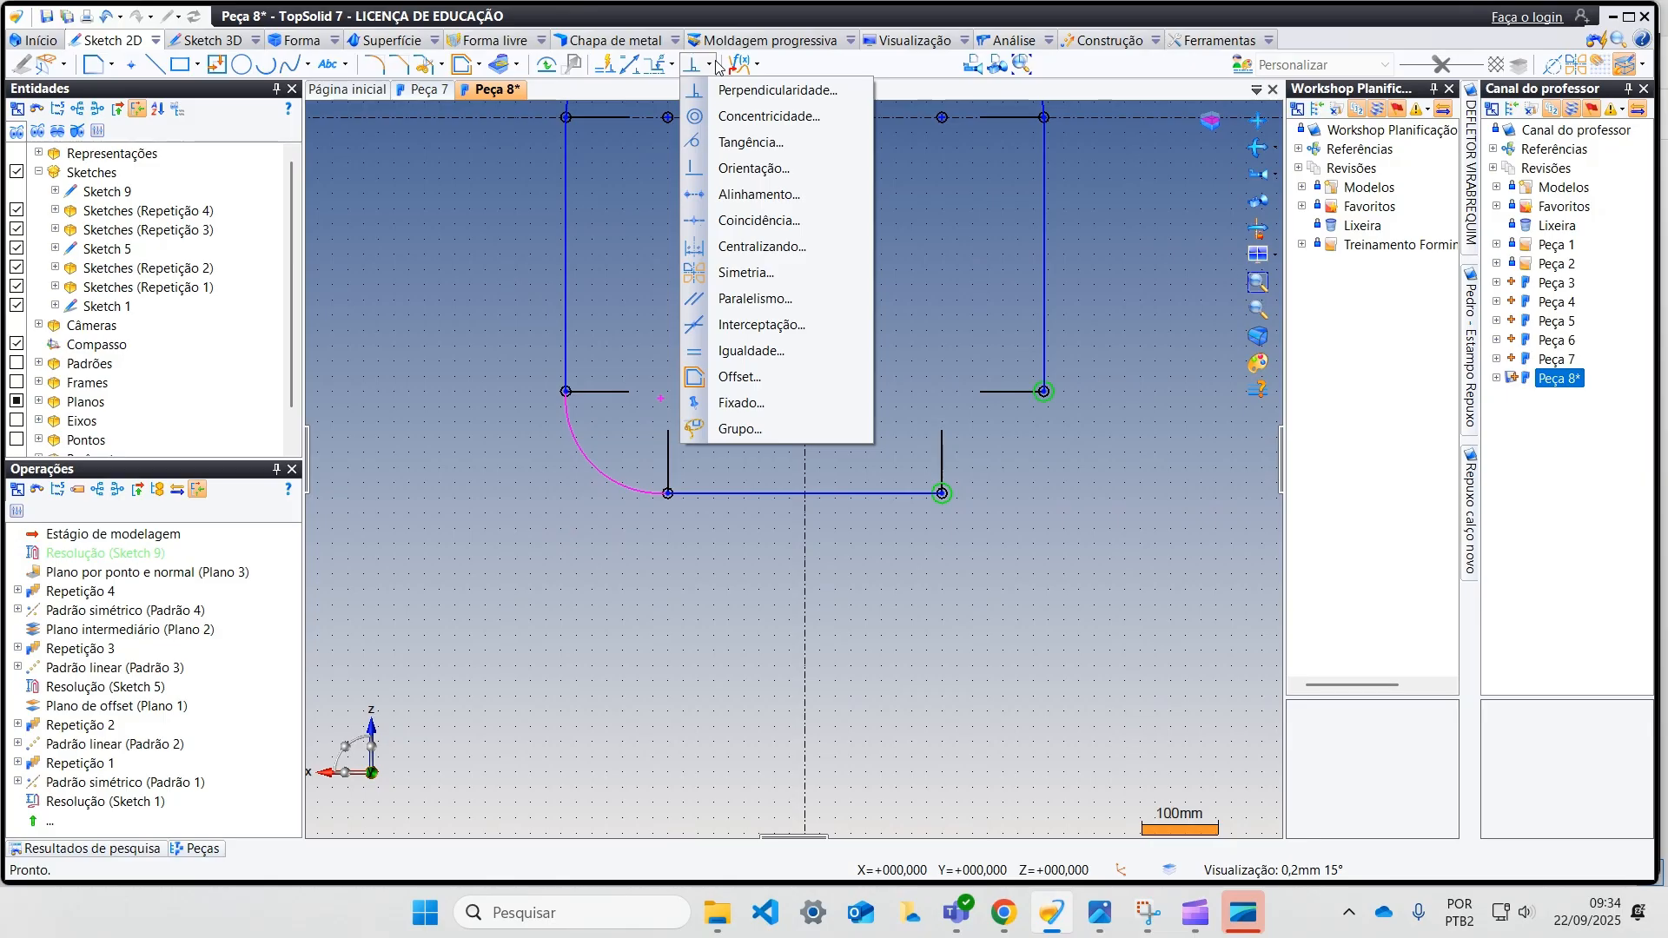
left_click(763, 195)
left_click(658, 399)
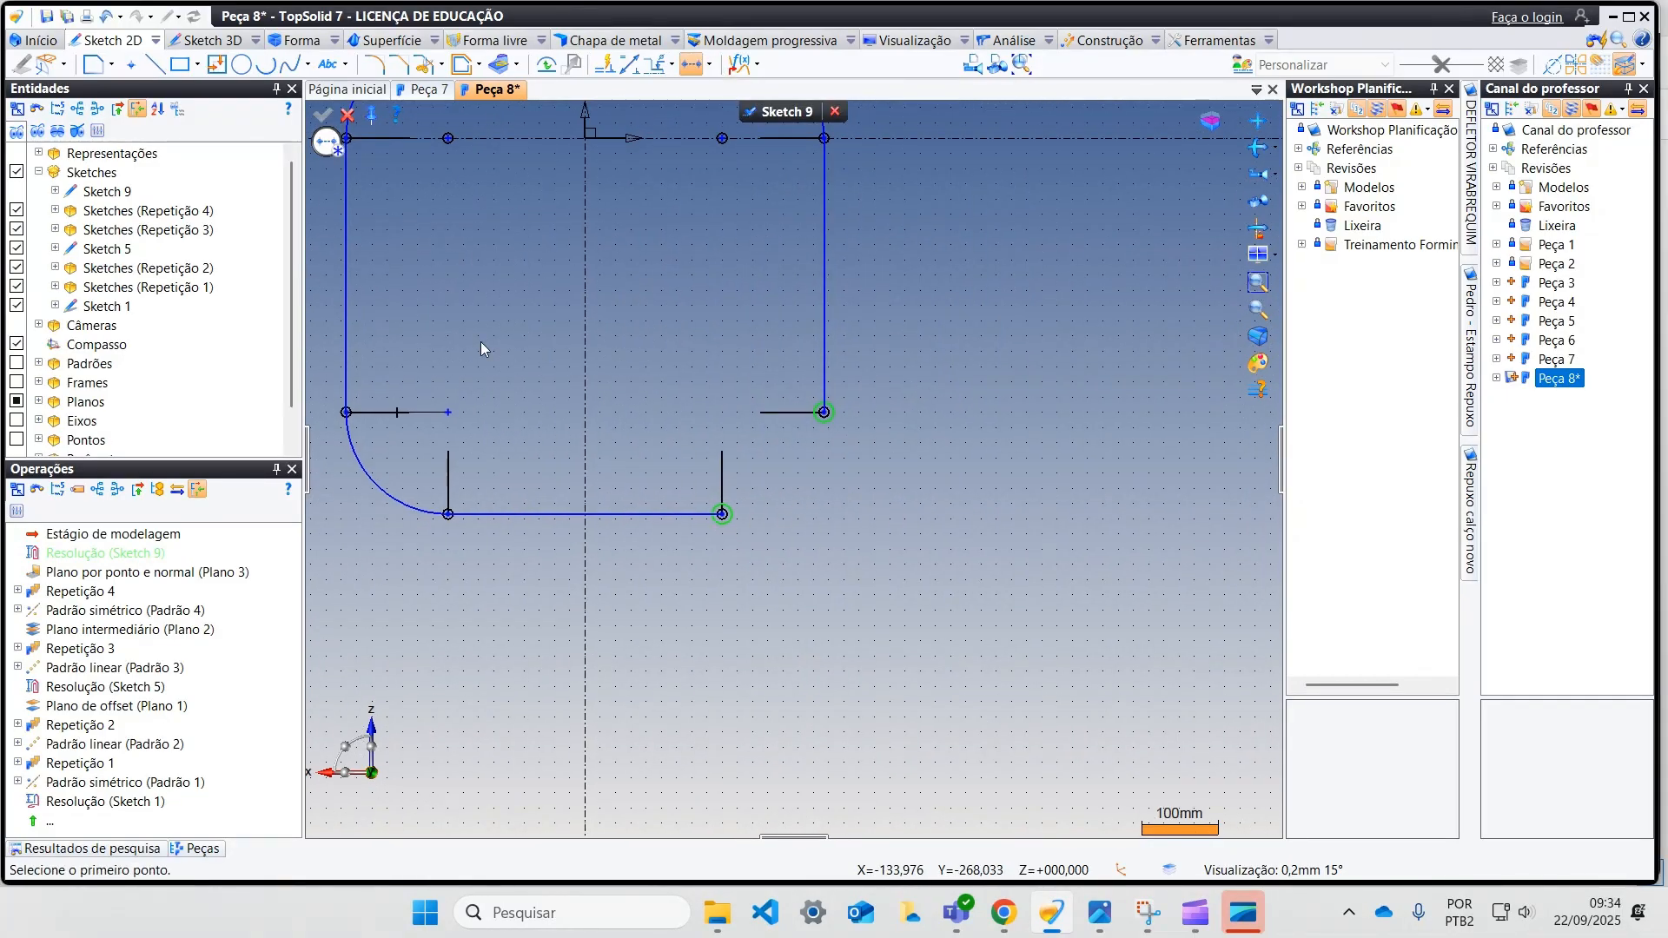
Step: Draw a three-point arc joining the endpoints of the two neighbouring lines at the lower-right corner
left_click(265, 65)
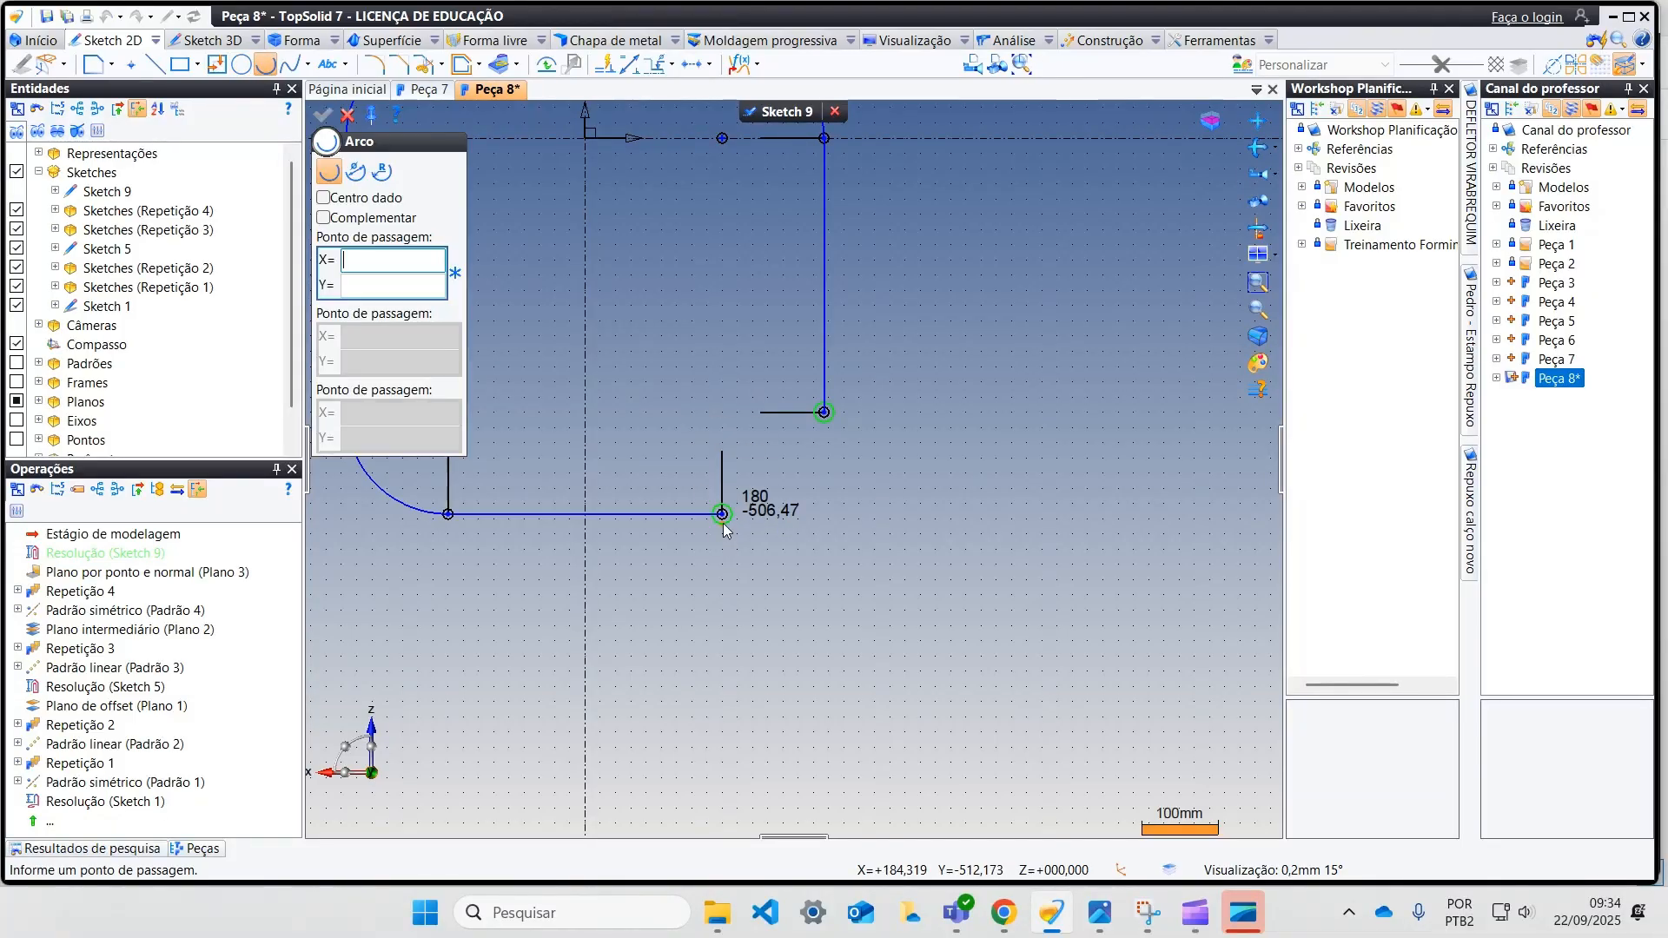
left_click(722, 514)
left_click(825, 412)
left_click(816, 465)
key("Escape")
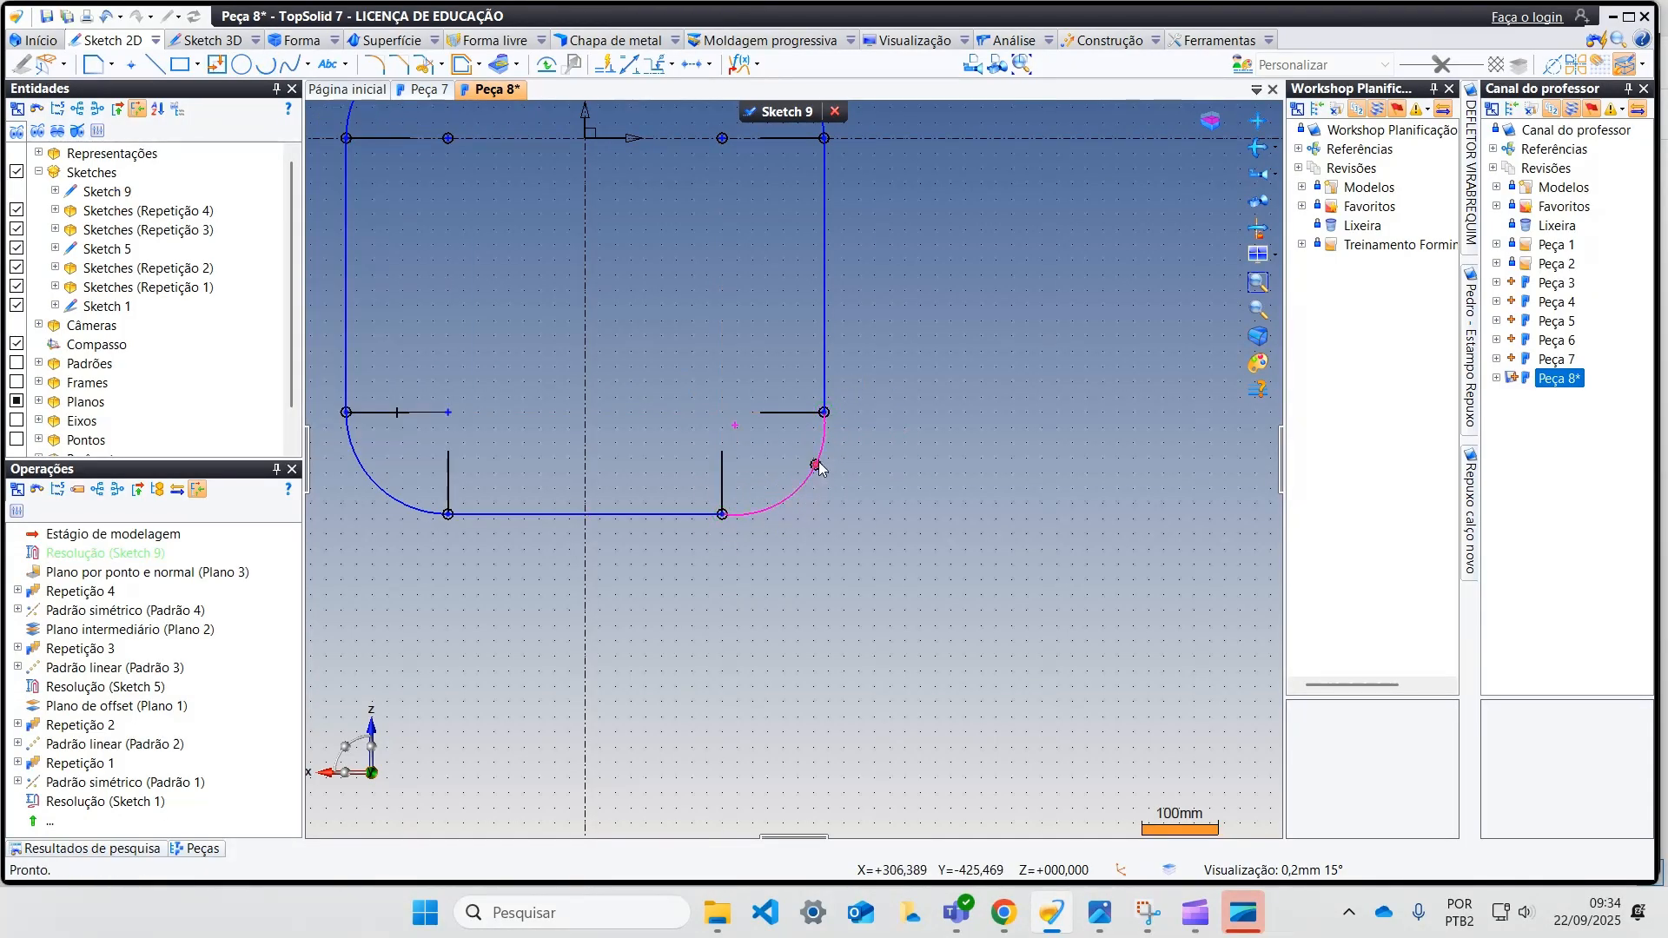
Step: Align the lower-right arc's centre with the adjacent horizontal curve and finish the sketch
left_click(658, 66)
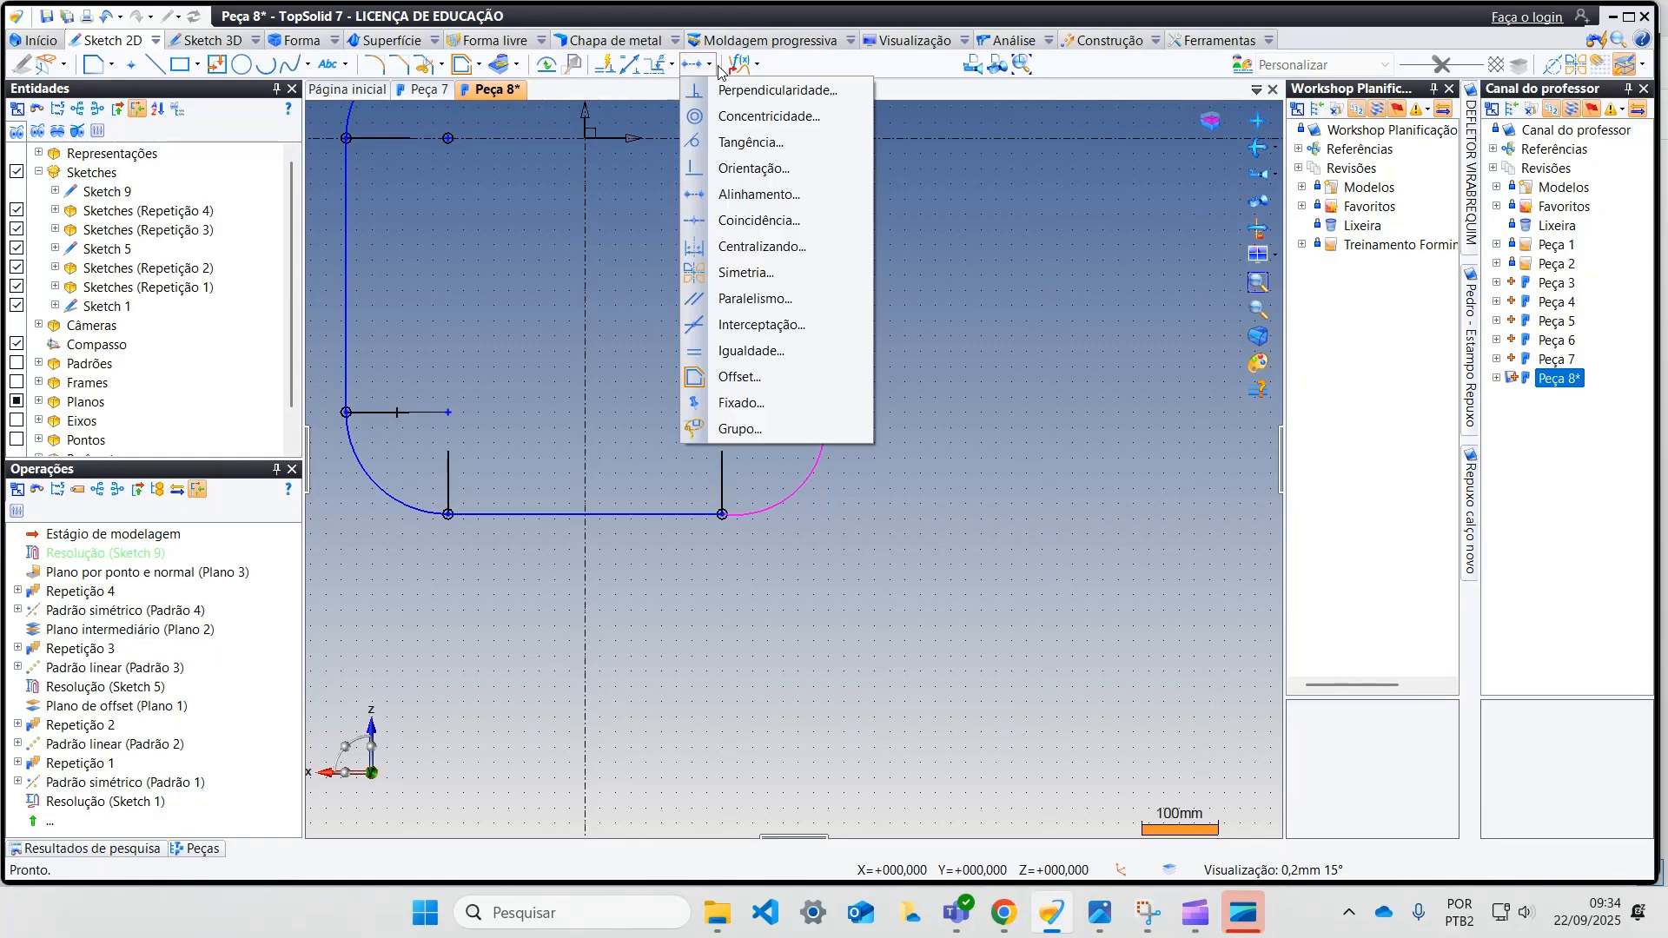
left_click(752, 195)
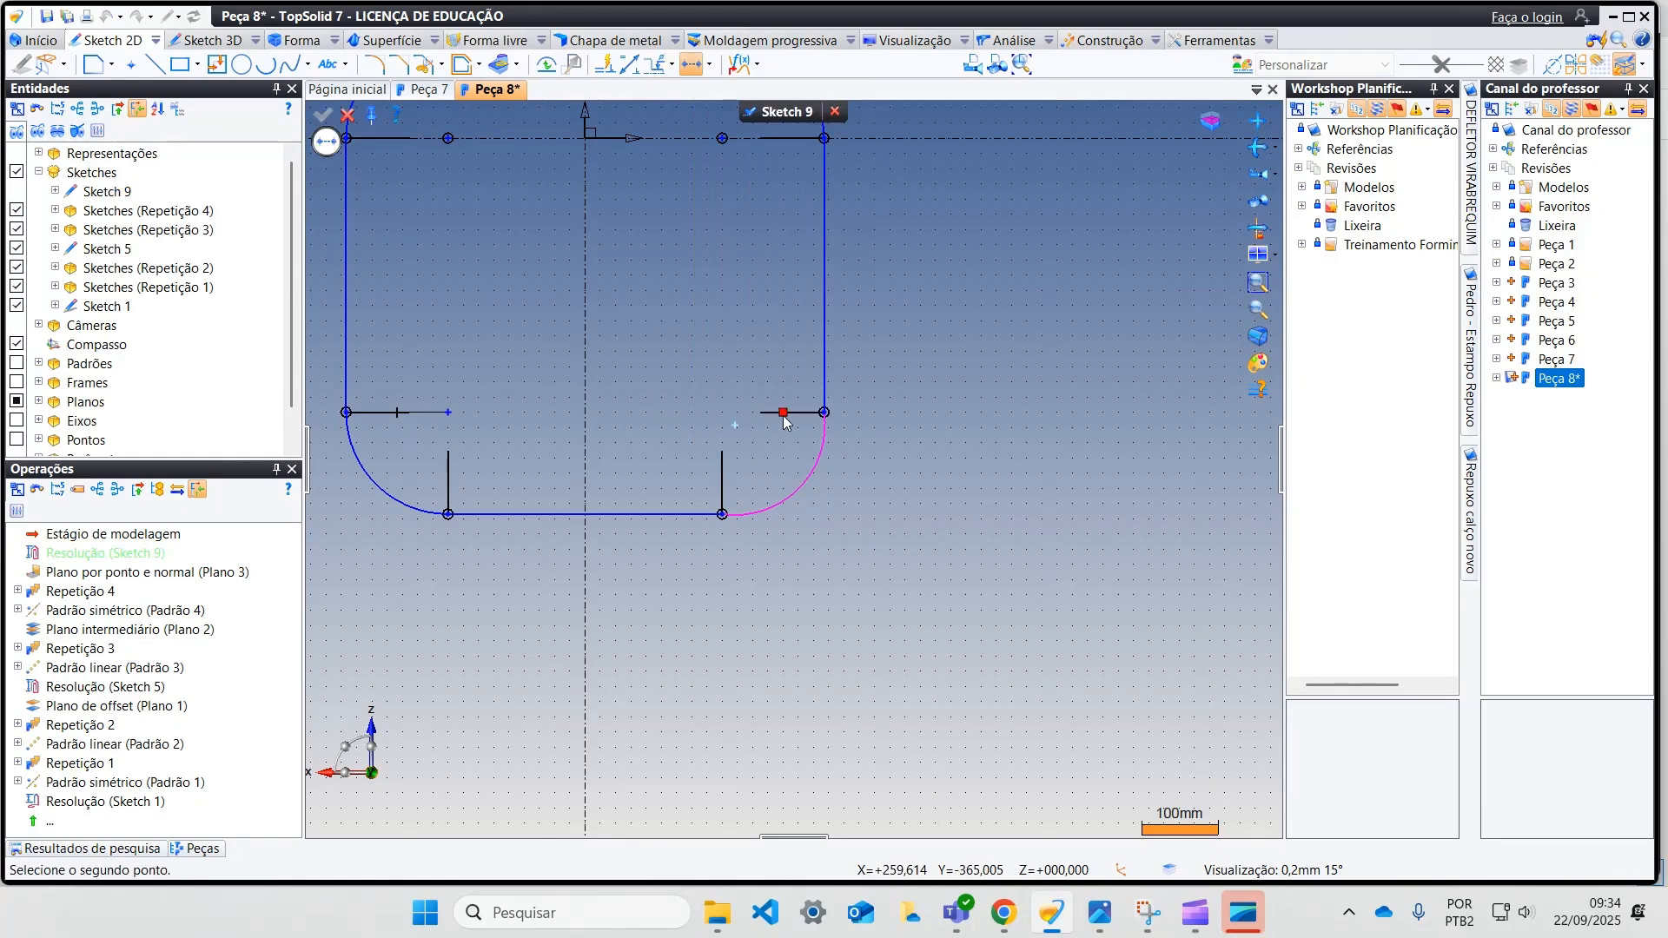
left_click(819, 417)
left_click(351, 117)
left_click(763, 115)
Step: Create a plane by point and normal at a profile curve's lower endpoint, normal to the absolute Y axis, with a 100 mm size
scroll(744, 332, "down", 4)
mouse_move(746, 352)
middle_mouse_down()
mouse_move(769, 285)
mouse_move(688, 287)
mouse_move(754, 275)
mouse_move(818, 435)
middle_mouse_up()
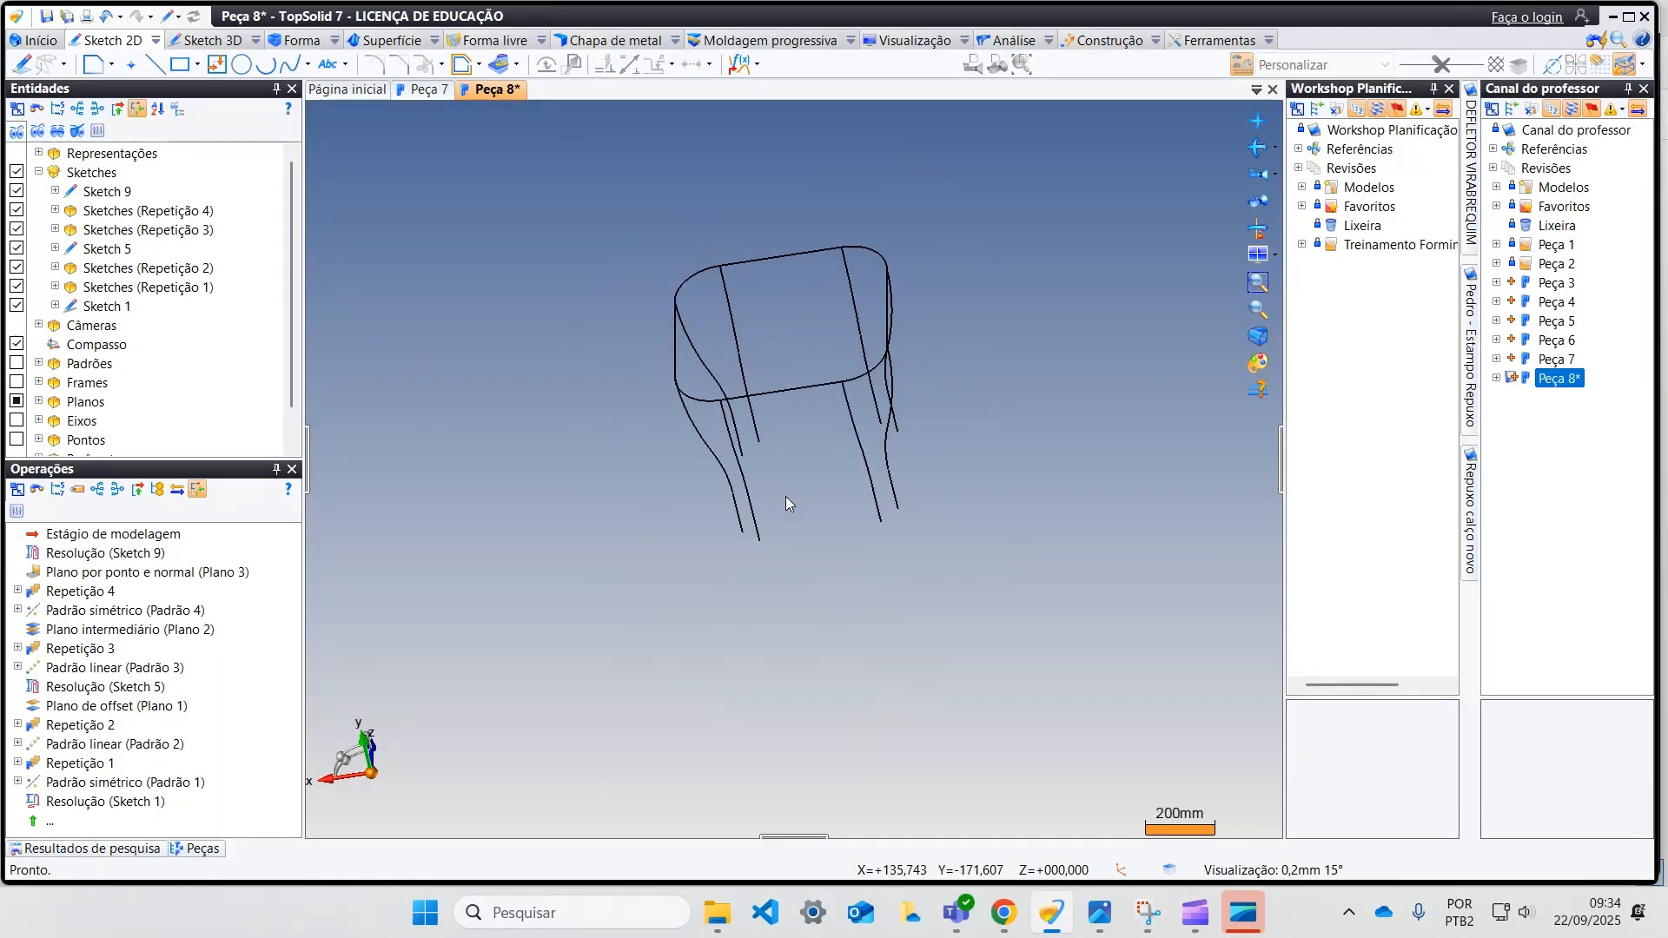
left_click(1103, 42)
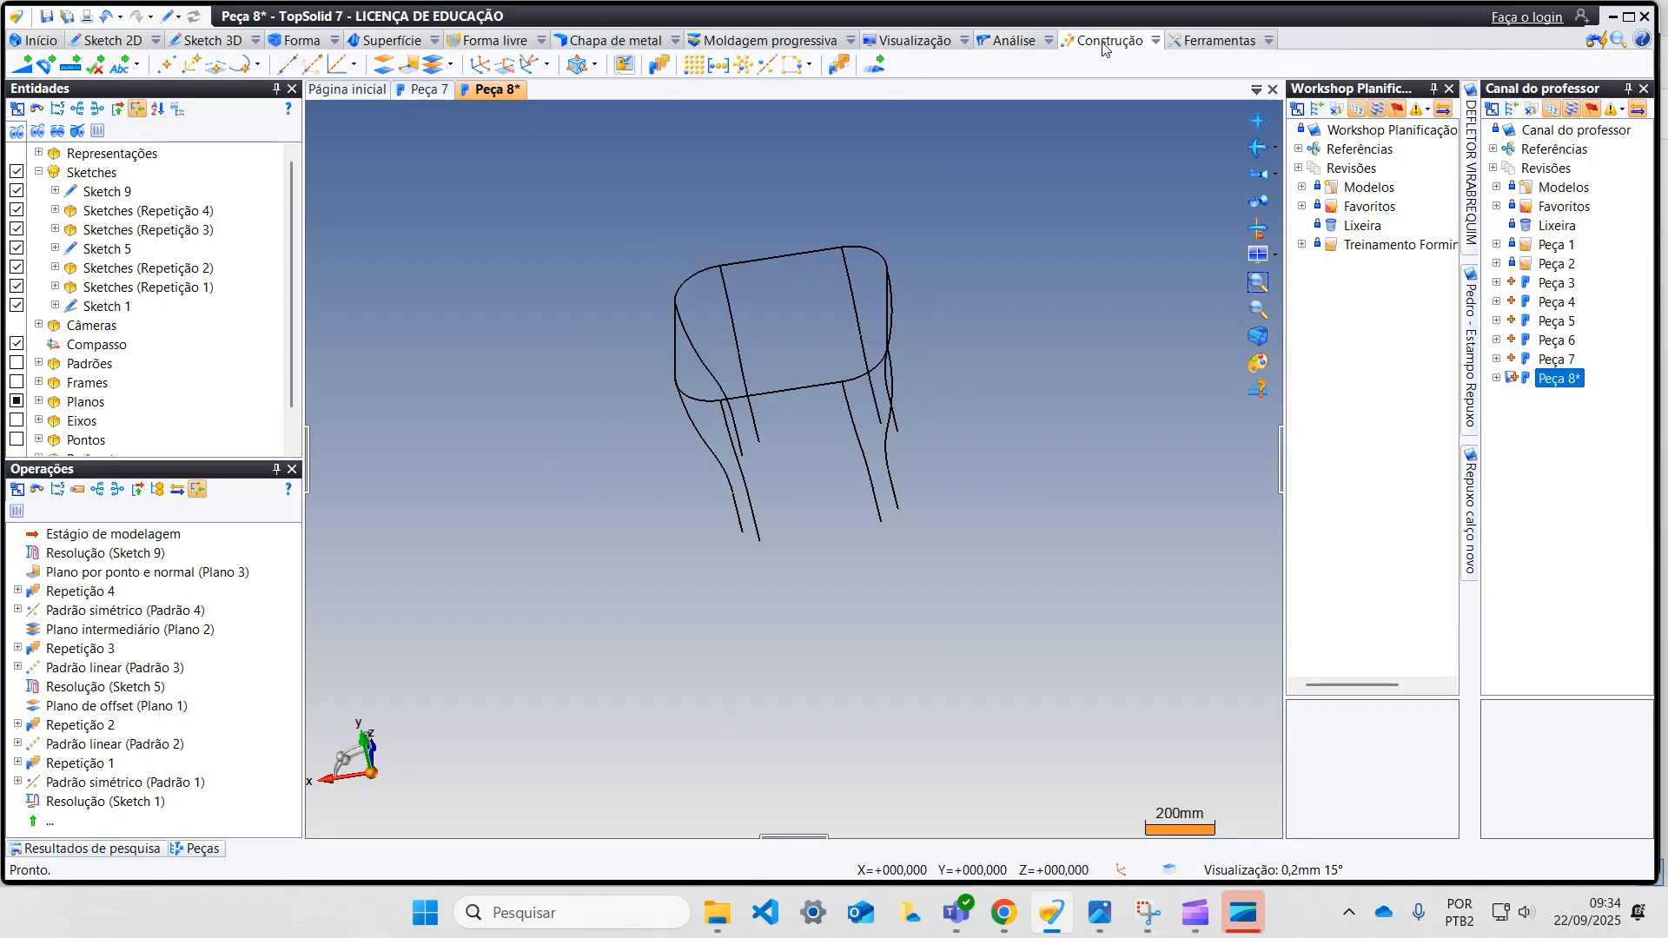
left_click(415, 68)
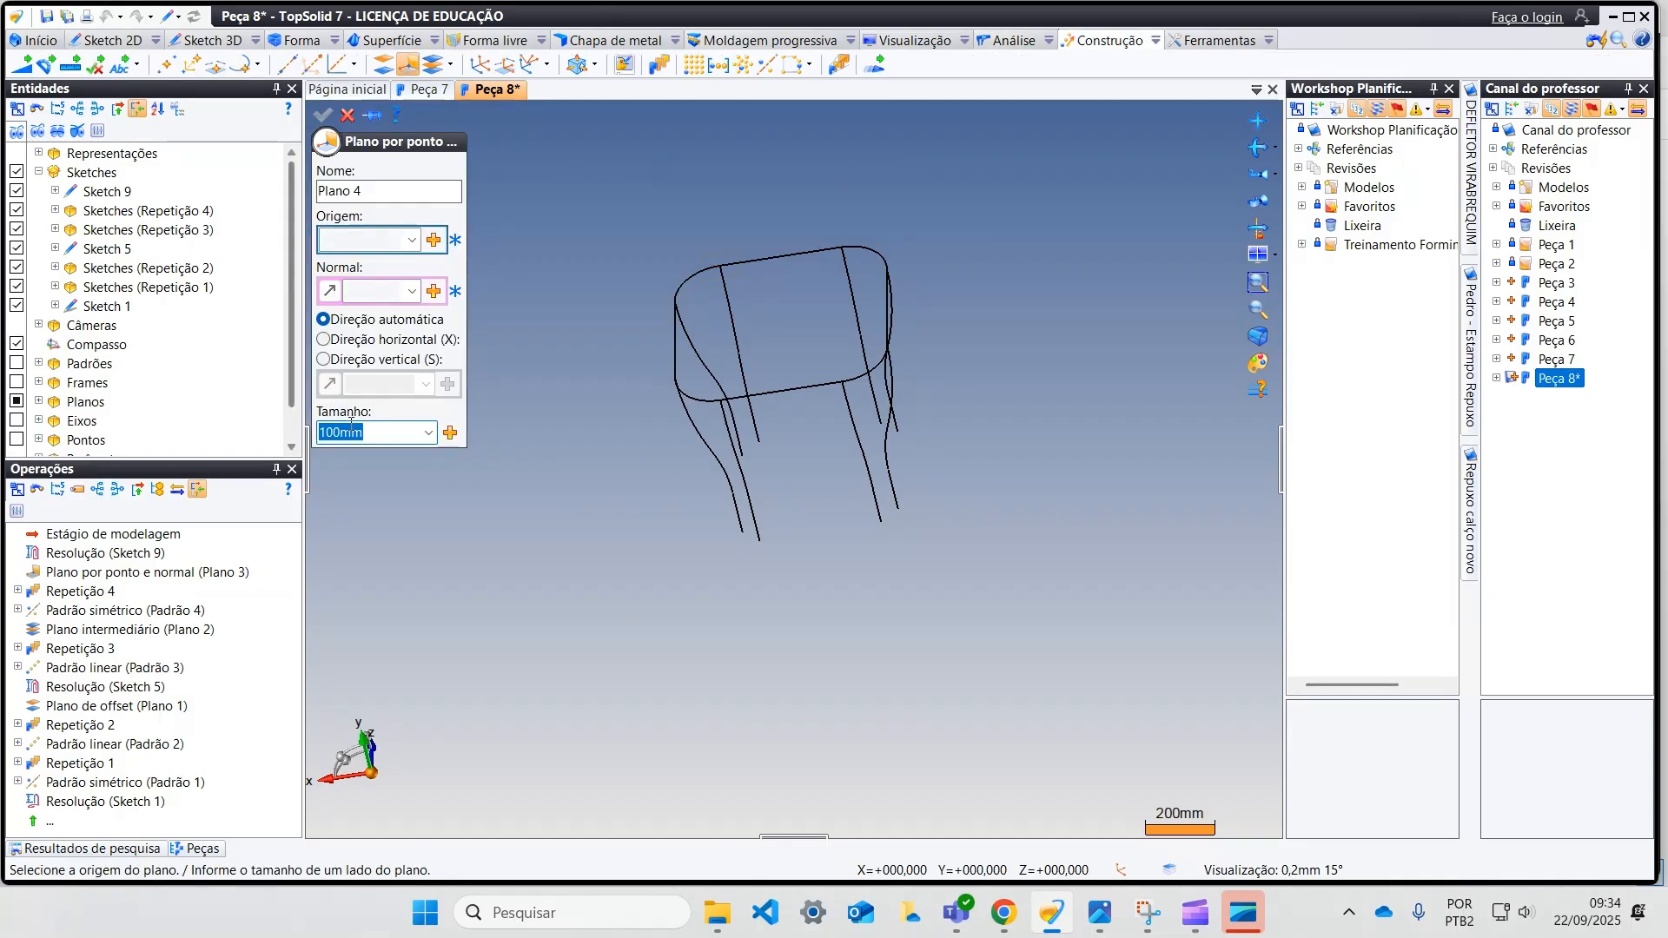
left_click(760, 541)
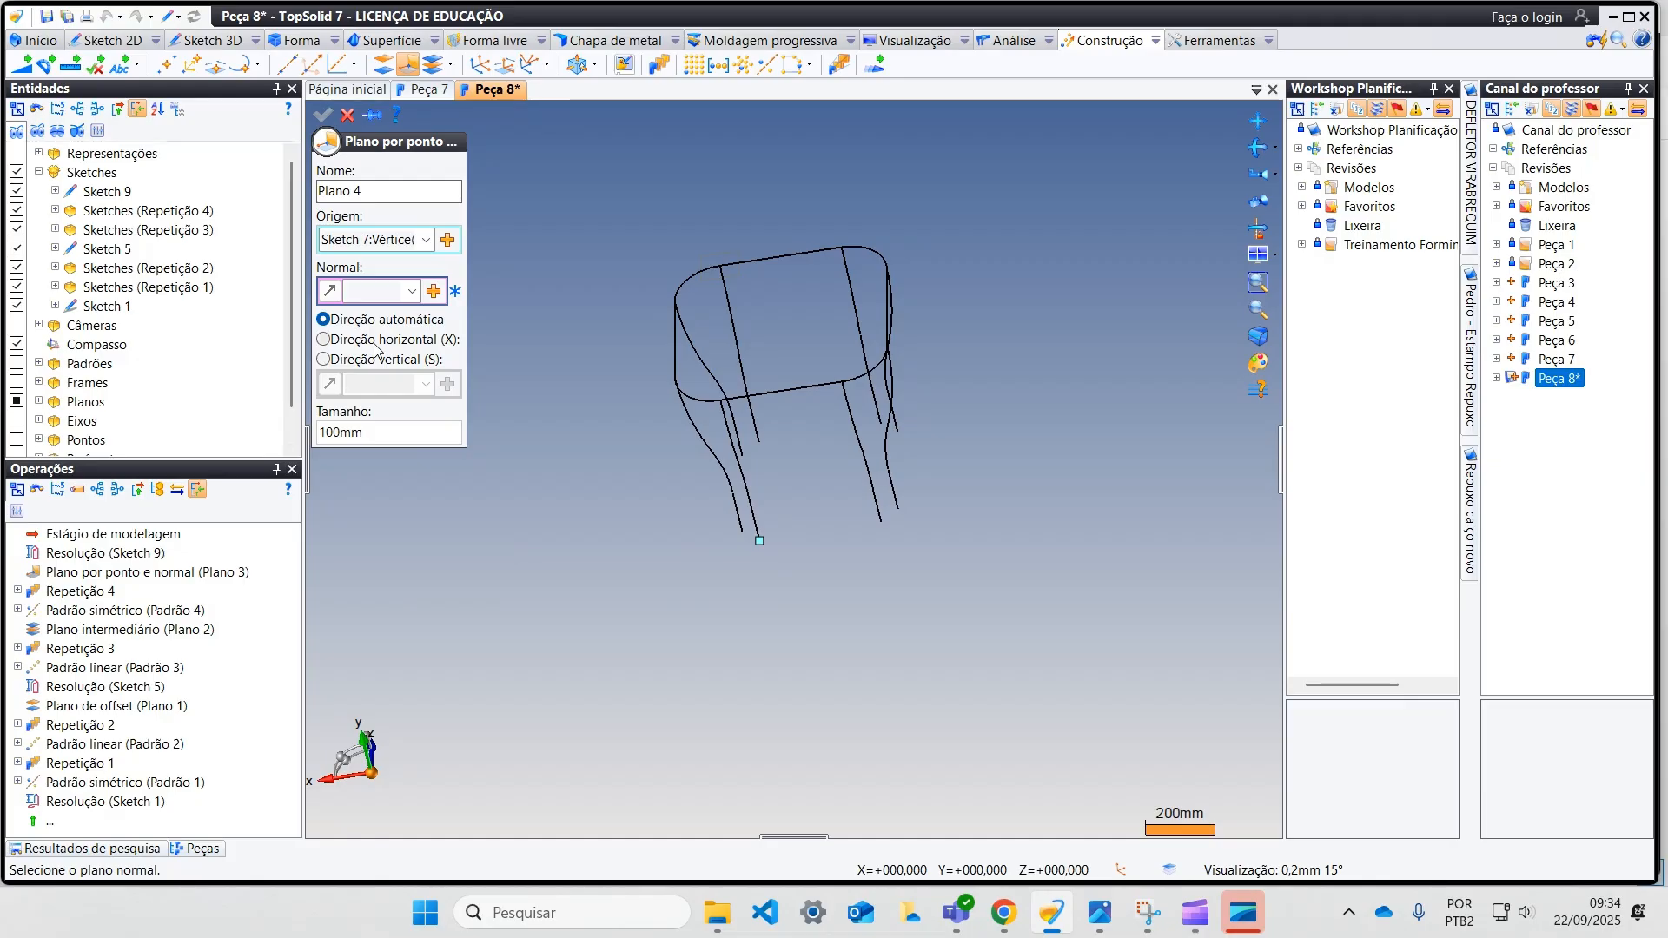
left_click(413, 292)
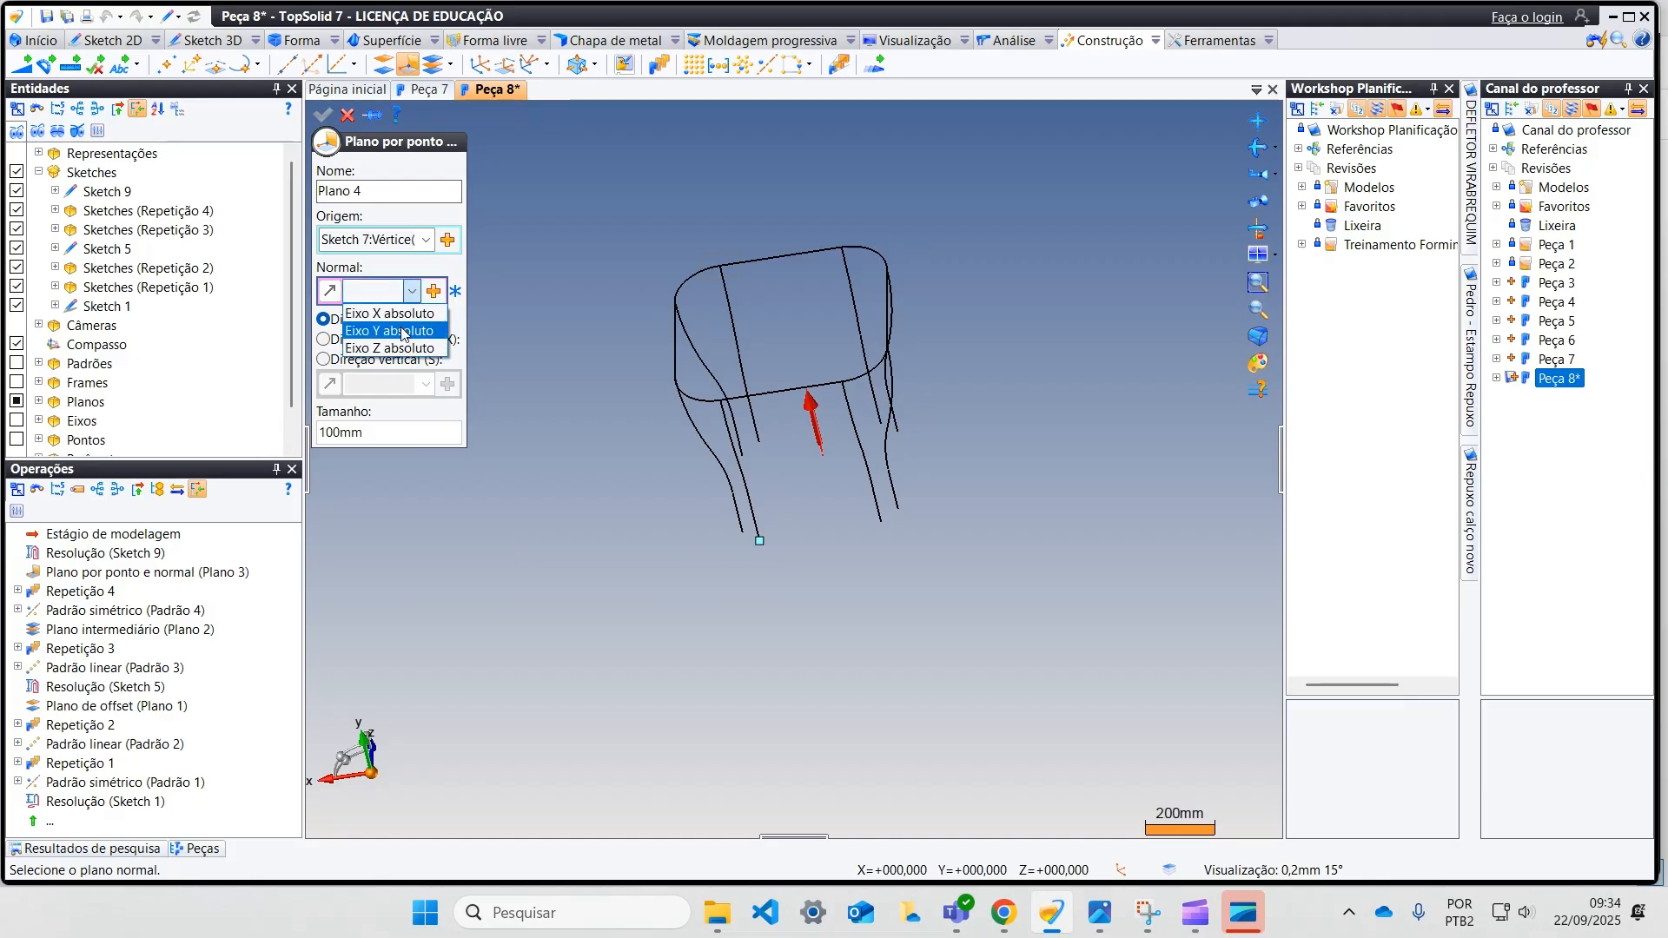
left_click(404, 333)
middle_click_drag(762, 537, 574, 544)
left_click(324, 115)
Step: Start a 2D sketch on the new lower plane and draw an arc from (-230, 0) to (-180, 50), centred on the horizontal axis
right_click(779, 585)
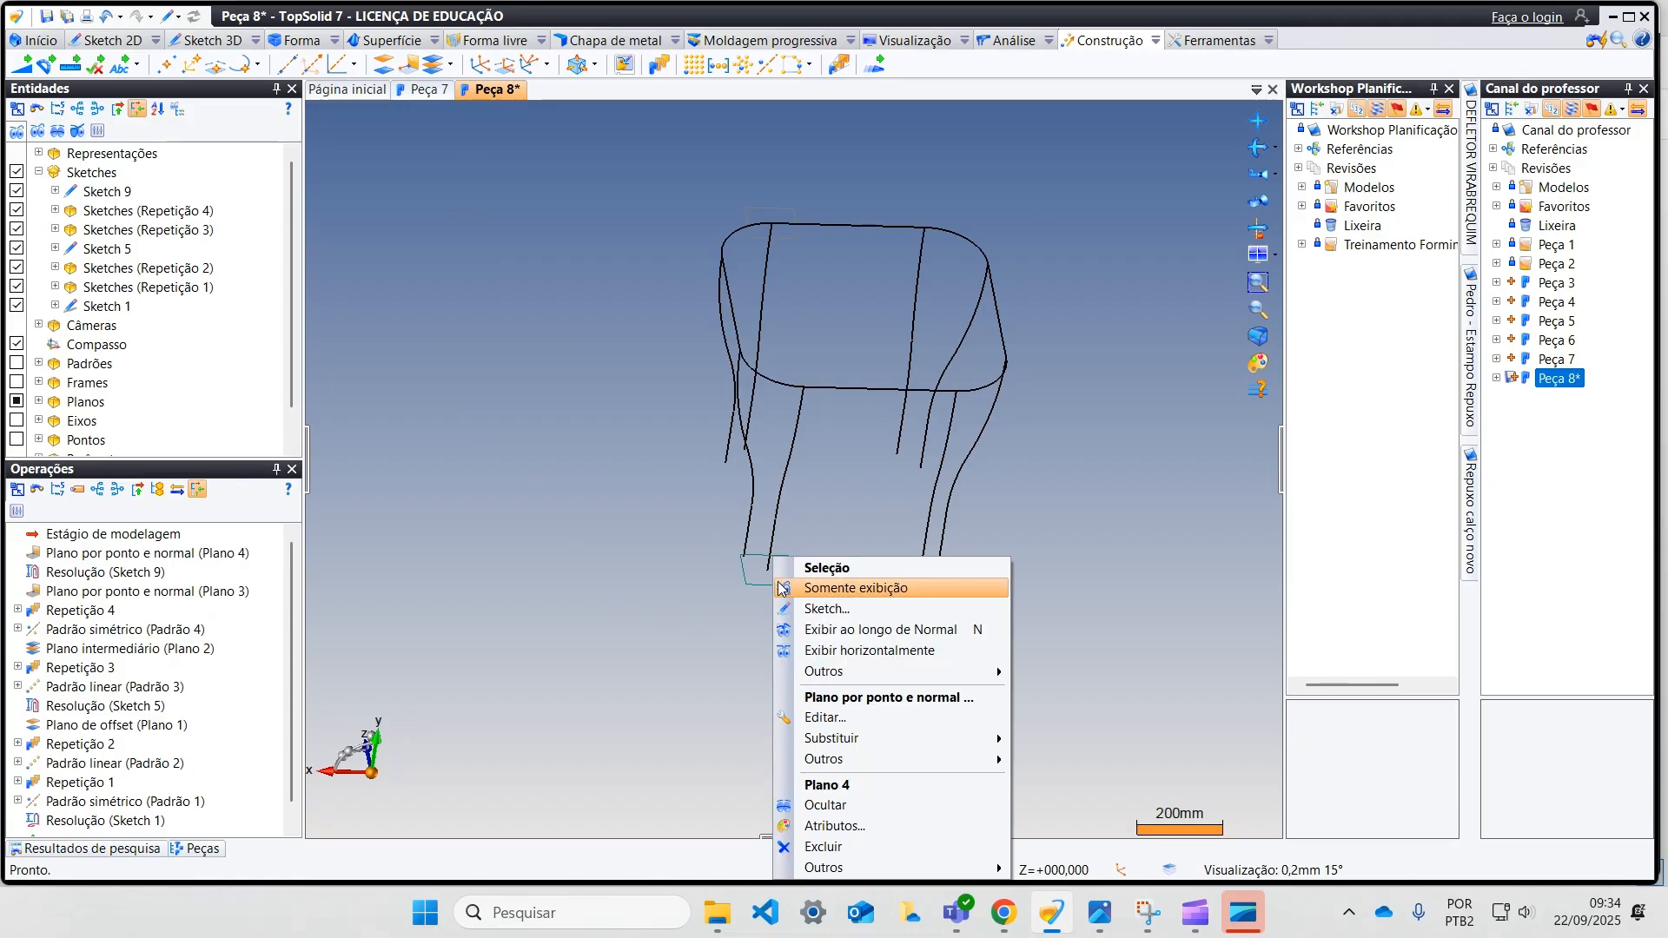
left_click(841, 610)
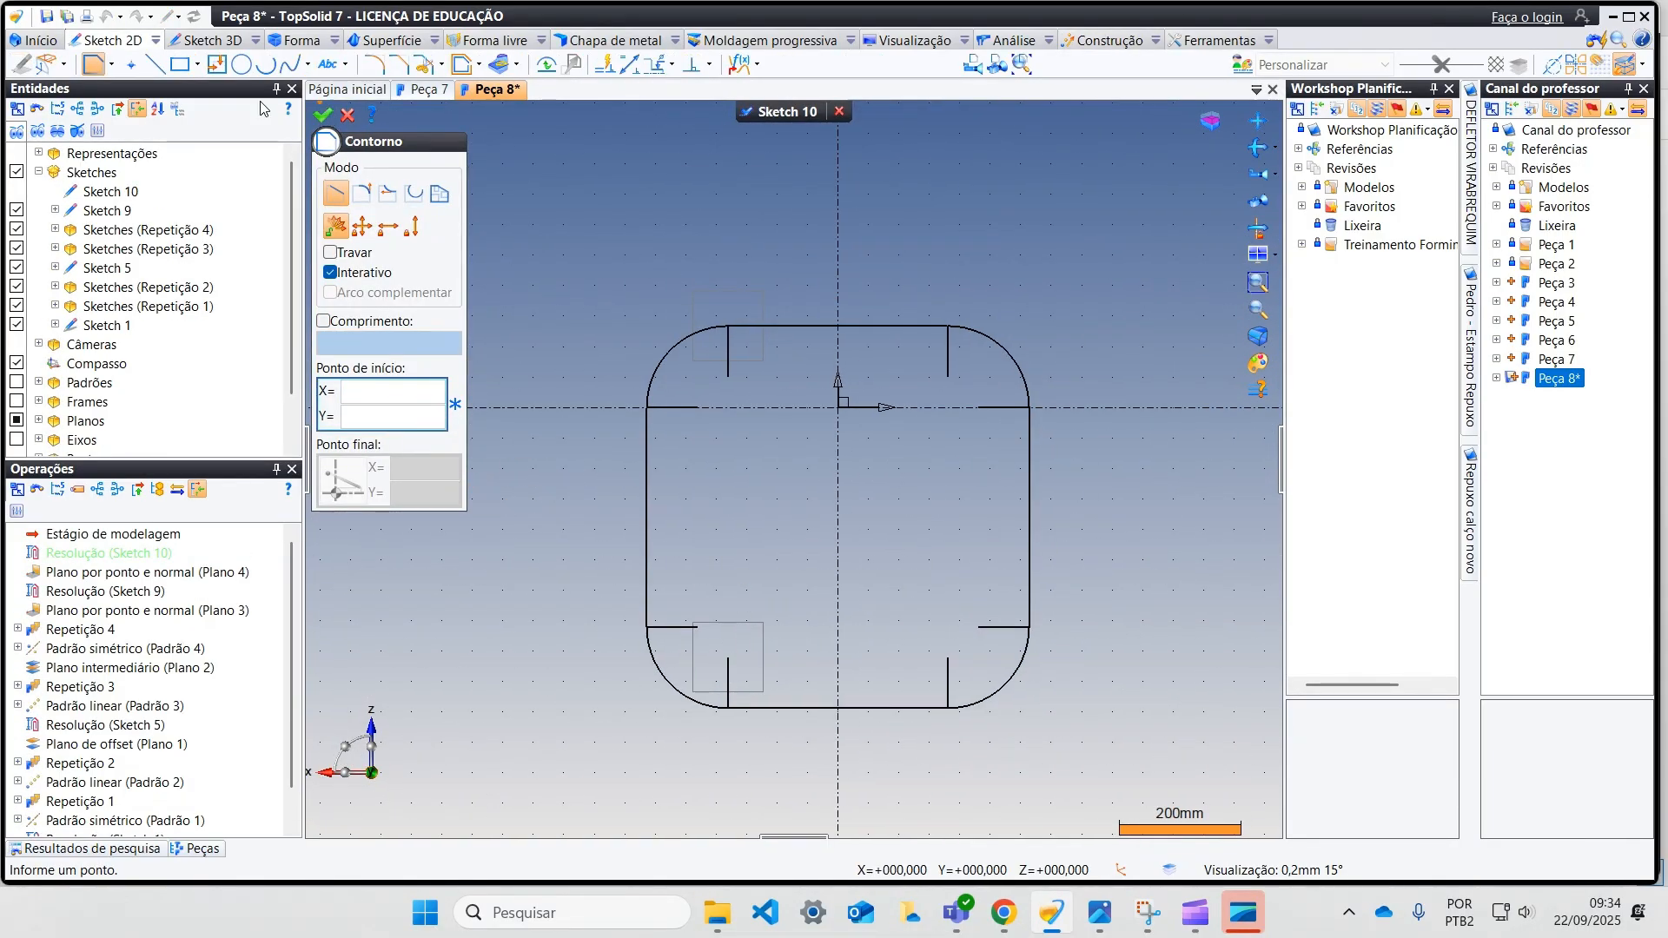
left_click(266, 66)
left_click(698, 407)
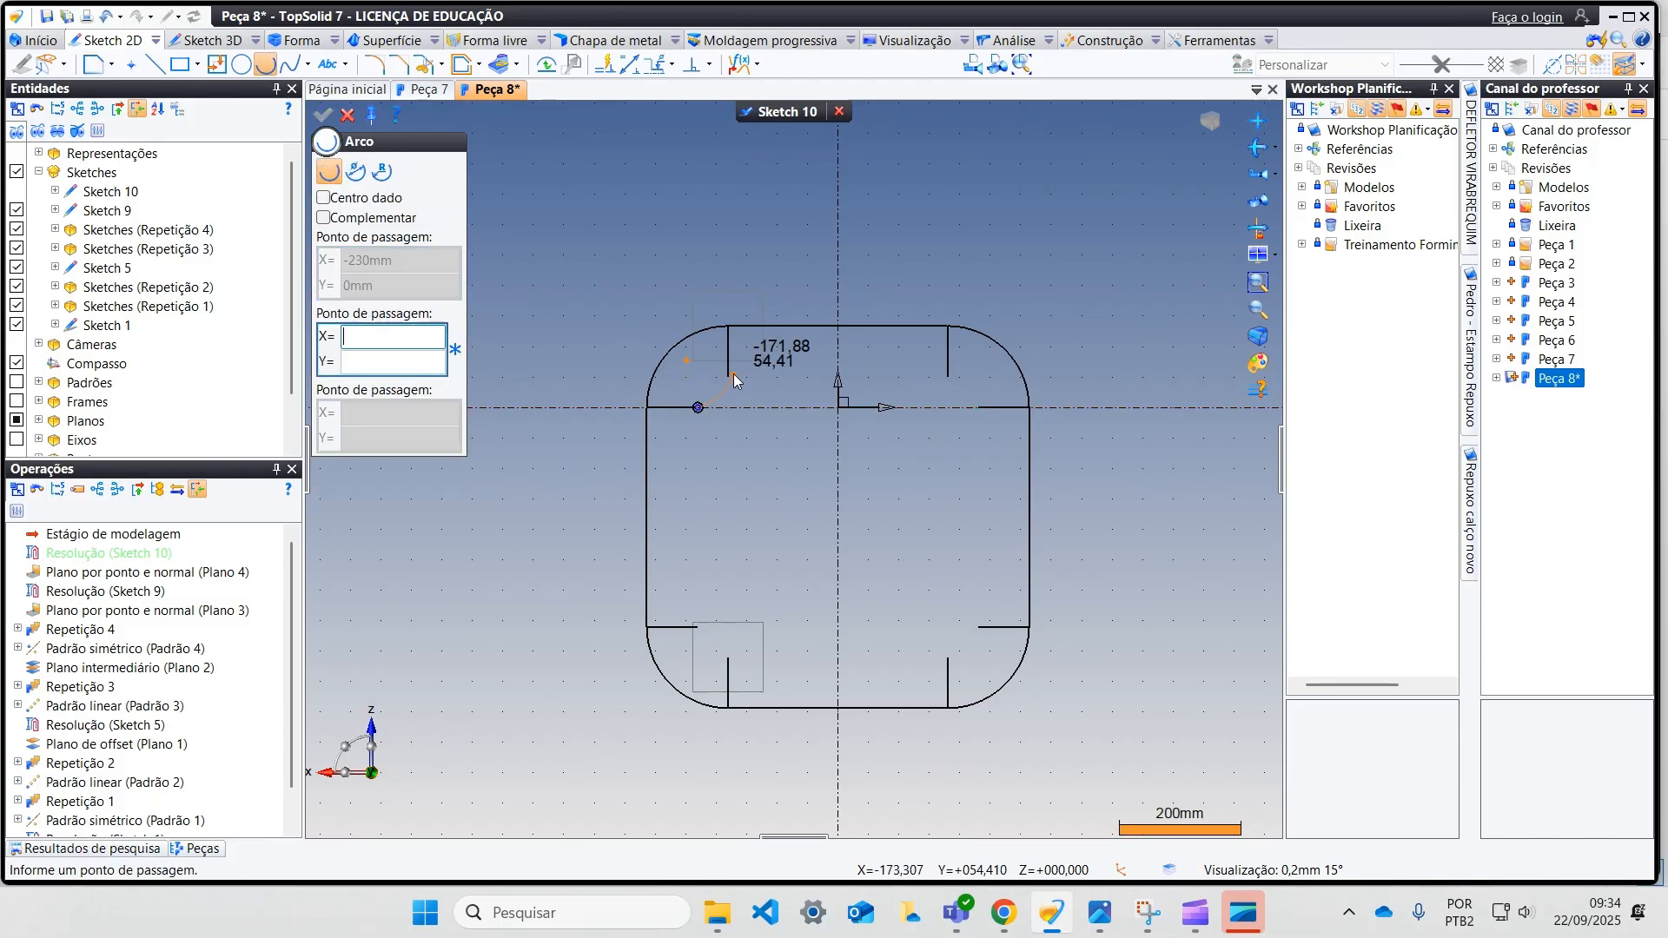
left_click(729, 377)
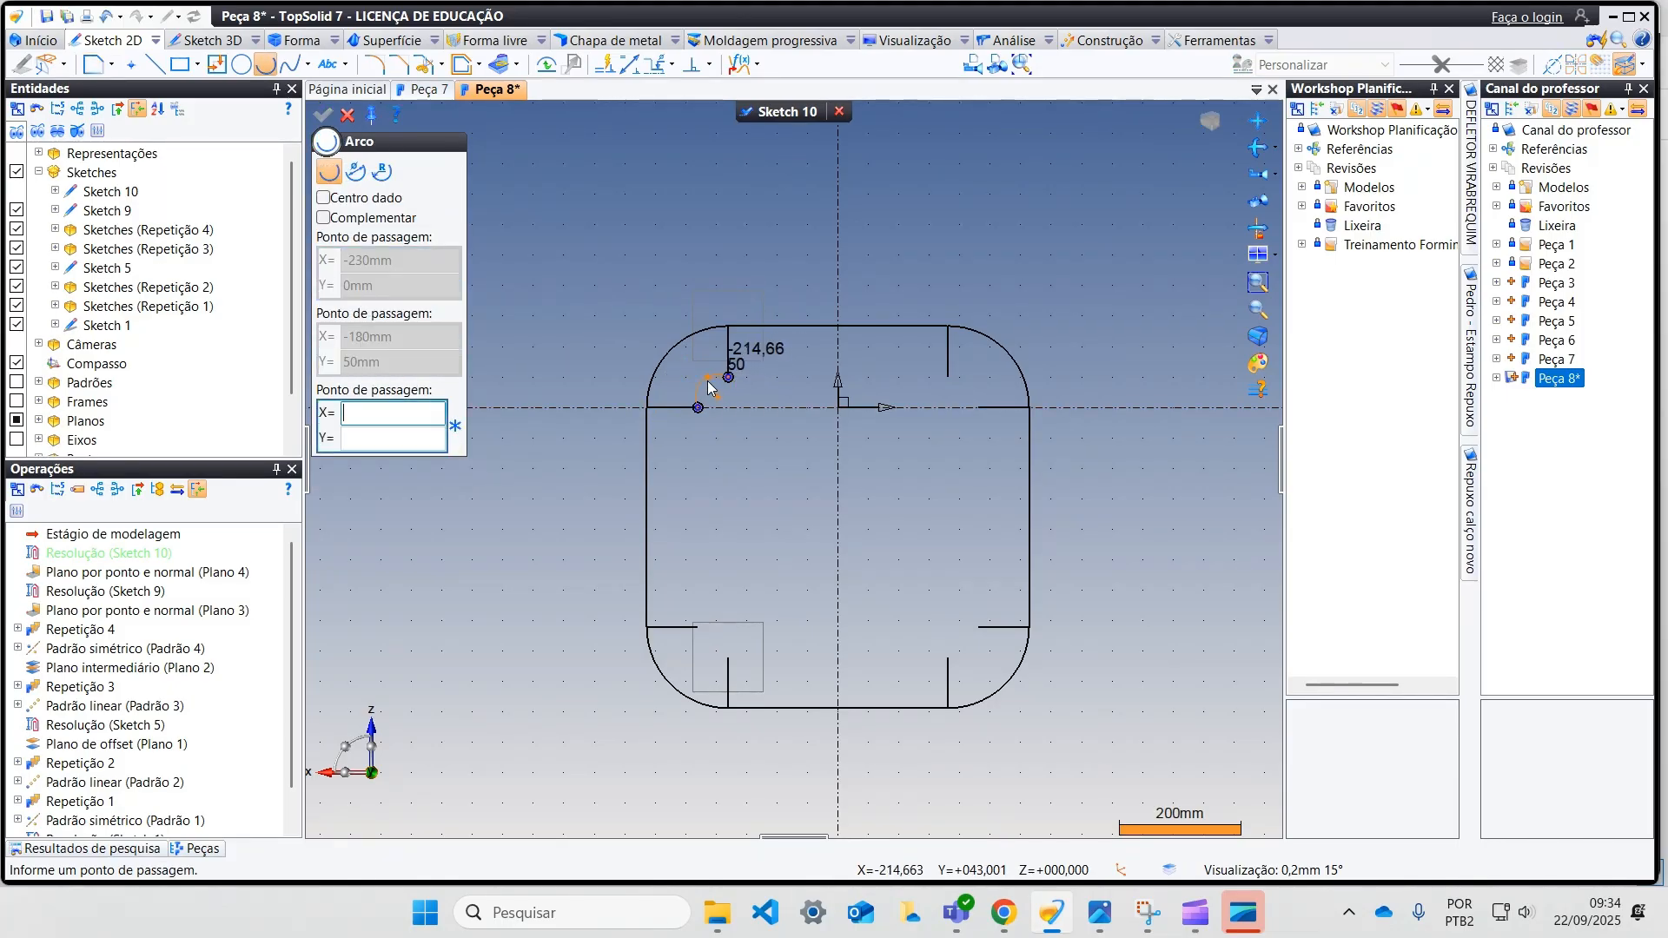
left_click(707, 381)
scroll(707, 384, "up", 3)
left_click(719, 420)
left_click_drag(734, 441, 750, 467)
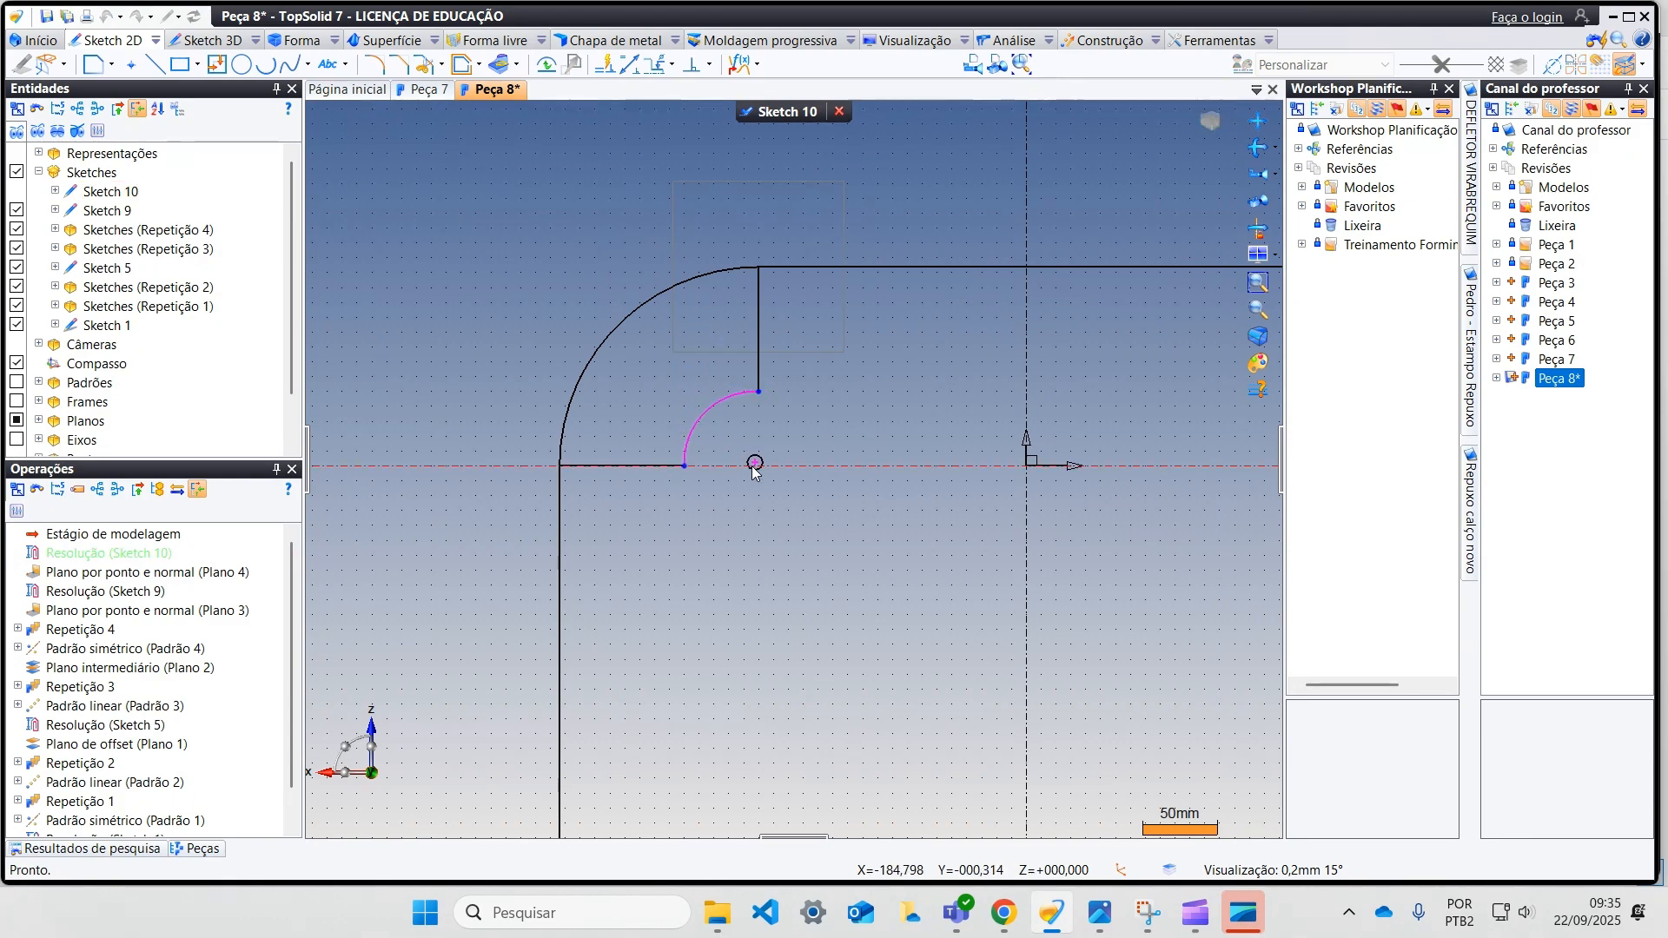
Step: Draw a three-point arc from (230, 0) to (180, 50) at the upper-right corner and move its centre onto the horizontal axis
scroll(540, 517, "down", 3)
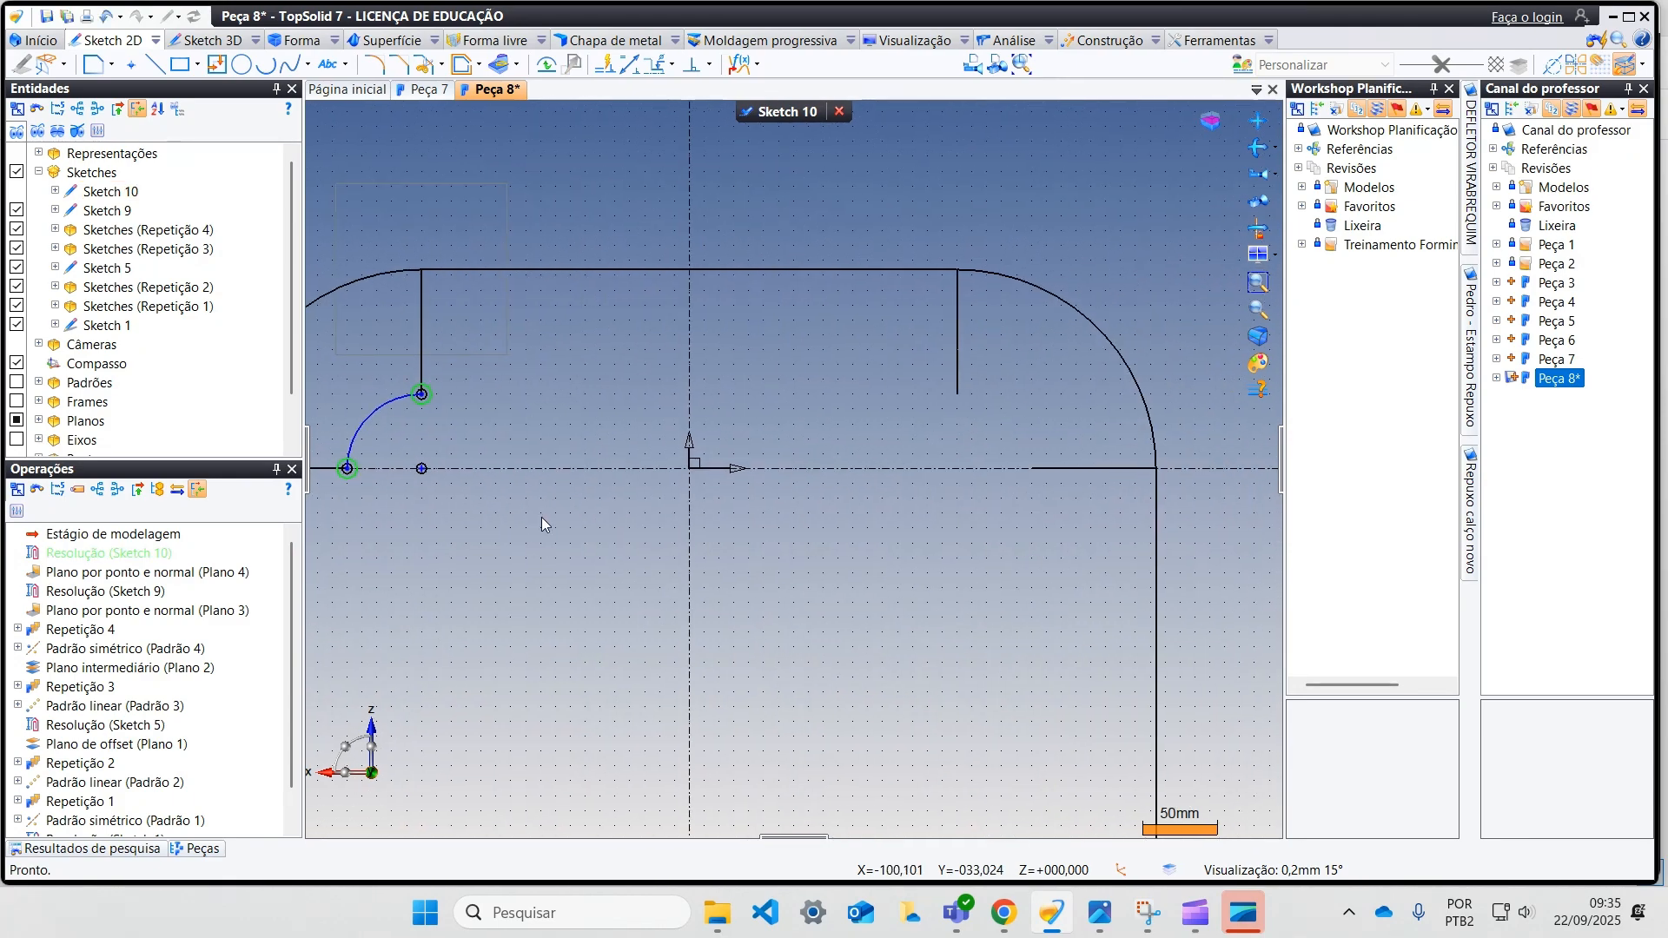
left_click(265, 65)
scroll(782, 530, "up", 3)
left_click(846, 459)
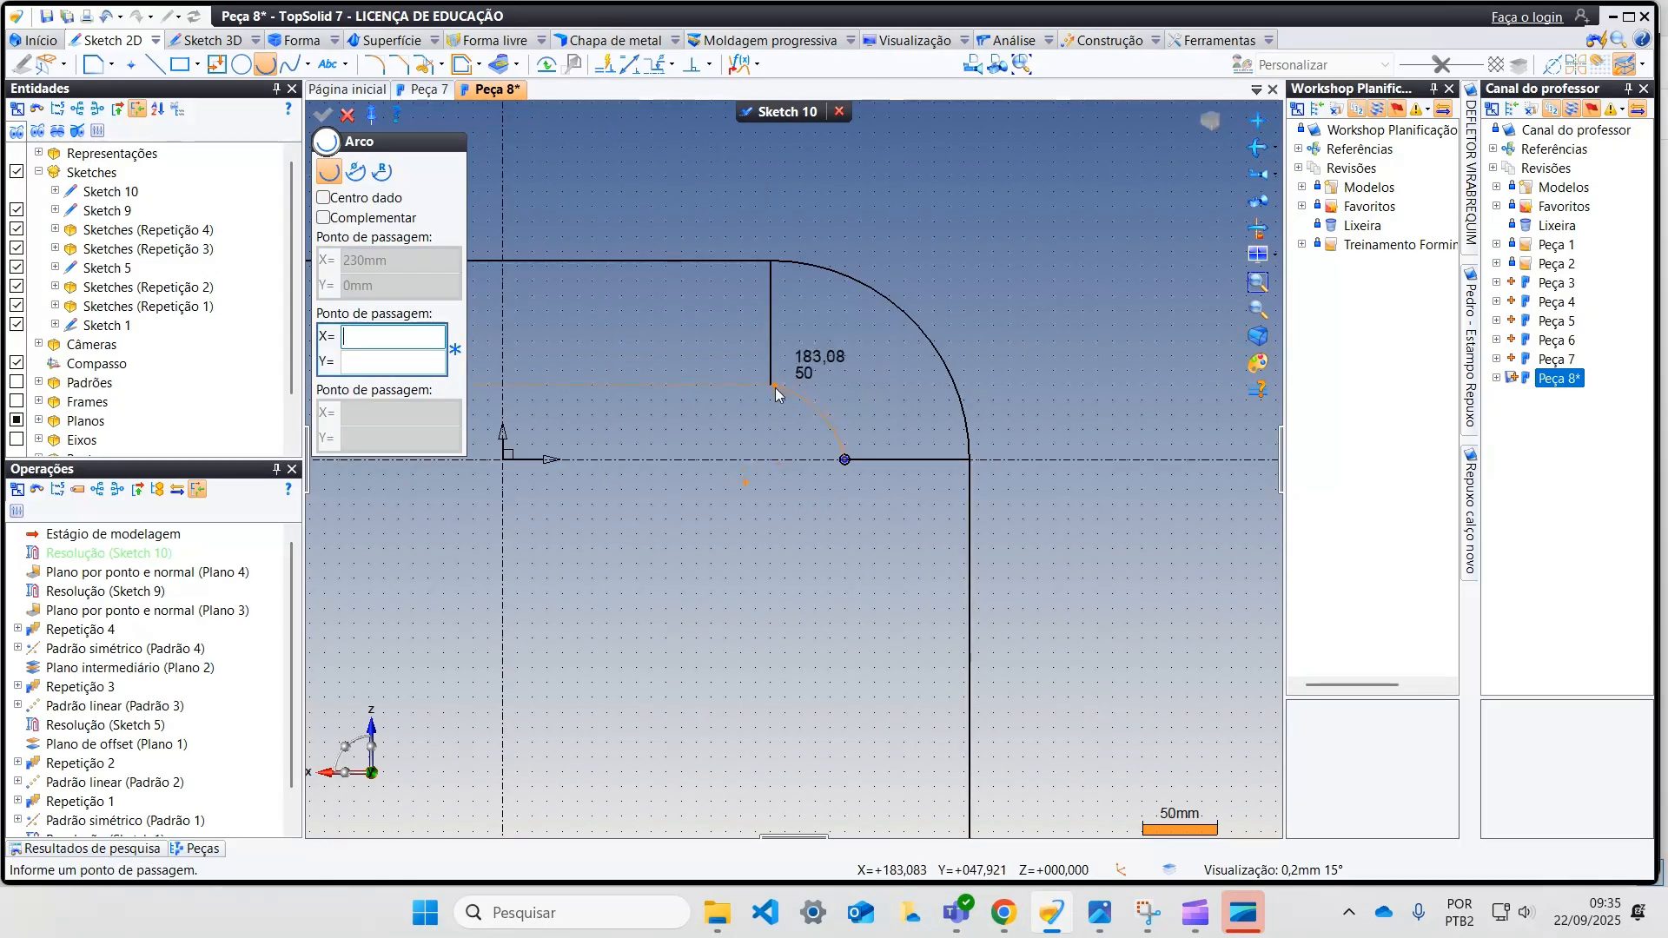
left_click(771, 385)
left_click(799, 388)
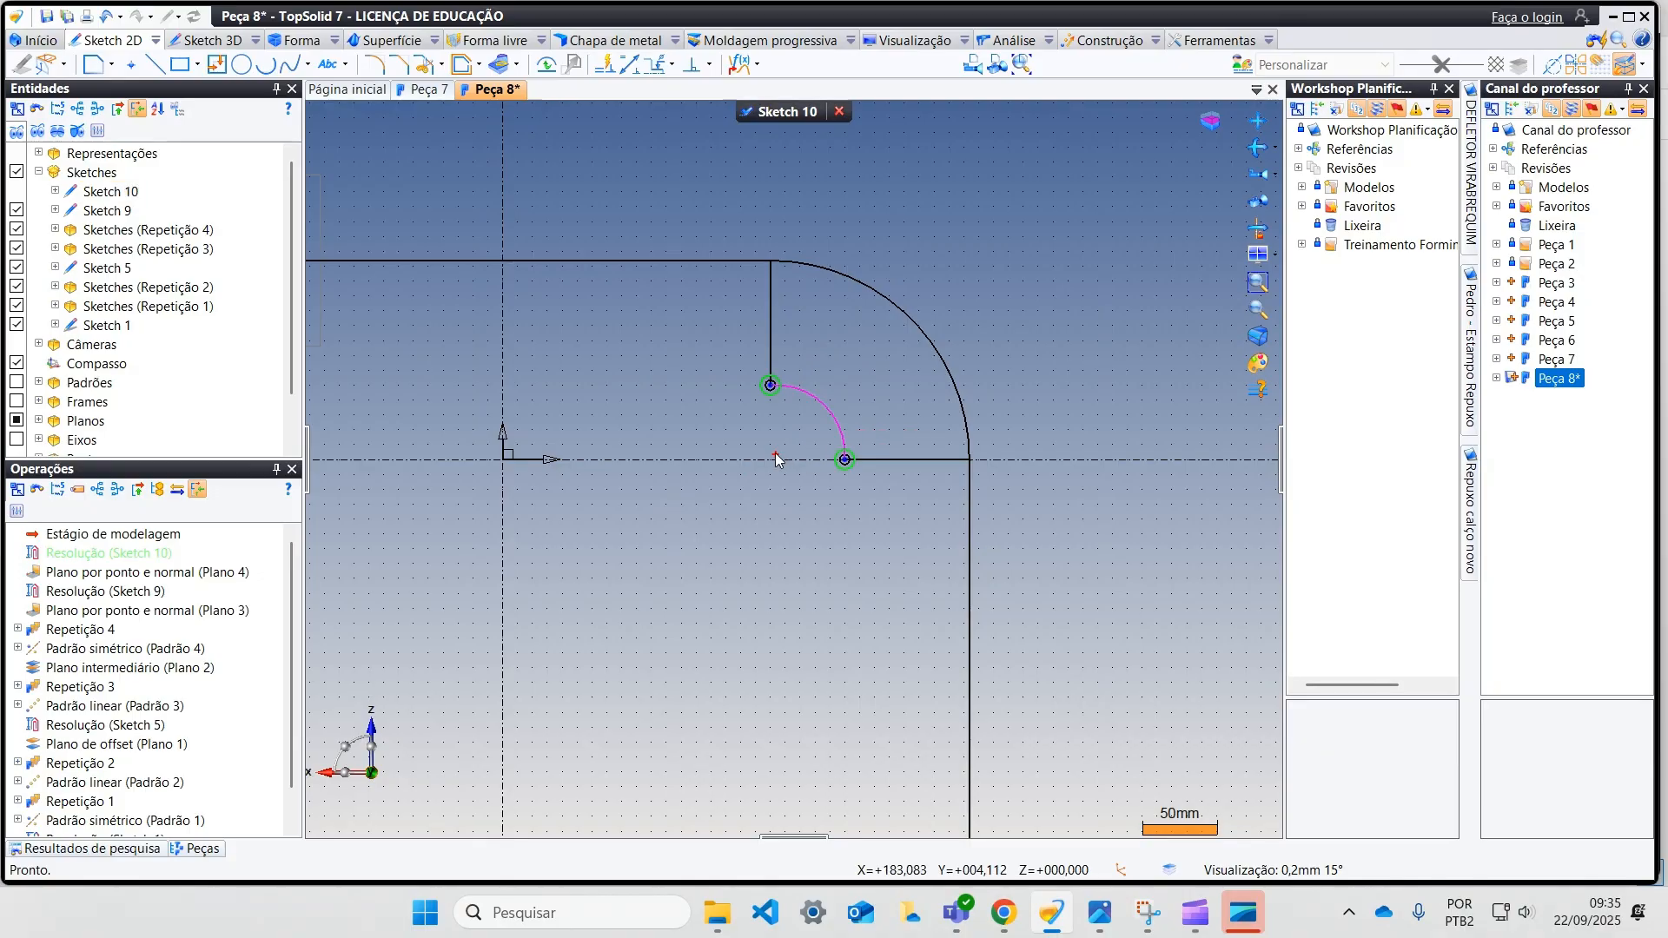
left_click_drag(775, 461, 775, 462)
Step: Draw a three-point arc from (-230, -360) to (-180, -410) at the lower-left corner of the sketch
scroll(772, 526, "down", 4)
middle_click_drag(772, 530, 874, 360)
scroll(677, 559, "up", 2)
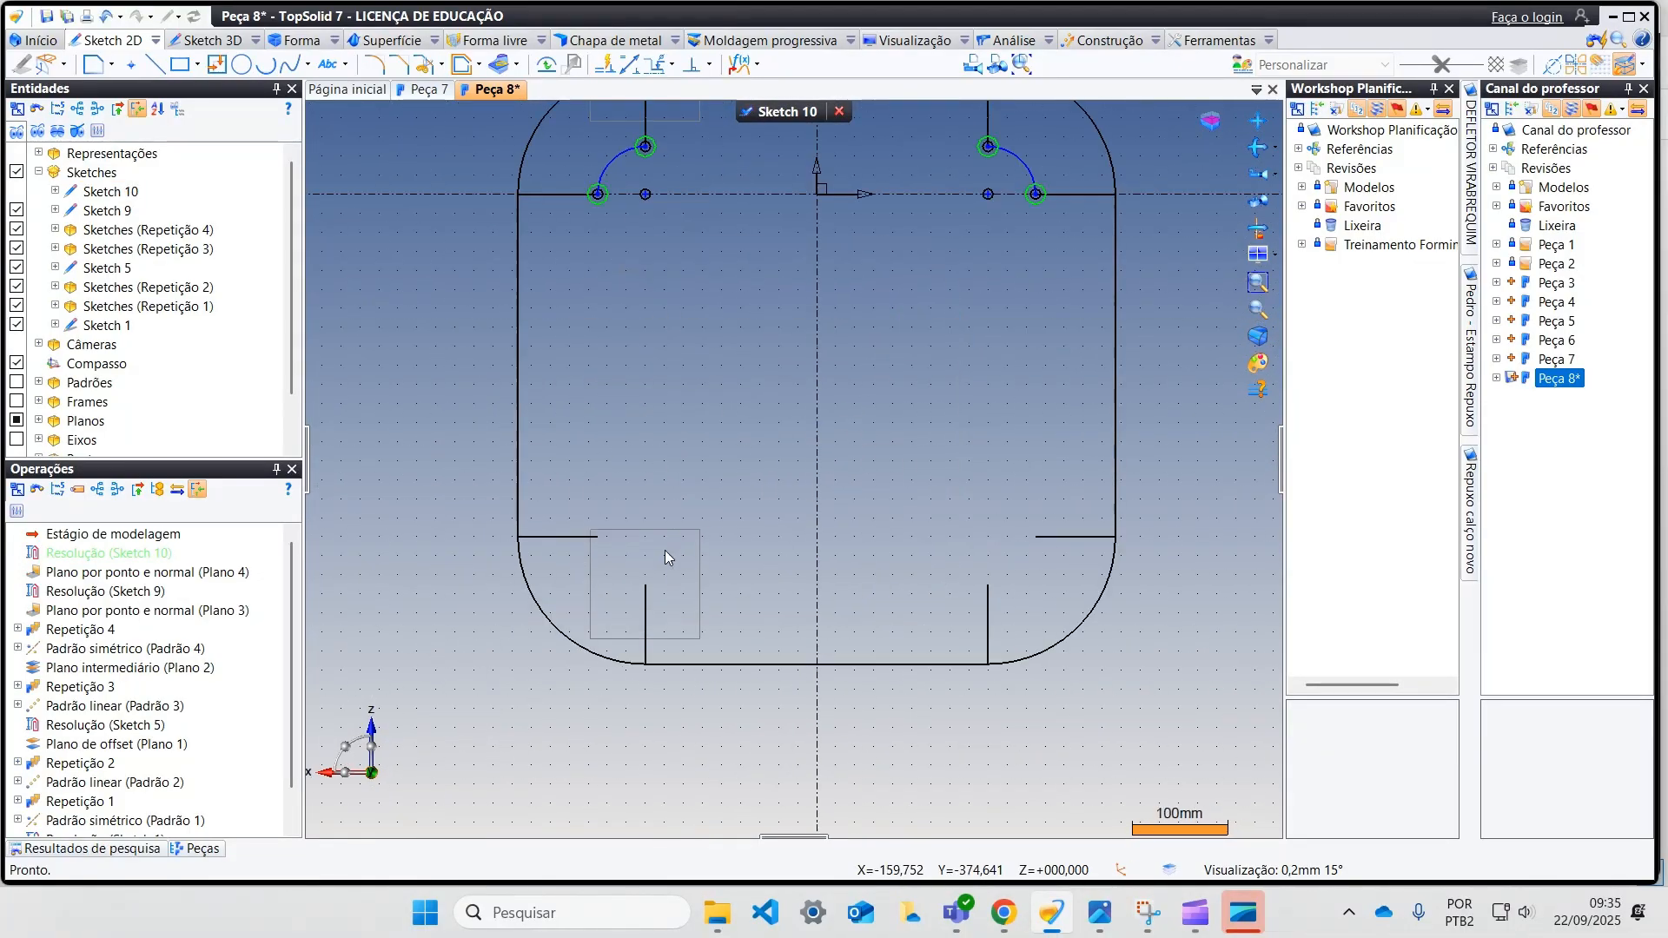
scroll(641, 558, "up", 1)
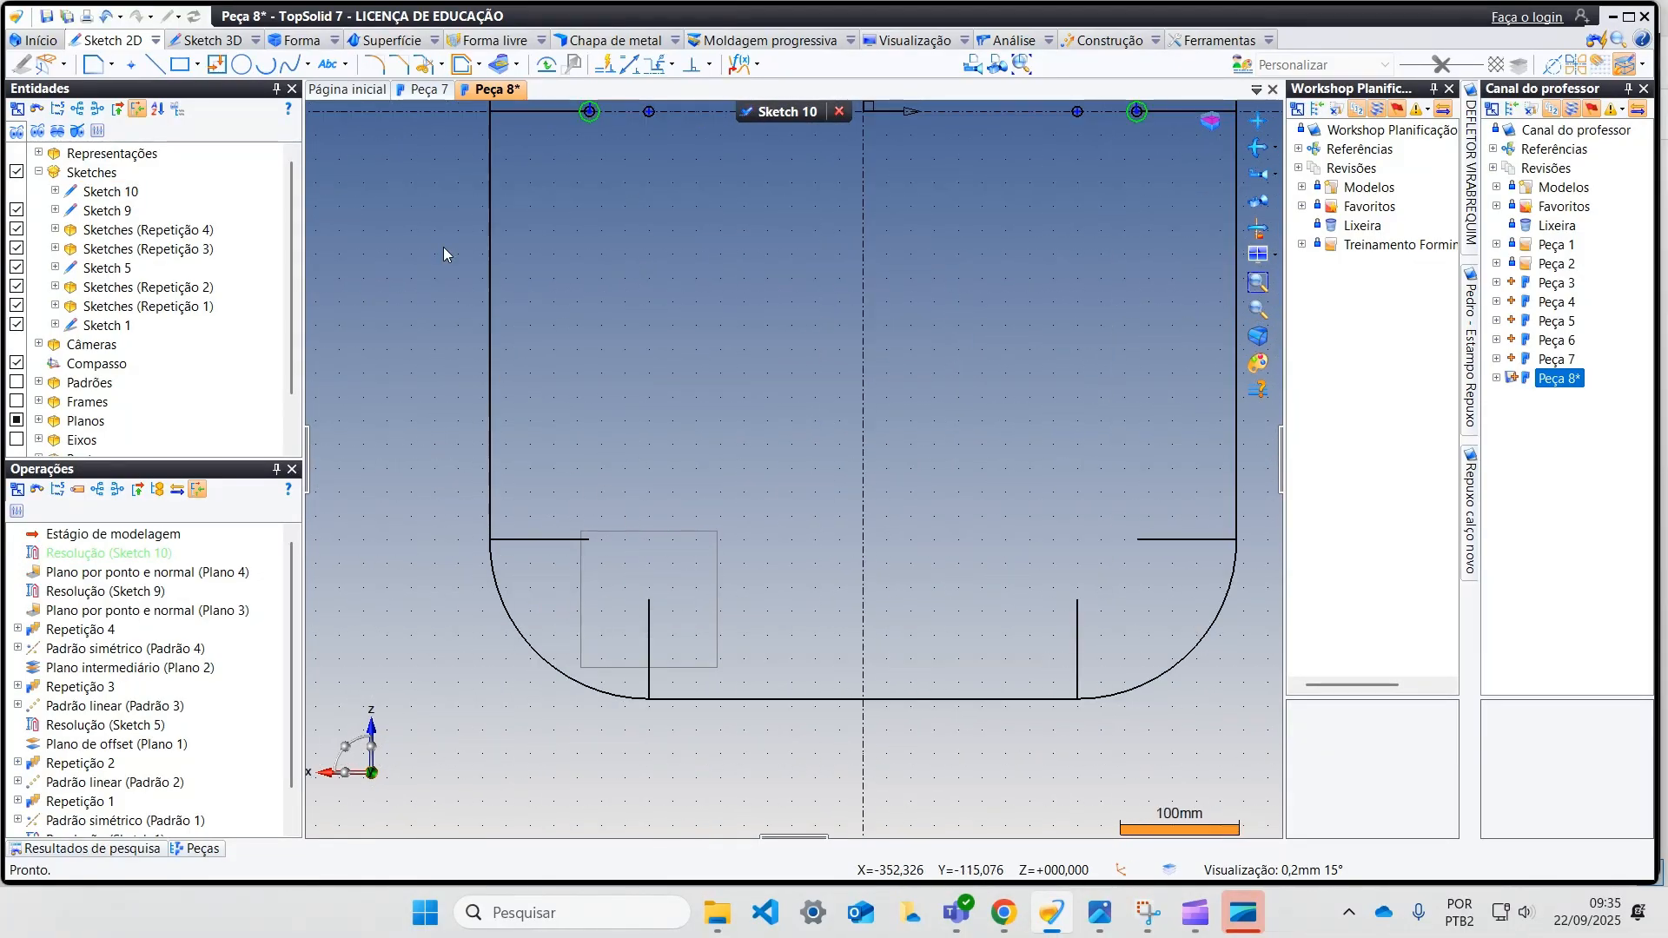
left_click(264, 69)
left_click(589, 540)
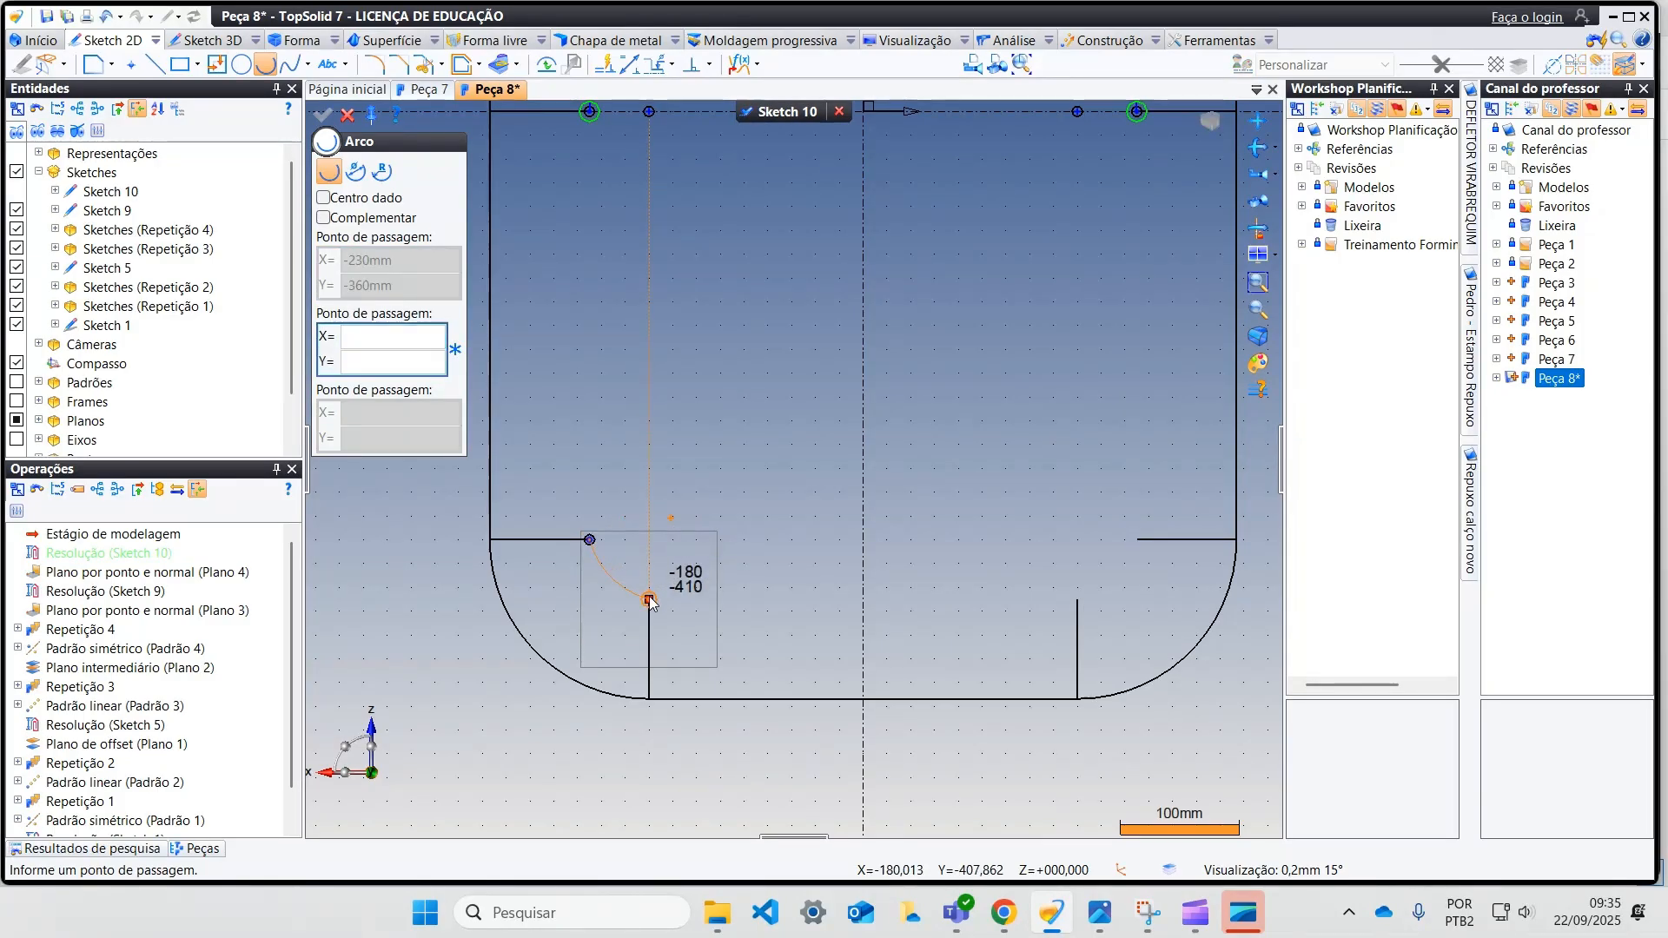
left_click(649, 599)
left_click(604, 597)
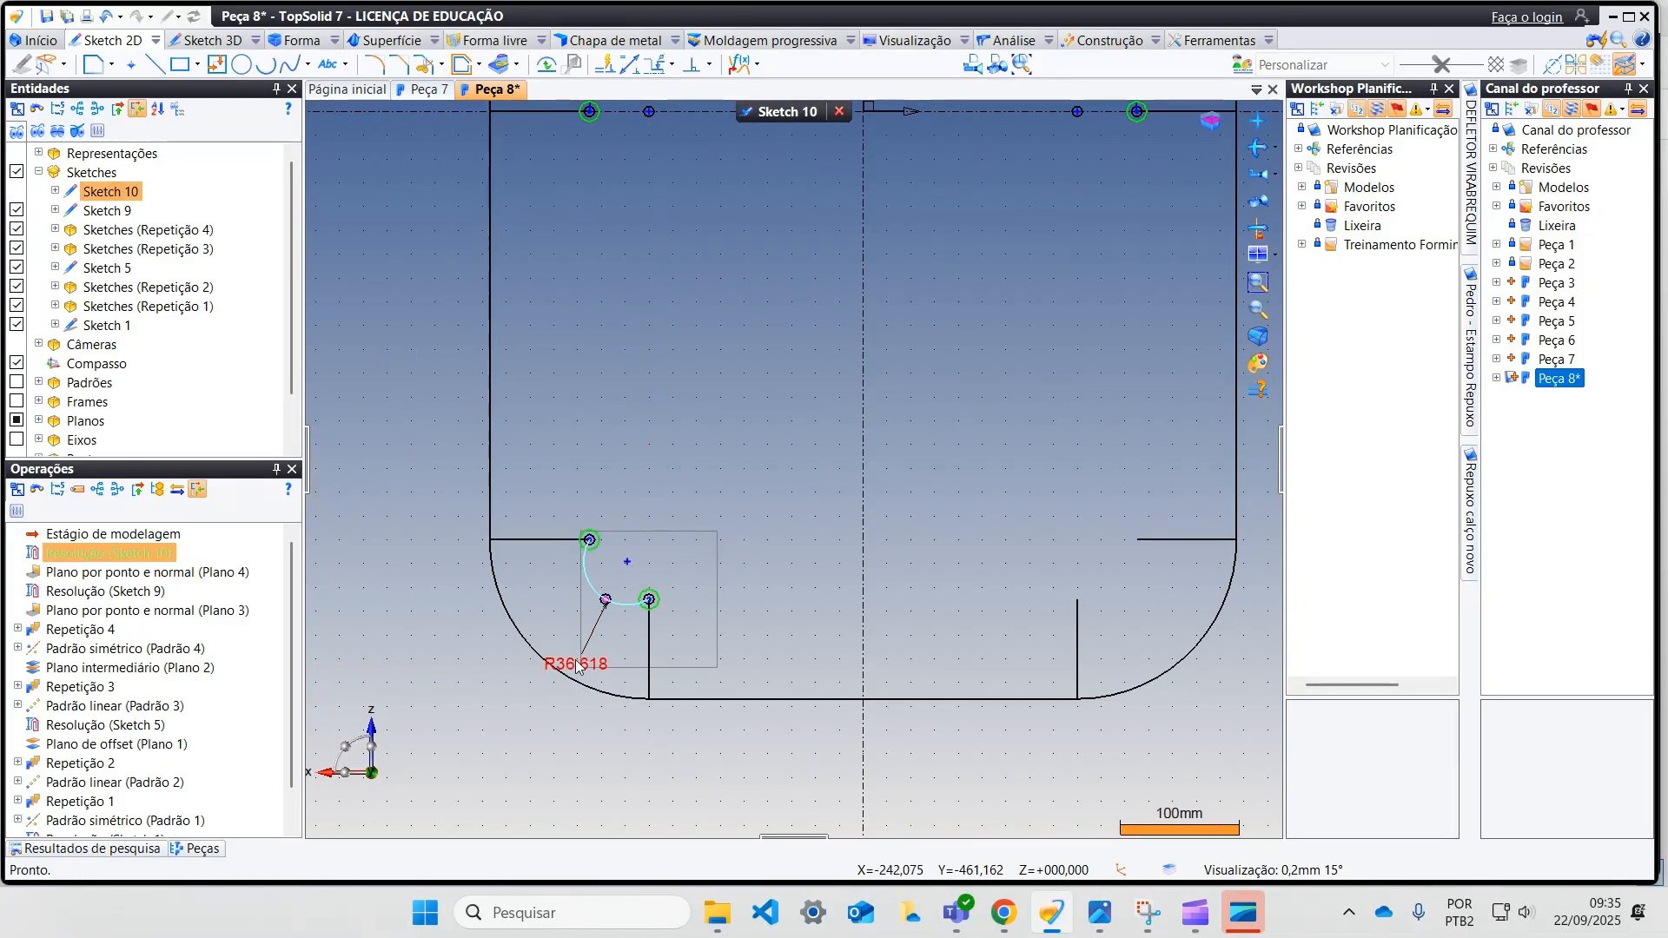
Step: Add an alignment constraint between the lower-left arc's centre and its upper endpoint
scroll(627, 570, "up", 2)
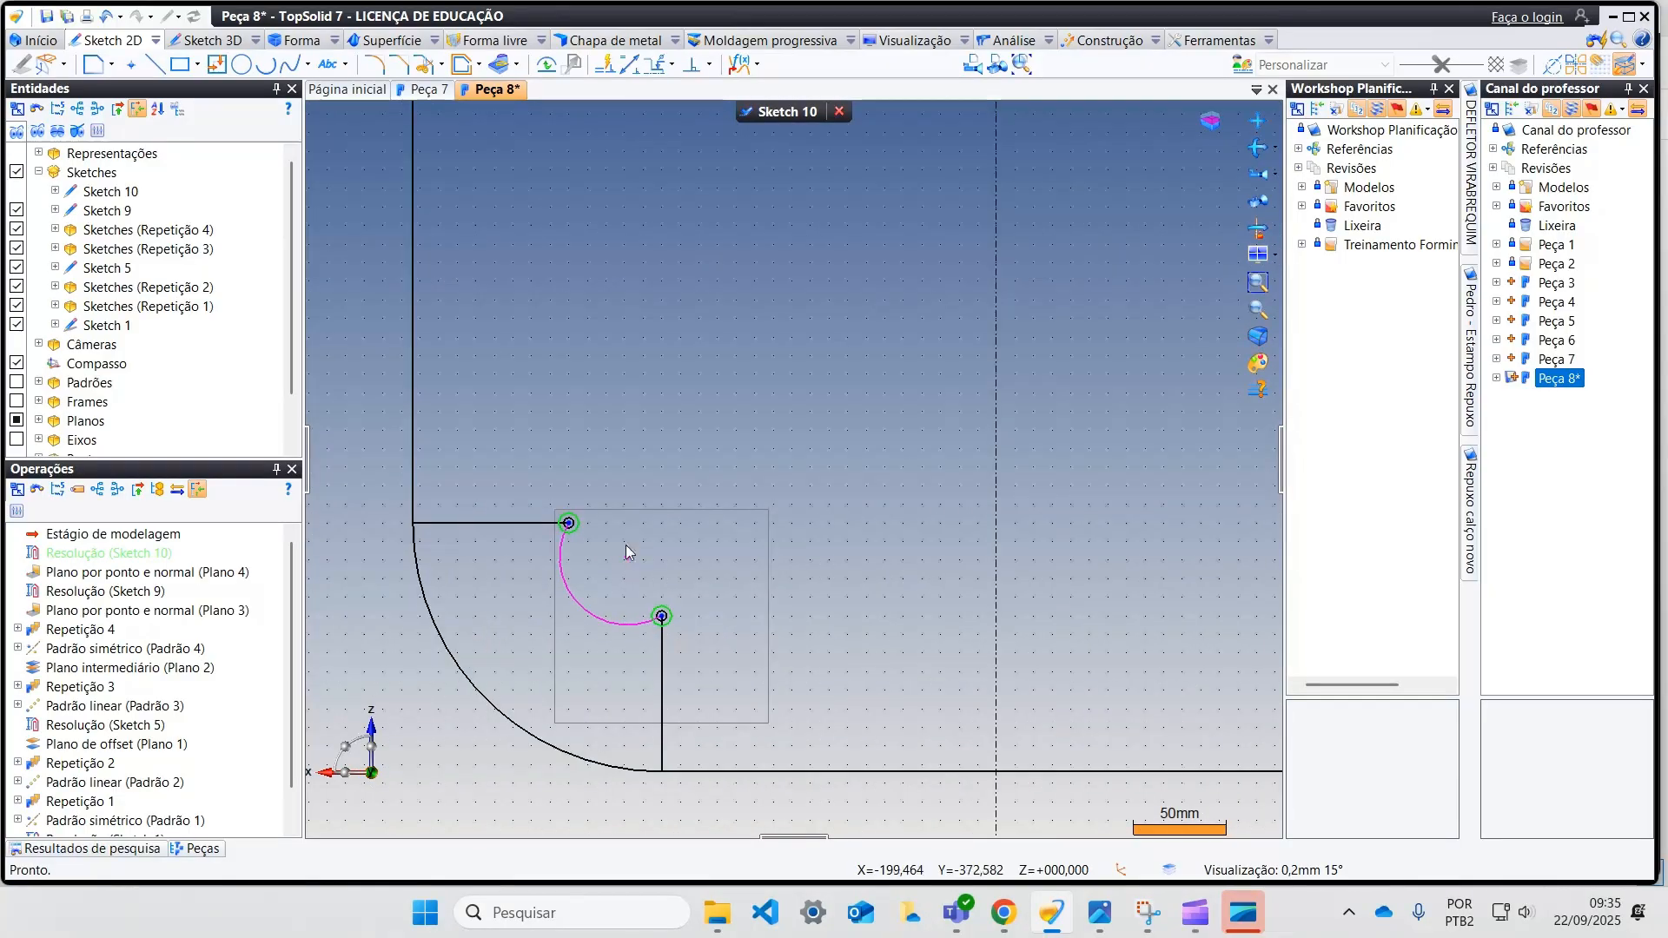
left_click(709, 65)
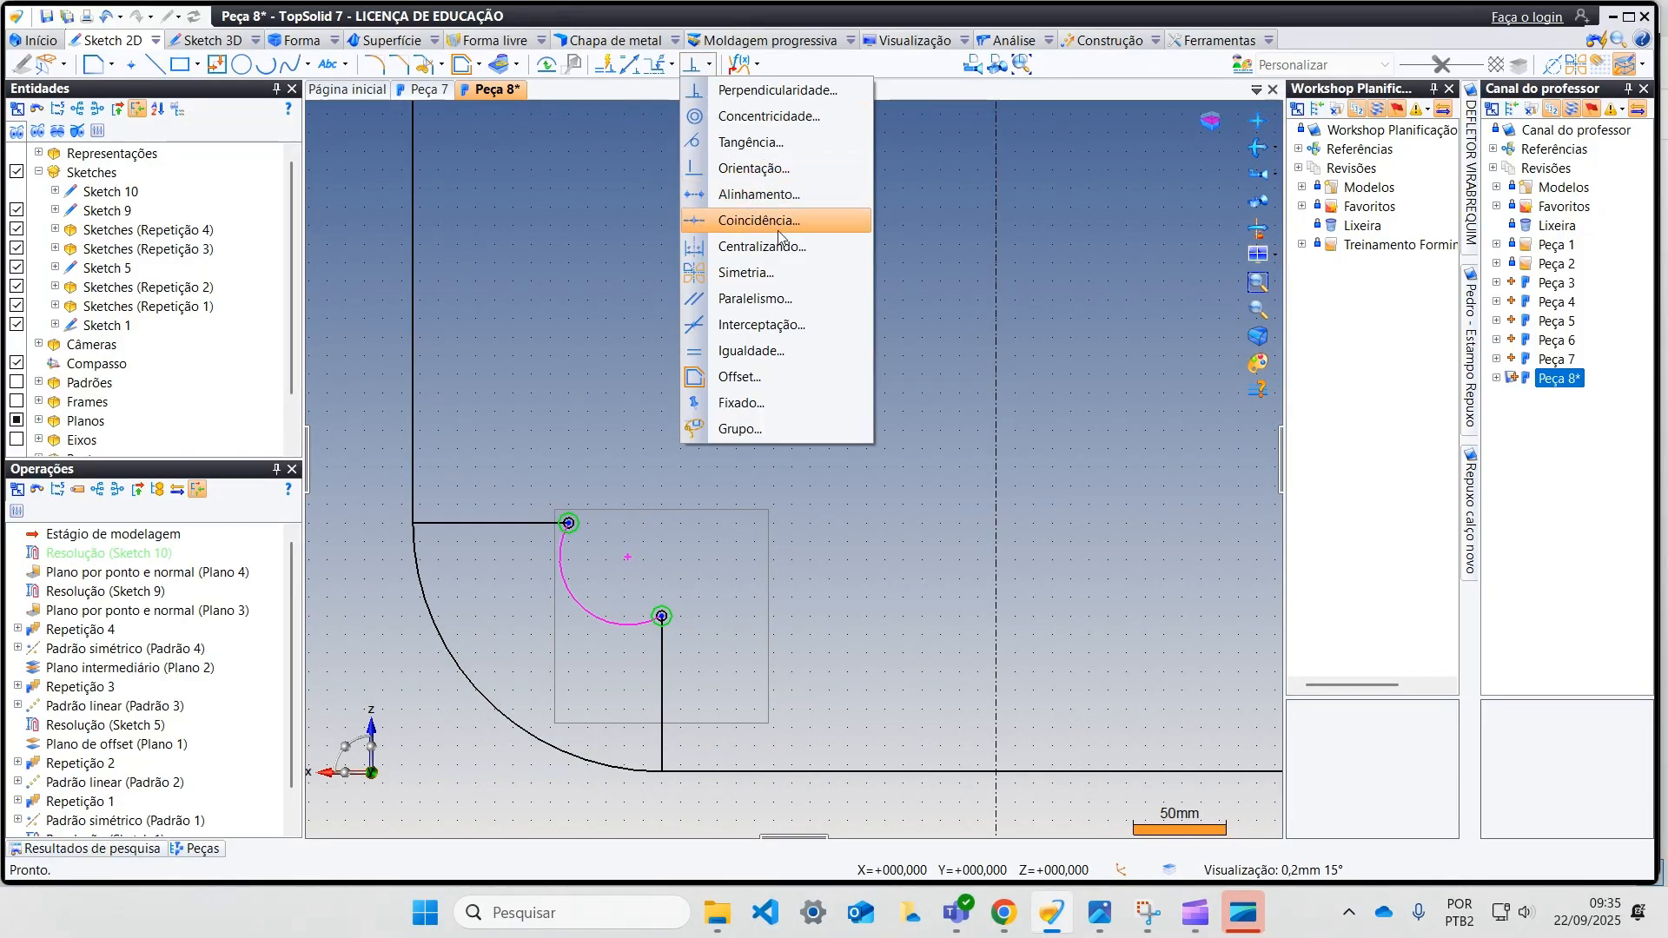
left_click(758, 194)
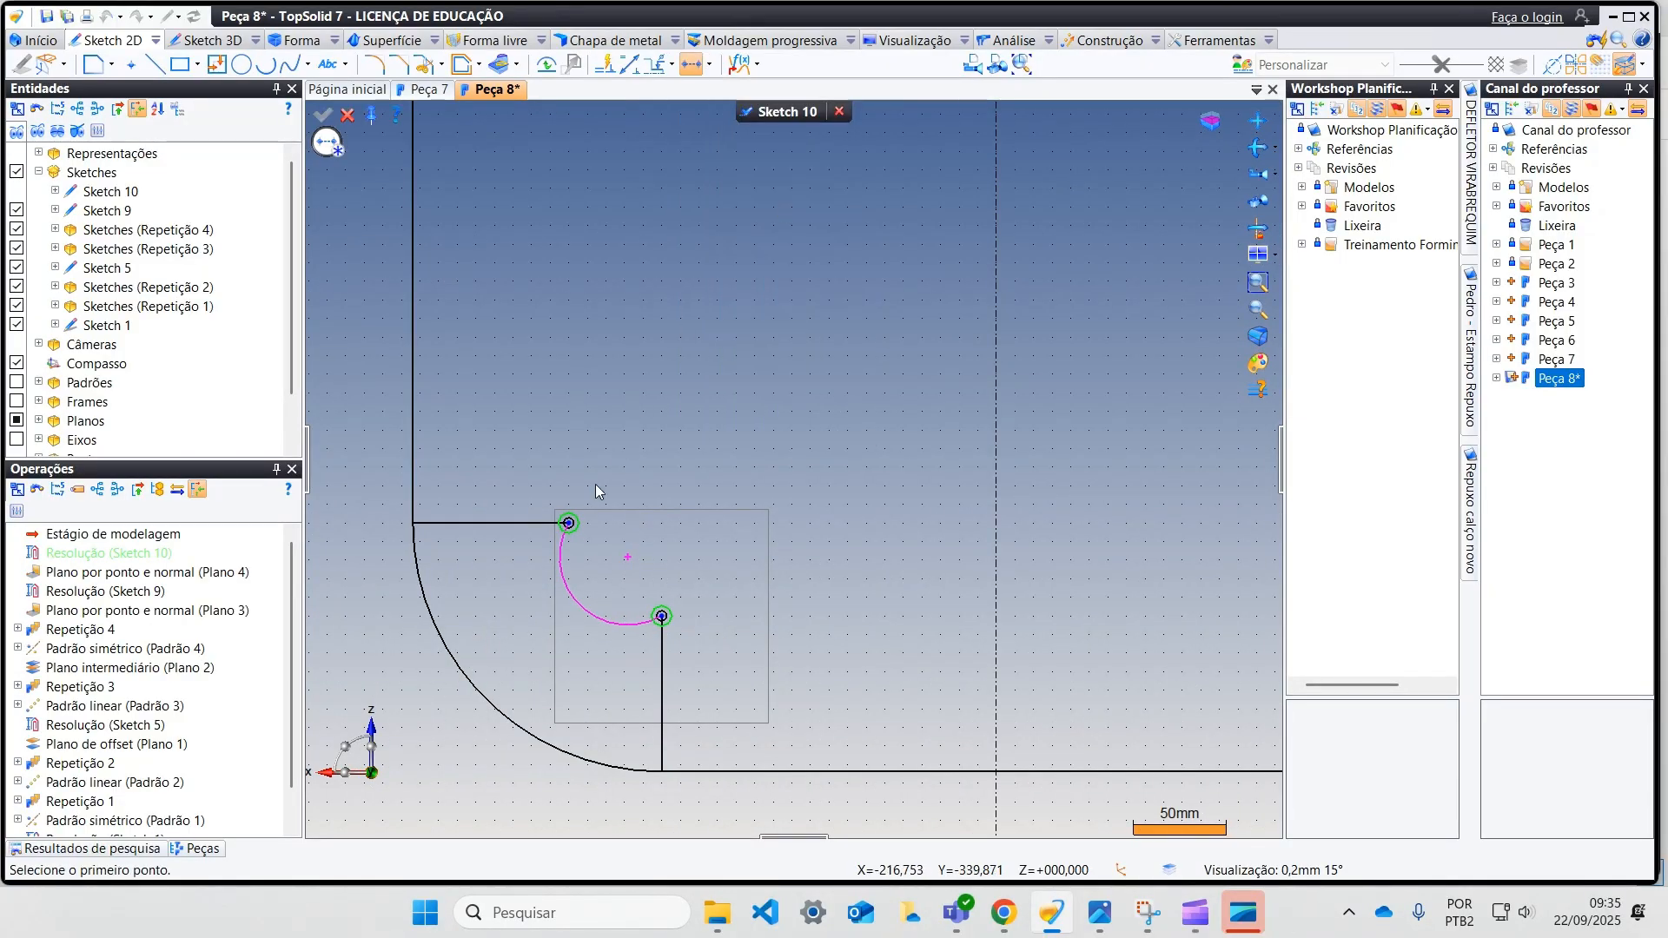
left_click(627, 558)
middle_click_drag(860, 570, 511, 563)
scroll(511, 563, "down", 1)
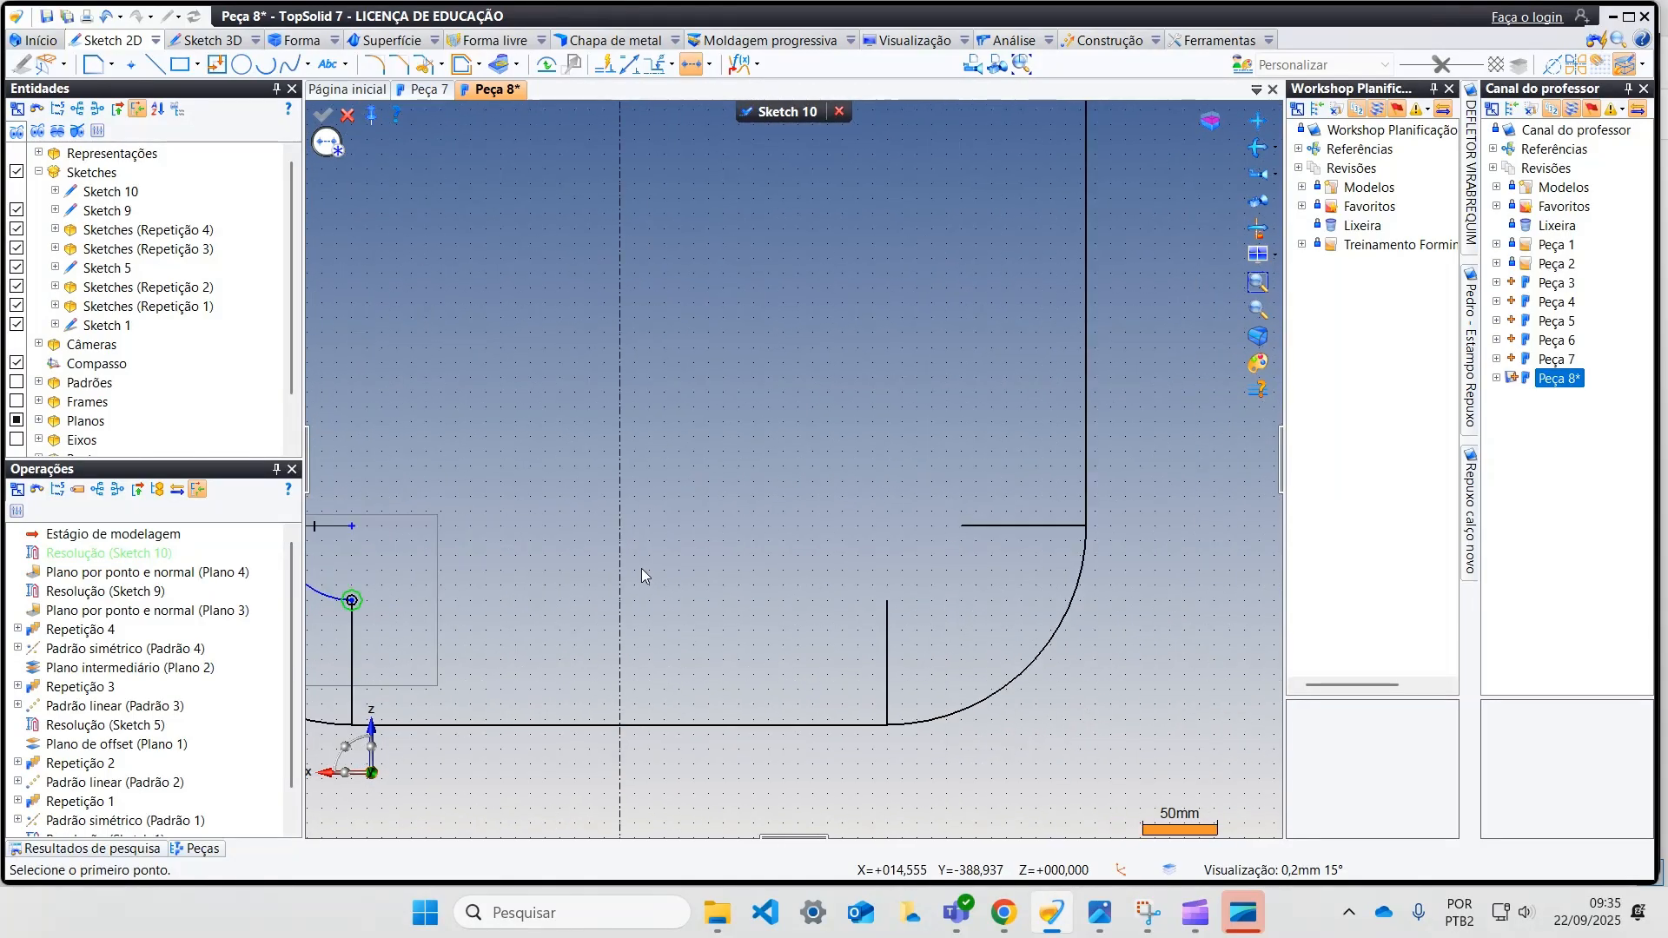
Step: Draw a three-point arc from (180, -410) to (230, -360) at the lower-right corner of the sketch
left_click(266, 66)
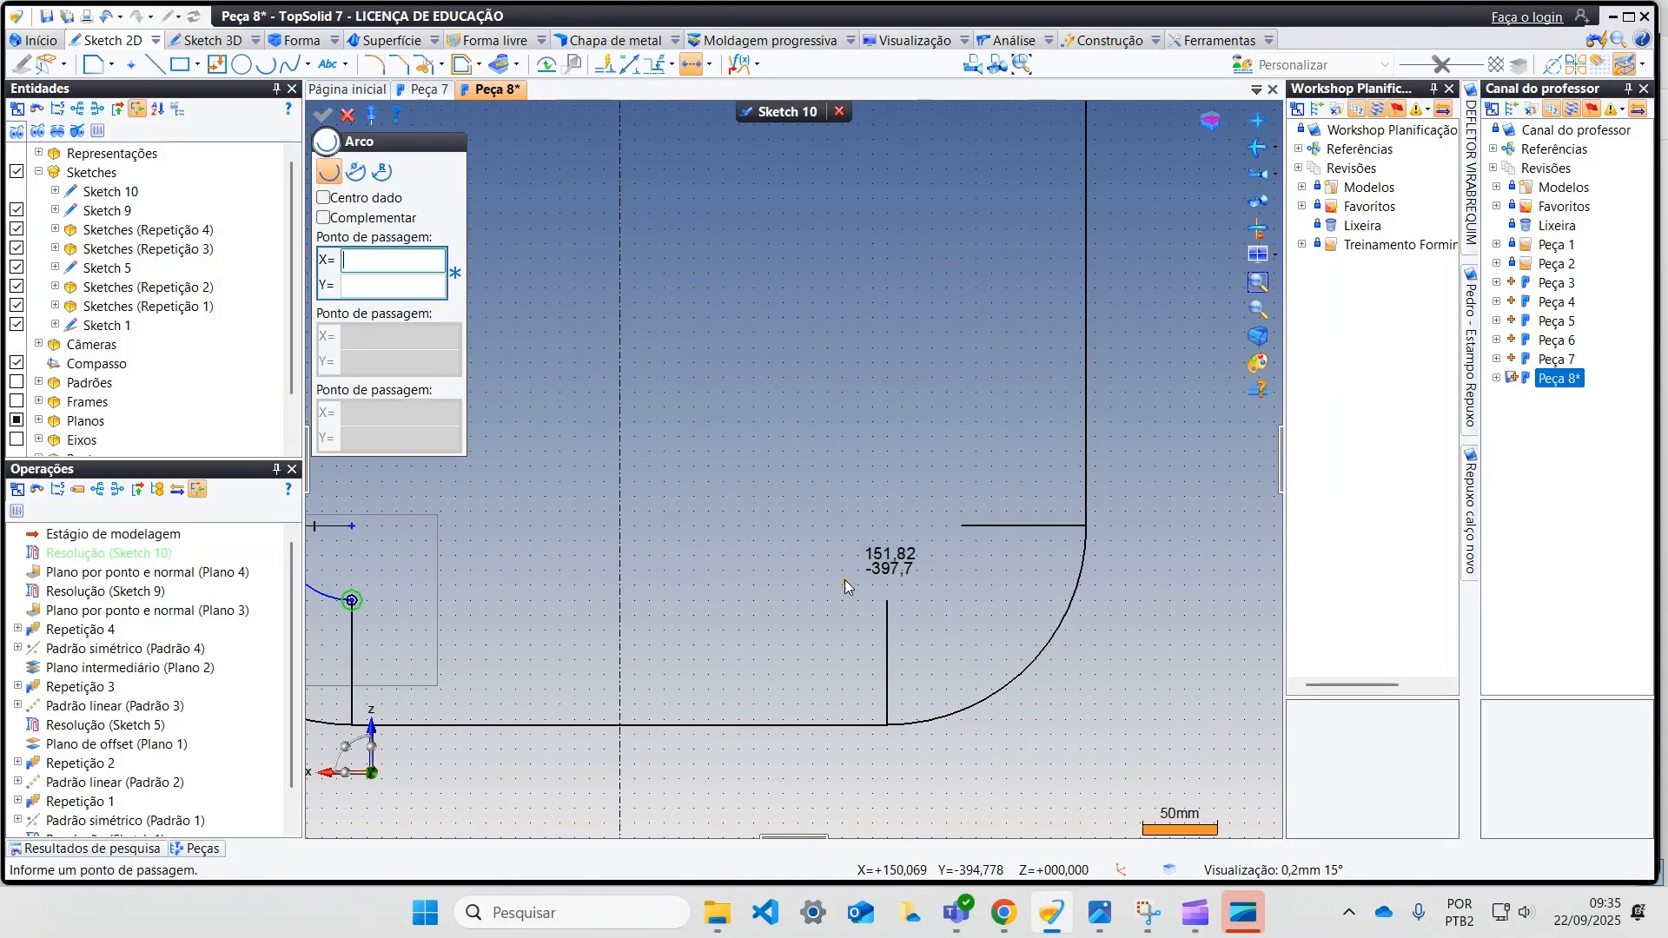
left_click(887, 601)
left_click(962, 528)
left_click(952, 572)
scroll(952, 571, "up", 3)
left_click_drag(975, 579, 976, 580)
key("Delete")
left_click(1058, 492)
key("Delete")
Step: Add an alignment constraint between the lower-right arc's upper endpoint and its centre
left_click(692, 68)
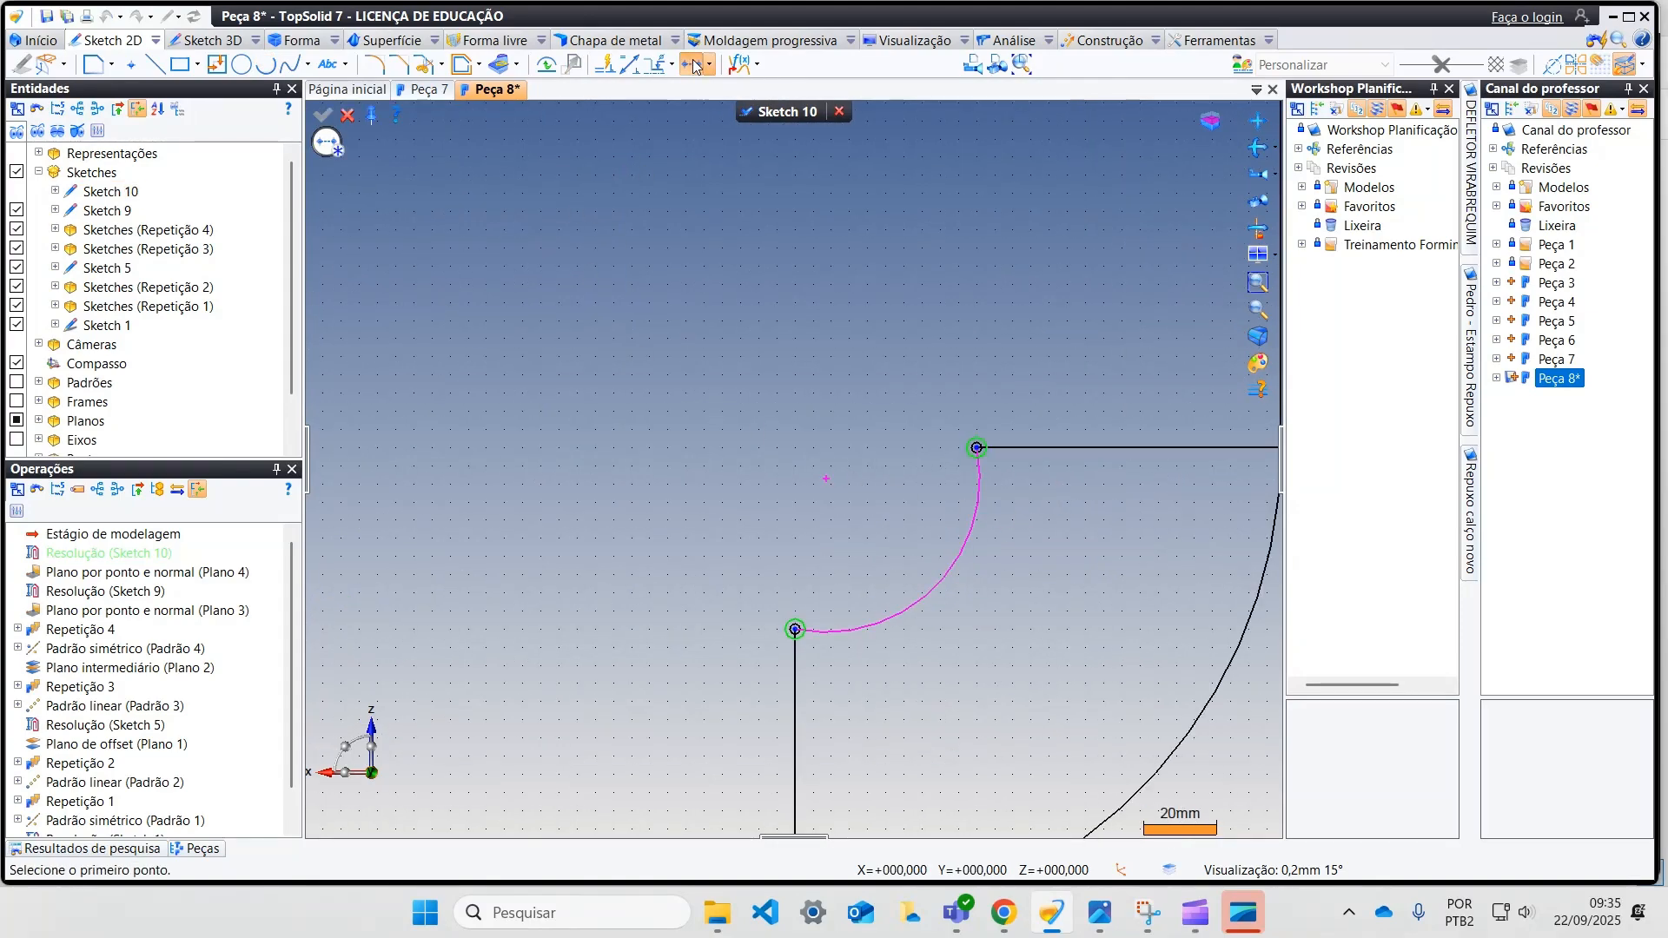
left_click(976, 447)
left_click(826, 479)
scroll(738, 450, "down", 5)
scroll(687, 419, "down", 2)
middle_click_drag(666, 411, 734, 508)
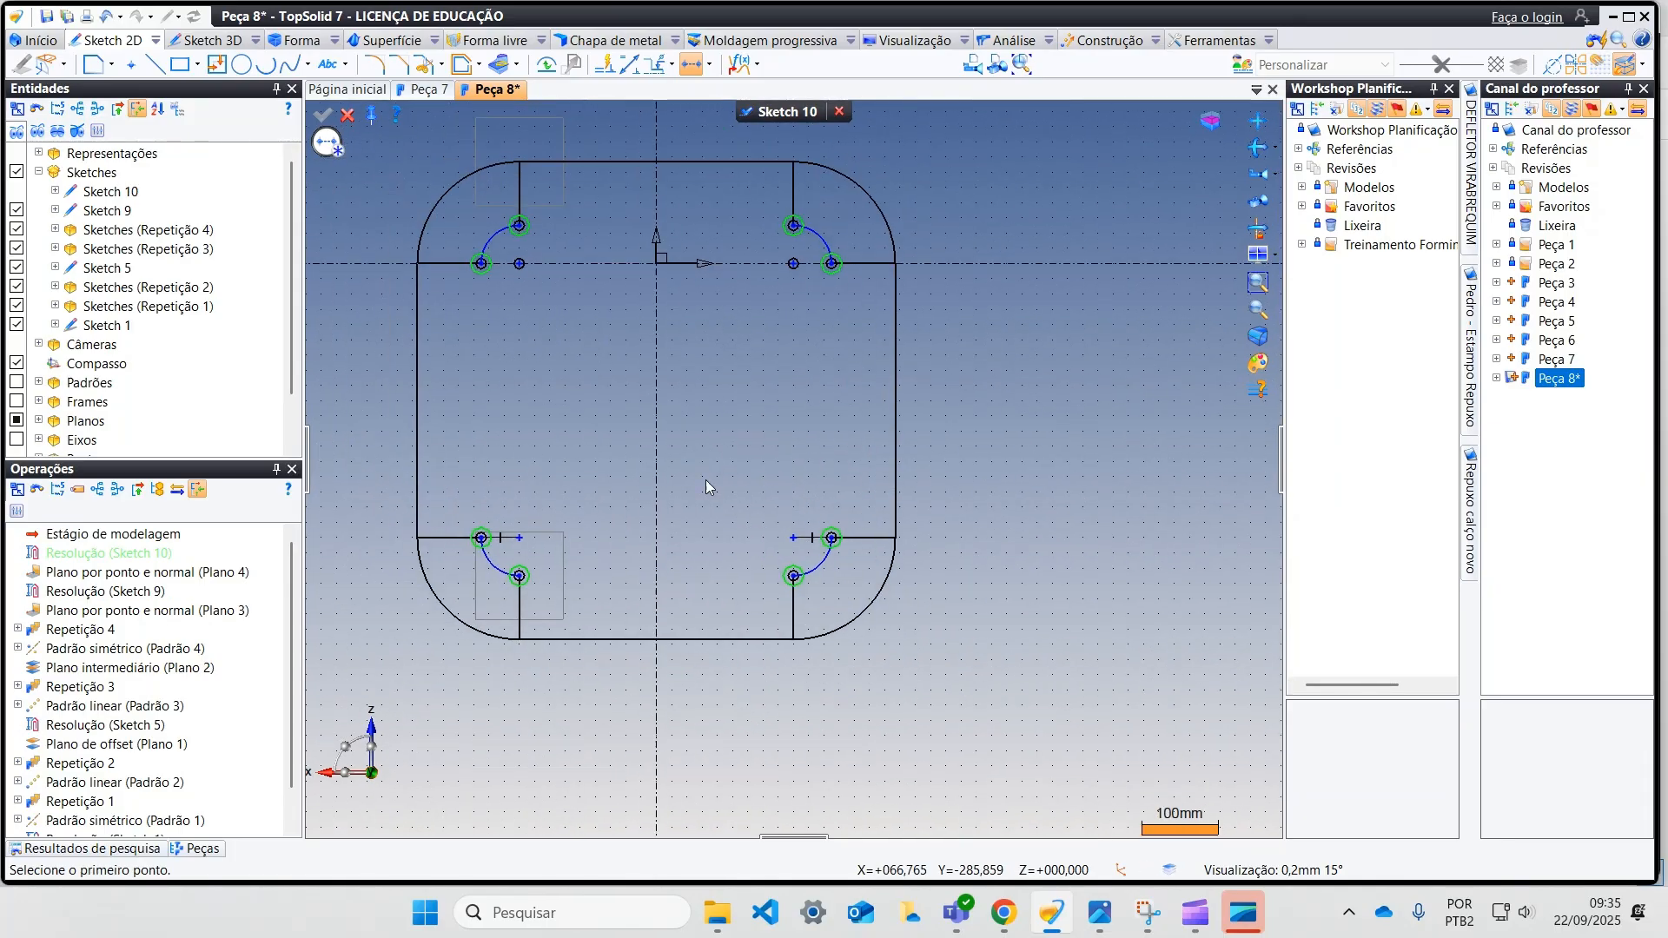
Step: Join the four corner arcs with straight lines into a closed rounded profile and finish the sketch
left_click(154, 63)
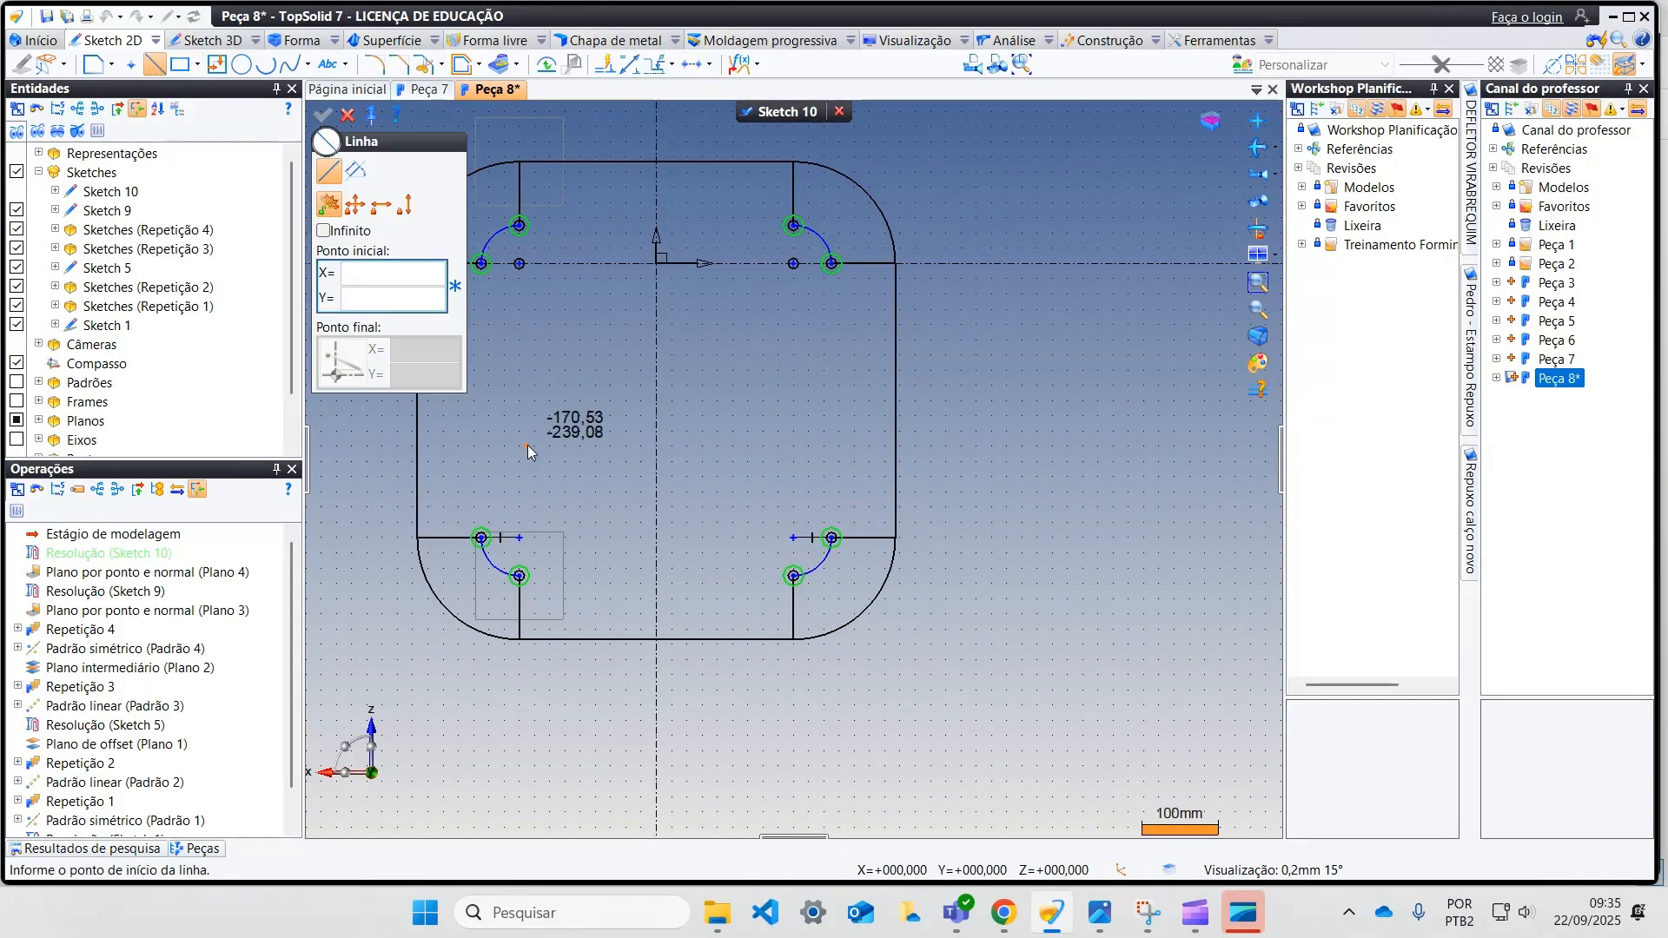
left_click(480, 536)
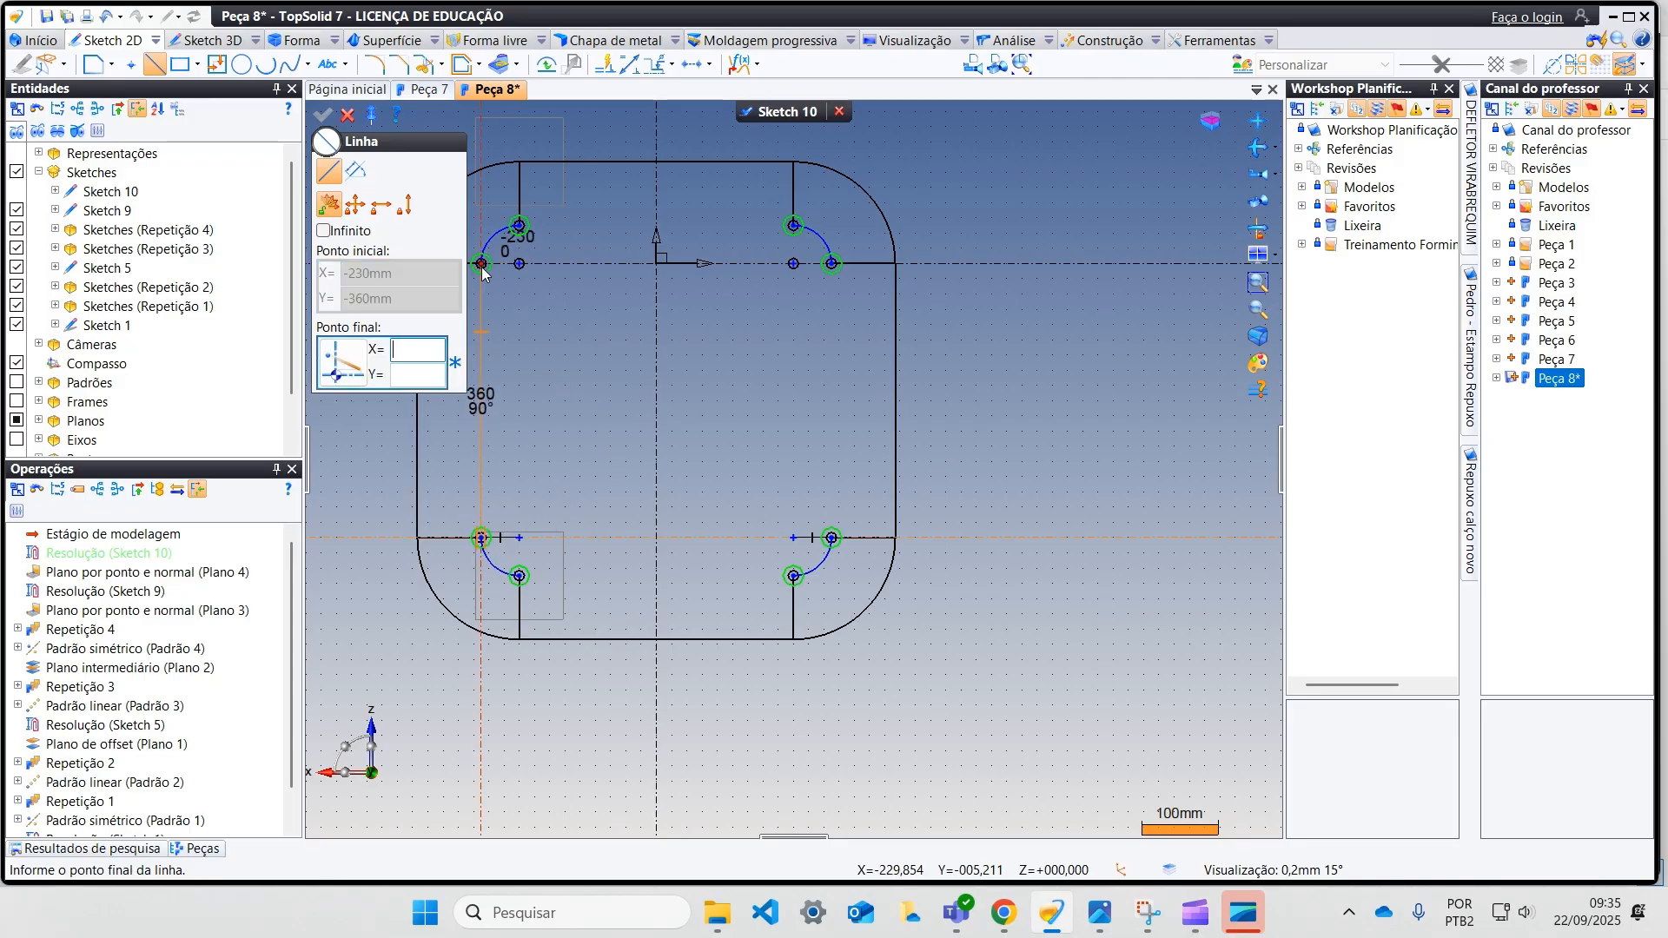
left_click(519, 254)
left_click(520, 225)
left_click(794, 225)
left_click(832, 263)
left_click(831, 537)
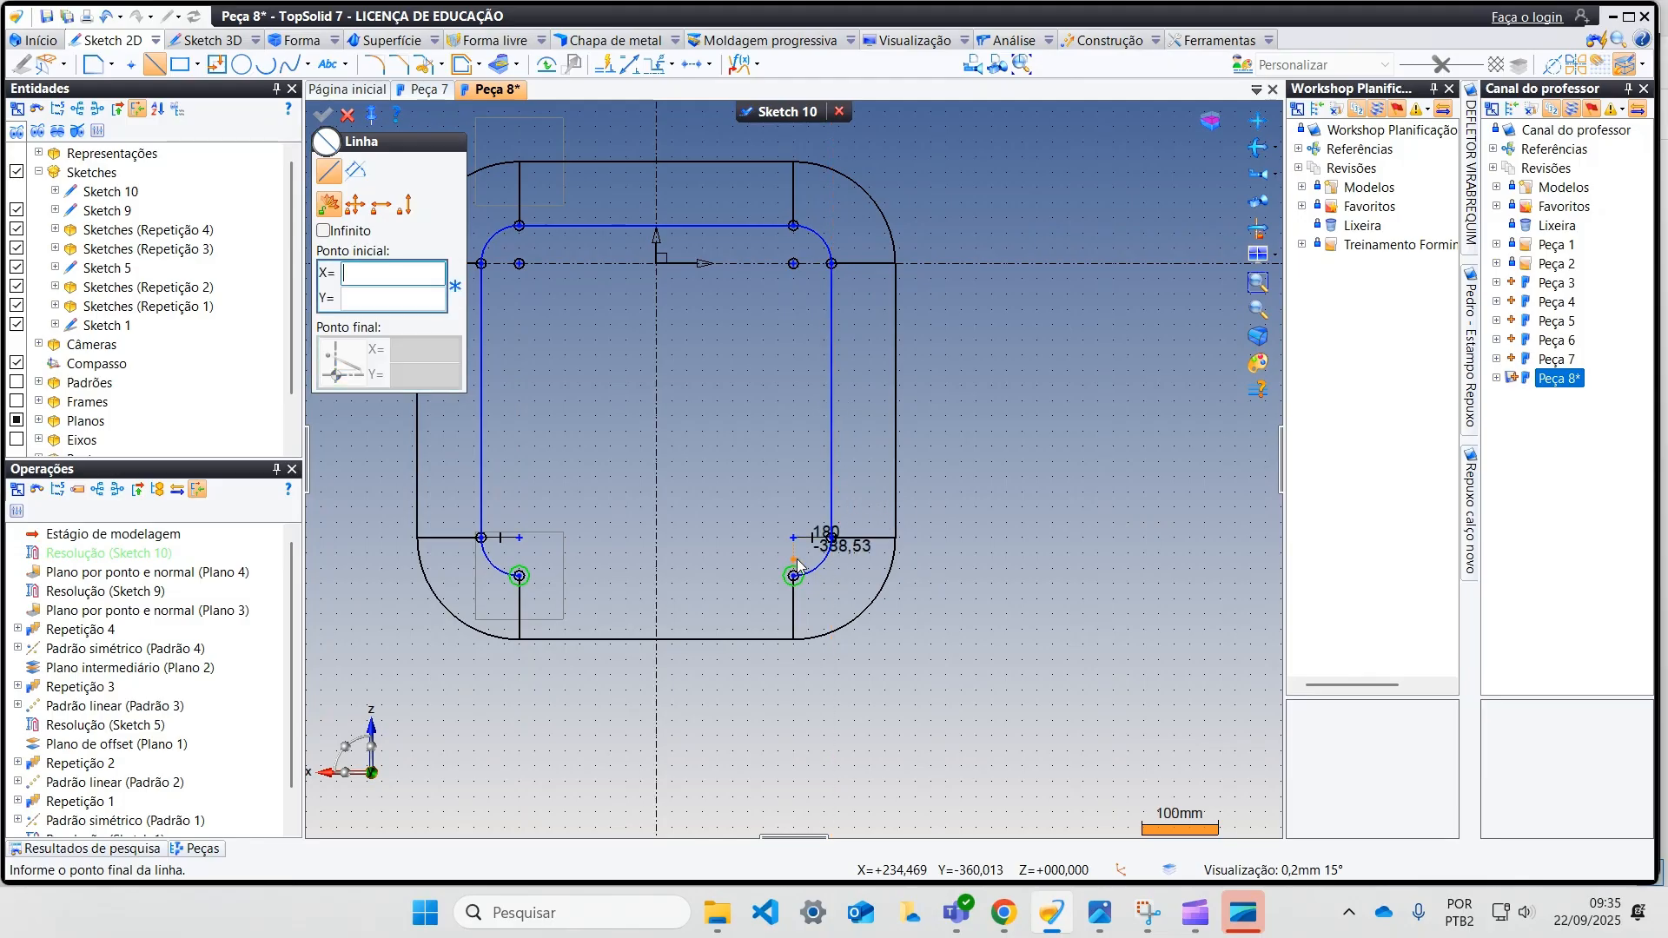
left_click(794, 576)
left_click(520, 576)
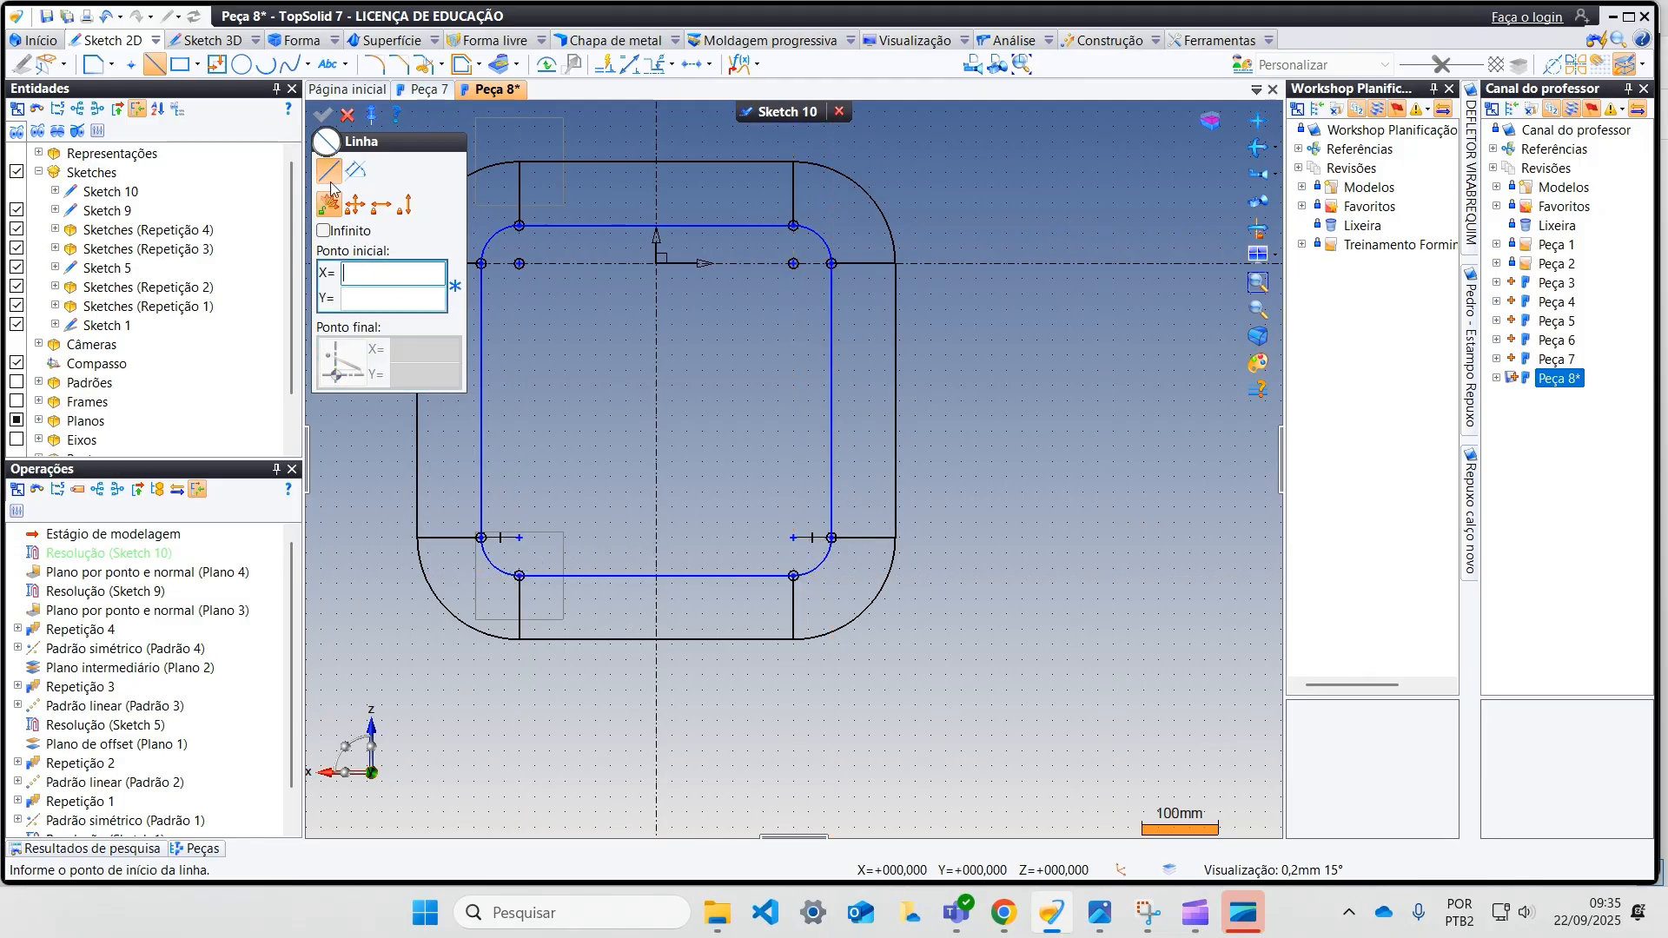
left_click(348, 117)
left_click(765, 115)
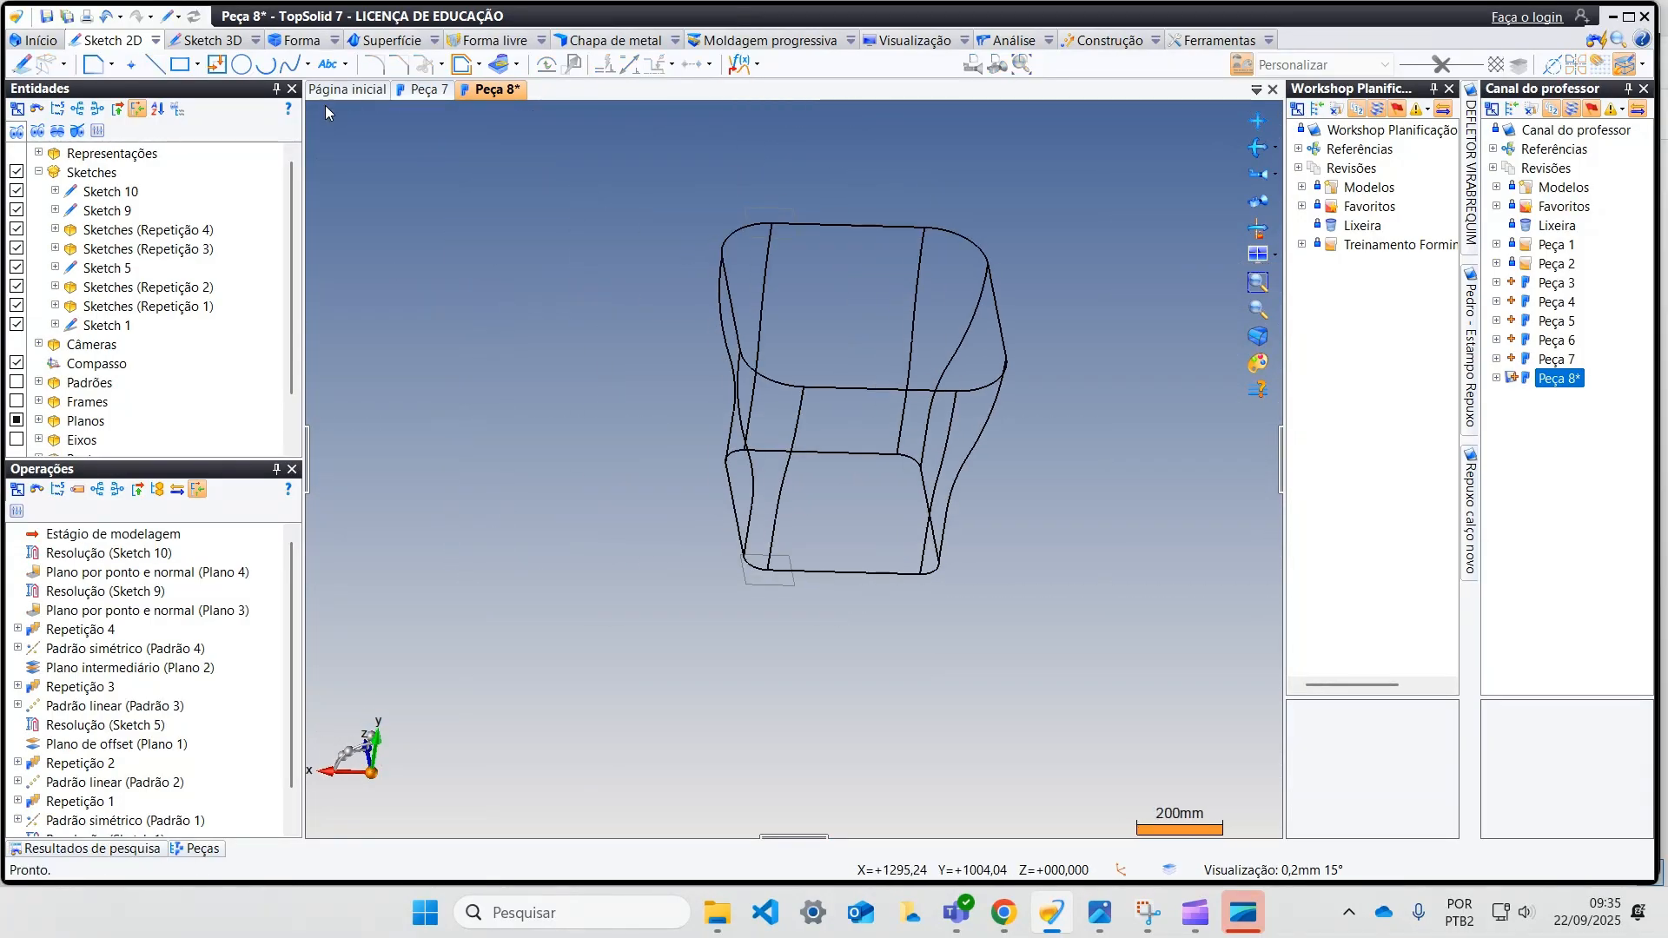
Step: Save the part and hide the two point-and-normal planes at the lower and upper profiles
left_click(86, 17)
middle_click_drag(673, 352, 556, 371)
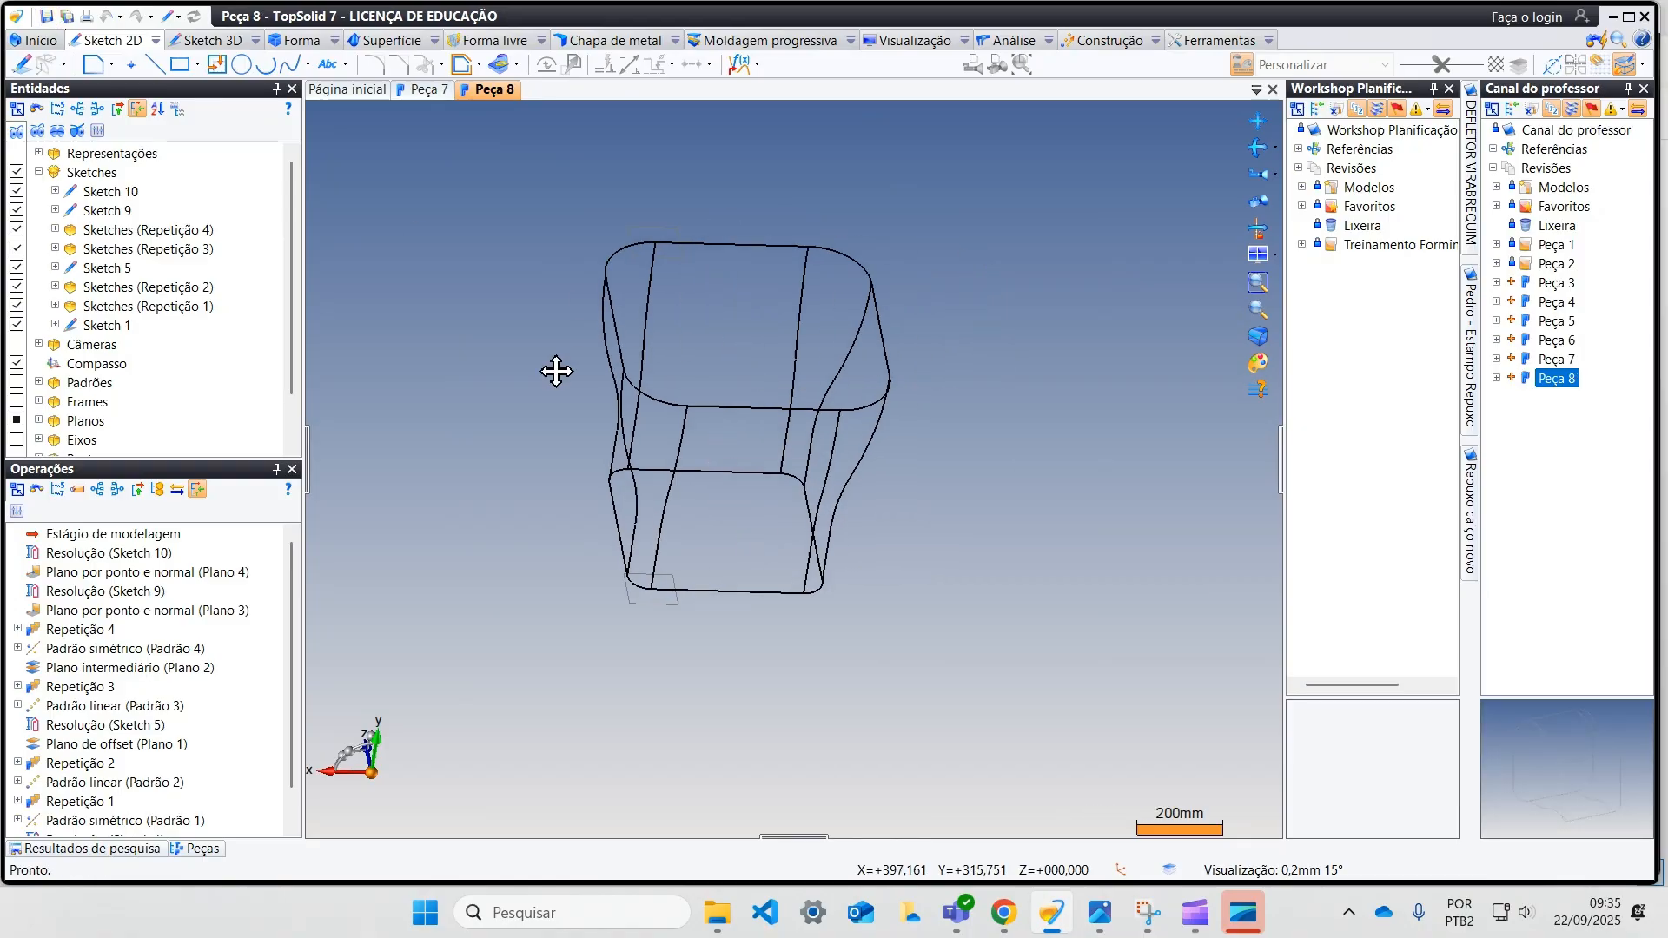
right_click(634, 603)
left_click(733, 795)
middle_click_drag(732, 761, 654, 774)
scroll(633, 639, "up", 3)
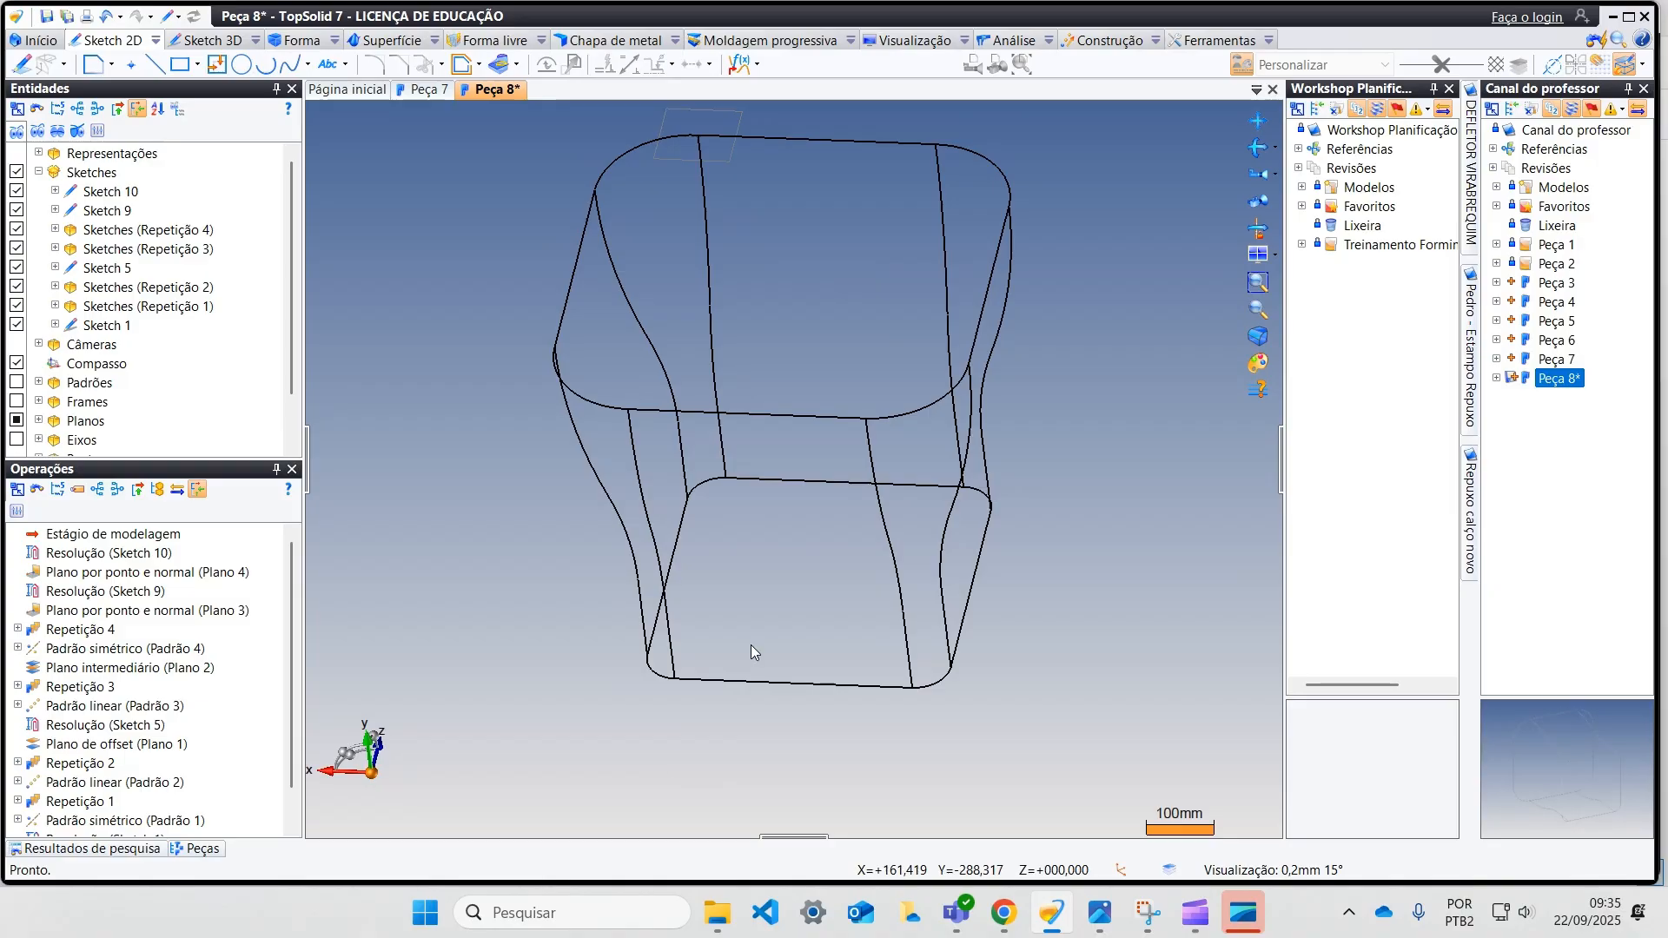
middle_click_drag(800, 551, 813, 613)
right_click(747, 185)
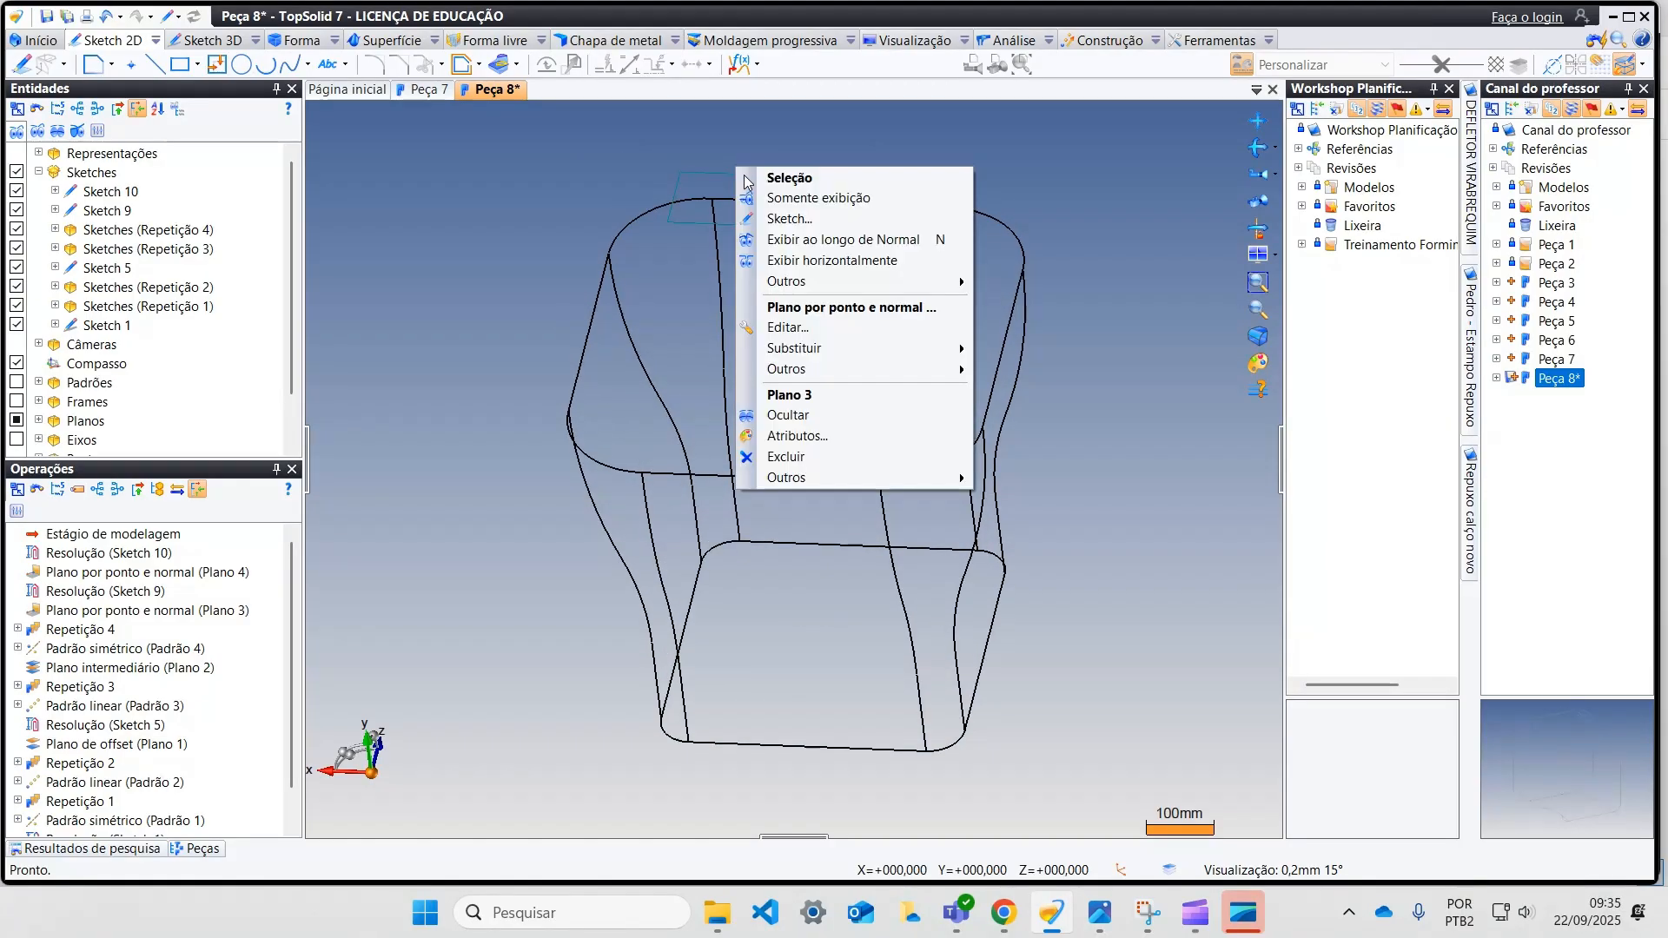
left_click(806, 413)
middle_click_drag(806, 414, 520, 388)
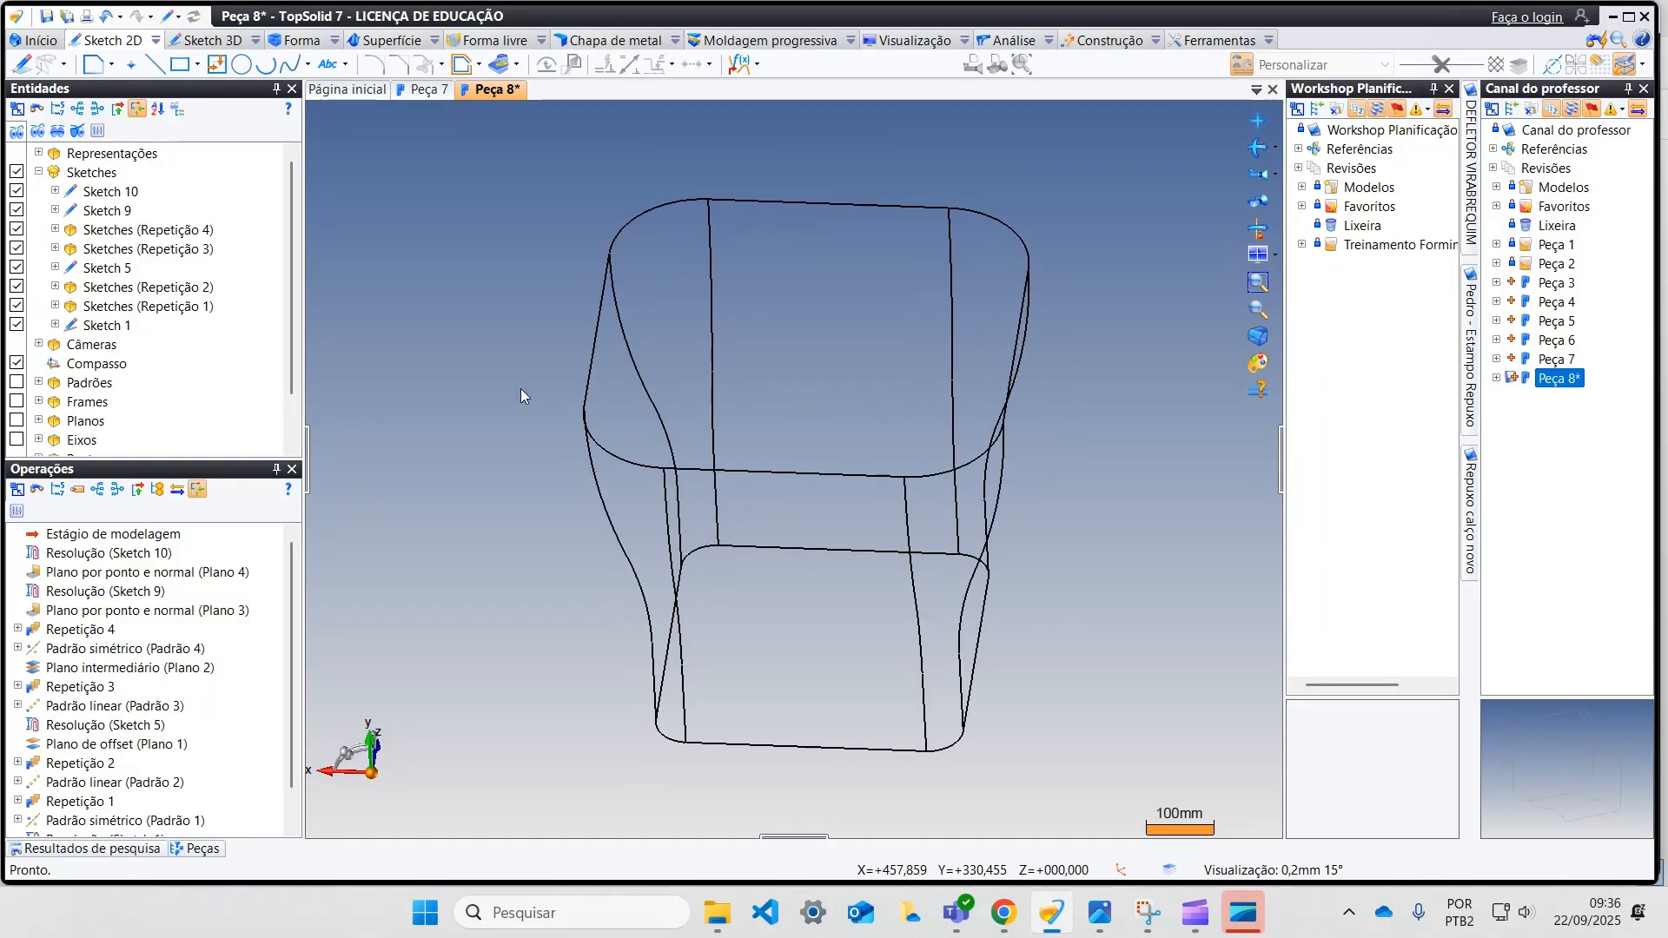
Step: Start a surface loft with Sketch 9 and Sketch 10 as its profiles
left_click(391, 41)
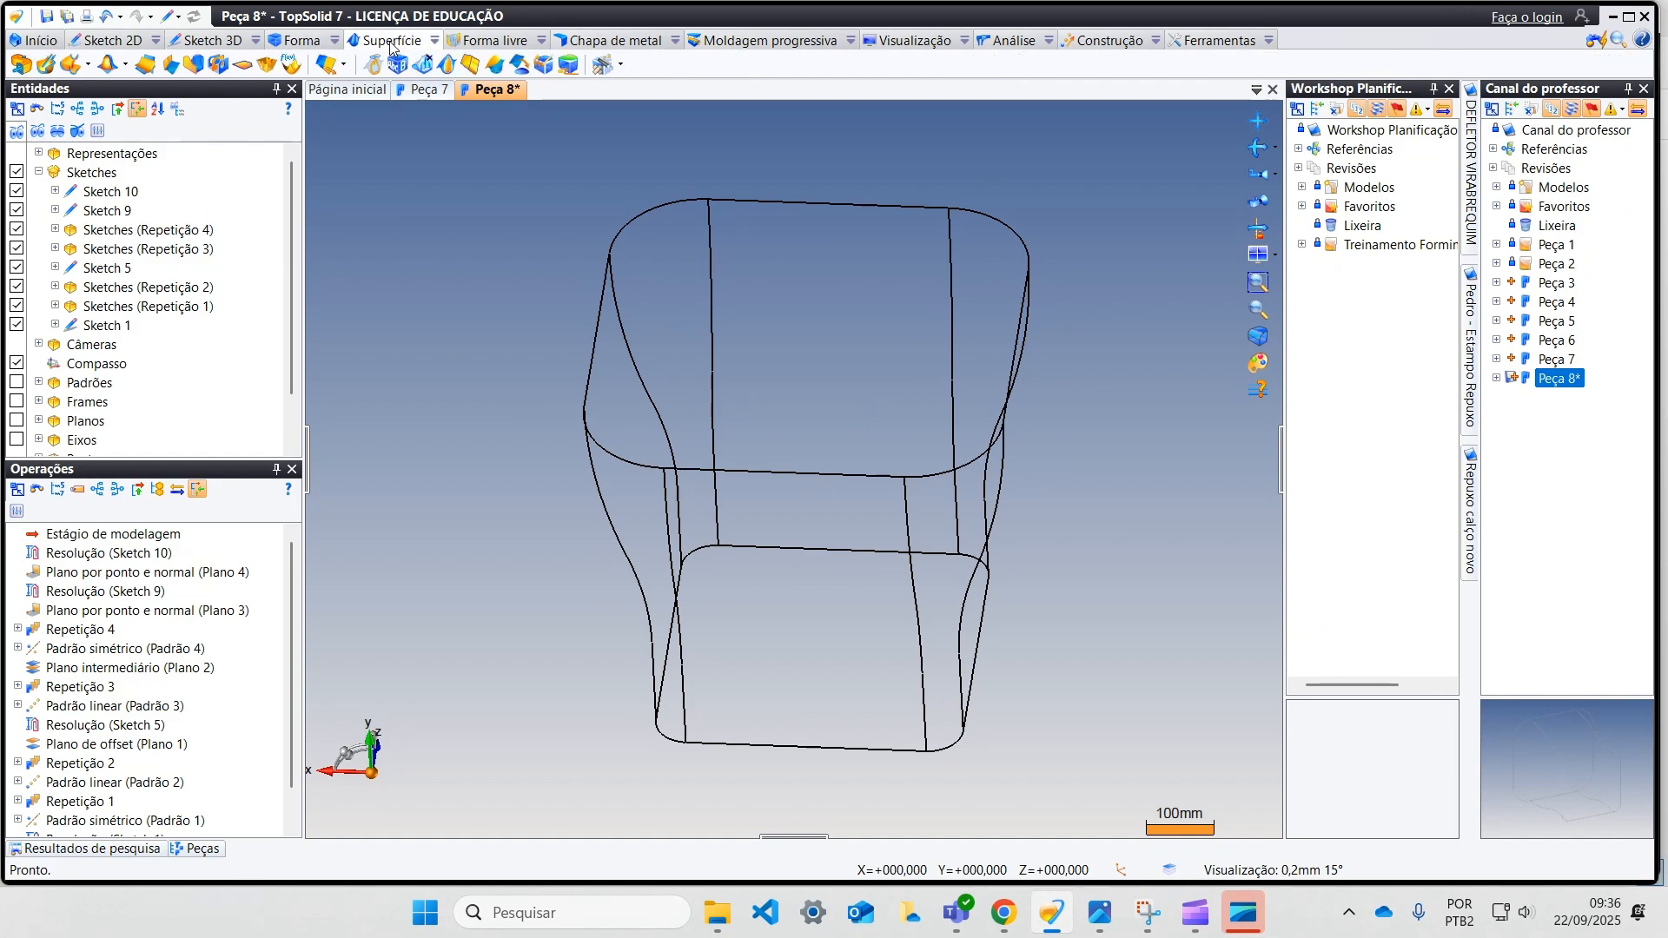
left_click(74, 66)
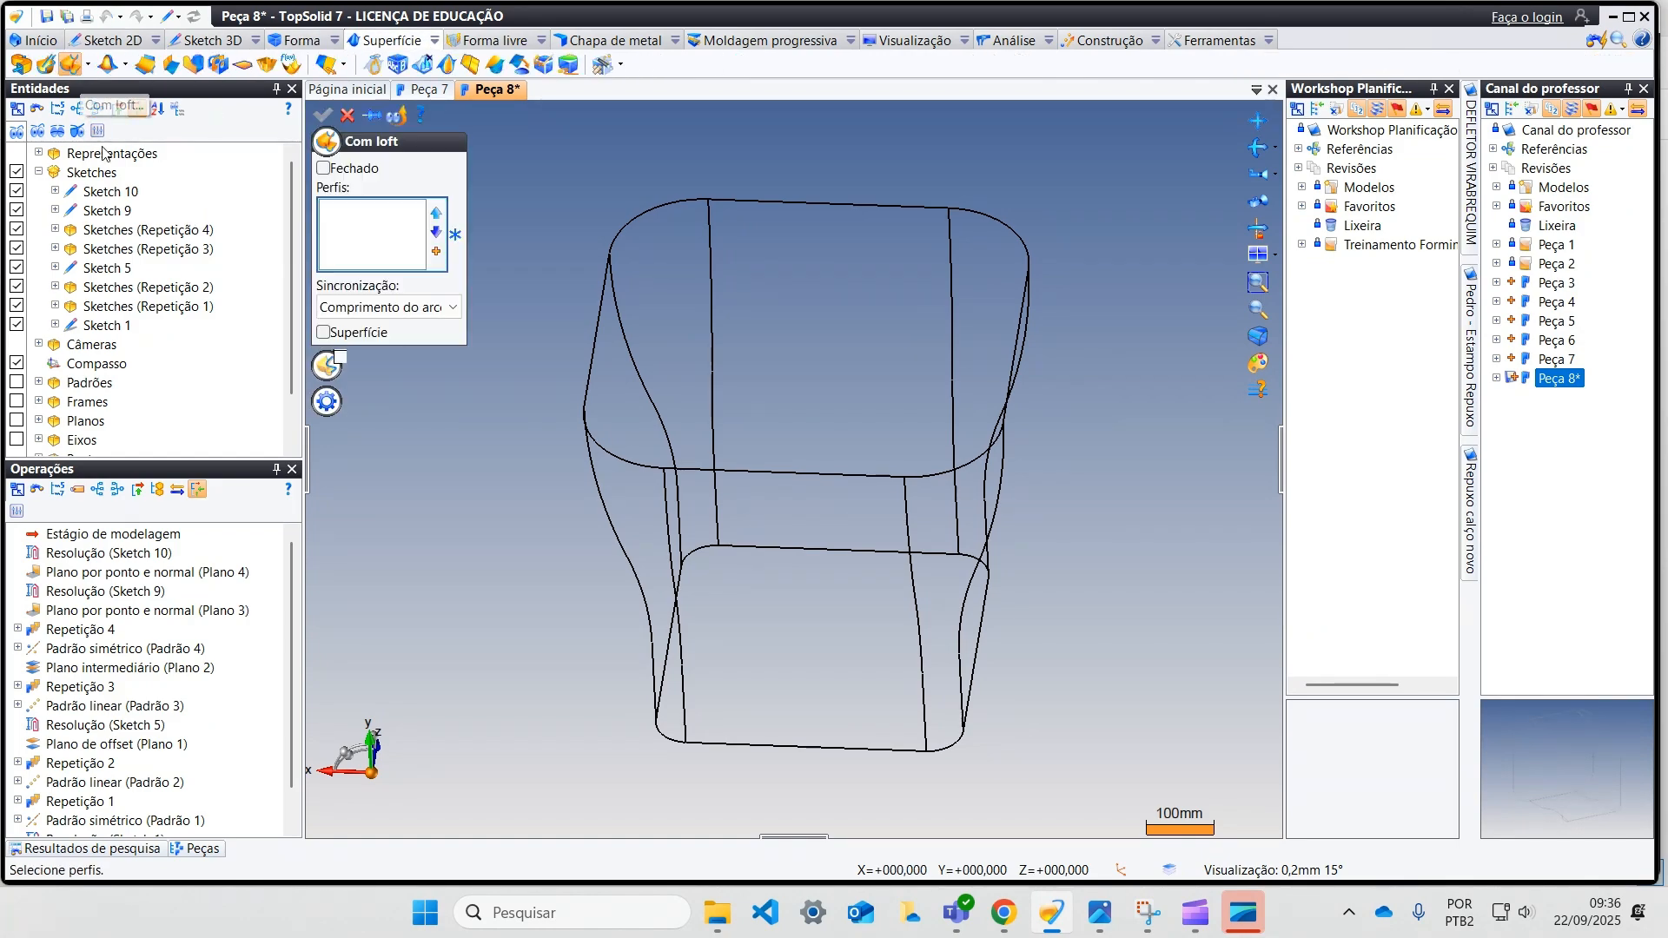
left_click(664, 202)
left_click(745, 752)
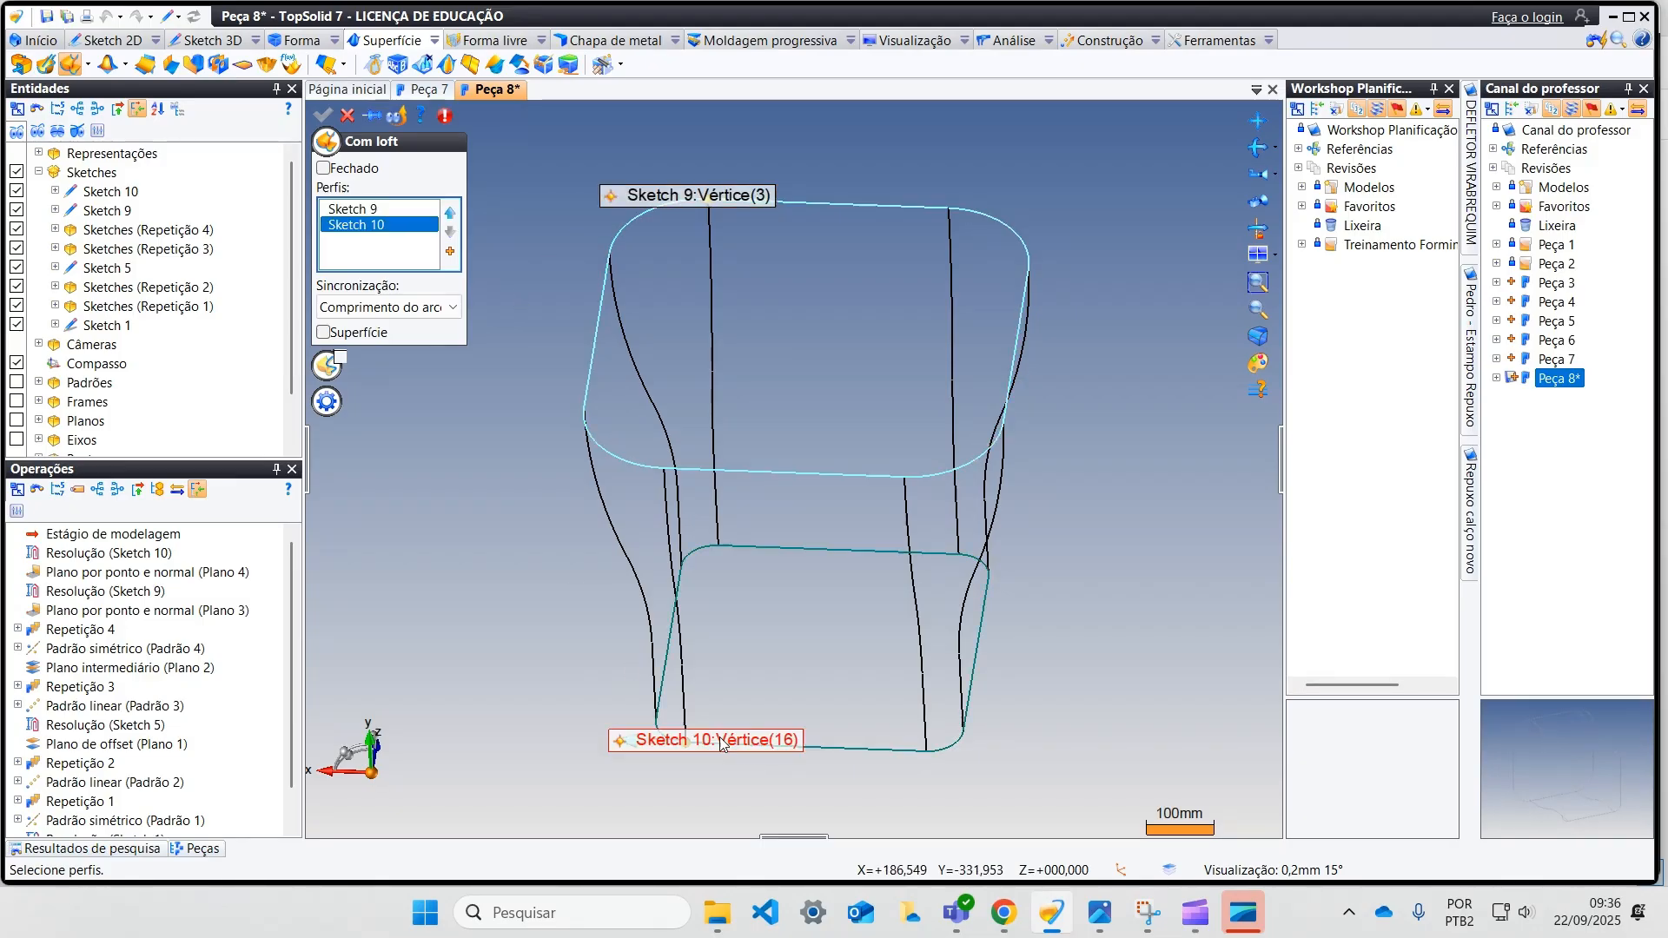
Step: Move the upper profile's loft start point to the vertex that matches the lower profile's start point
mouse_move(544, 596)
middle_mouse_down()
mouse_move(585, 588)
mouse_move(652, 636)
mouse_move(692, 629)
mouse_move(742, 553)
middle_mouse_up()
middle_click_drag(784, 766, 665, 342)
left_click_drag(667, 226, 575, 160)
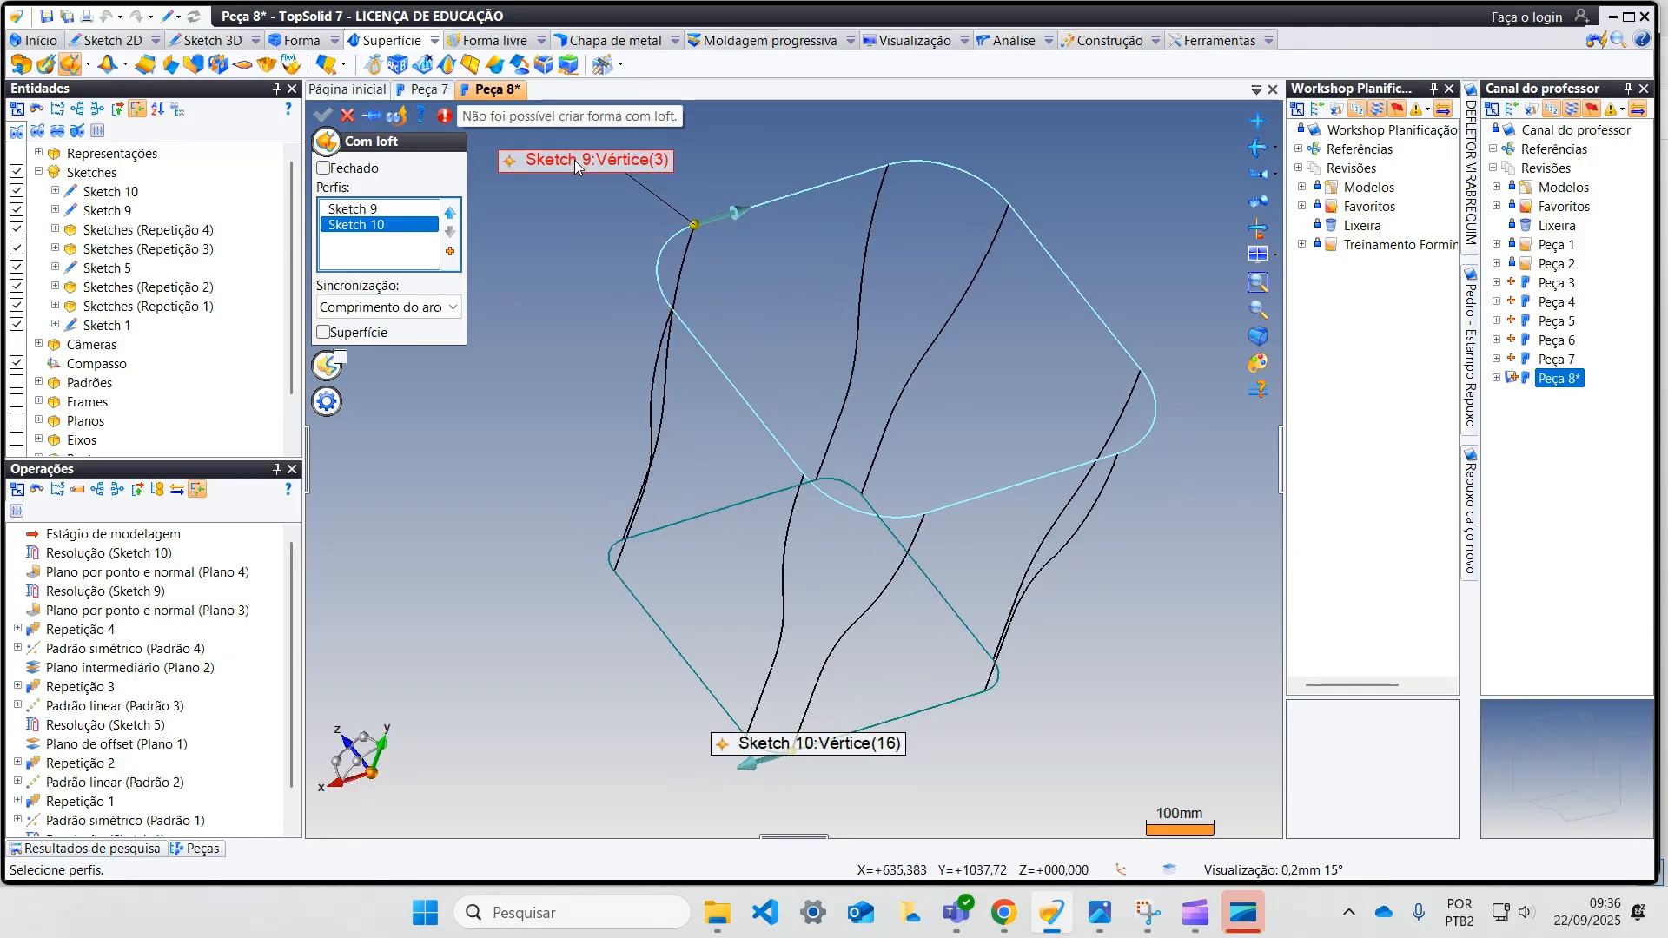
mouse_move(695, 229)
left_mouse_down()
mouse_move(660, 261)
mouse_move(756, 438)
mouse_move(838, 504)
mouse_move(931, 516)
left_mouse_up()
mouse_move(922, 573)
middle_mouse_down()
mouse_move(863, 581)
mouse_move(825, 522)
middle_mouse_up()
left_click_drag(822, 686, 899, 758)
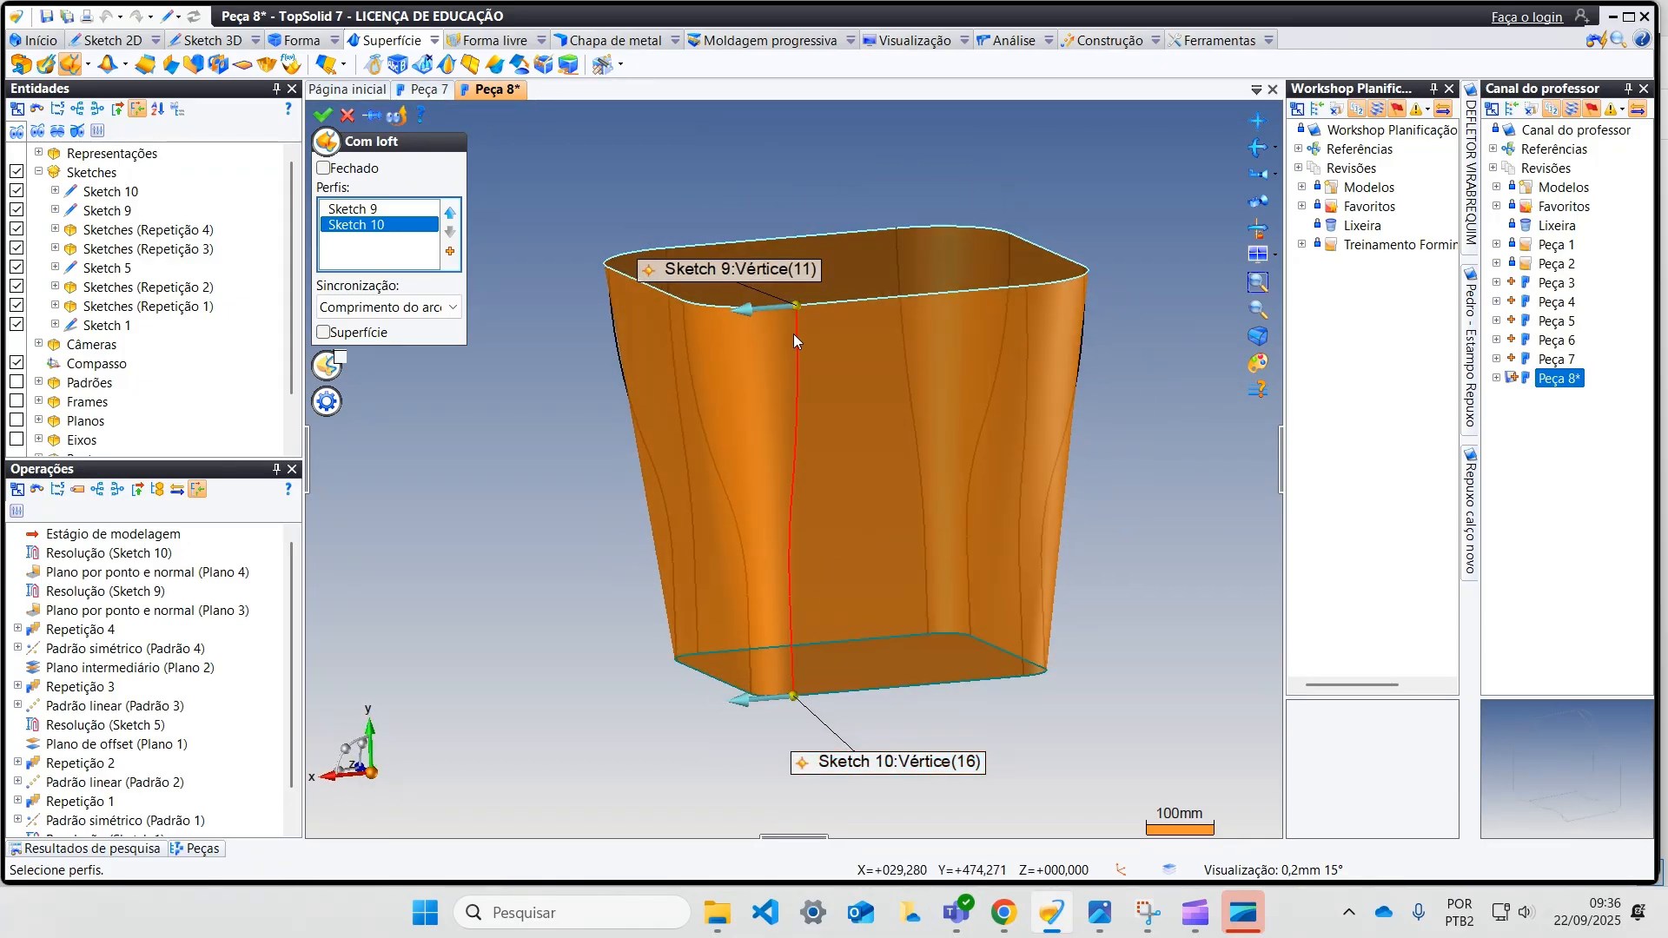
middle_click_drag(785, 515, 739, 619)
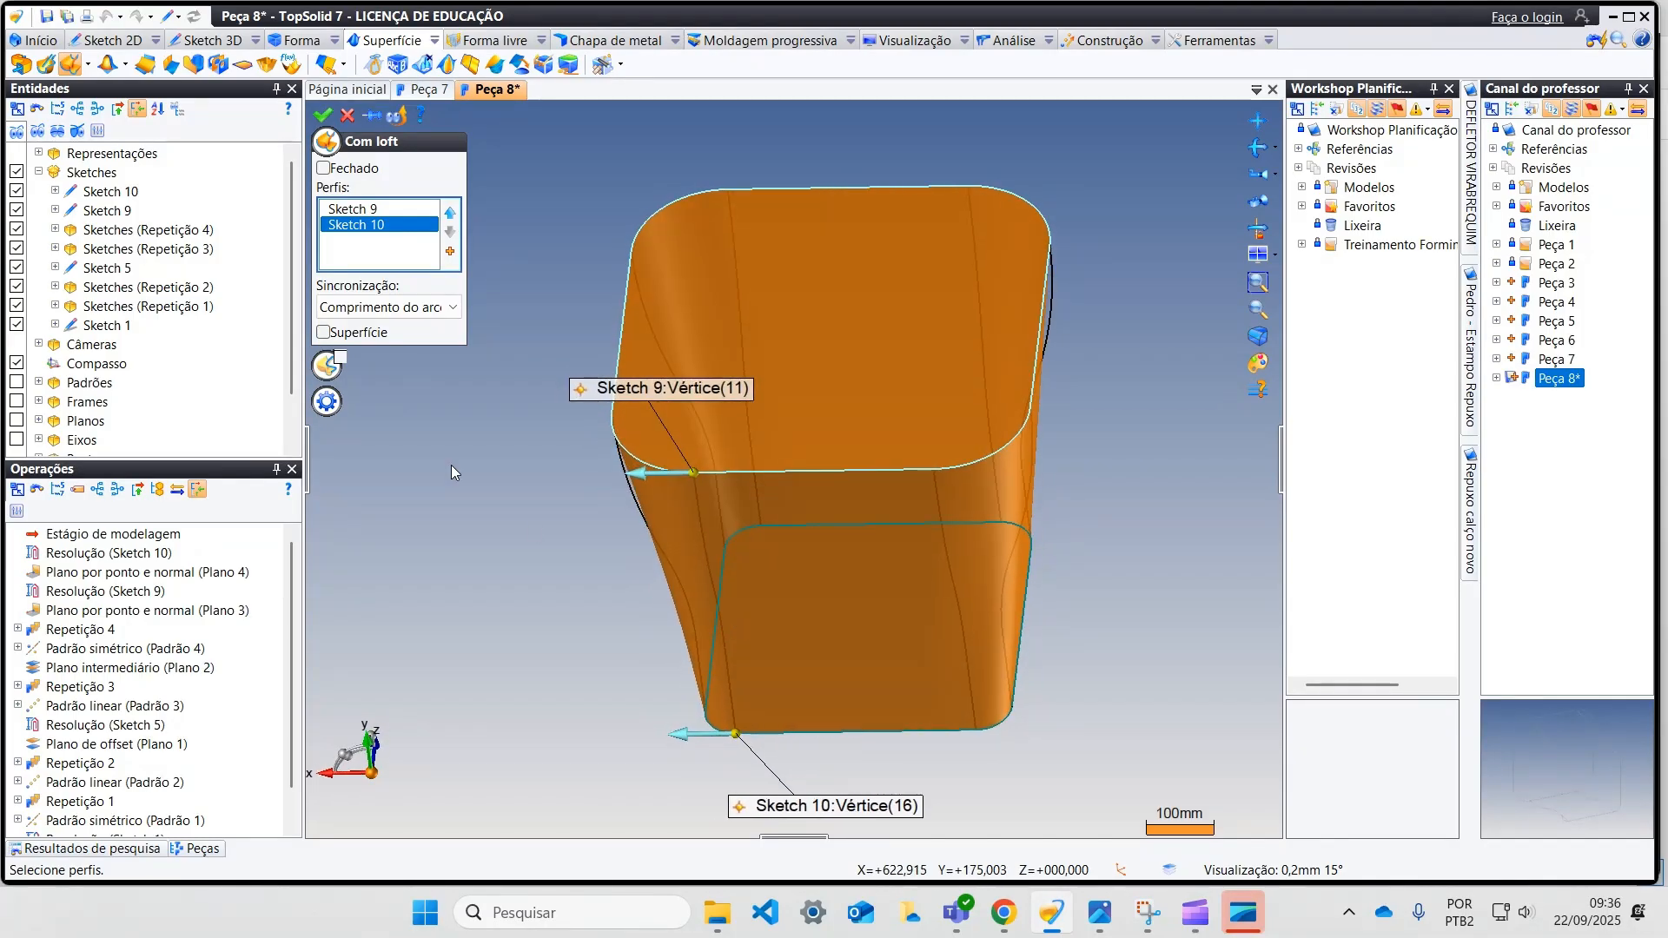
Step: Enable guides for the loft and add the side curves Sketch 4, Sketch 7, Sketch 8 and Sketch 3
left_click(336, 359)
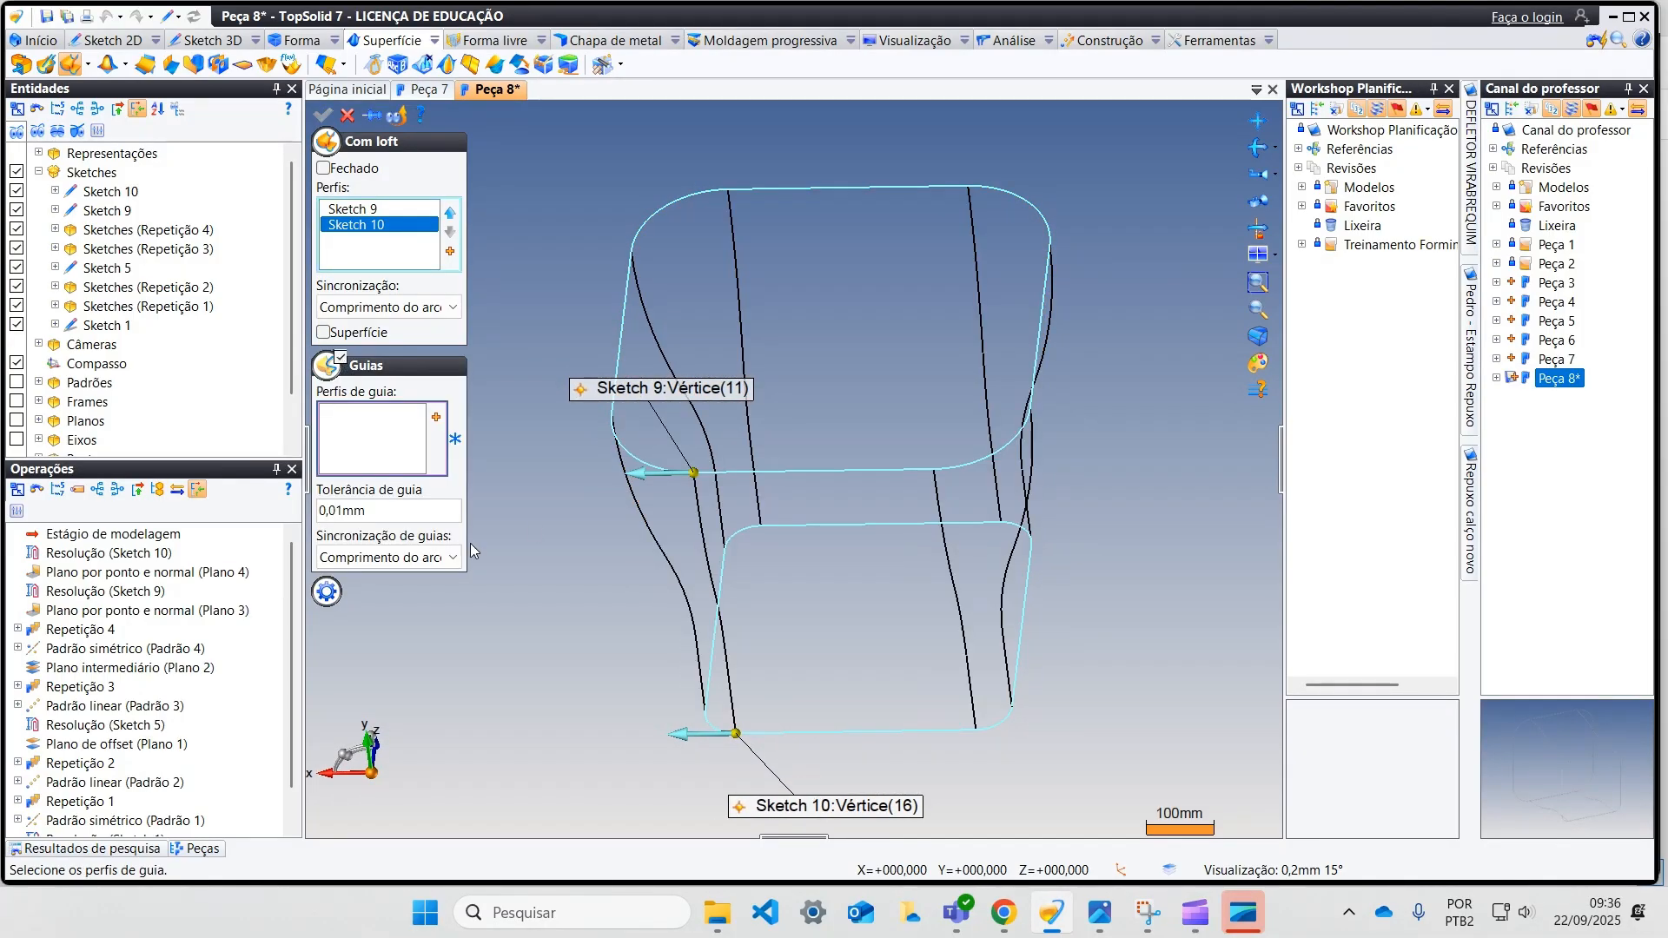
left_click(669, 563)
left_click(712, 591)
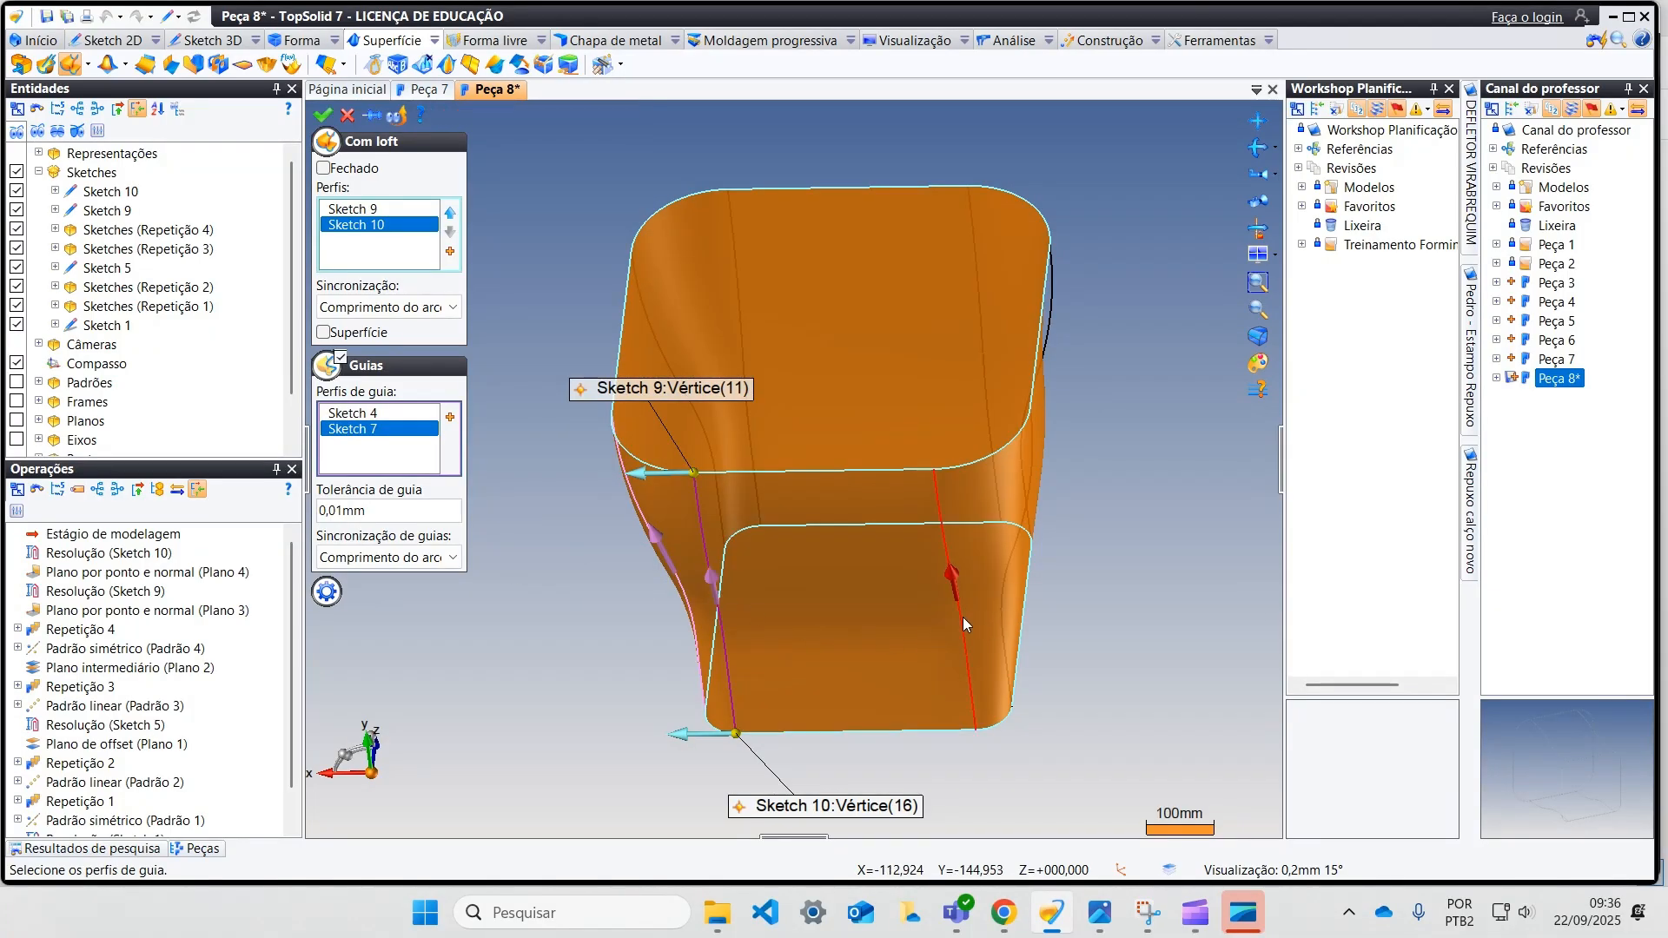
left_click(963, 617)
left_click(1001, 609)
mouse_move(1005, 608)
middle_mouse_down()
mouse_move(1057, 596)
mouse_move(970, 638)
middle_mouse_up()
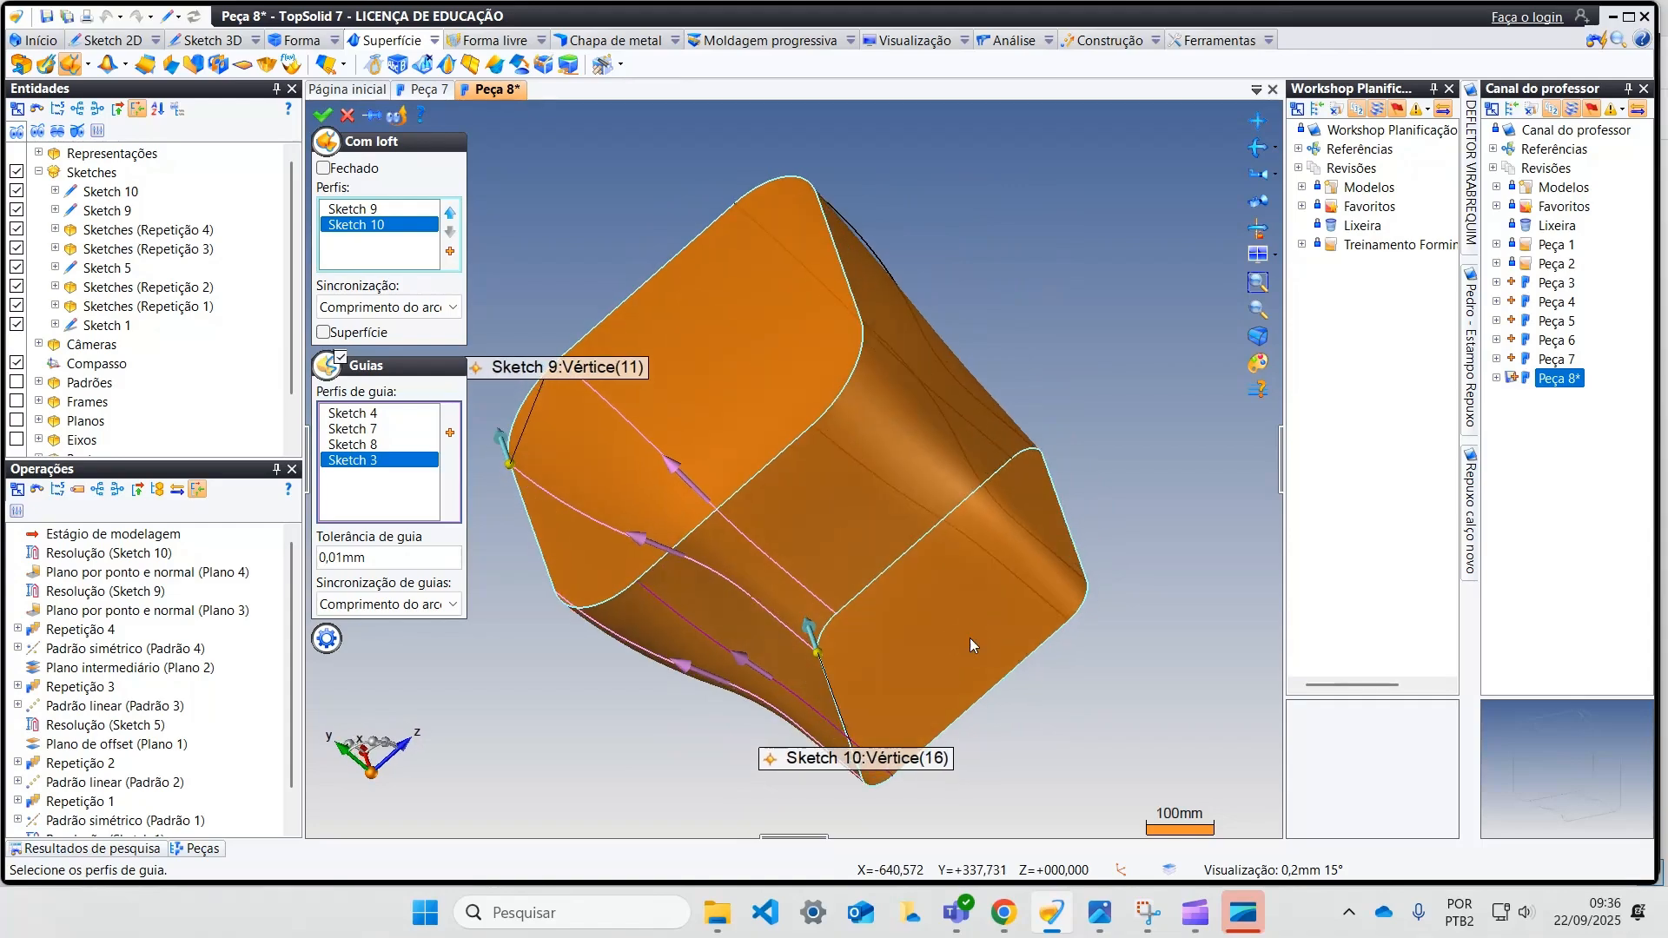
Step: Add the side curves Sketch 2, Sketch 6, Sketch 5 and Sketch 1 as guides and create the loft
left_click(977, 544)
left_click(1009, 518)
mouse_move(1010, 518)
middle_mouse_down()
mouse_move(987, 577)
mouse_move(905, 582)
middle_mouse_up()
left_click(956, 441)
mouse_move(975, 445)
middle_mouse_down()
mouse_move(920, 539)
mouse_move(883, 556)
mouse_move(991, 566)
mouse_move(1091, 603)
mouse_move(1176, 585)
mouse_move(1202, 610)
mouse_move(1098, 614)
mouse_move(859, 524)
middle_mouse_up()
left_click(862, 549)
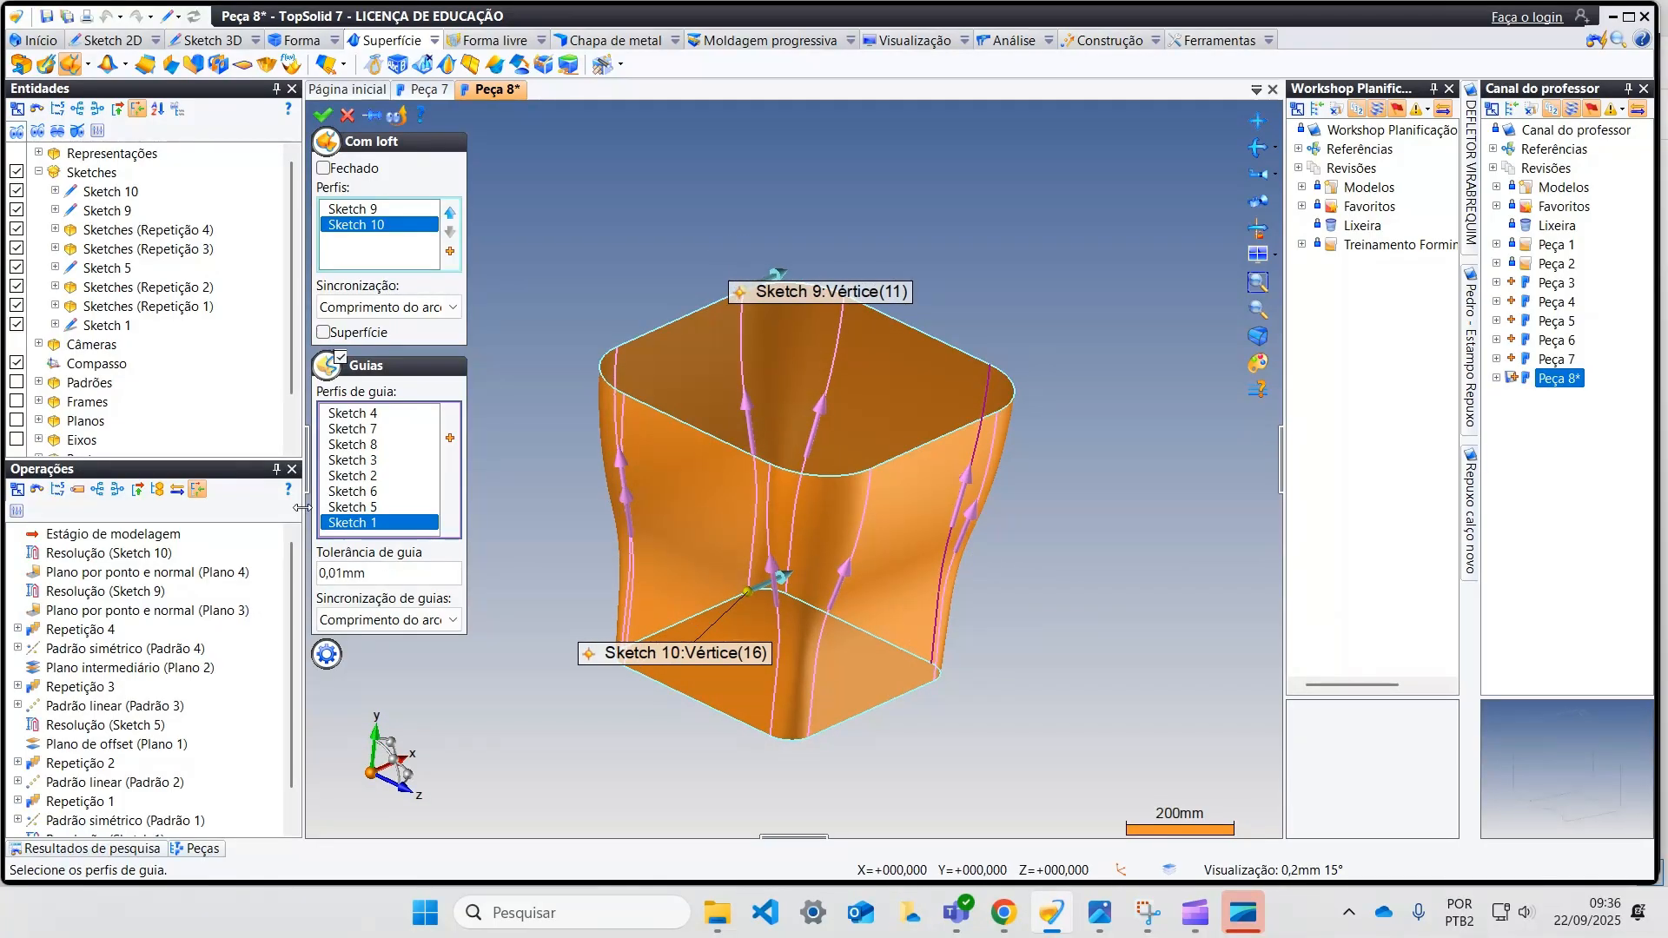
left_click(324, 115)
middle_click_drag(509, 398, 536, 341)
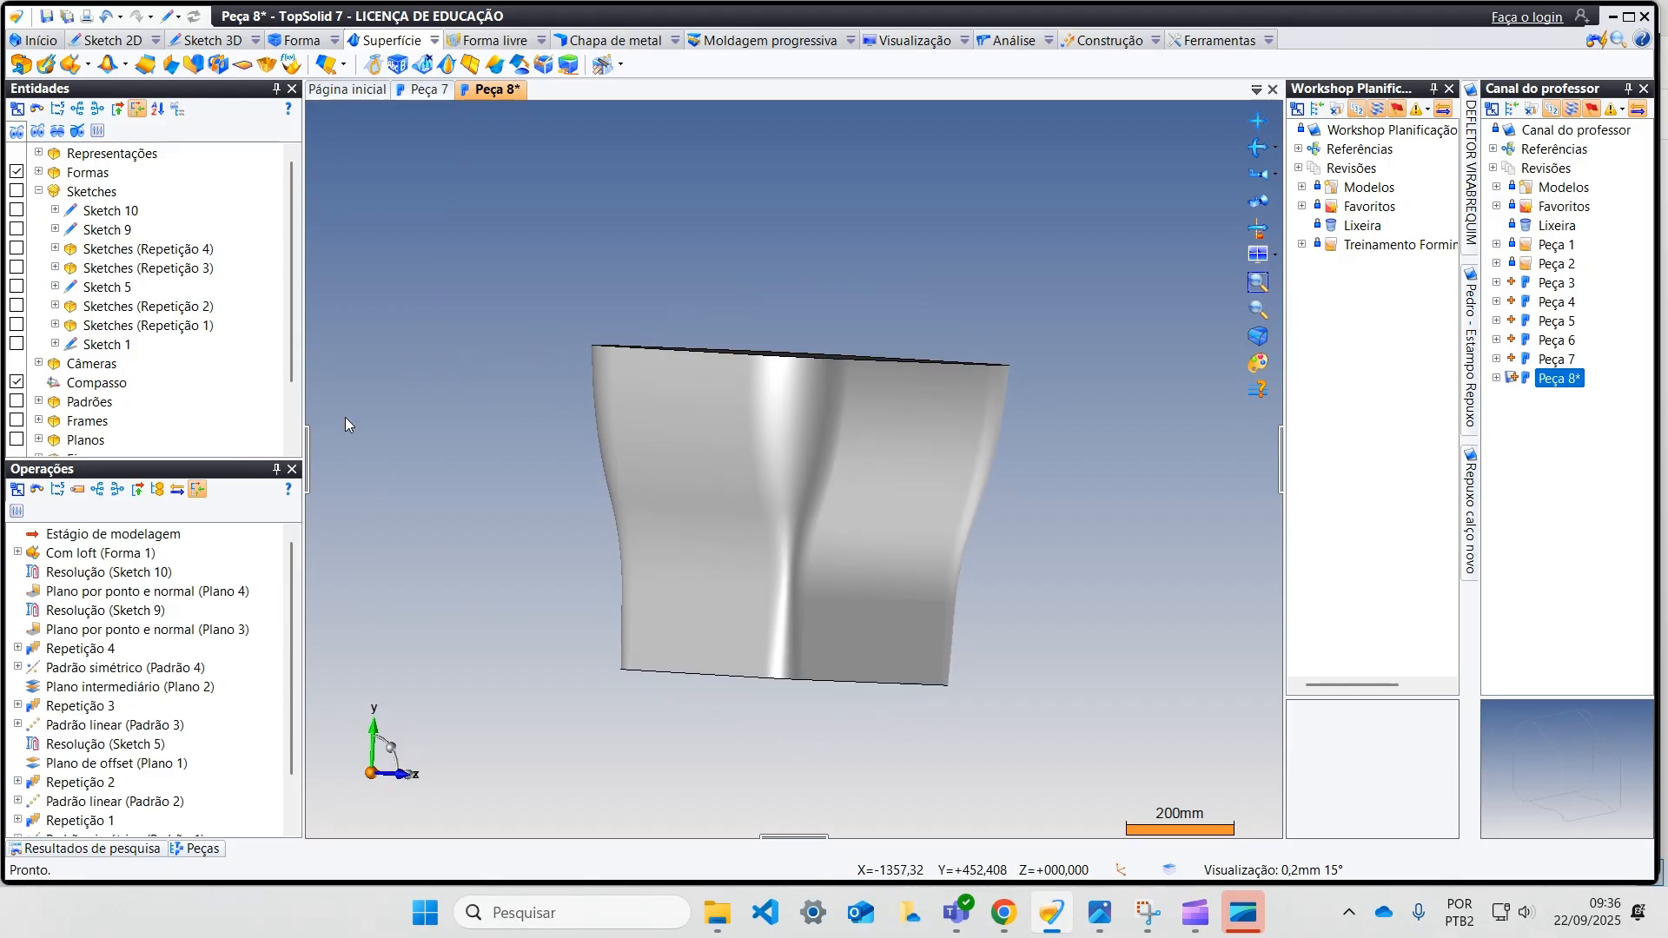
Step: Fillet the edge loop around the base of the lofted body with a 35 mm radius
left_click(301, 40)
left_click(336, 63)
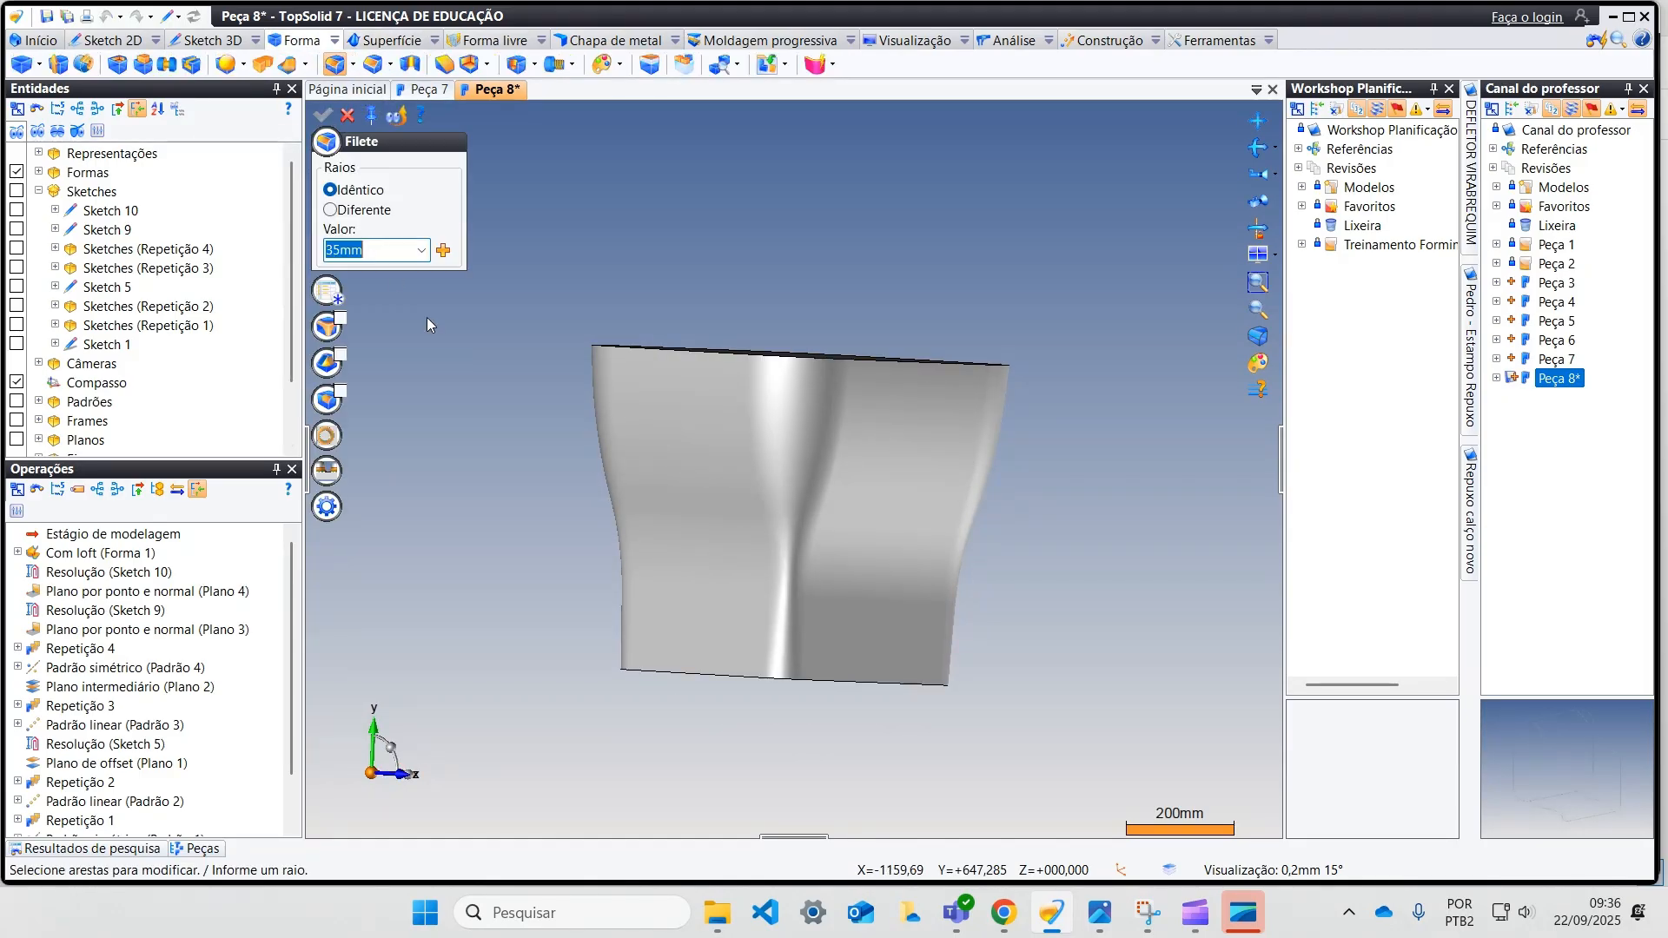
left_click(620, 670)
middle_click_drag(598, 670, 375, 185)
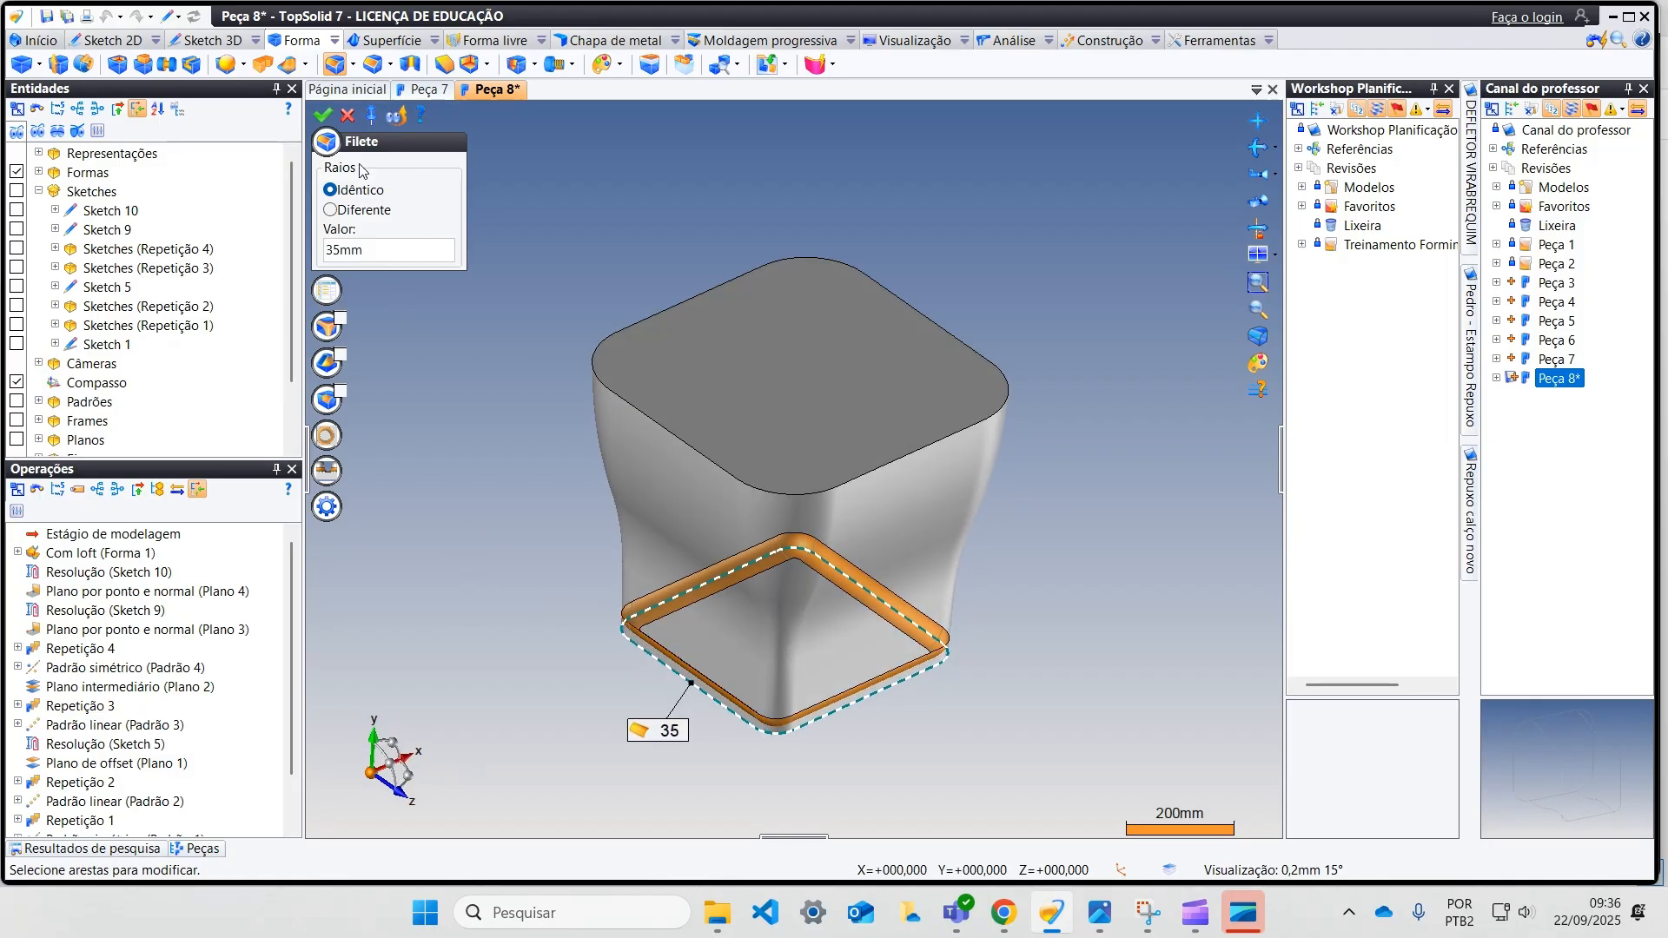
left_click(322, 115)
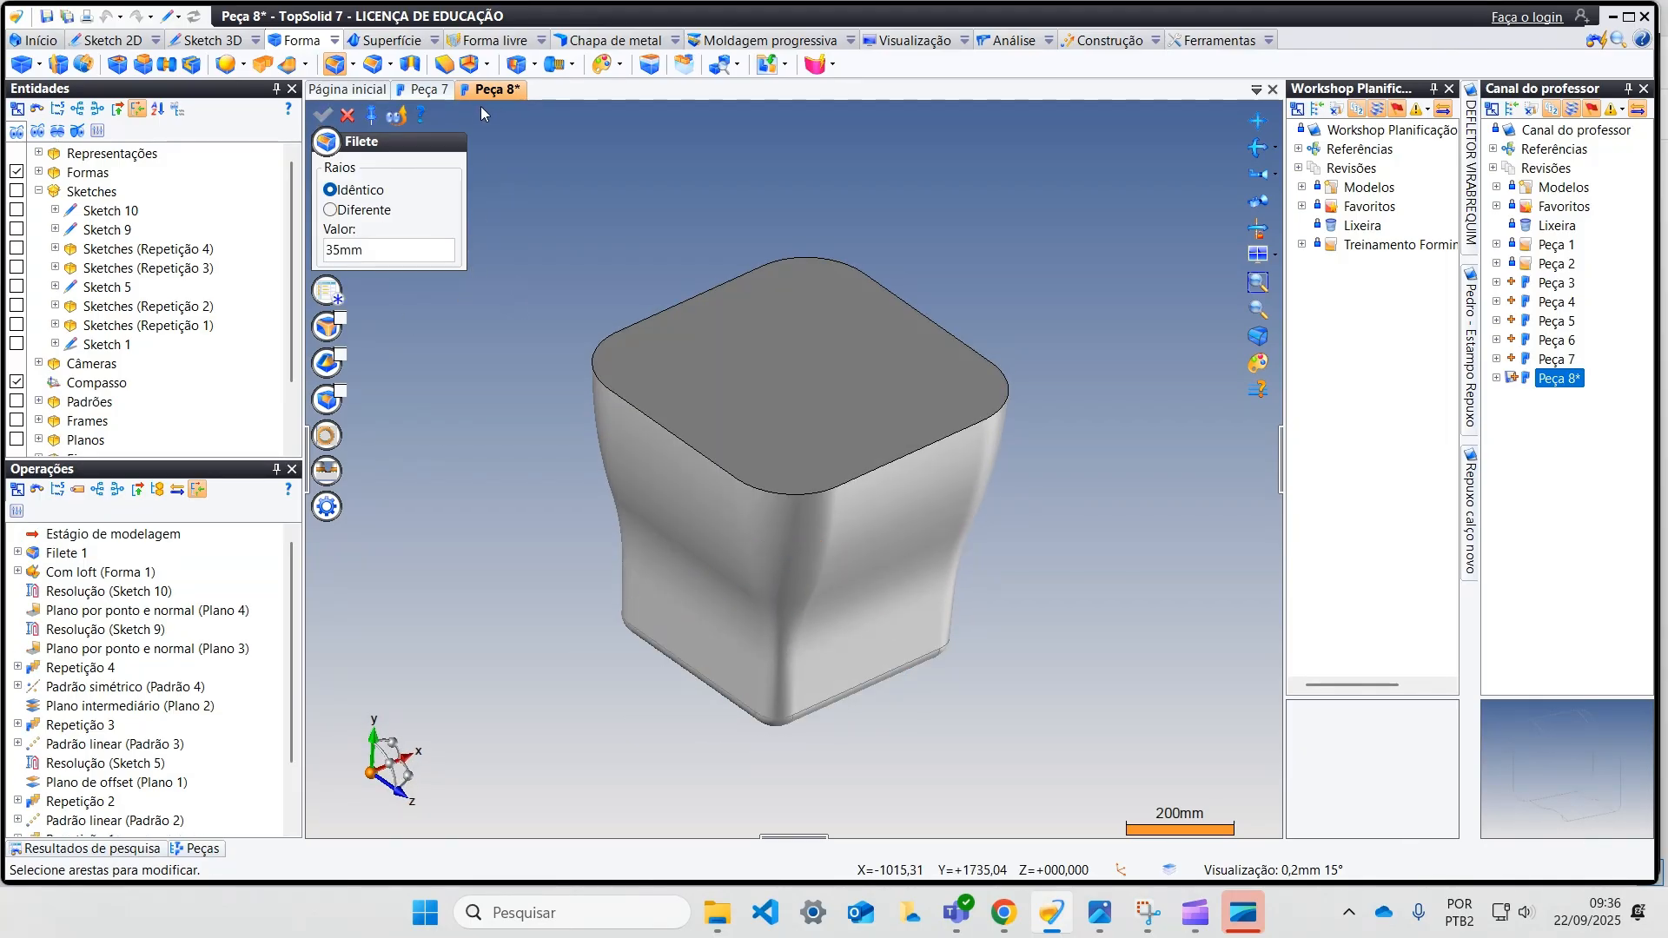
Step: Shell the filleted body with a 3 mm wall thickness, removing the flat top face
left_click(468, 64)
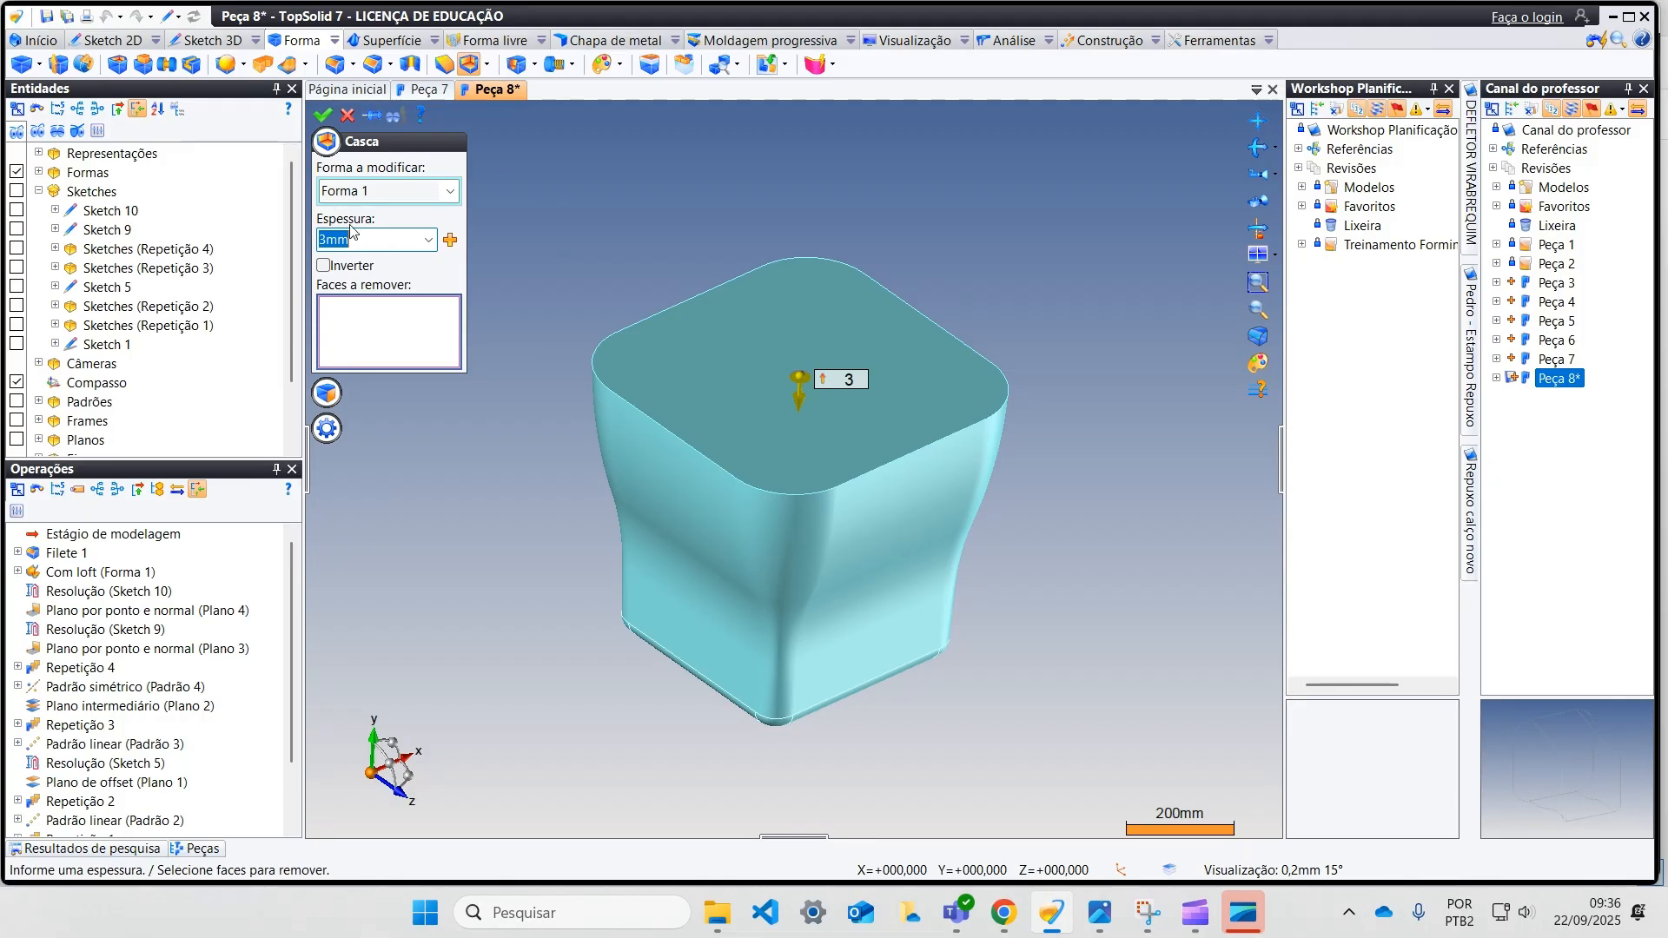
left_click(723, 372)
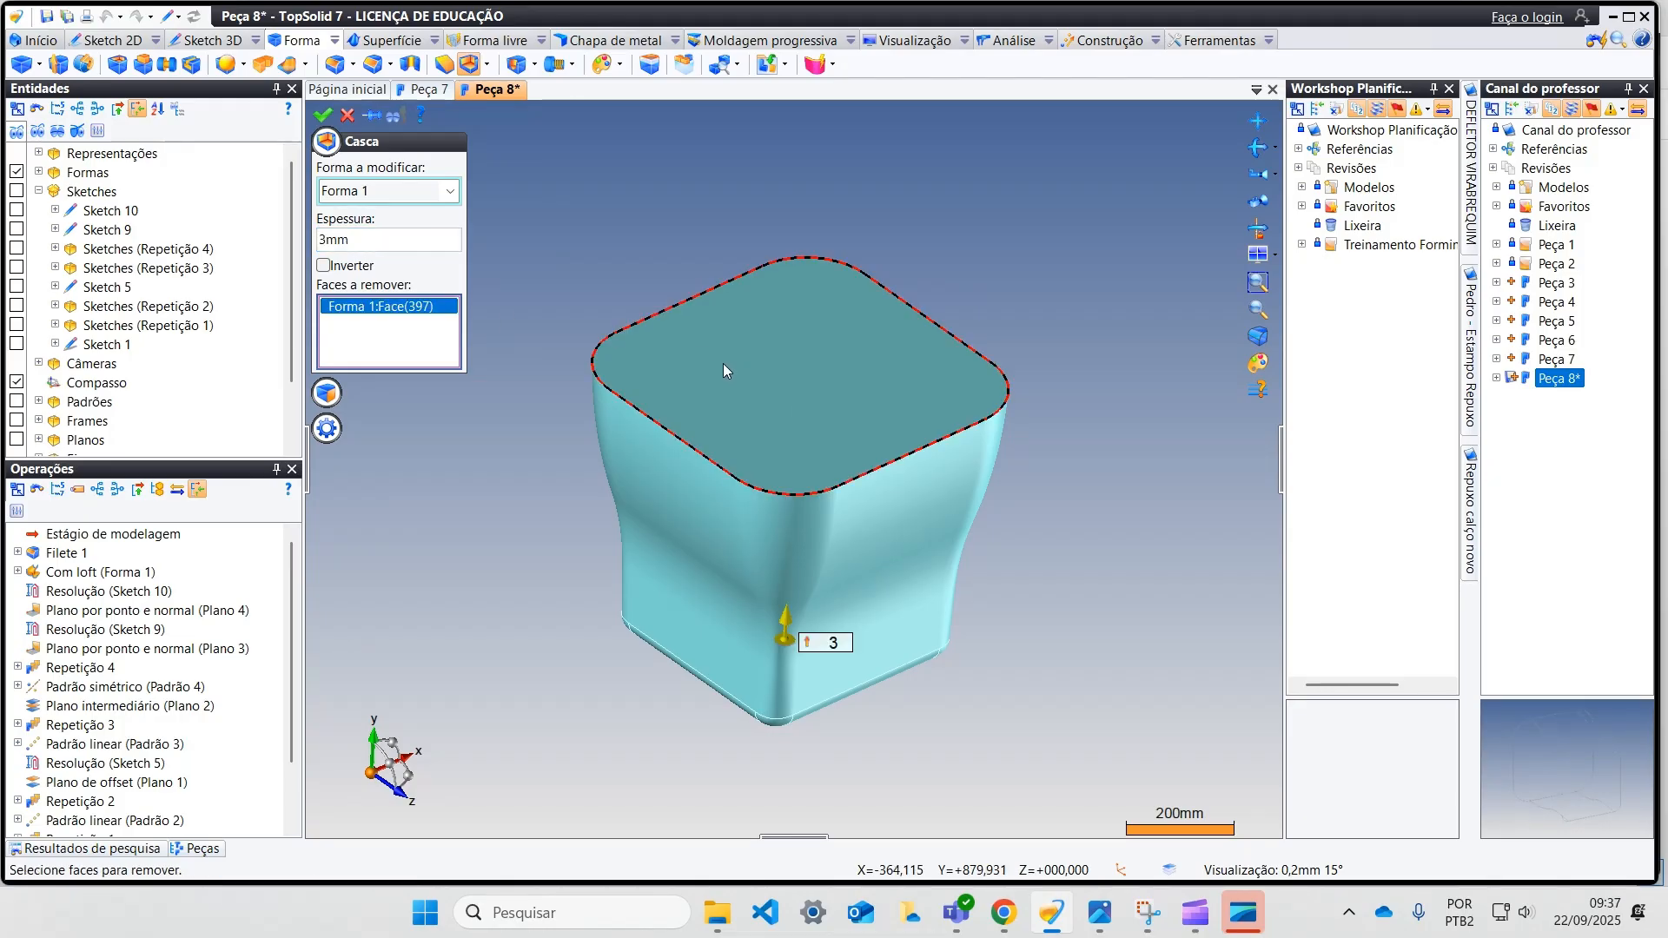
left_click(324, 113)
Step: Create a sketch on the shell's rim face and project the rim's outer edge loop into it
mouse_move(556, 259)
middle_mouse_down()
mouse_move(510, 286)
mouse_move(473, 352)
mouse_move(495, 383)
mouse_move(550, 298)
mouse_move(525, 264)
mouse_move(539, 279)
middle_mouse_up()
scroll(702, 308, "up", 10)
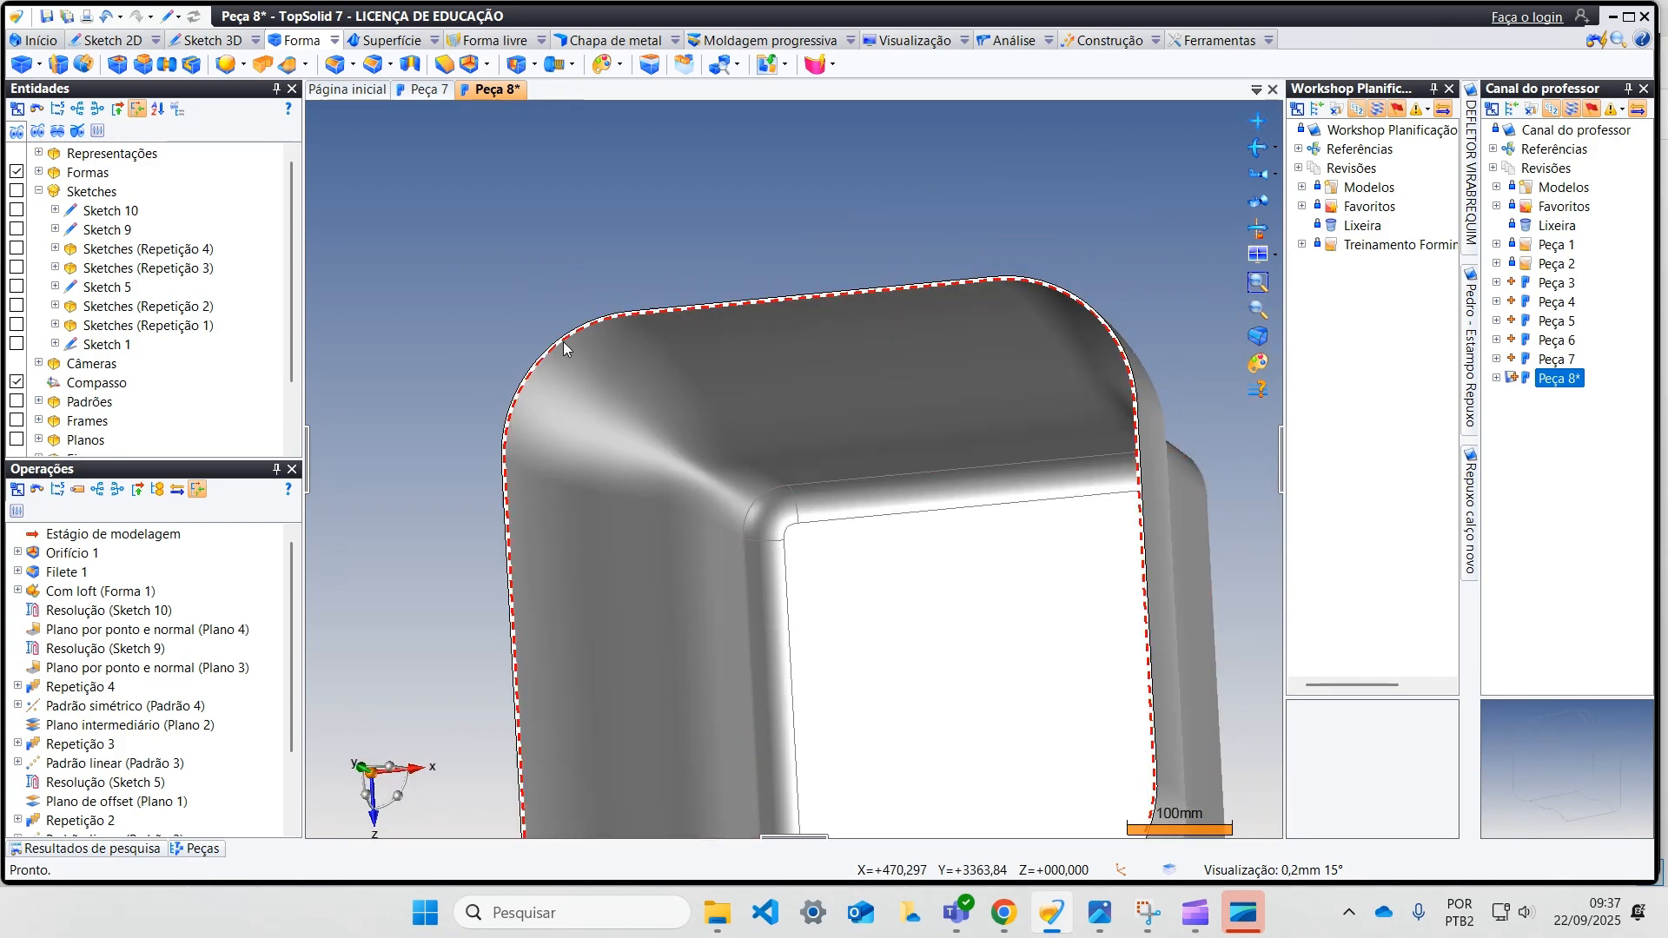
scroll(581, 349, "up", 2)
scroll(635, 379, "up", 2)
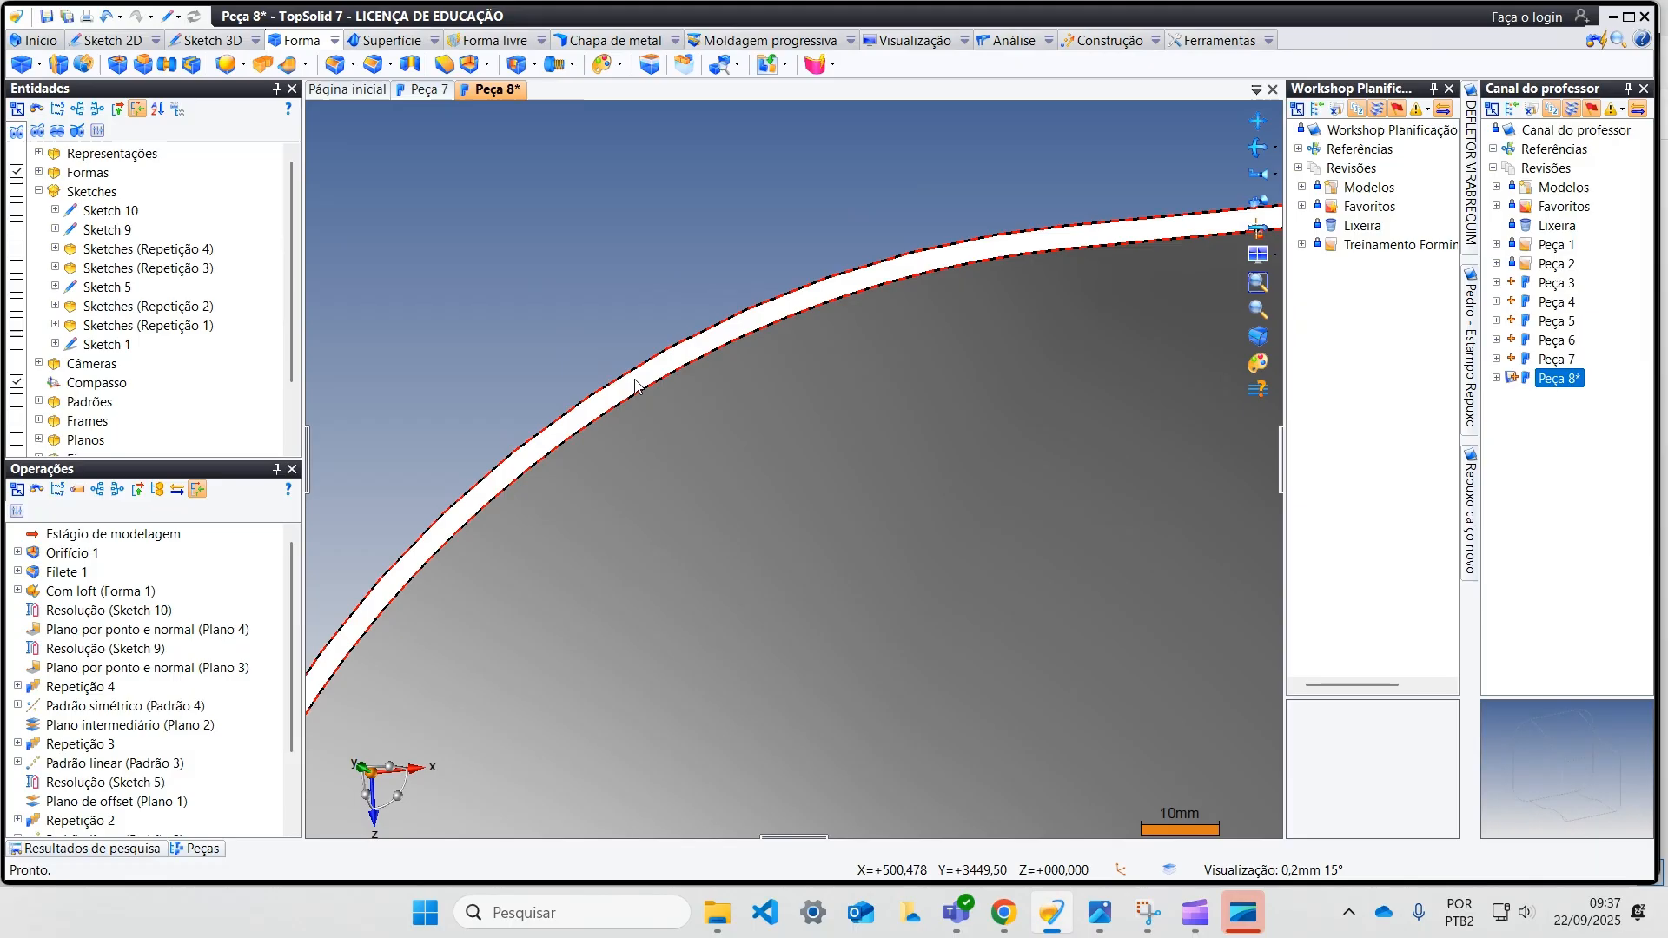
right_click(635, 380)
left_click(680, 424)
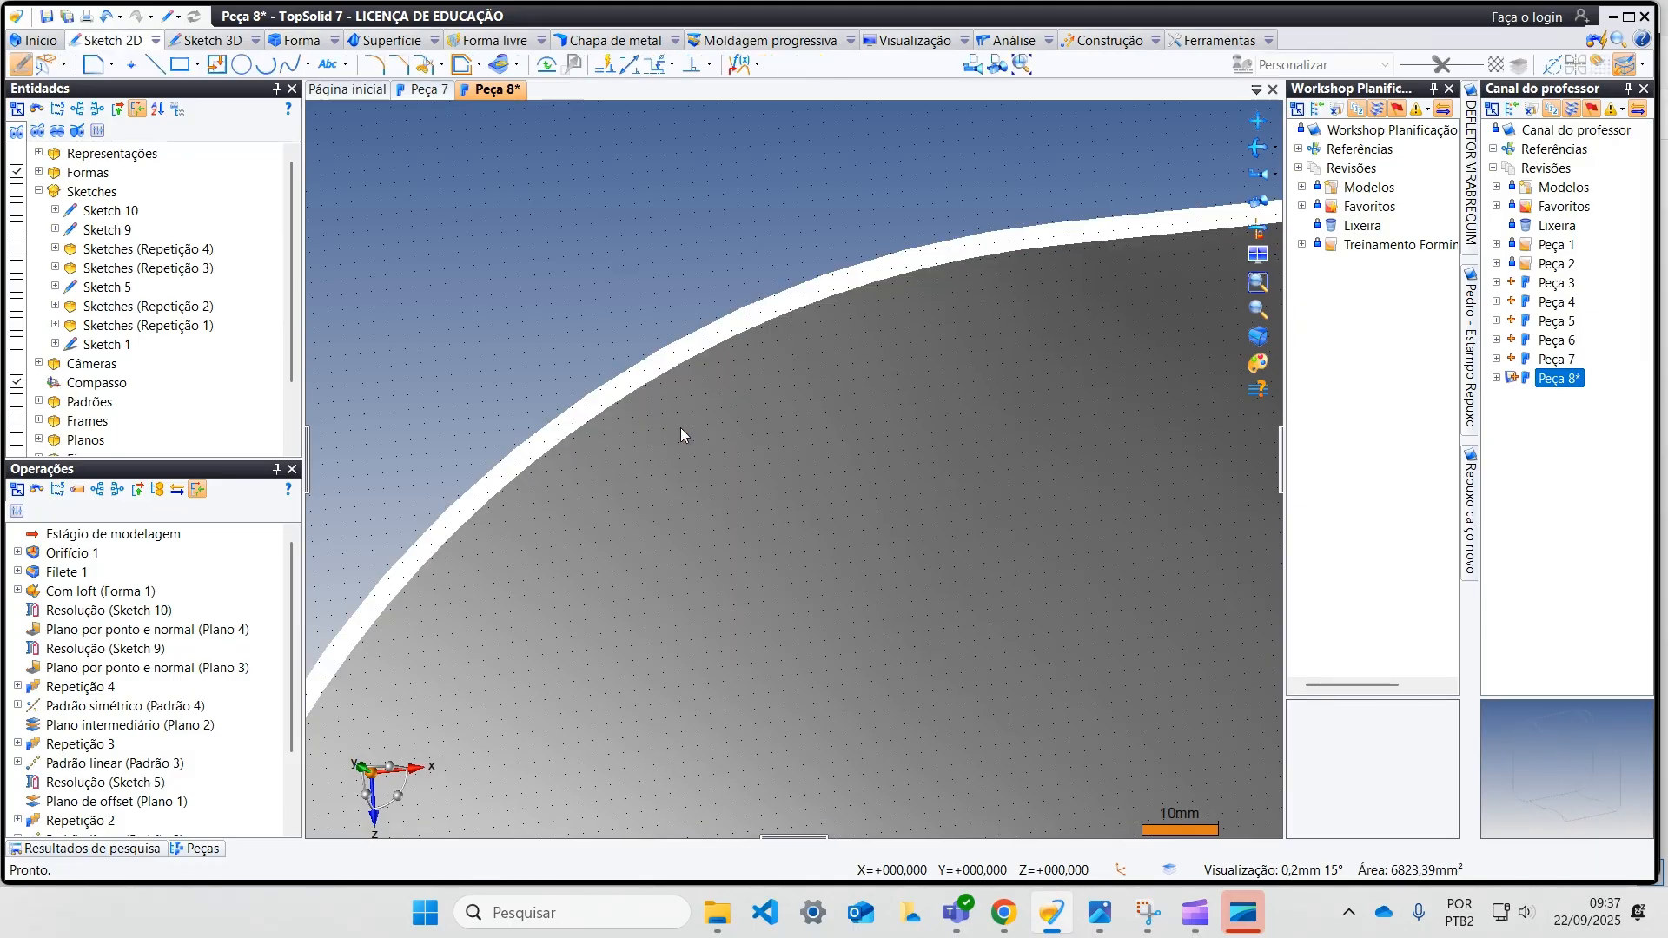
scroll(549, 304, "up", 3)
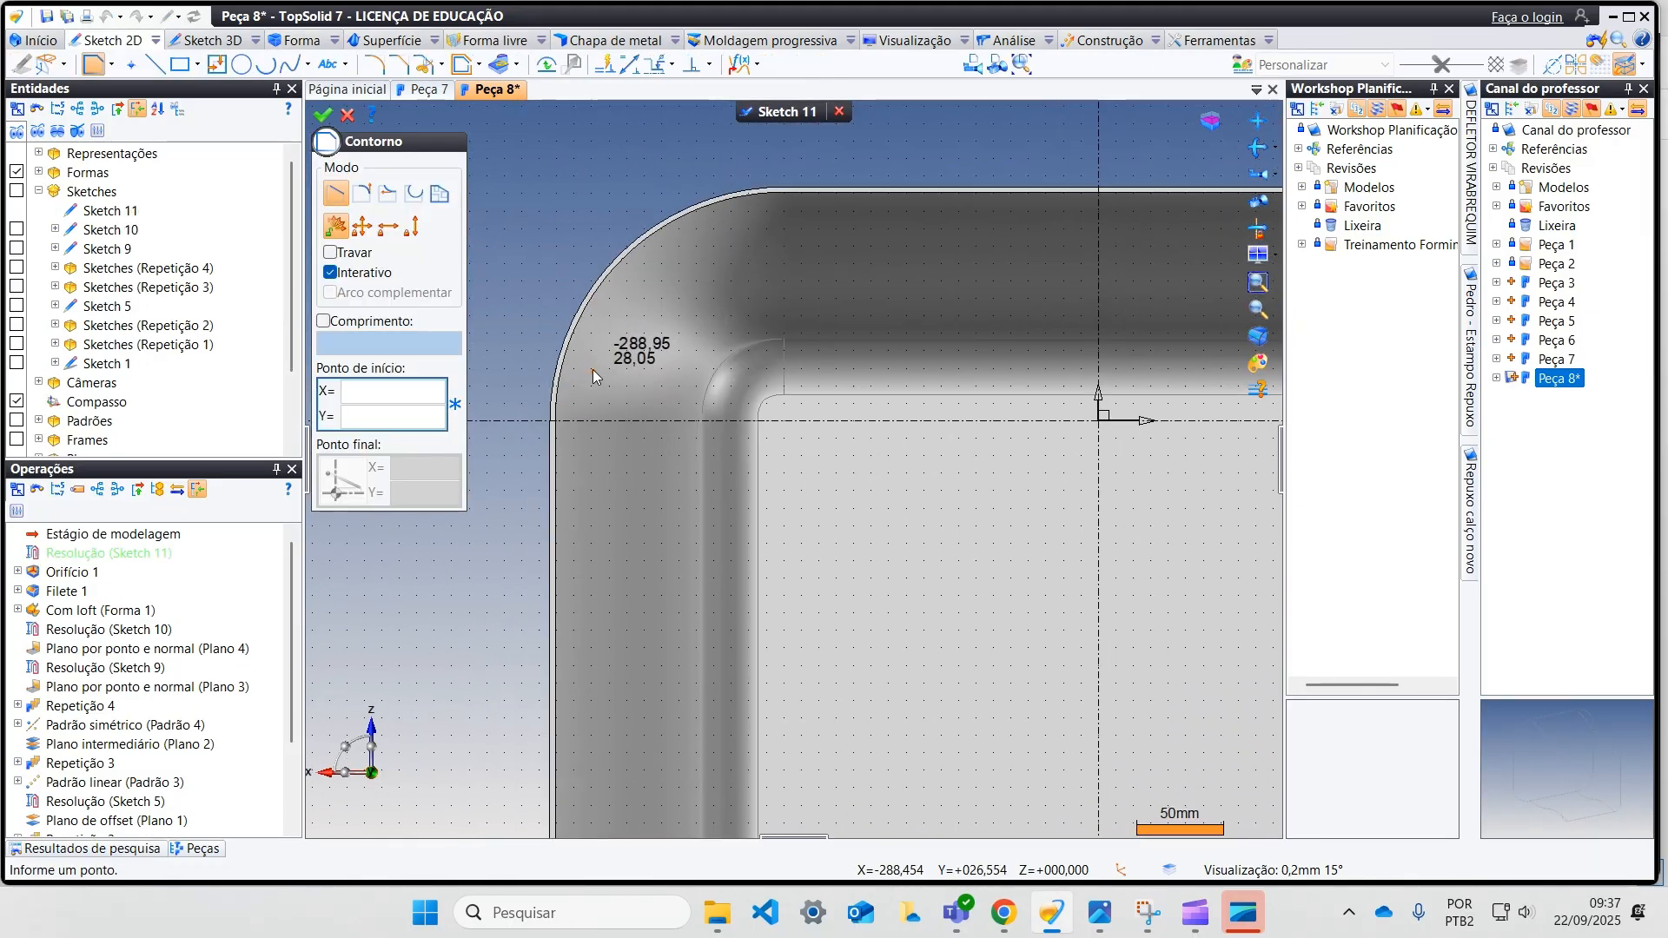
left_click(501, 65)
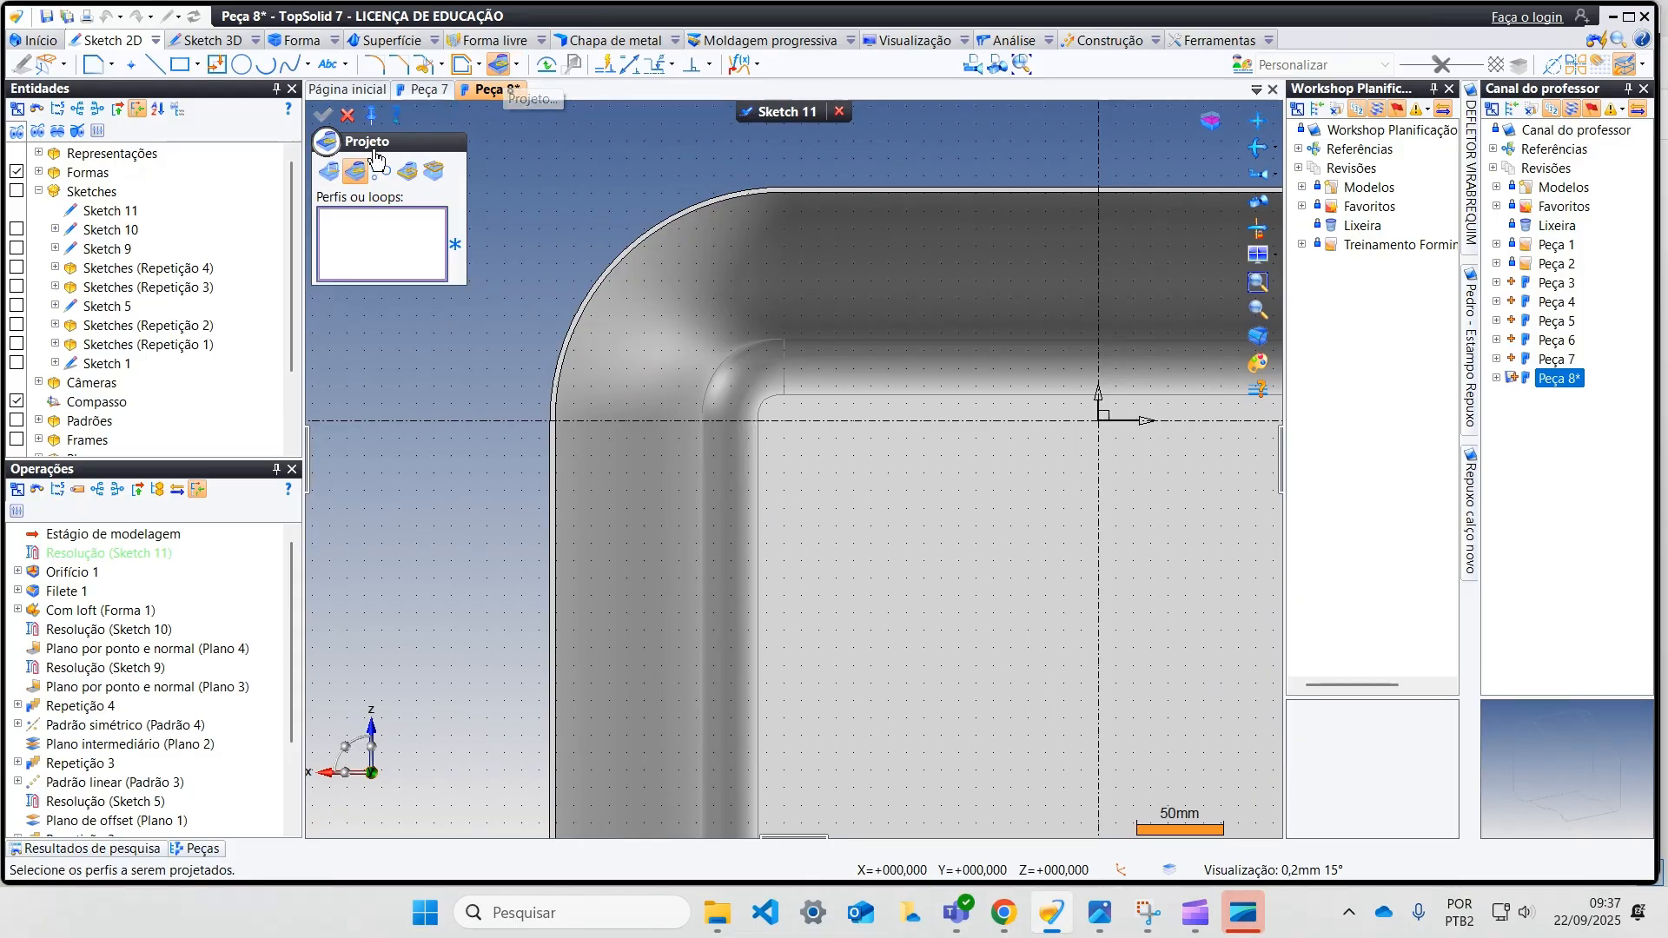
left_click(586, 297)
scroll(471, 361, "down", 2)
scroll(471, 362, "down", 2)
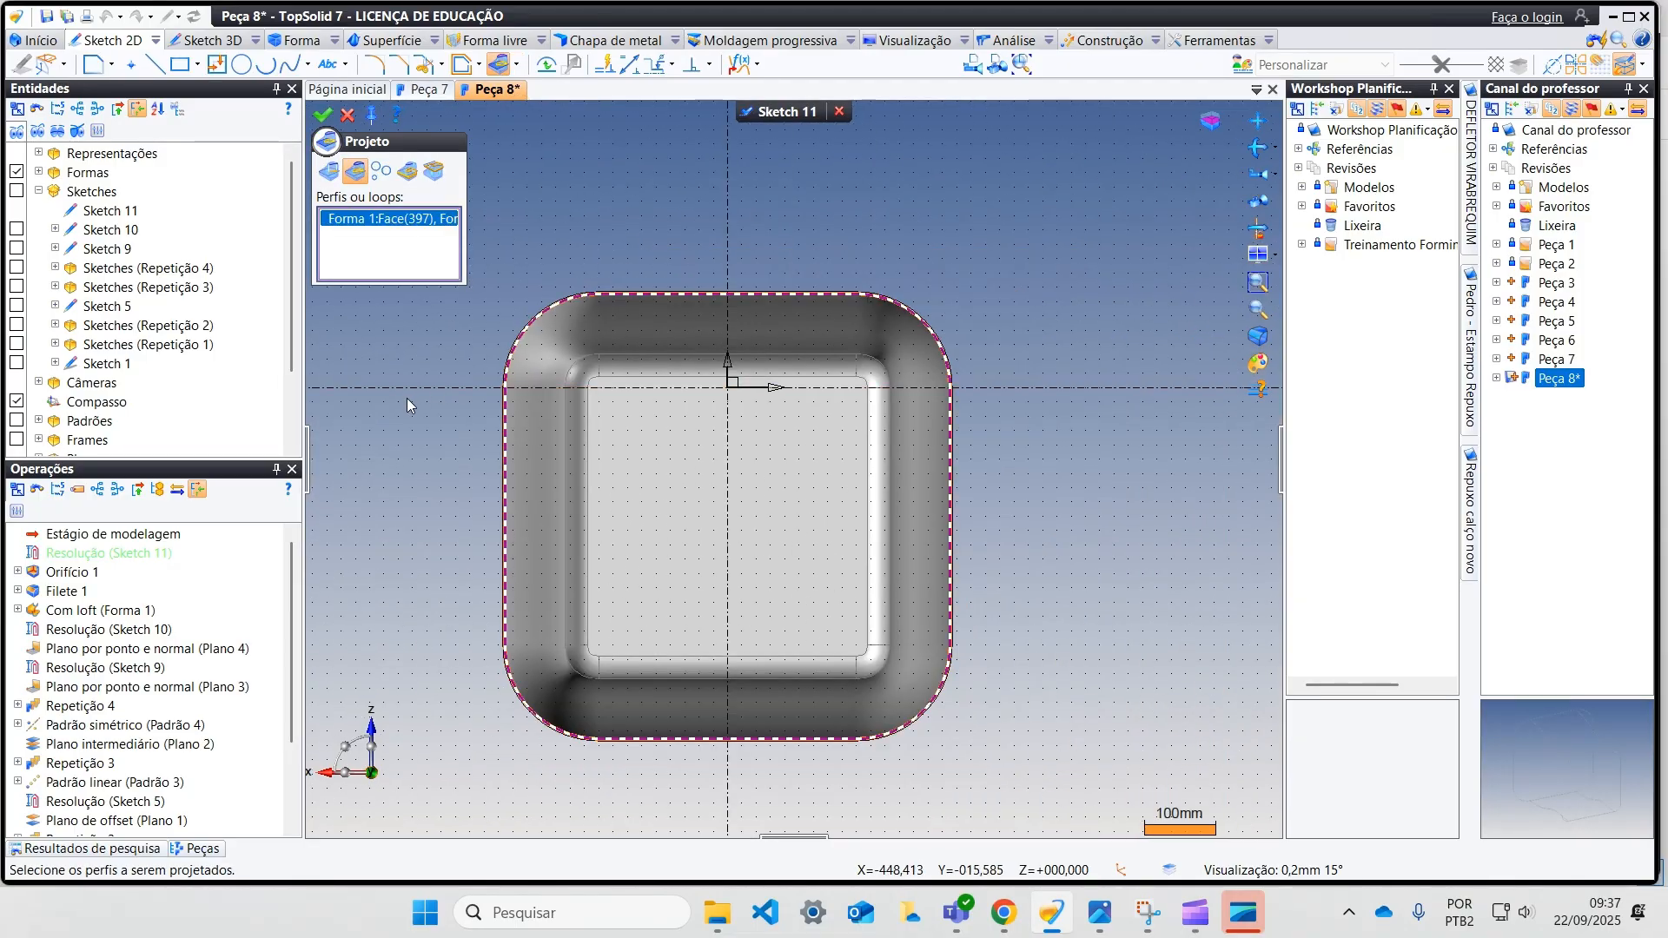
left_click(323, 116)
left_click(348, 115)
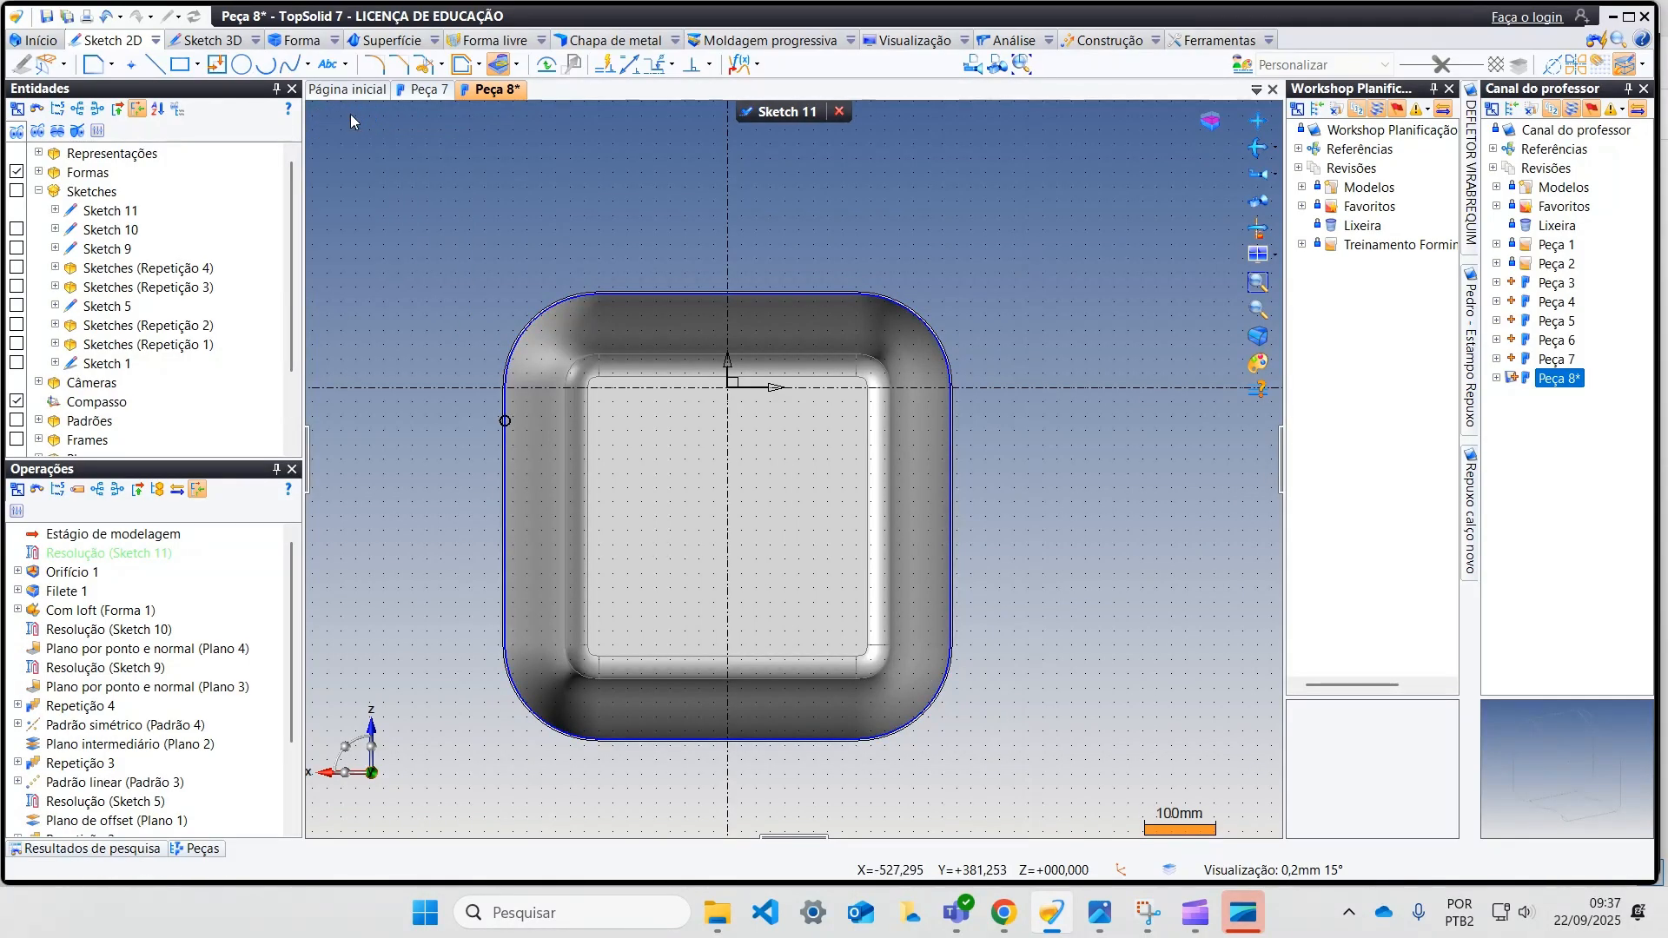
Step: Offset the projected rim profile outward by 45 mm in the sketch
left_click(463, 64)
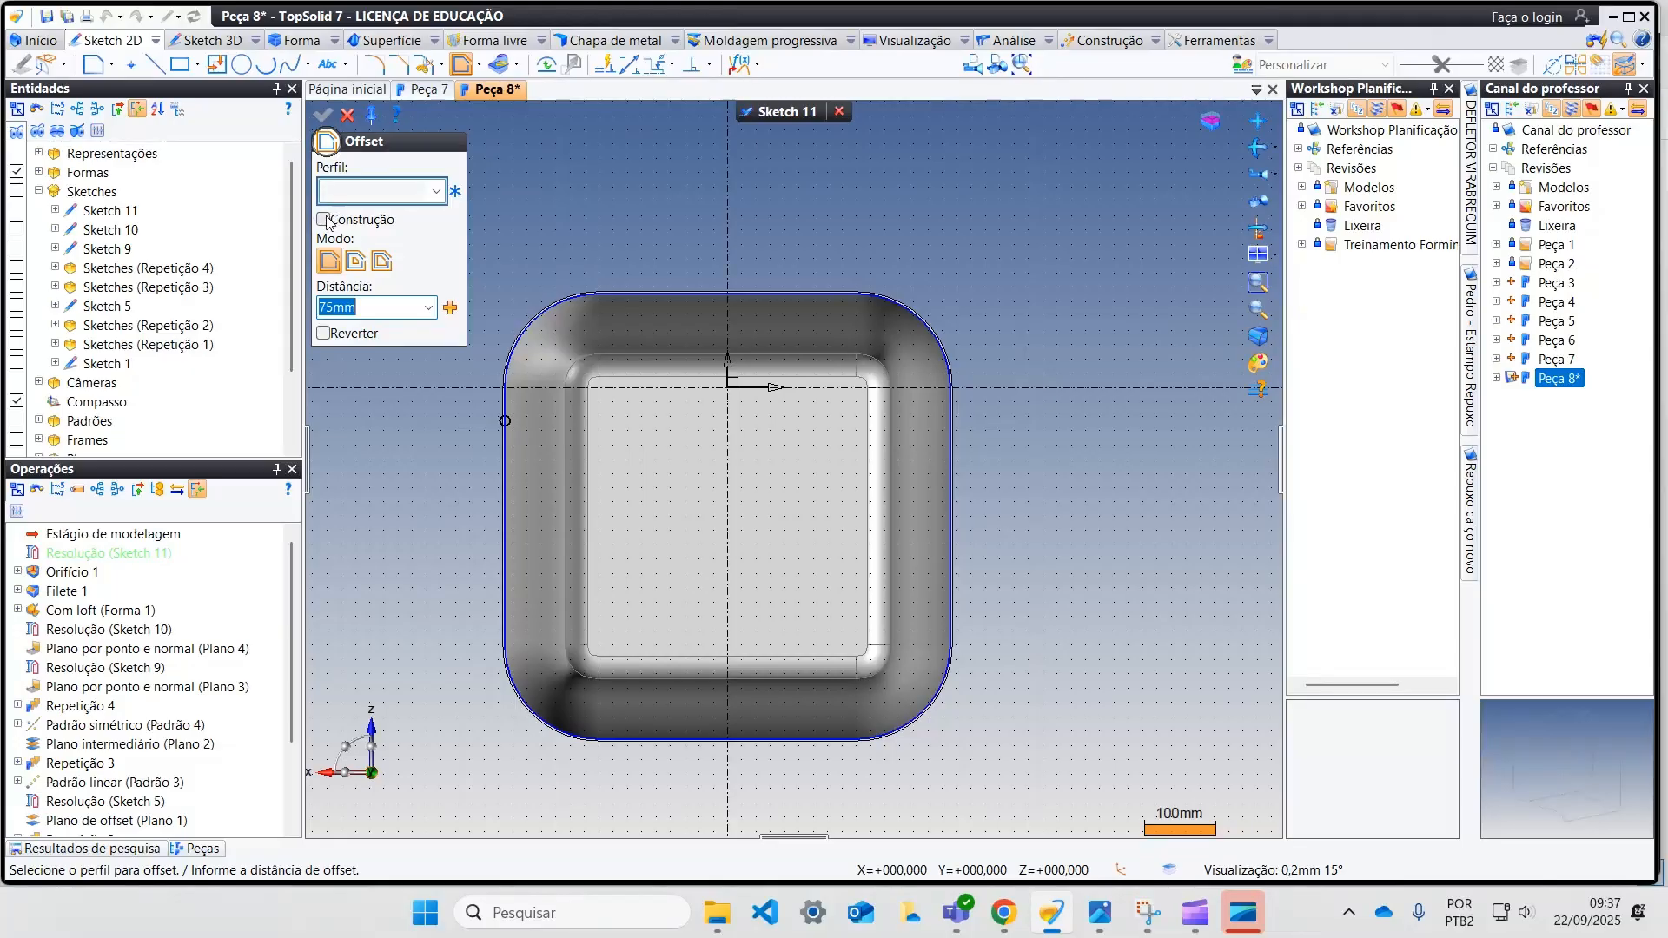
scroll(482, 321, "up", 3)
left_click(647, 320)
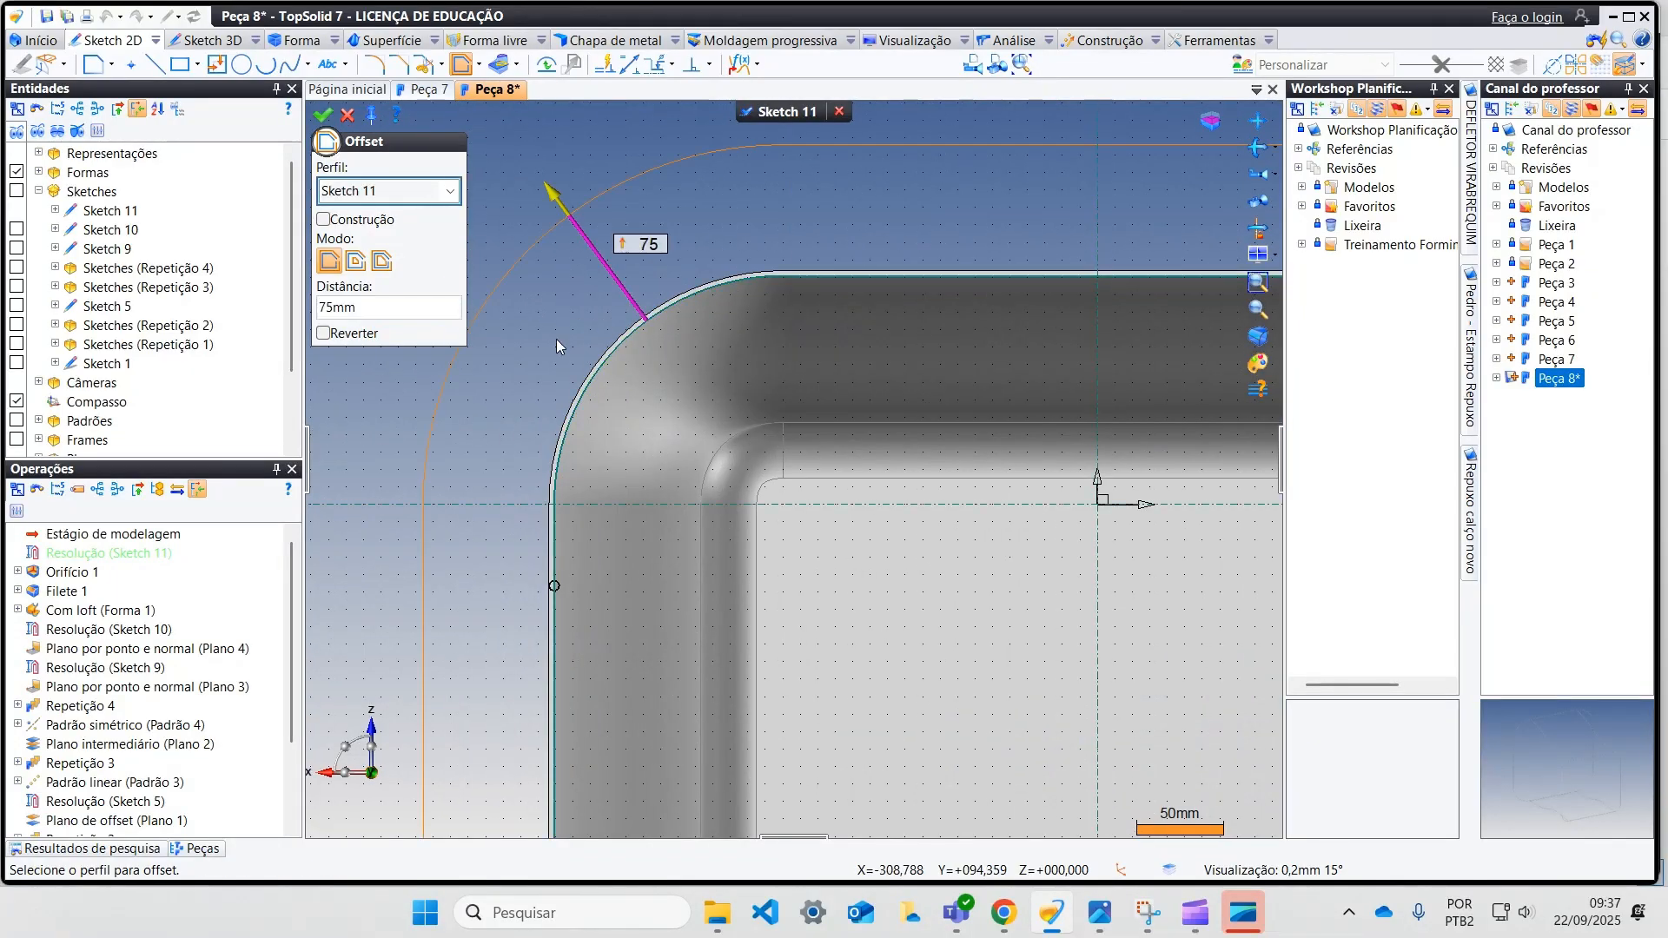
scroll(460, 426, "down", 3)
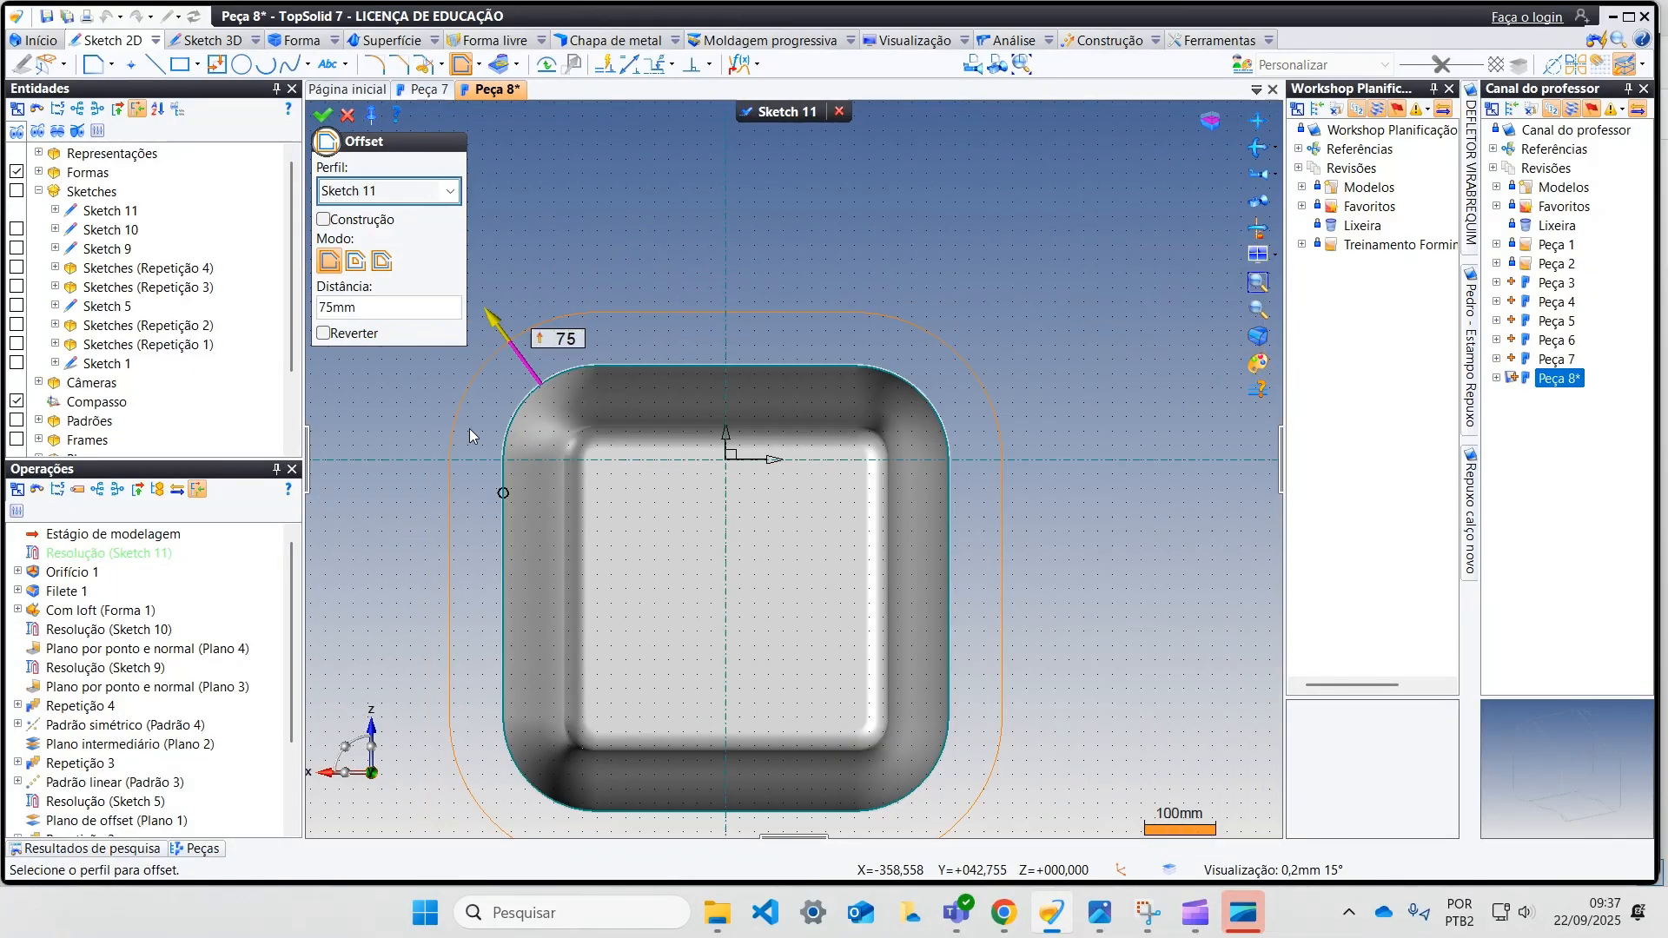
left_click(563, 340)
type("45")
key("Return")
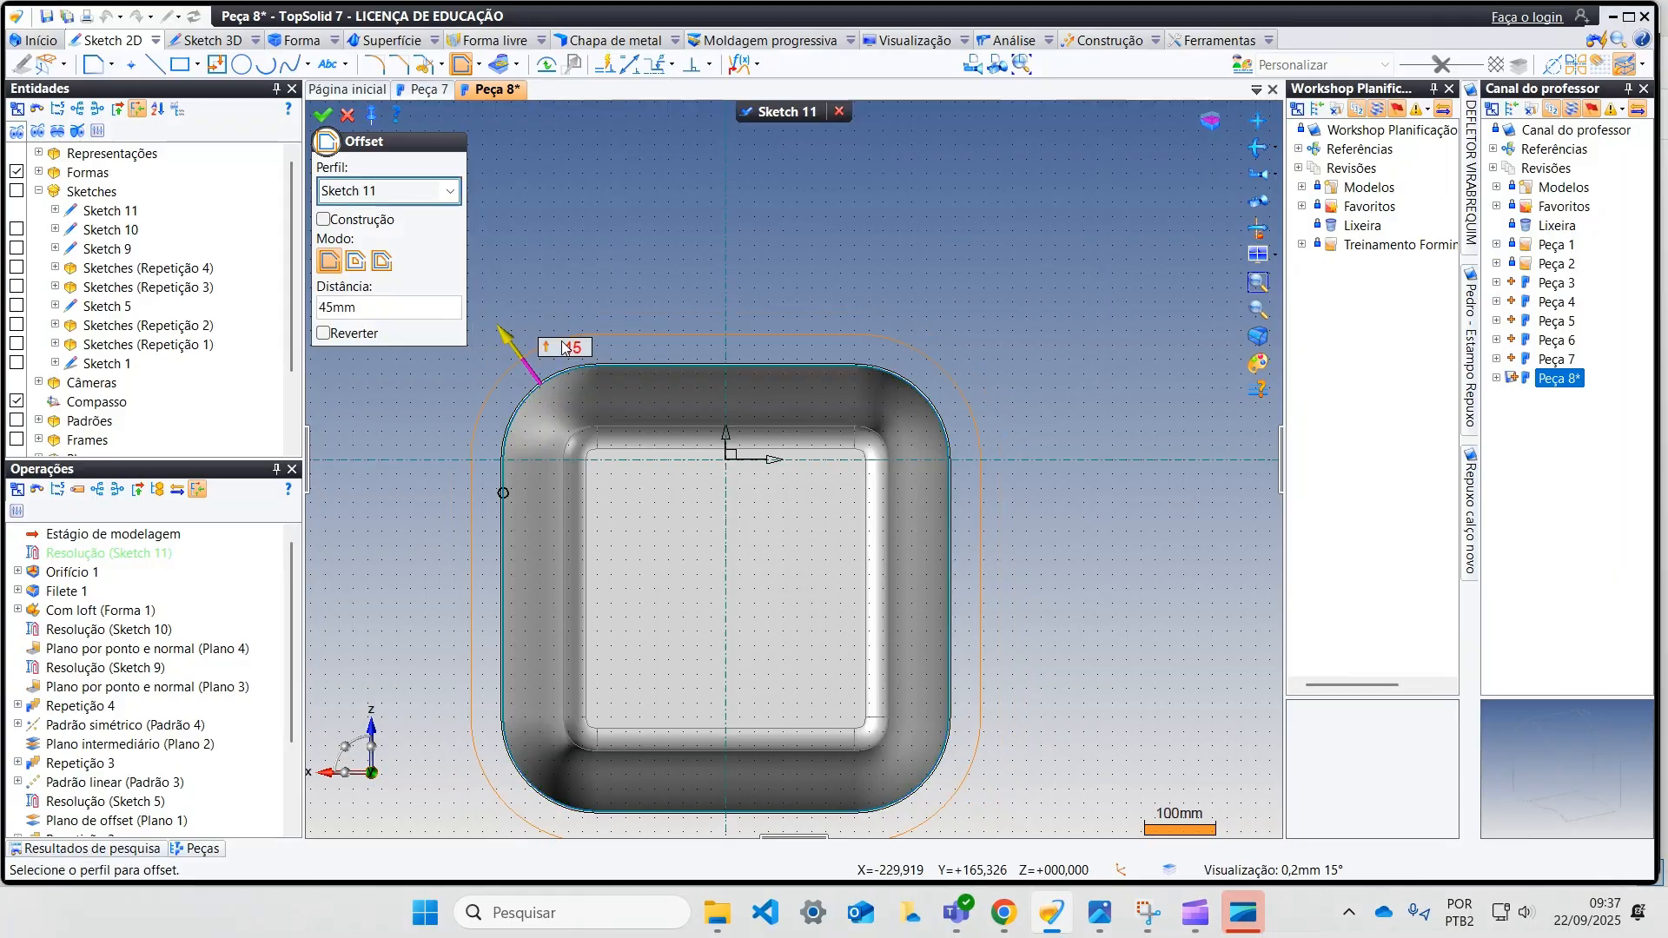
left_click(329, 116)
middle_click_drag(606, 228, 641, 164)
left_click(347, 115)
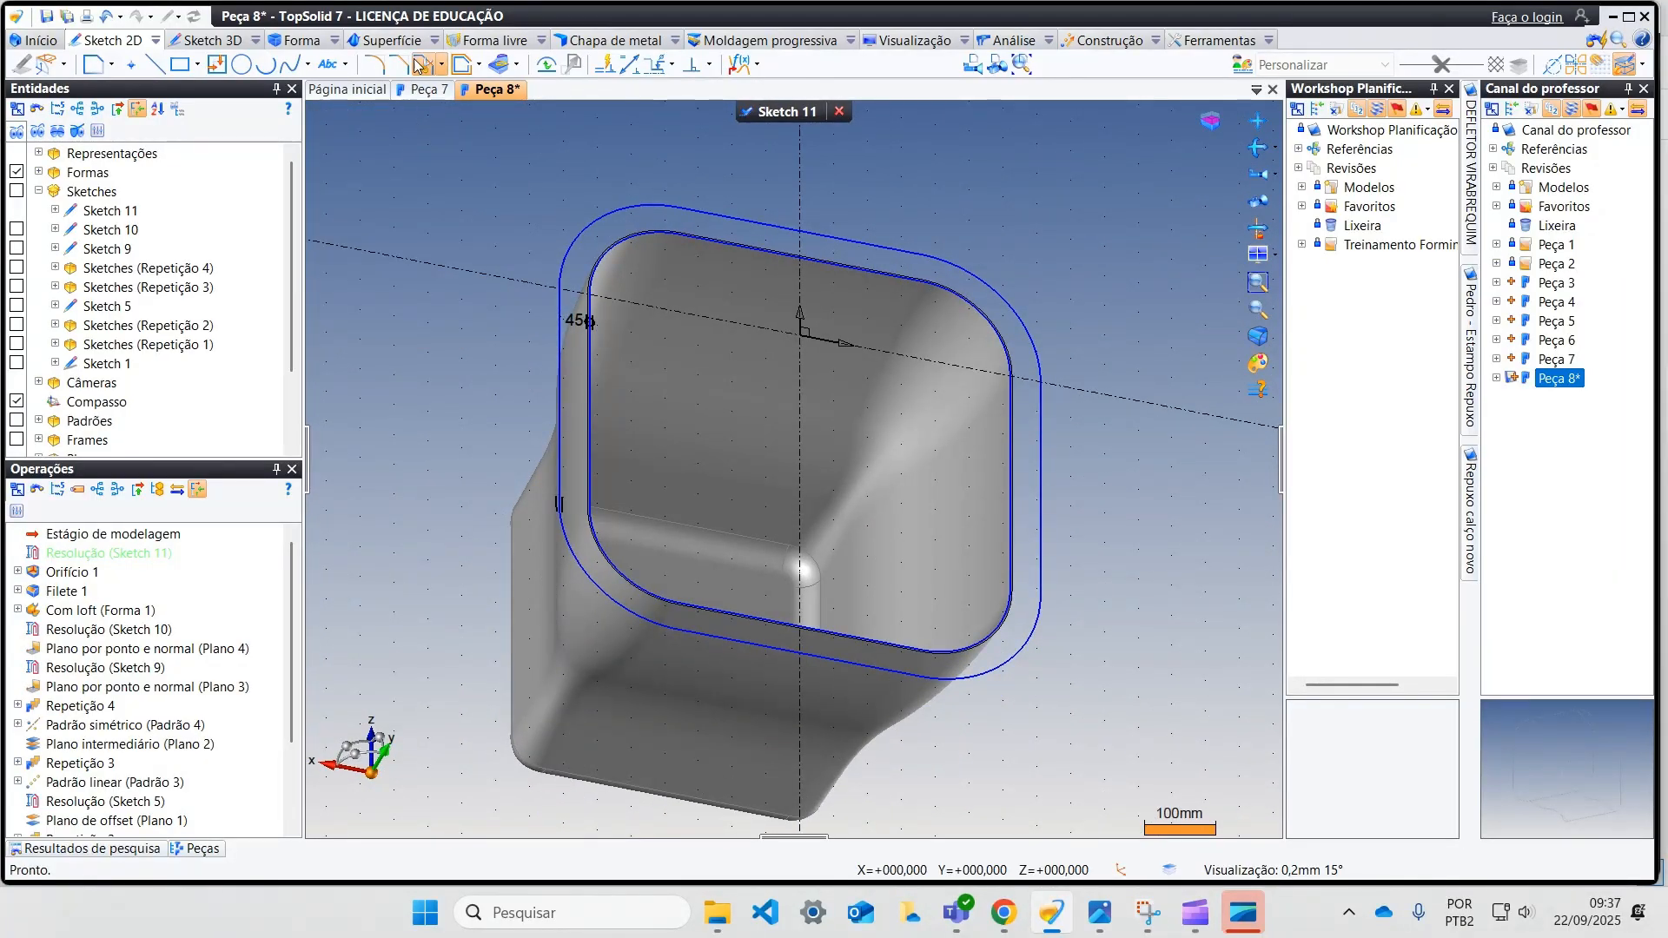
Step: Extrude the rim sketch to a height of 6 mm on the shelled body to form a flange
left_click(304, 43)
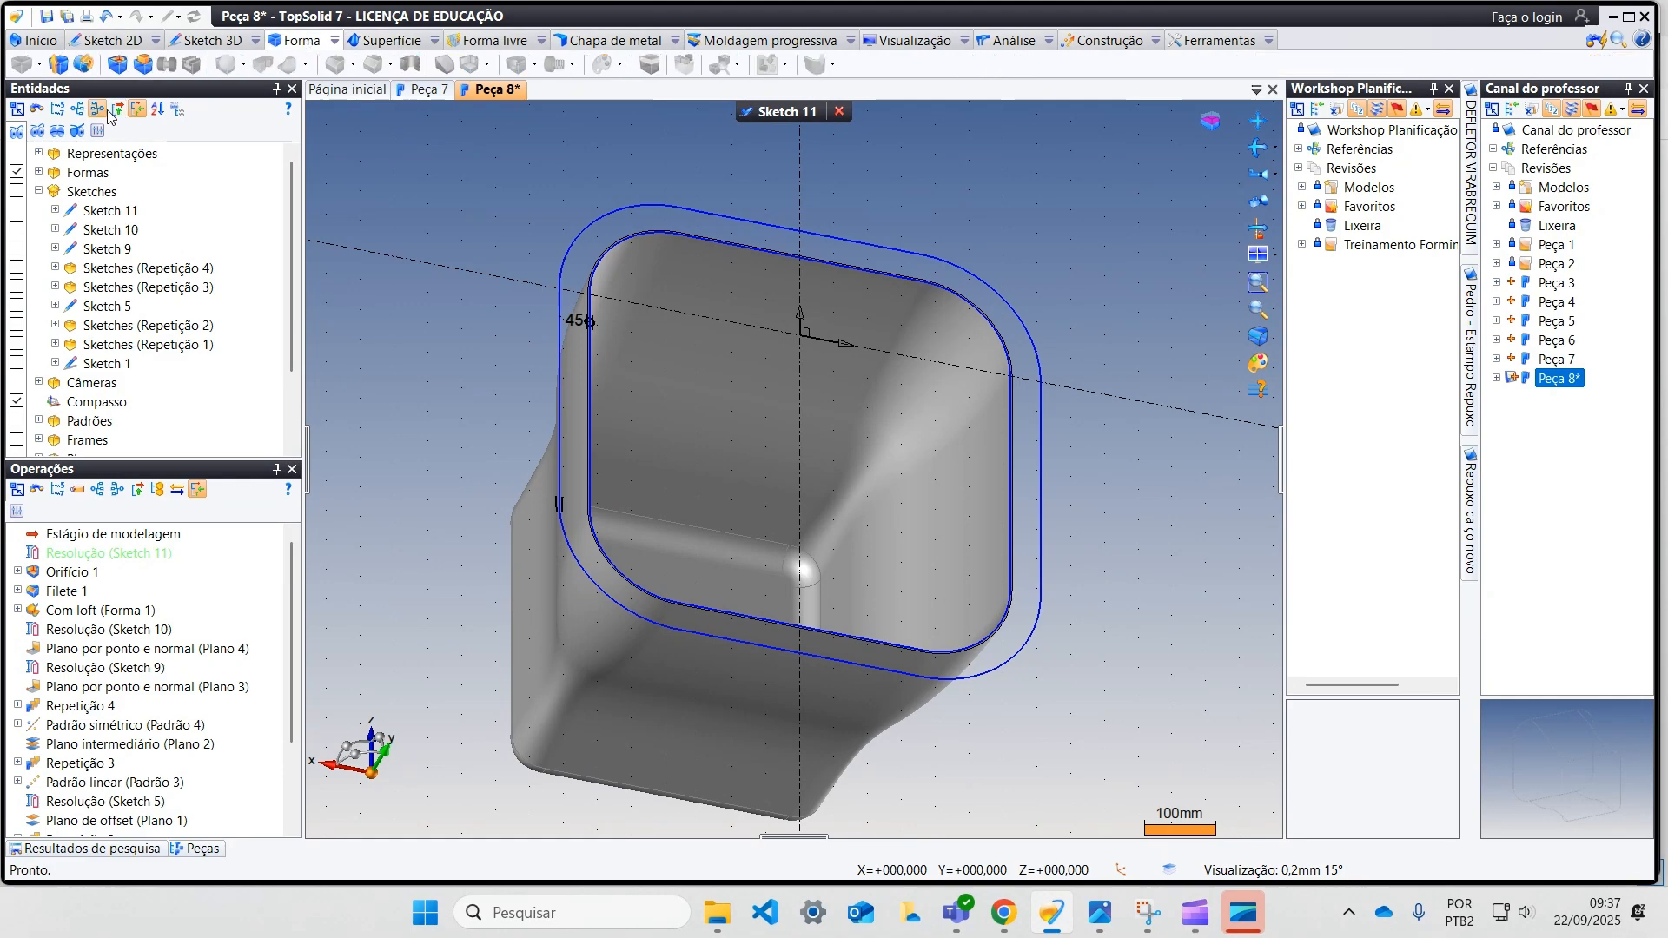
left_click(143, 66)
middle_click_drag(658, 280, 634, 233)
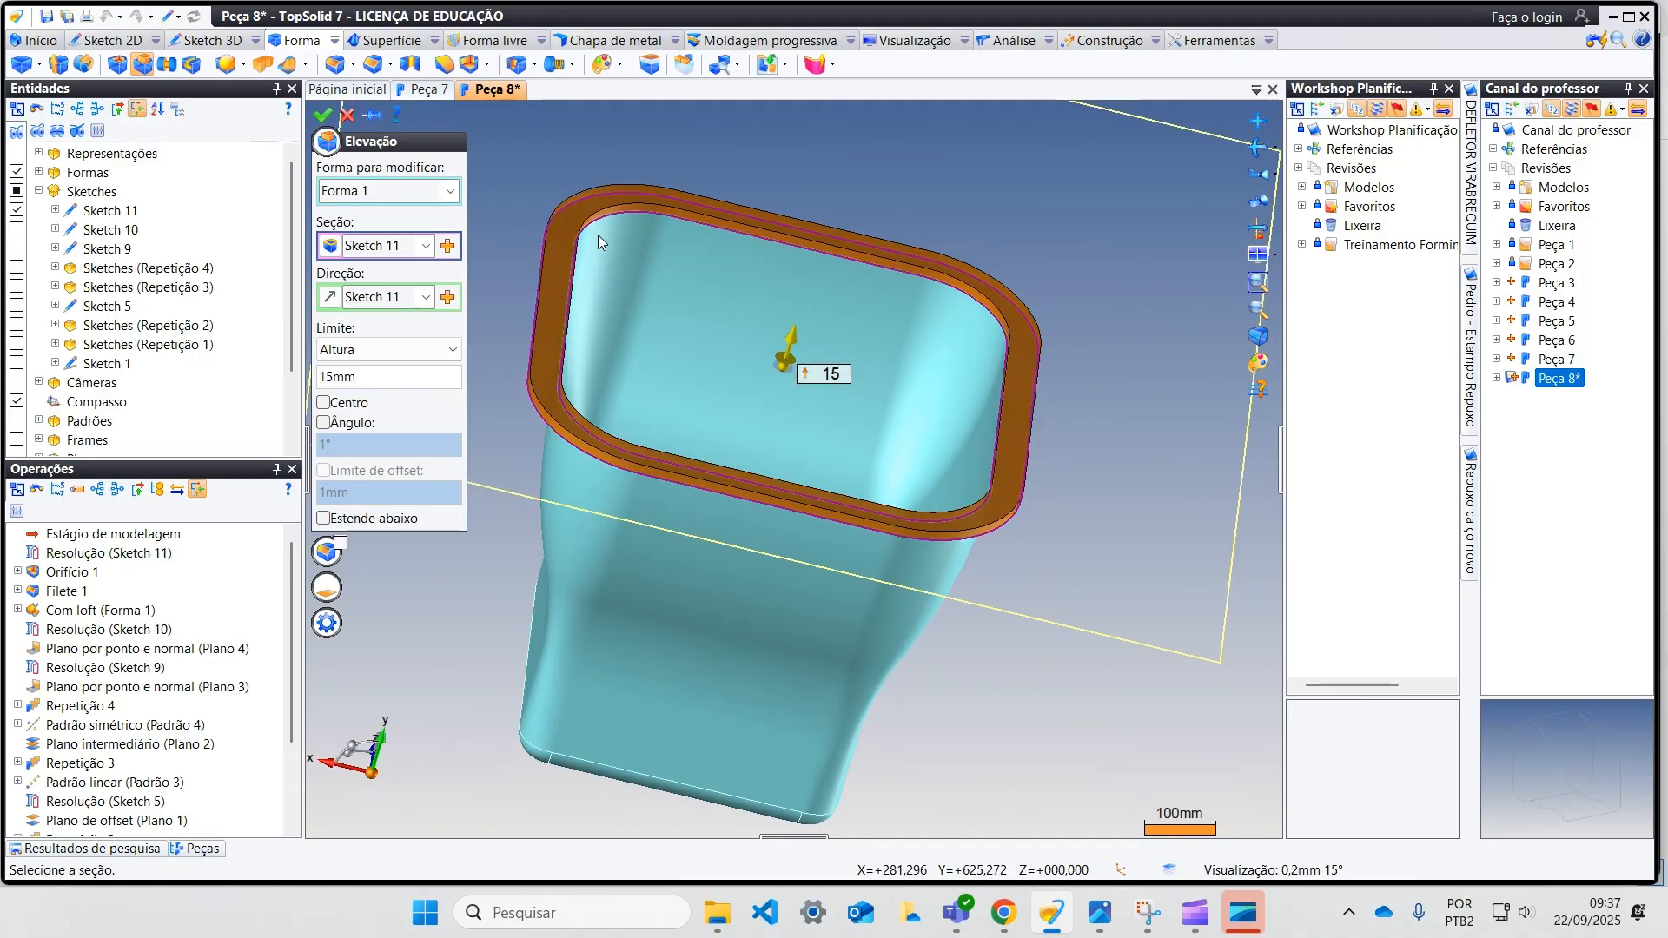
left_click(365, 374)
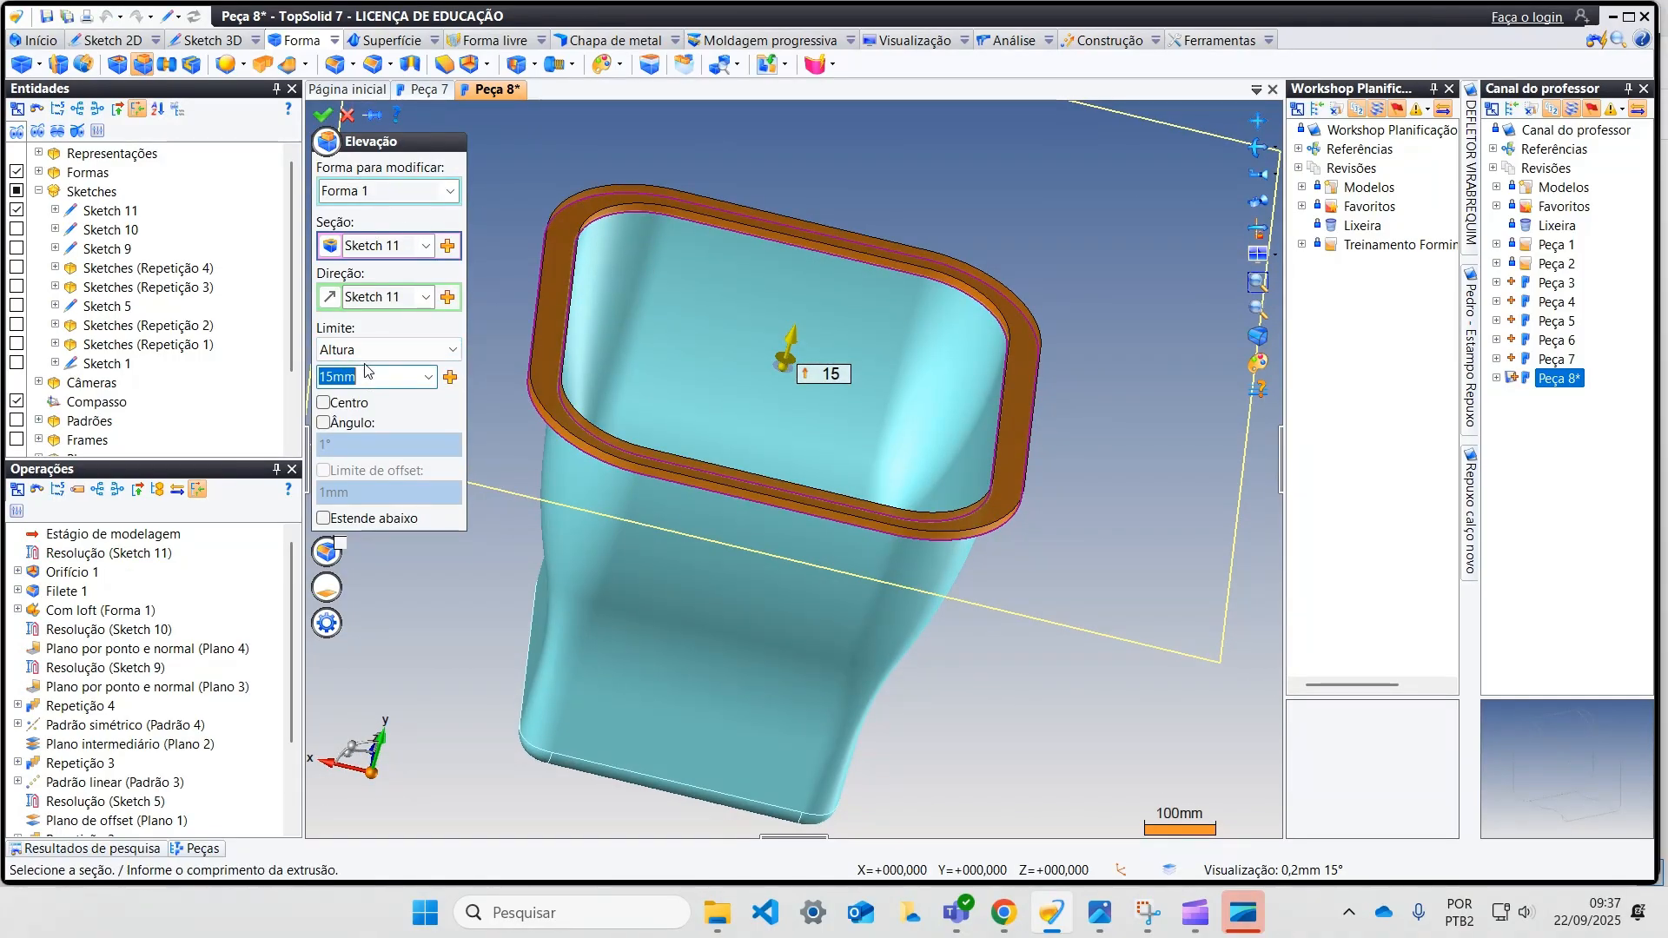
key("Return")
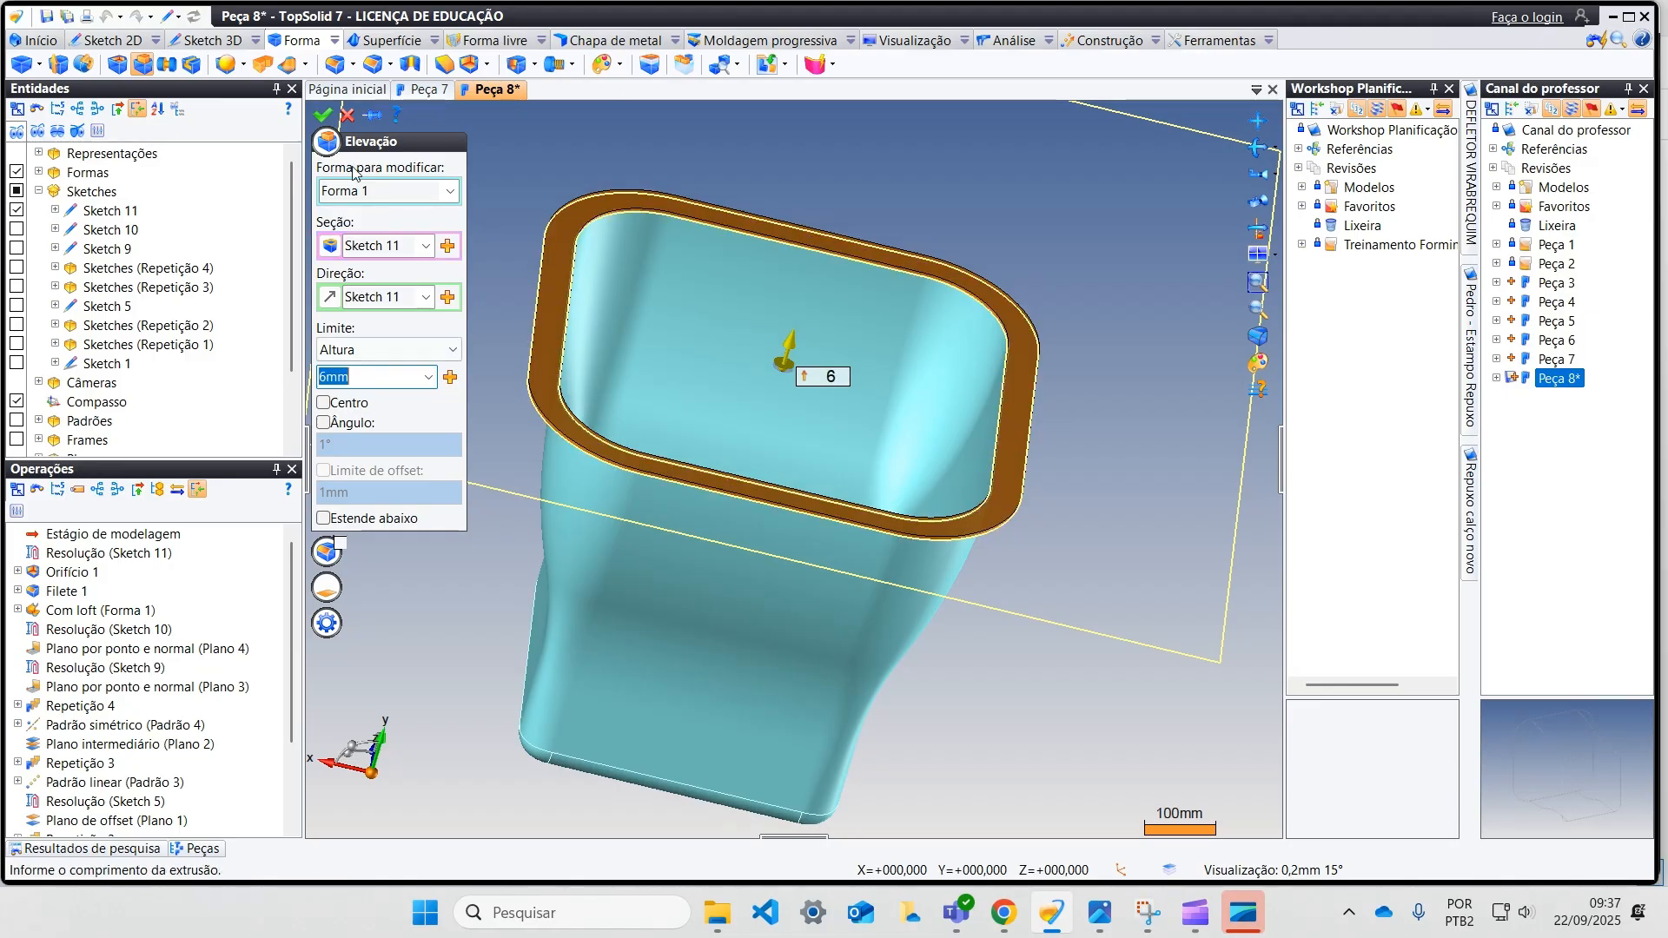
left_click(321, 115)
Step: Start a new sketch on the flat face of the flange around the opening
middle_click_drag(417, 208, 803, 408)
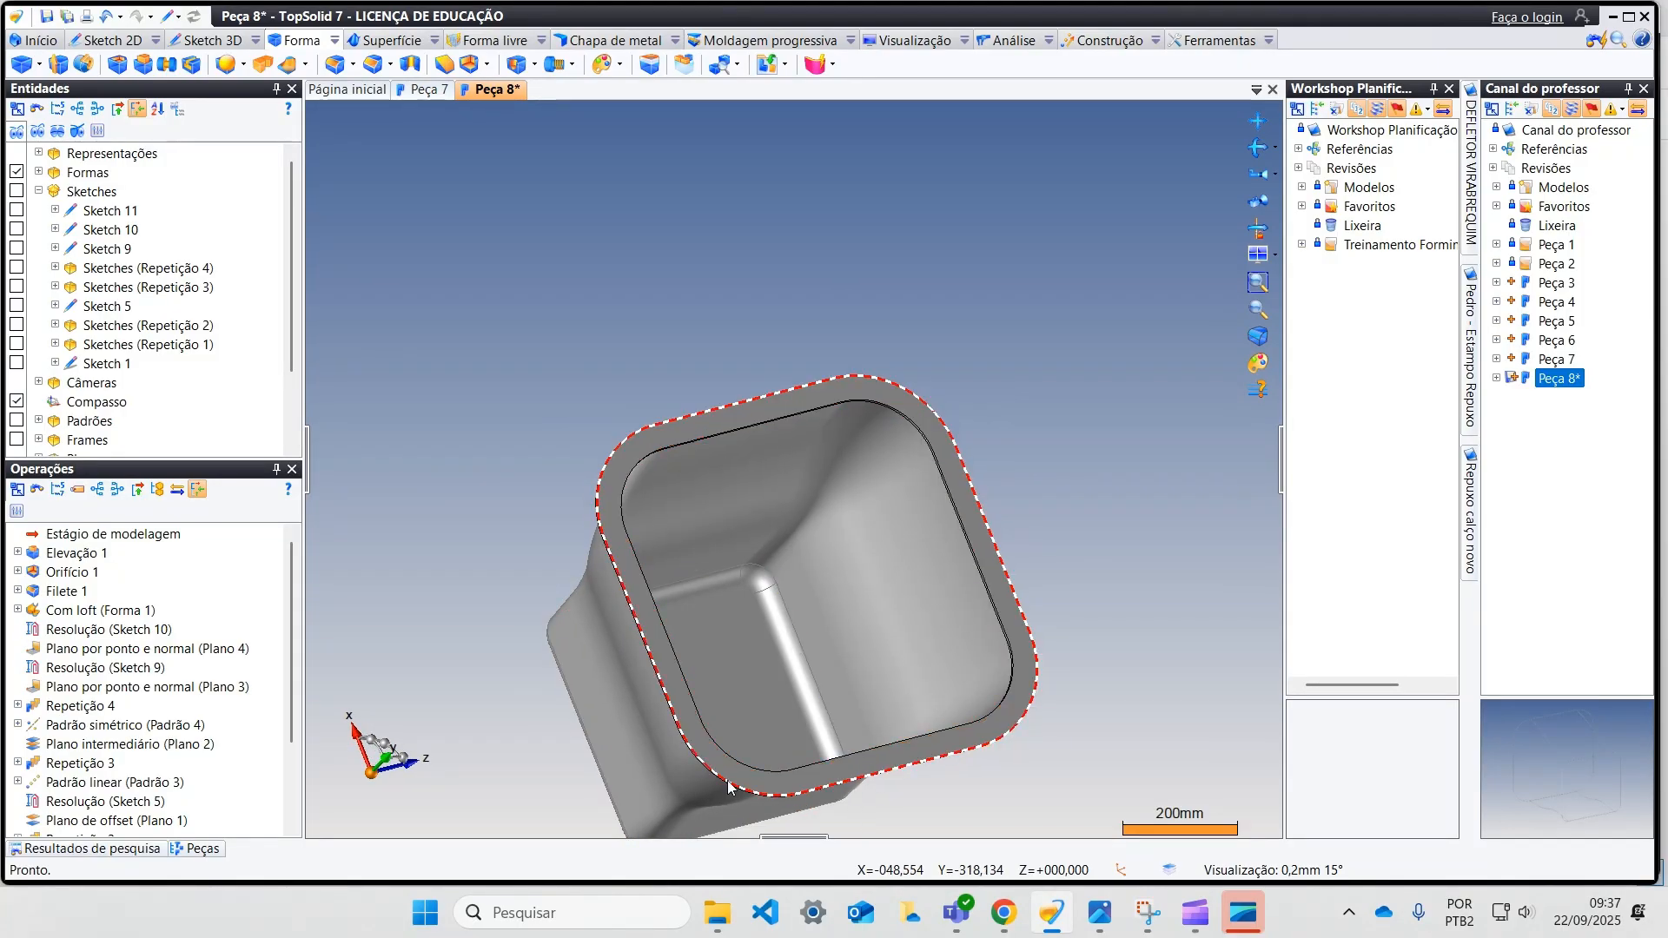
middle_click_drag(643, 569, 641, 469)
scroll(641, 485, "up", 2)
middle_click_drag(767, 461, 686, 526)
middle_click_drag(674, 437, 695, 559)
scroll(728, 499, "up", 2)
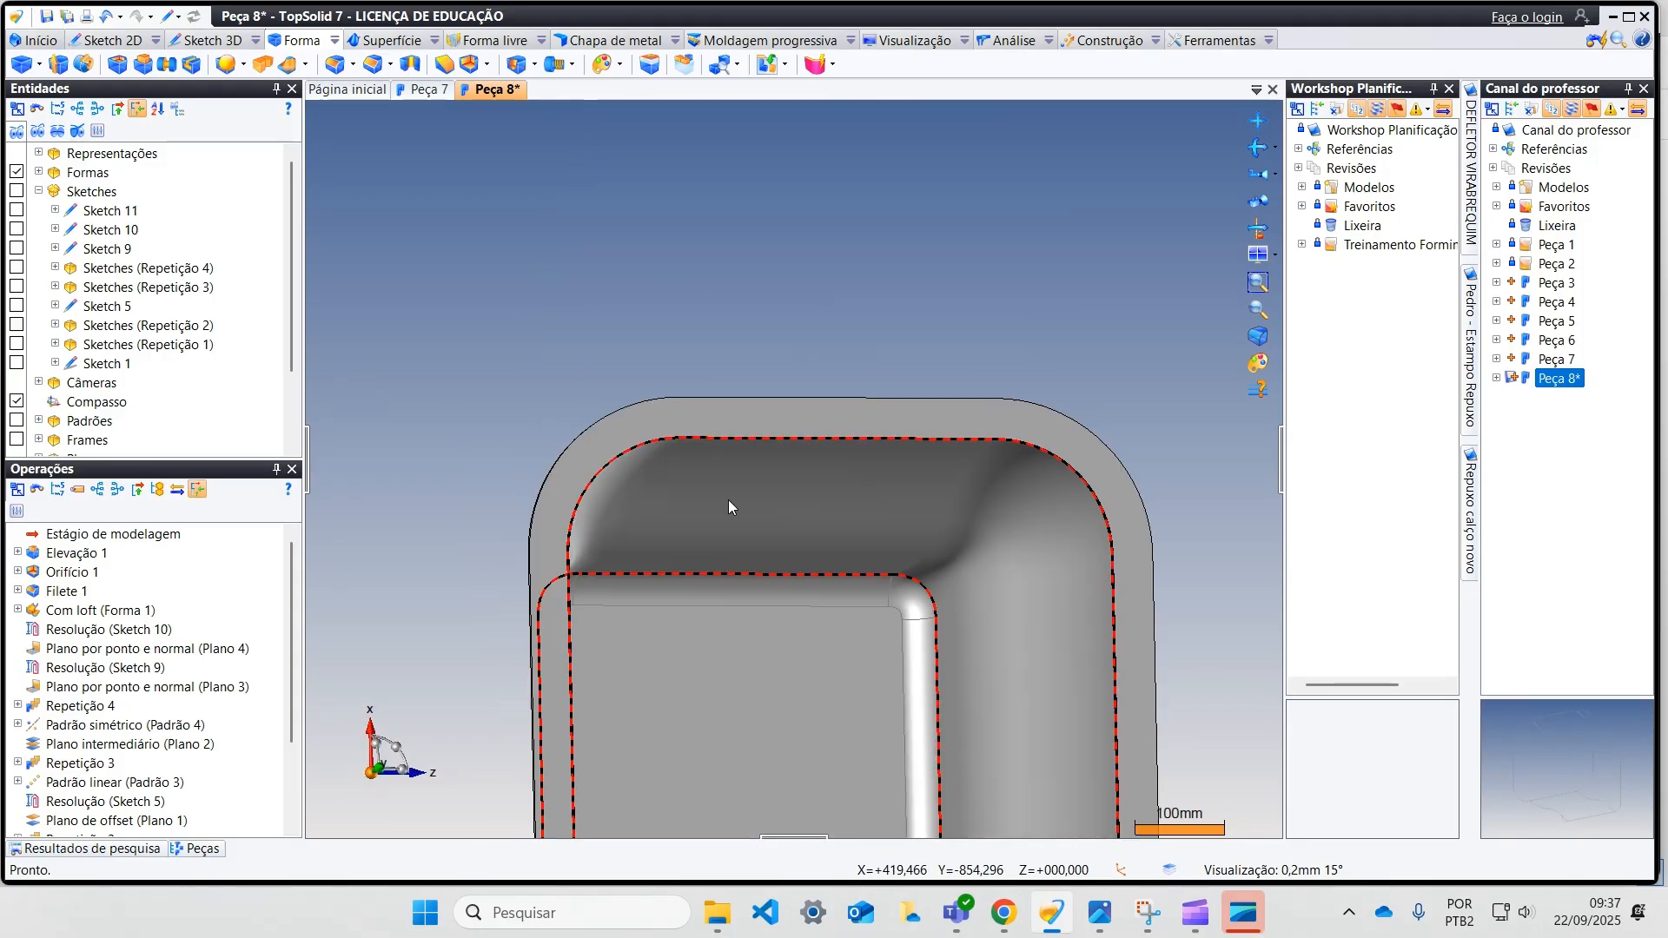
right_click(768, 420)
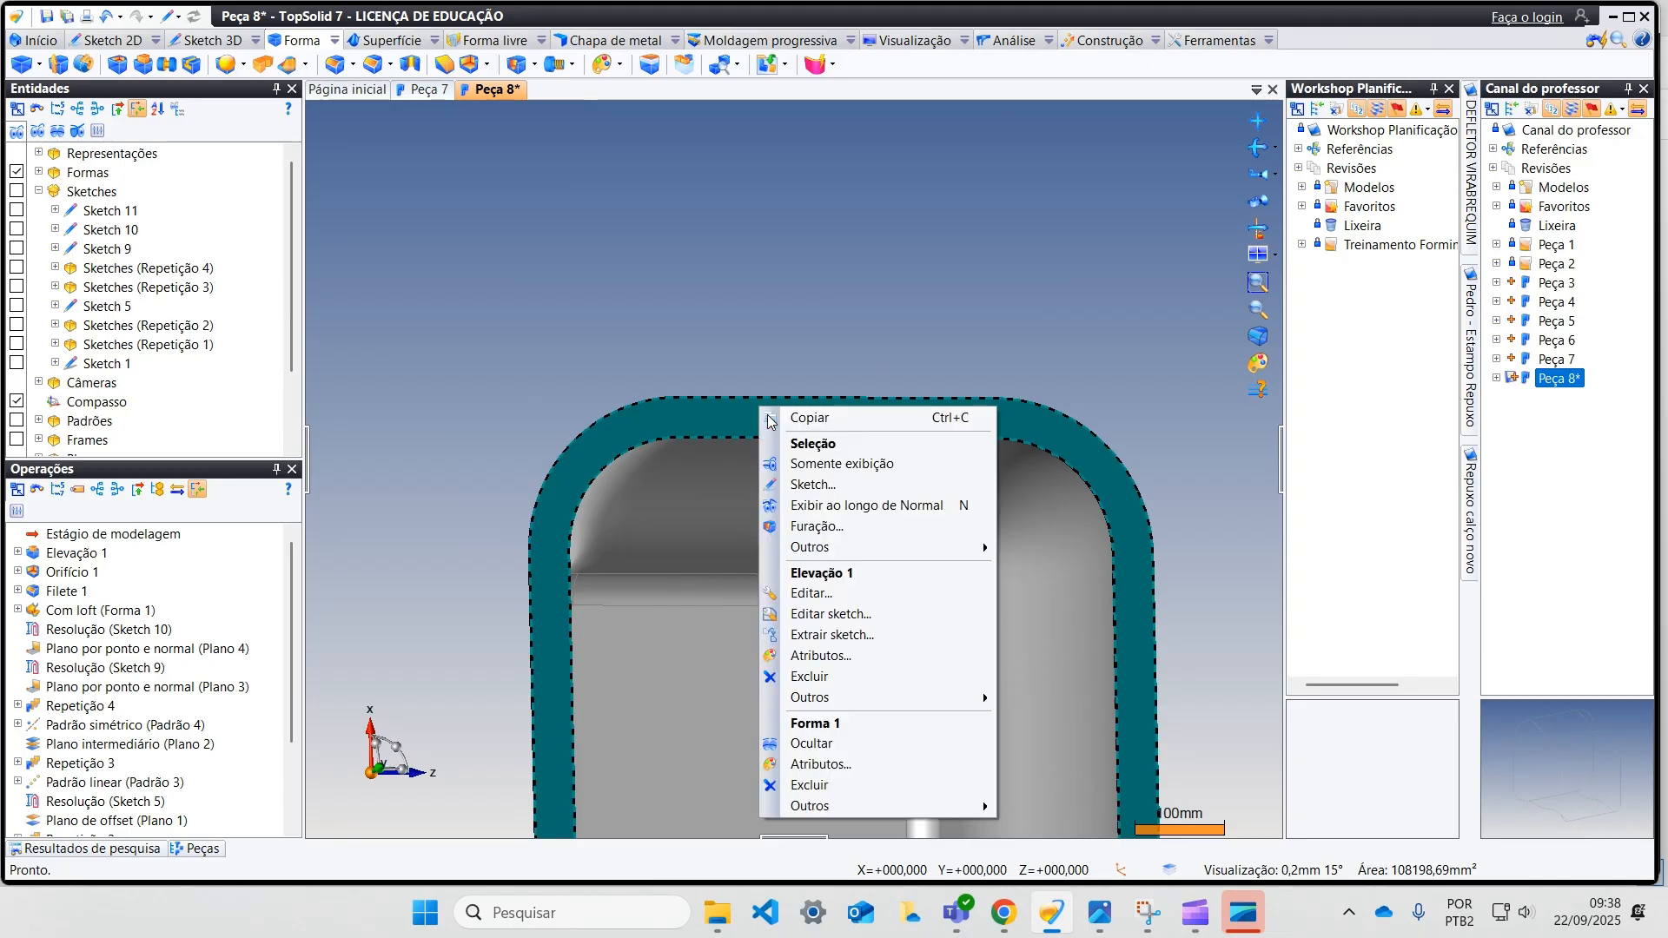
left_click(812, 480)
scroll(823, 492, "down", 3)
scroll(741, 471, "up", 3)
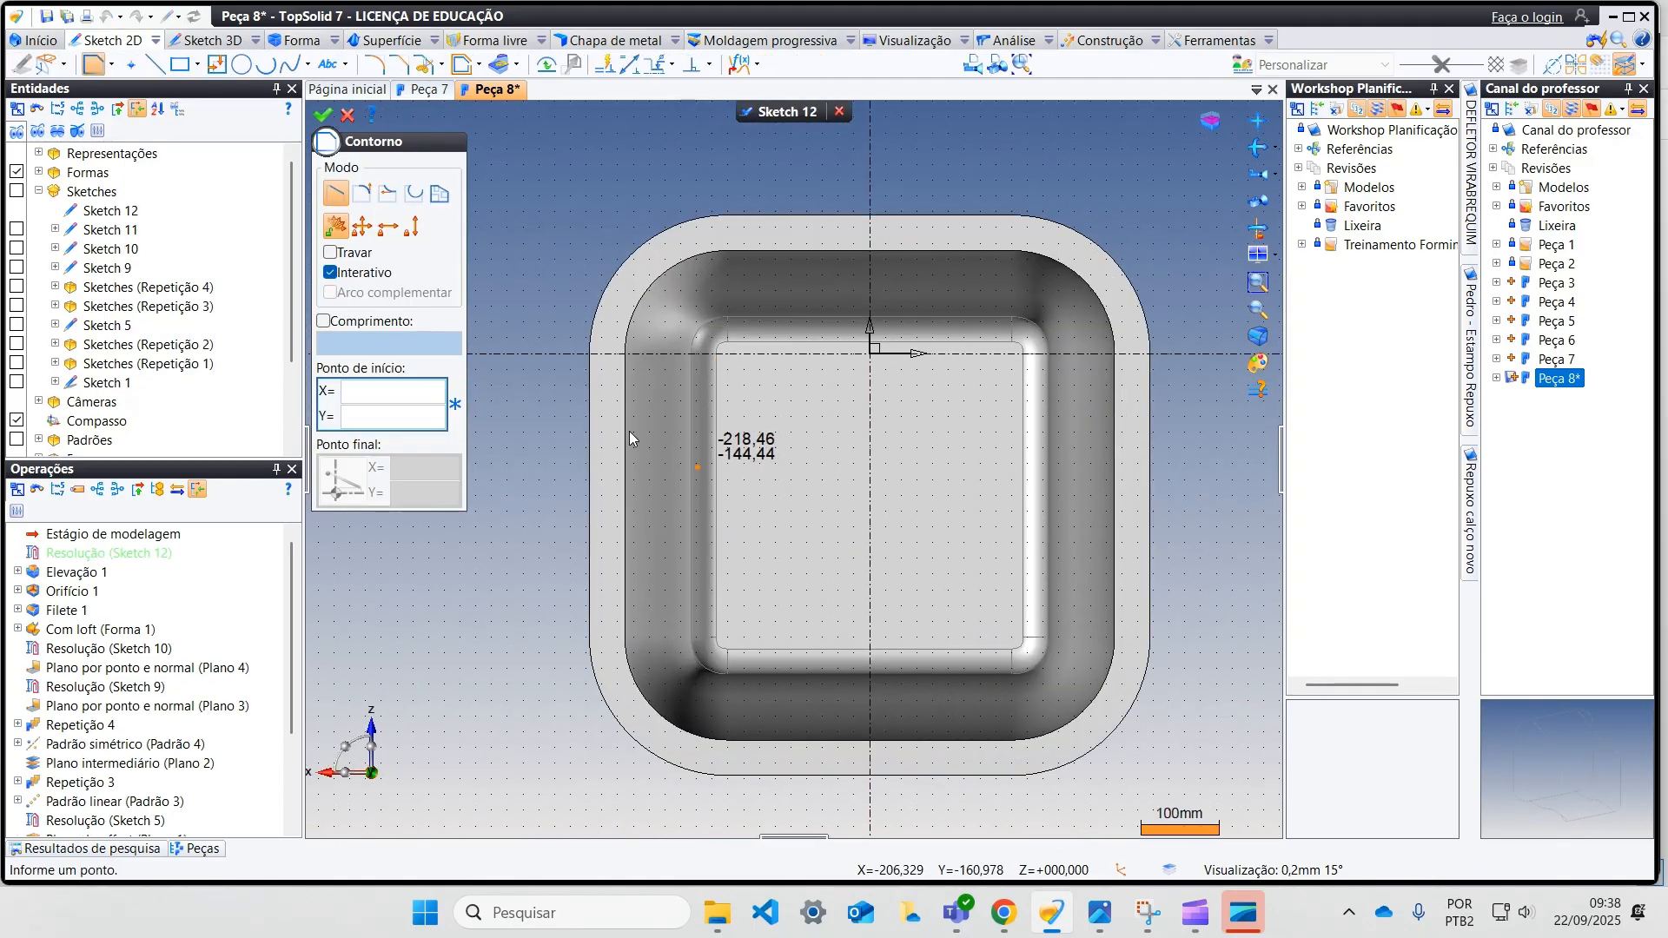
Step: Place twelve sketch points on the flange, three along each of its four sides
left_click(127, 66)
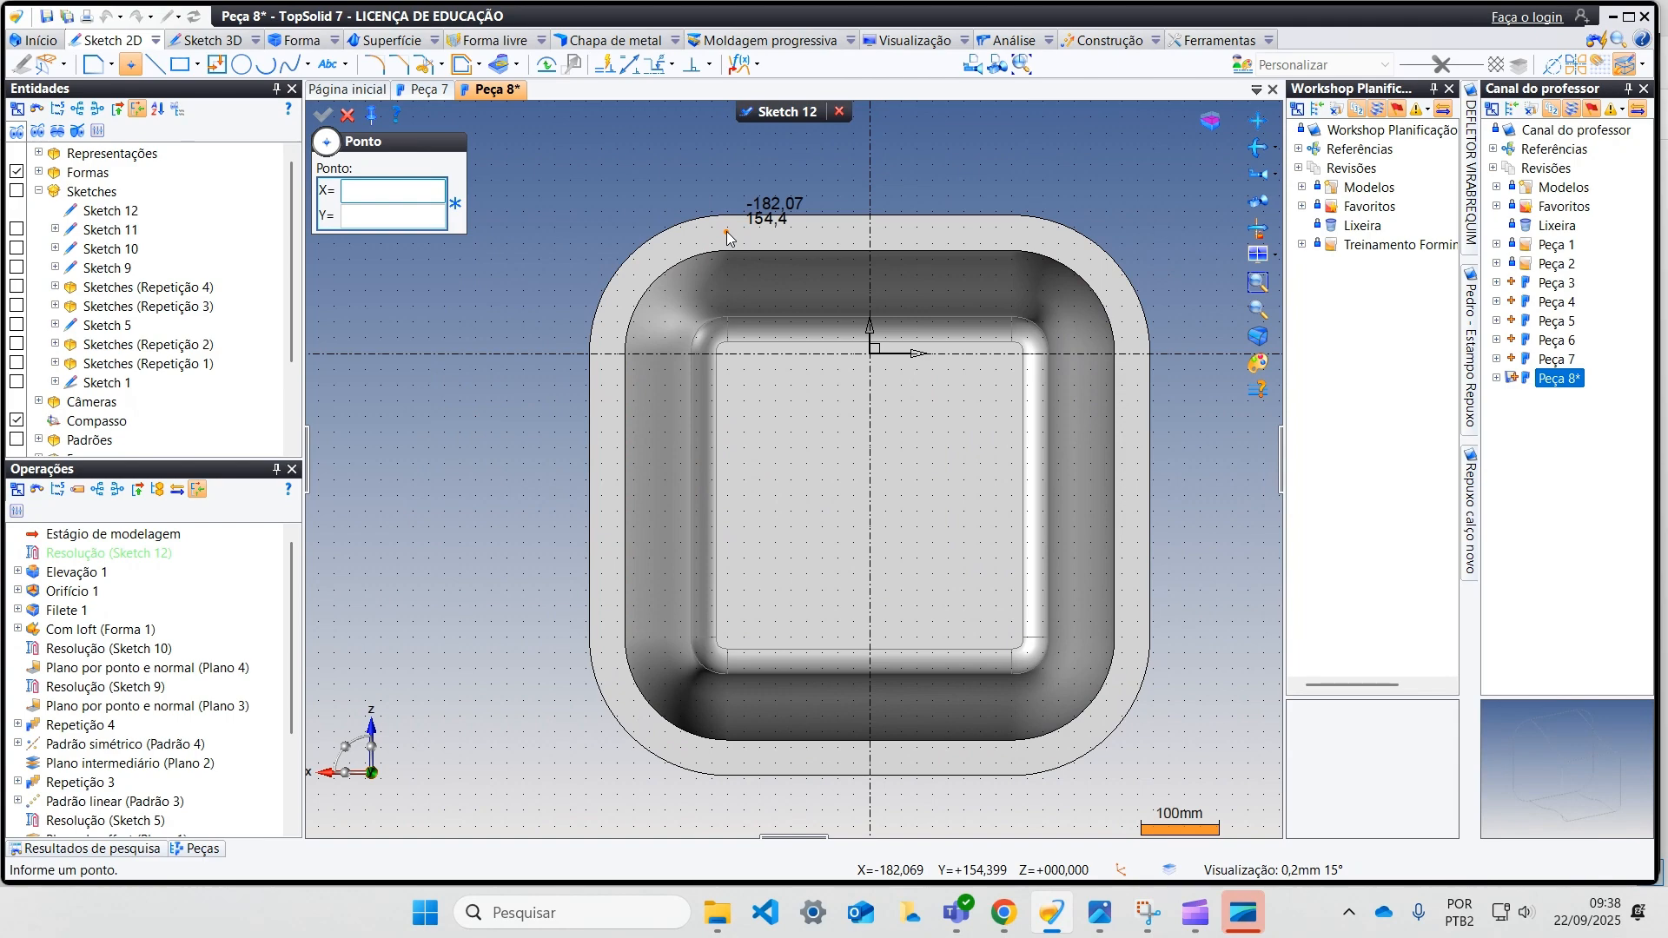
left_click(870, 233)
left_click(1020, 232)
left_click(1133, 370)
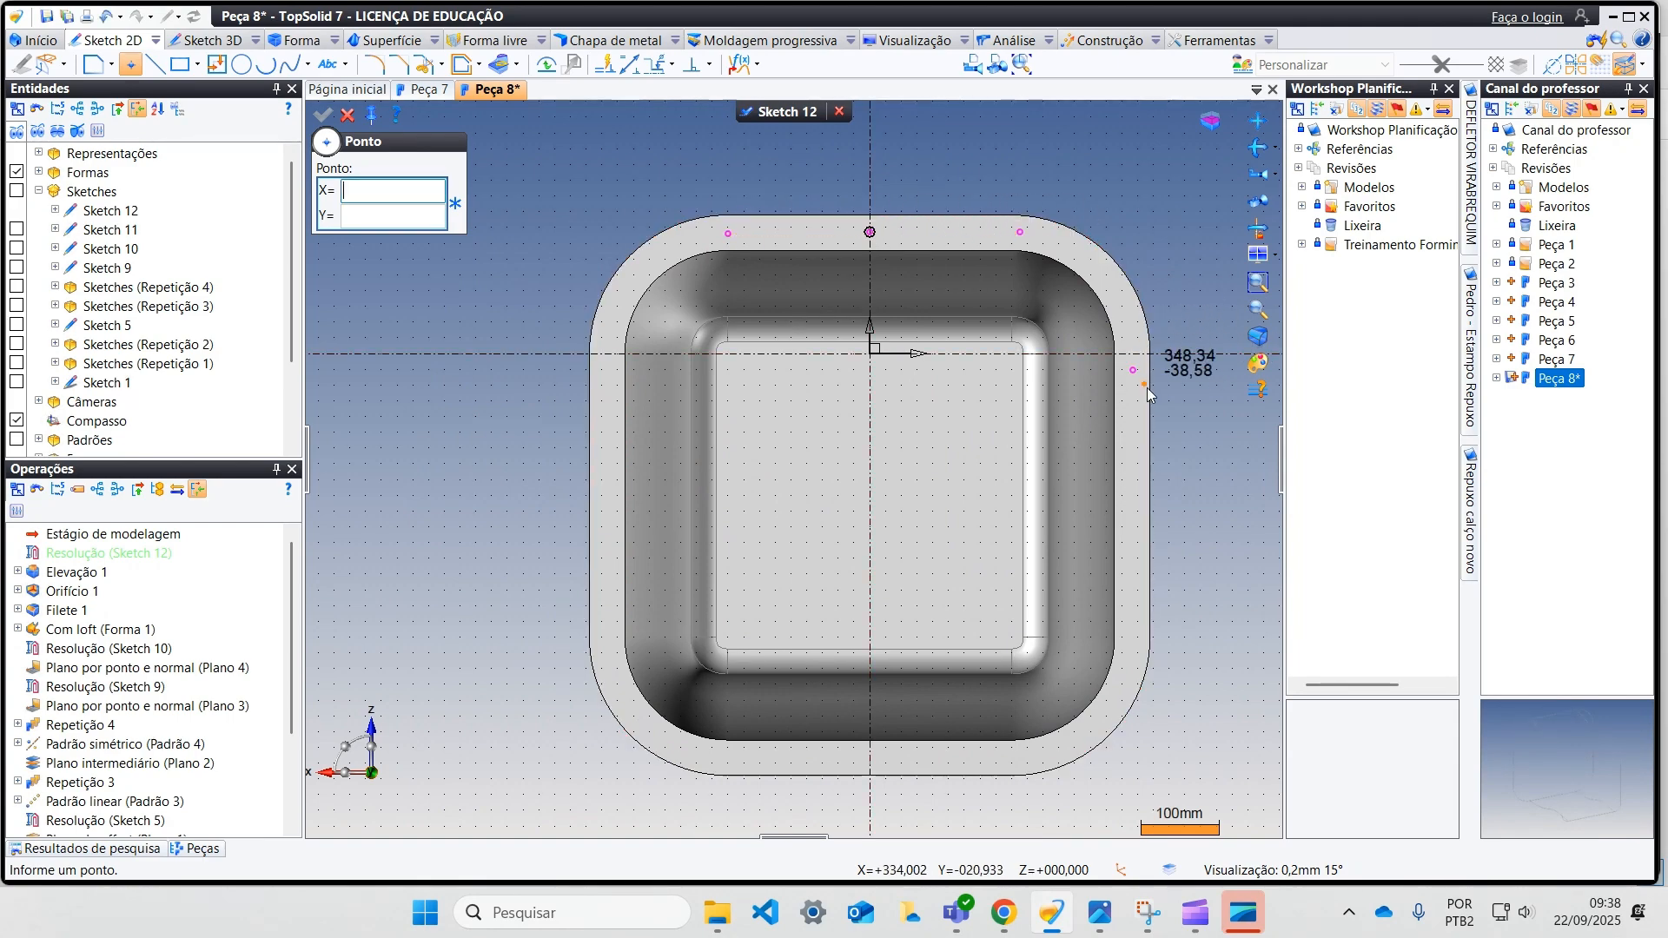
left_click(1132, 489)
left_click(1133, 630)
left_click(1009, 762)
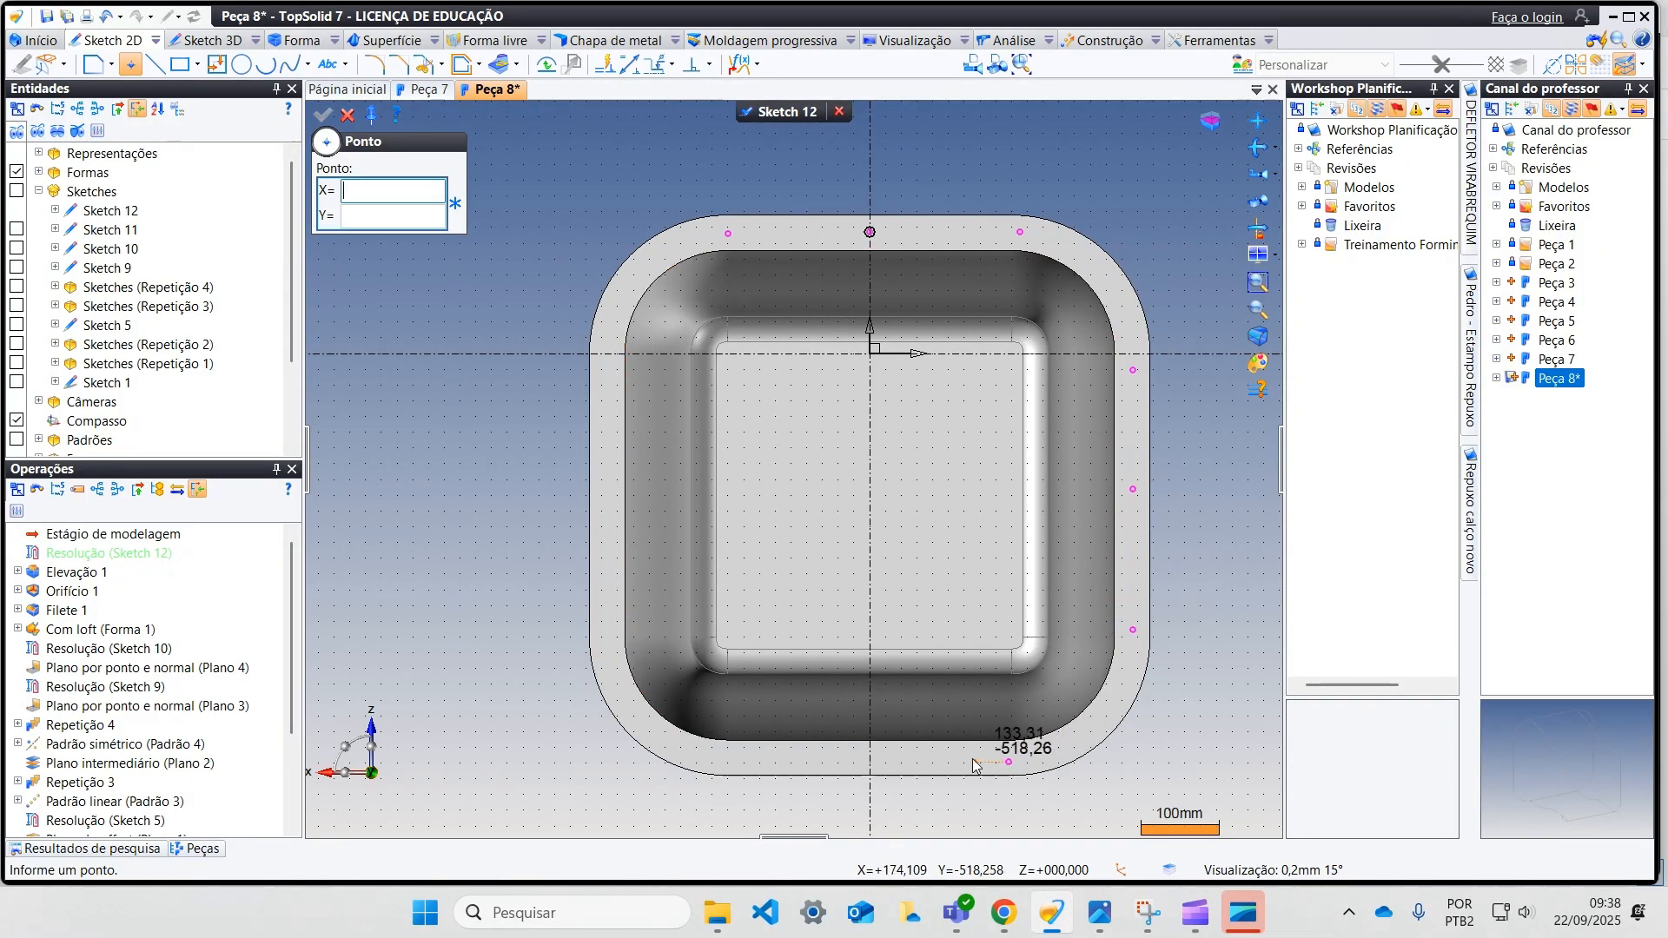
left_click(734, 764)
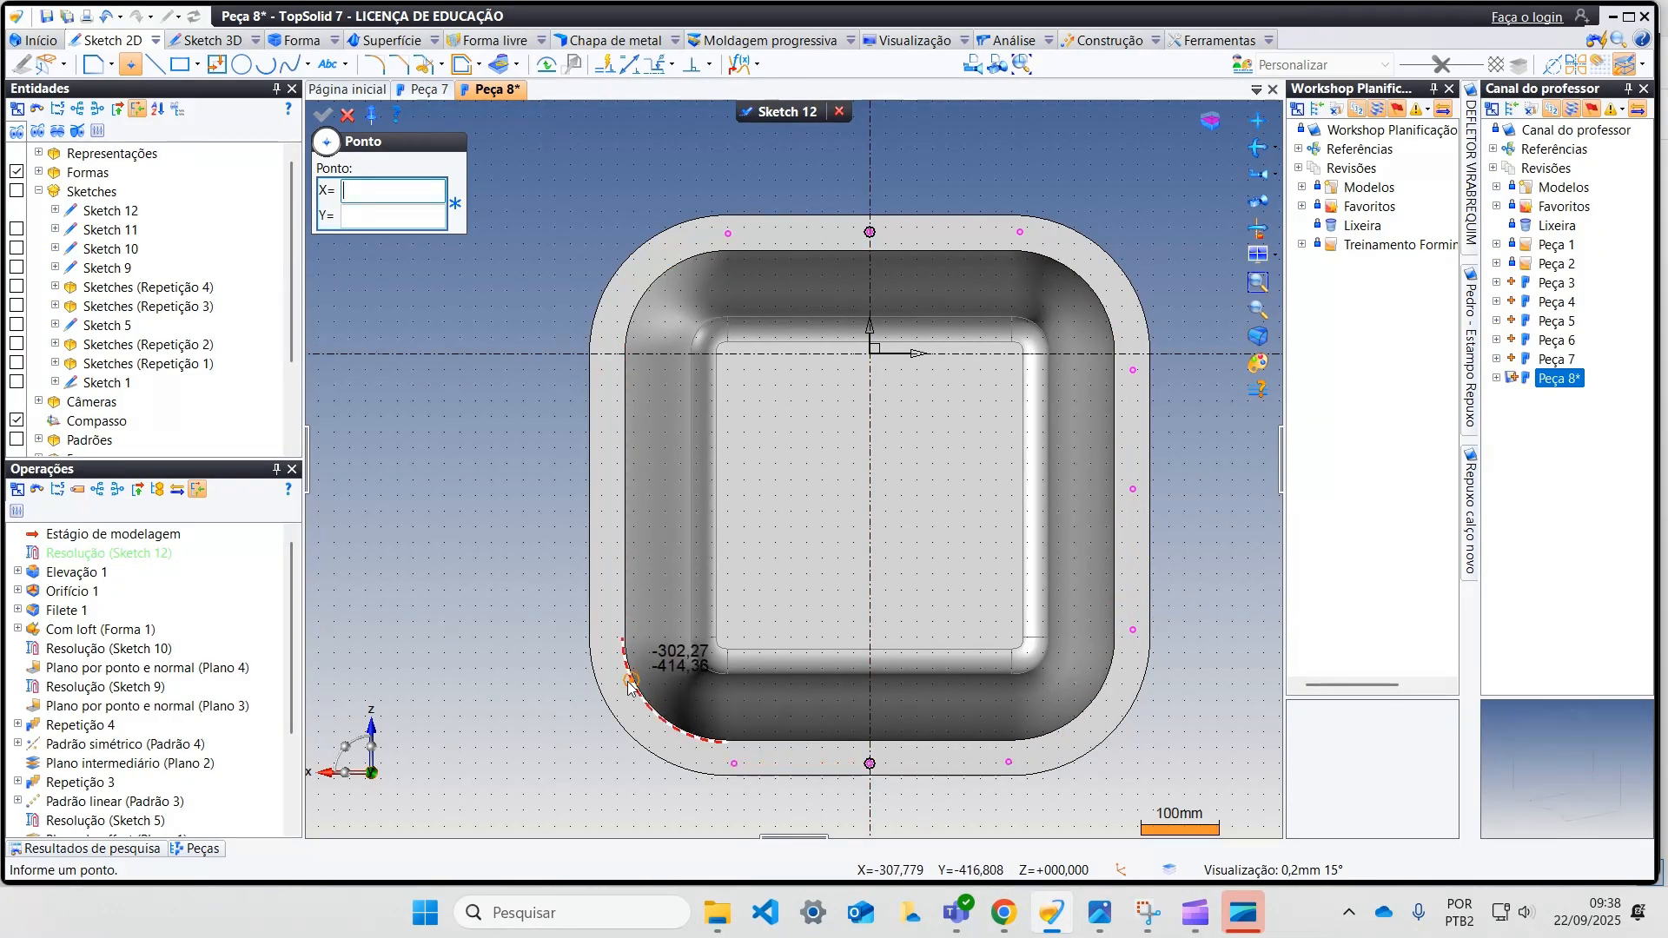
left_click(608, 654)
left_click(608, 529)
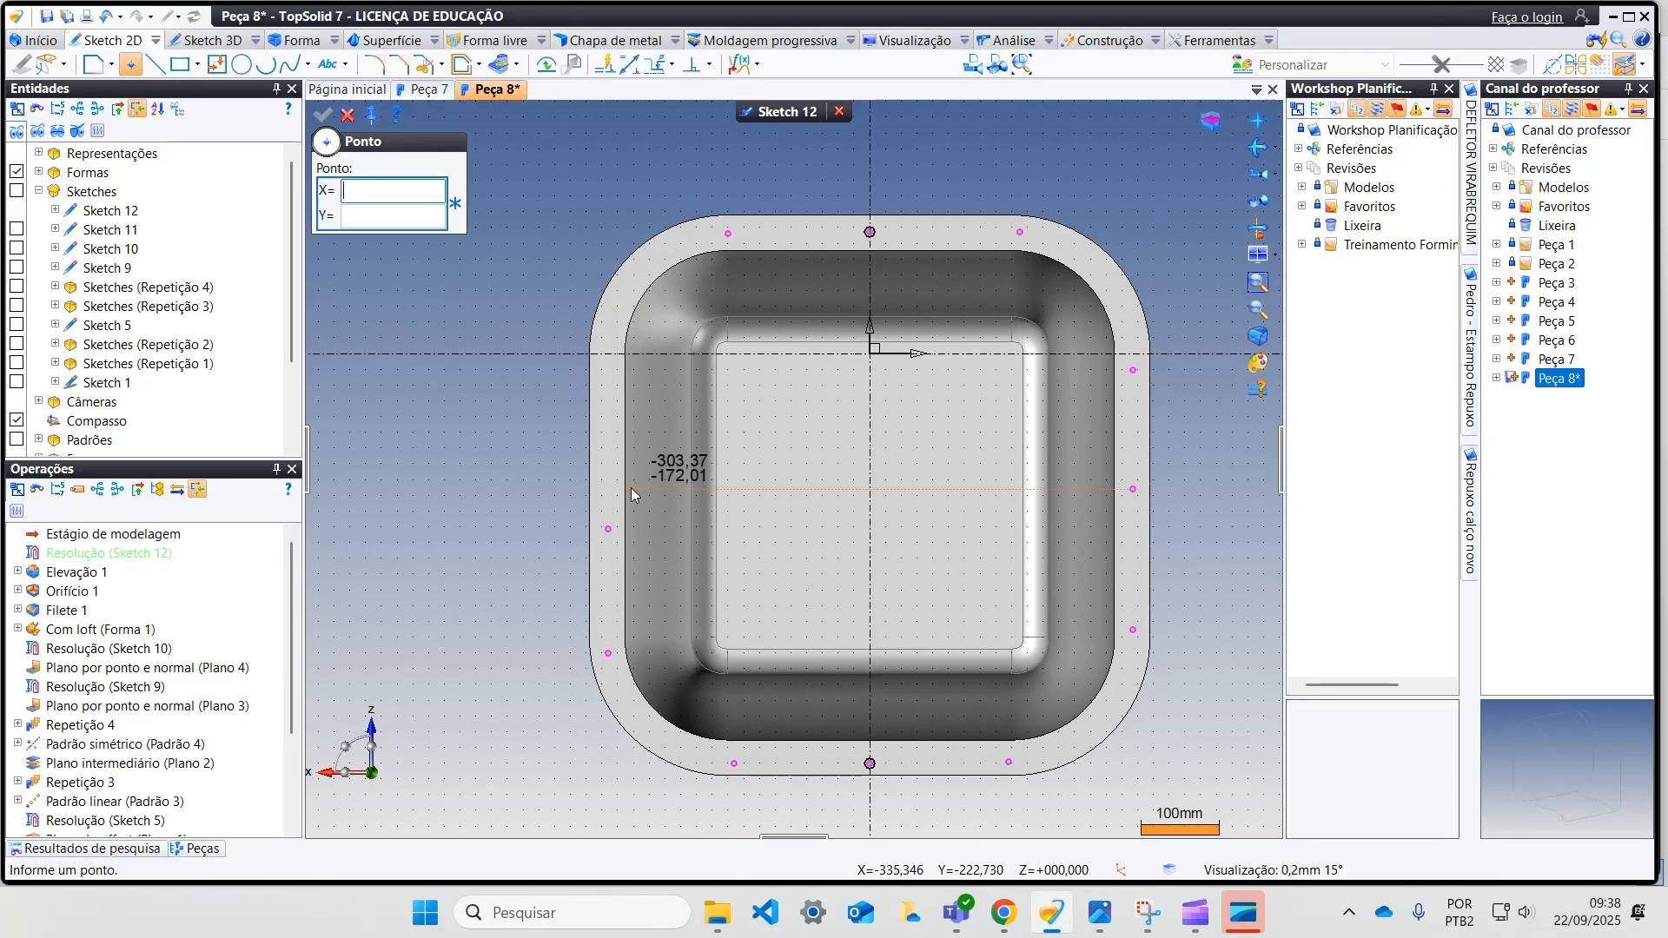
left_click(607, 387)
key("Escape")
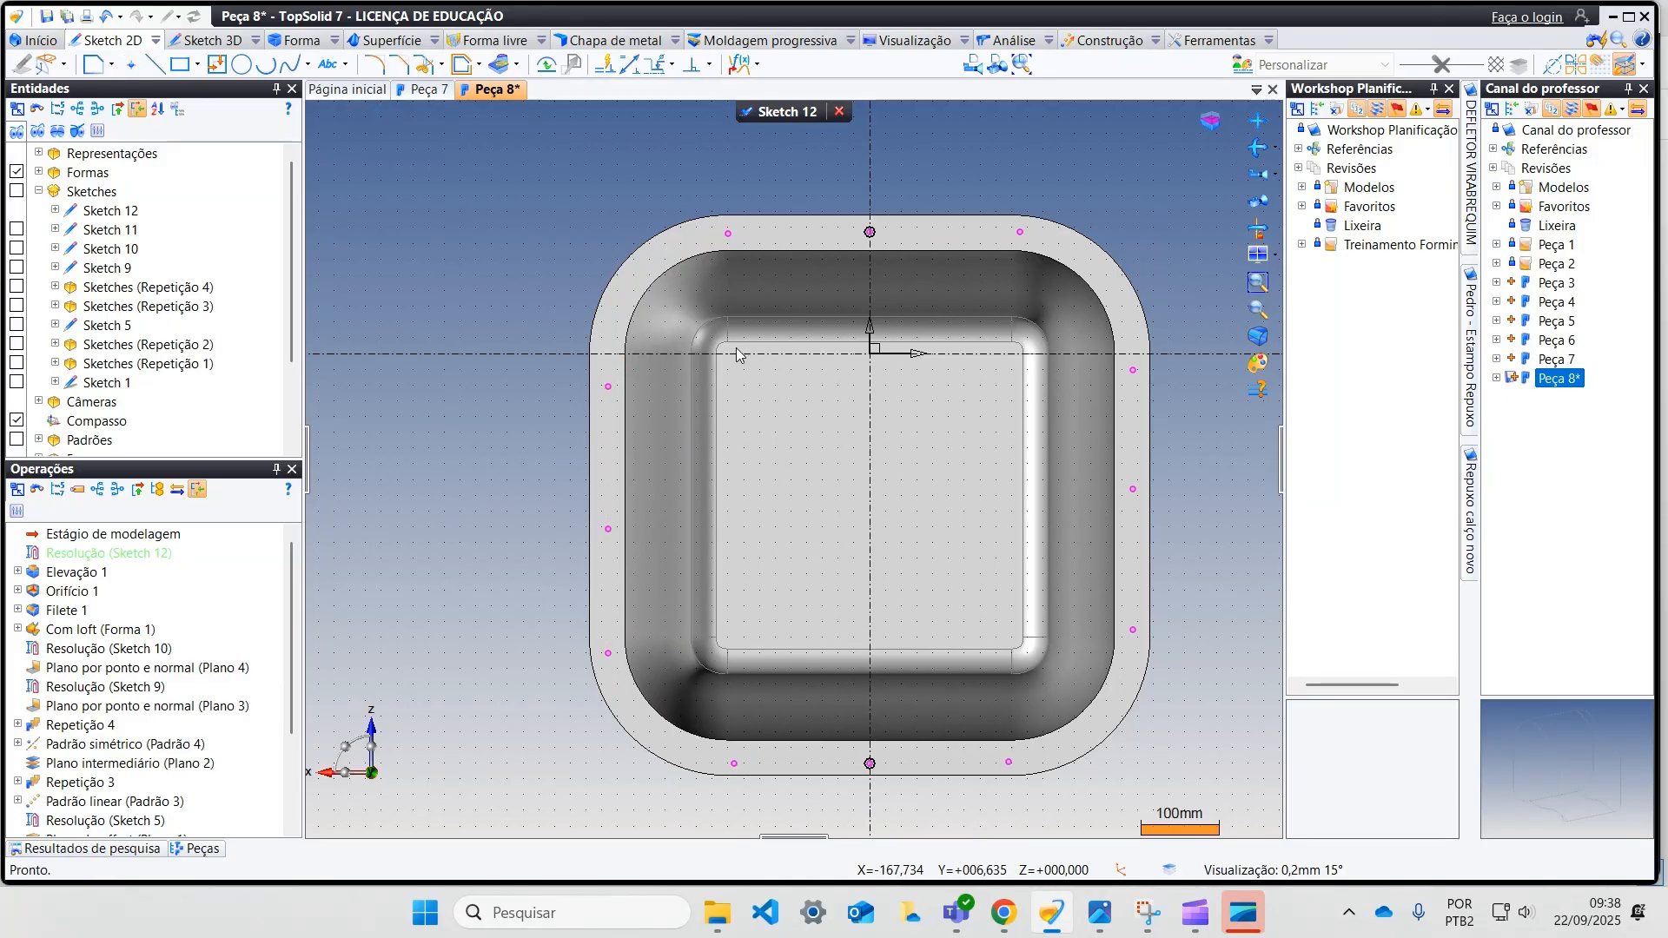
Step: Add alignment constraints linking the three points on each side of the flange to their middle point
left_click(709, 64)
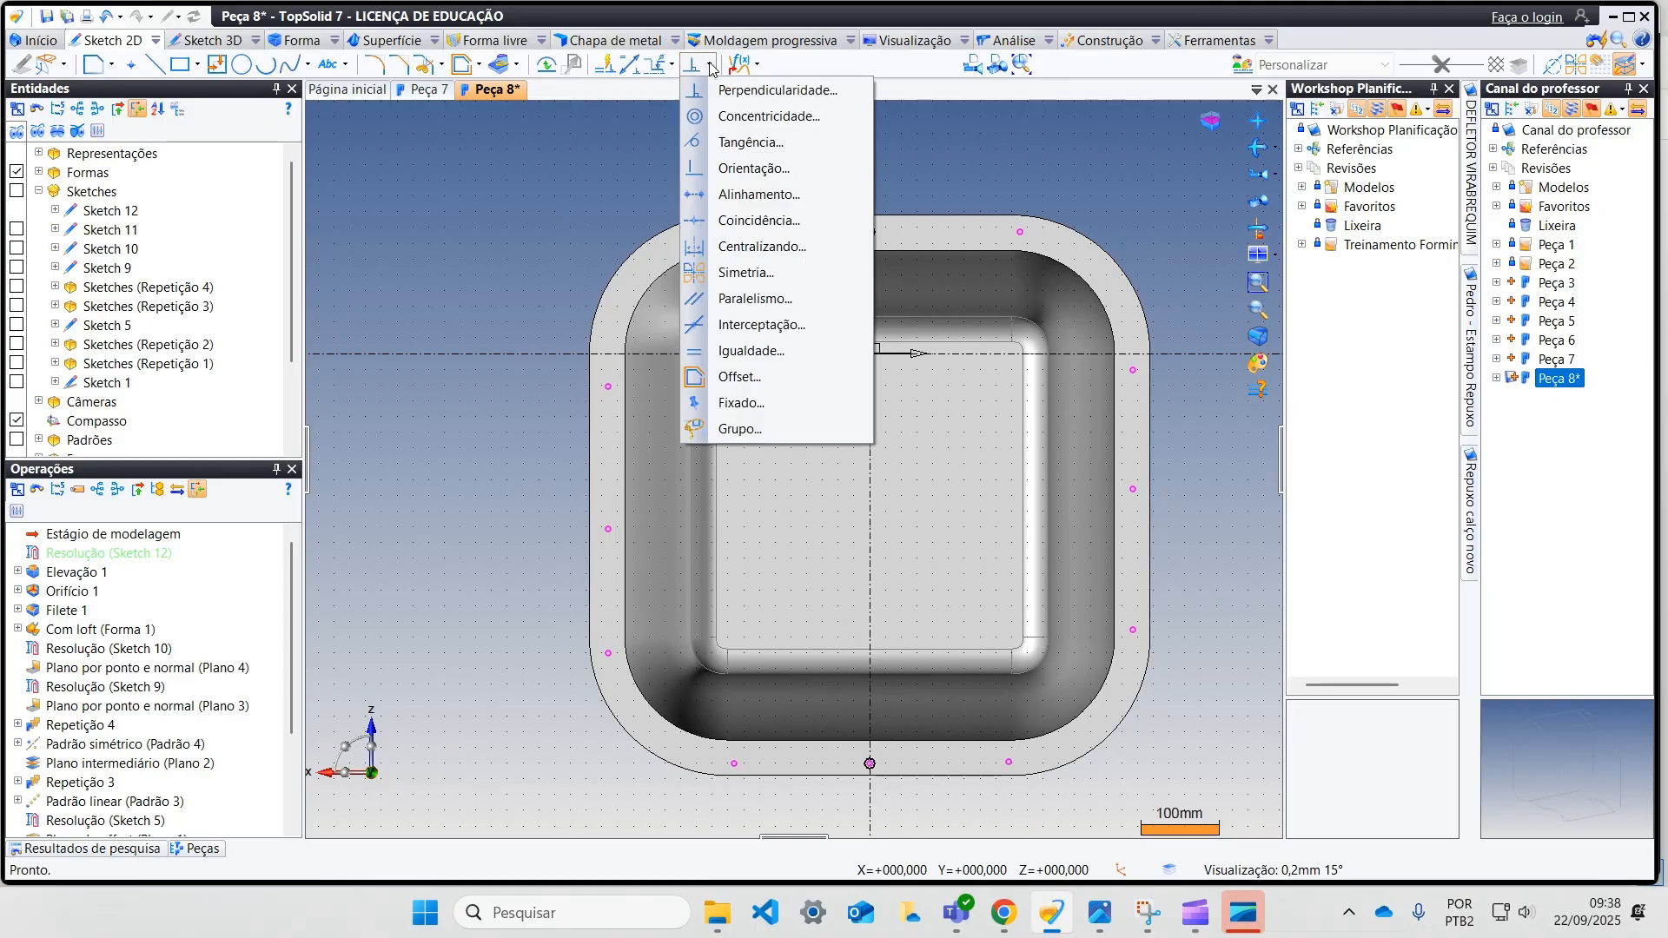
left_click(756, 196)
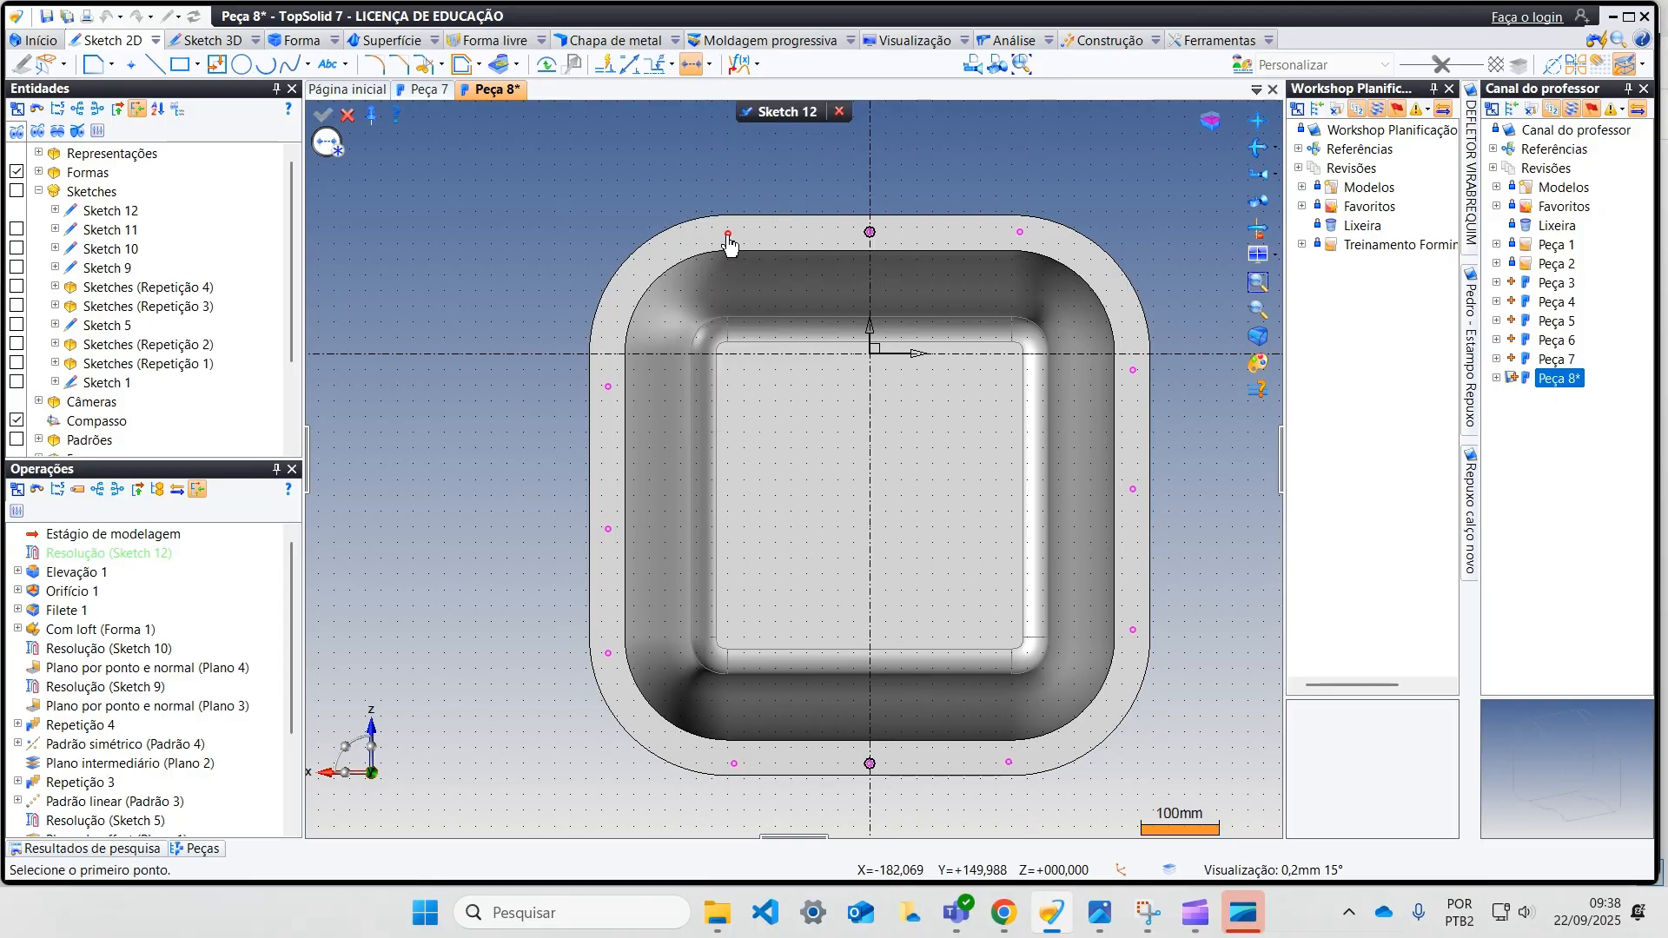
left_click(869, 233)
left_click(1020, 232)
left_click(869, 233)
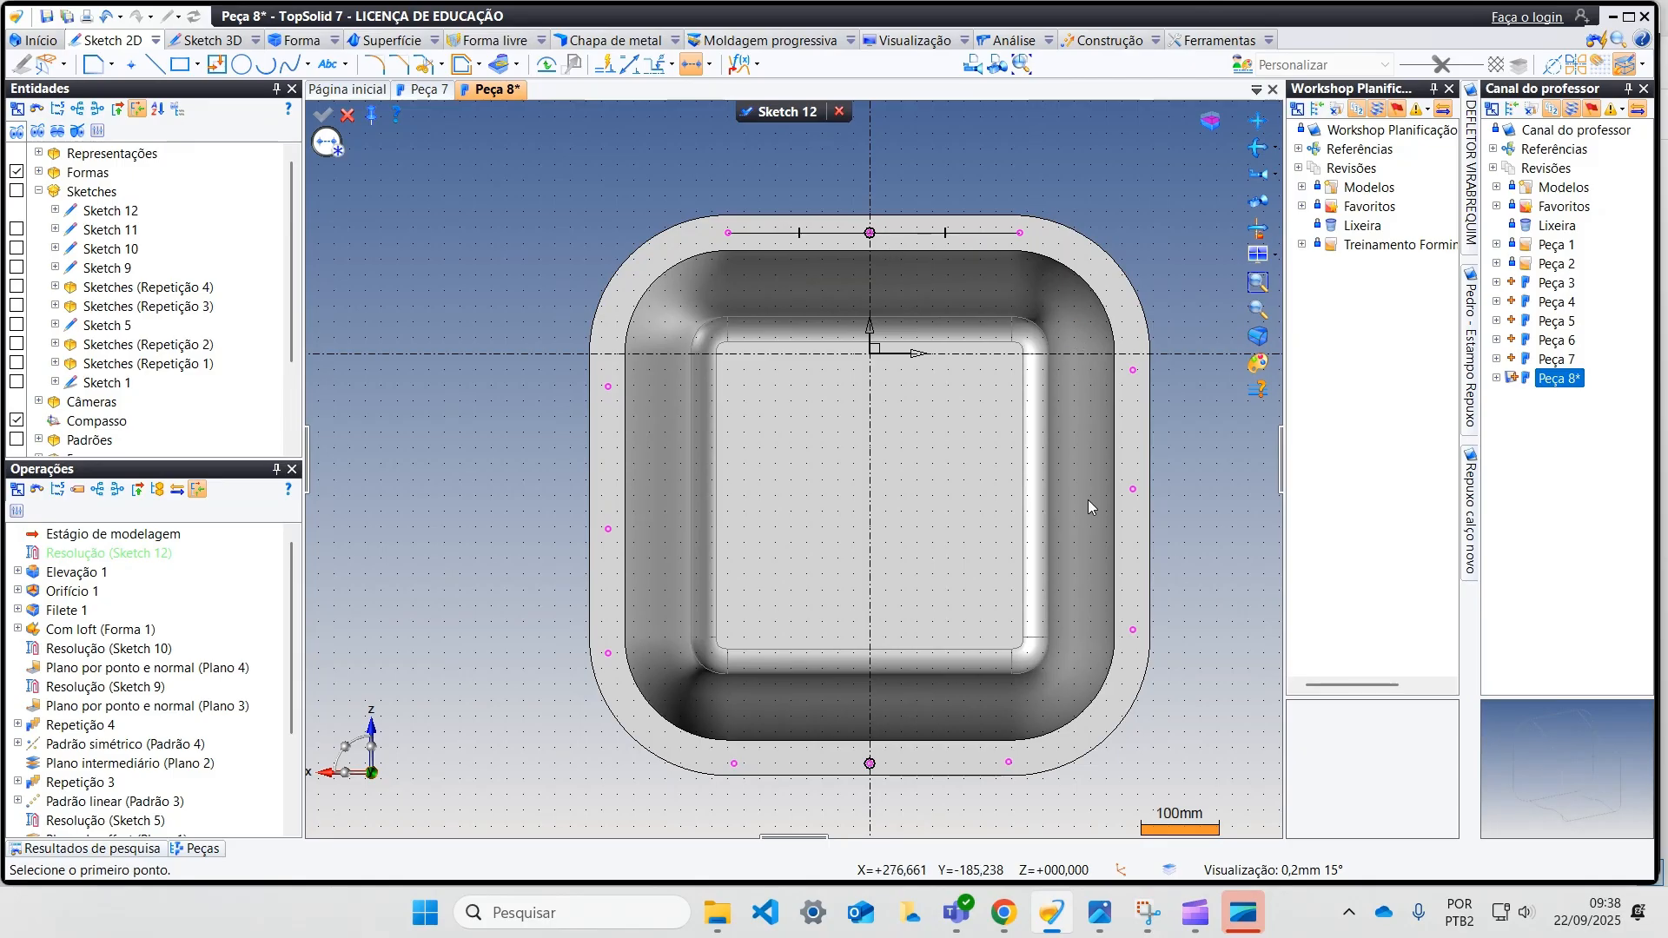
left_click(1133, 630)
left_click(1133, 490)
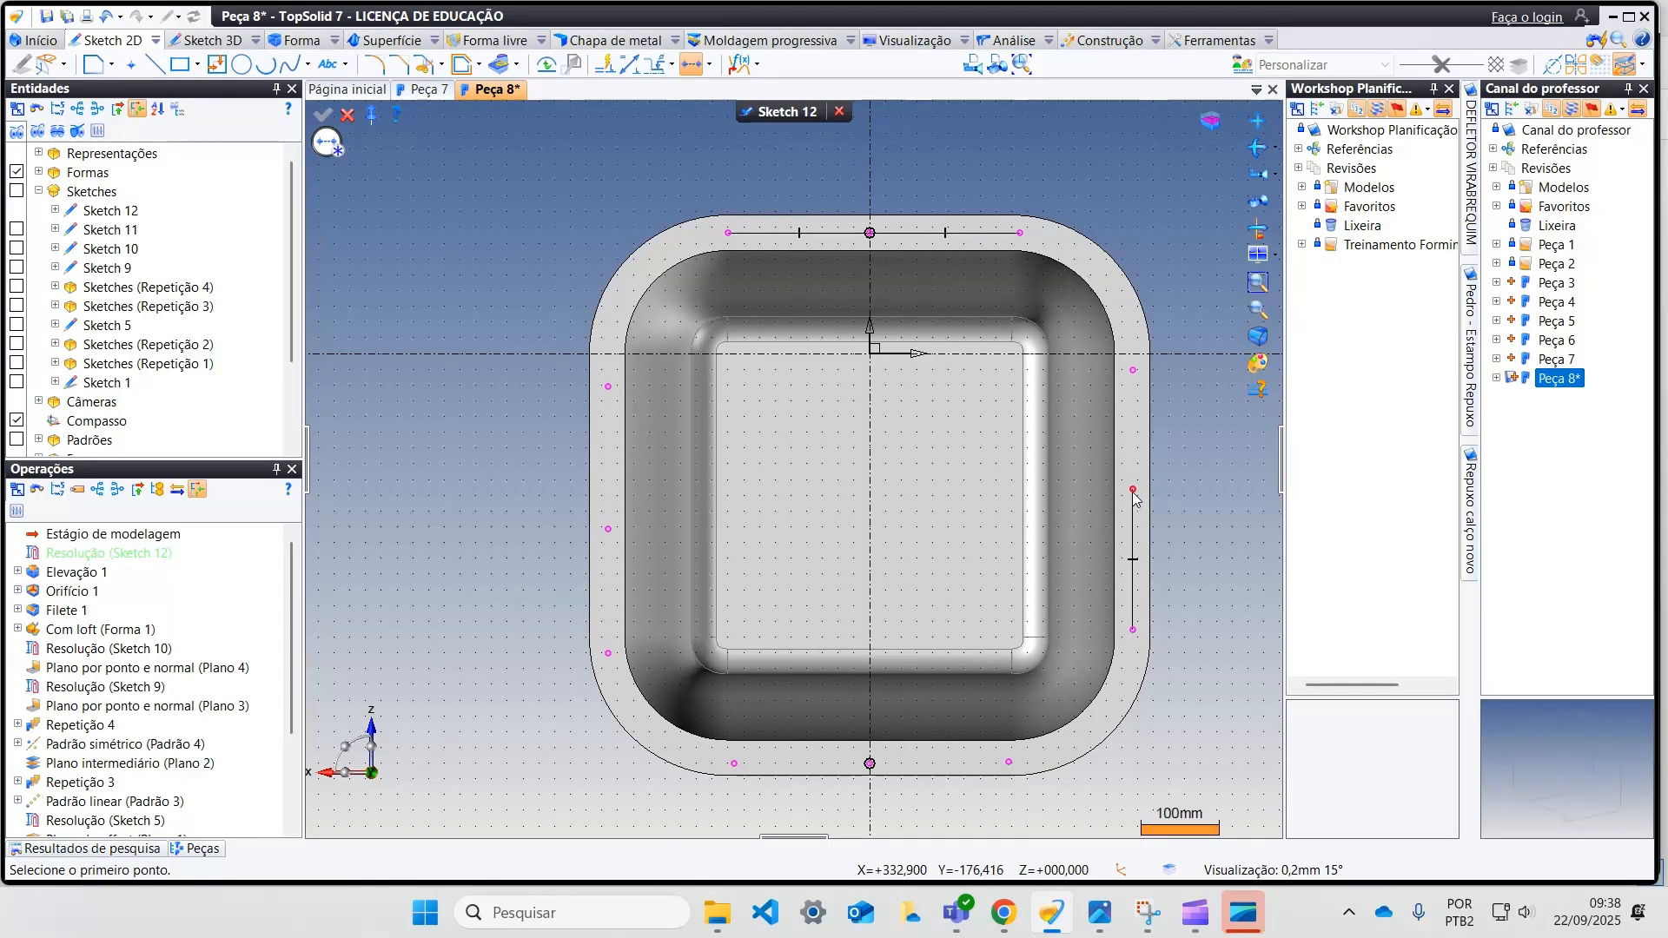
left_click(1008, 763)
left_click(869, 763)
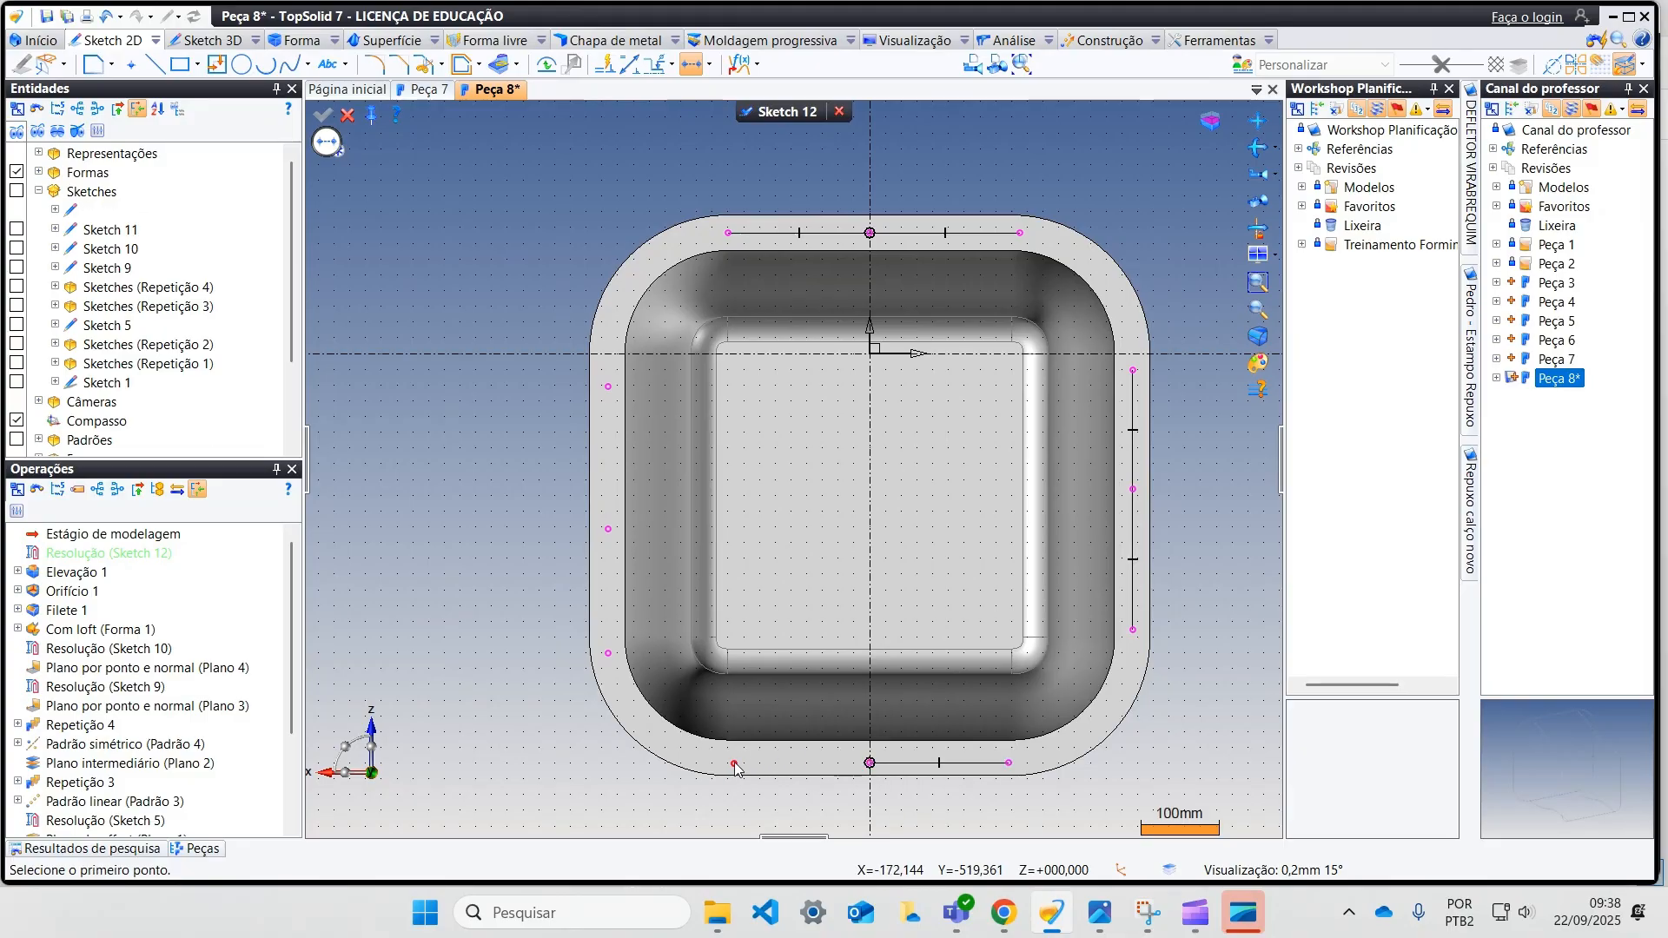
left_click(734, 762)
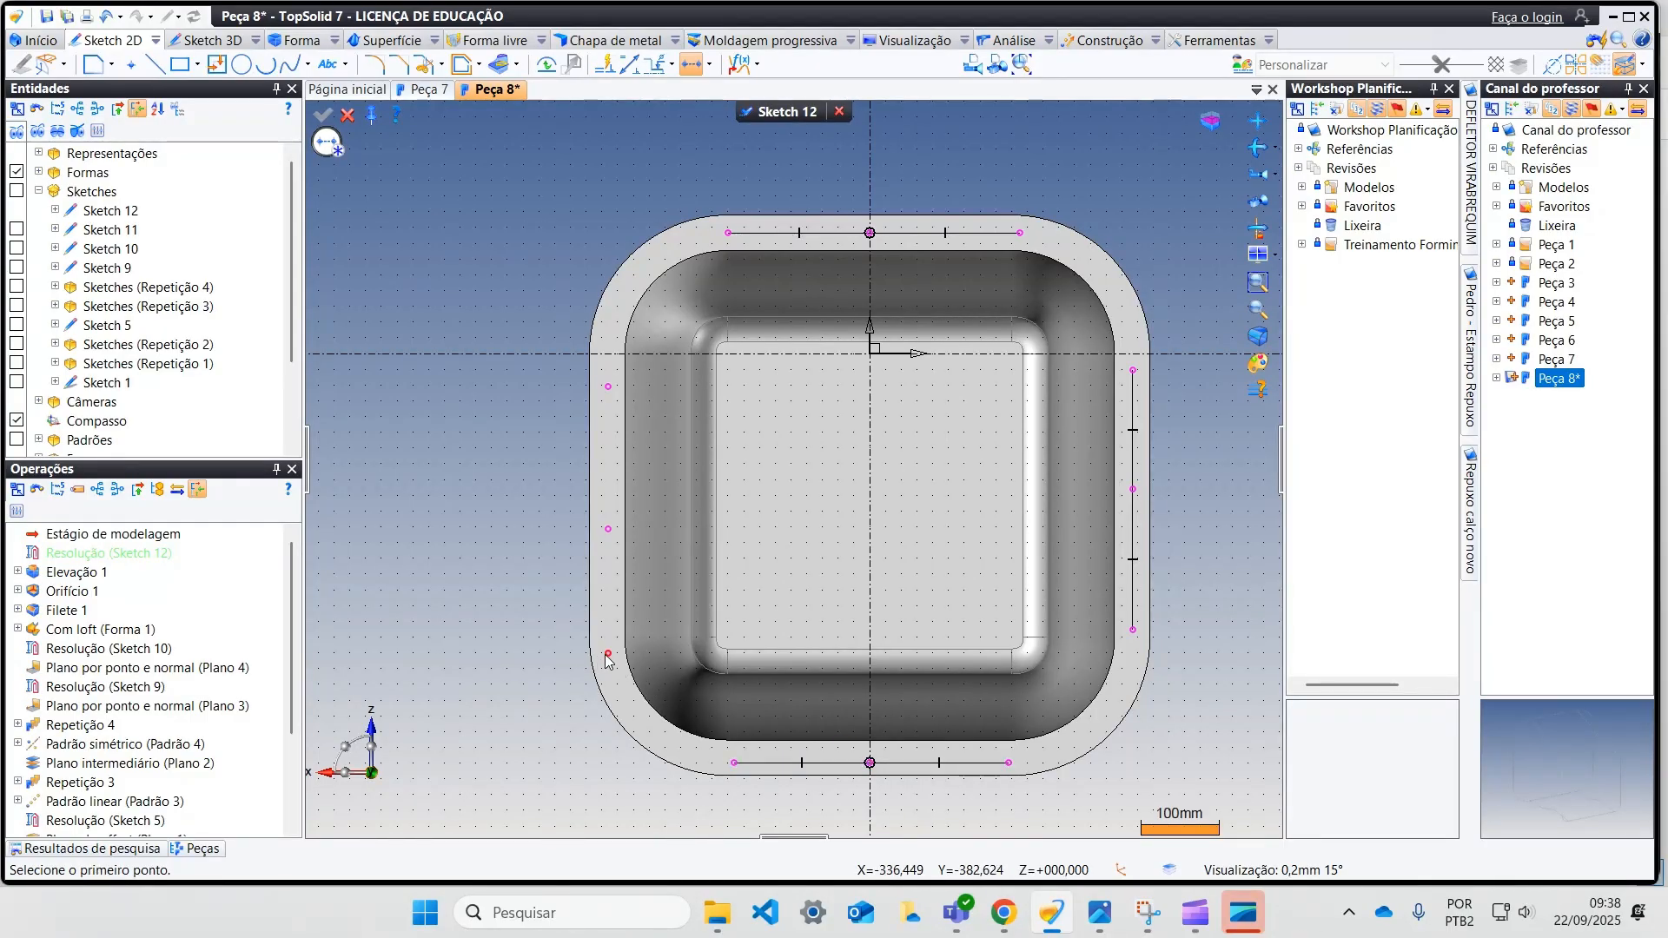
left_click(609, 529)
left_click(609, 387)
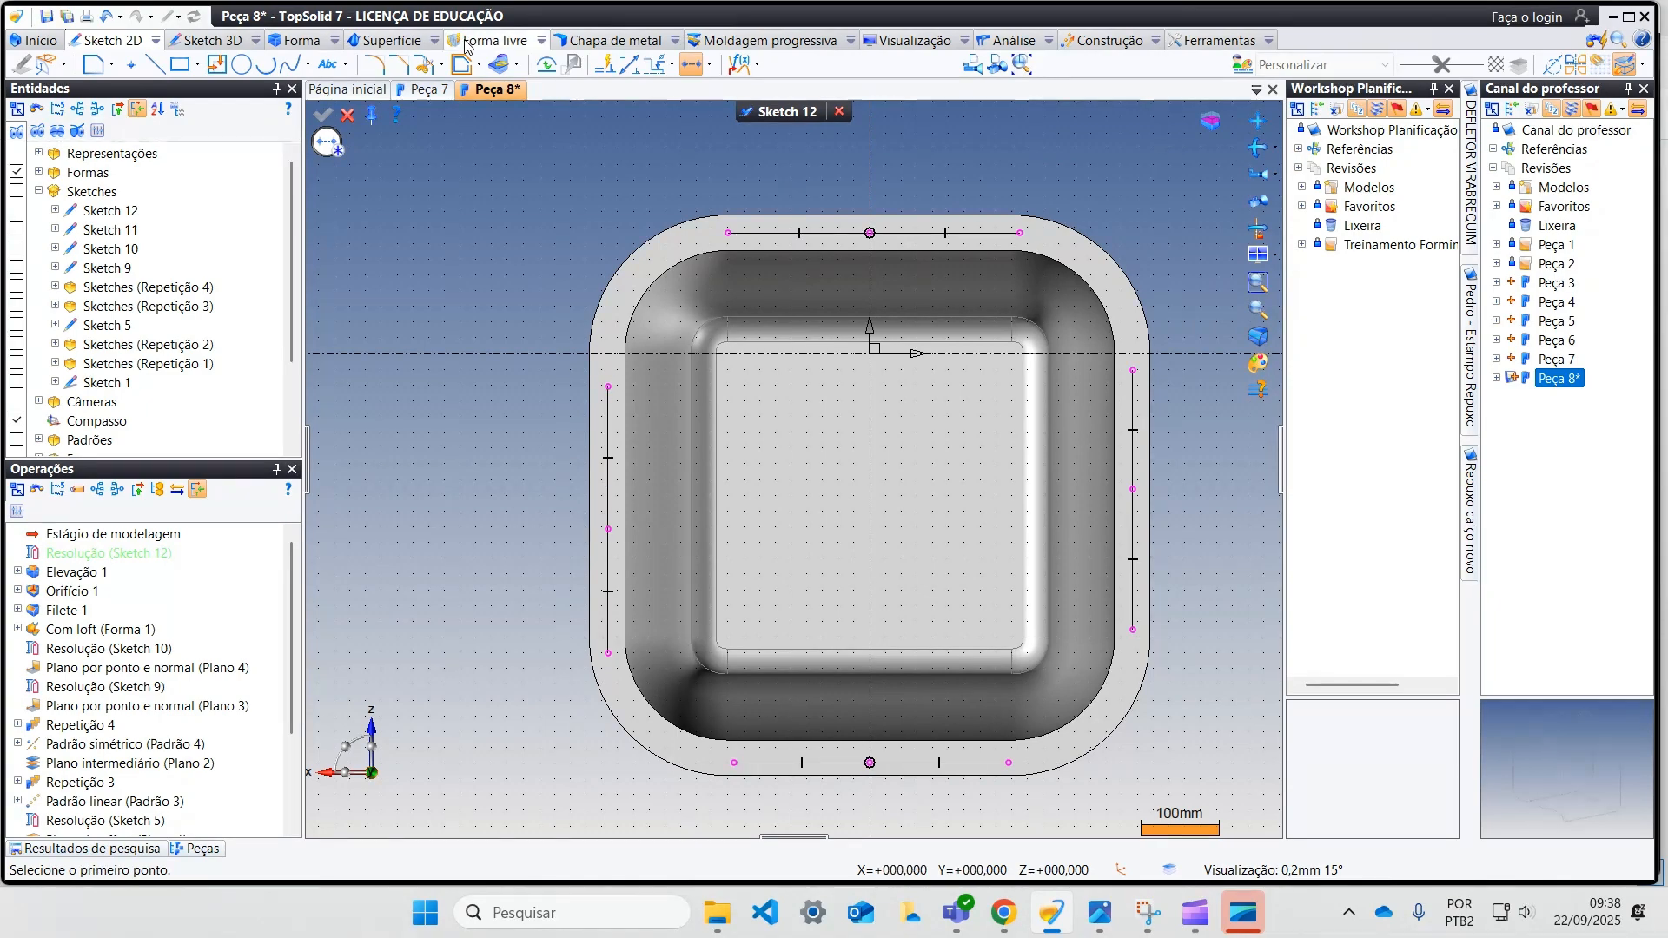
Step: Draw a vertical line about 628 mm long across the opening between its two inner flange edges, along the vertical axis, and make it internal
left_click(154, 64)
left_click(870, 249)
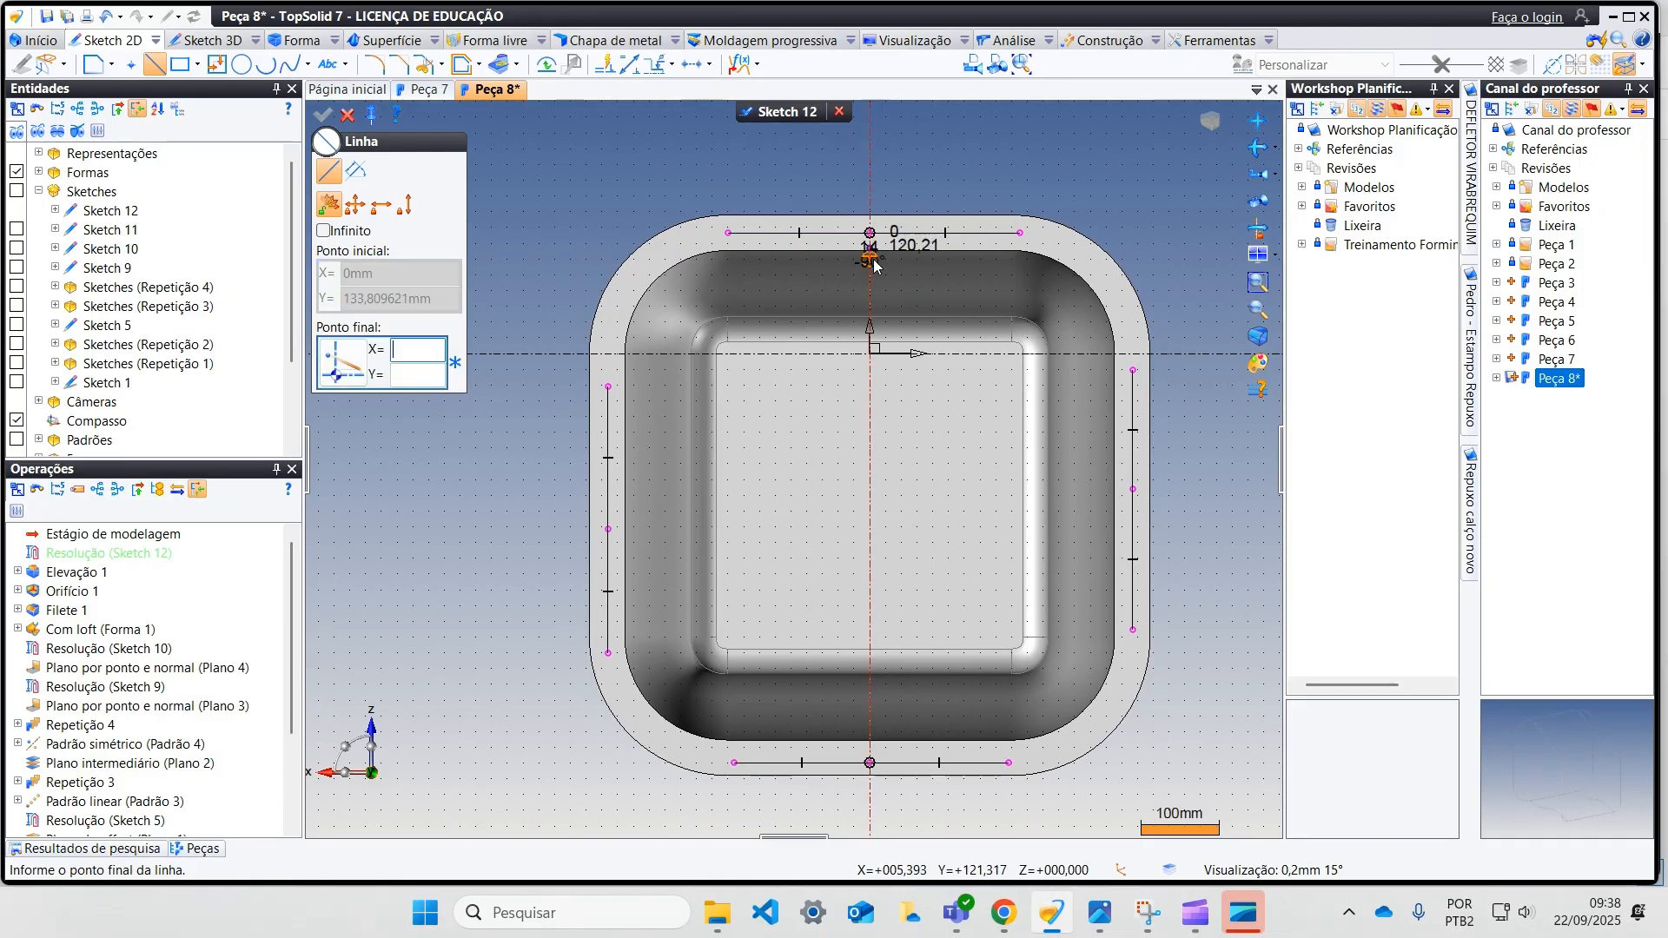
left_click(871, 744)
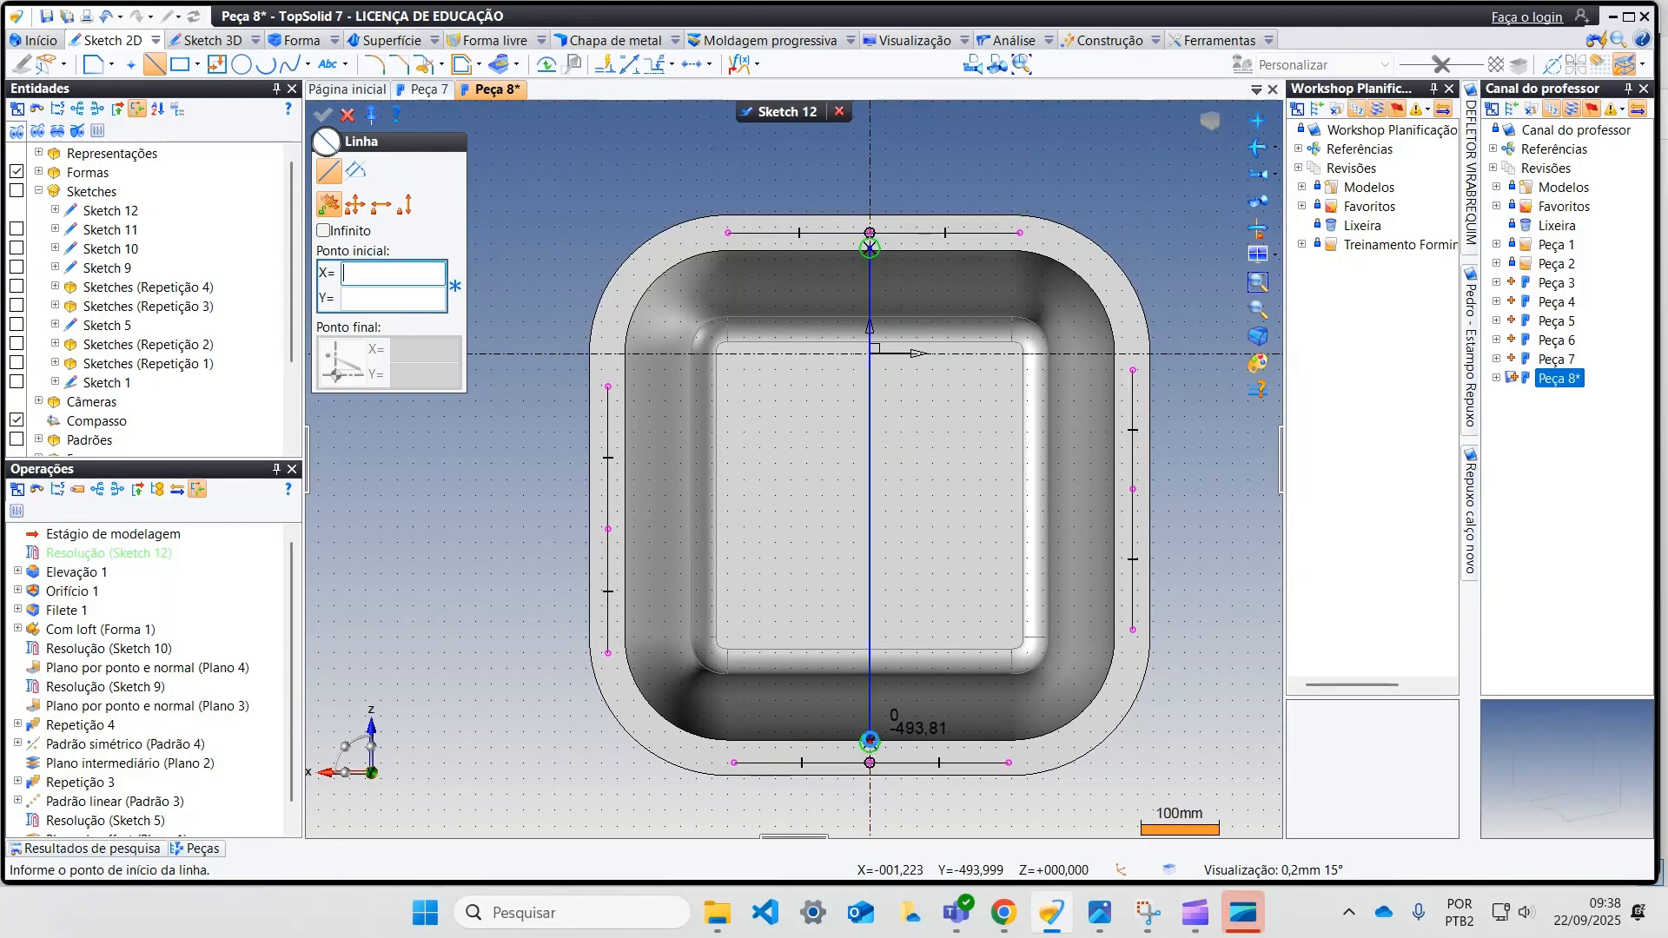
key("Escape")
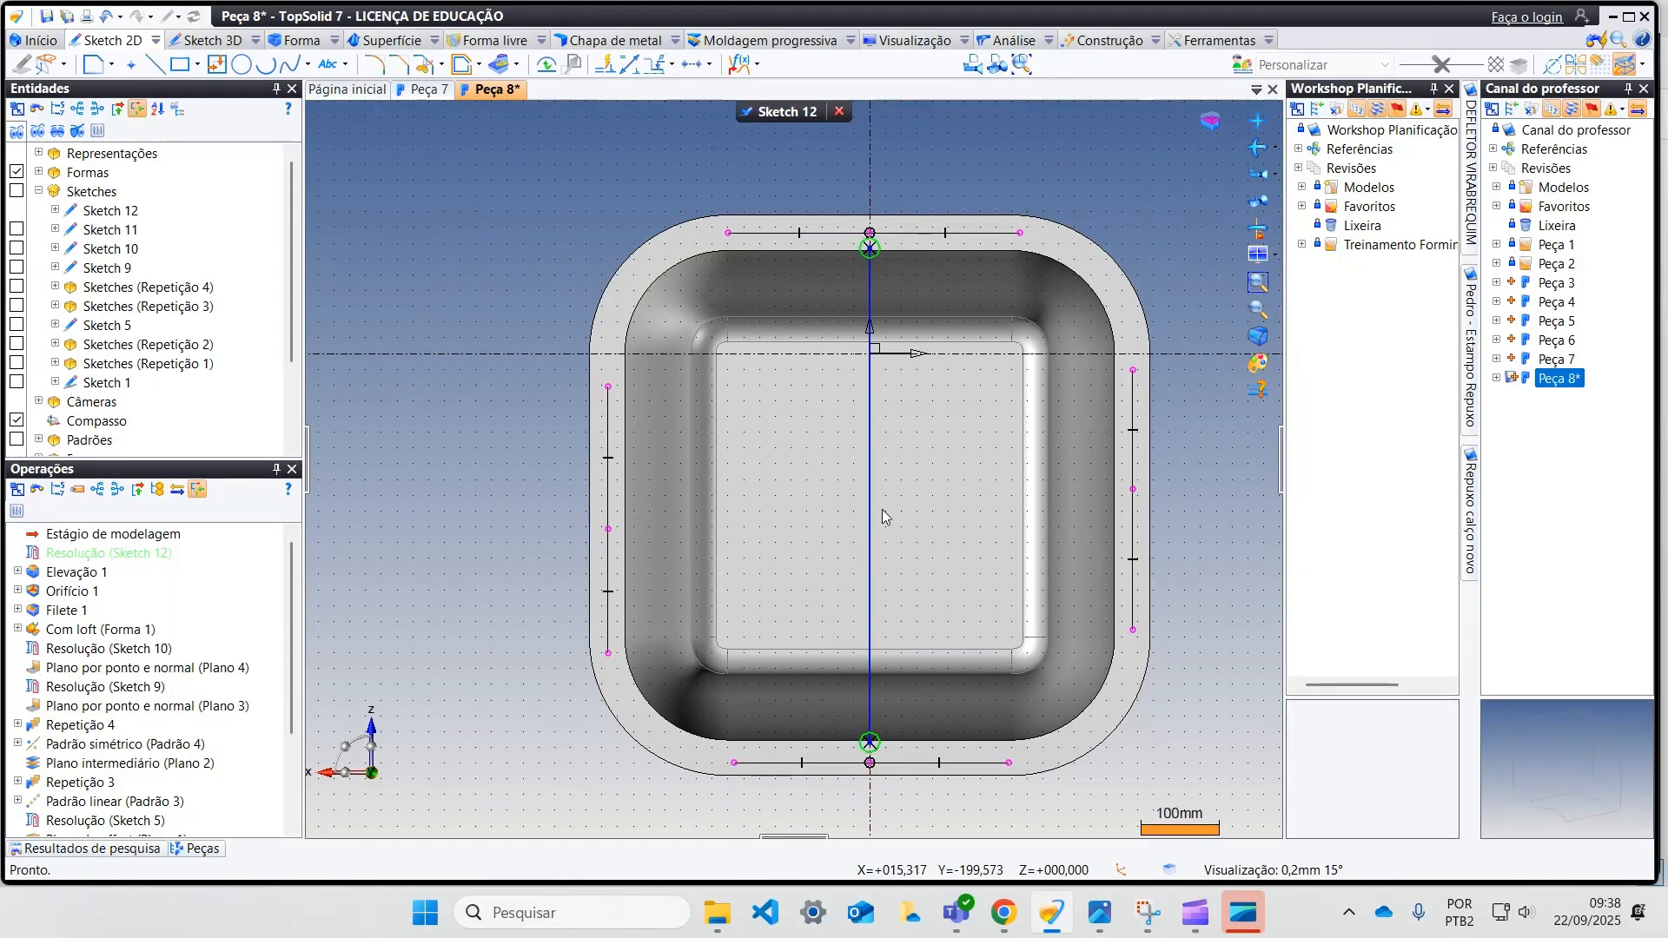
right_click(870, 466)
left_click(900, 687)
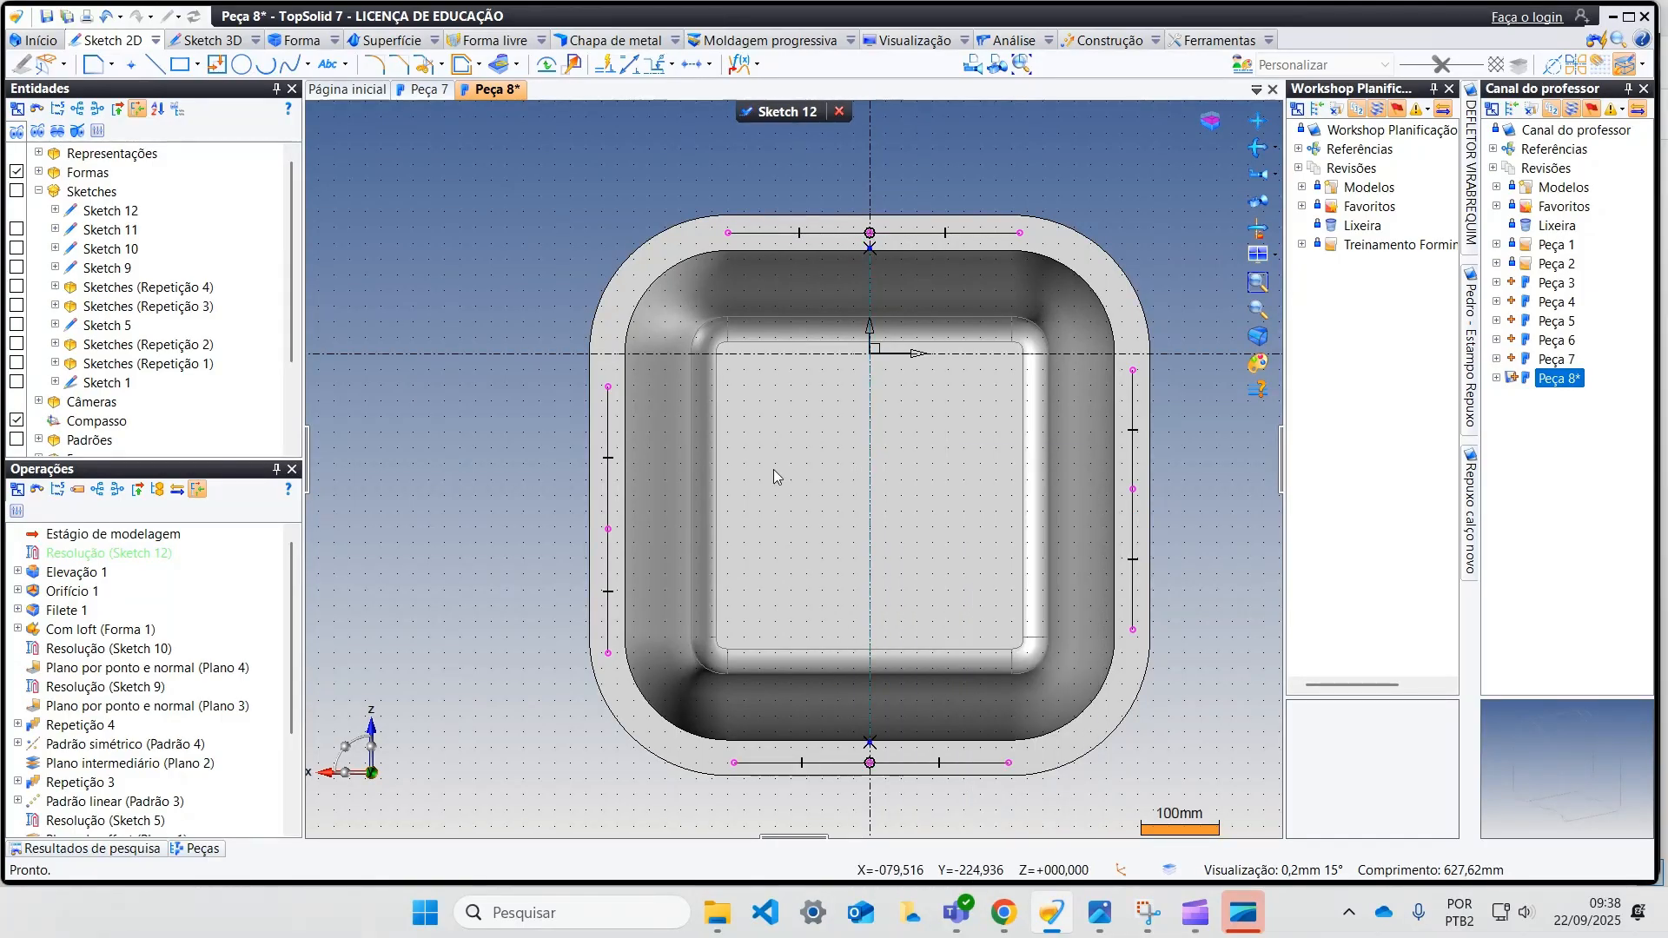
Step: Place a sketch point at the middle of the vertical internal line, at about X 0, Y -180 mm, and make it internal
left_click(131, 63)
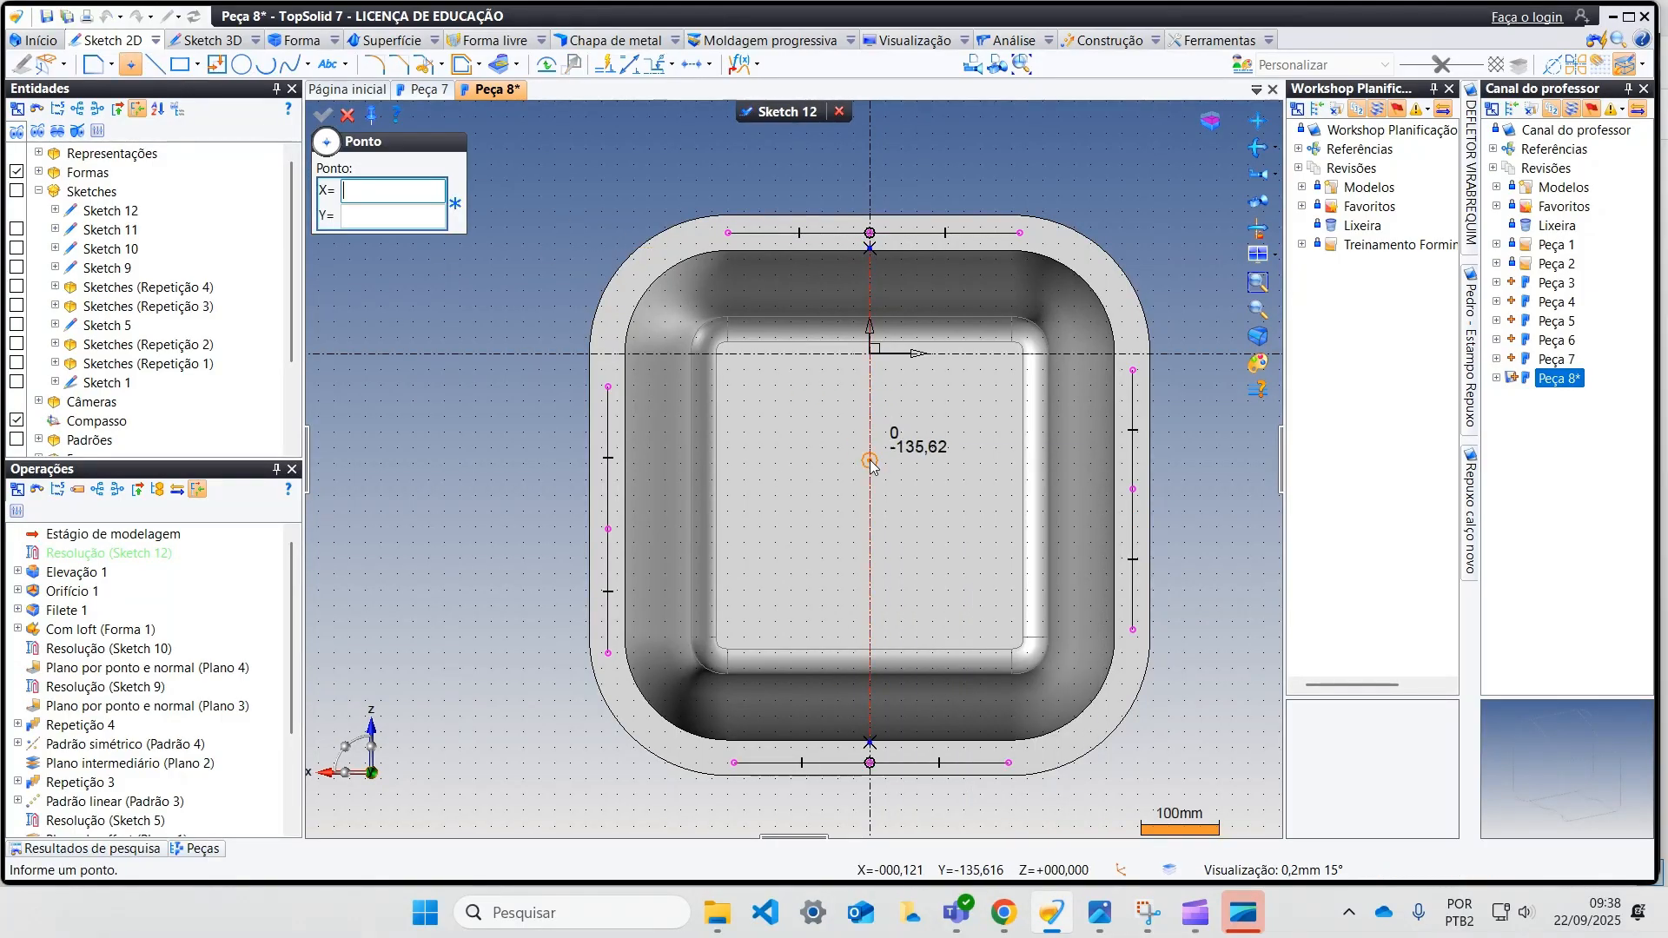
left_click(870, 495)
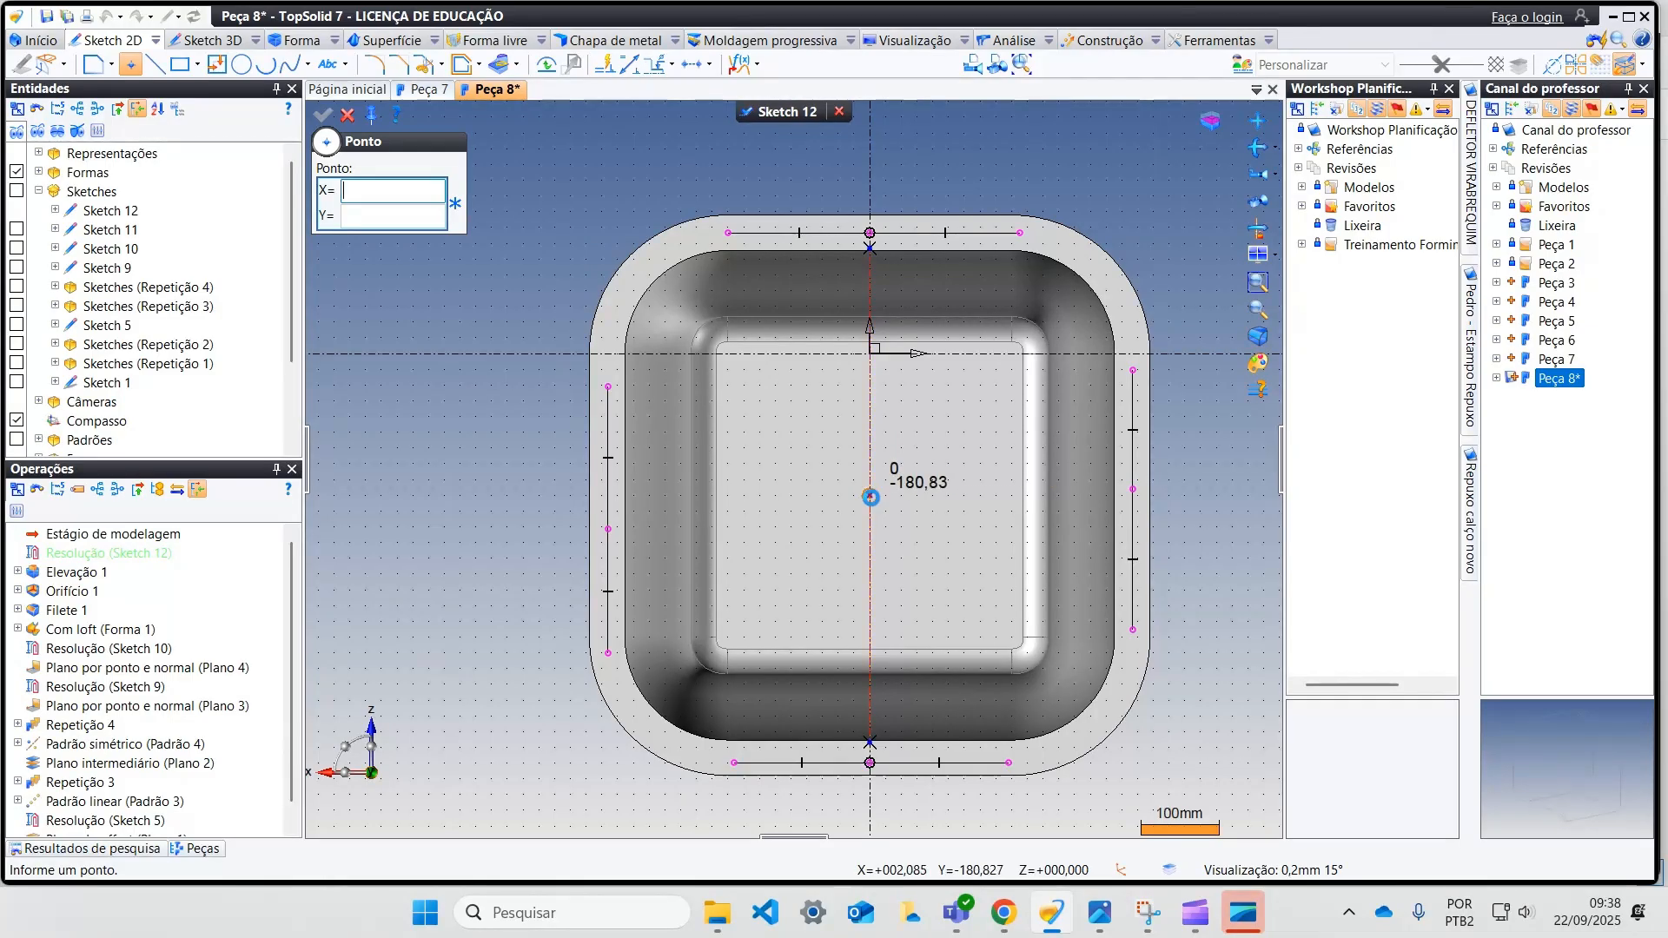
key("Escape")
right_click(870, 497)
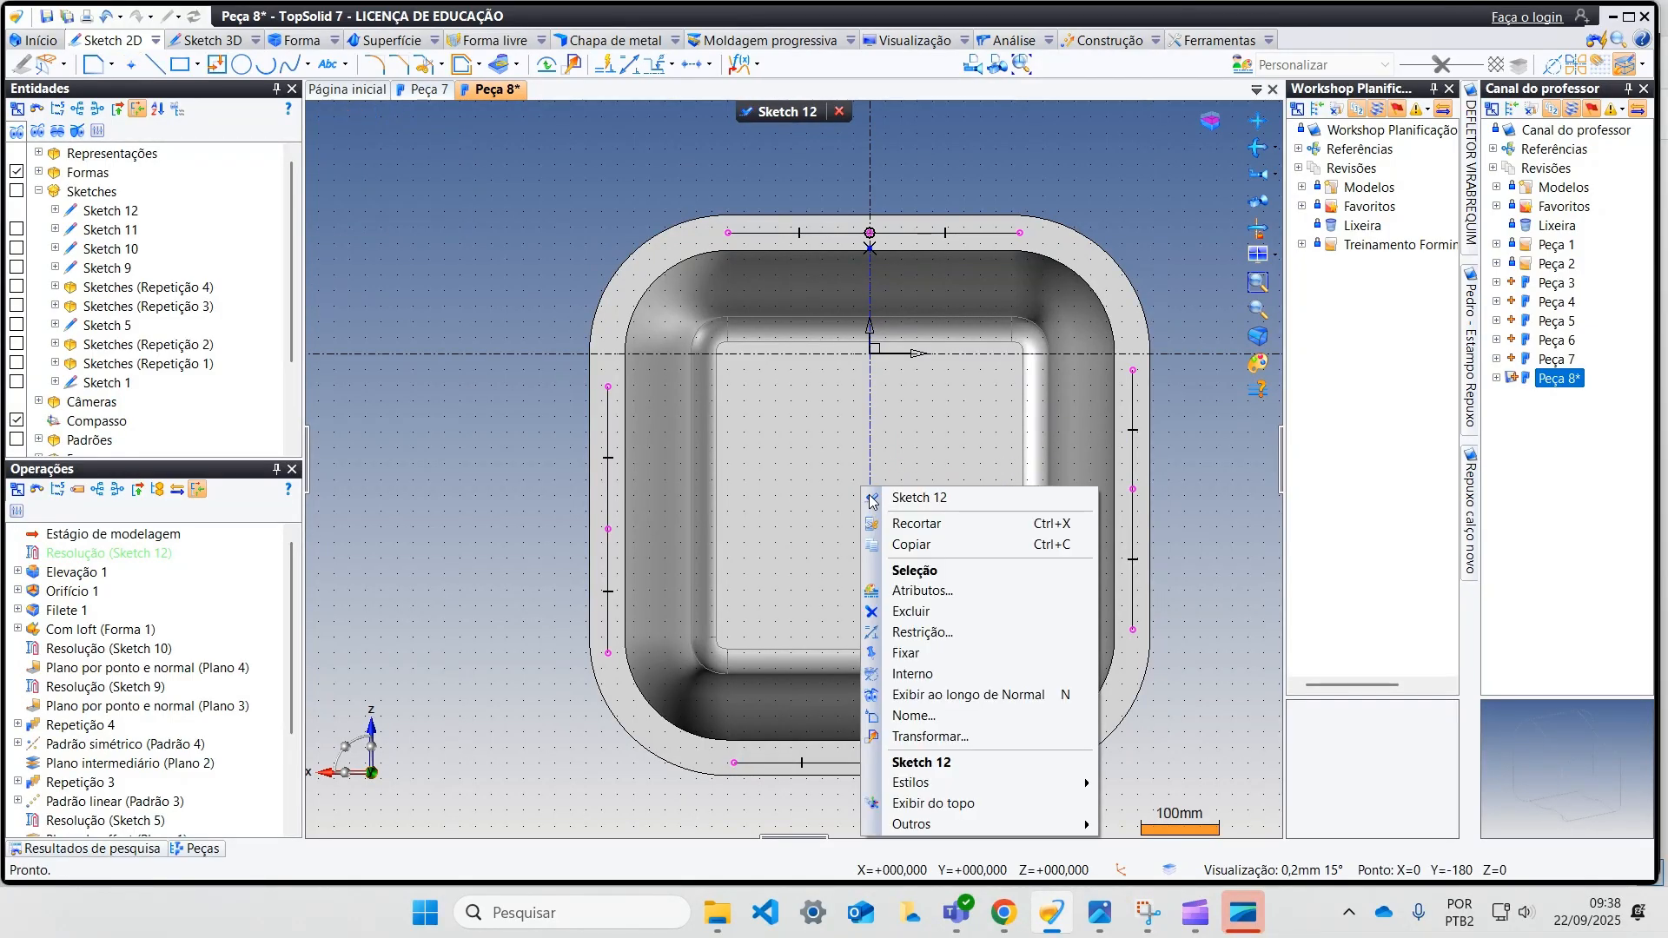
left_click(939, 672)
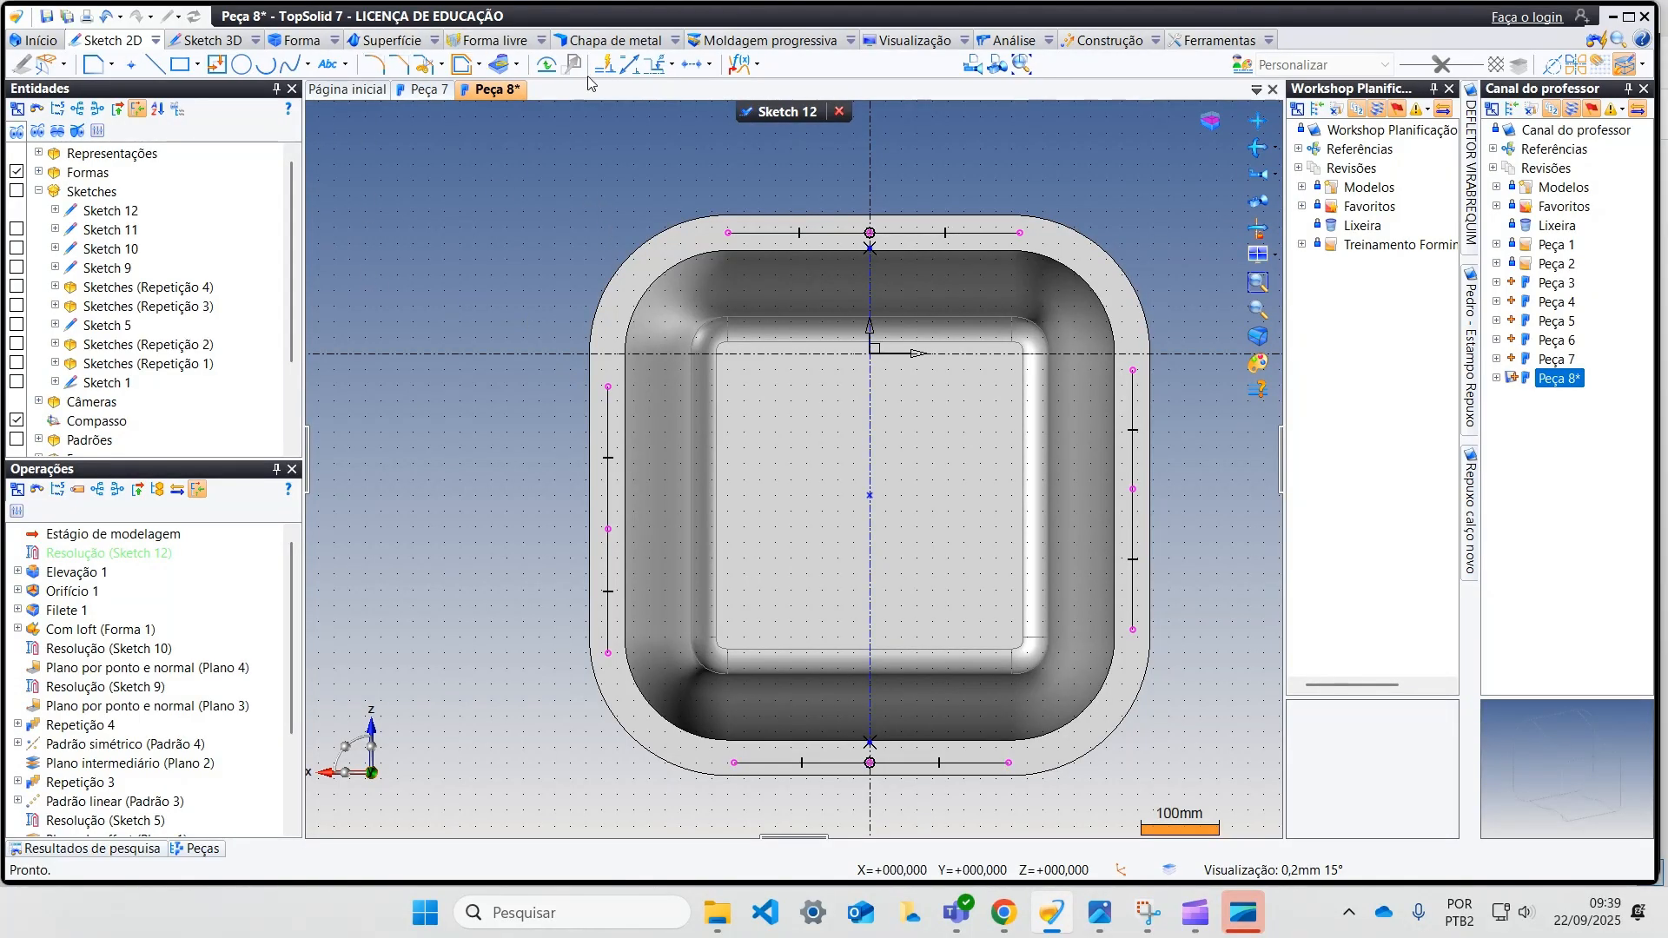
Step: Dimension the upper point on the flange's left side at 140 mm vertically from the centre point
left_click(628, 66)
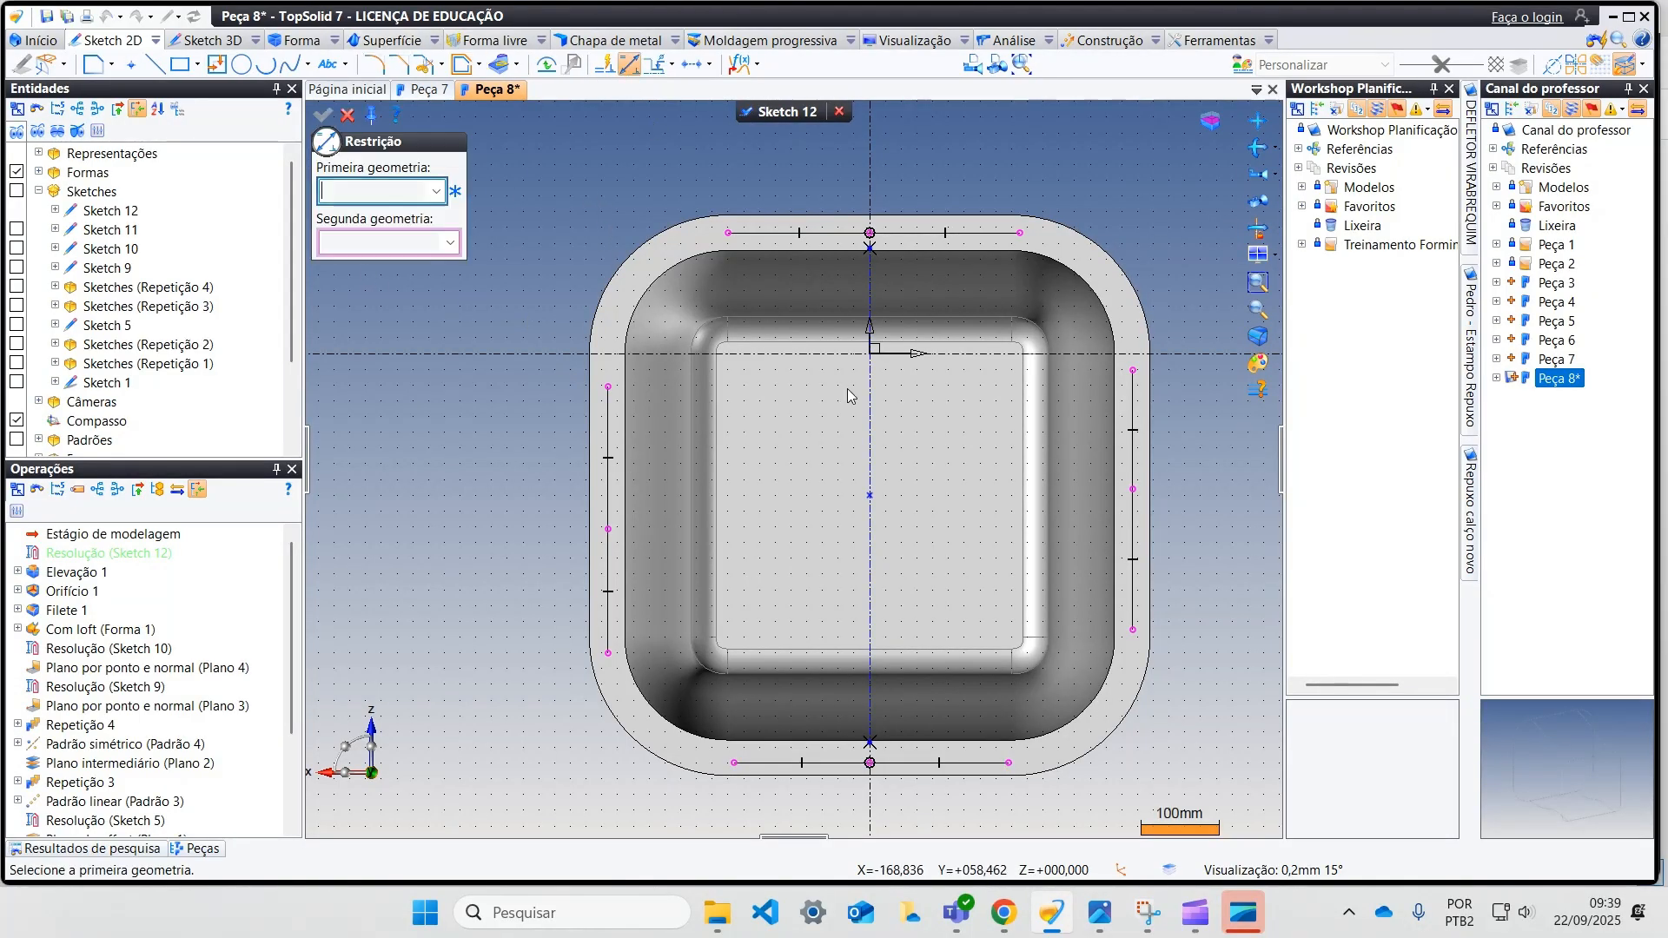
left_click(871, 496)
left_click(608, 387)
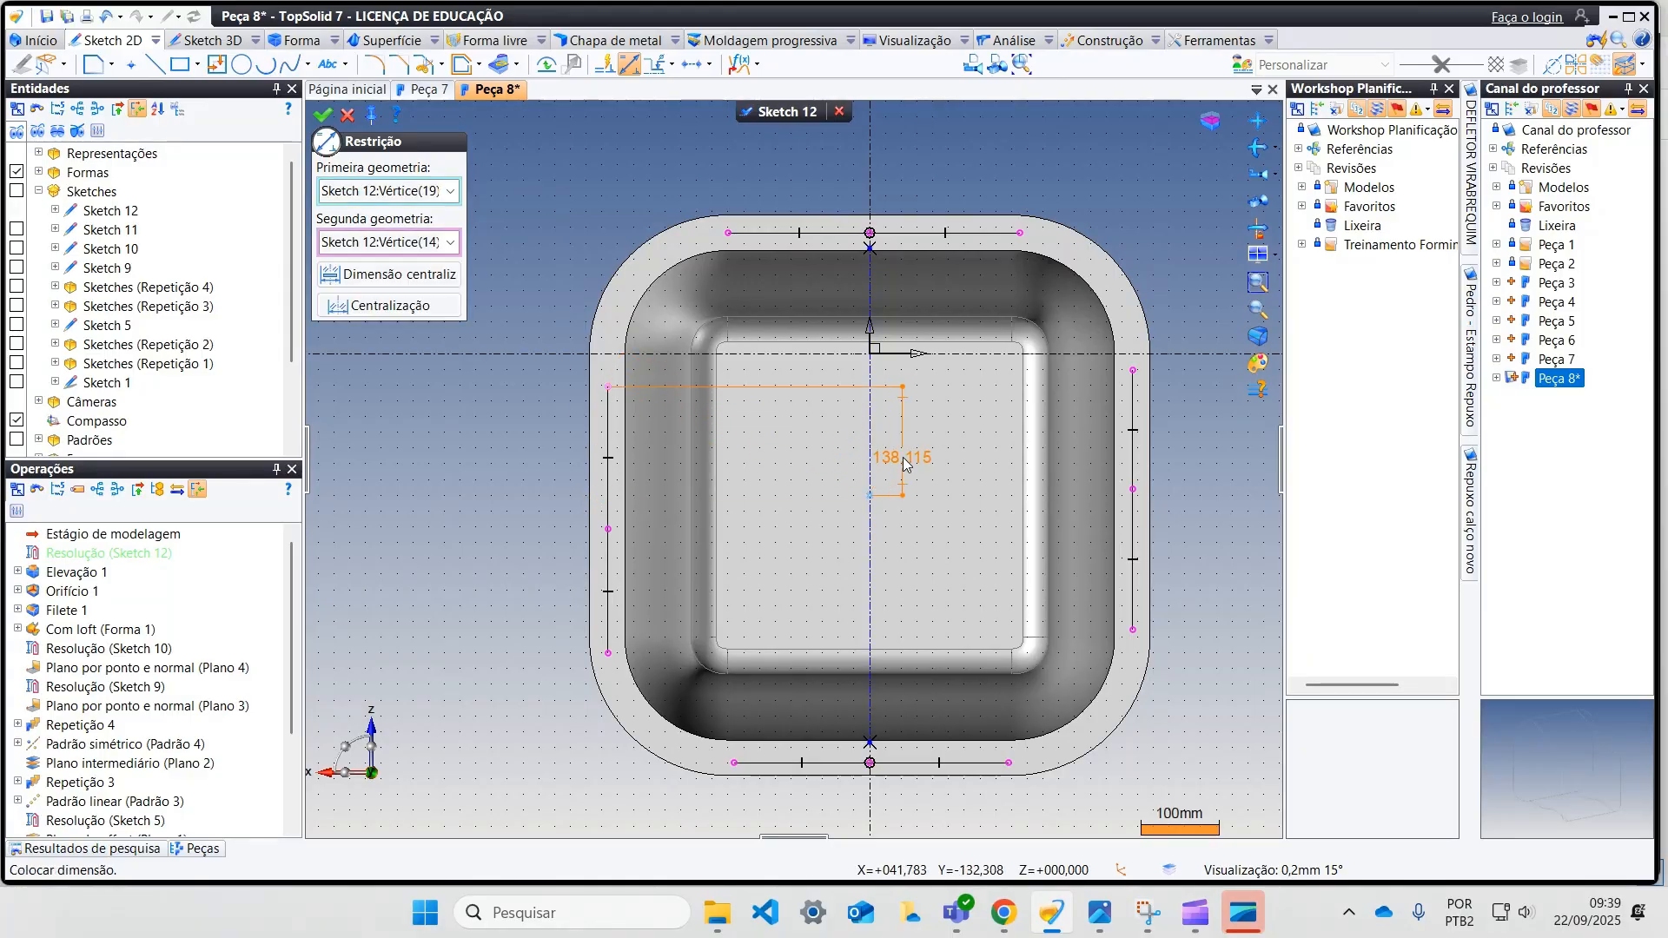
left_click(911, 455)
type("140")
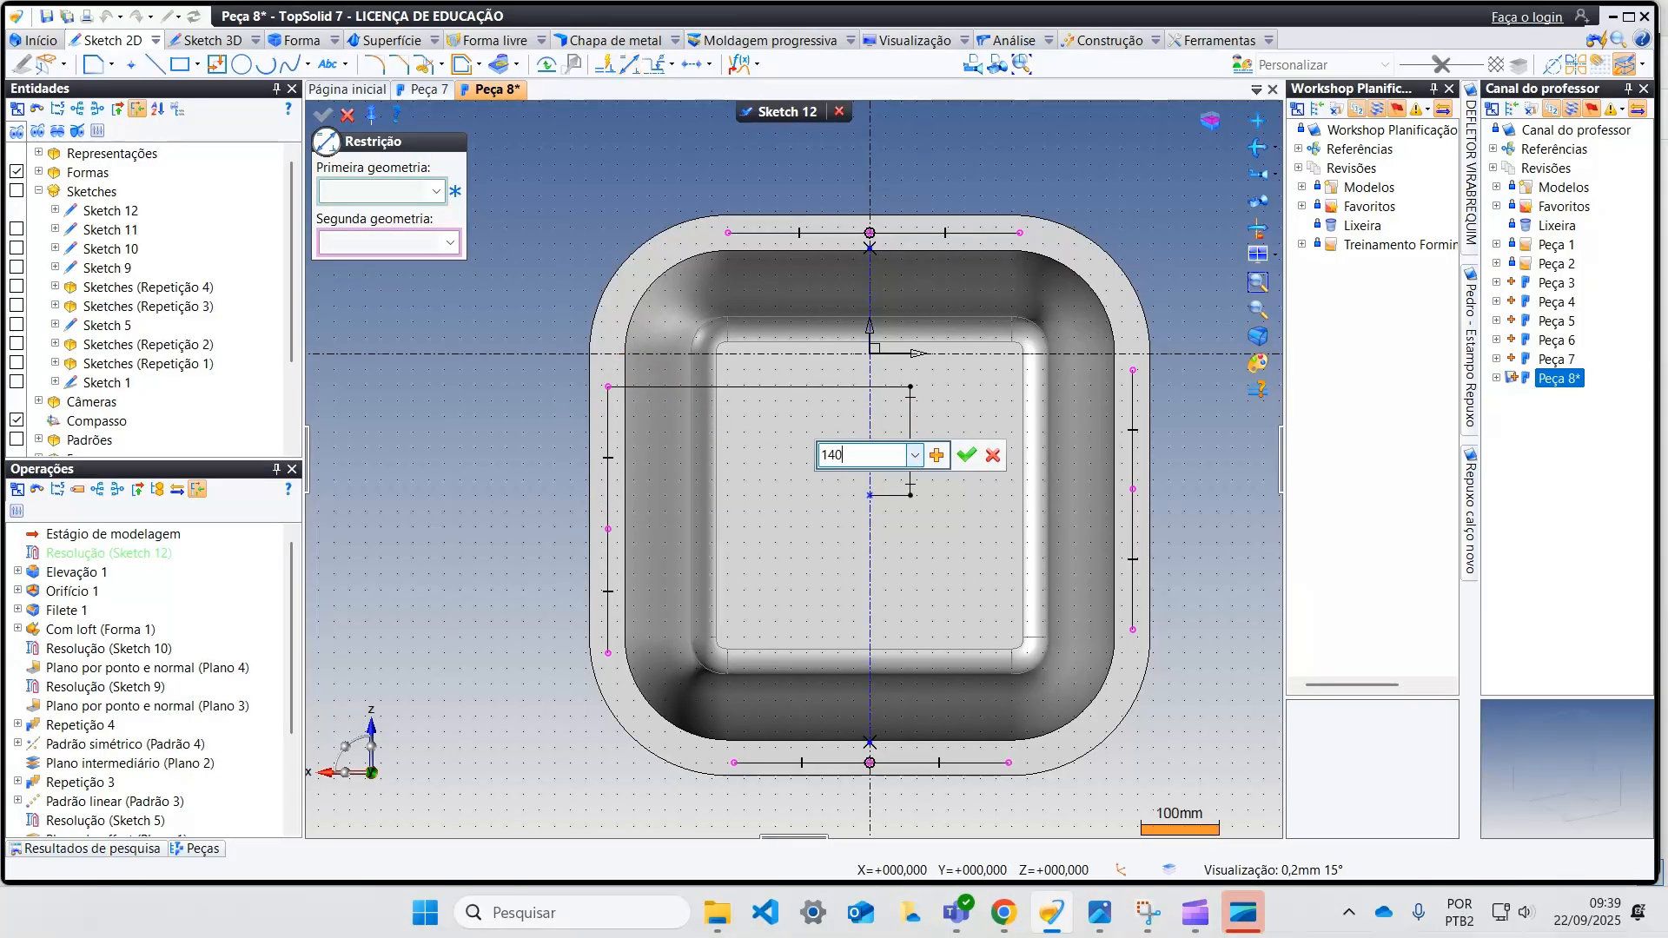
key("Return")
Step: Dimension the lower point on the flange's left side at 140 mm vertically from the centre point
left_click(871, 497)
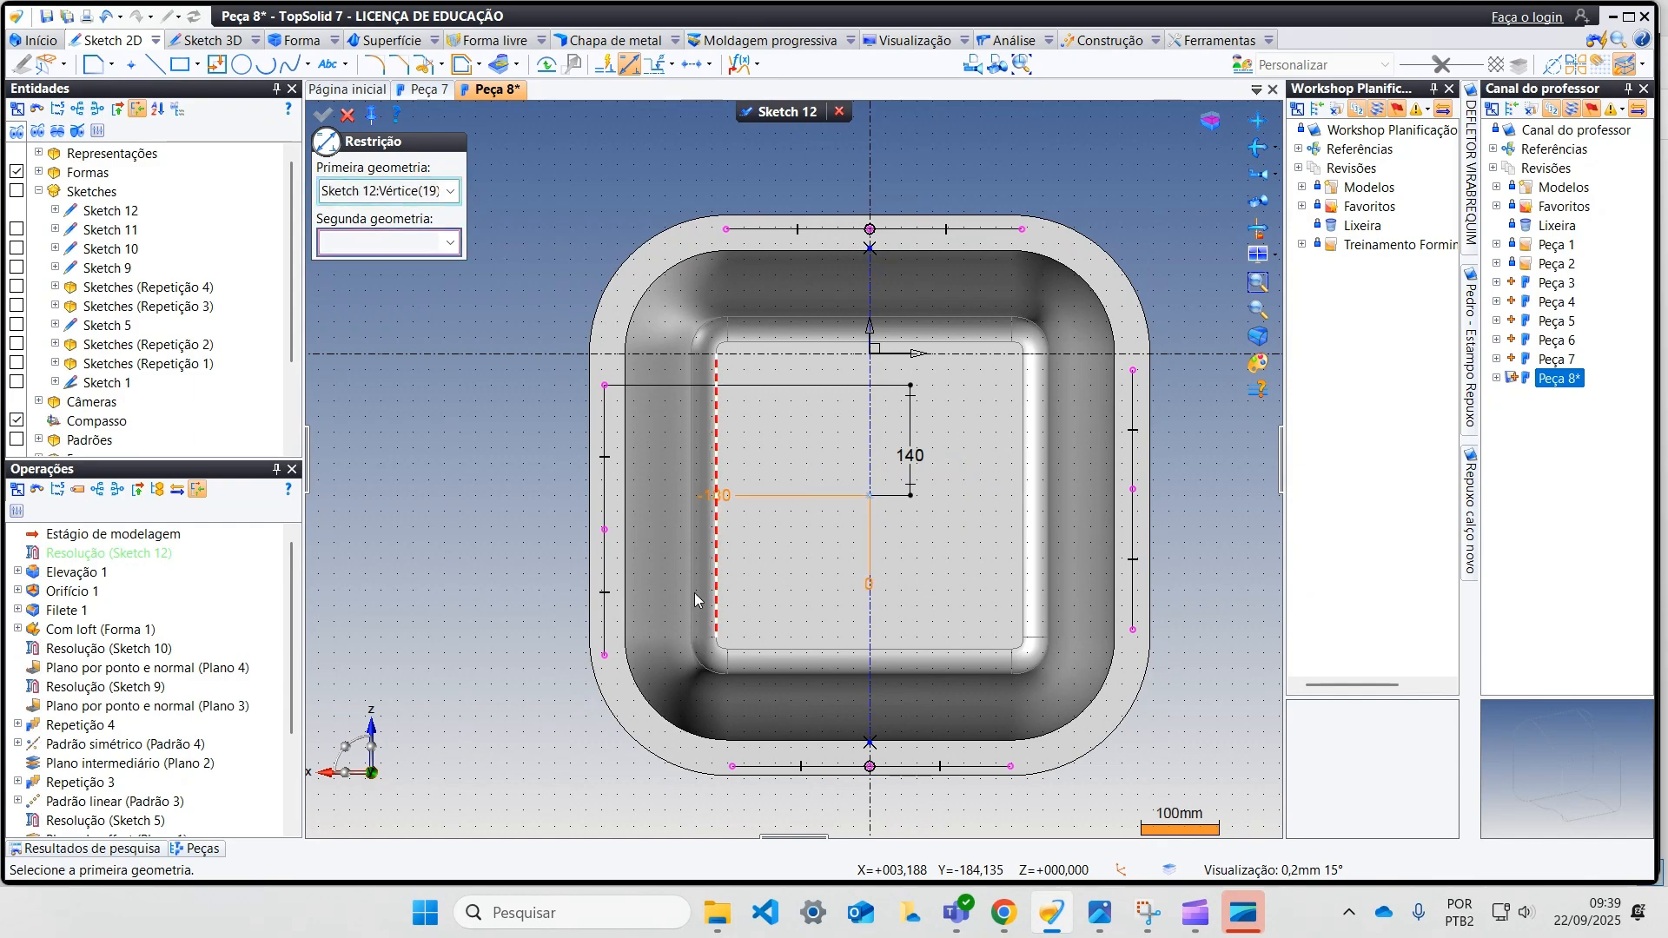
left_click(606, 656)
left_click(908, 578)
type("140")
key("Return")
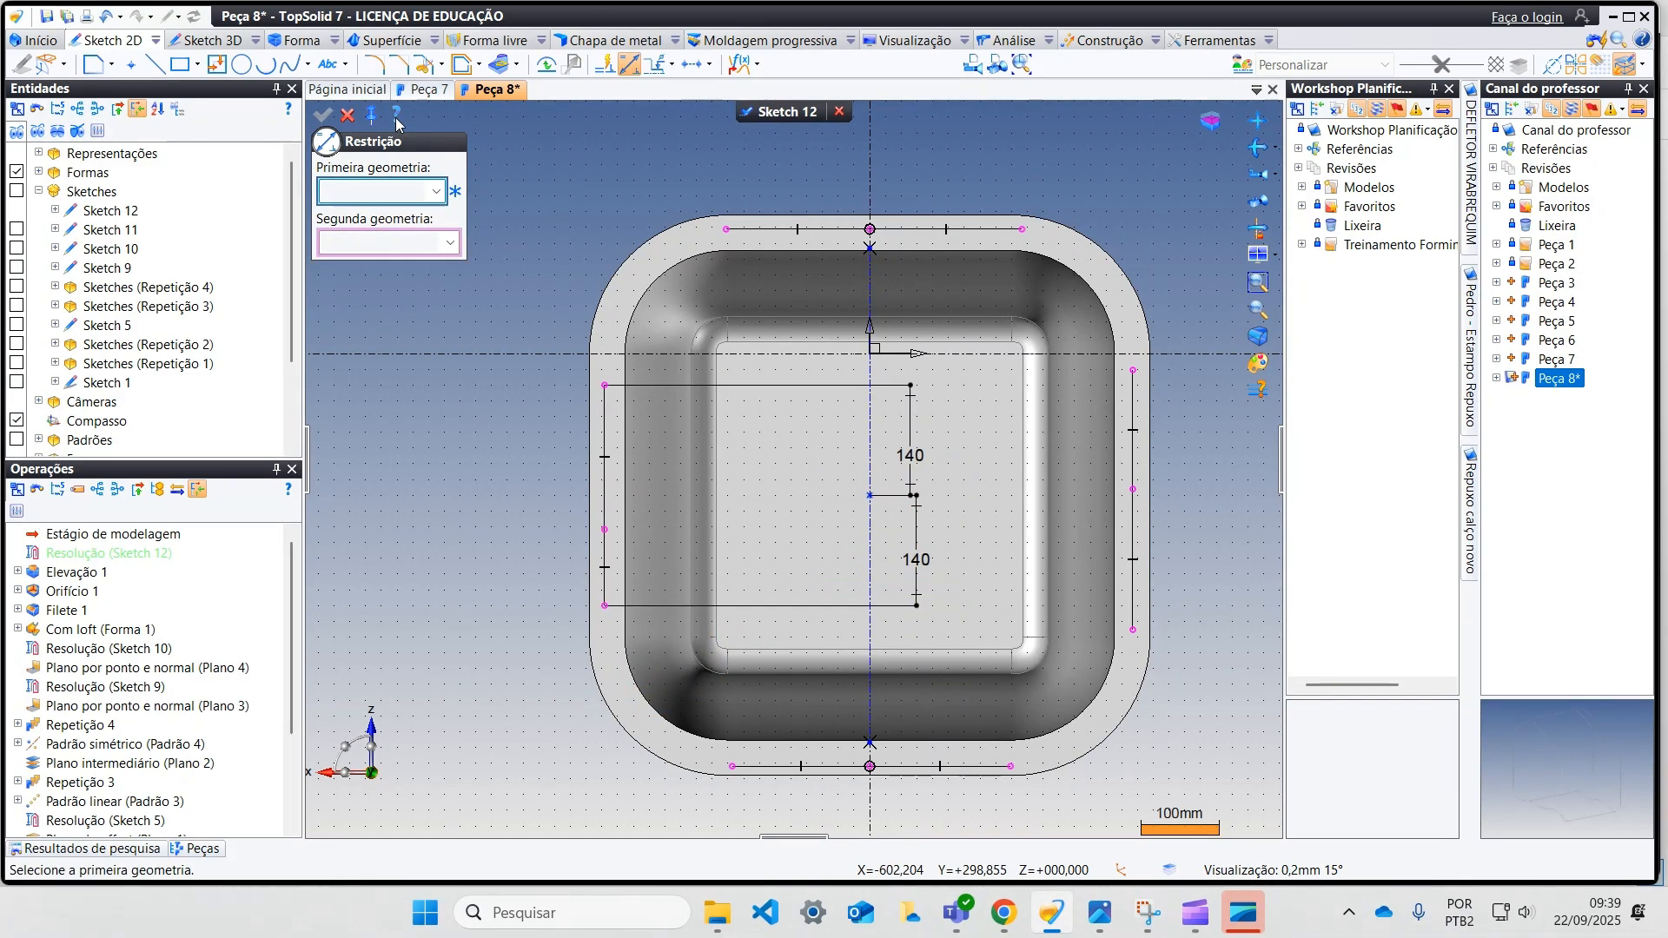
left_click(348, 114)
Step: Align the right side's upper and lower points horizontally with the left side's, and both sides' middle points with the centre point
left_click(688, 65)
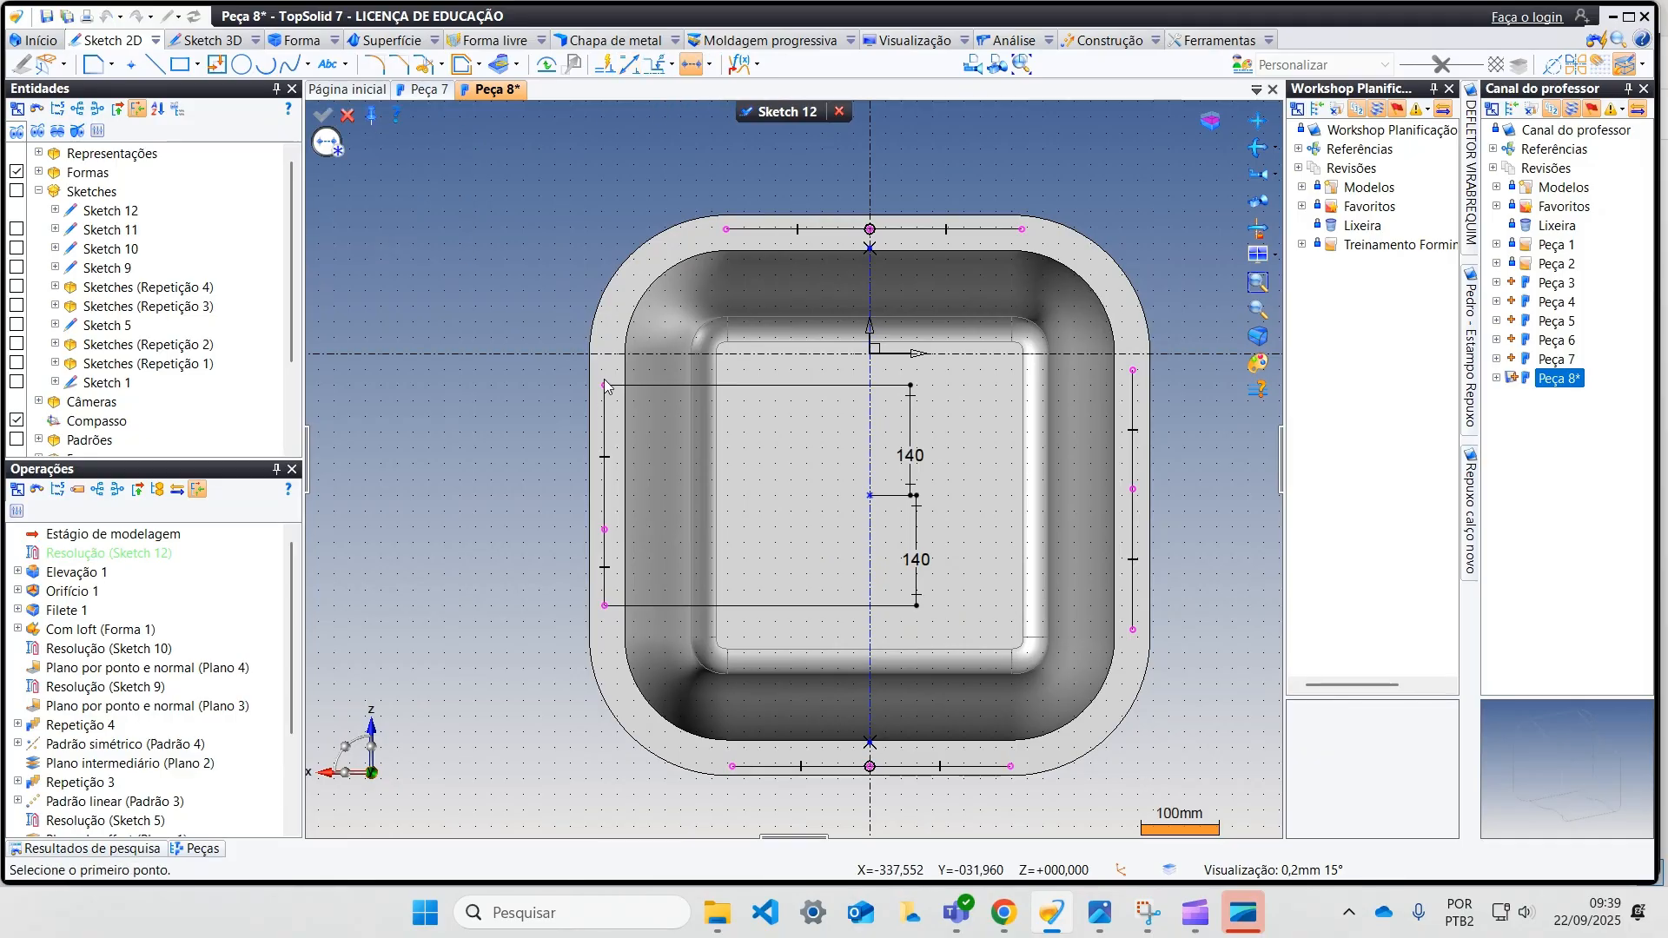
left_click(1134, 372)
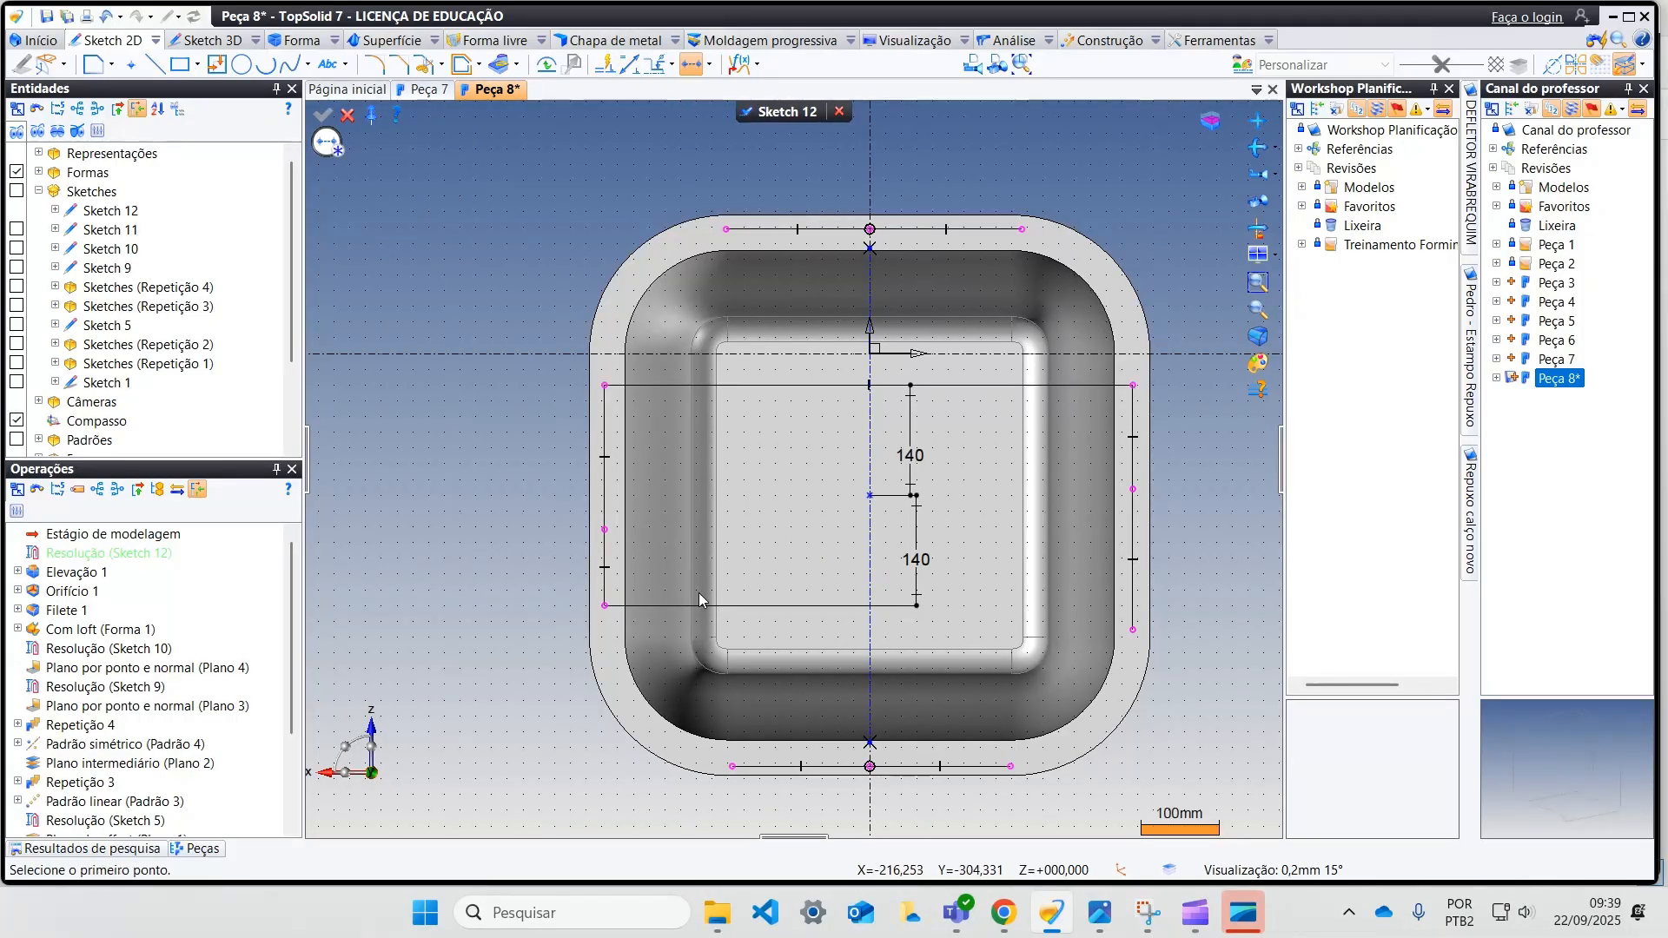
left_click(605, 606)
left_click(1132, 630)
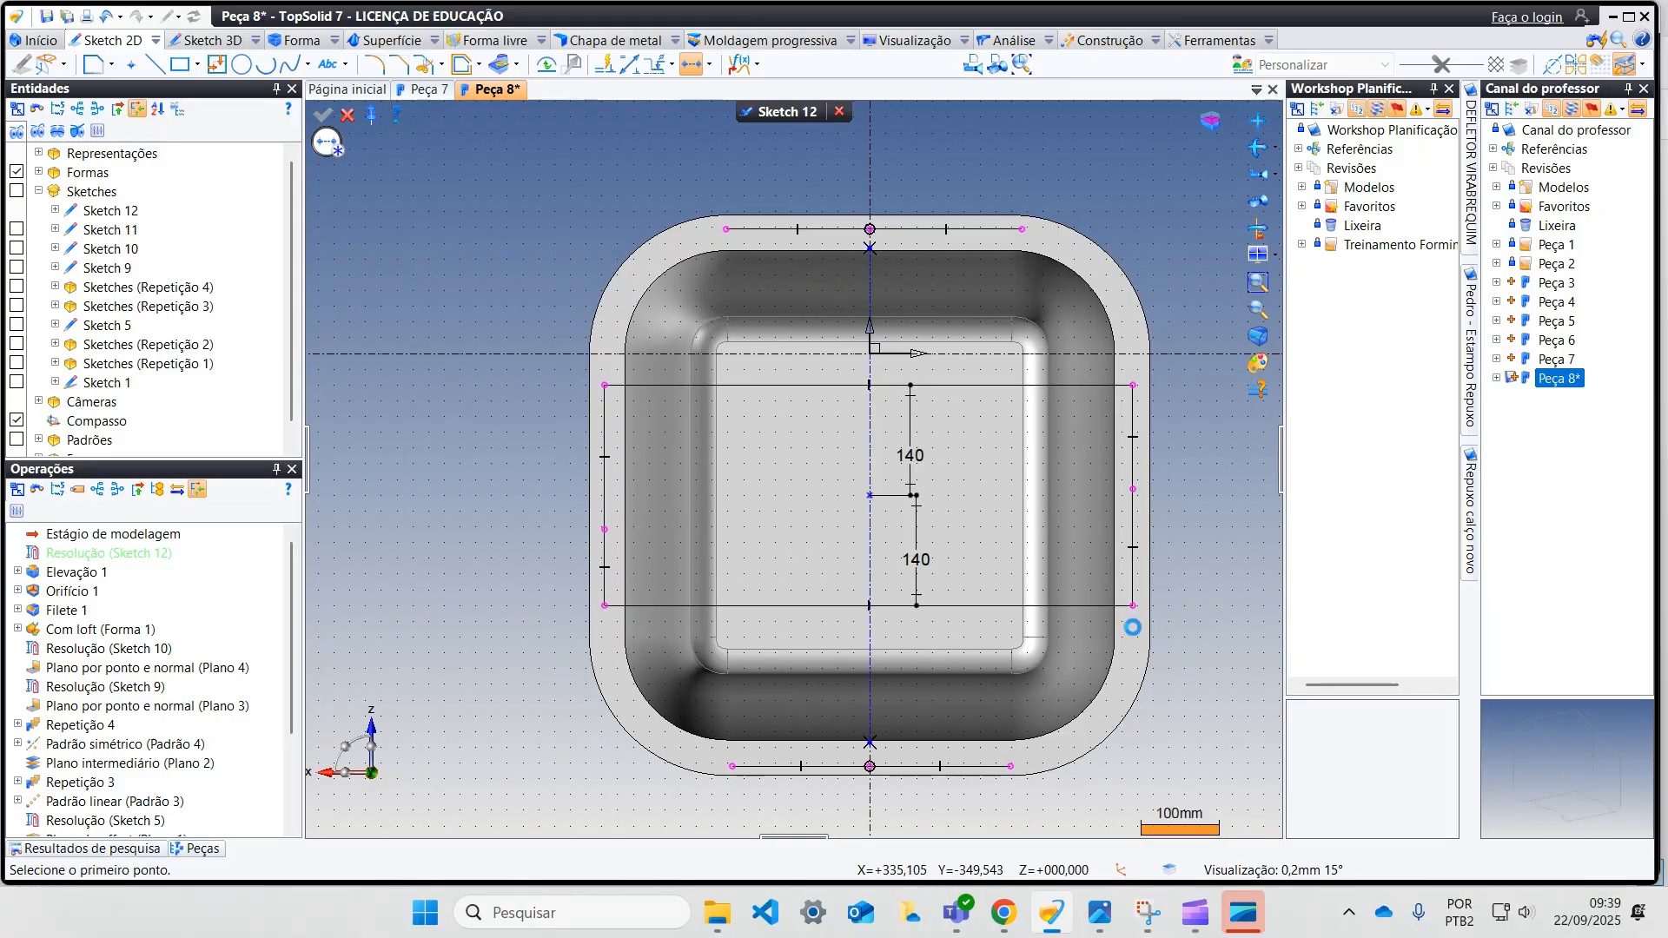
left_click(1133, 491)
left_click(870, 496)
left_click(608, 532)
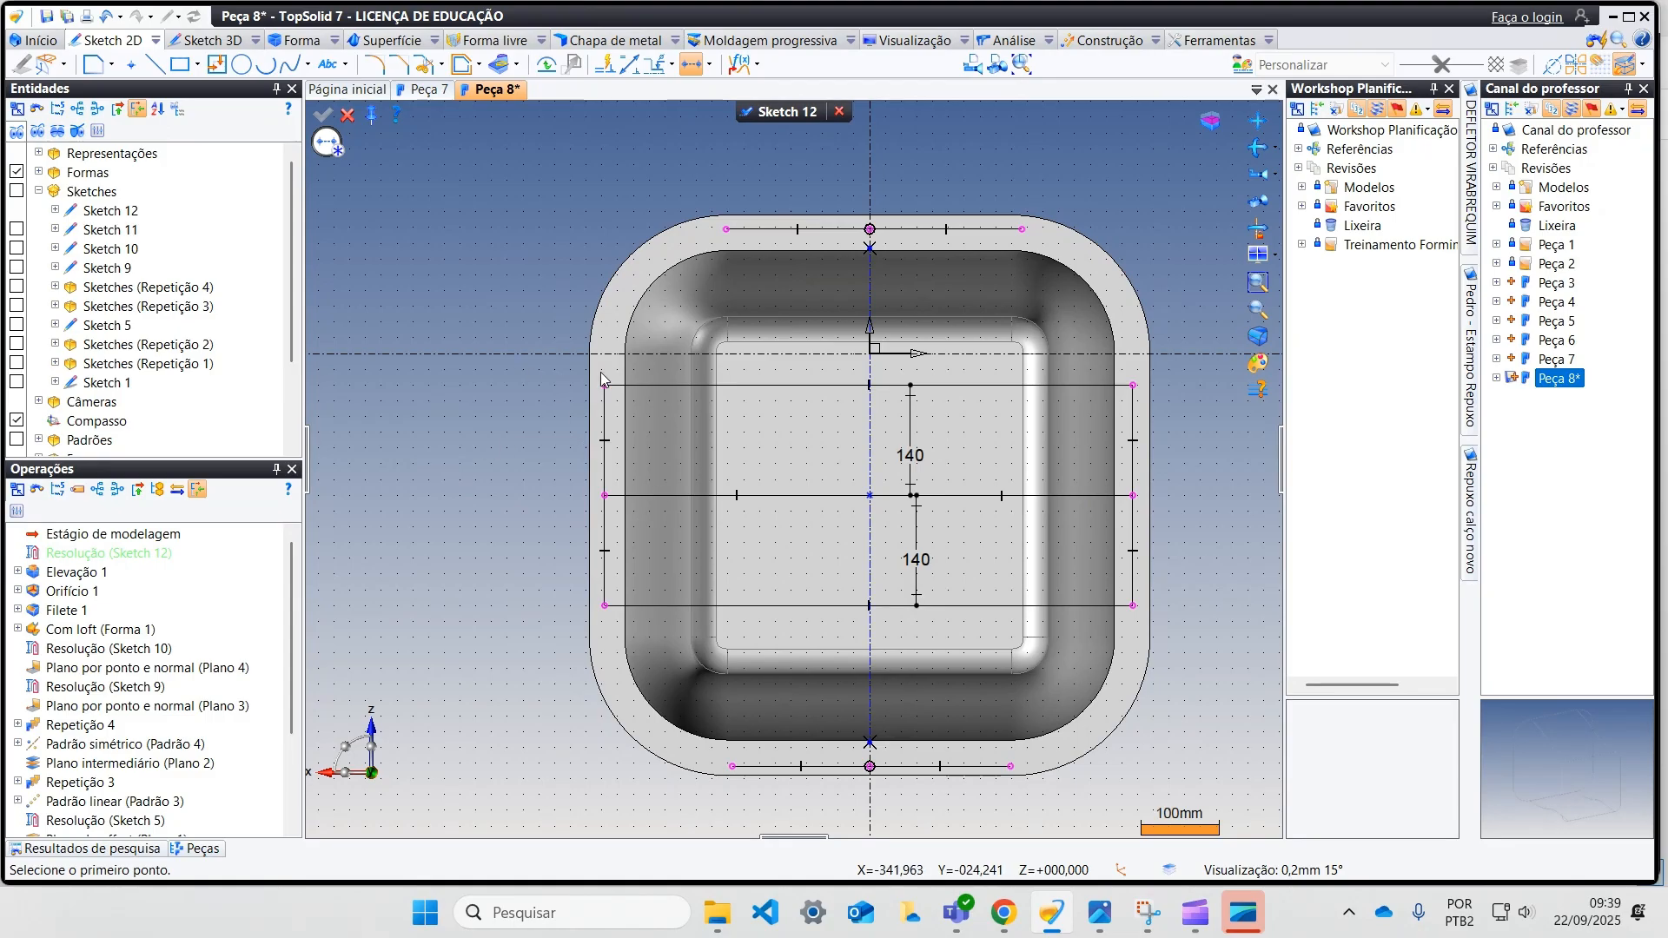
Step: Dimension the left column of flange points at 330 mm from the vertical centre line
left_click(625, 66)
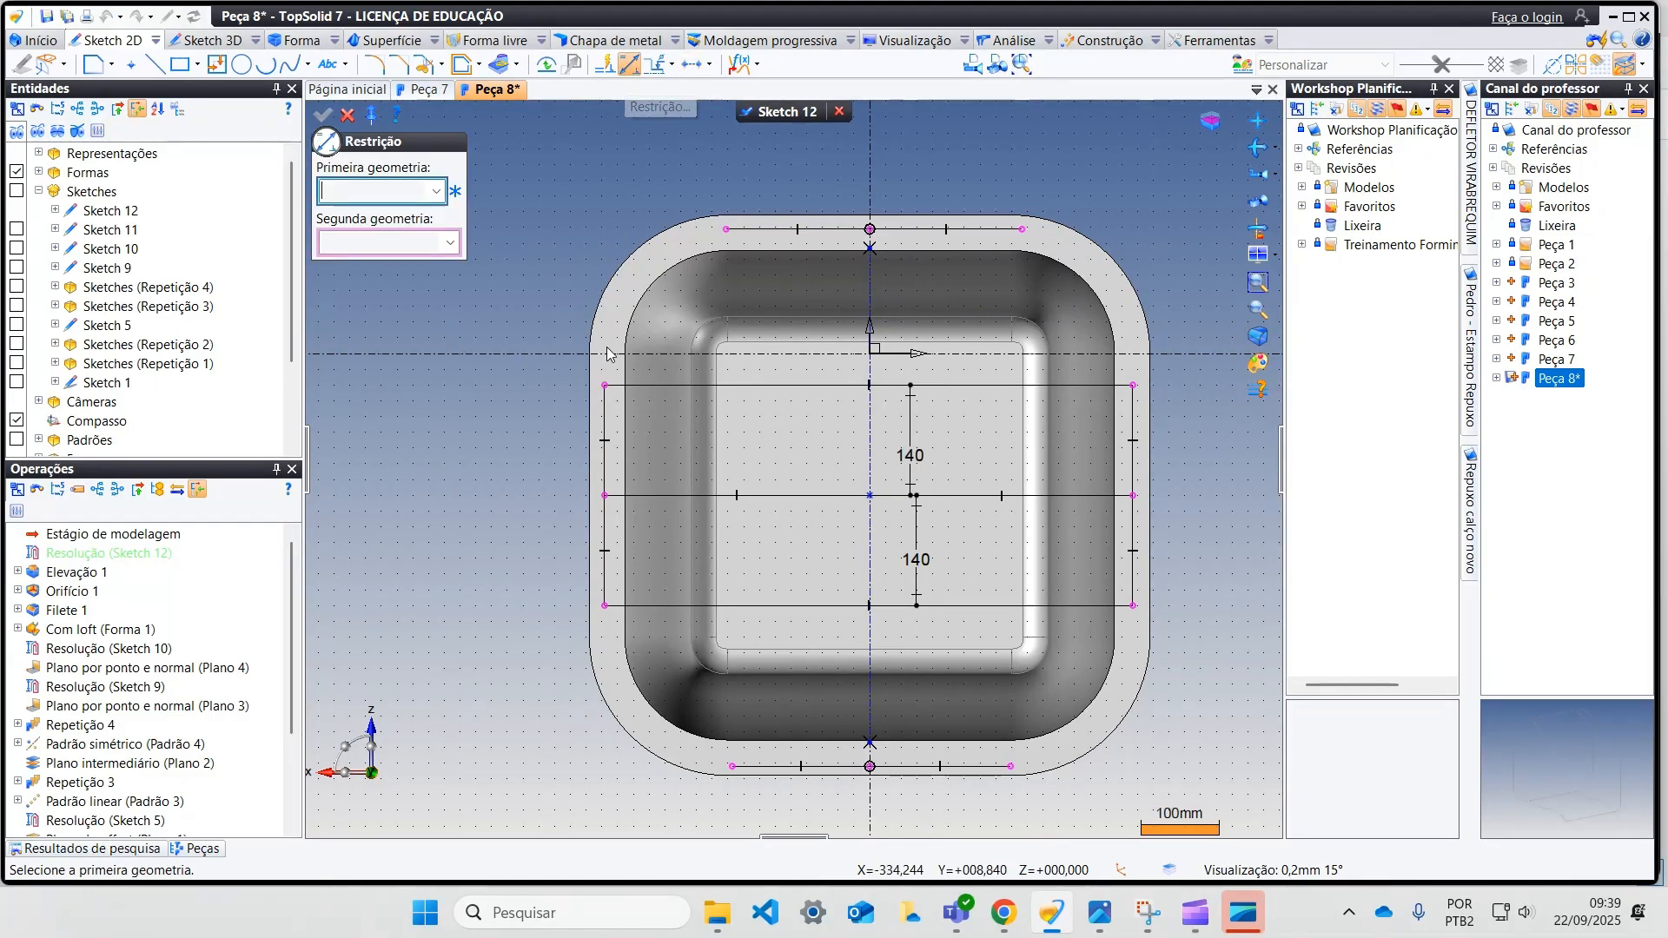
left_click(870, 386)
left_click(873, 418)
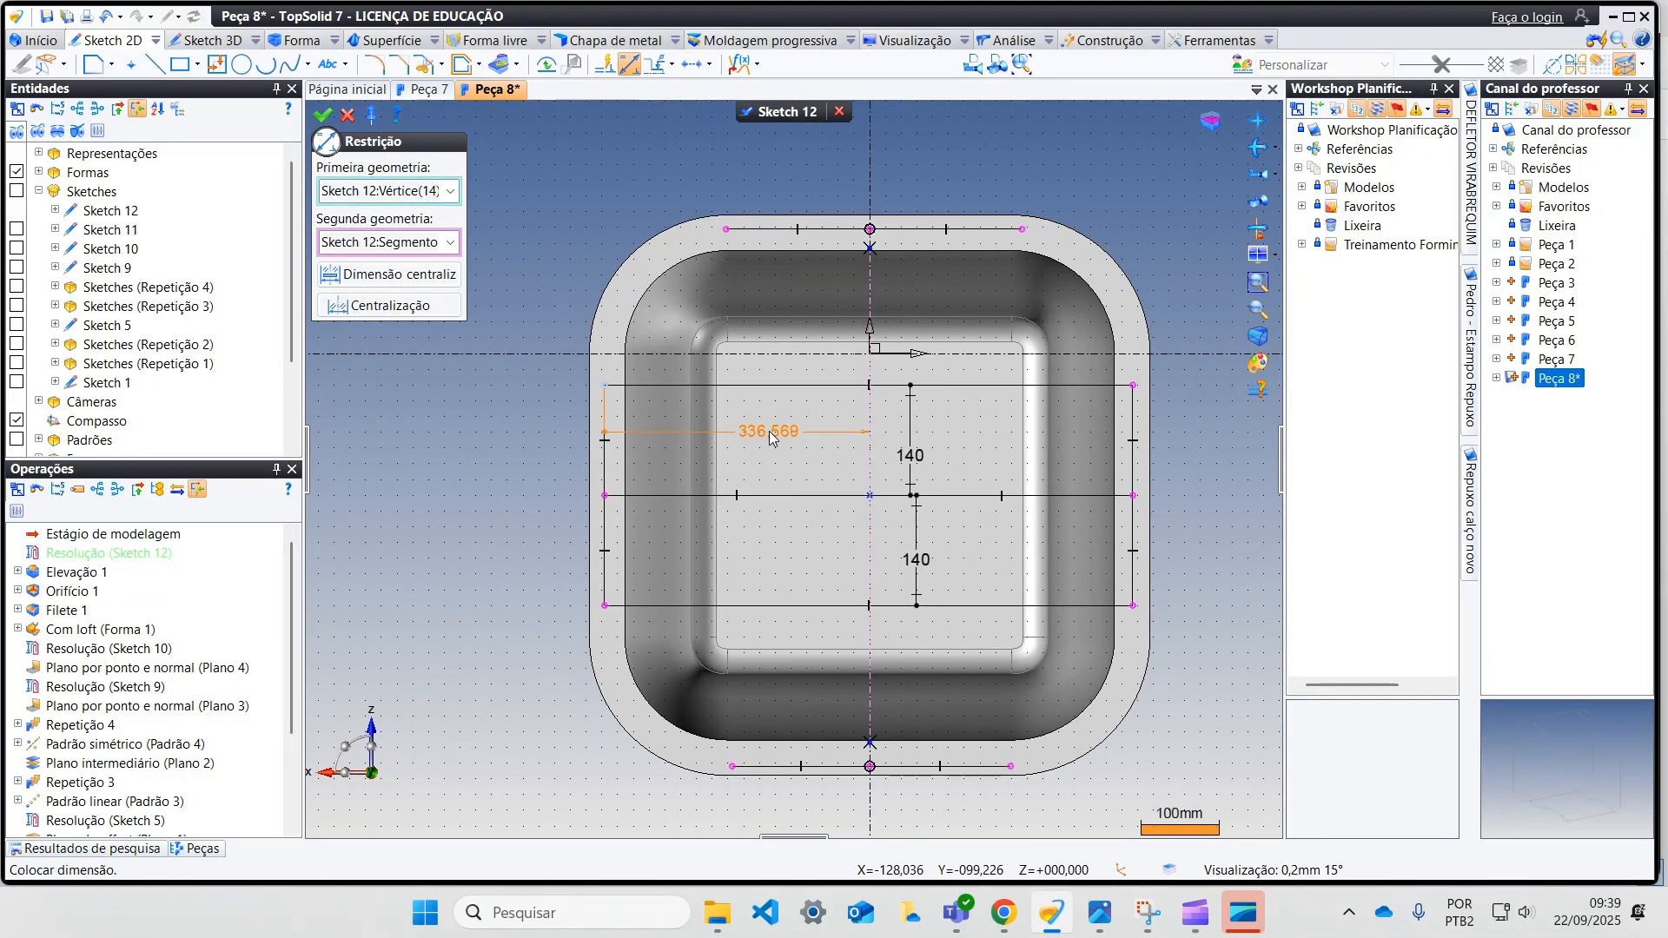
left_click(768, 429)
type("330")
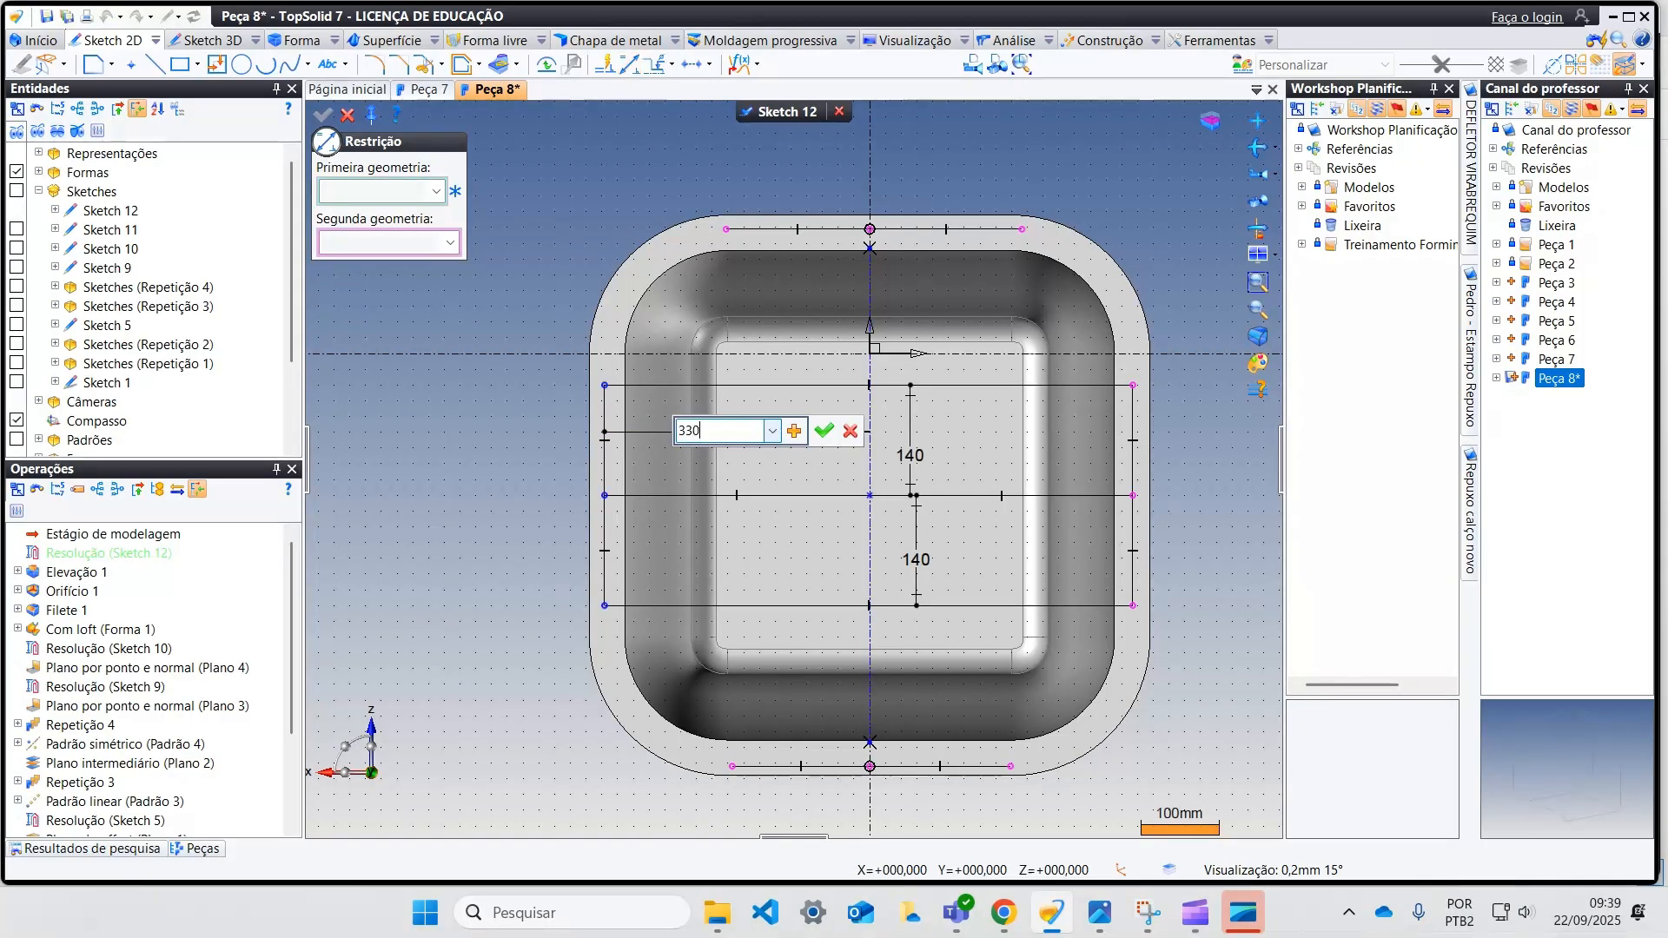
key("Return")
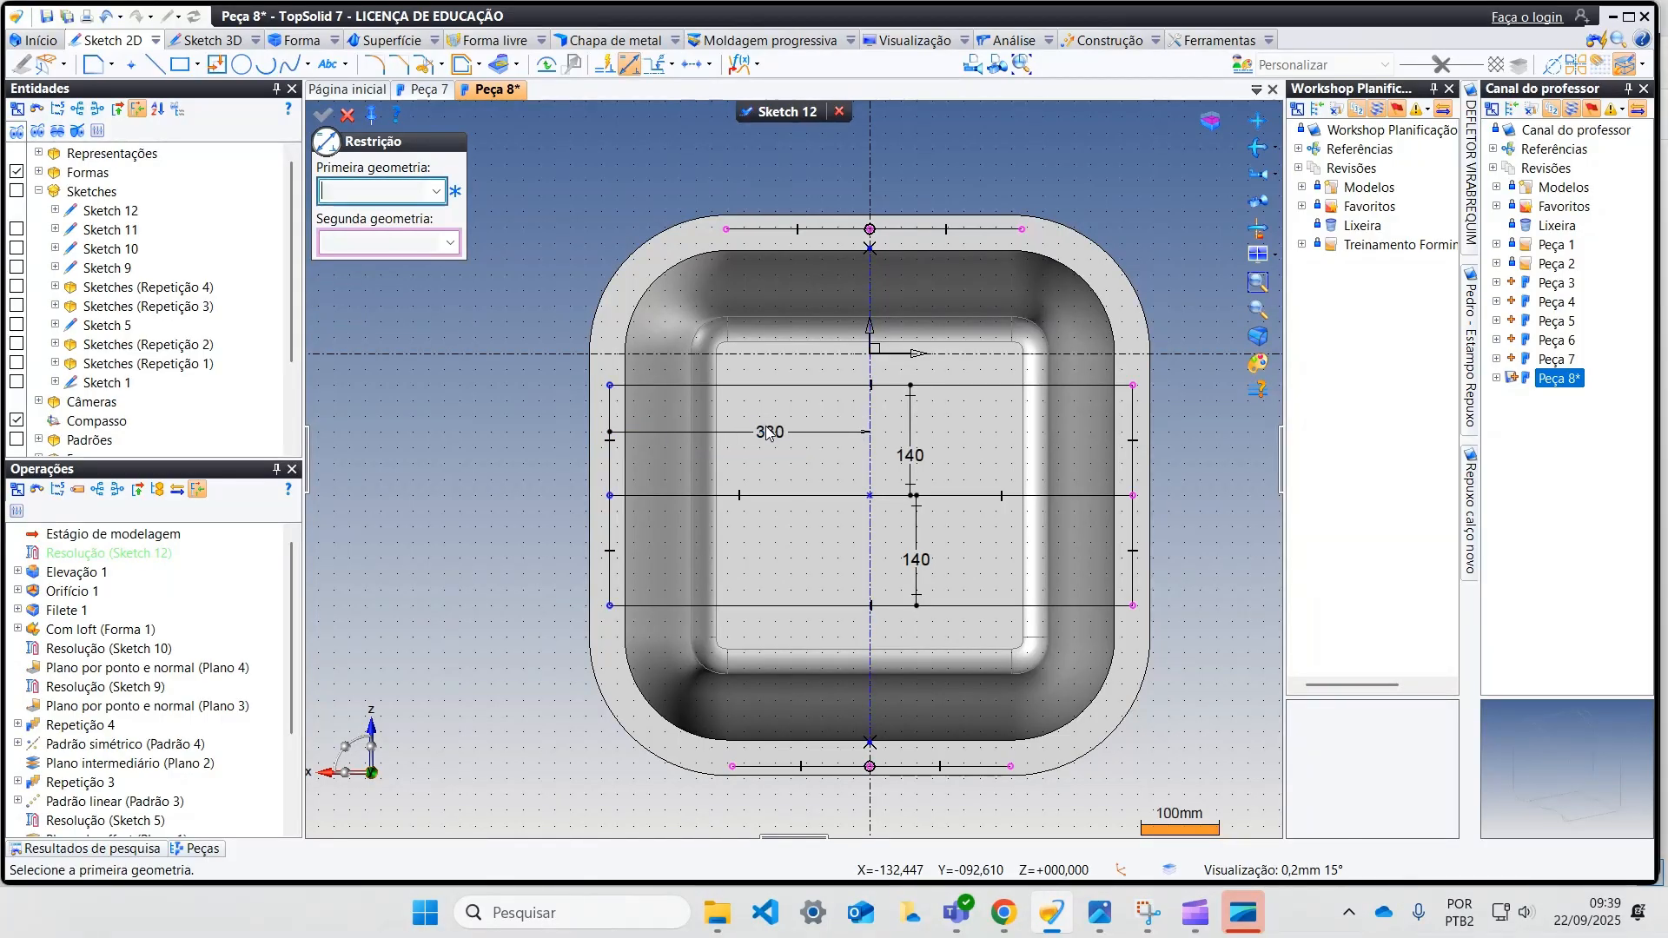
Step: Dimension the right column of flange points at 330 mm from the vertical centre line
left_click(1133, 495)
left_click(870, 482)
left_click(986, 437)
type("330")
key("Return")
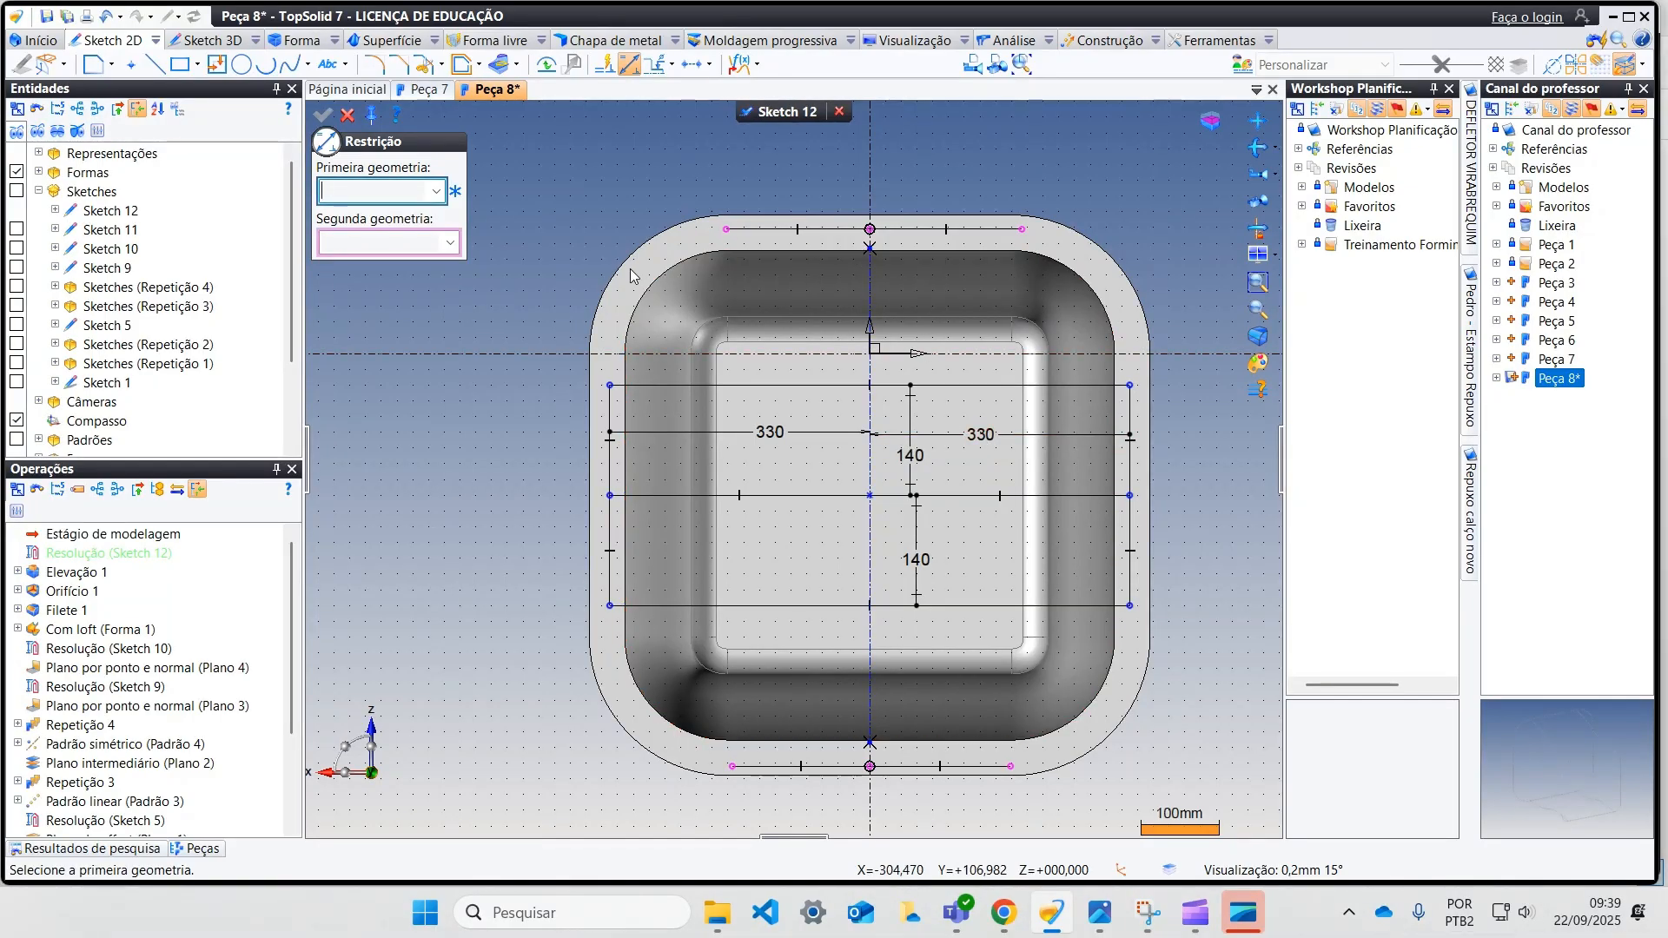
Step: Dimension the middle point of the flange's upper side at 330 mm from the centre point
left_click(871, 496)
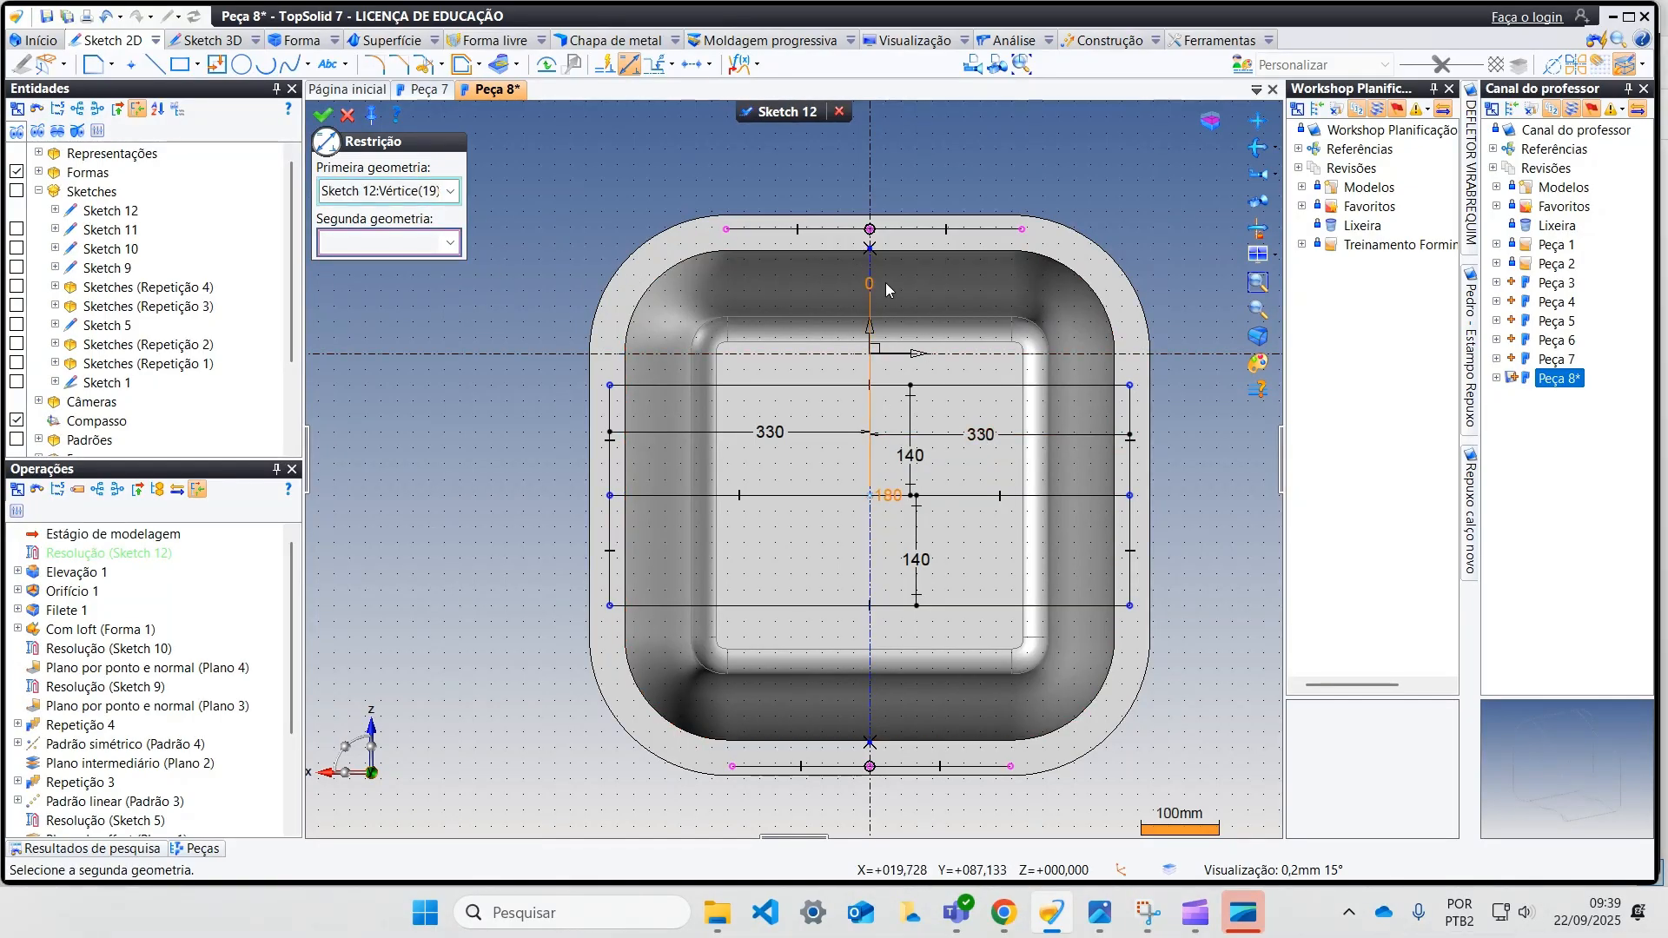
left_click(870, 230)
left_click(801, 372)
type("330")
key("Return")
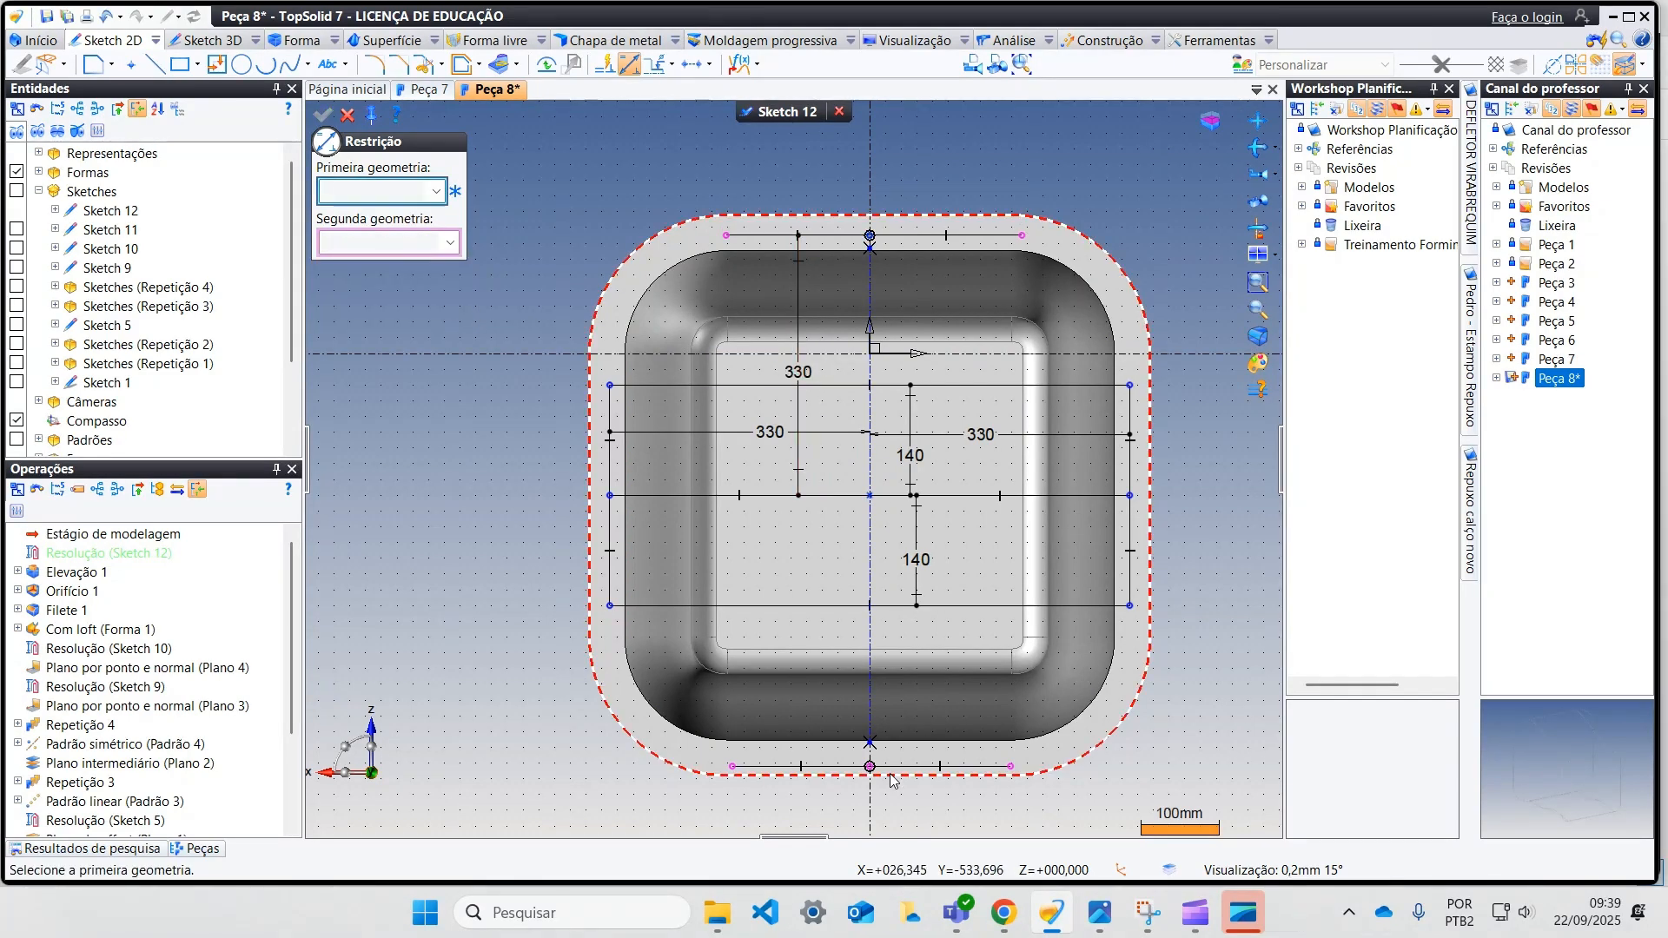
Step: Dimension the middle point of the flange's lower side at 330 mm from the centre point
left_click(870, 766)
left_click(870, 496)
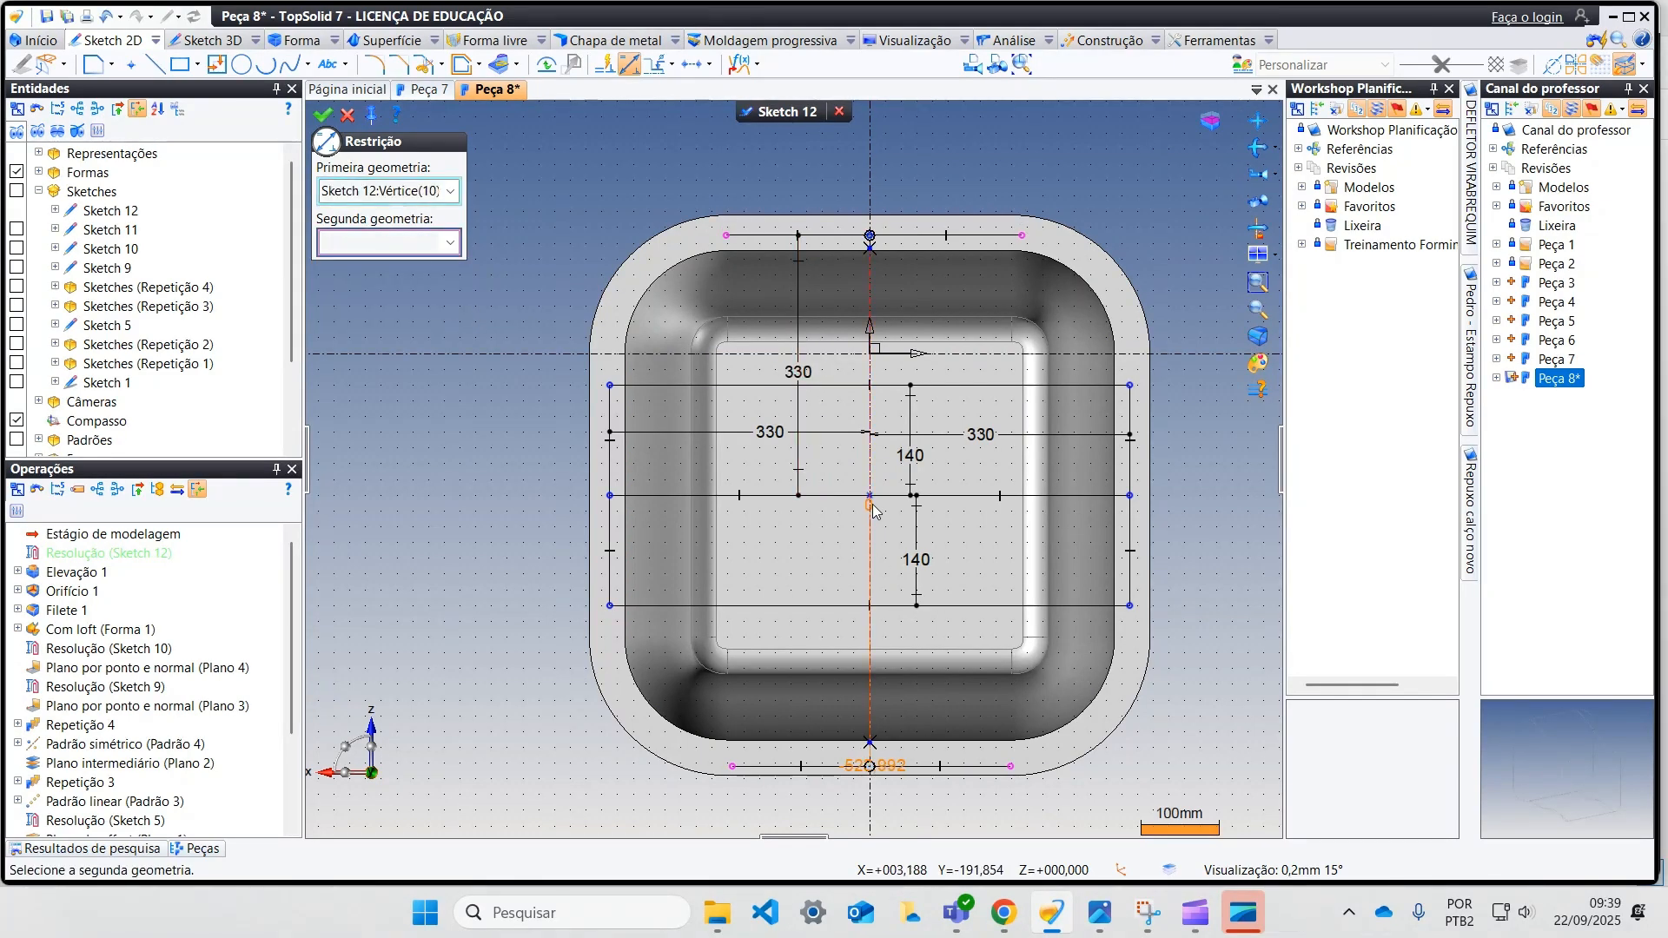
left_click(787, 530)
type("330")
key("Return")
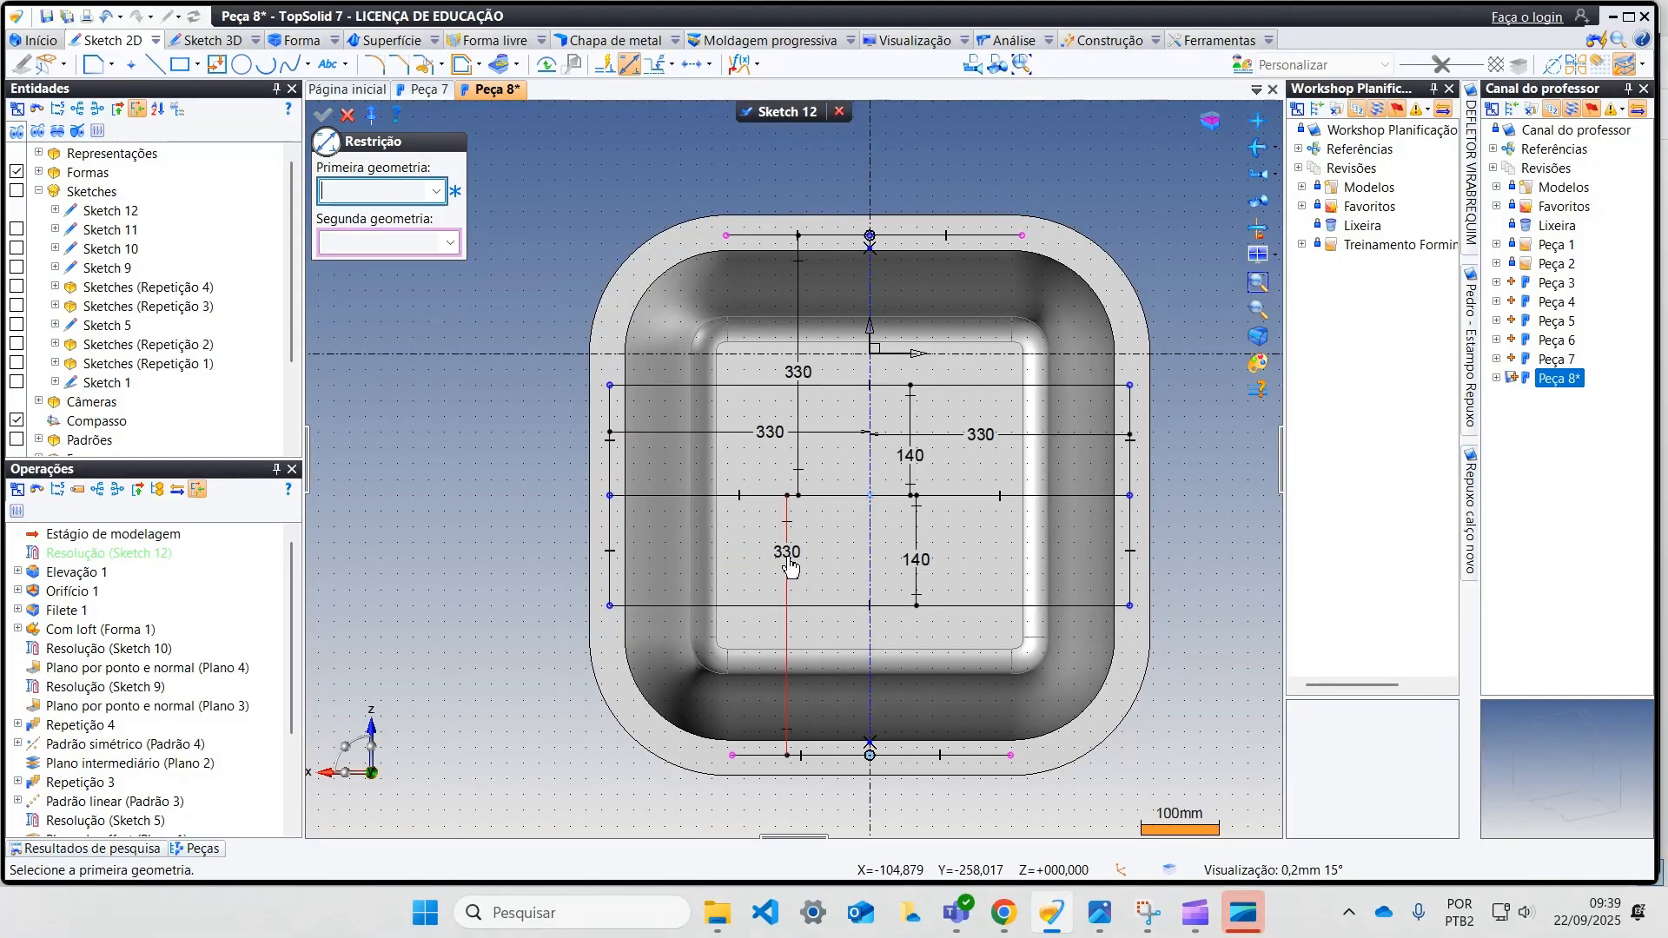
left_click(351, 118)
Step: Dimension the upper side's left point at 140 mm horizontally from its middle point
left_click(635, 64)
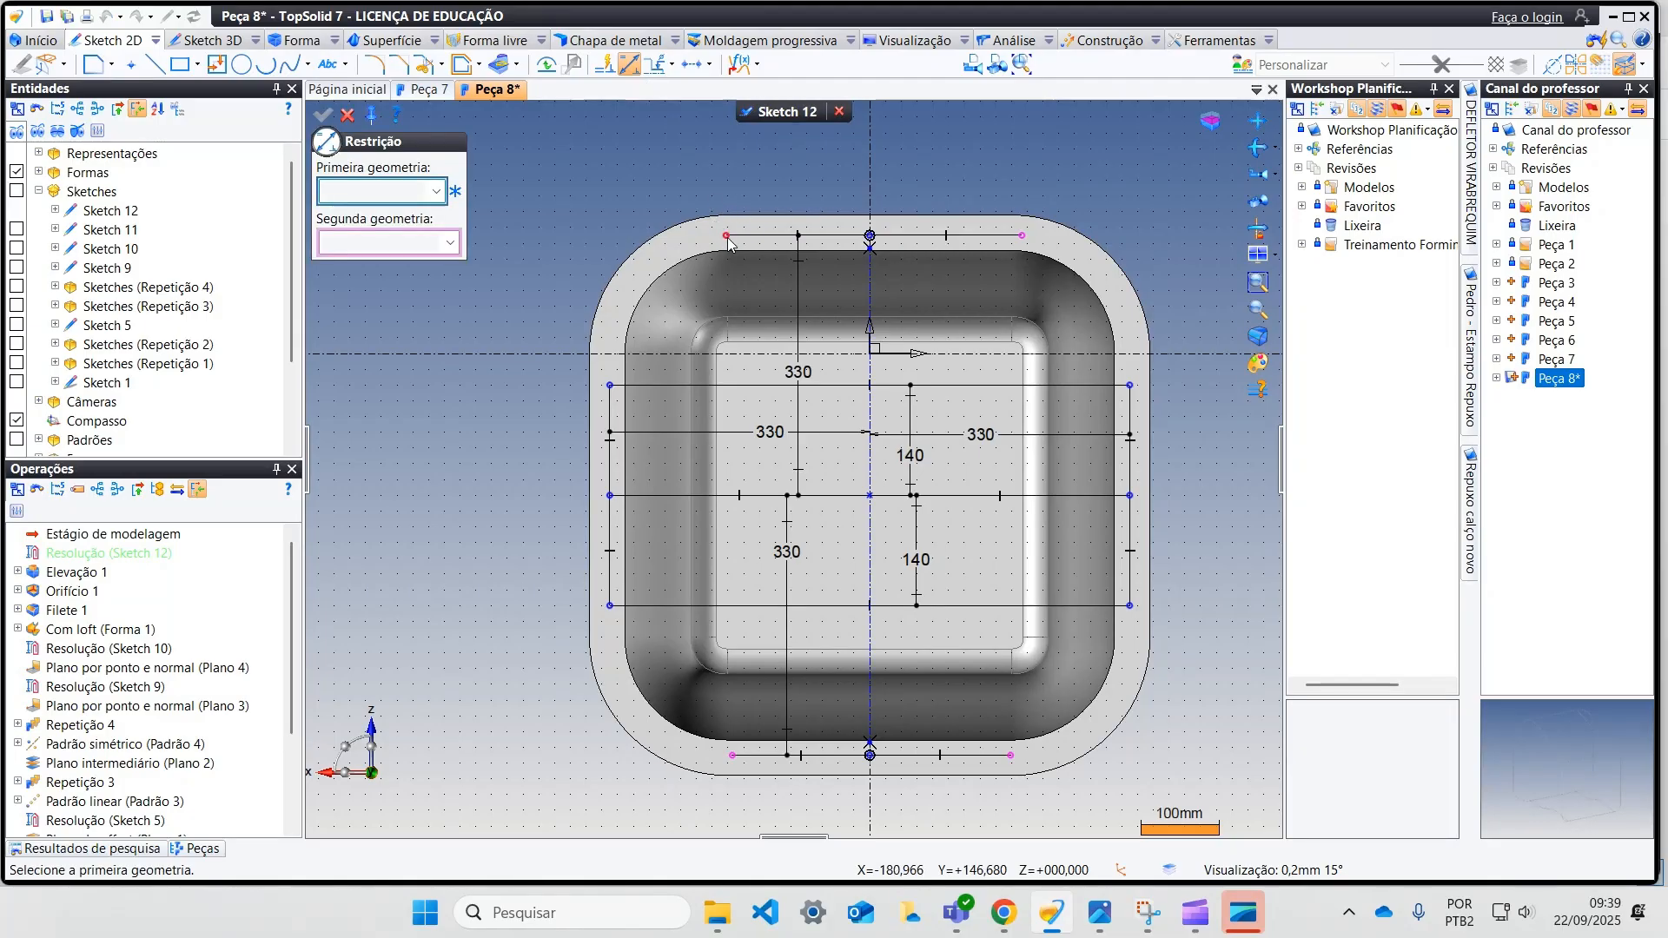
left_click(726, 236)
left_click(870, 235)
left_click(812, 290)
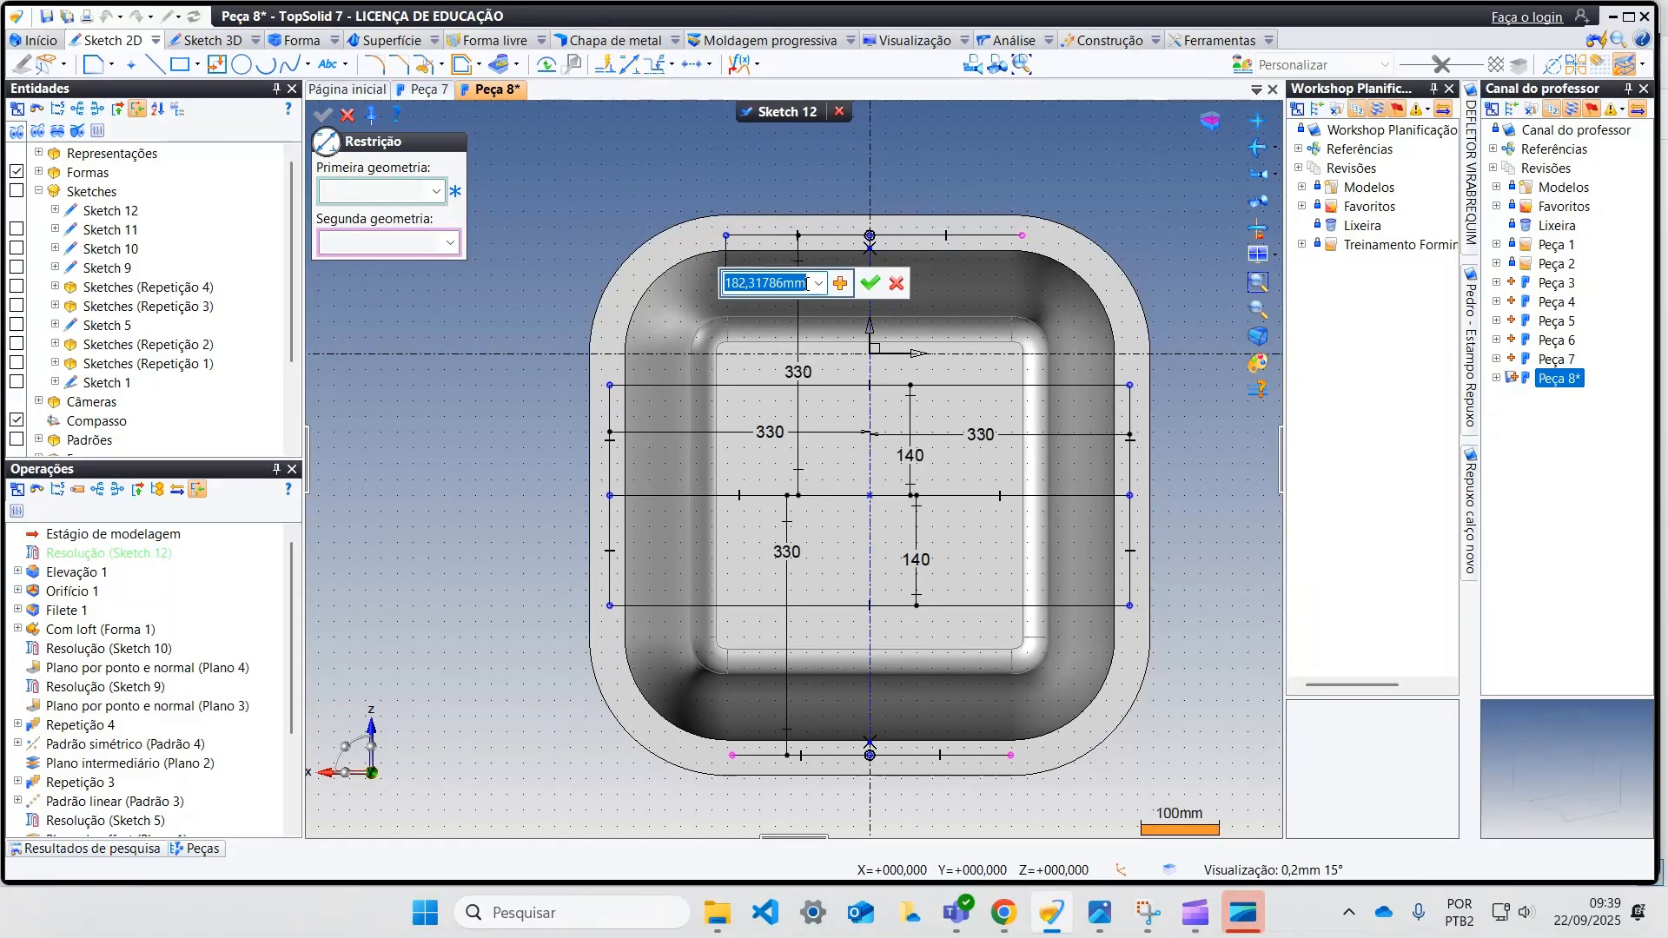
type("140")
key("Return")
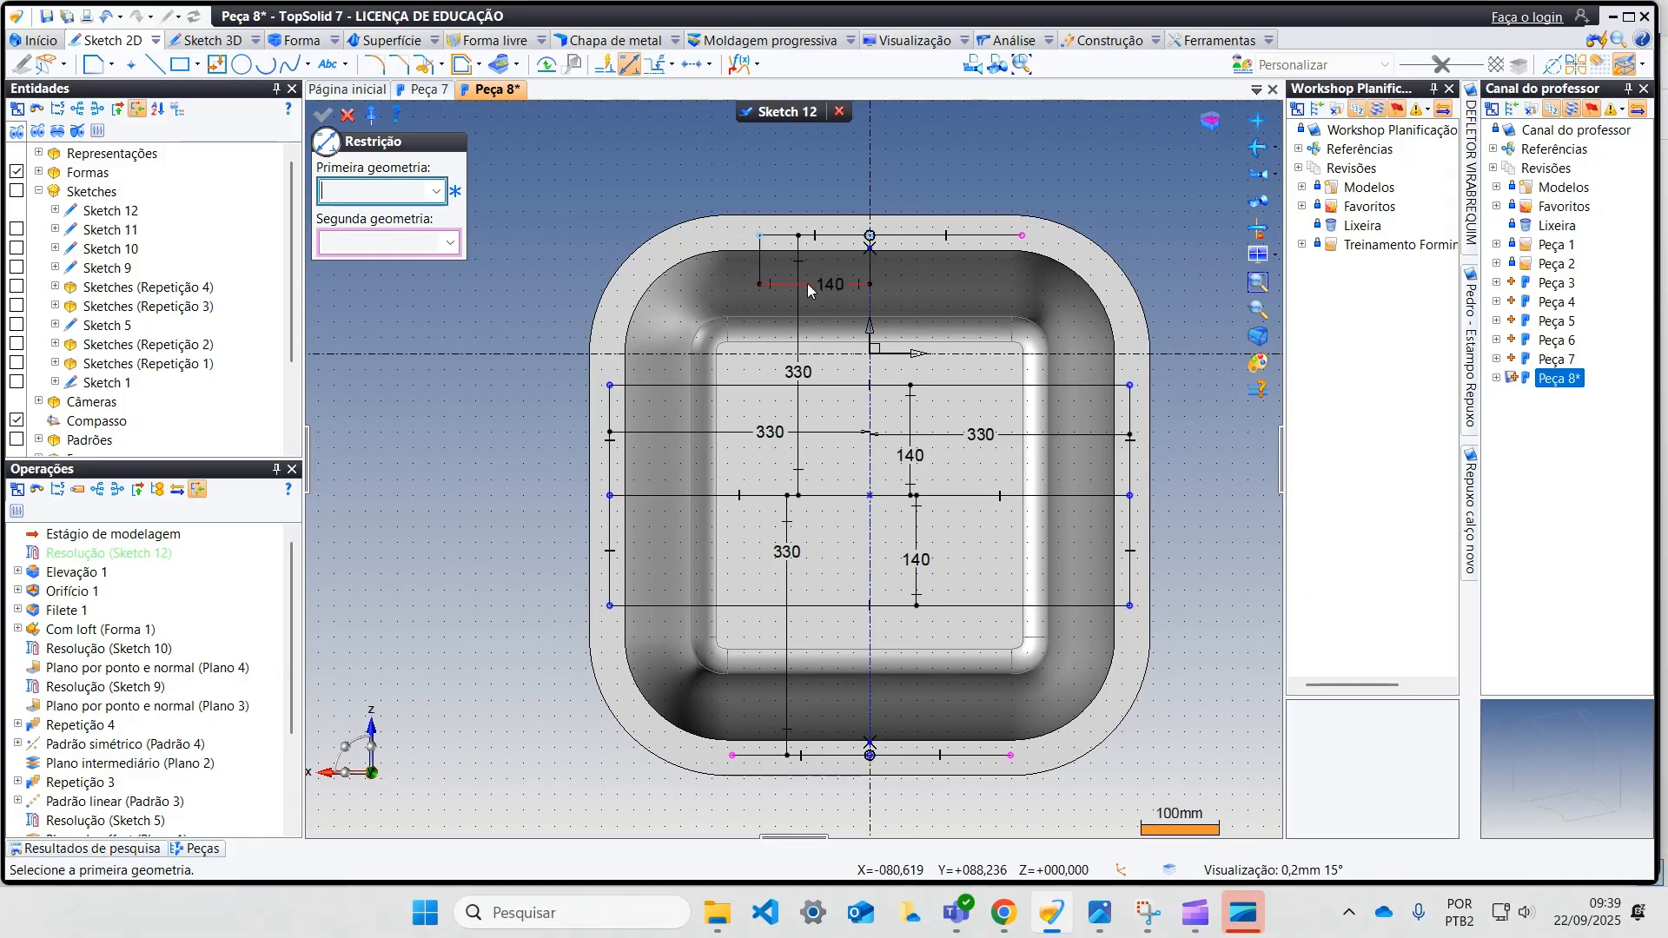
Step: Dimension the upper side's right point at 140 mm horizontally from its middle point
left_click(1022, 235)
left_click(871, 235)
left_click(921, 287)
type("140")
key("Return")
left_click(348, 114)
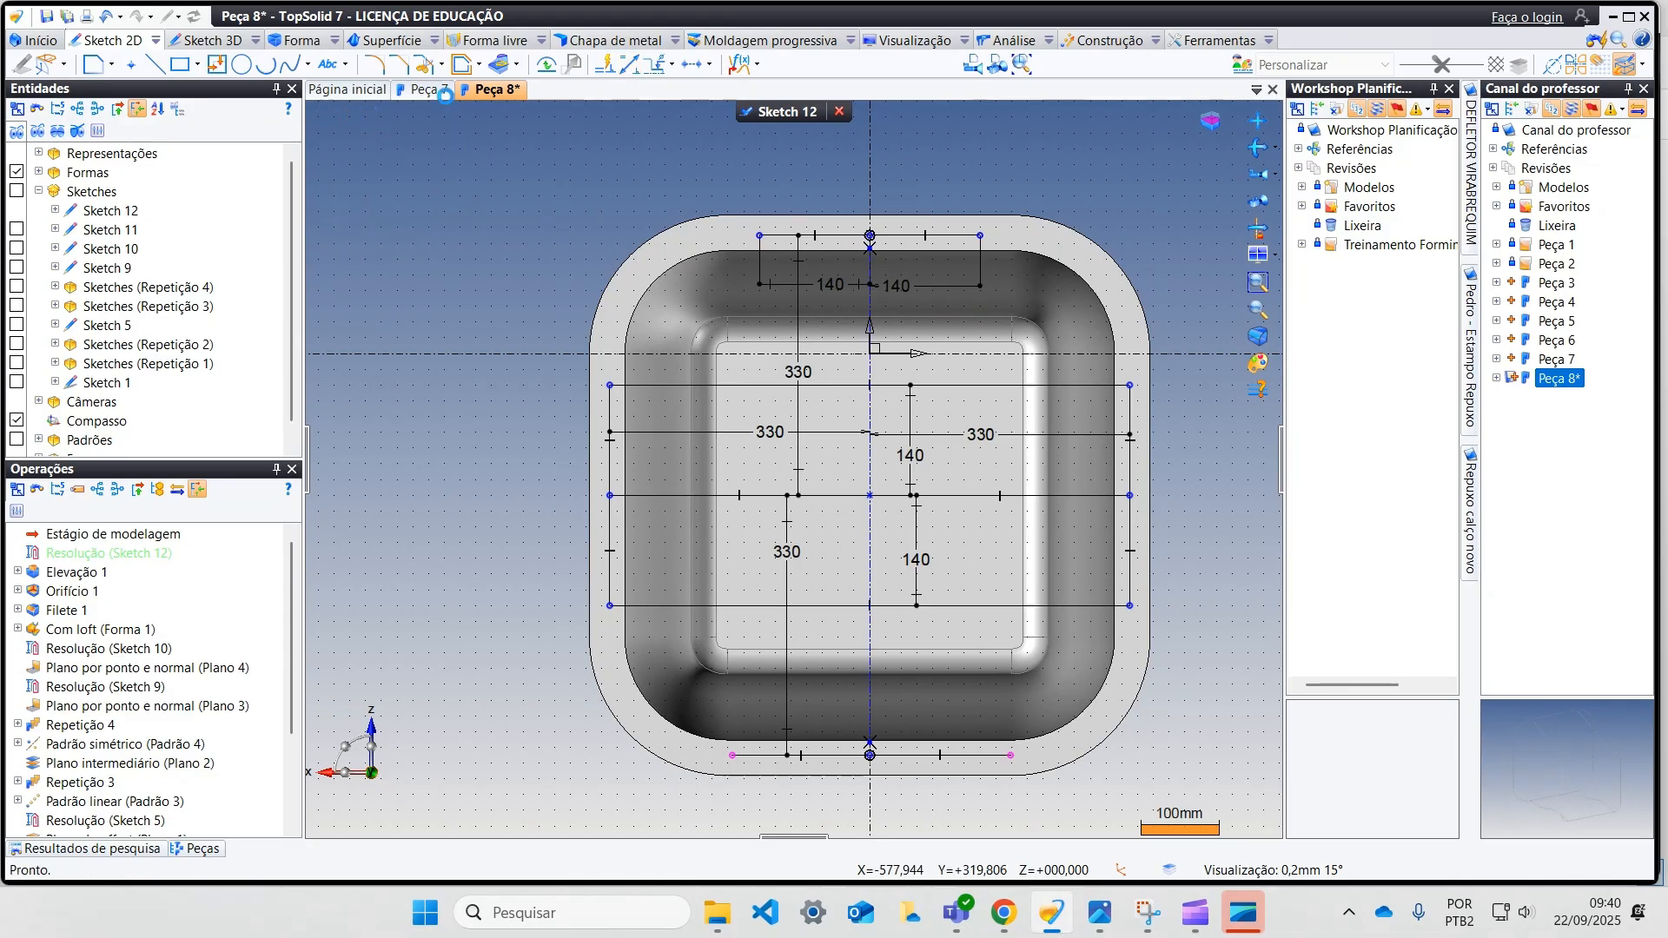
Step: Align the lower side's two end points vertically with the upper side's end points and finish the sketch
left_click(691, 64)
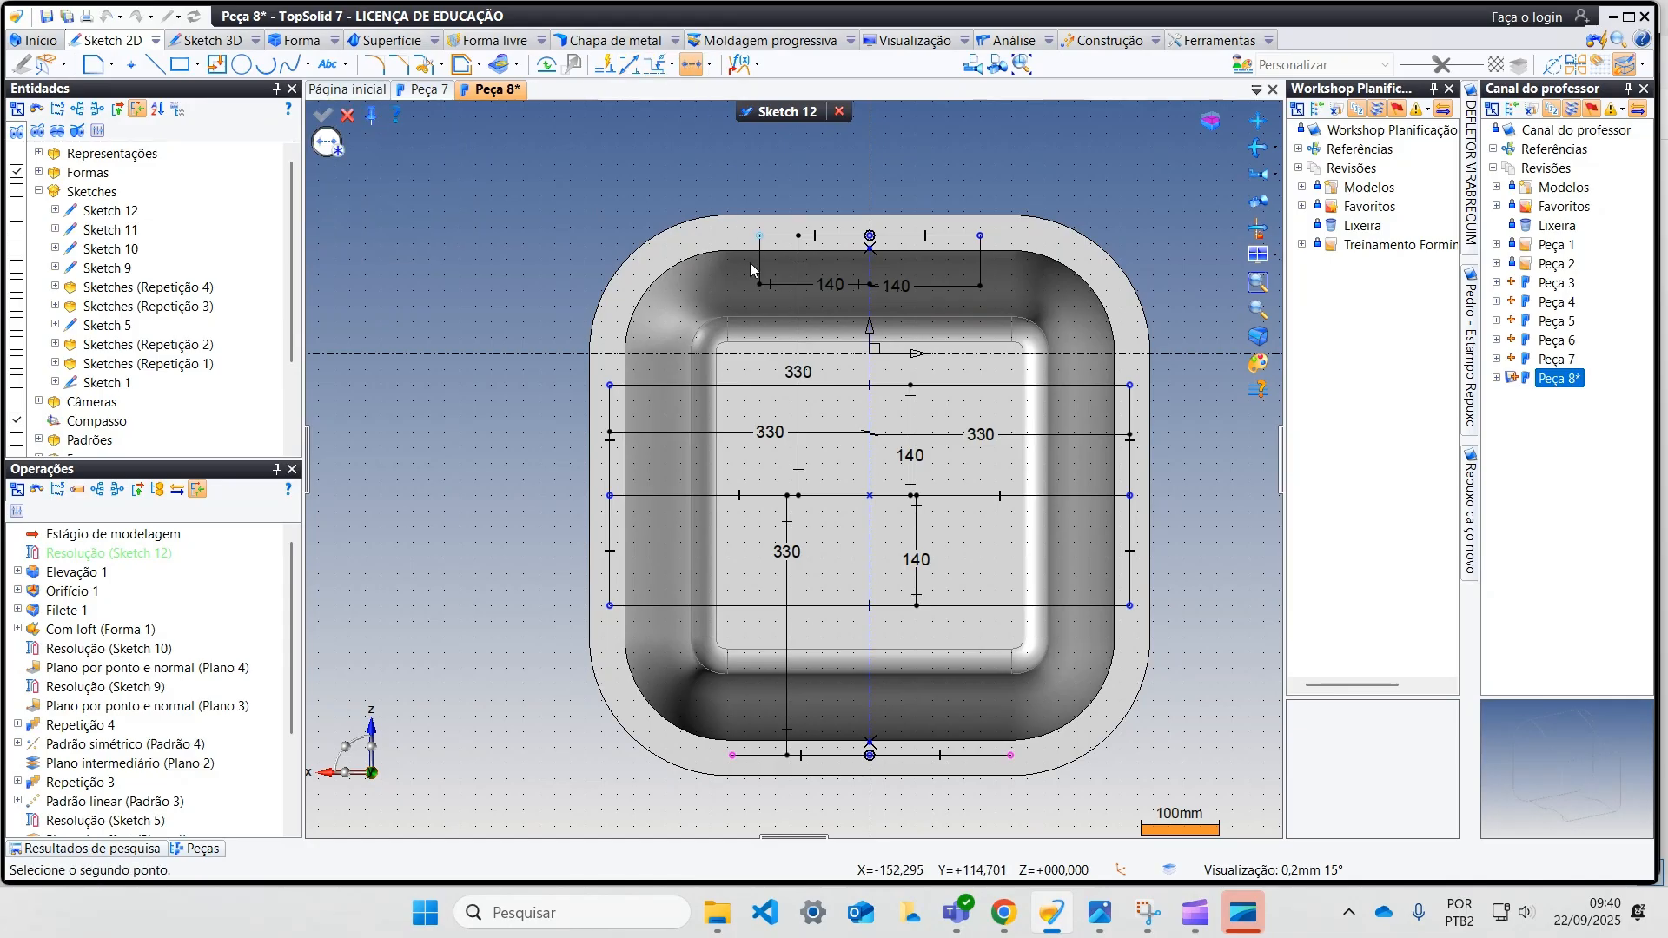
left_click(732, 755)
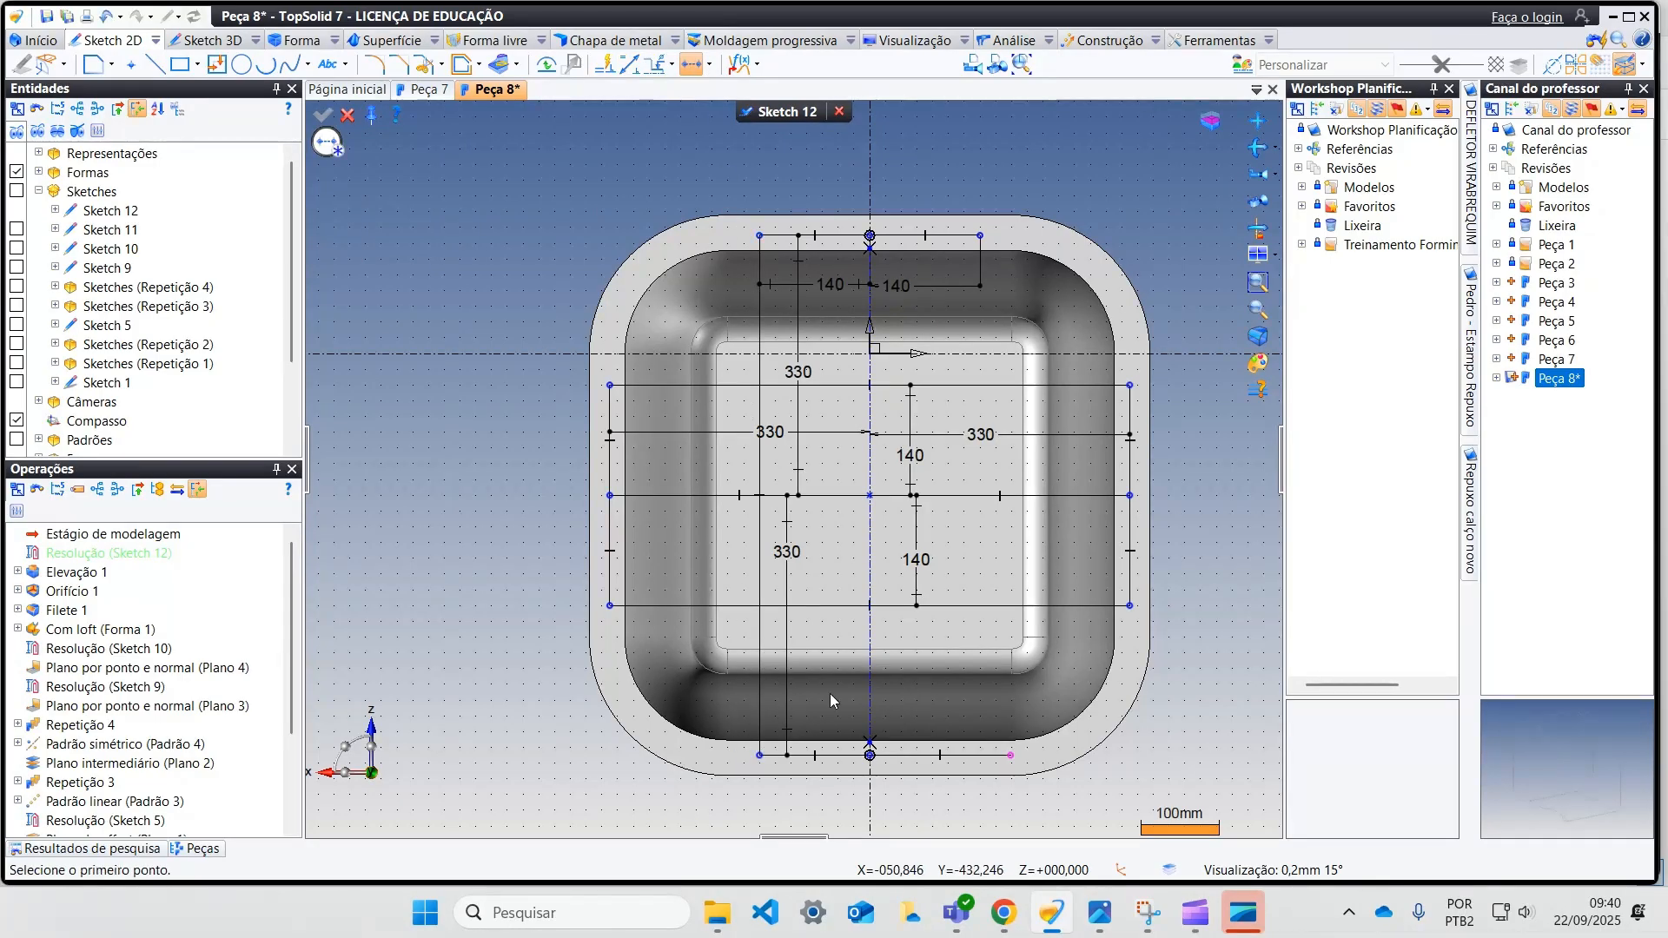
left_click(1009, 759)
left_click(983, 242)
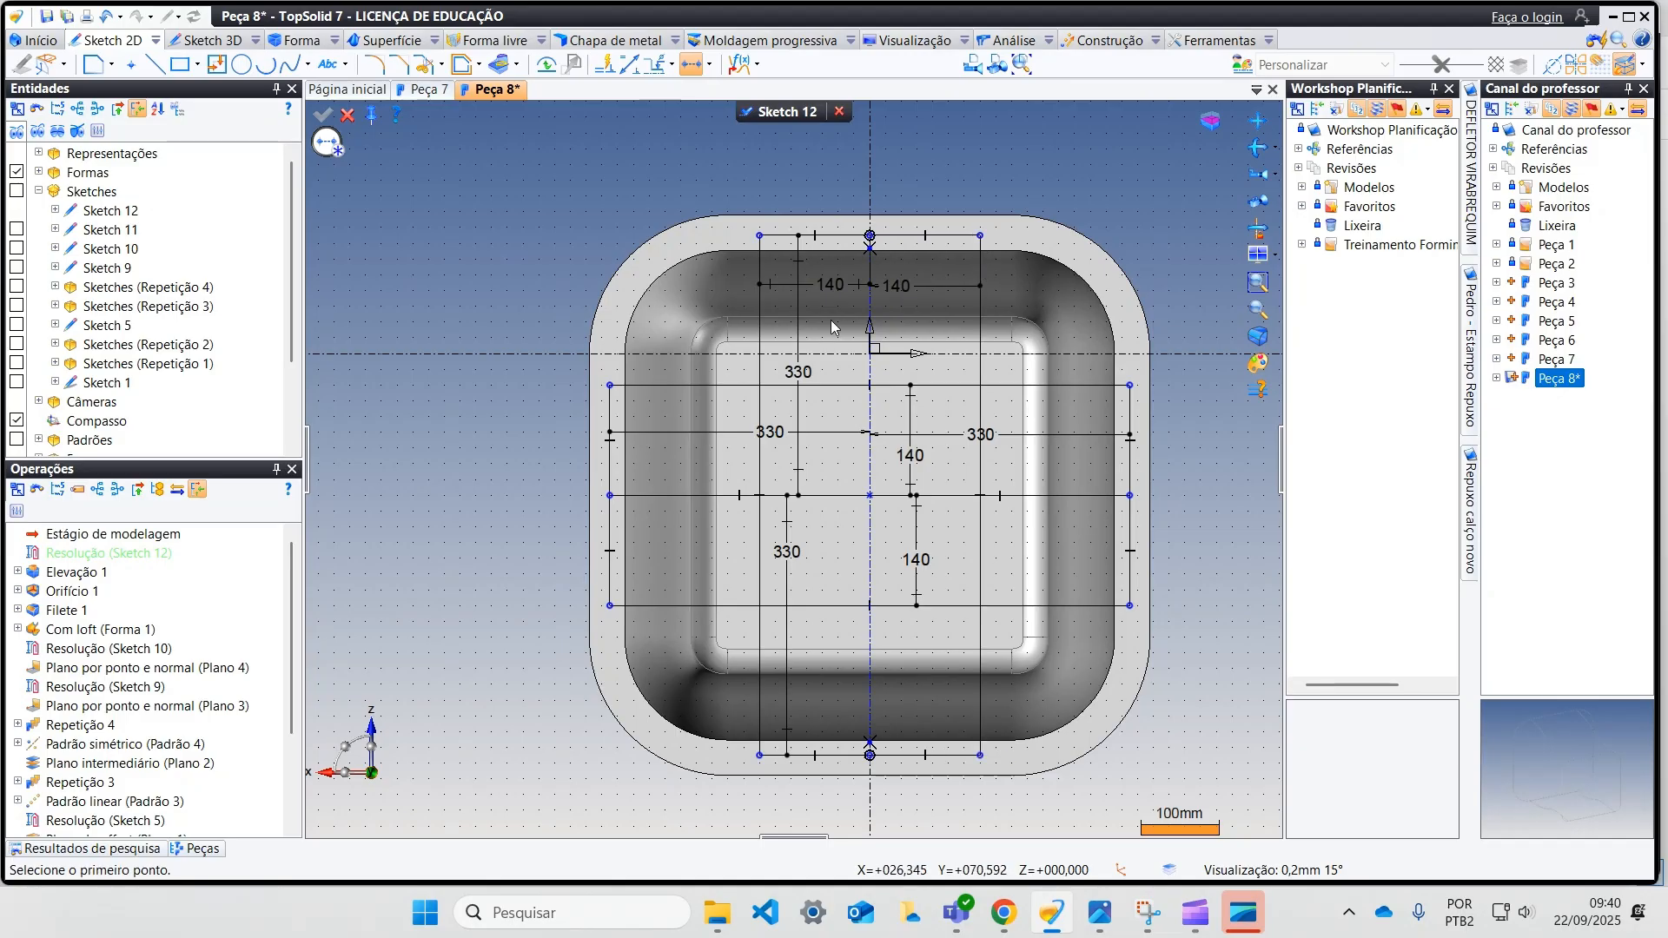
left_click(347, 116)
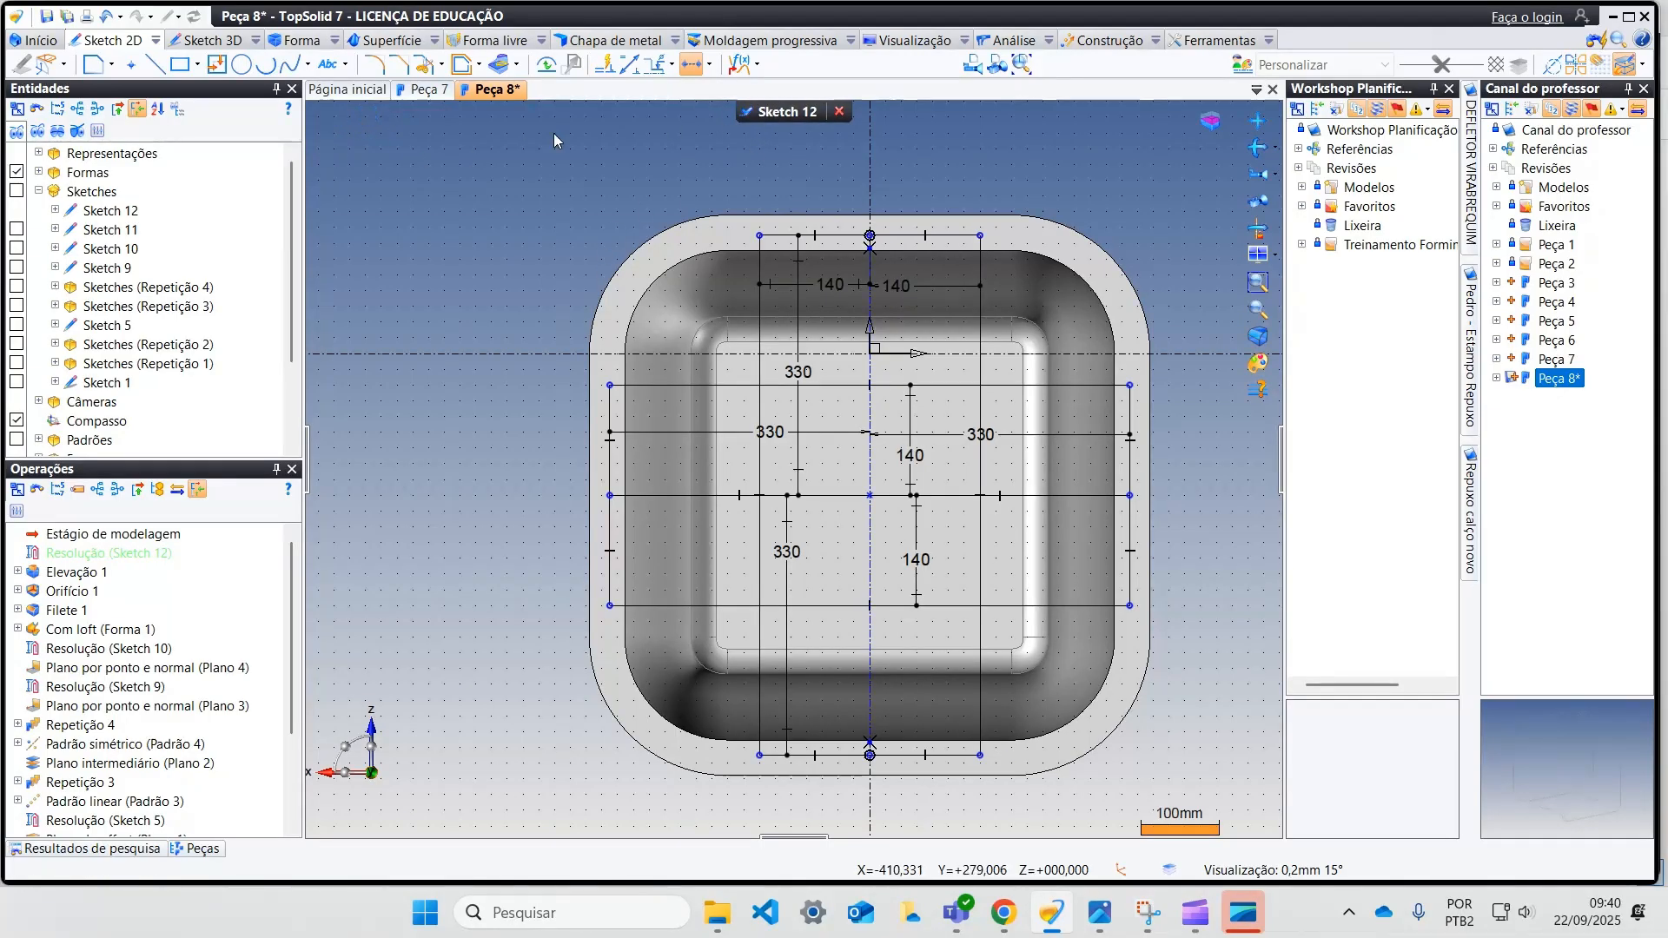
left_click(773, 113)
Step: Start a hole on a new point-and-two-directions frame at the far flange side's leftmost point, with absolute X as X direction and absolute Y as Z
scroll(749, 292, "down", 3)
mouse_move(753, 303)
middle_mouse_down()
mouse_move(769, 325)
mouse_move(741, 335)
mouse_move(791, 363)
mouse_move(652, 321)
middle_mouse_up()
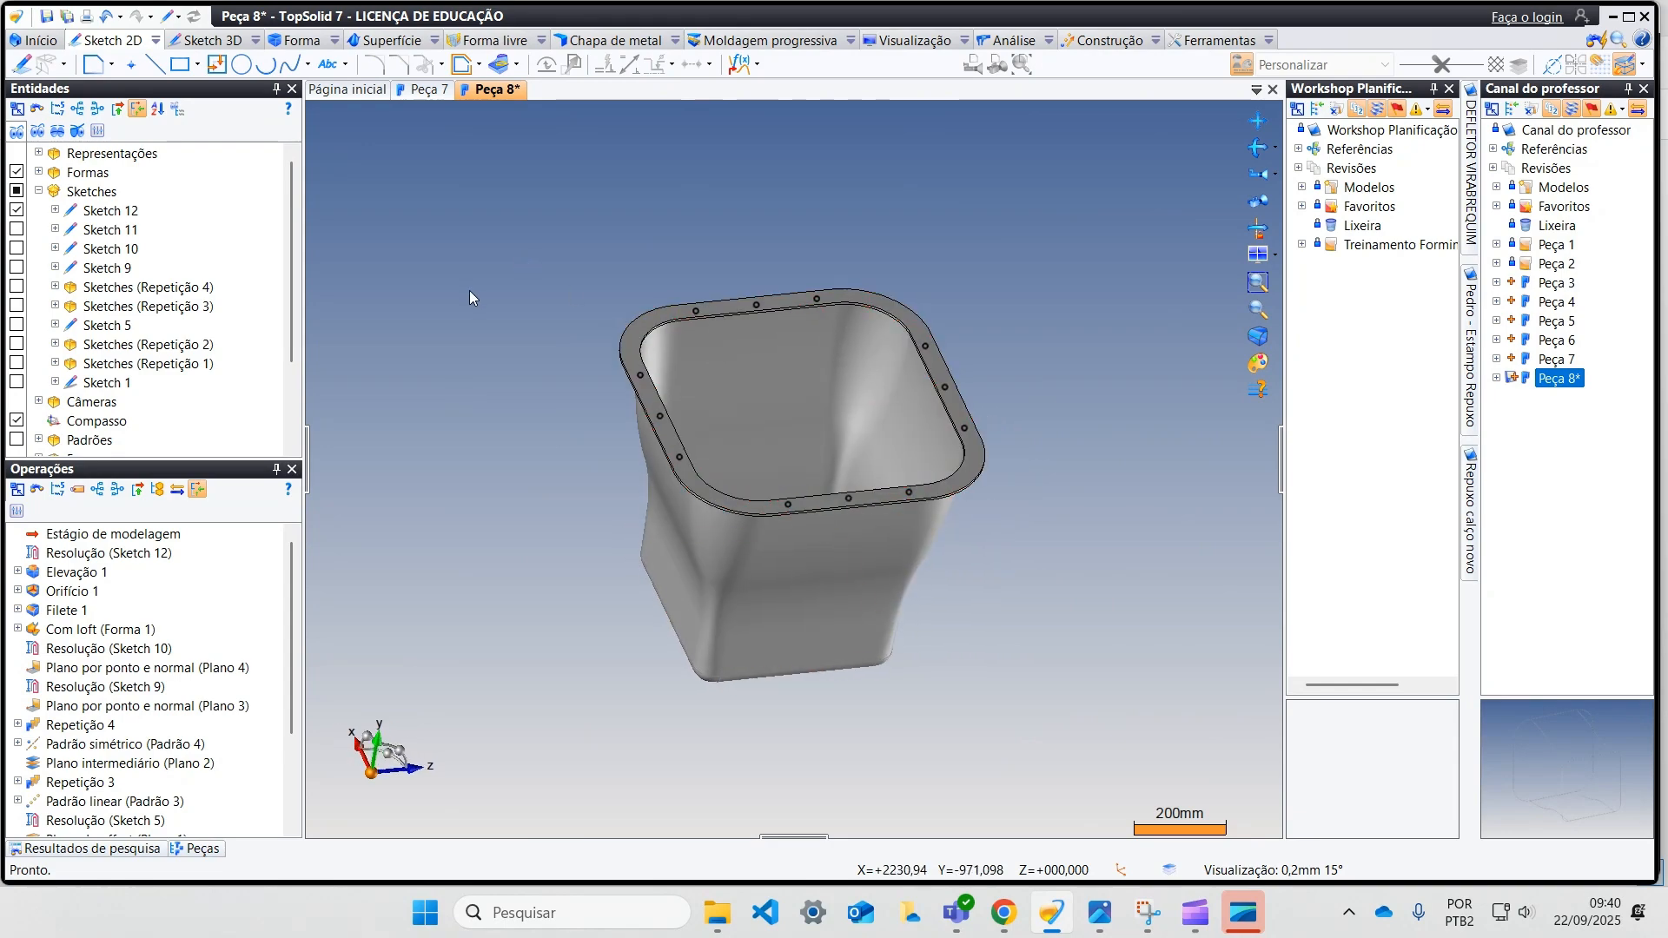
left_click(288, 42)
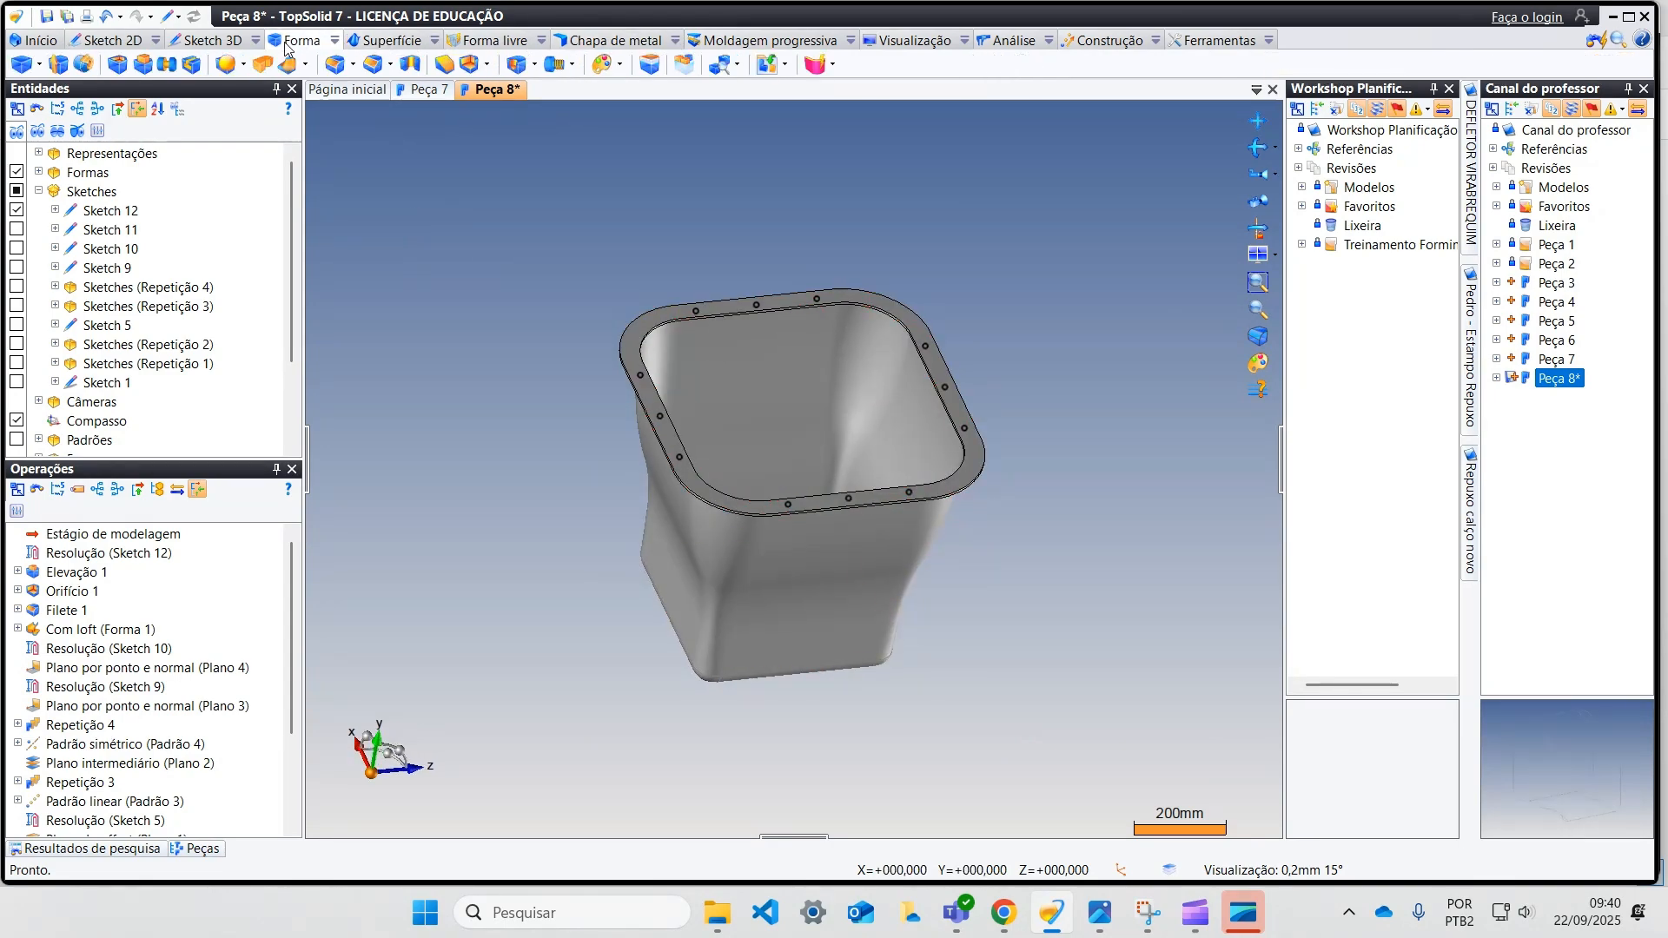
left_click(516, 66)
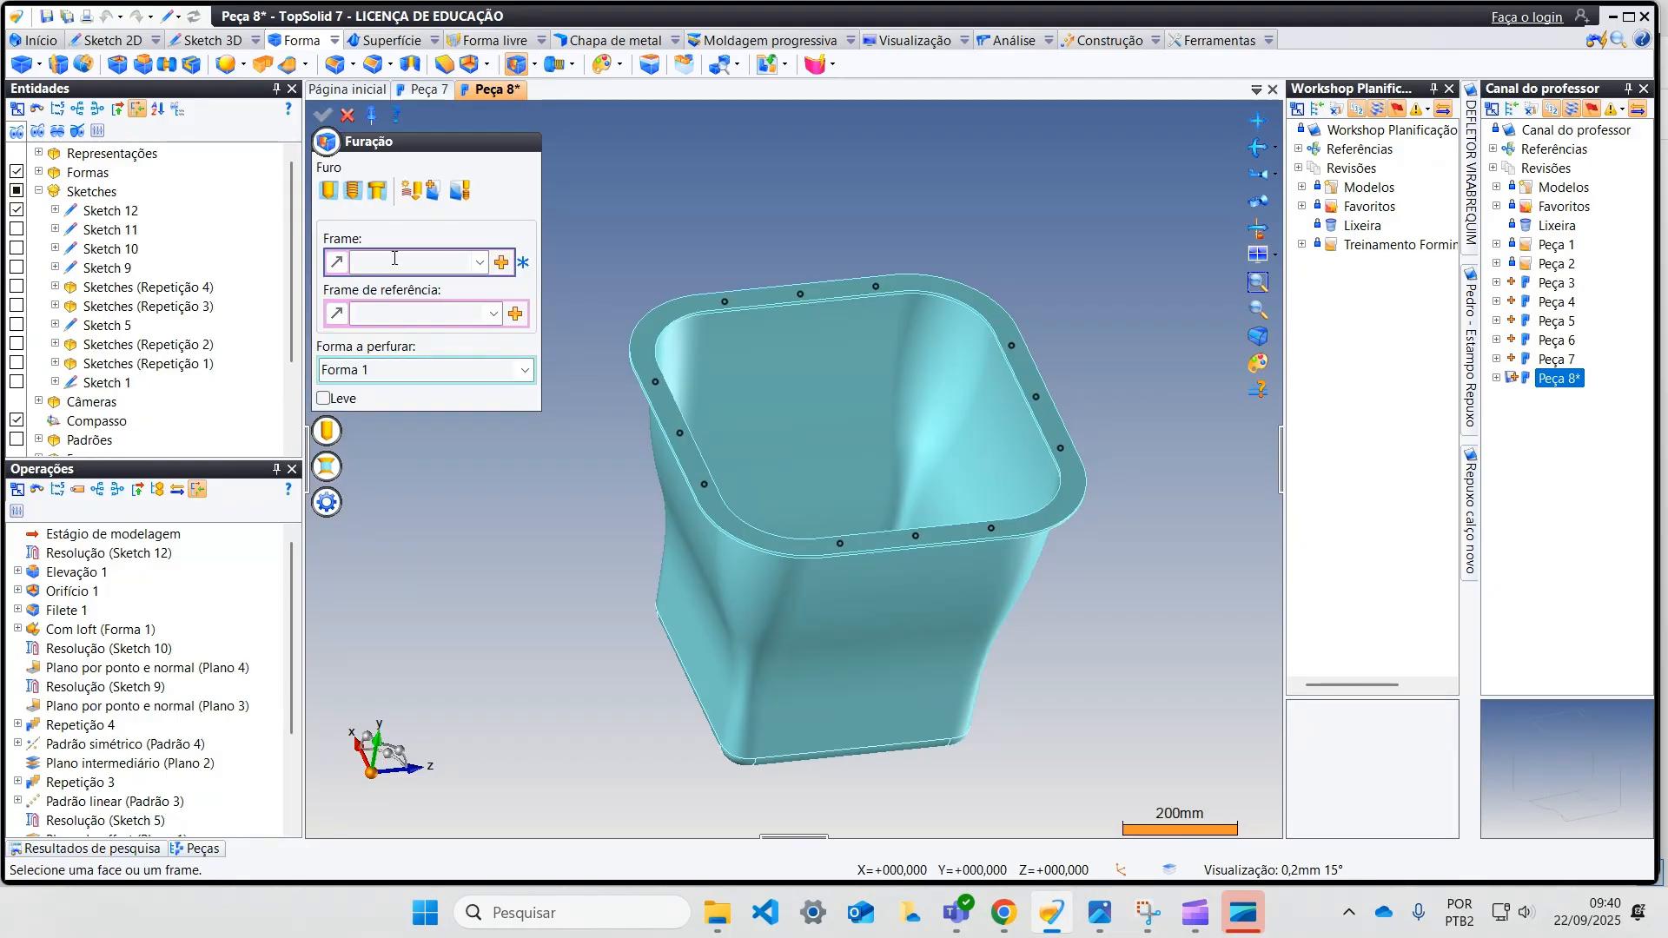
left_click(502, 262)
left_click(630, 518)
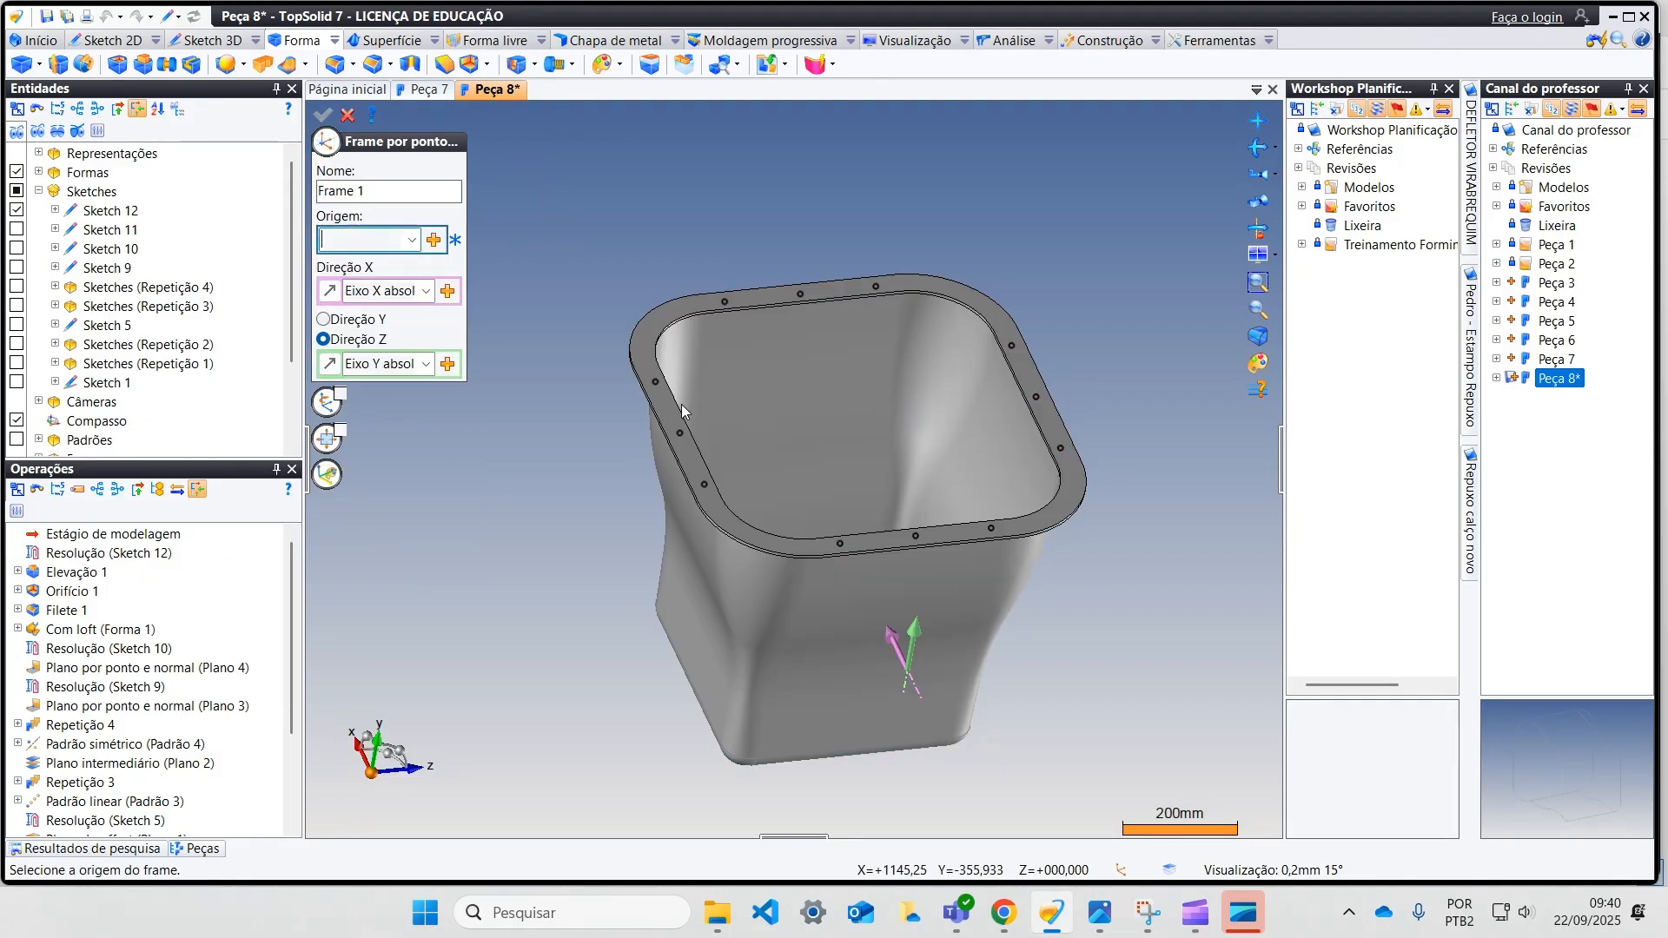
left_click(726, 303)
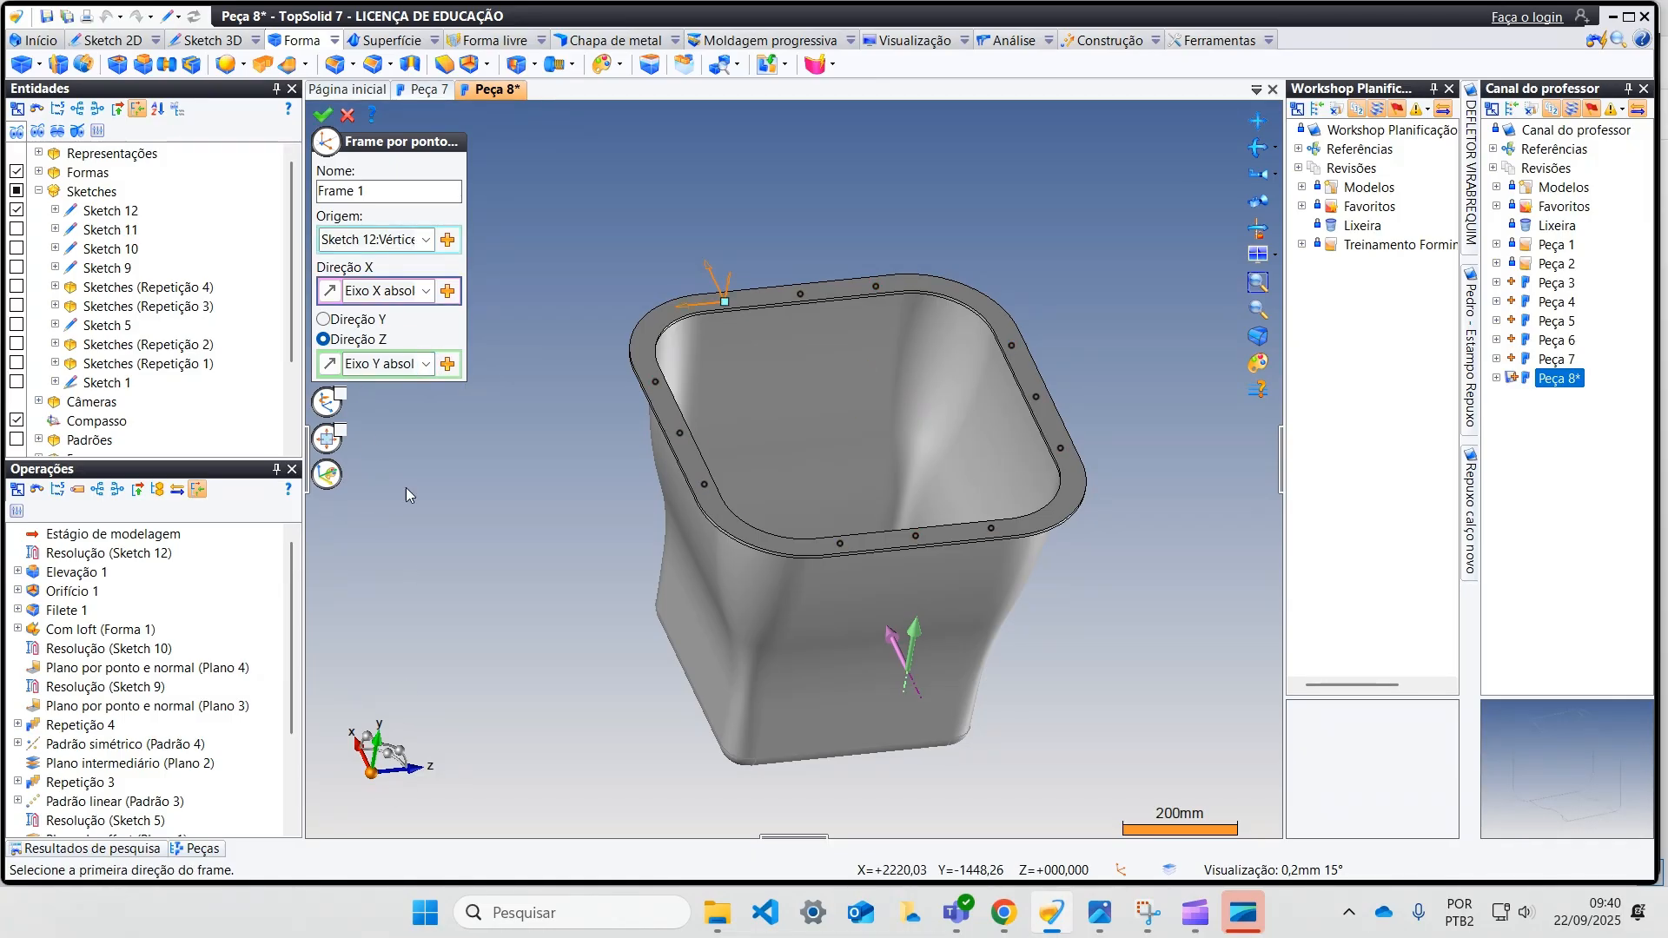
left_click(428, 364)
left_click(415, 403)
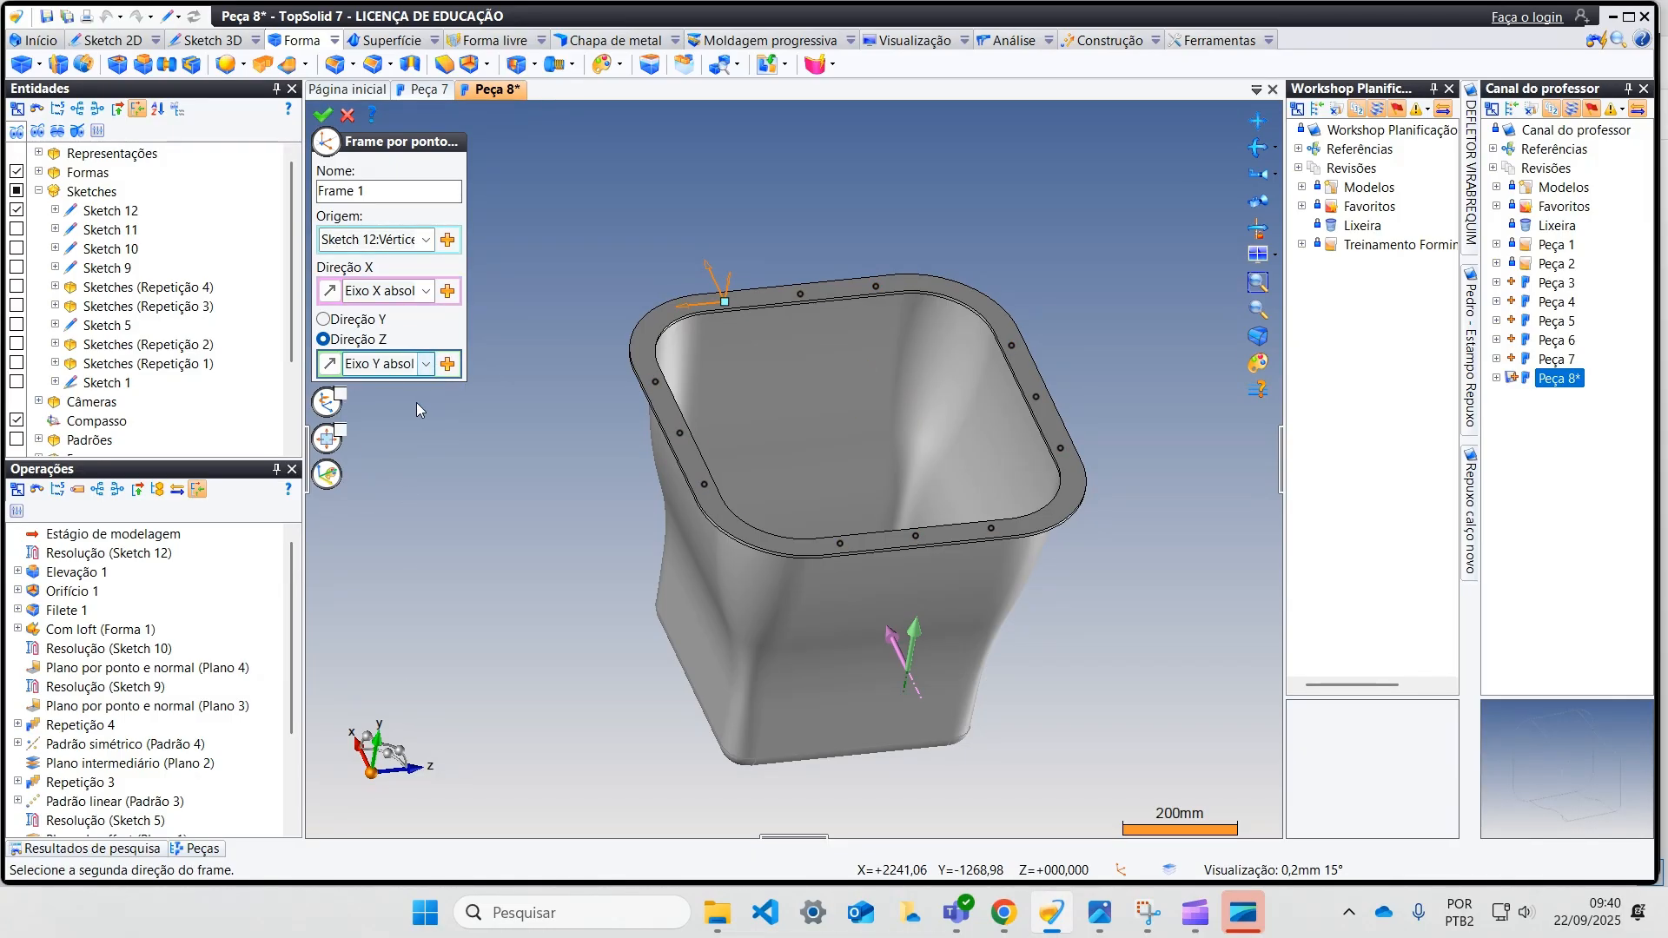
left_click(322, 115)
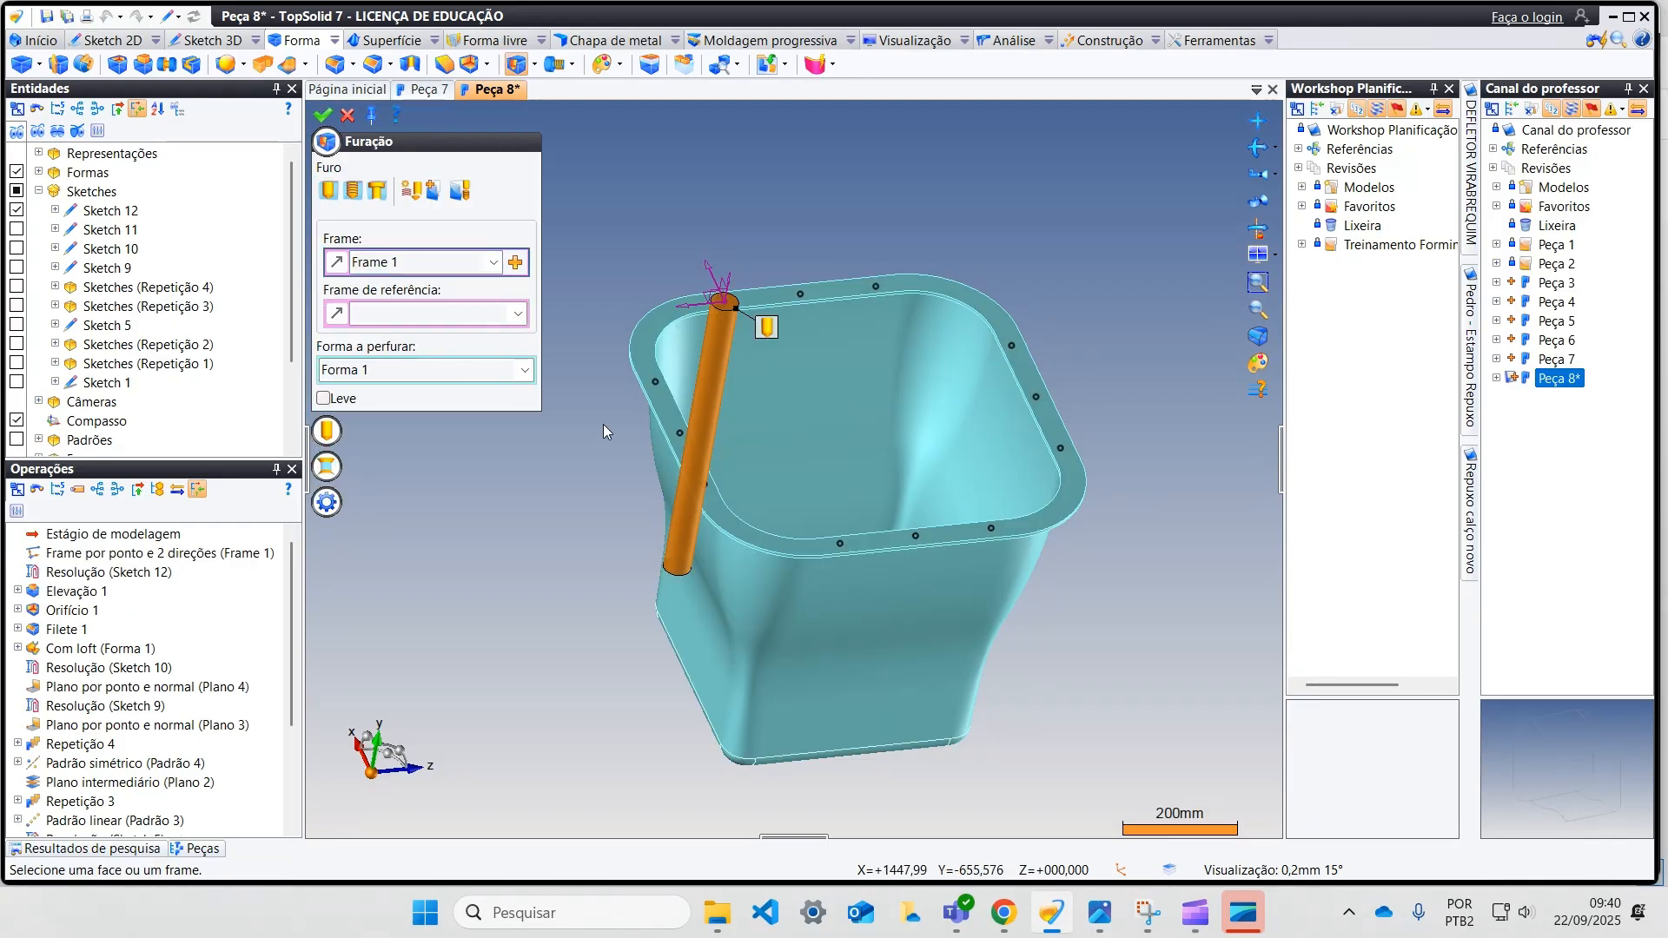
Step: Set the diameter of the hole at the flange's first point to 15 mm
middle_click_drag(653, 455, 815, 549)
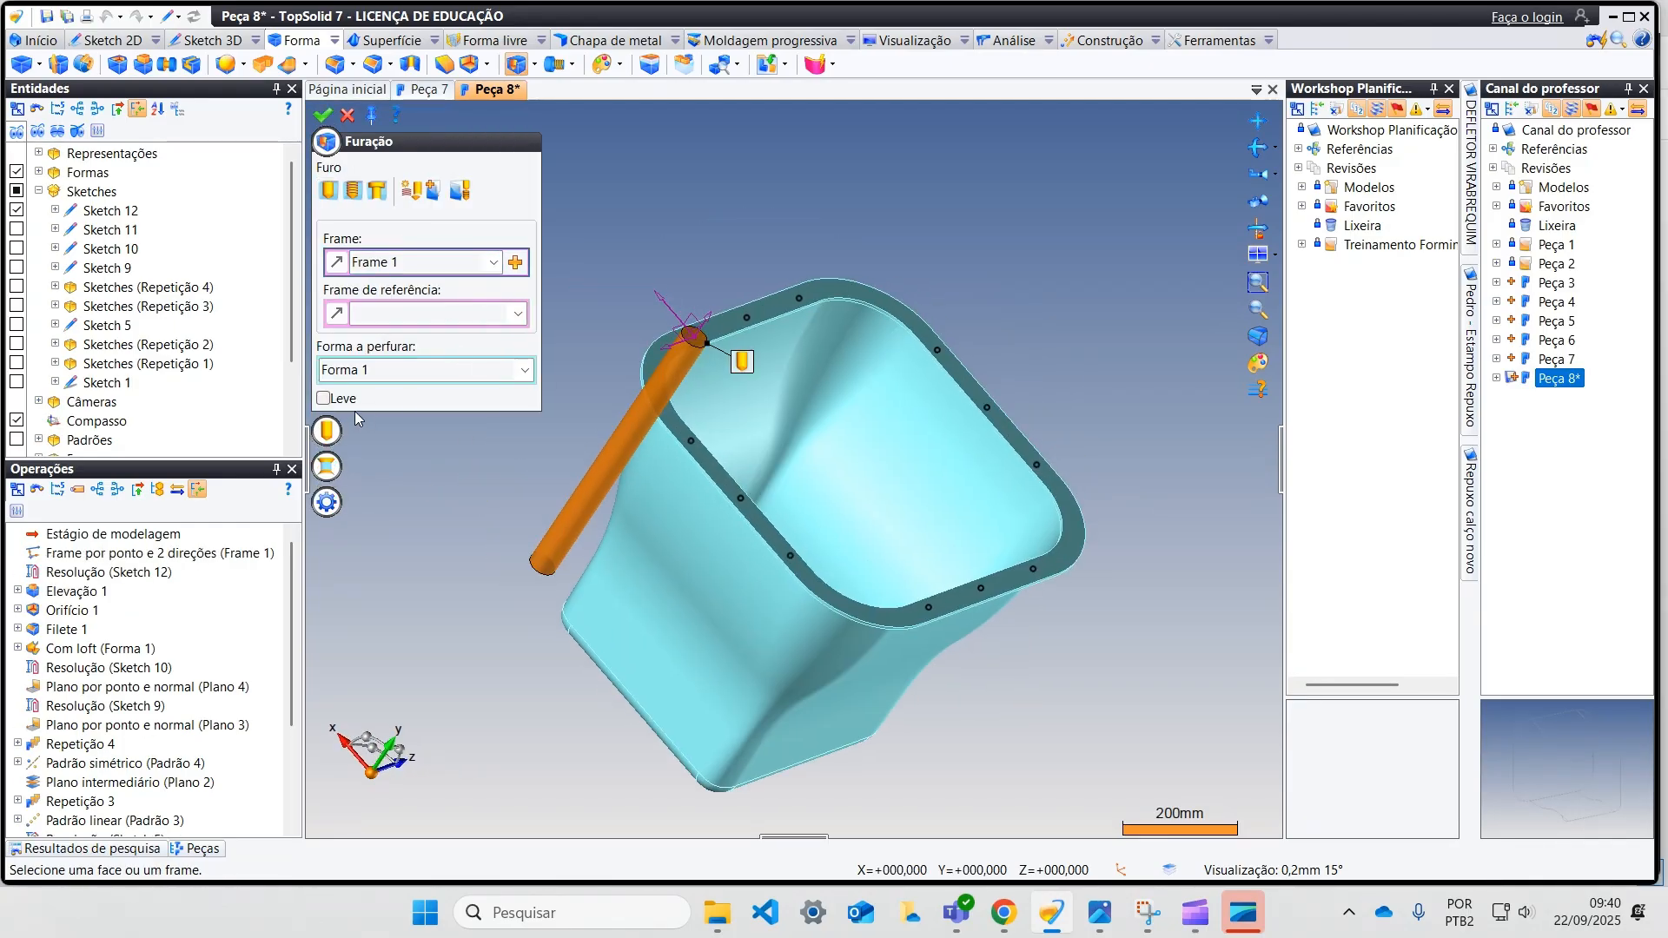
left_click(327, 429)
left_click(359, 483)
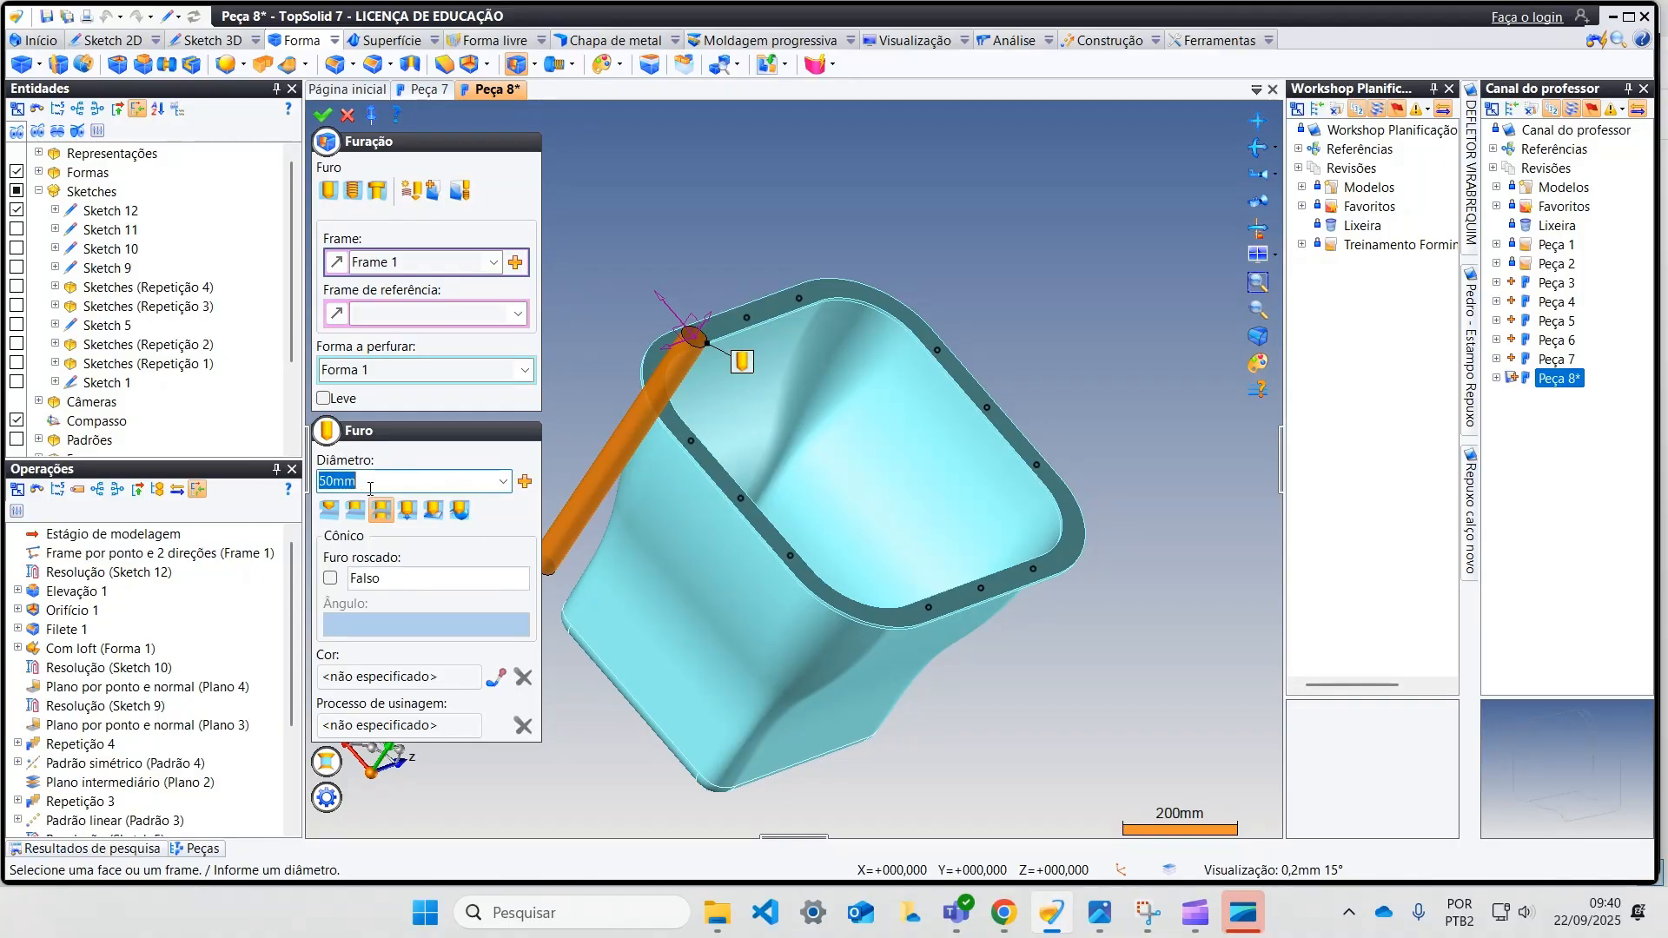
type("150")
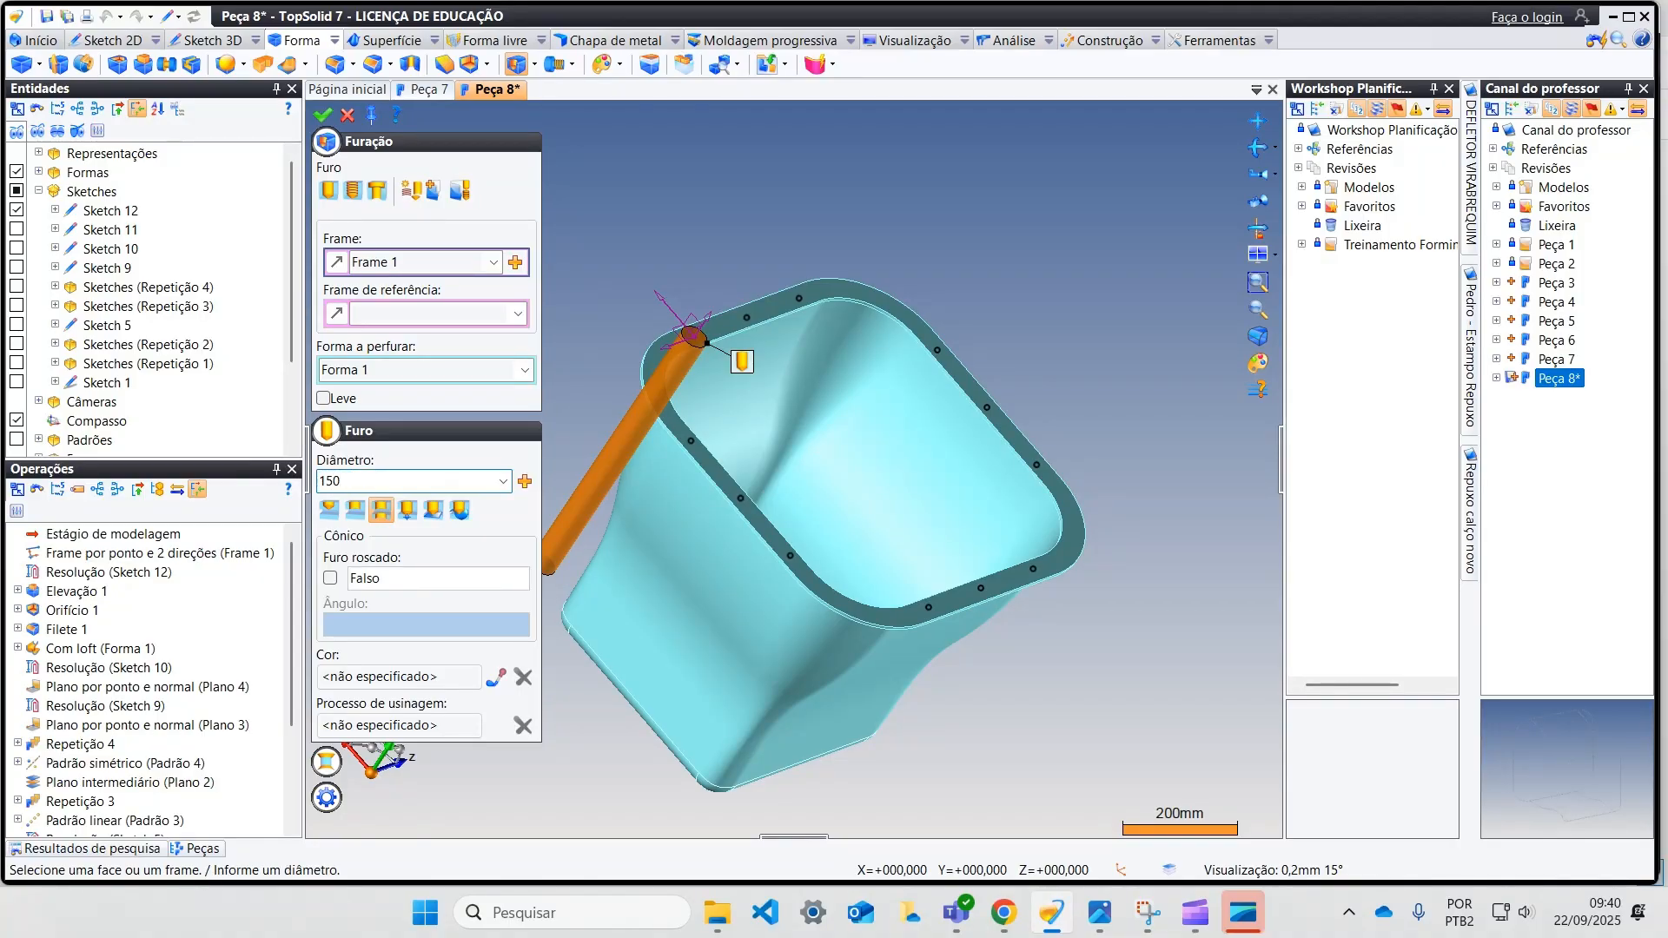
key("BackSpace")
key("Tab")
scroll(699, 323, "up", 5)
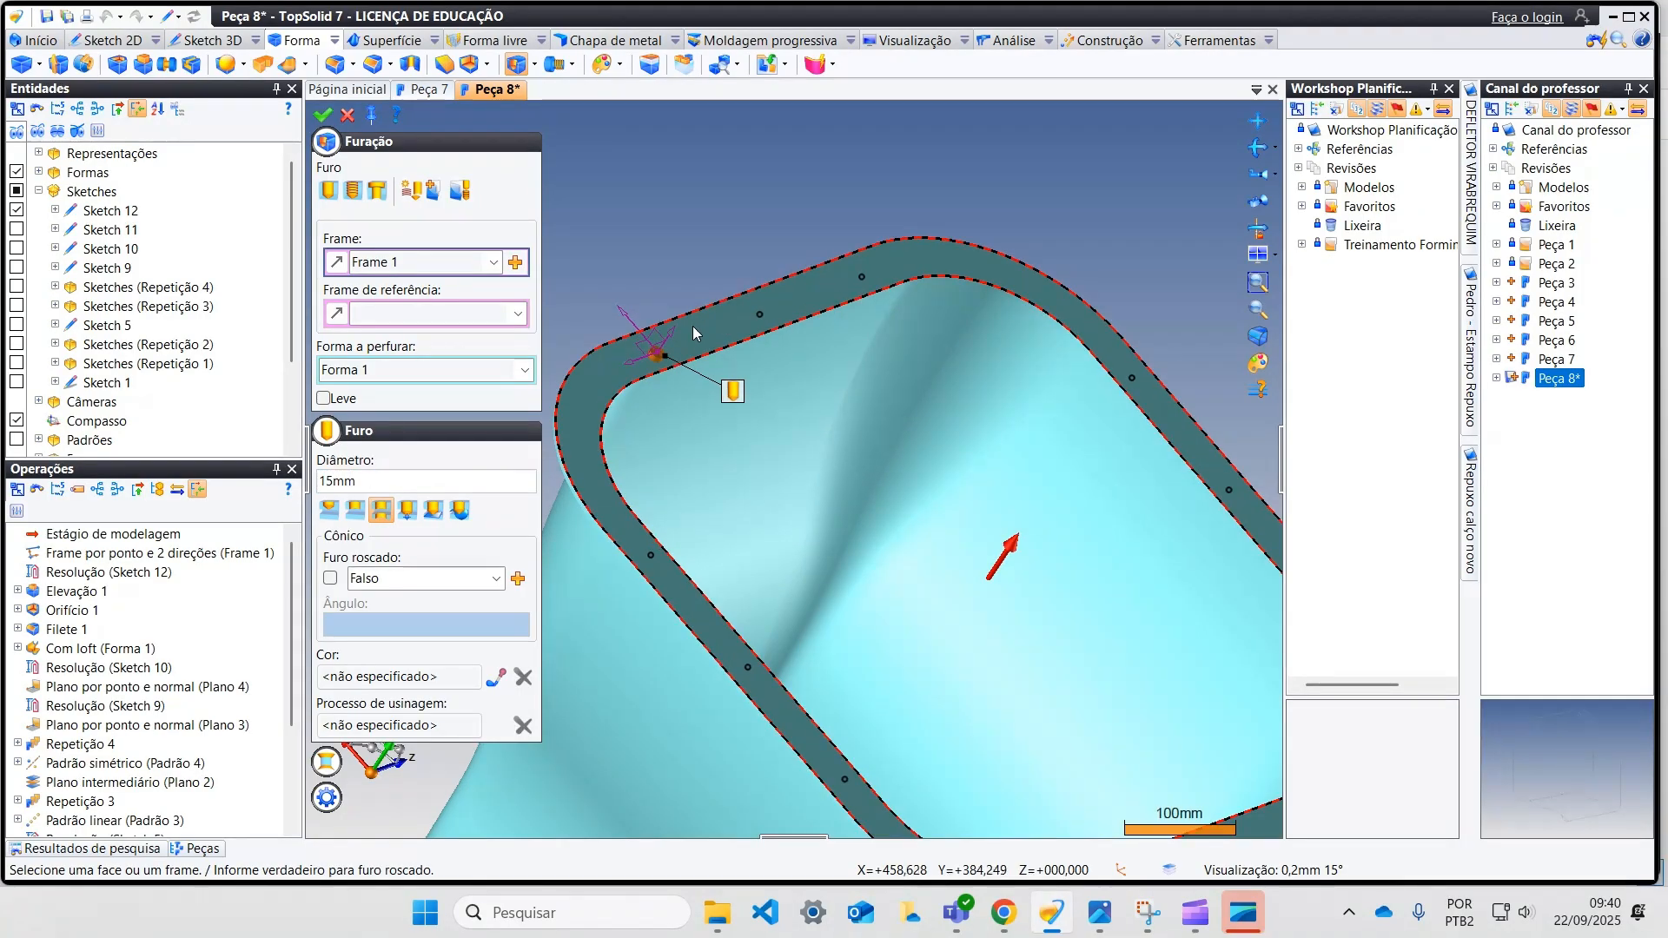
Step: Change the hole's depth type so it cuts only through the flange, and create the hole
middle_click_drag(647, 442, 850, 480)
left_click(355, 518)
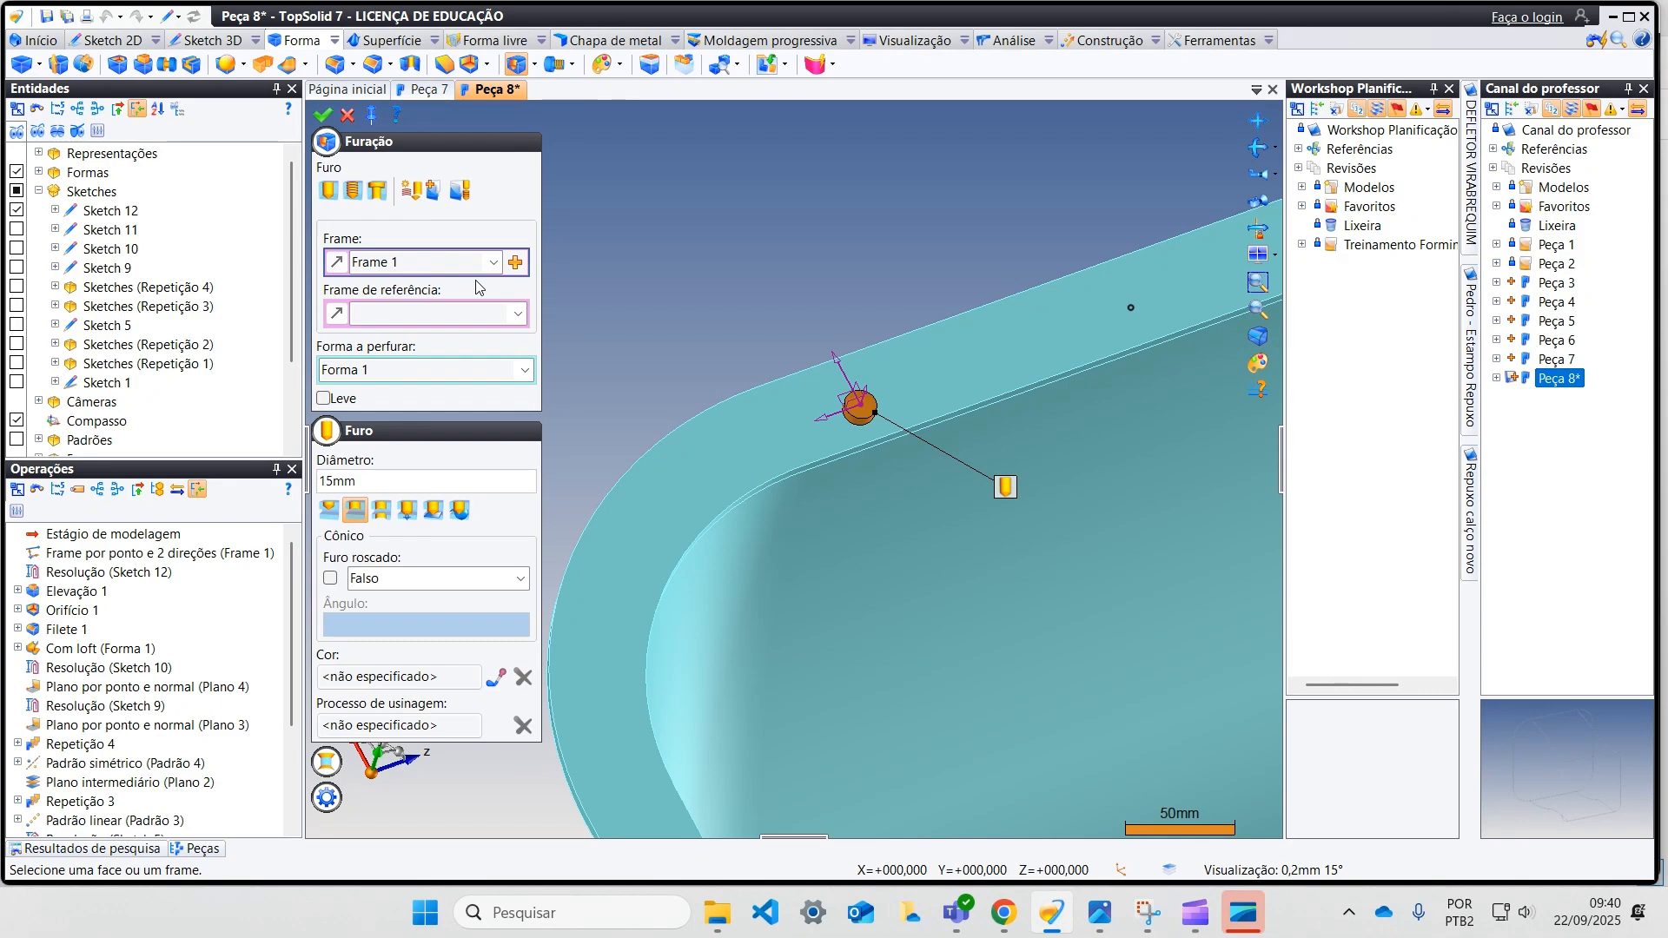
scroll(768, 278, "down", 3)
key("Return")
scroll(727, 289, "down", 2)
middle_click_drag(726, 290, 730, 302)
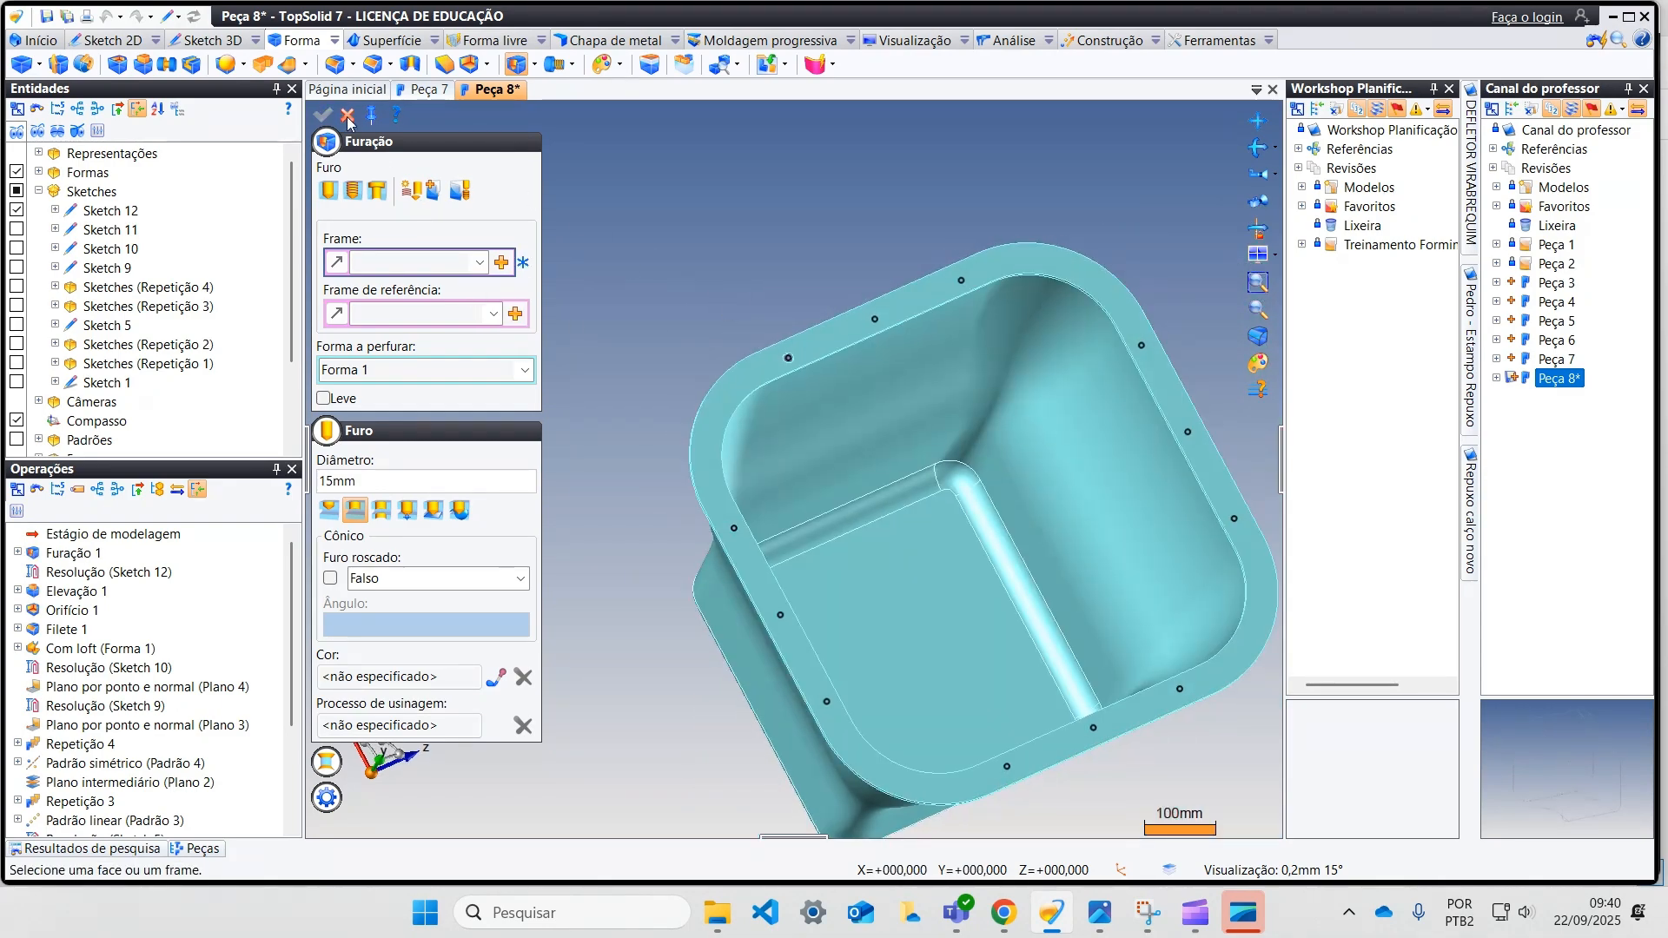
left_click(348, 116)
middle_click_drag(580, 181, 466, 160)
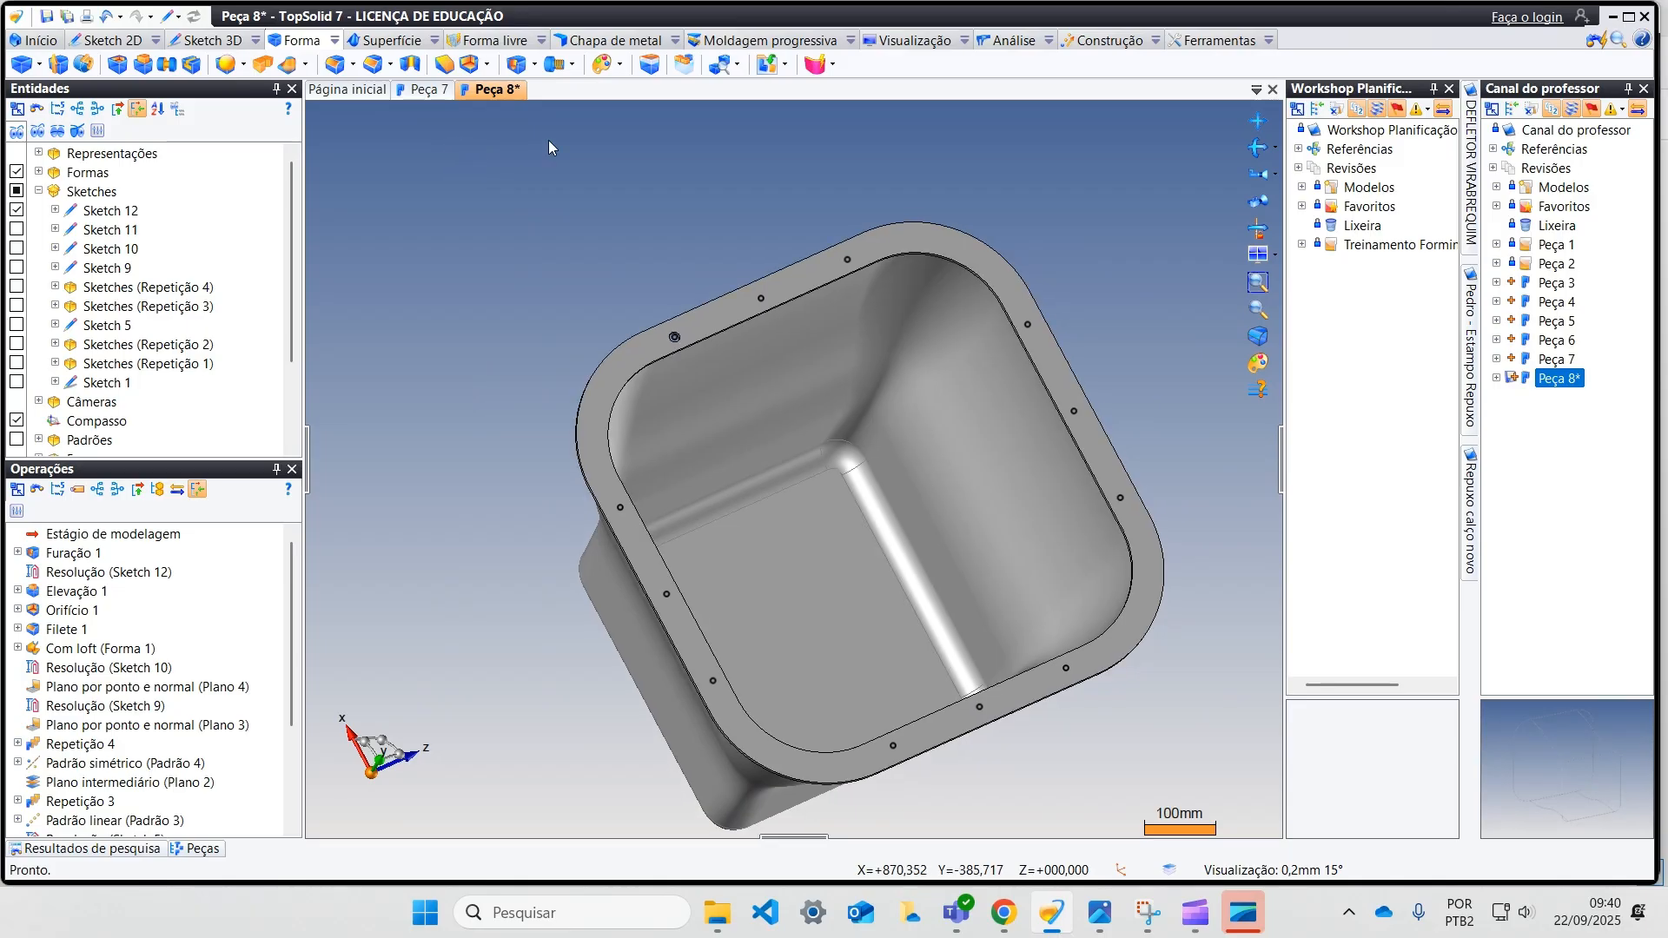
Step: Start a repetition of the flange hole operation using a sketch pattern based on Sketch 12
left_click(683, 63)
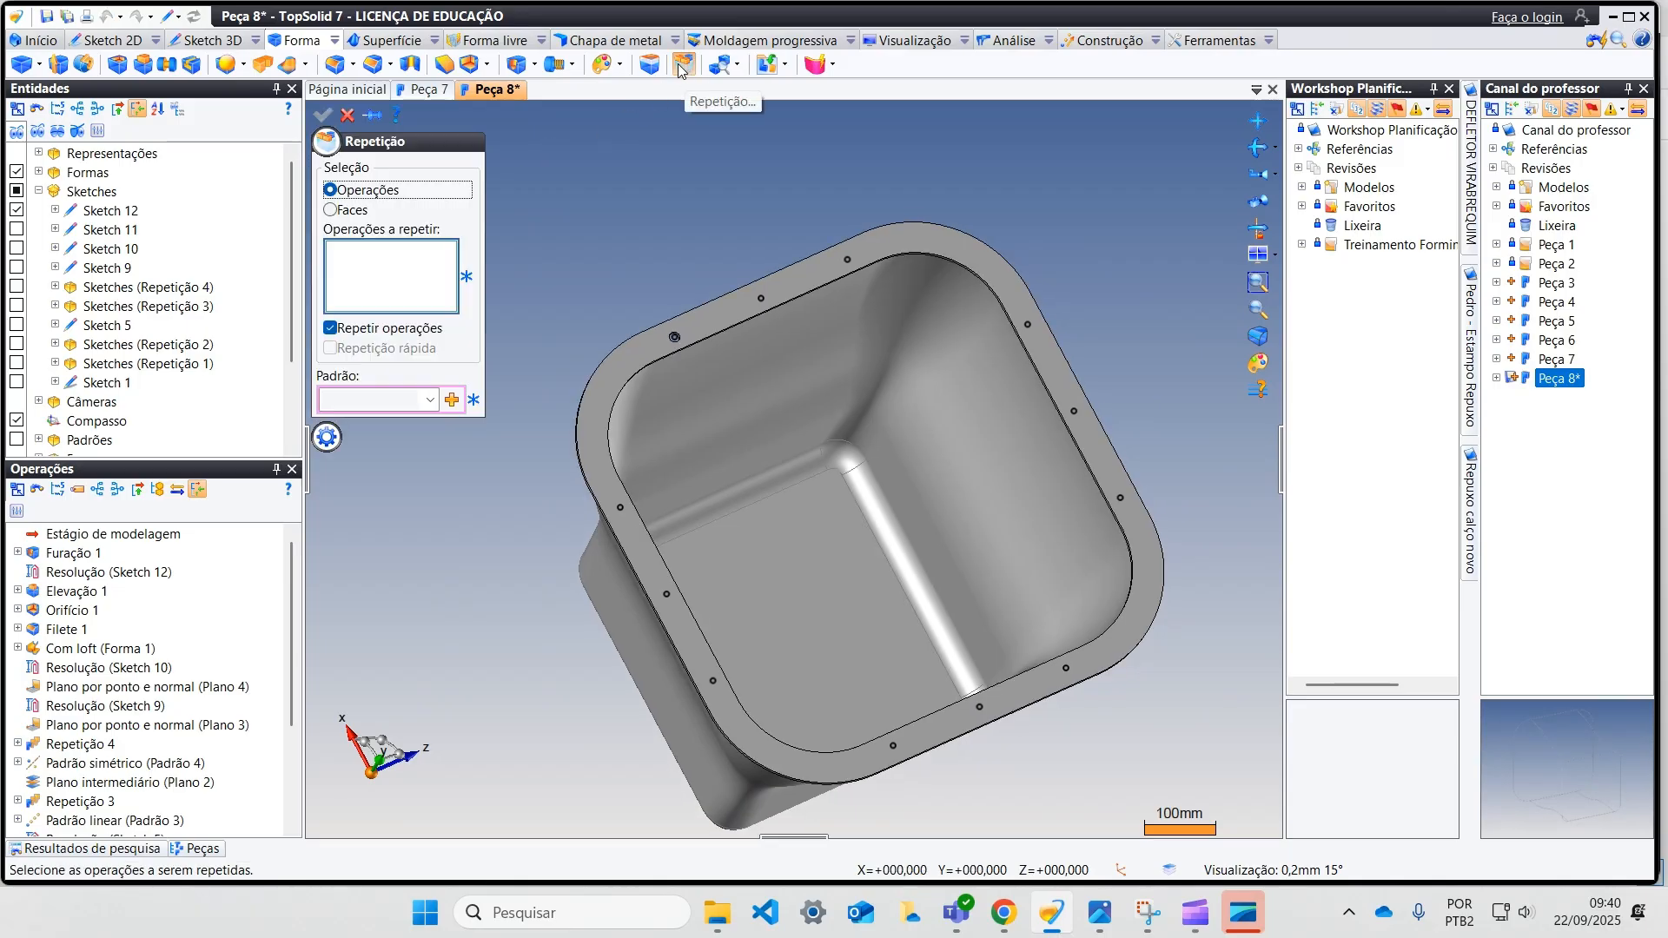
scroll(639, 392, "up", 4)
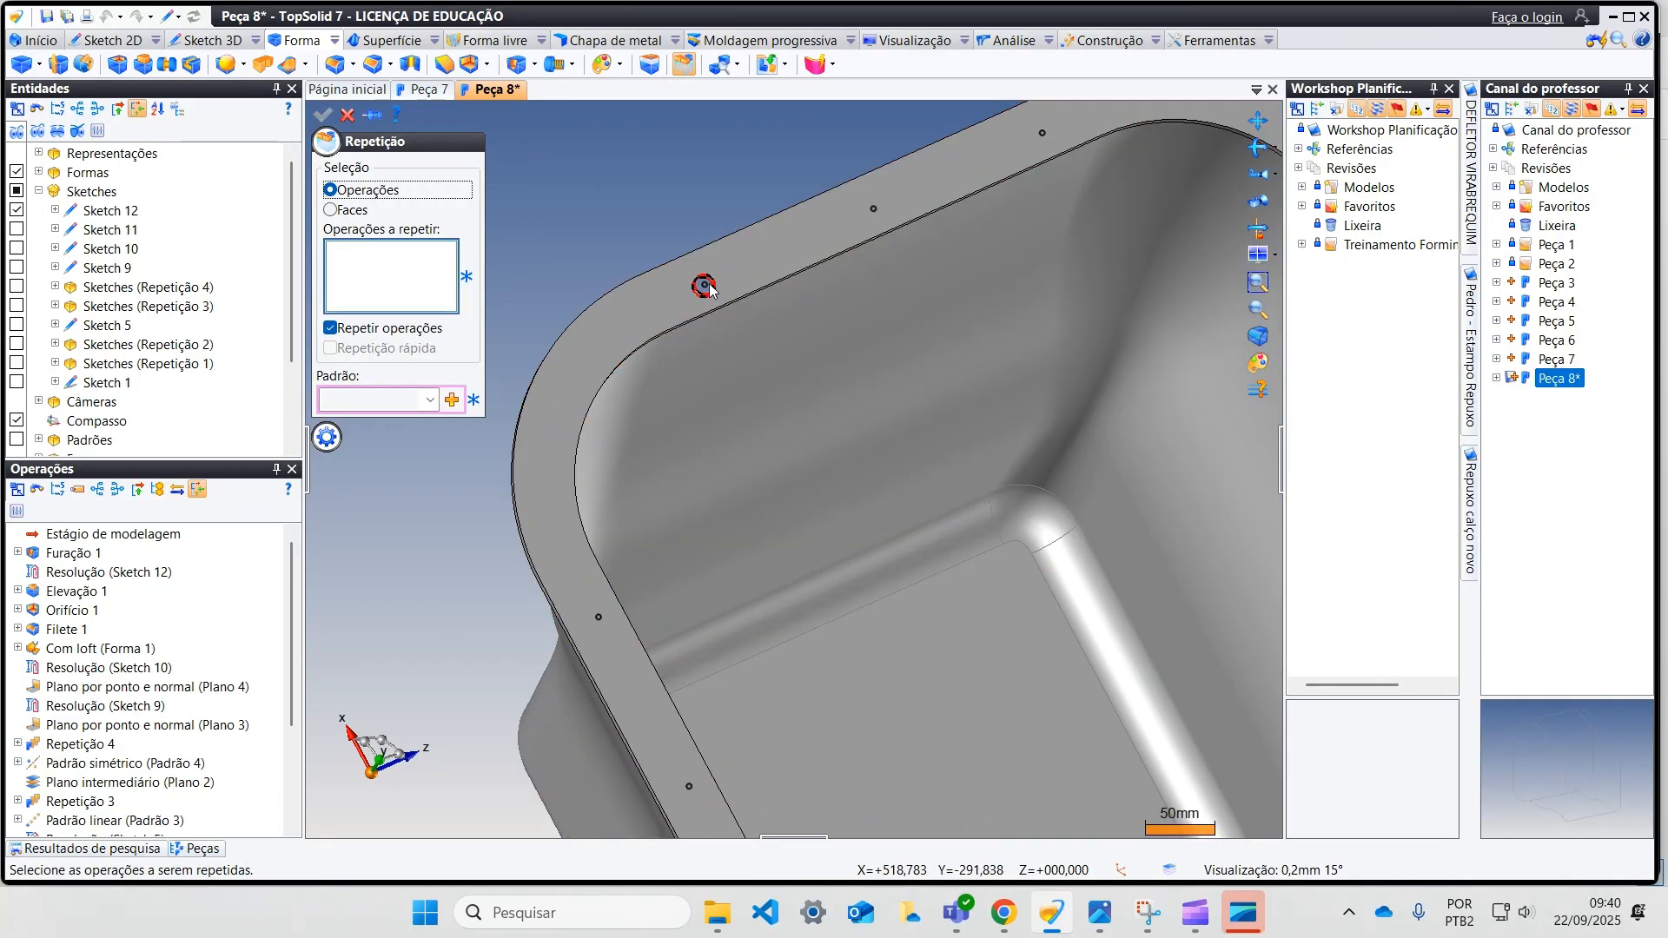
left_click(705, 285)
scroll(704, 285, "down", 4)
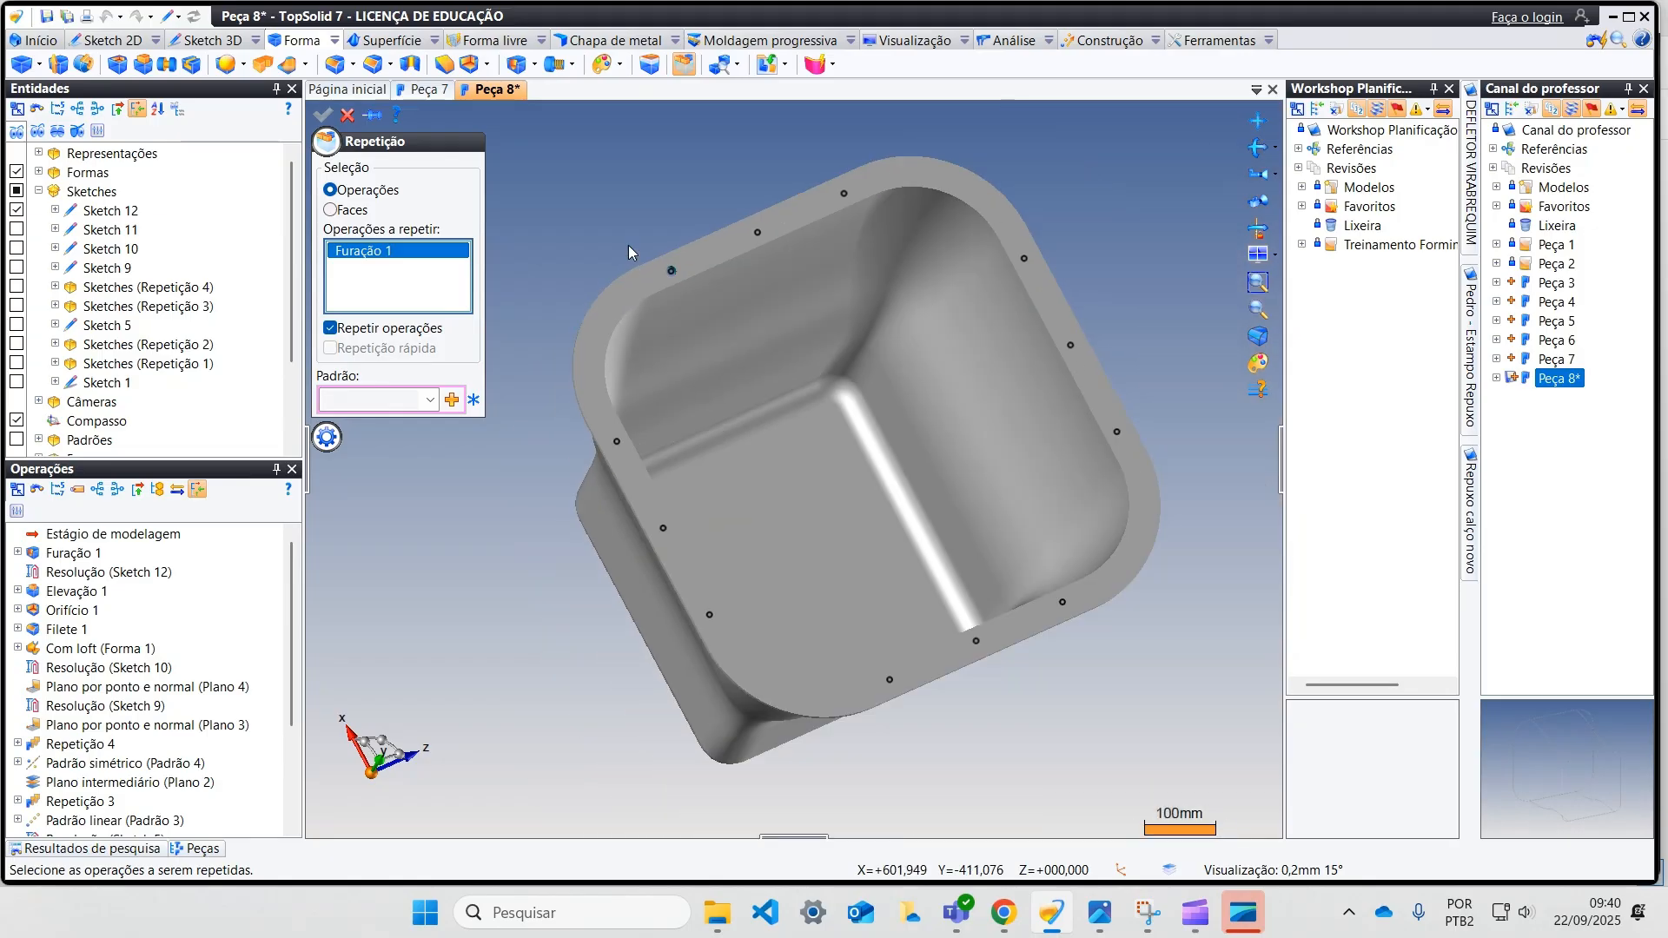
left_click(451, 400)
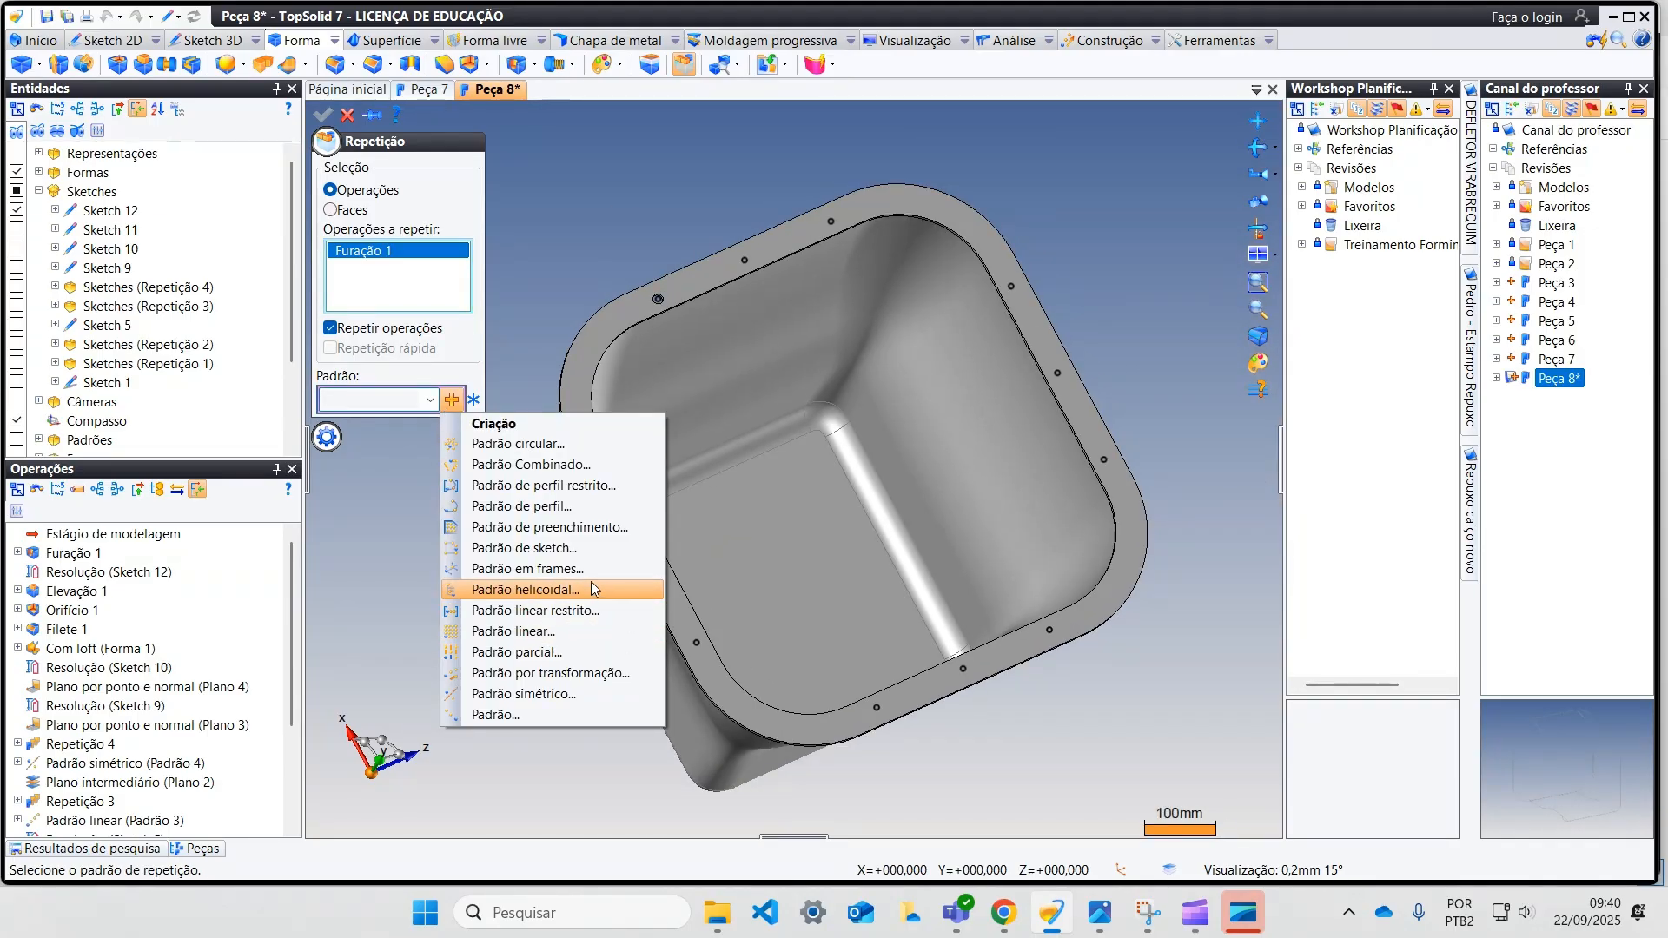
left_click(575, 549)
left_click(435, 239)
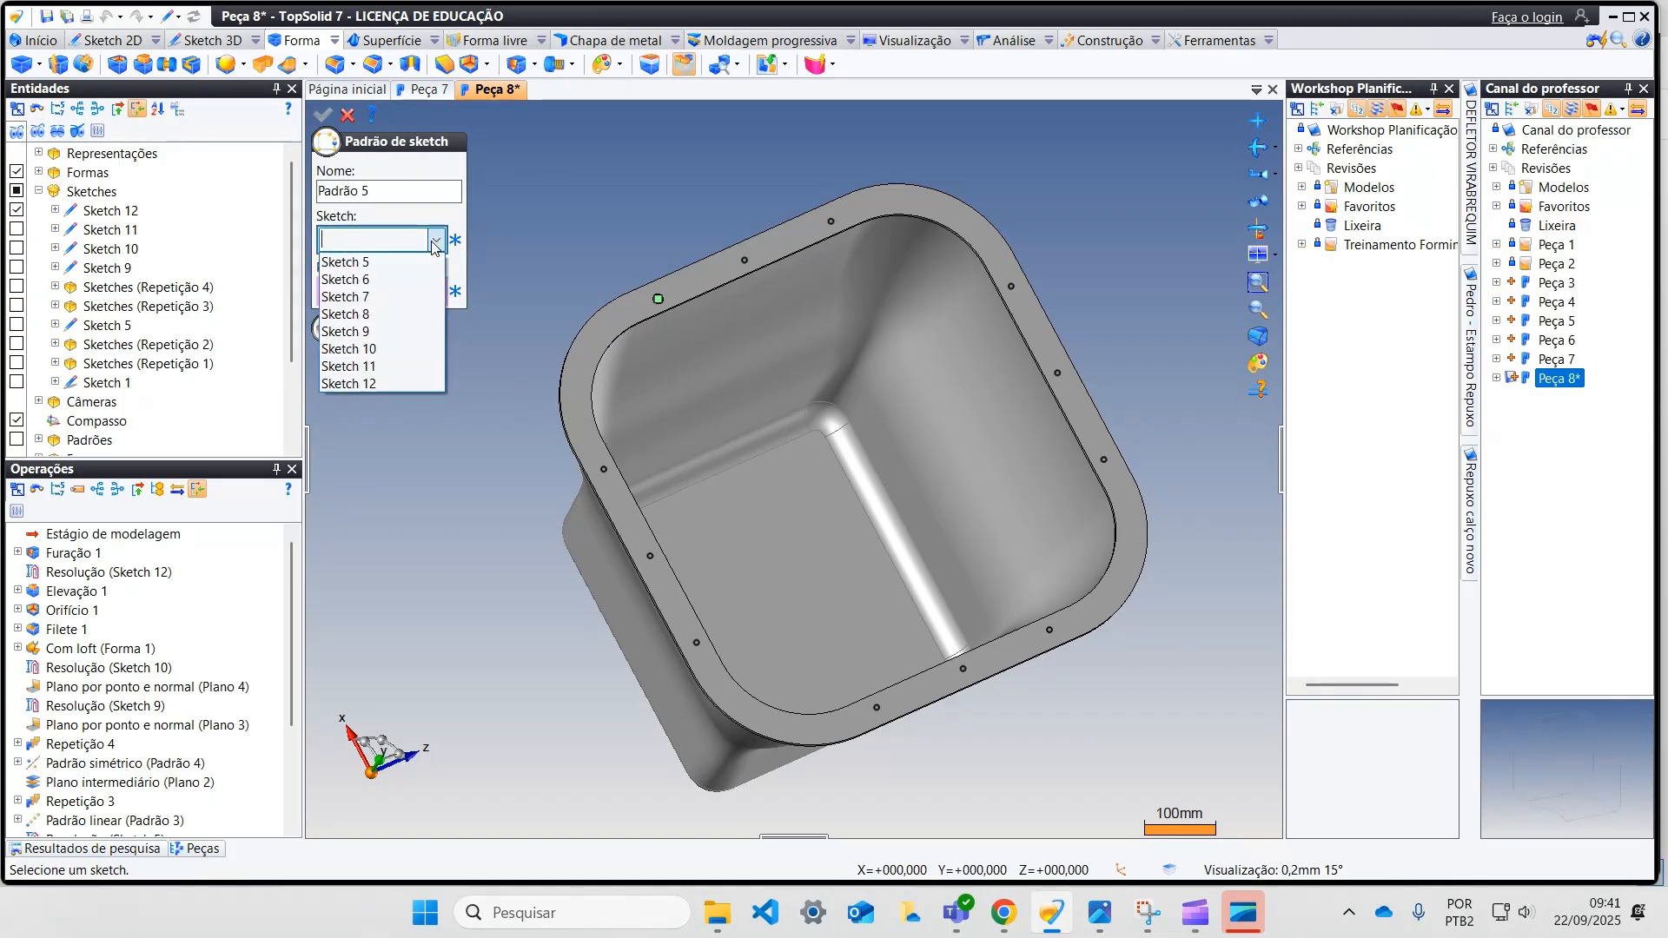
left_click(400, 382)
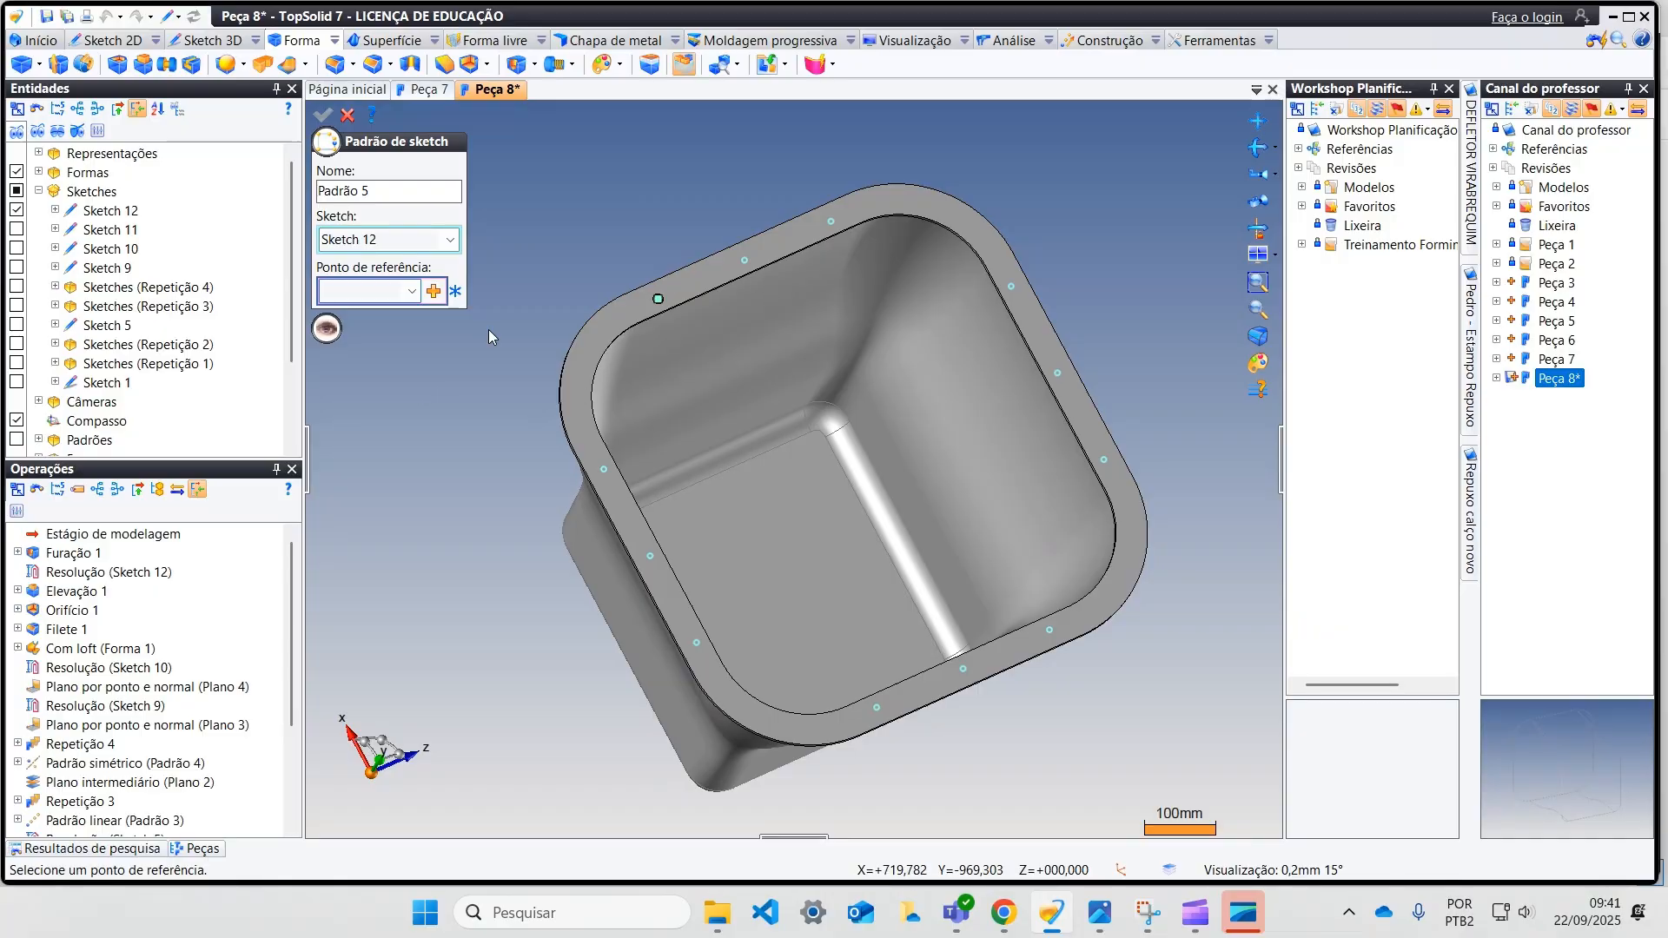
Step: Use the drilled hole's point as the sketch pattern's reference point and create the hole repetition
left_click(411, 292)
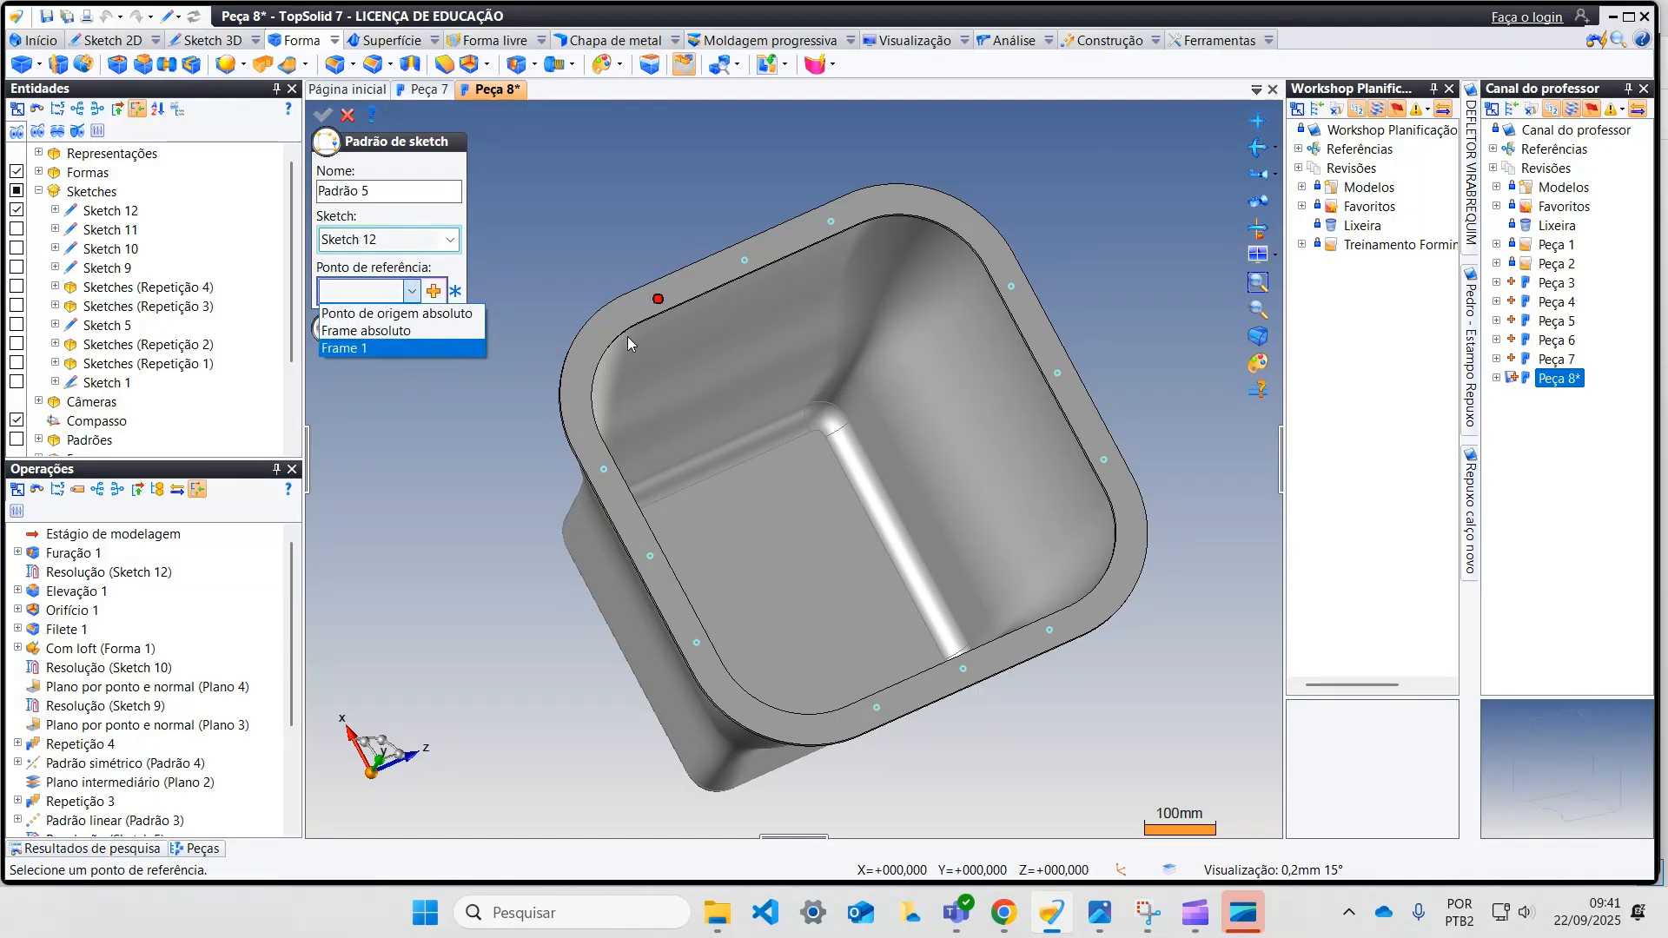
left_click(499, 274)
left_click(658, 301)
left_click(323, 115)
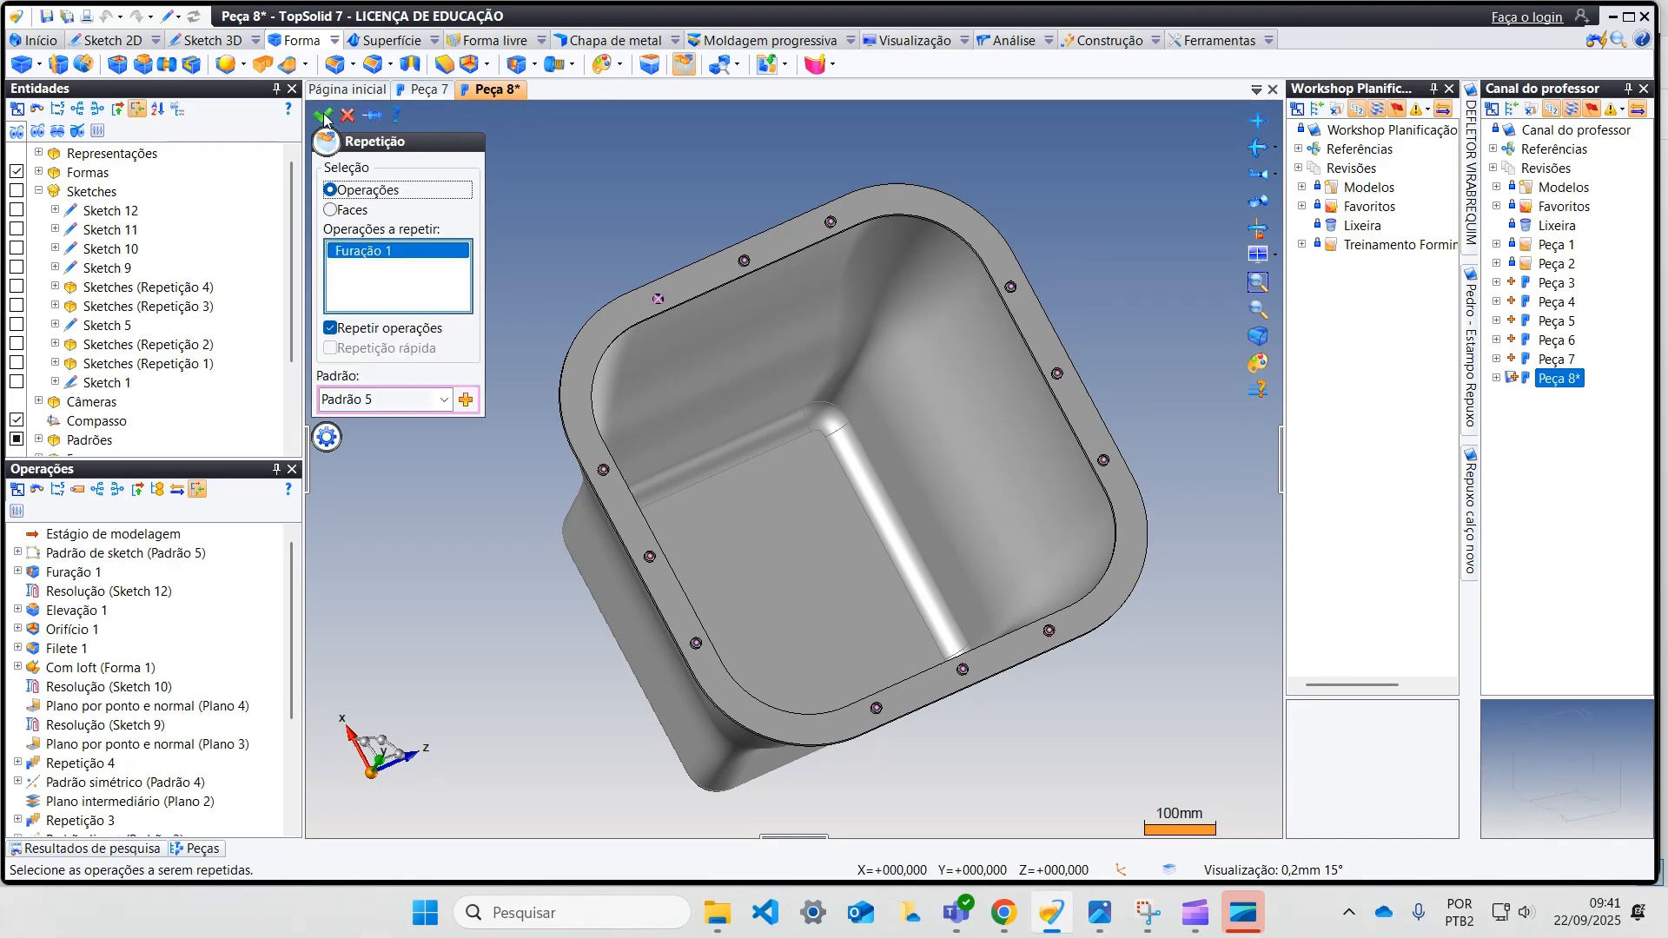
left_click(324, 114)
middle_click_drag(525, 242, 766, 463)
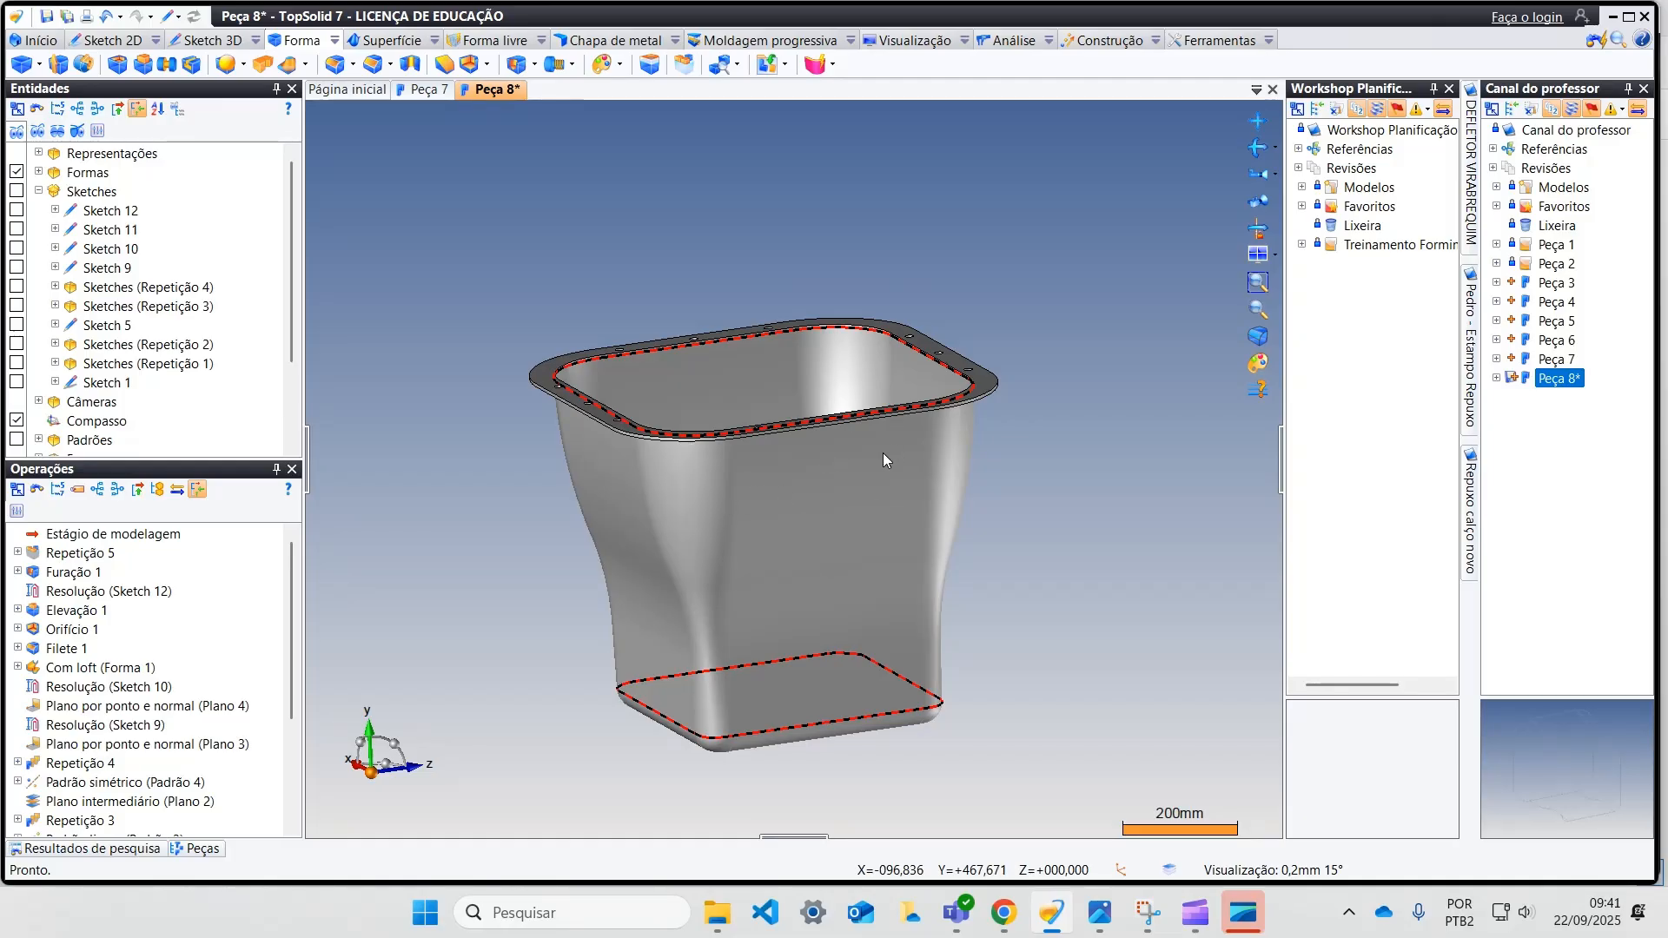
middle_click_drag(478, 771, 417, 455)
left_click(107, 40)
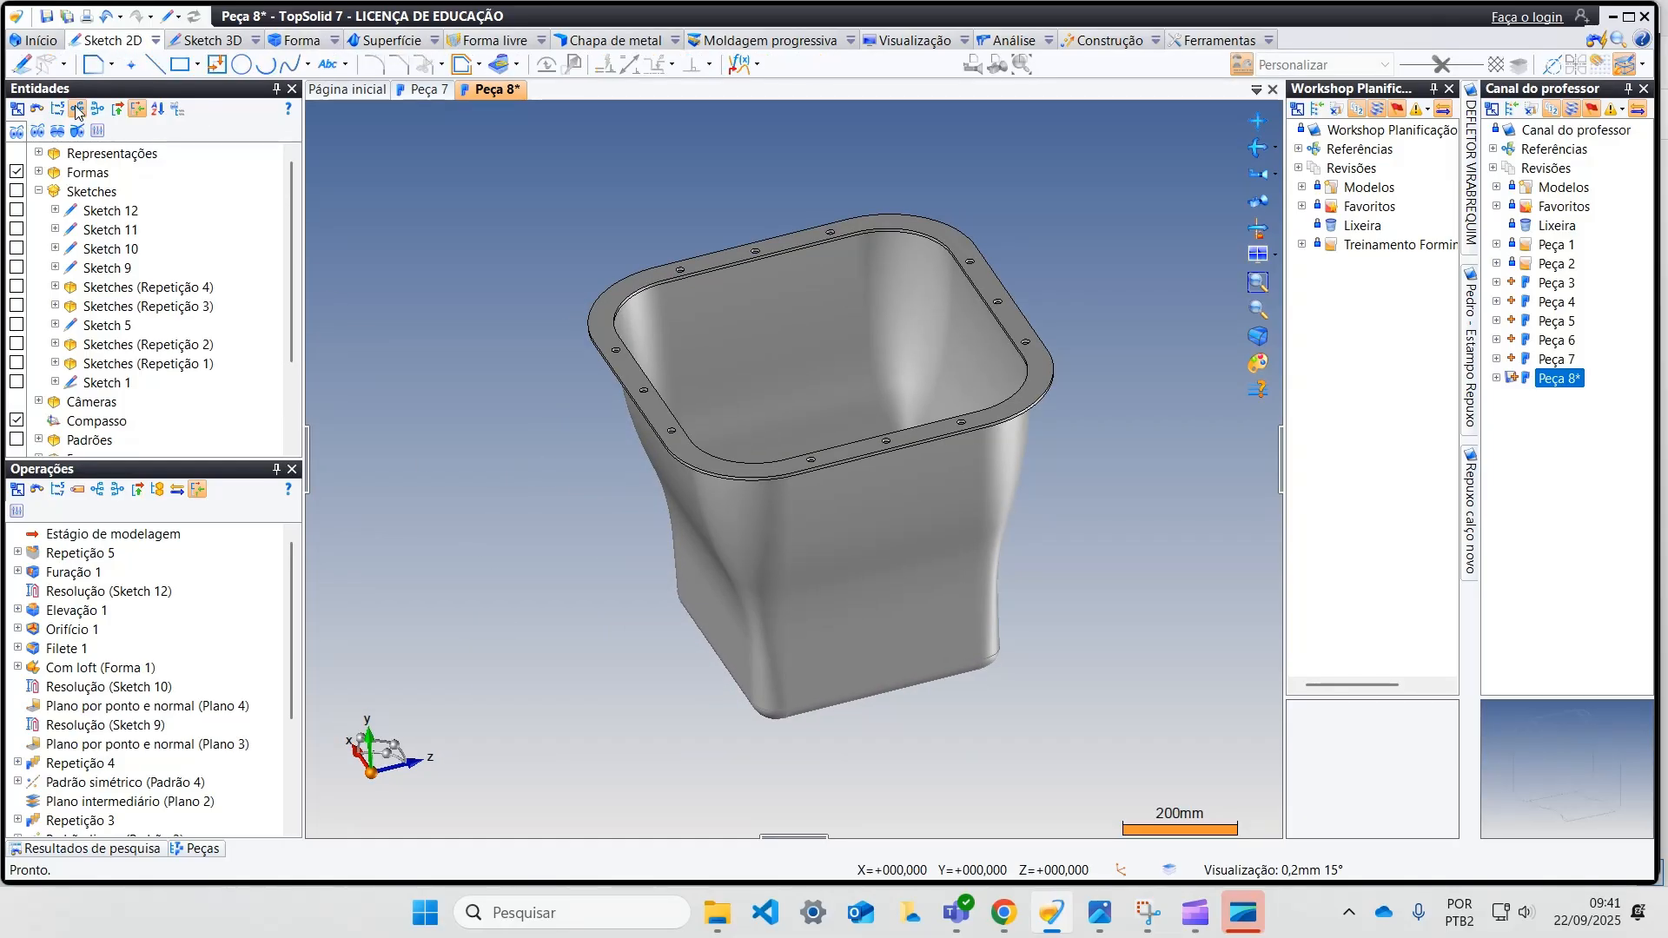
left_click(91, 66)
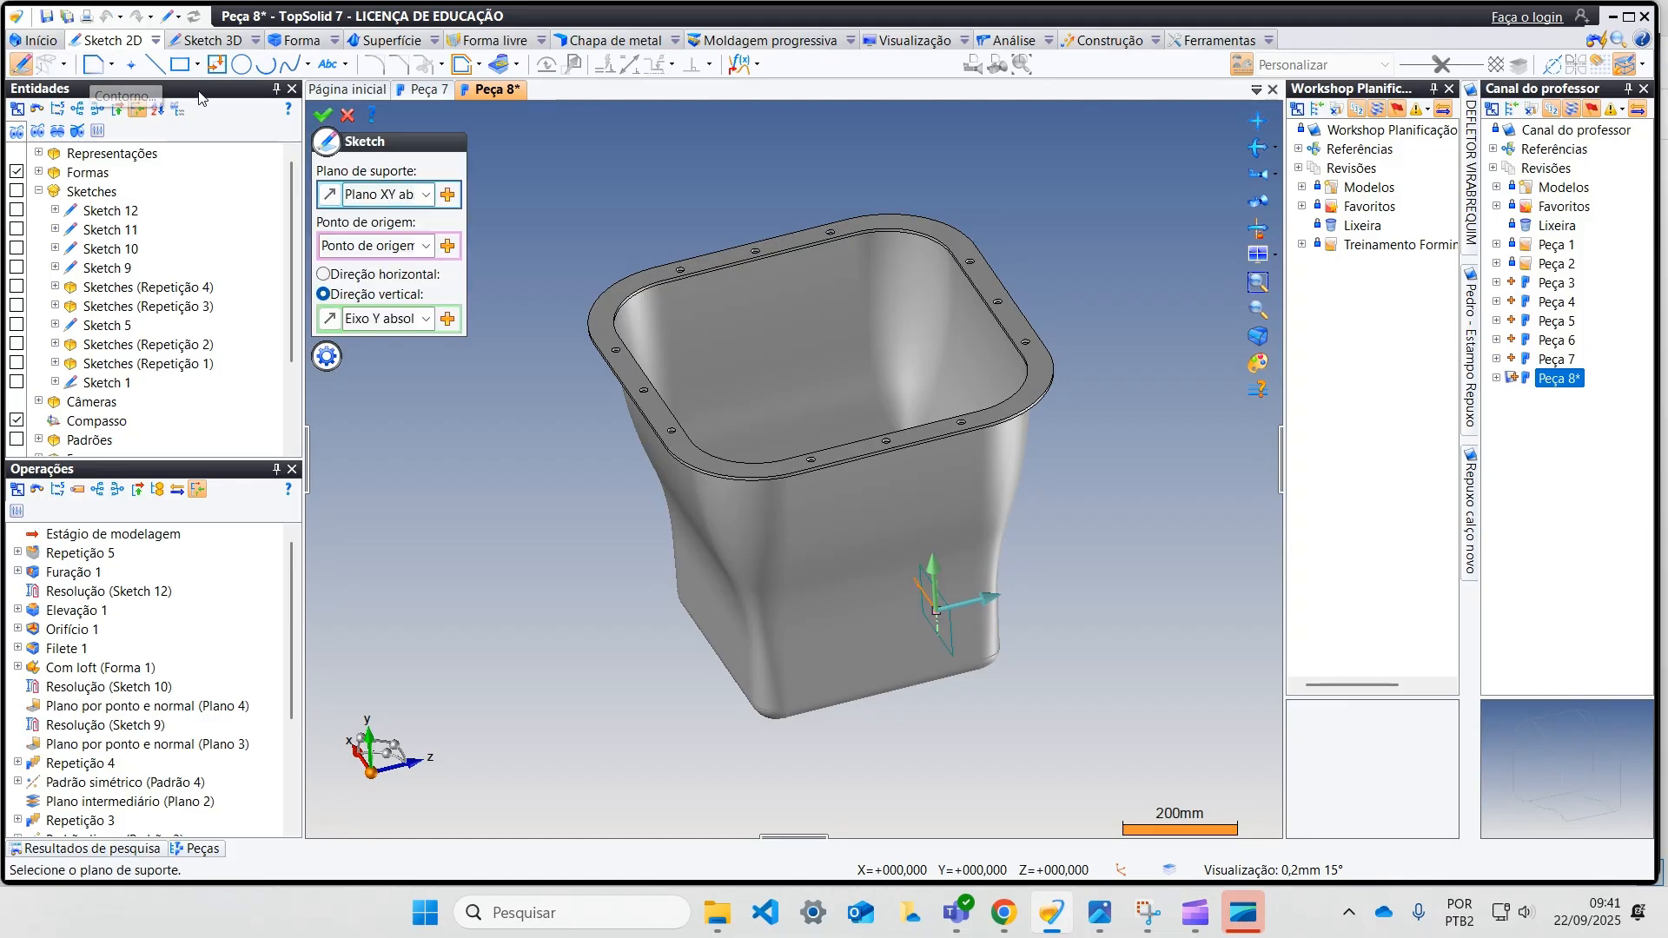
left_click(424, 198)
left_click(444, 166)
left_click(347, 113)
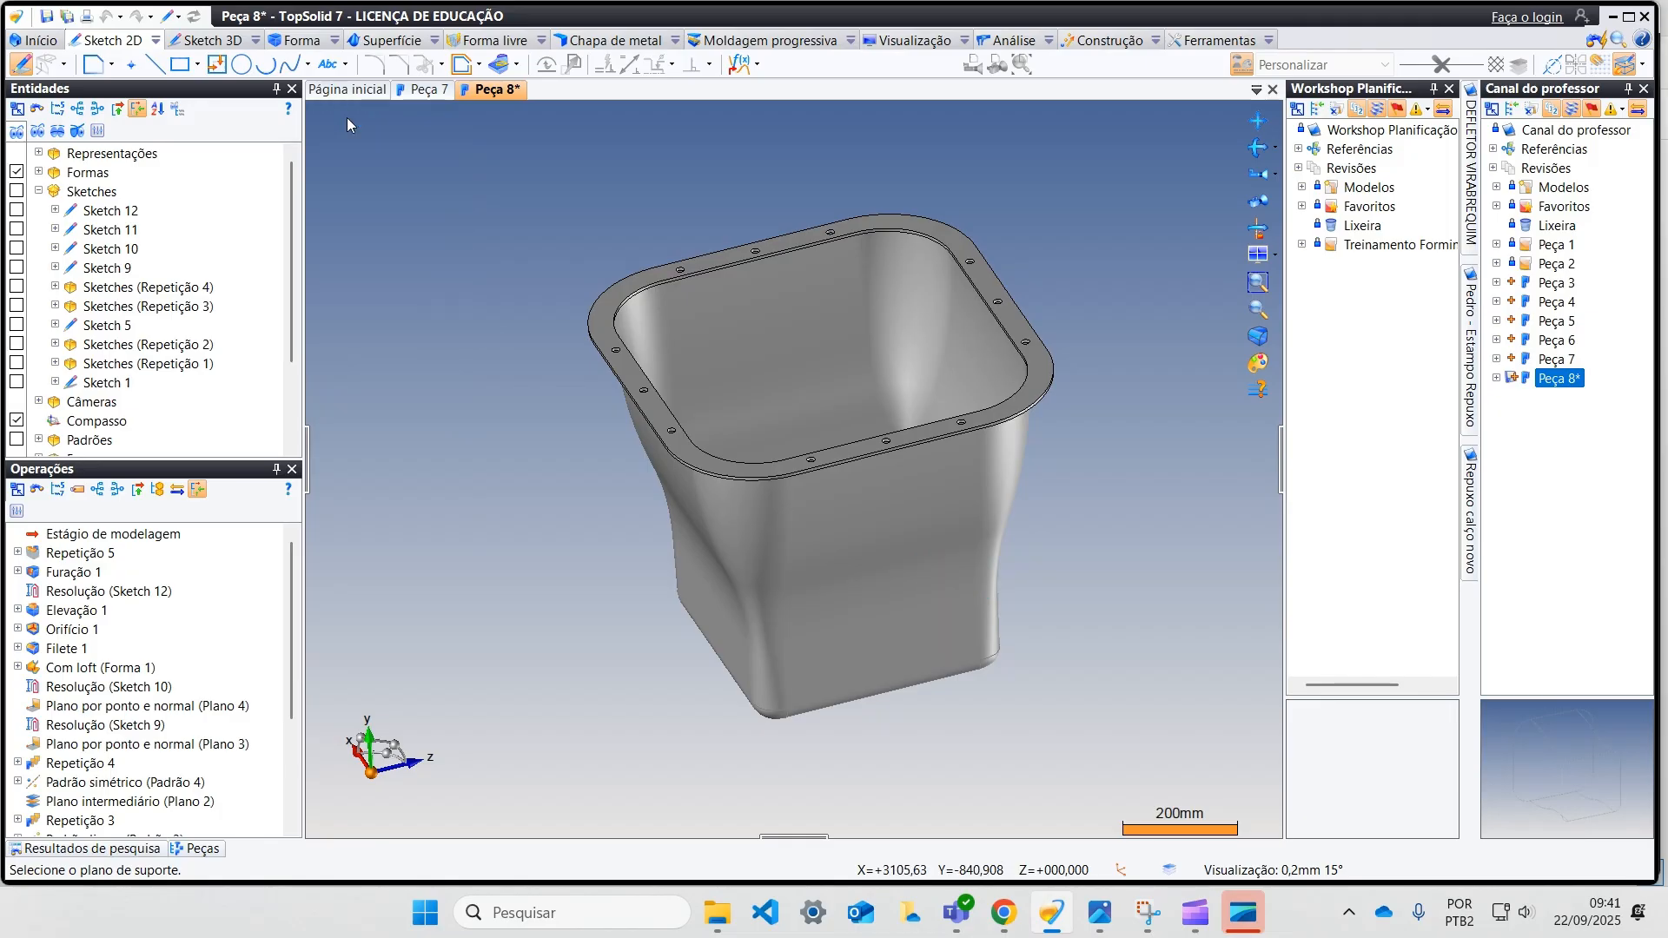
Step: Start an offset plane with the absolute YZ plane as its reference
left_click(1105, 45)
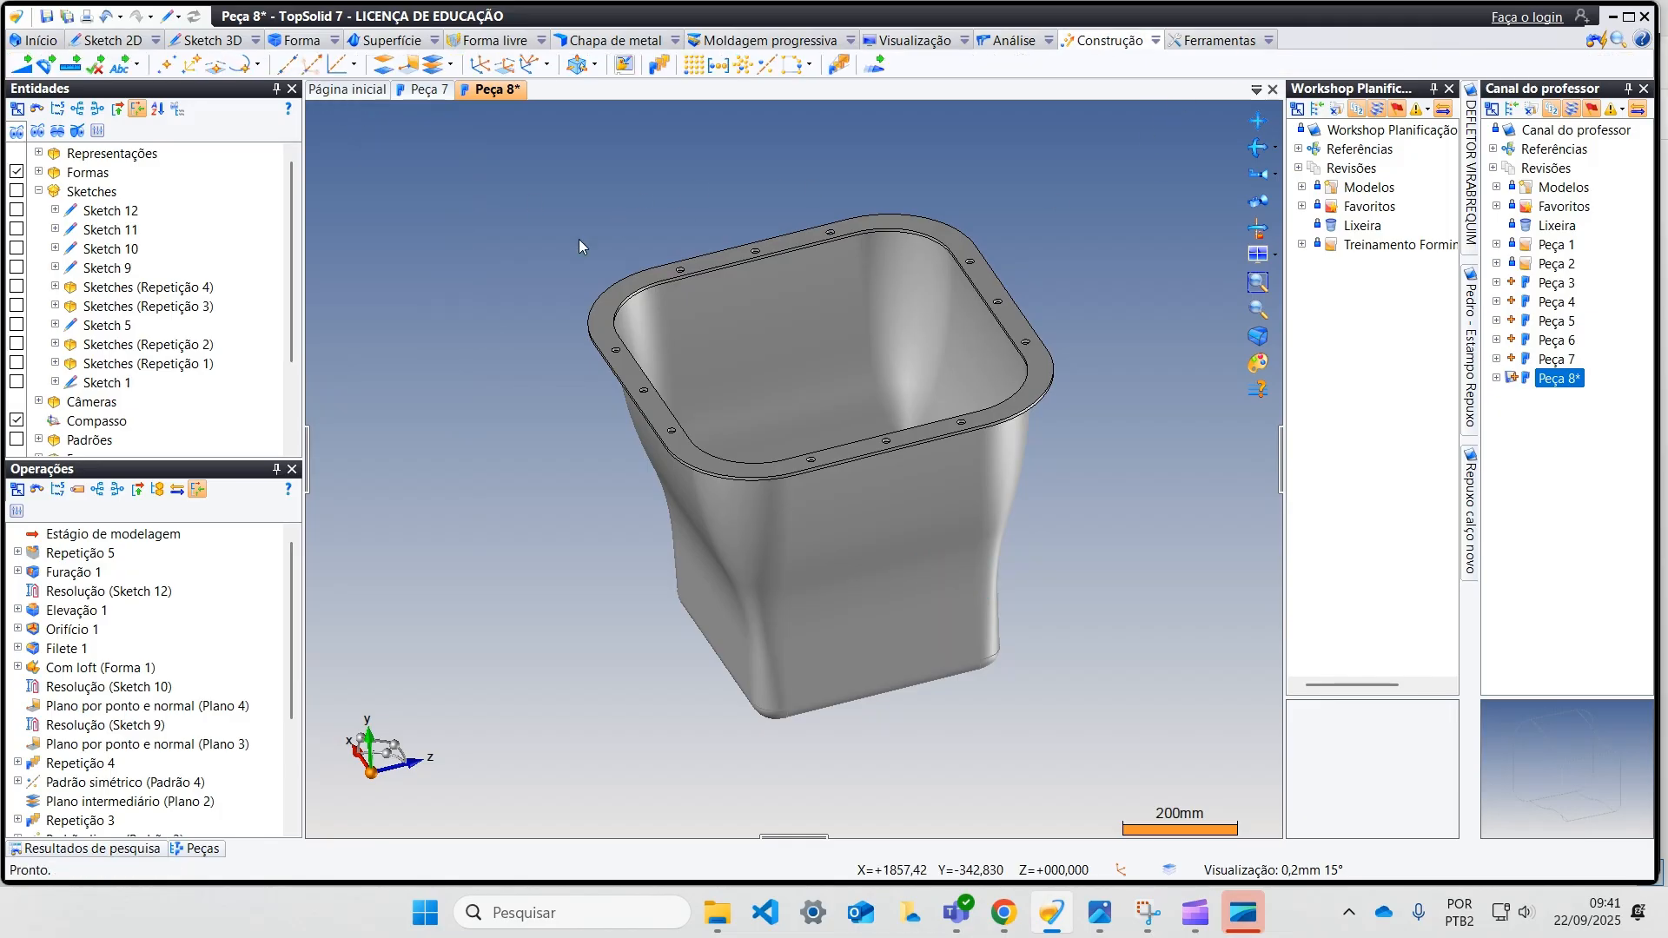
left_click(385, 65)
left_click(409, 244)
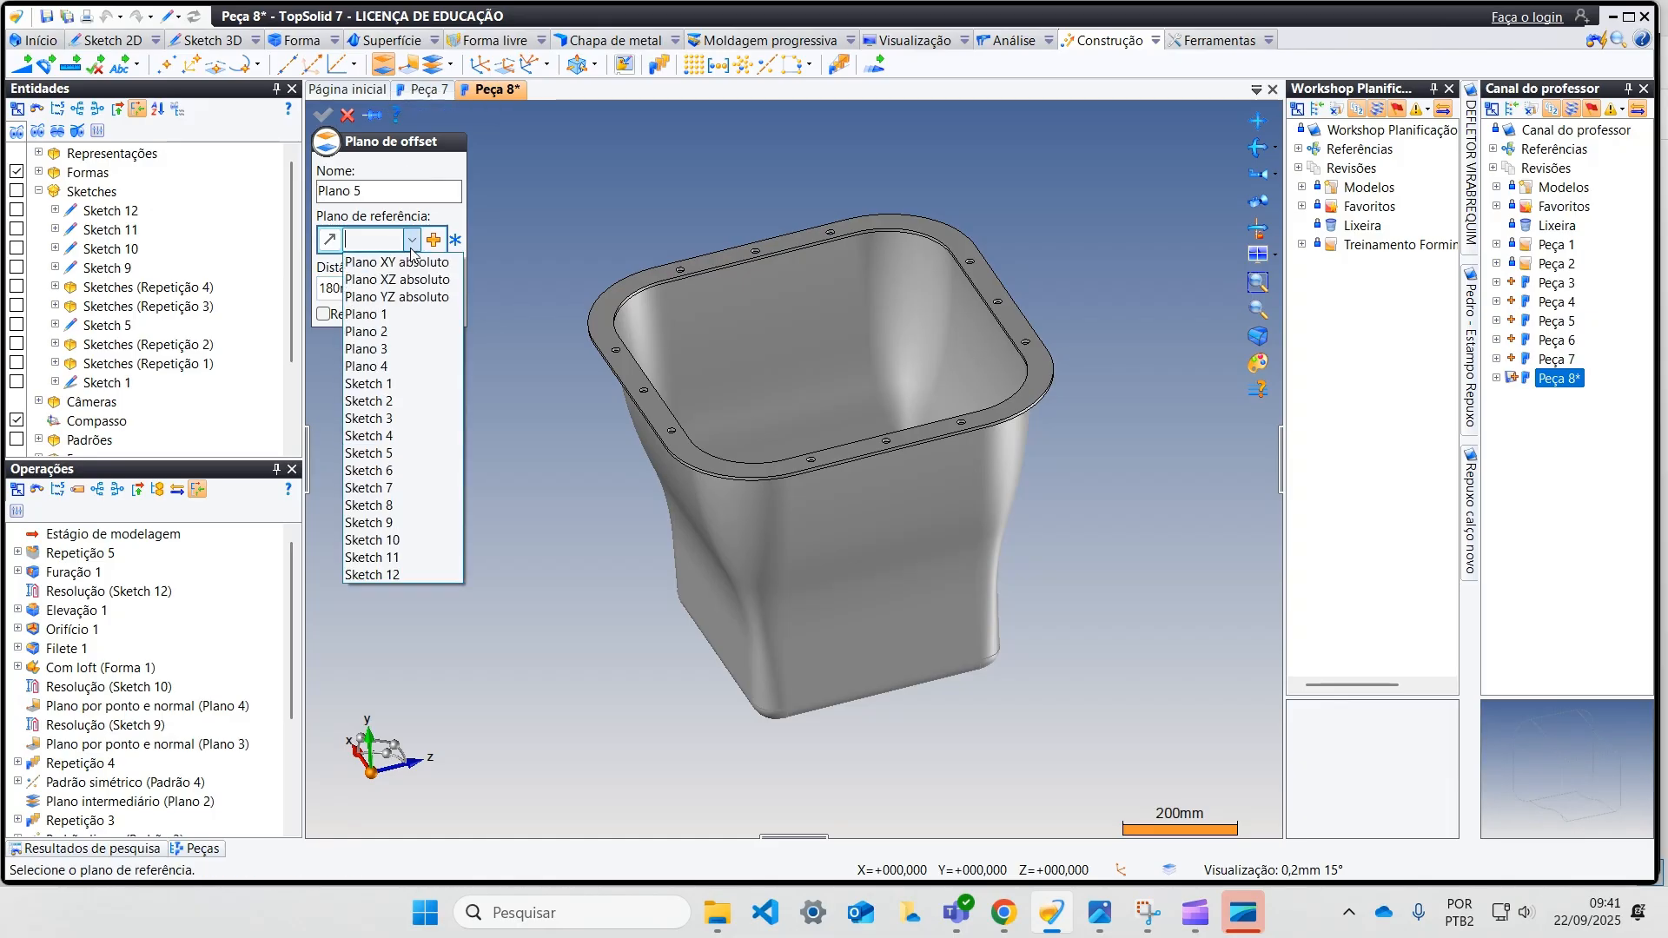
left_click(406, 298)
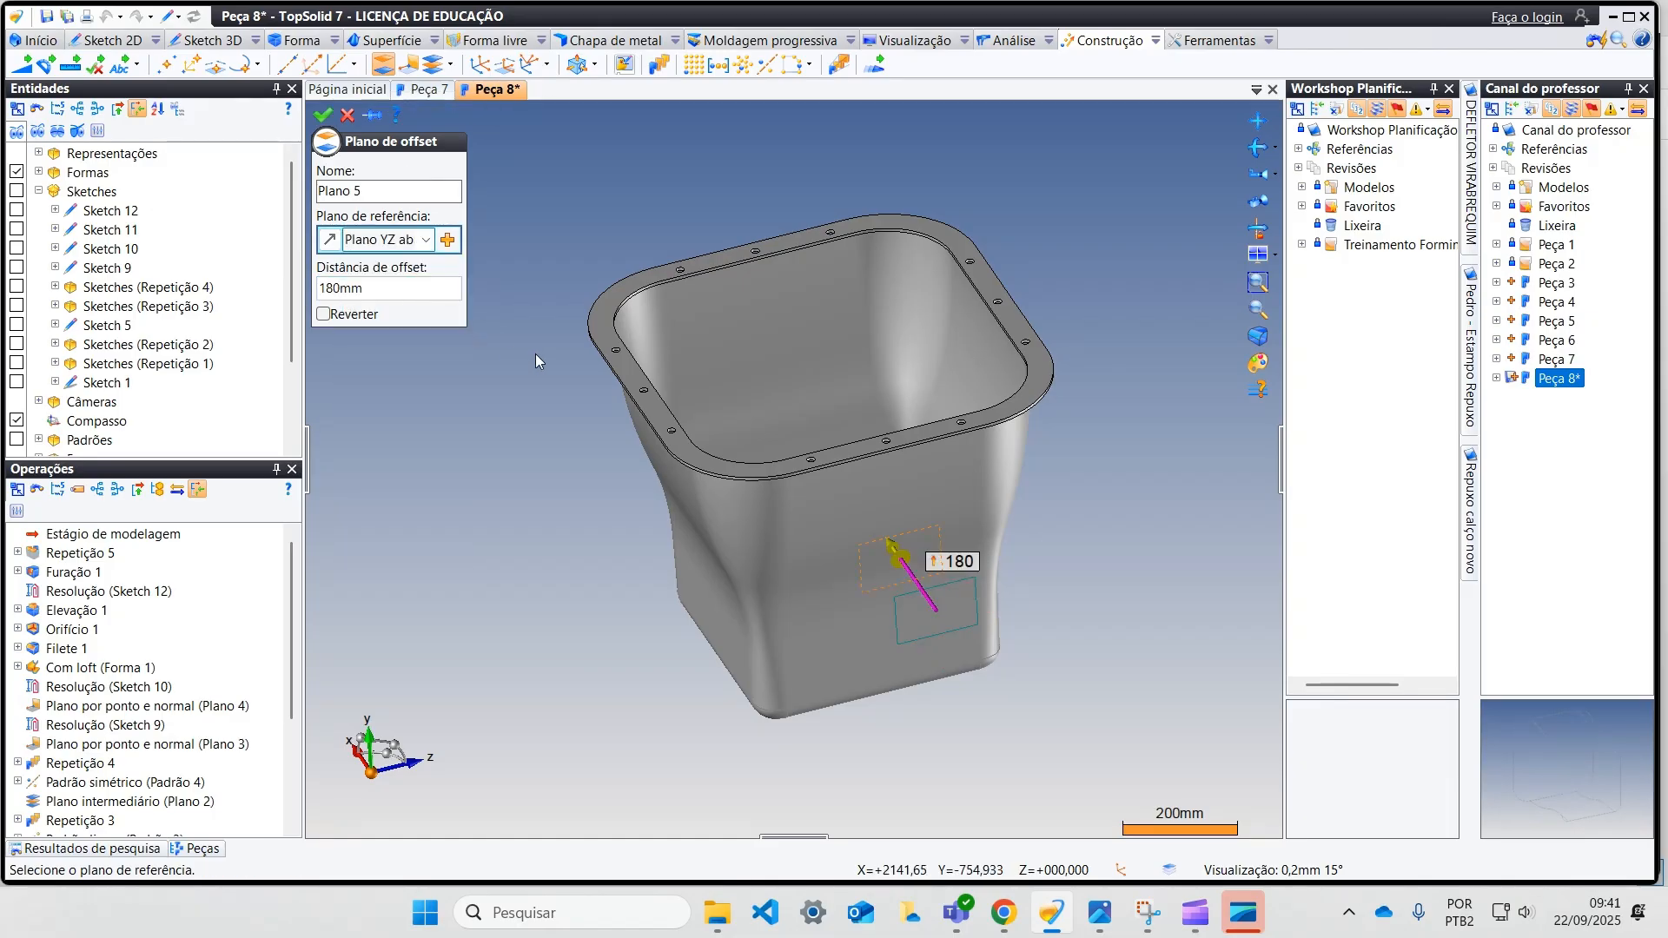
Step: Set the plane's offset distance to -350 mm, outside the part's side wall, and create the plane
middle_click_drag(531, 353, 606, 448)
left_click_drag(823, 600, 953, 671)
middle_click_drag(977, 639, 1103, 618)
left_click_drag(926, 739, 979, 767)
scroll(995, 619, "down", 2)
middle_click_drag(995, 619, 1046, 722)
left_click(966, 576)
type("350")
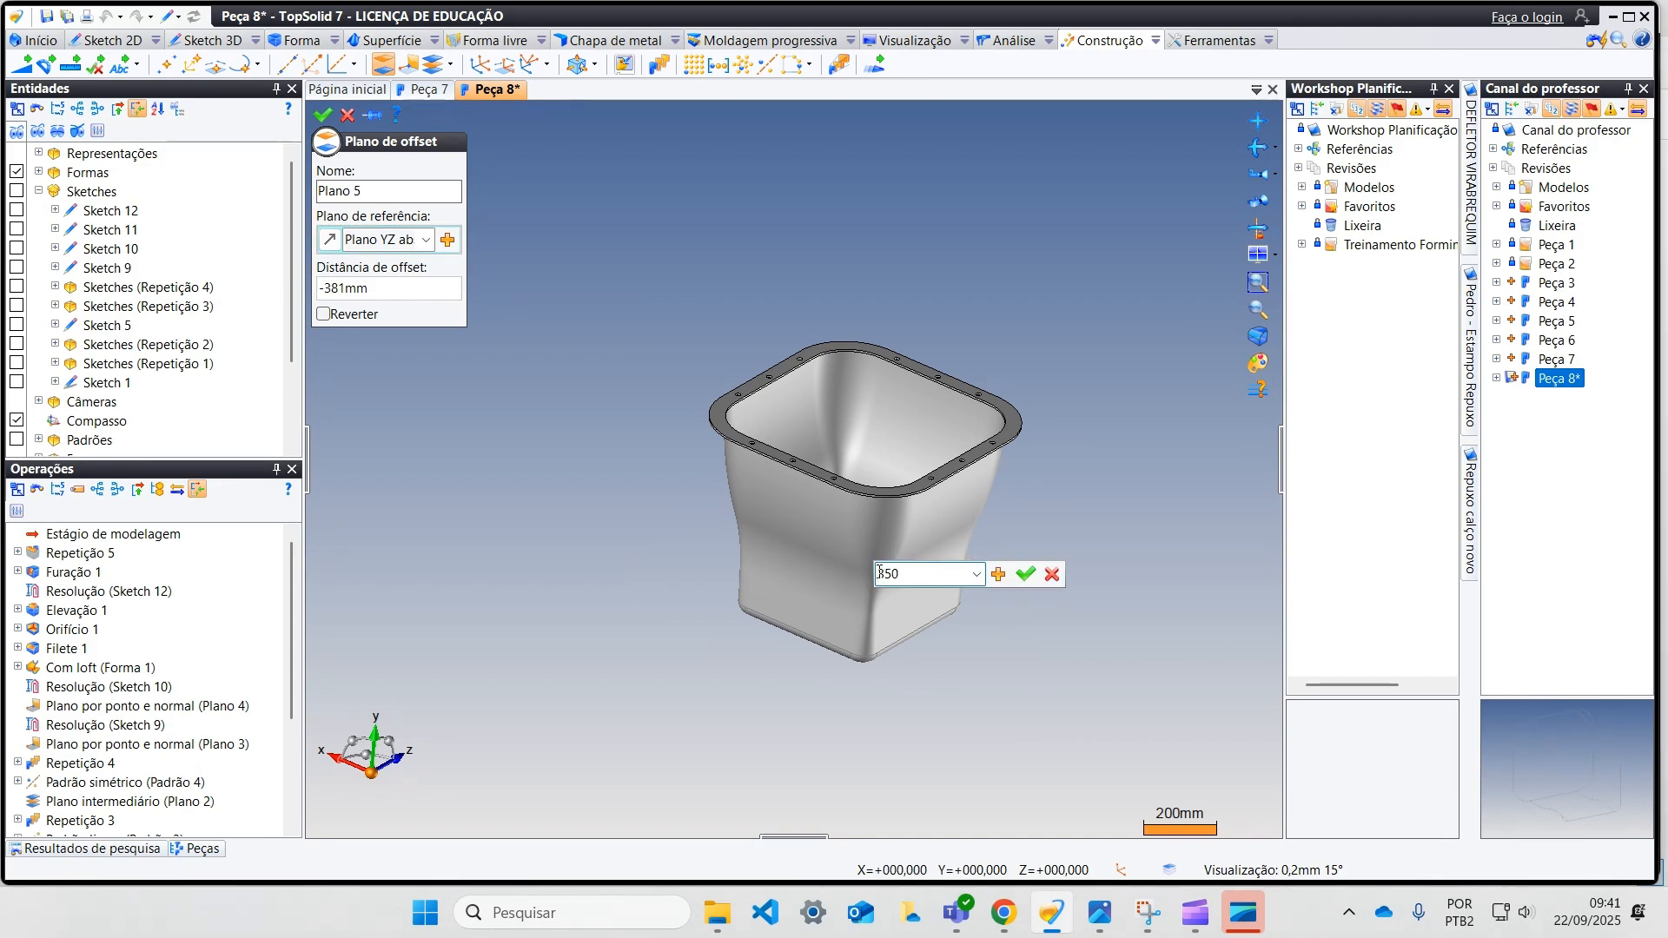
key("Return")
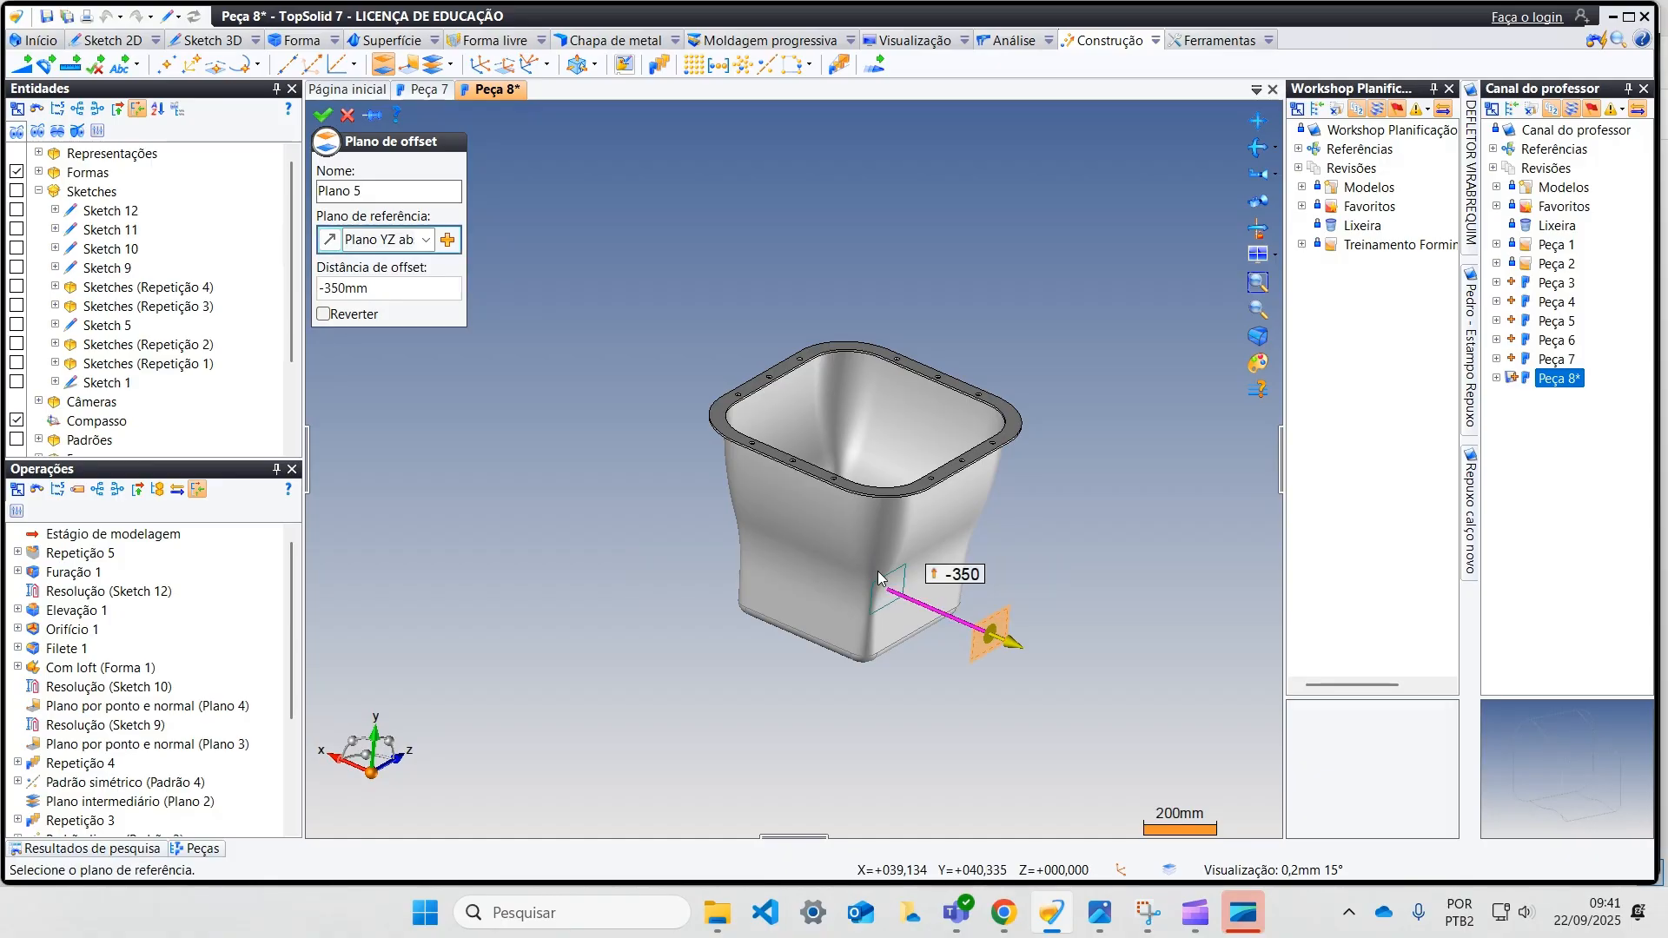
left_click(324, 115)
Step: Start a sketch on the new offset plane and draw a rectangle about 120 by 258 mm on the body near the flange
right_click(1001, 619)
left_click(1065, 612)
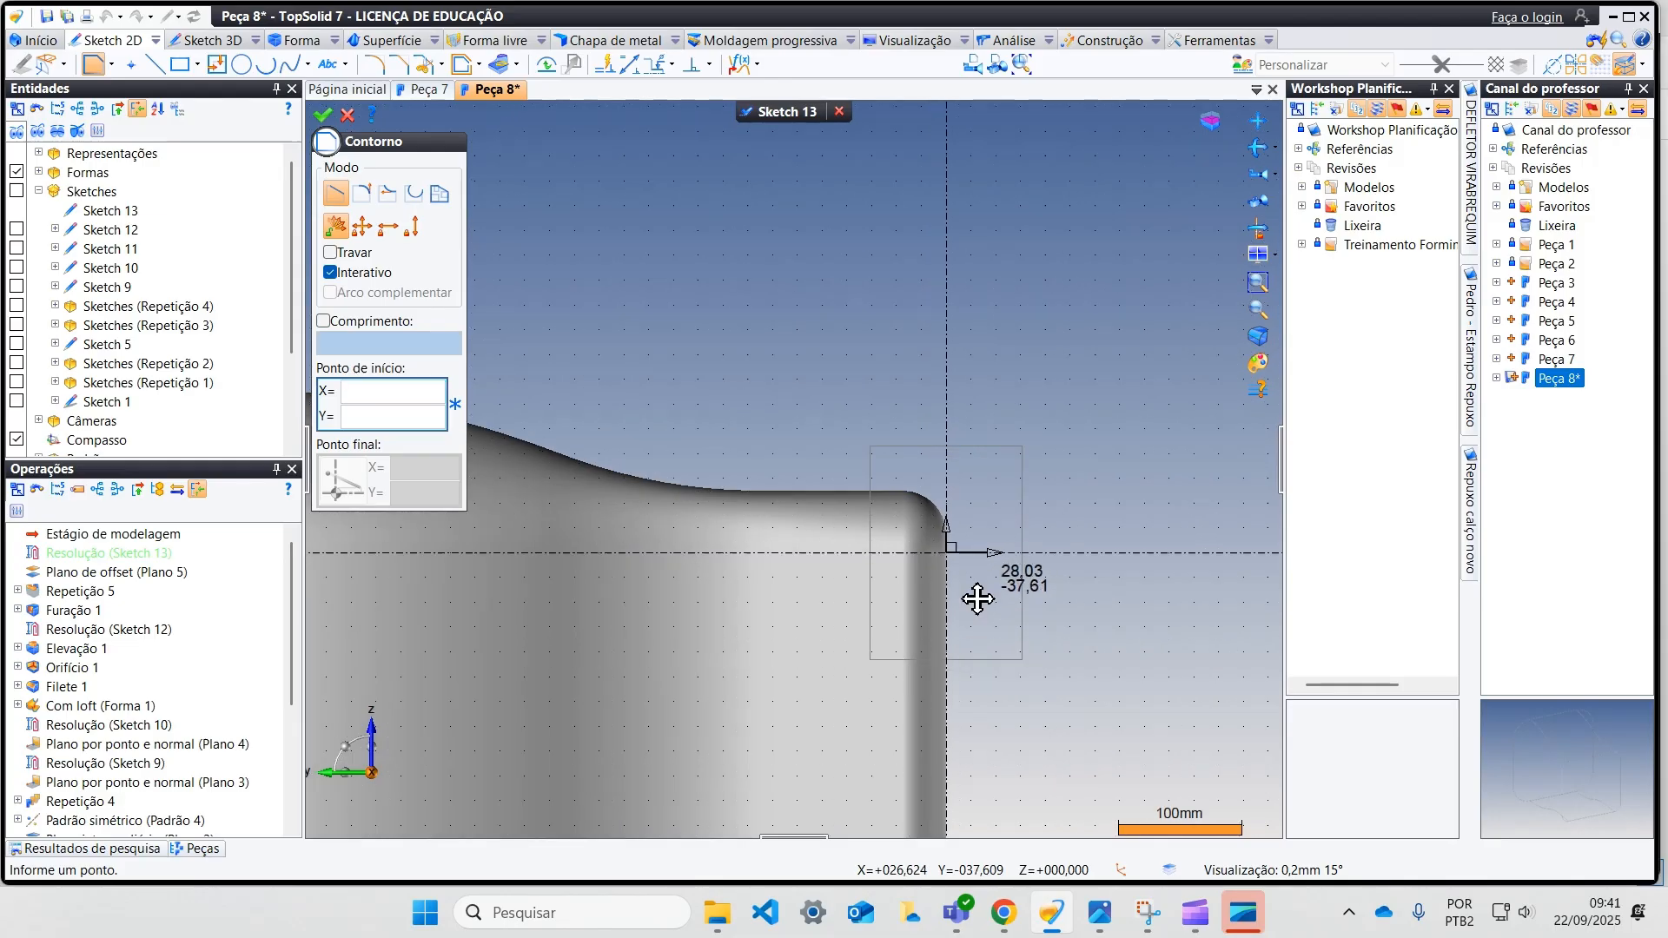
middle_click_drag(978, 599, 1081, 443)
scroll(1081, 443, "down", 4)
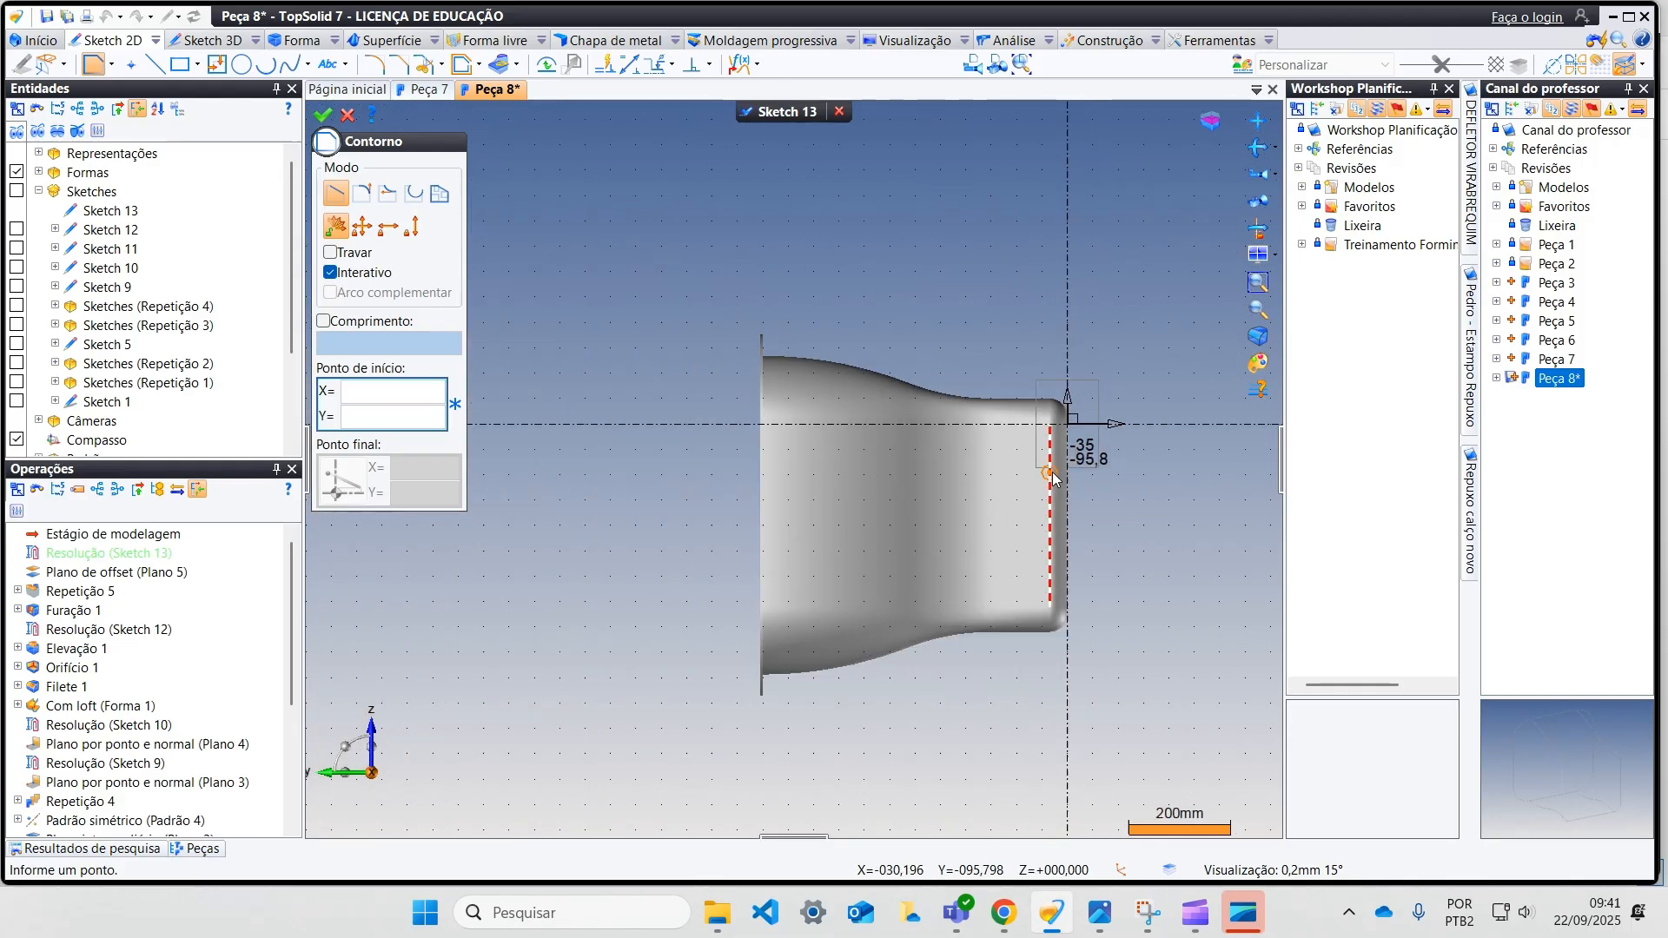
left_click(180, 64)
left_click(781, 458)
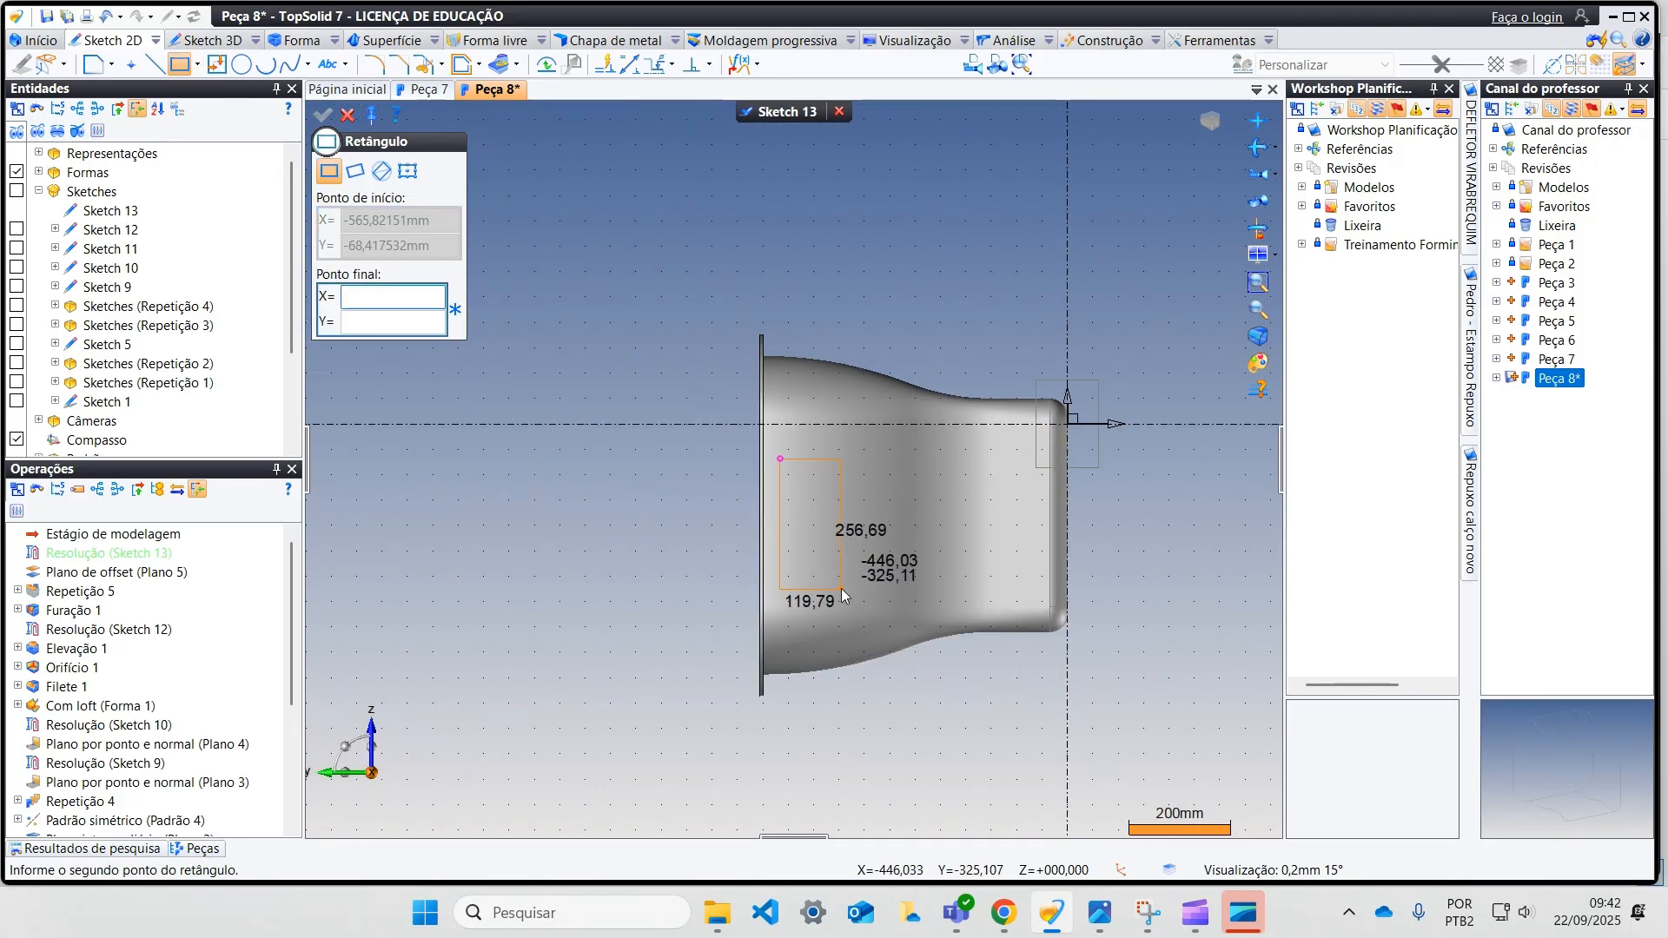
left_click(841, 589)
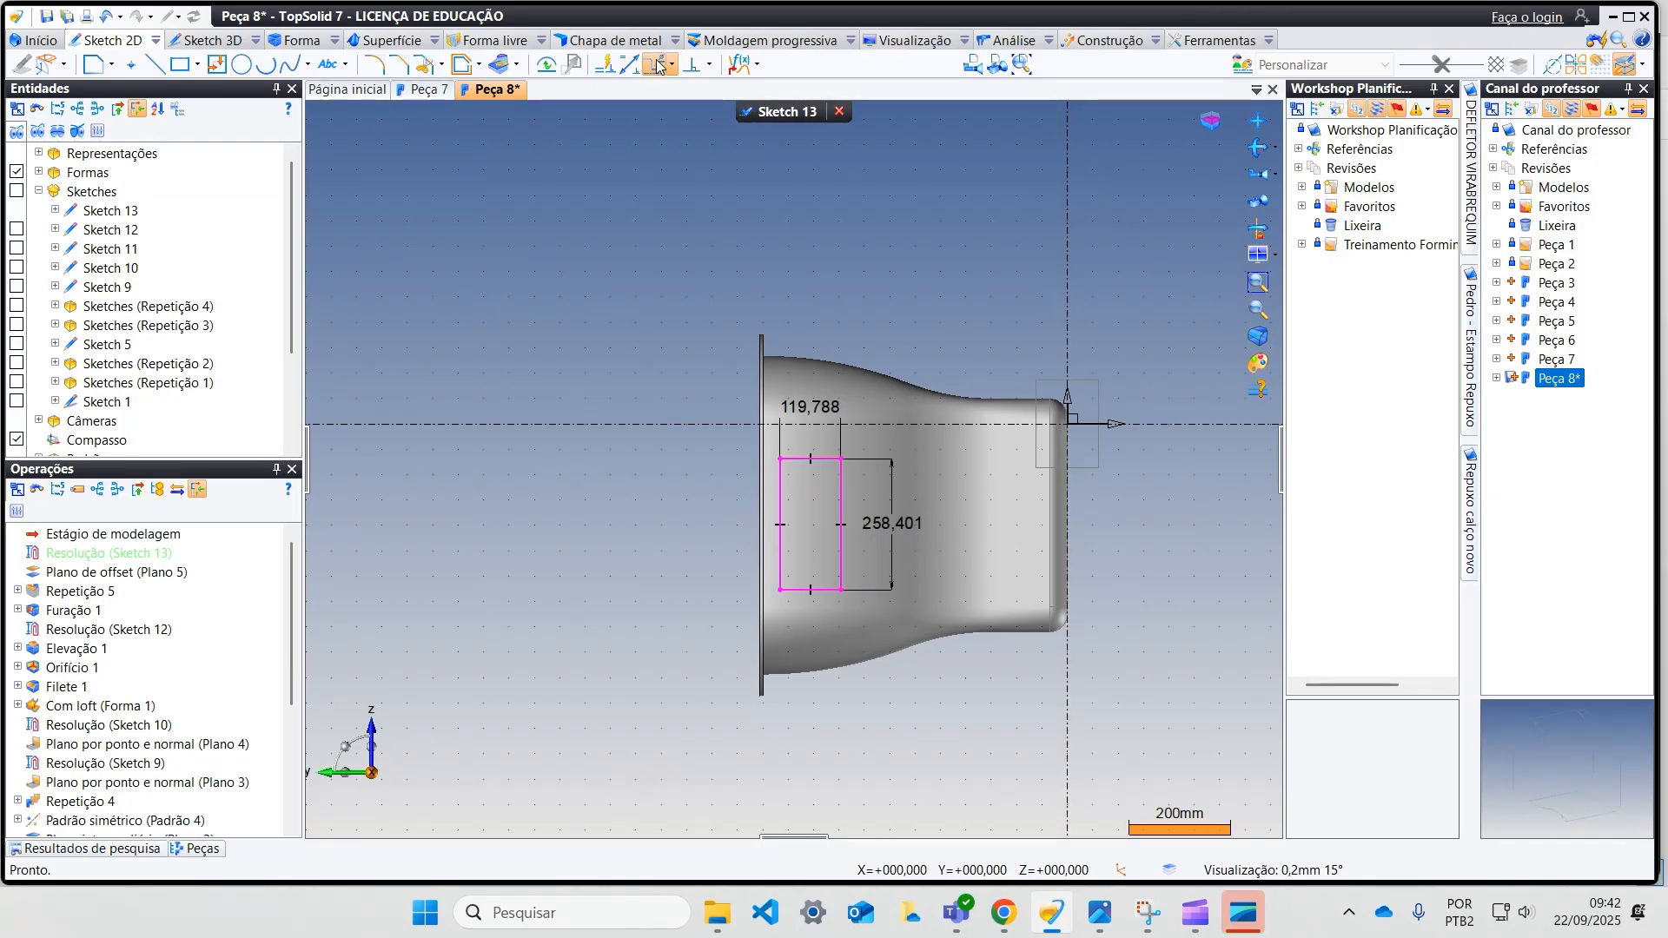
Step: Centre the rectangle's flange-side edge between the two outer vertices where the body meets the flange
left_click(710, 66)
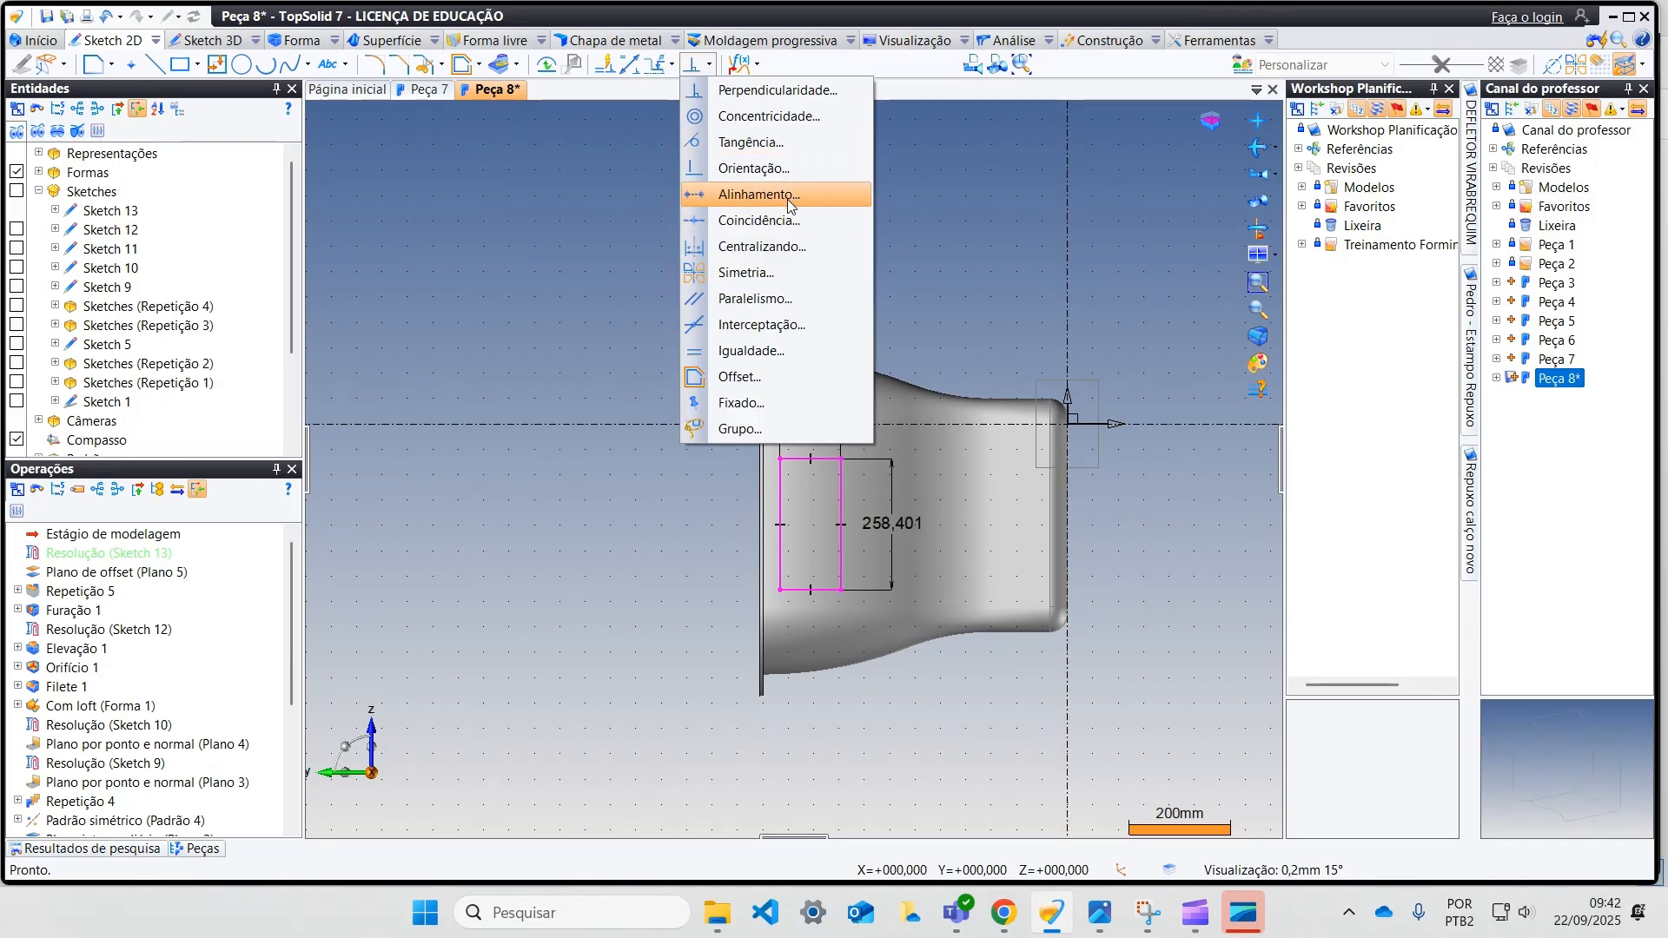
left_click(784, 251)
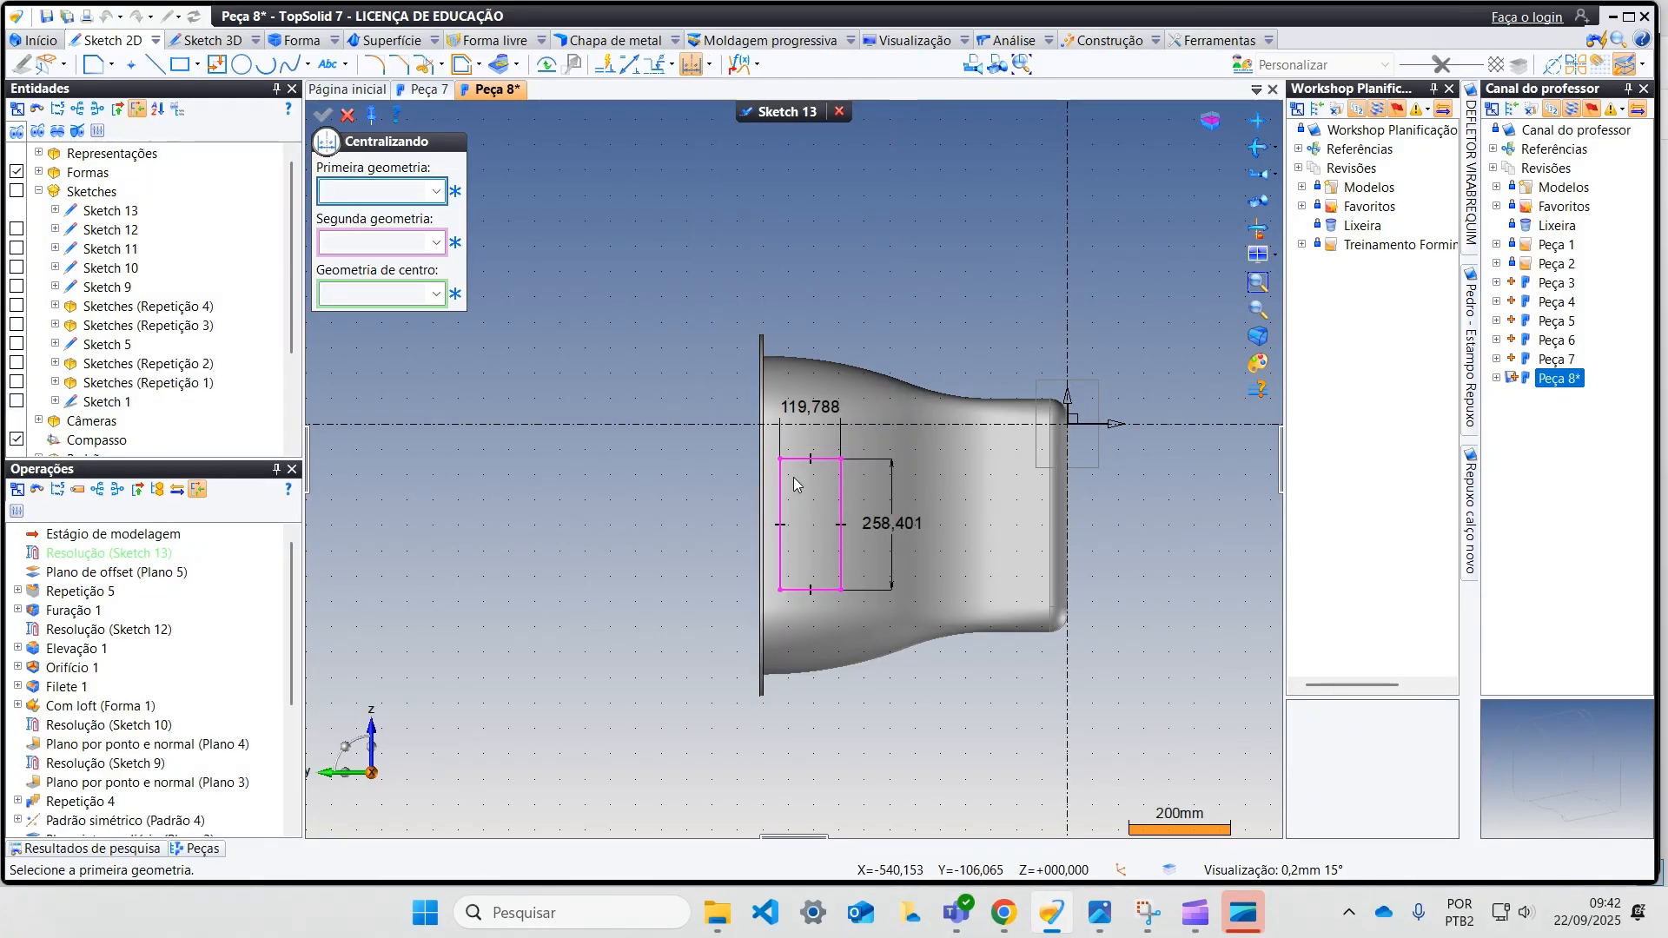
scroll(765, 342, "up", 5)
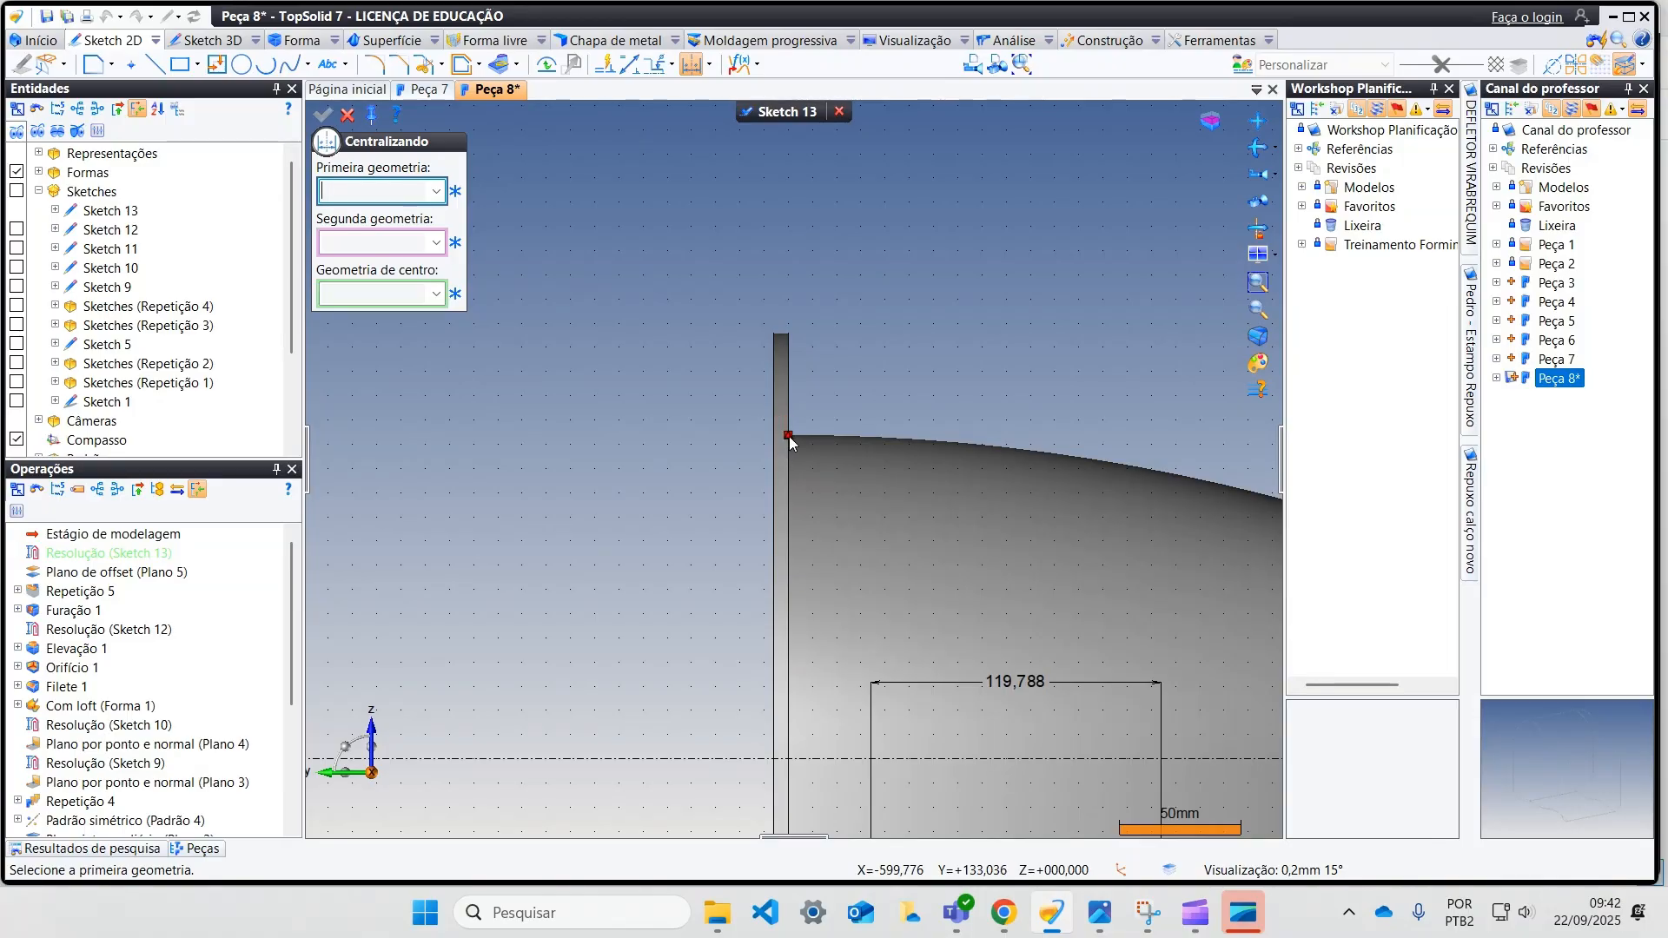
left_click(787, 435)
middle_click_drag(783, 452, 870, 260)
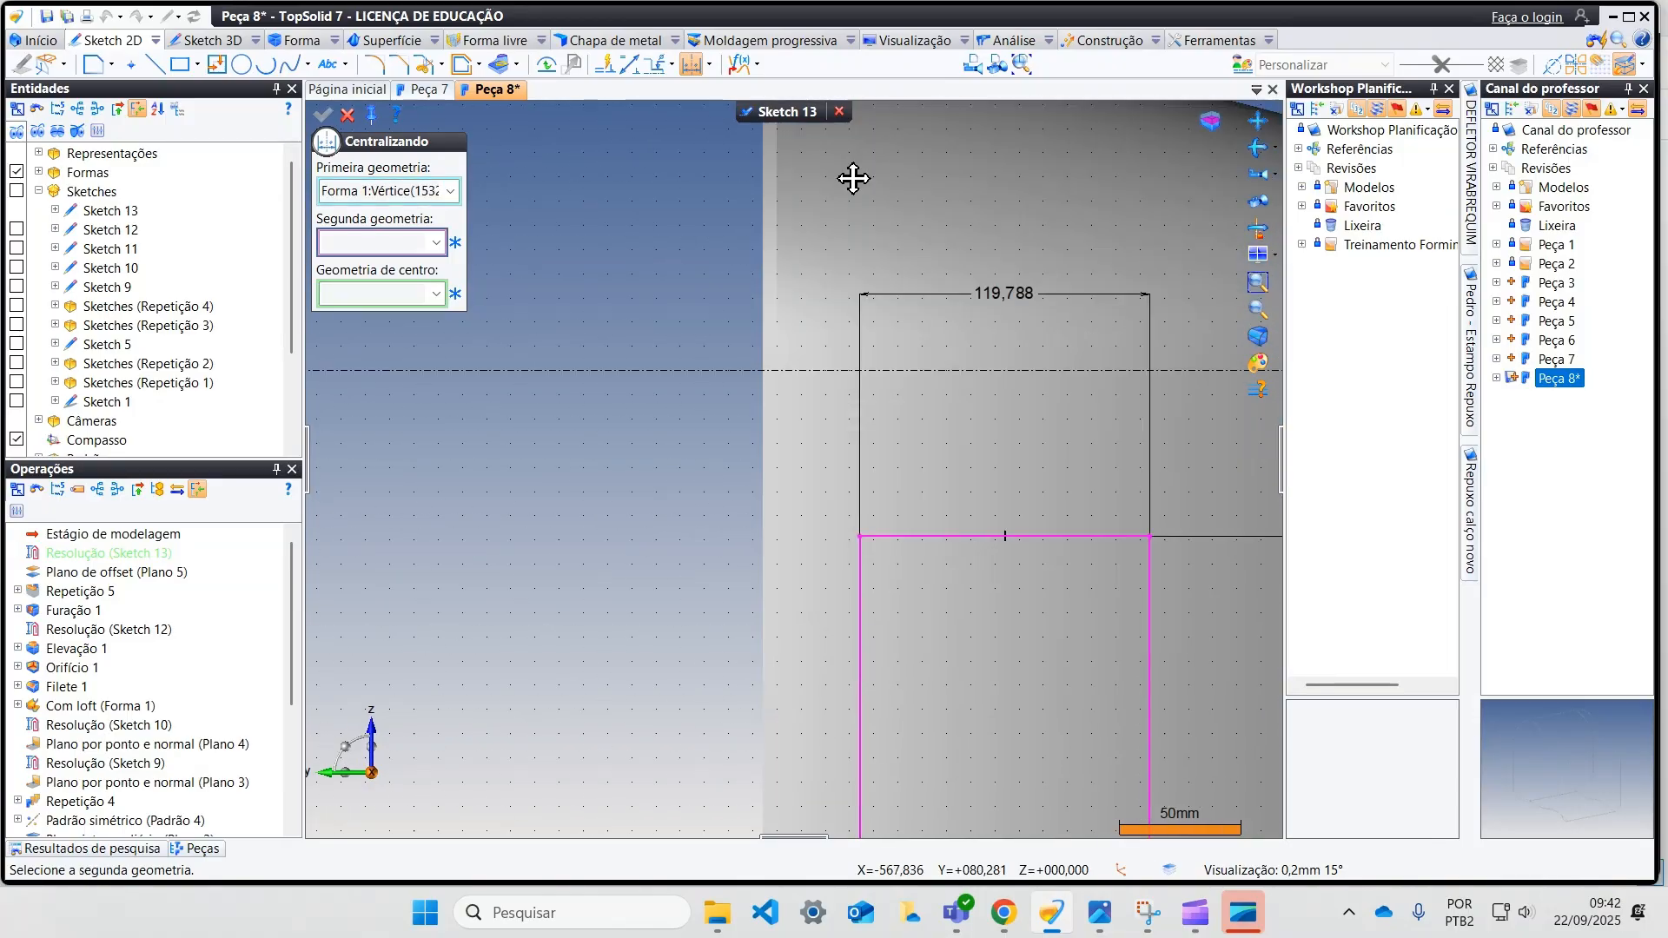
scroll(820, 247, "down", 3)
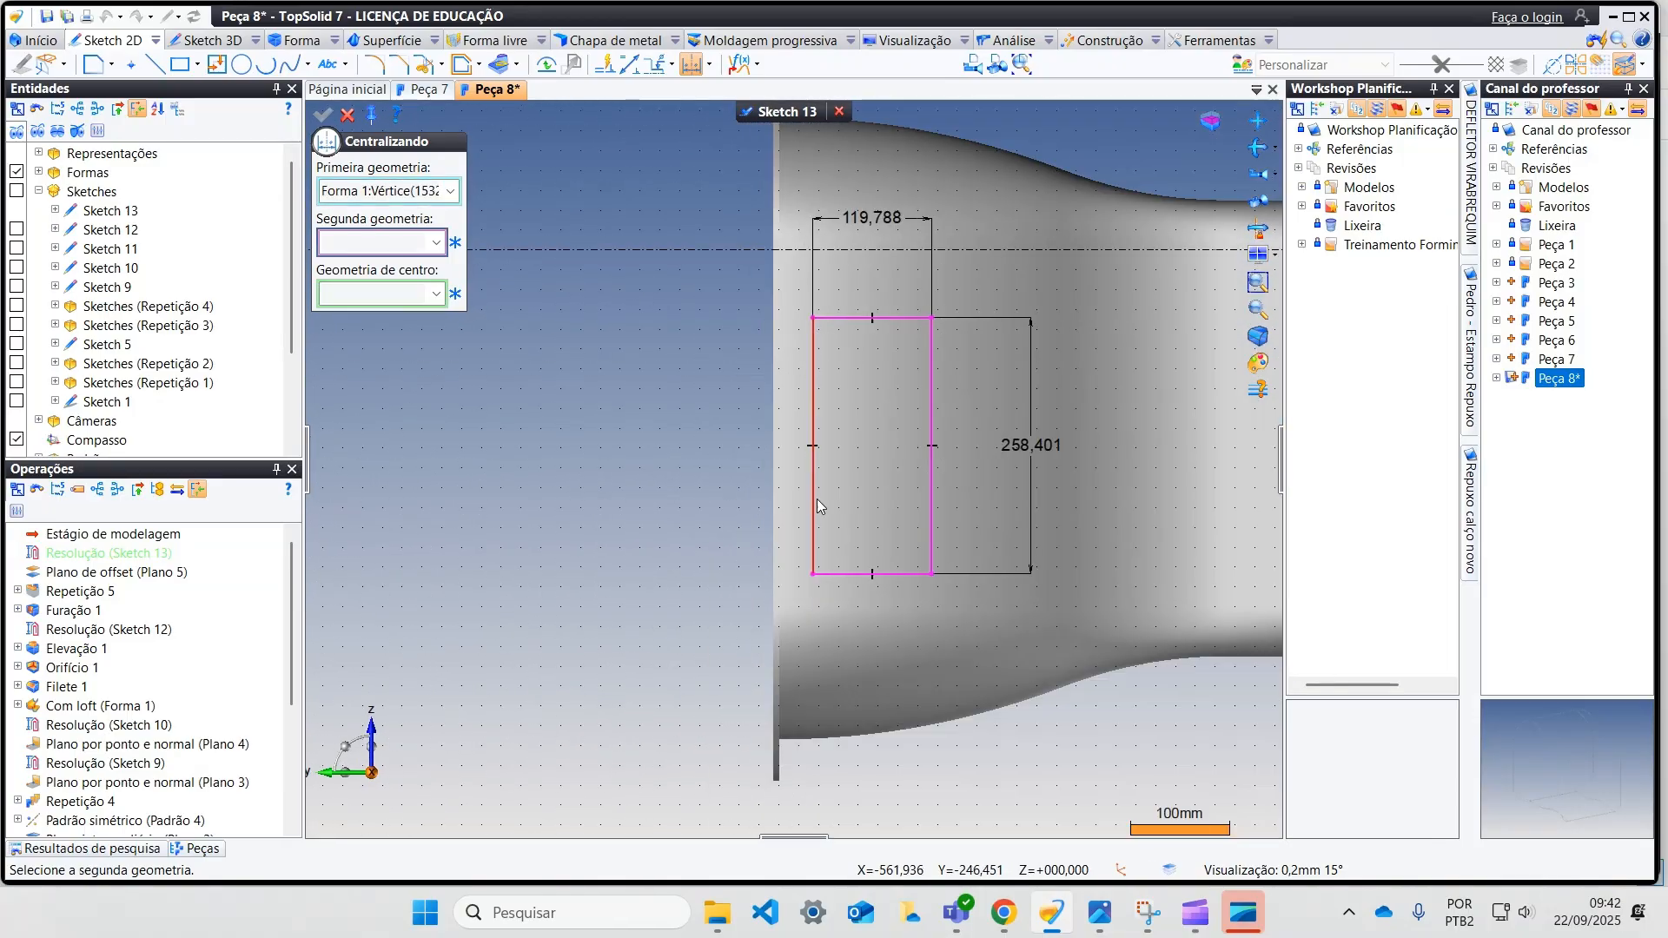
left_click(778, 742)
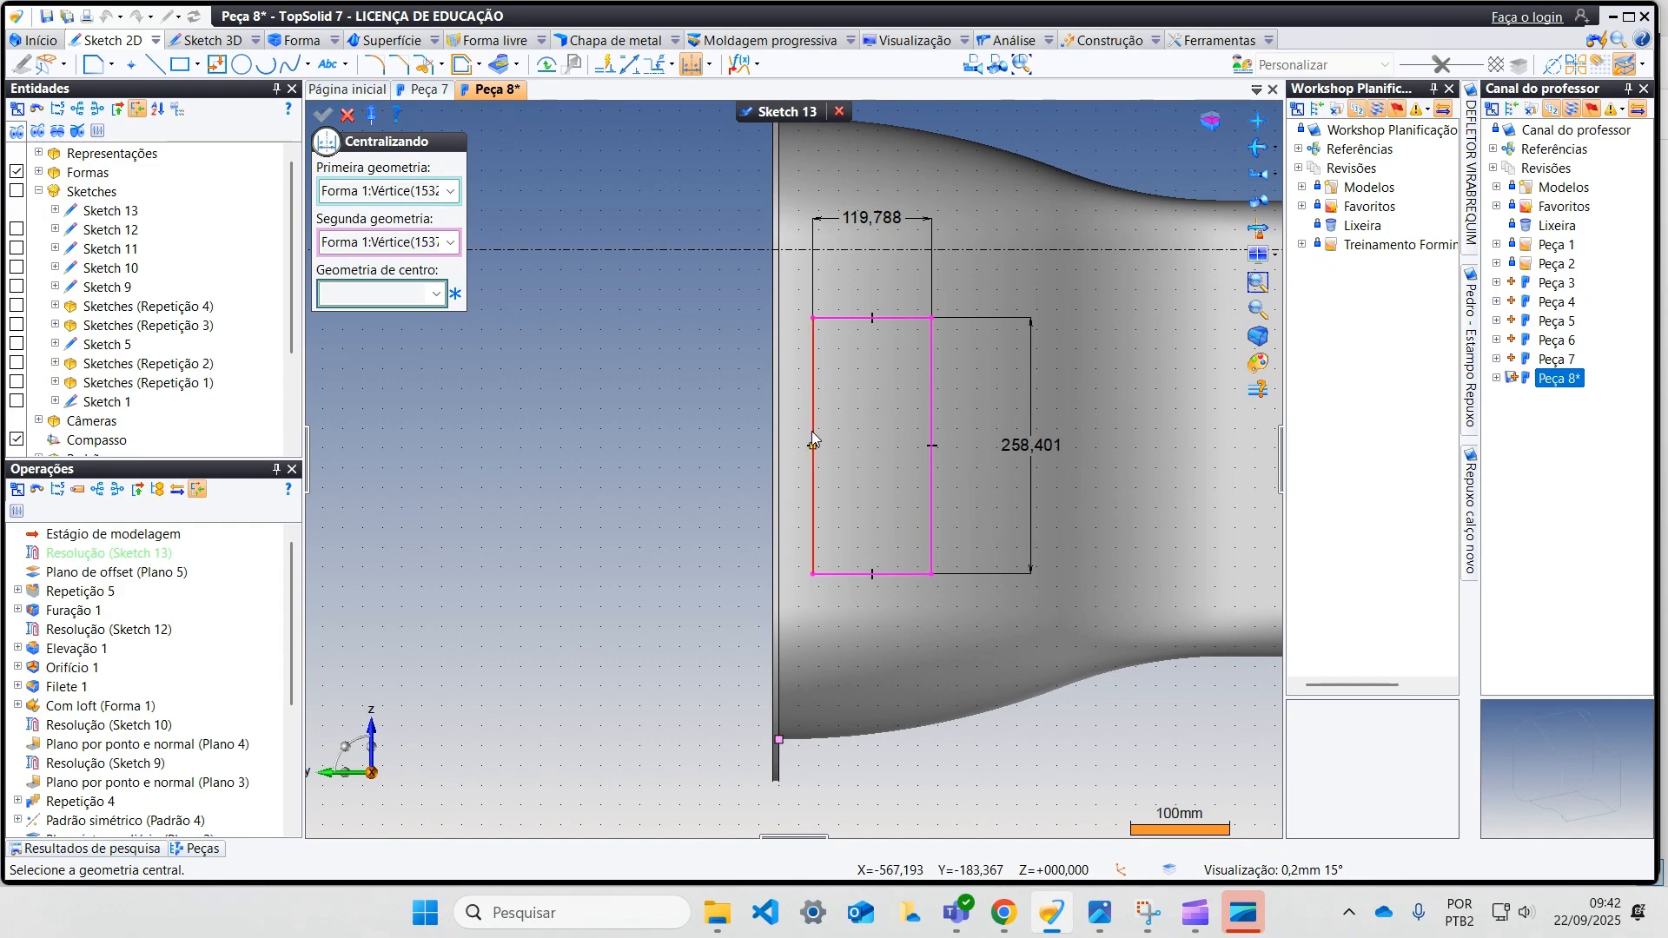
left_click(813, 448)
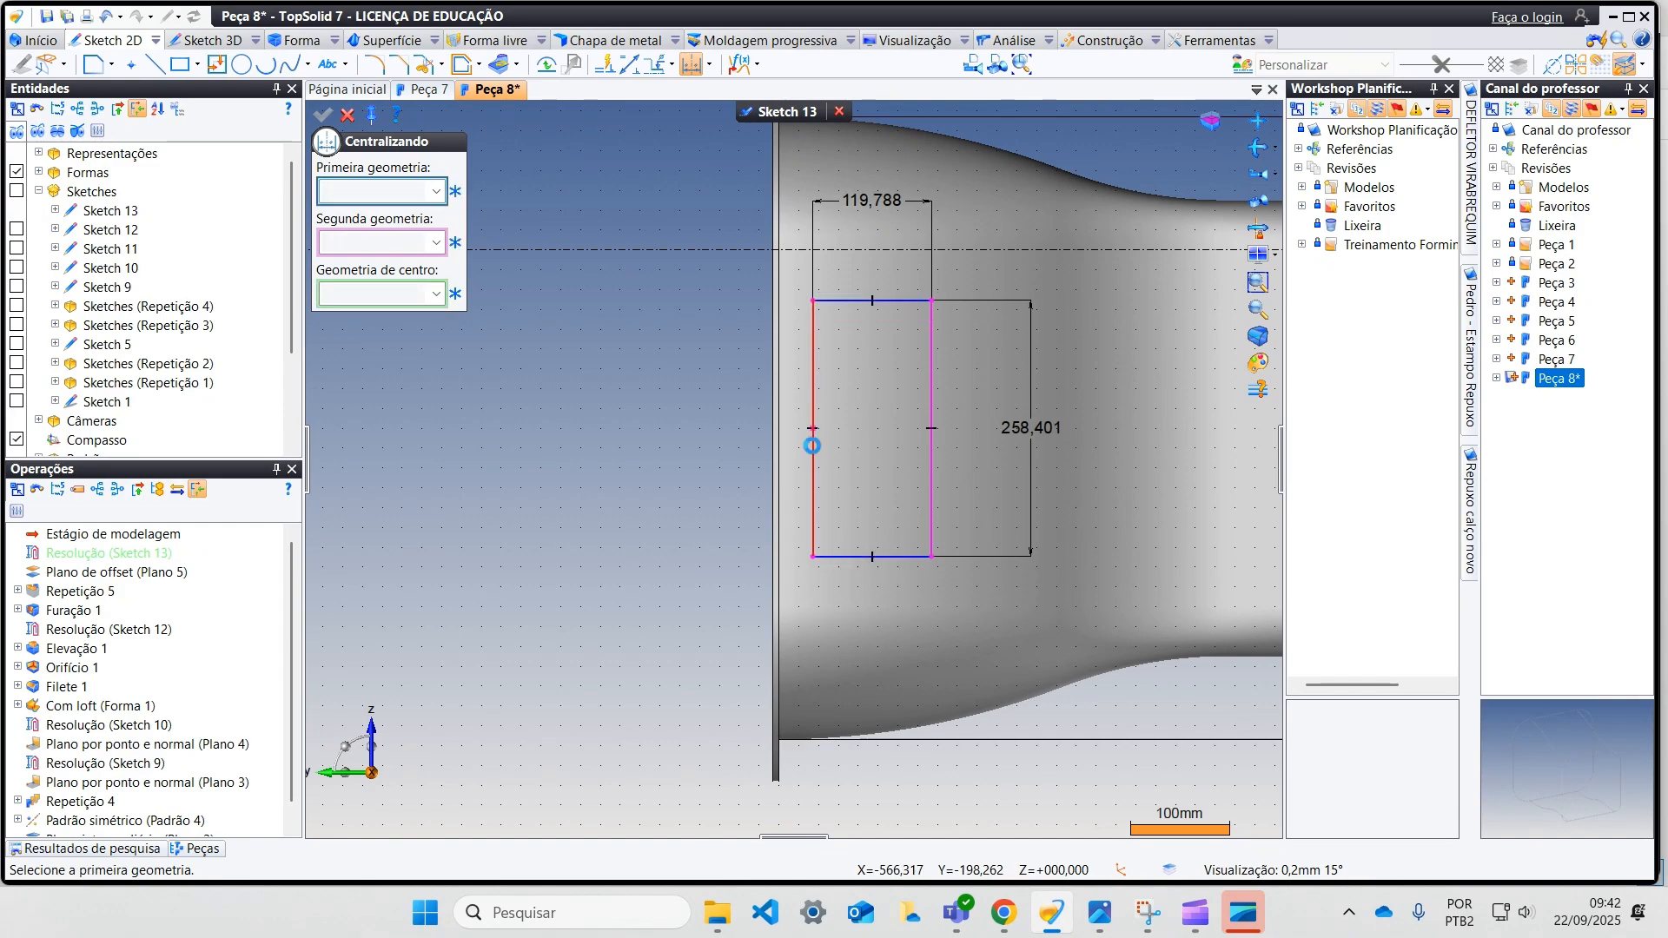
Step: Dimension the rectangle's flange-side edge to the flange face and set the distance to 50 mm
middle_click_drag(823, 483, 717, 634)
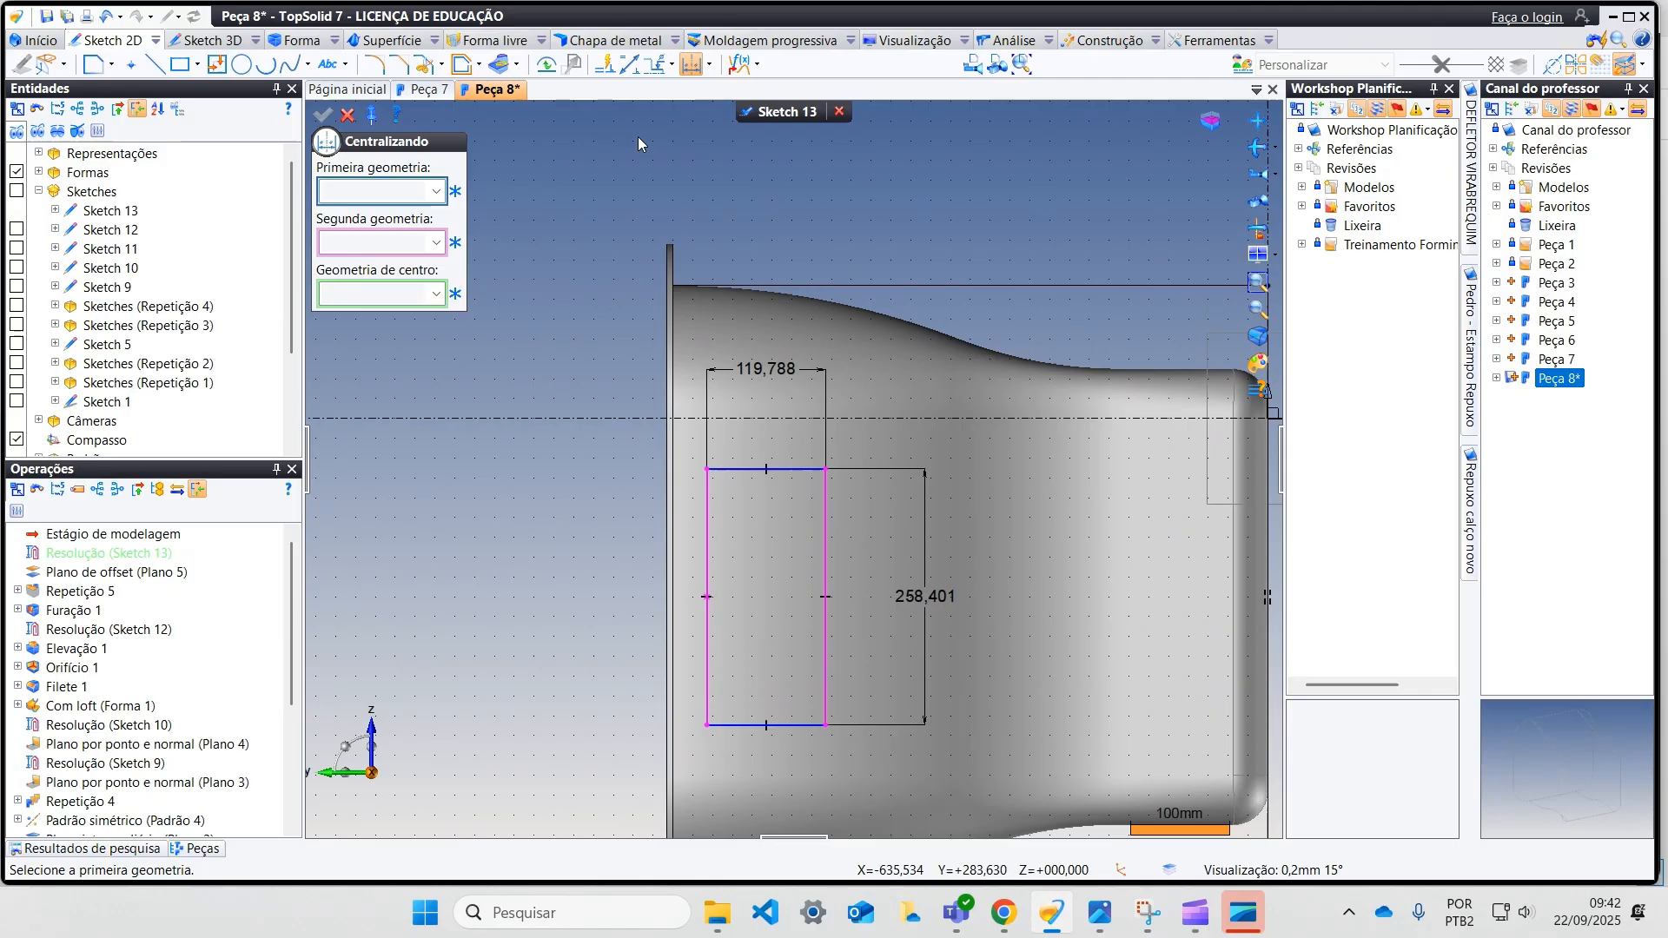
left_click(627, 70)
left_click(708, 569)
left_click(669, 569)
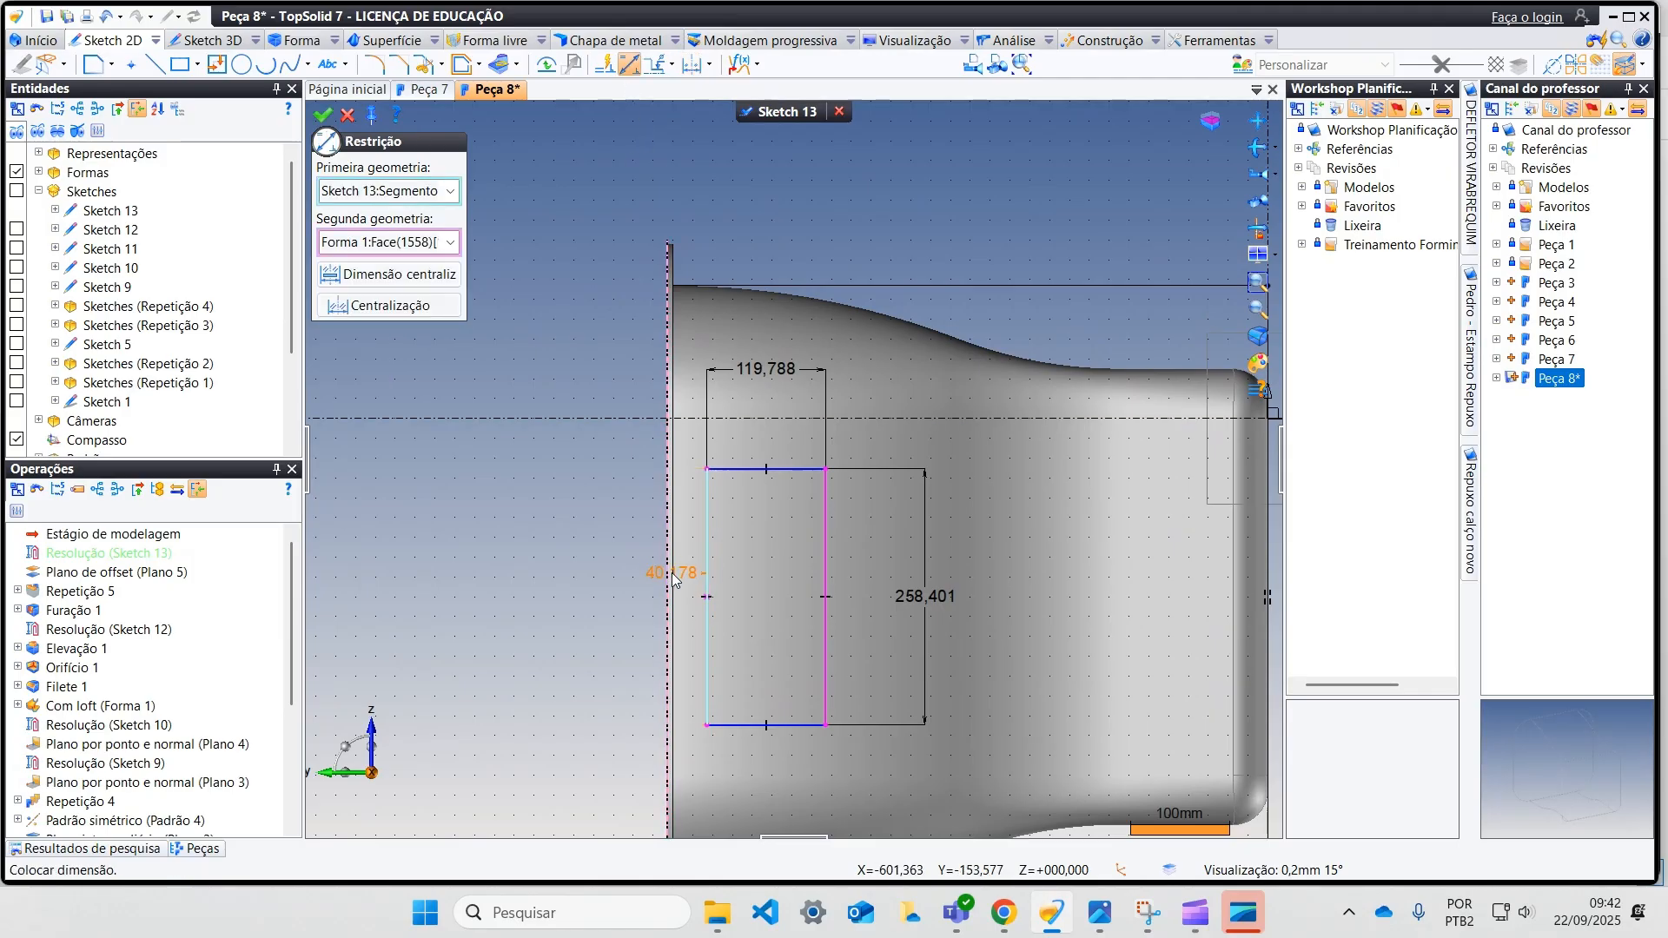
left_click(680, 641)
type("50")
key("Return")
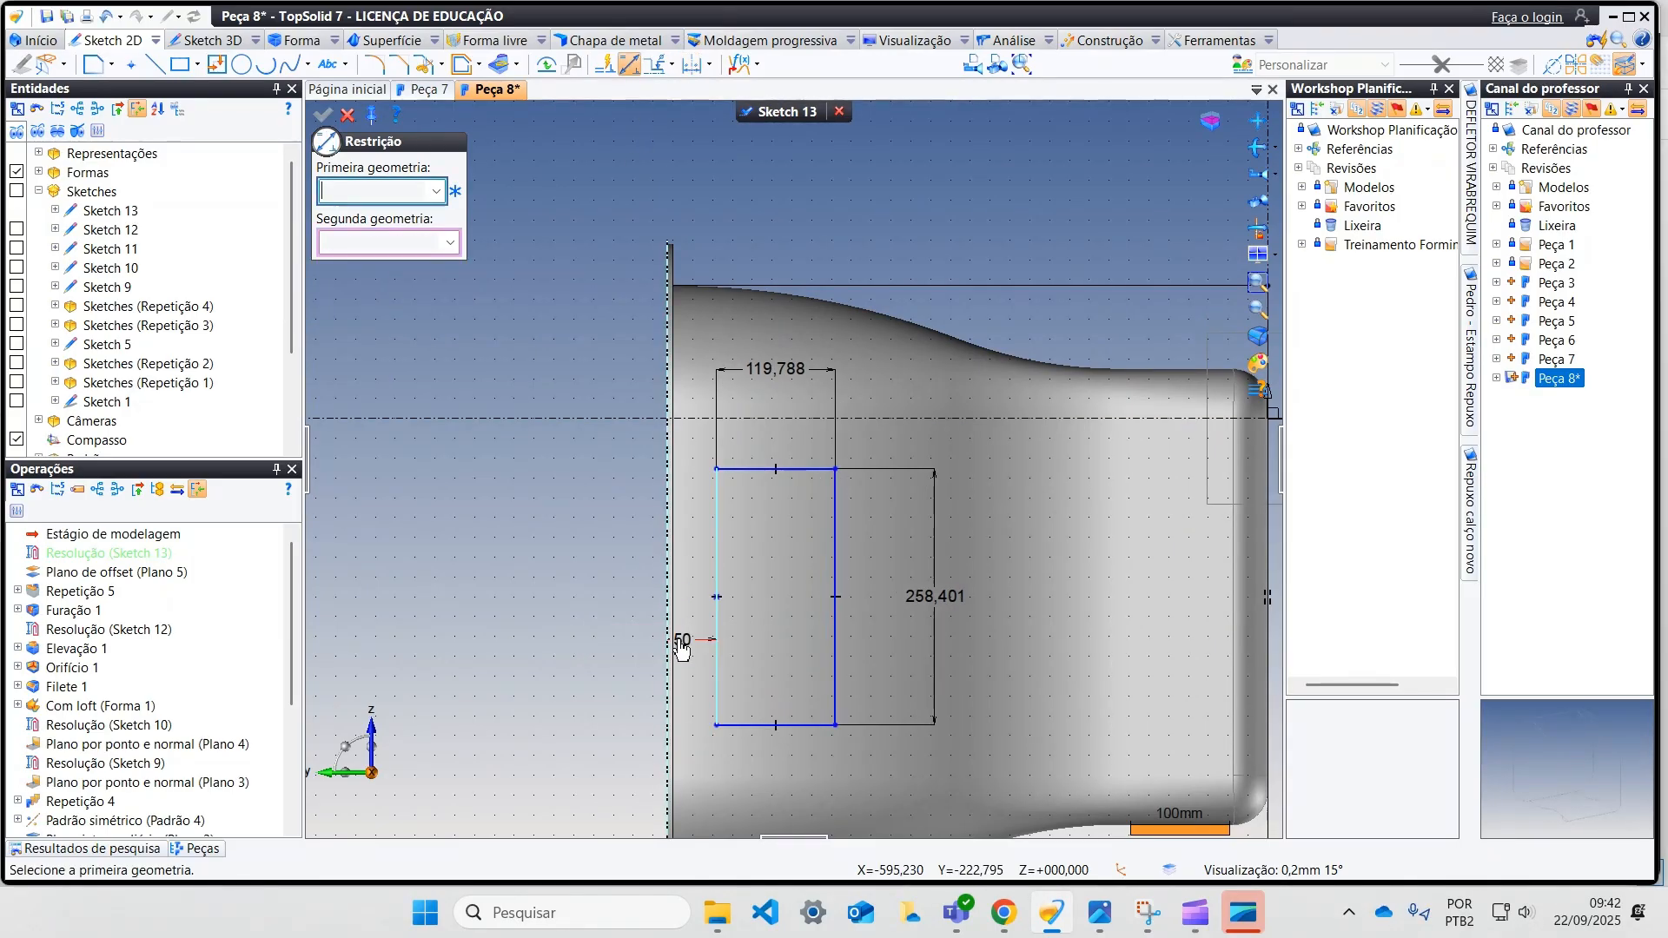
key("Escape")
Step: Set the rectangle's width to 120 mm and its length to 260 mm
double_click(783, 368)
type("1")
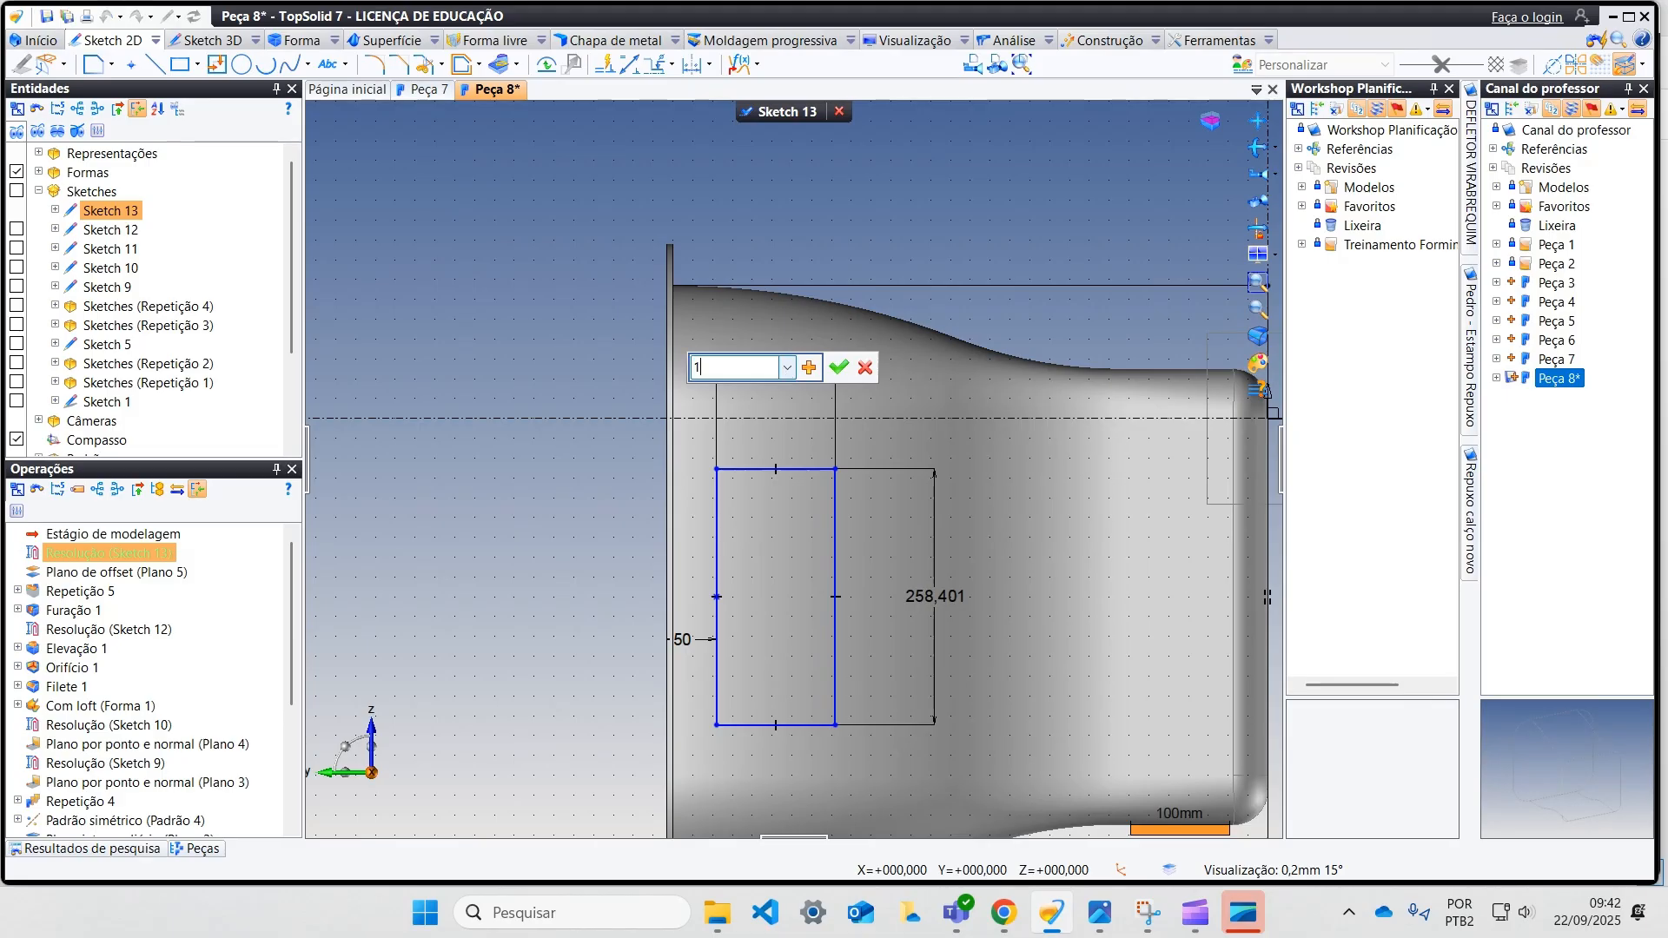
type("20")
key("Return")
double_click(952, 601)
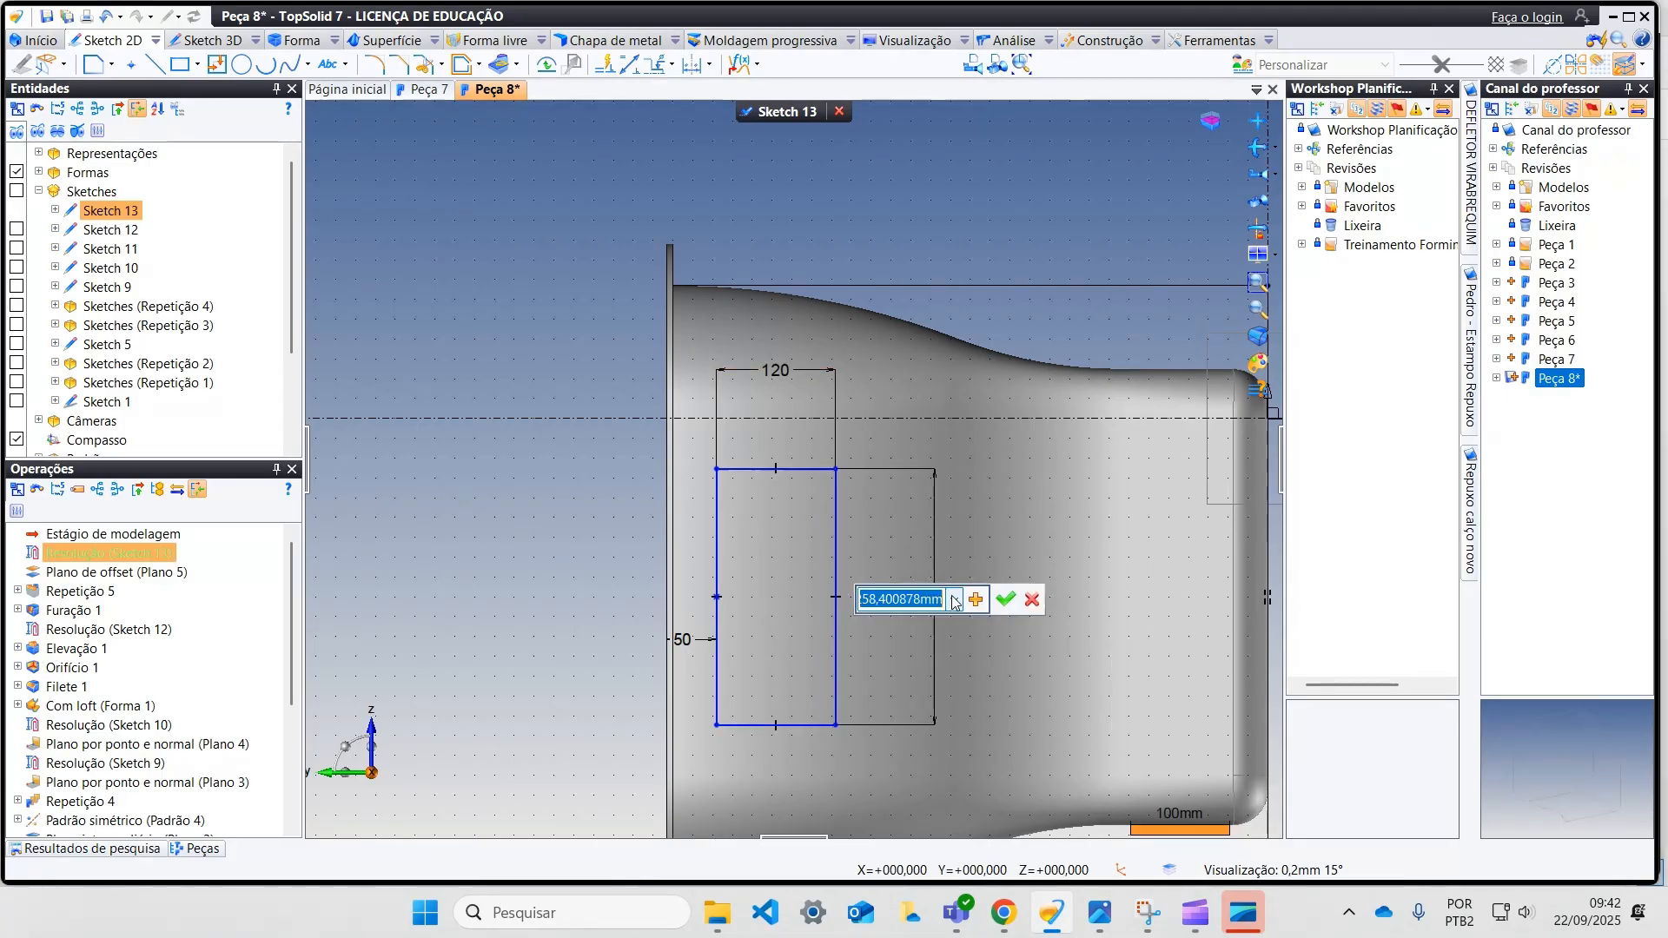
type("260")
key("Return")
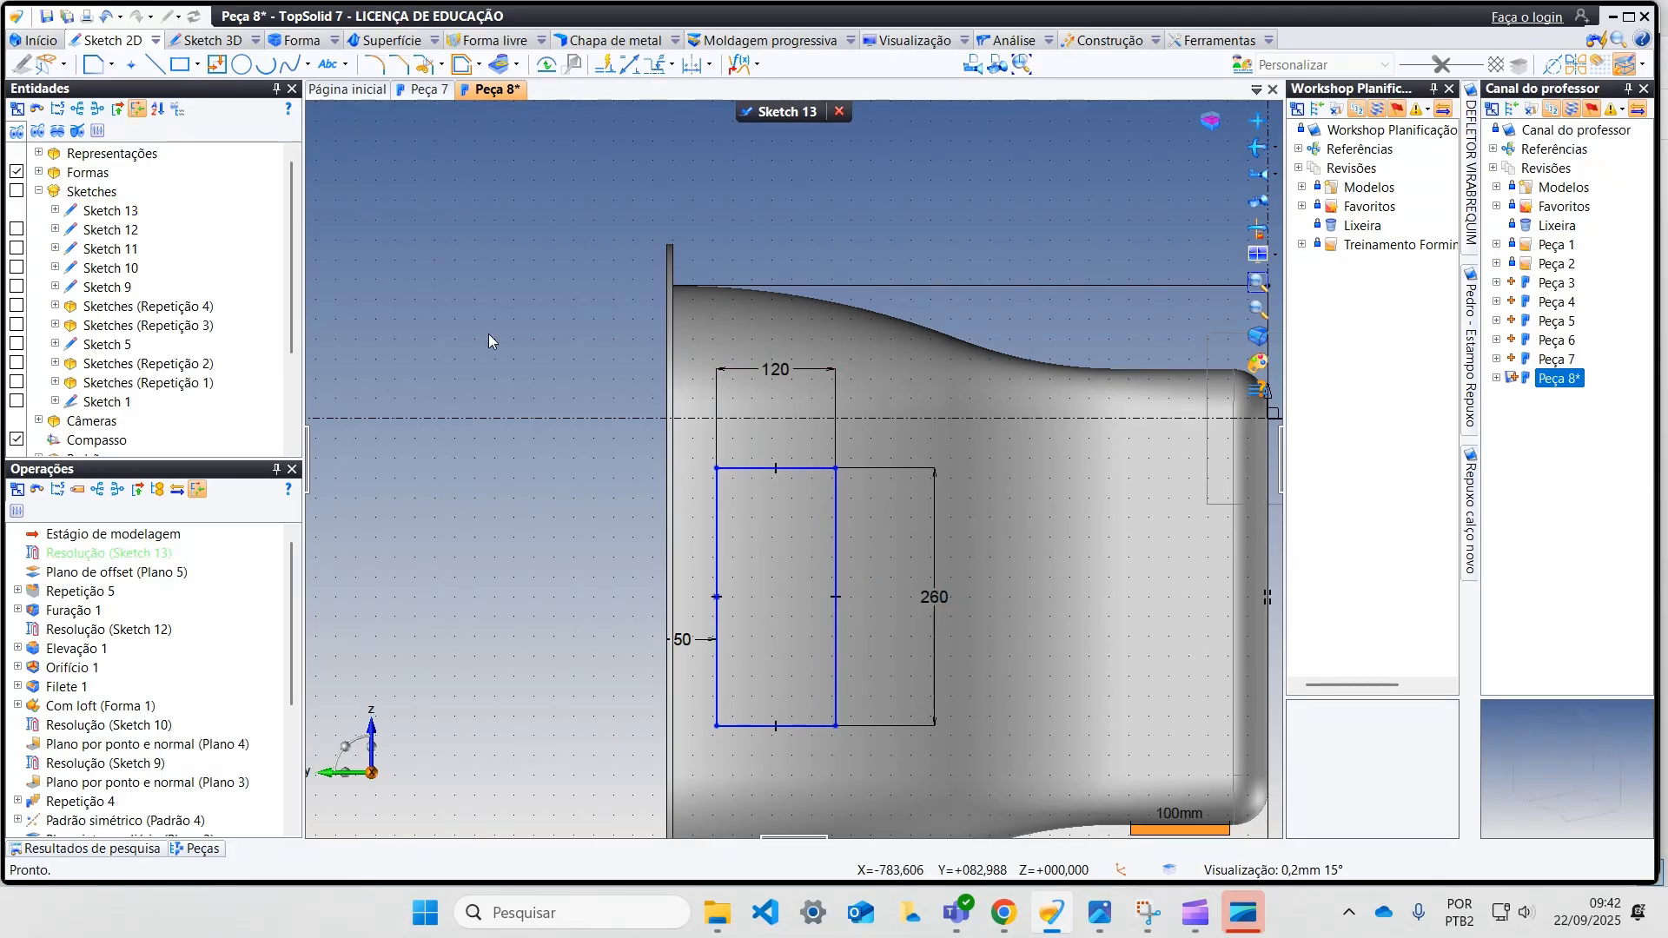
Step: Fillet all four corners of the rectangle with a 15 mm radius
left_click(374, 63)
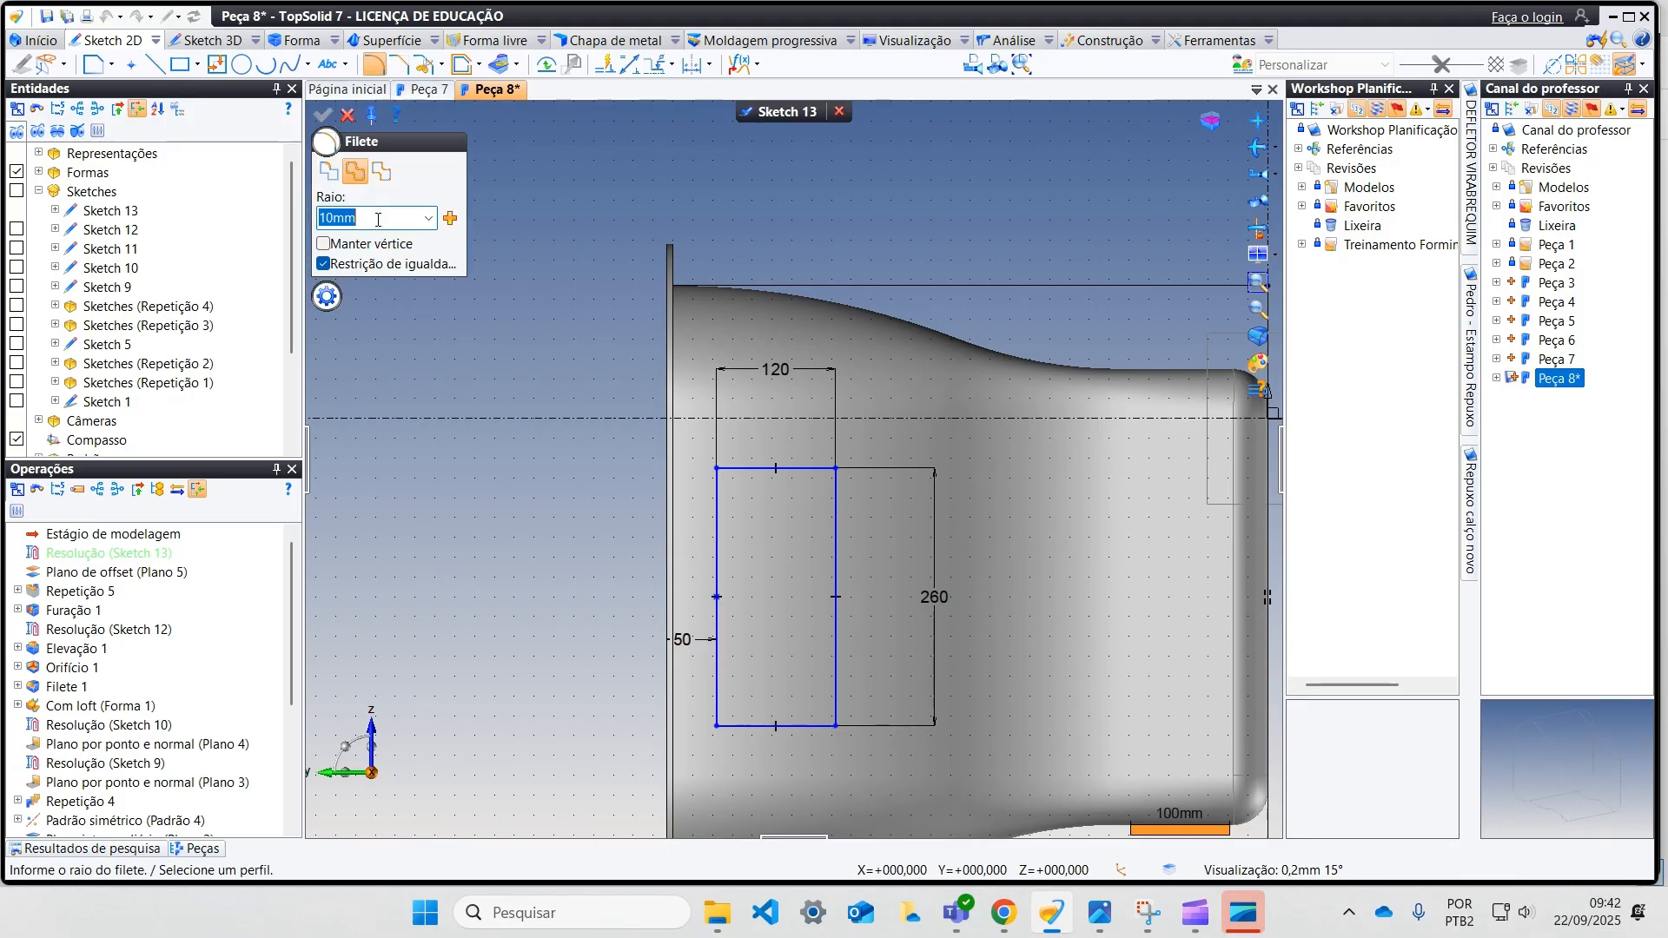
type("15")
key("Tab")
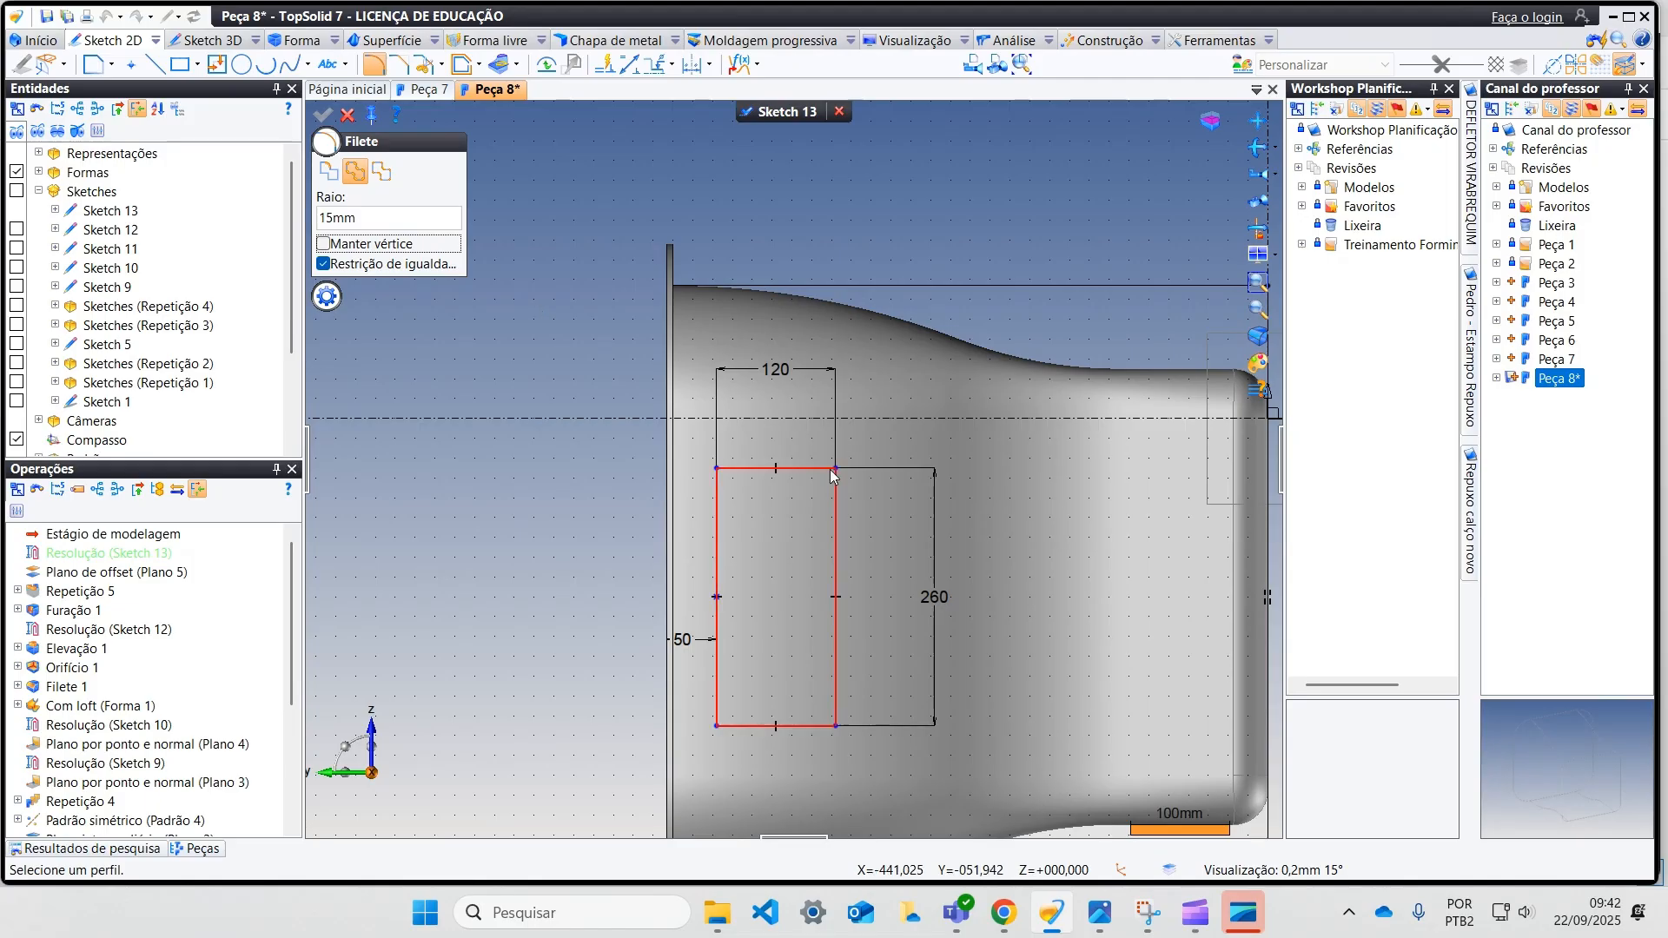
left_click(763, 469)
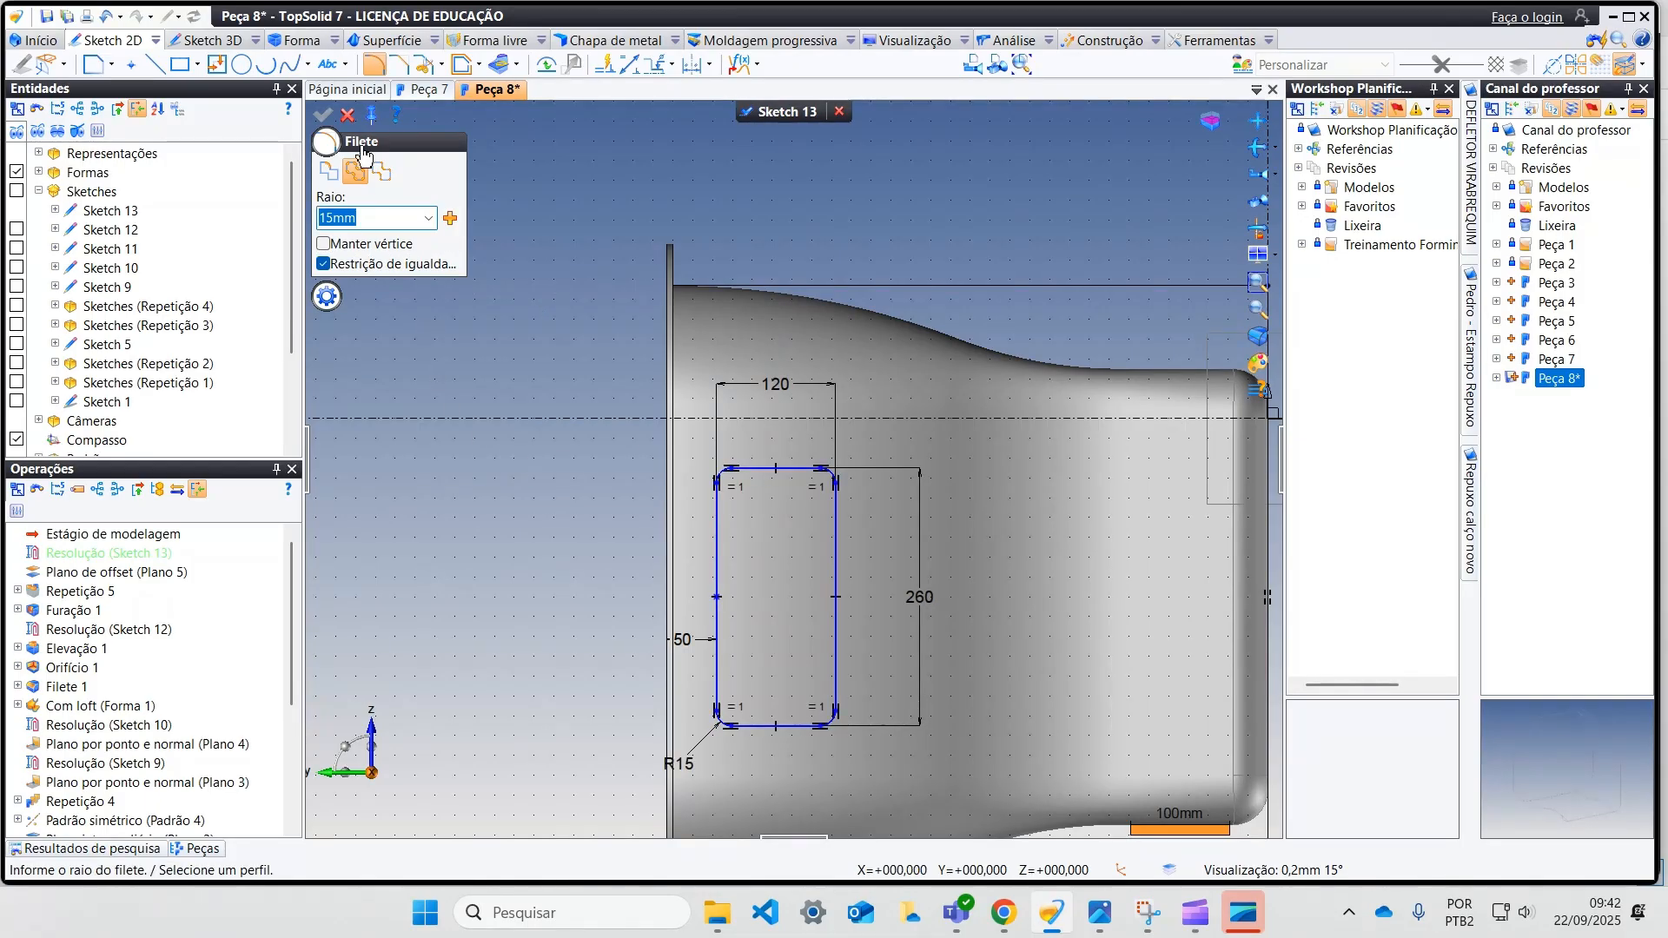
left_click(349, 115)
Step: Finish the rectangle sketch and hide the offset plane it was drawn on
left_click(779, 113)
middle_click_drag(1076, 397, 1124, 391)
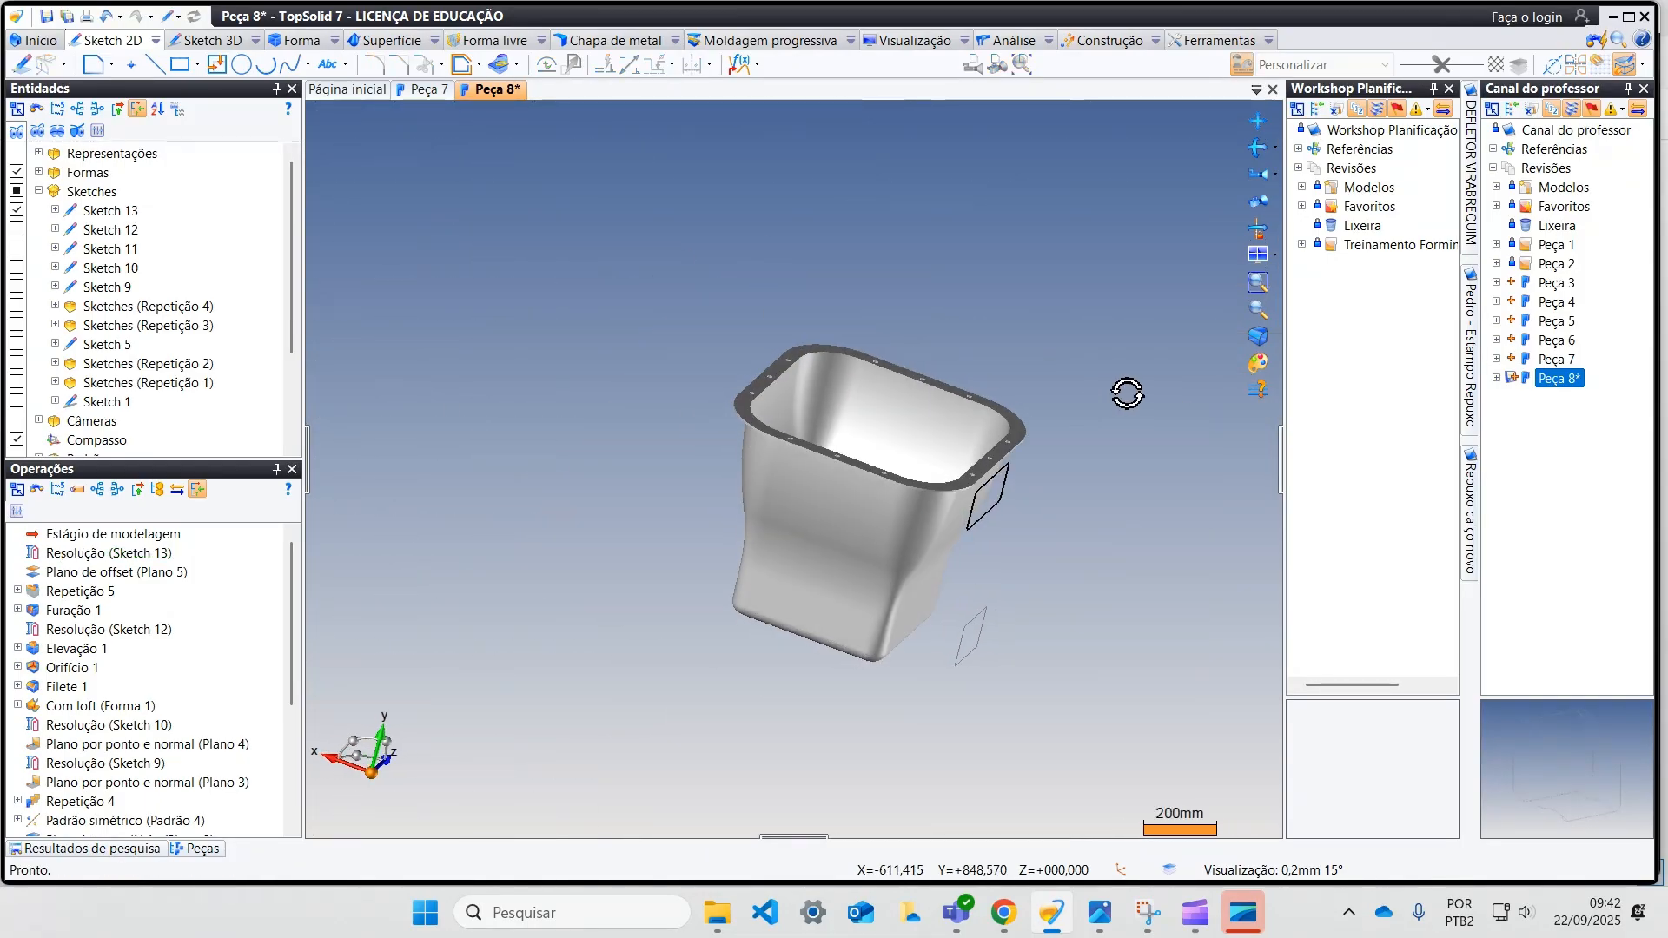
right_click(979, 627)
left_click(1051, 807)
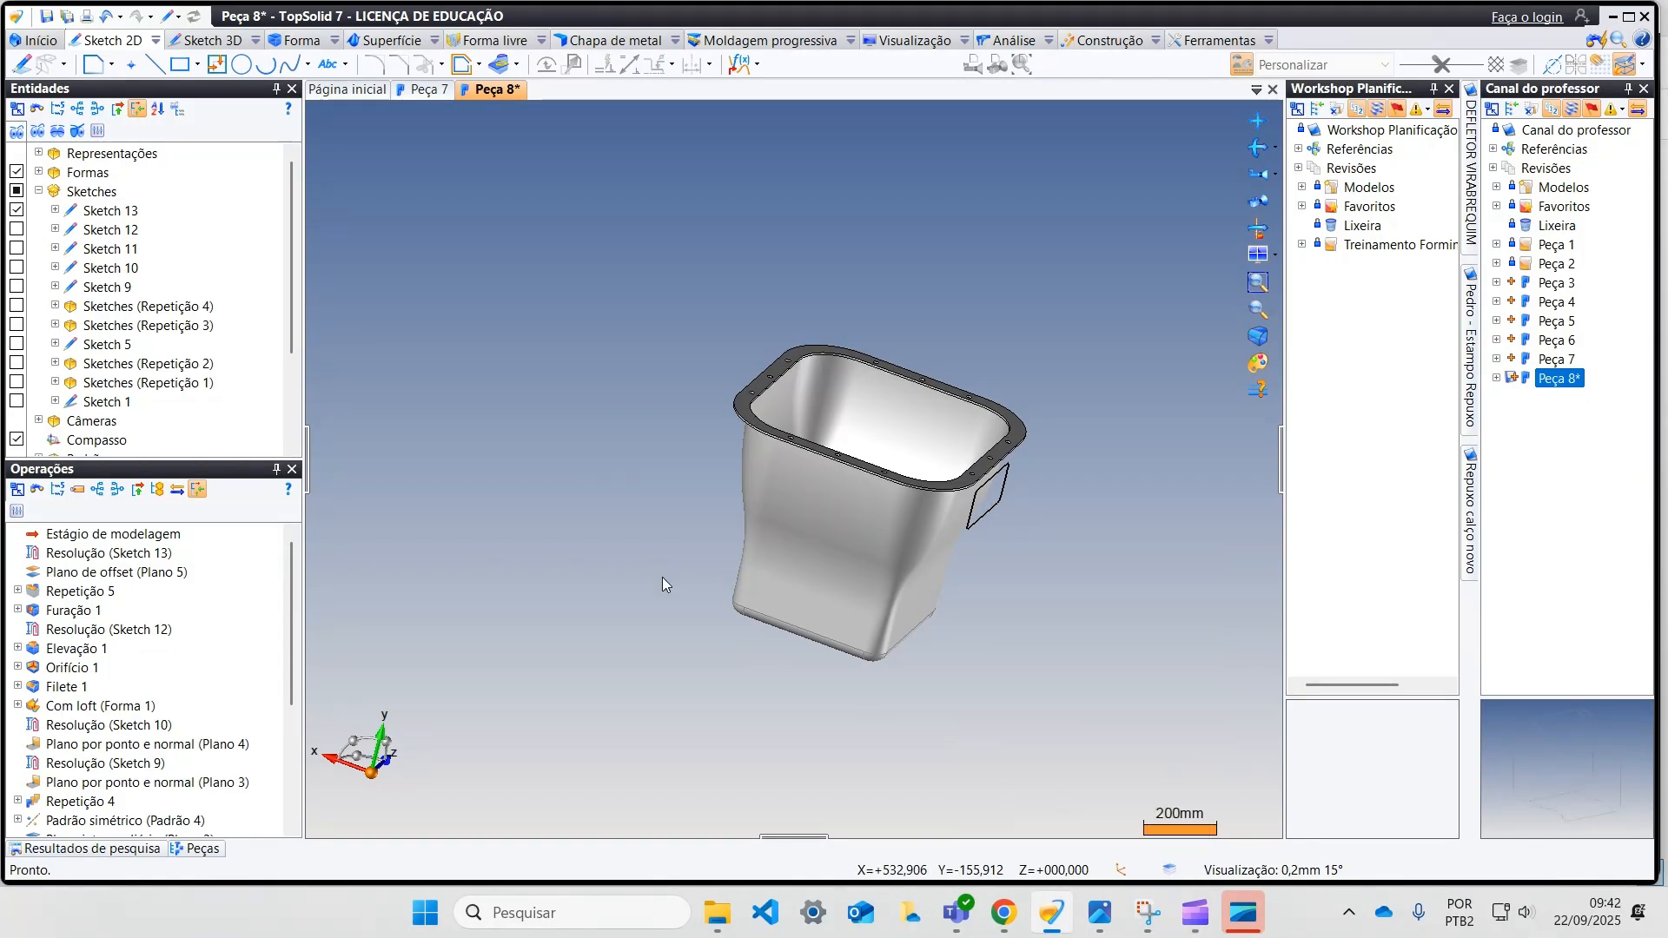
Step: Cut a pocket in the body from the rounded rectangle sketch, limited to Passante, to open a window in the side wall
left_click(296, 40)
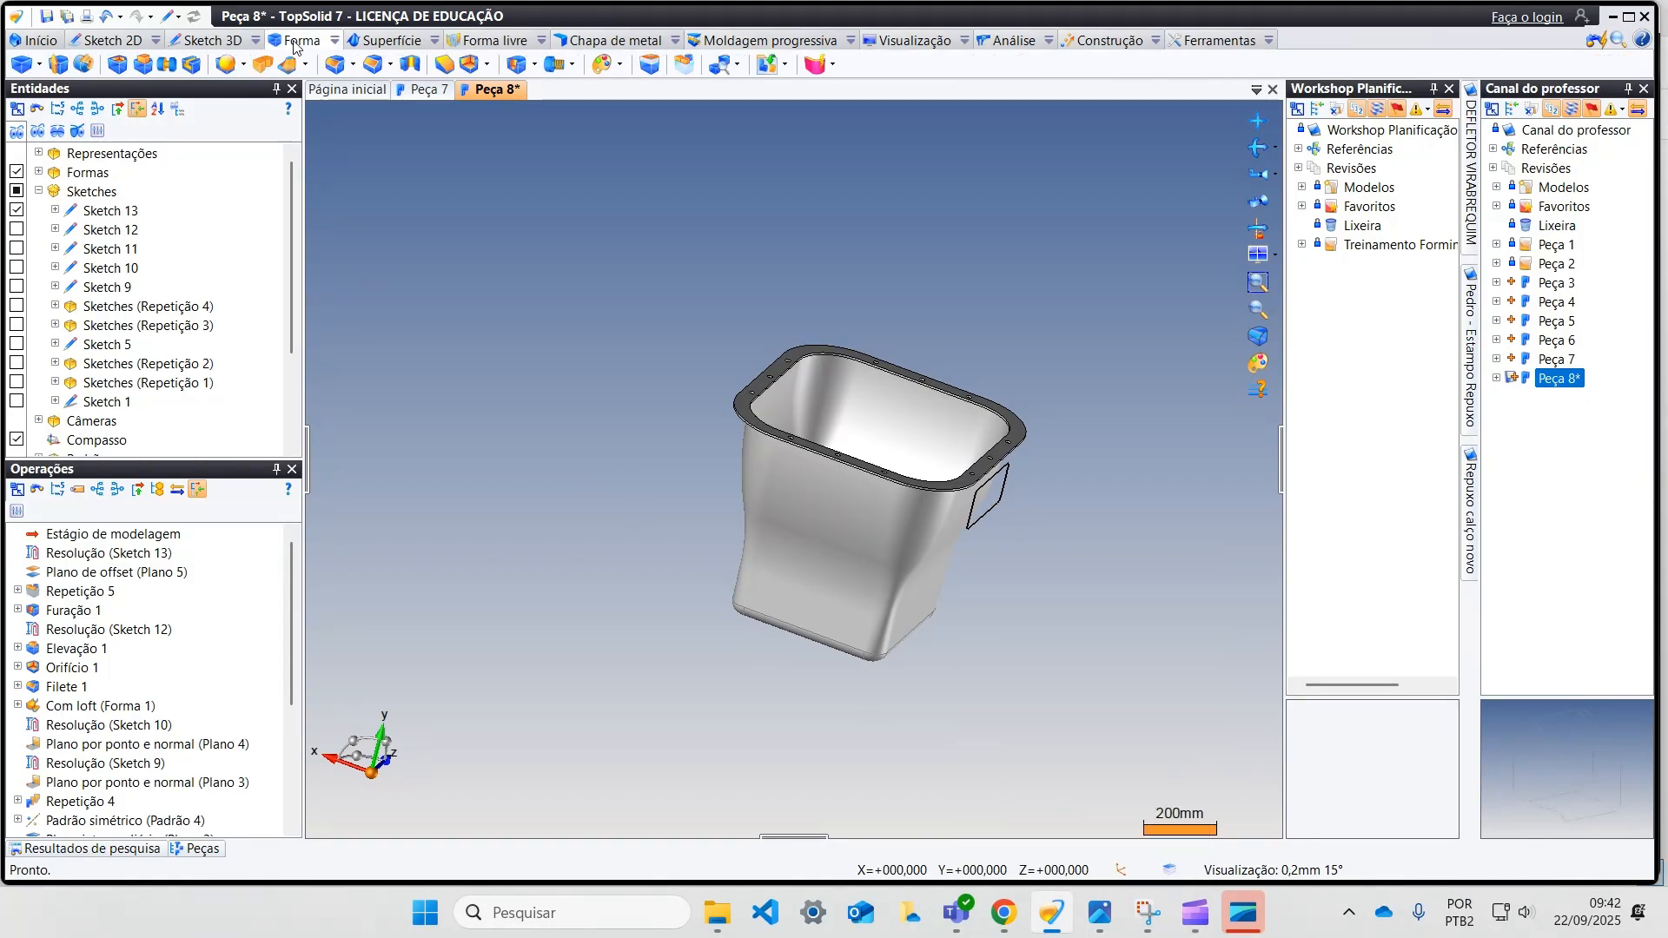
left_click(117, 65)
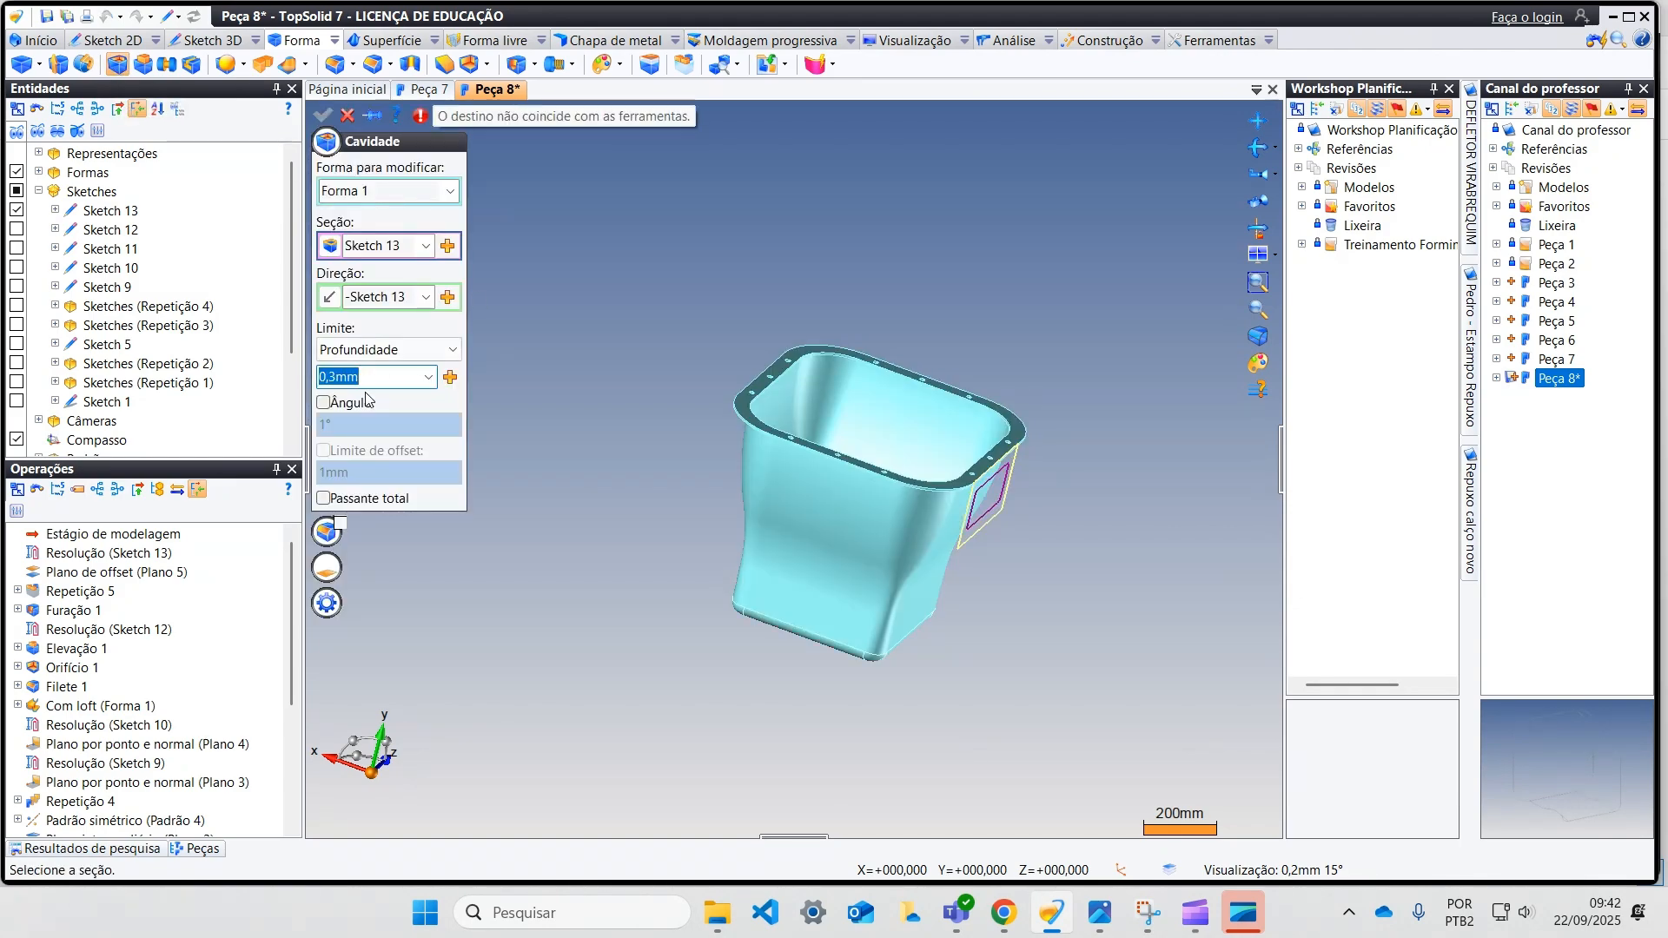
left_click(439, 352)
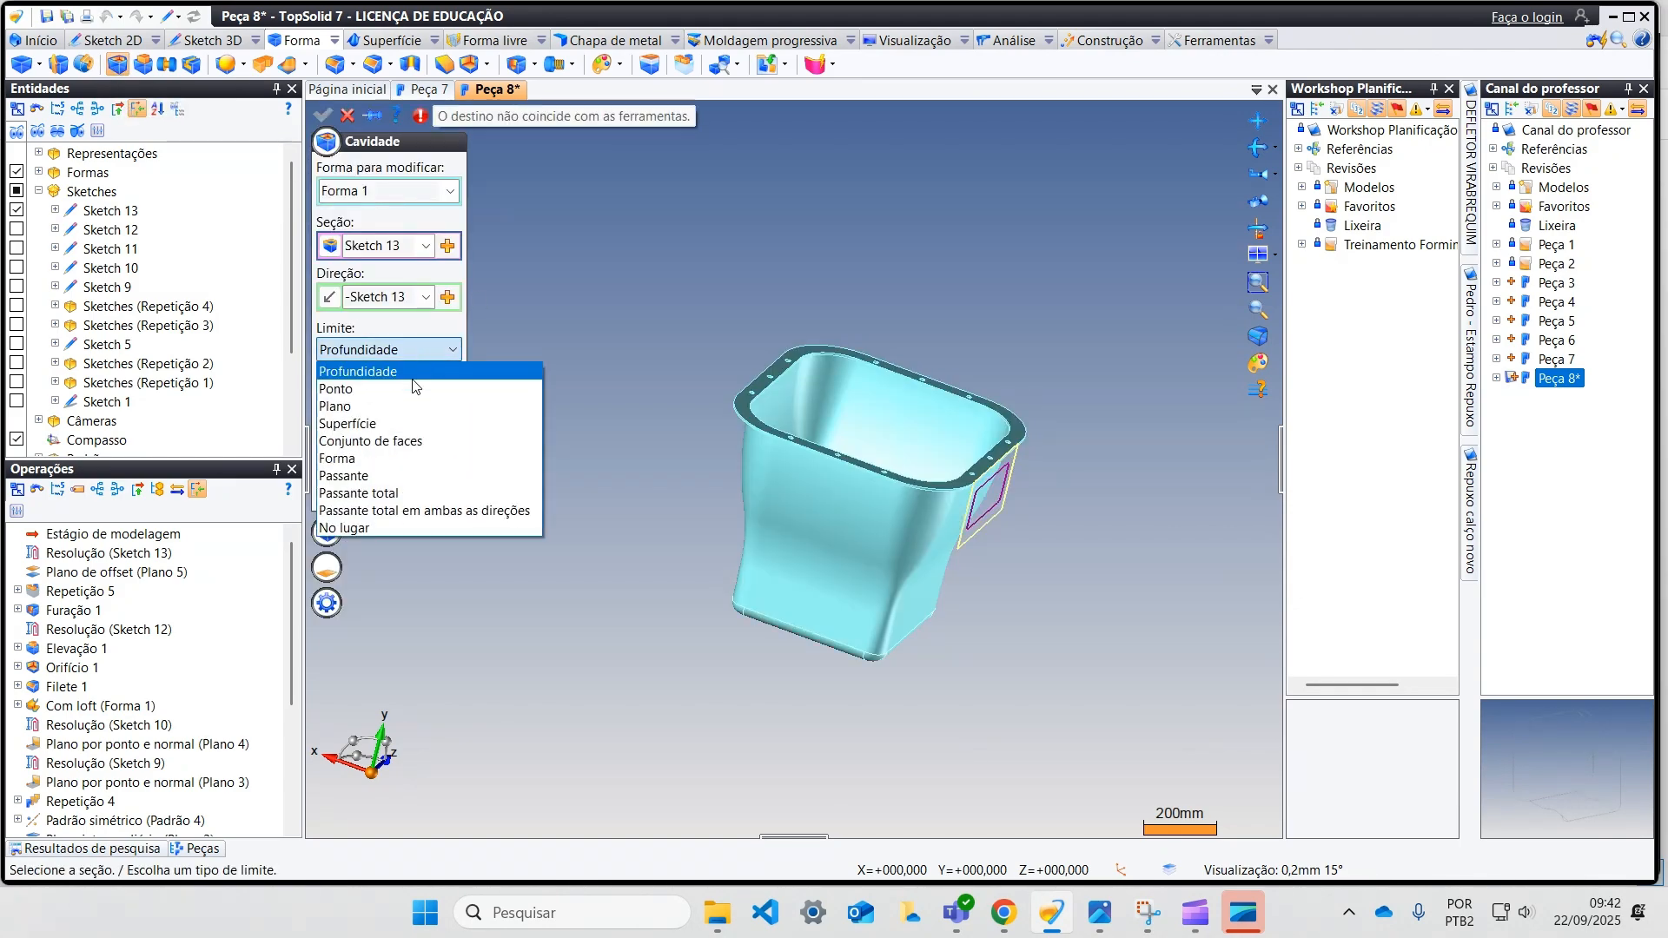
left_click(409, 475)
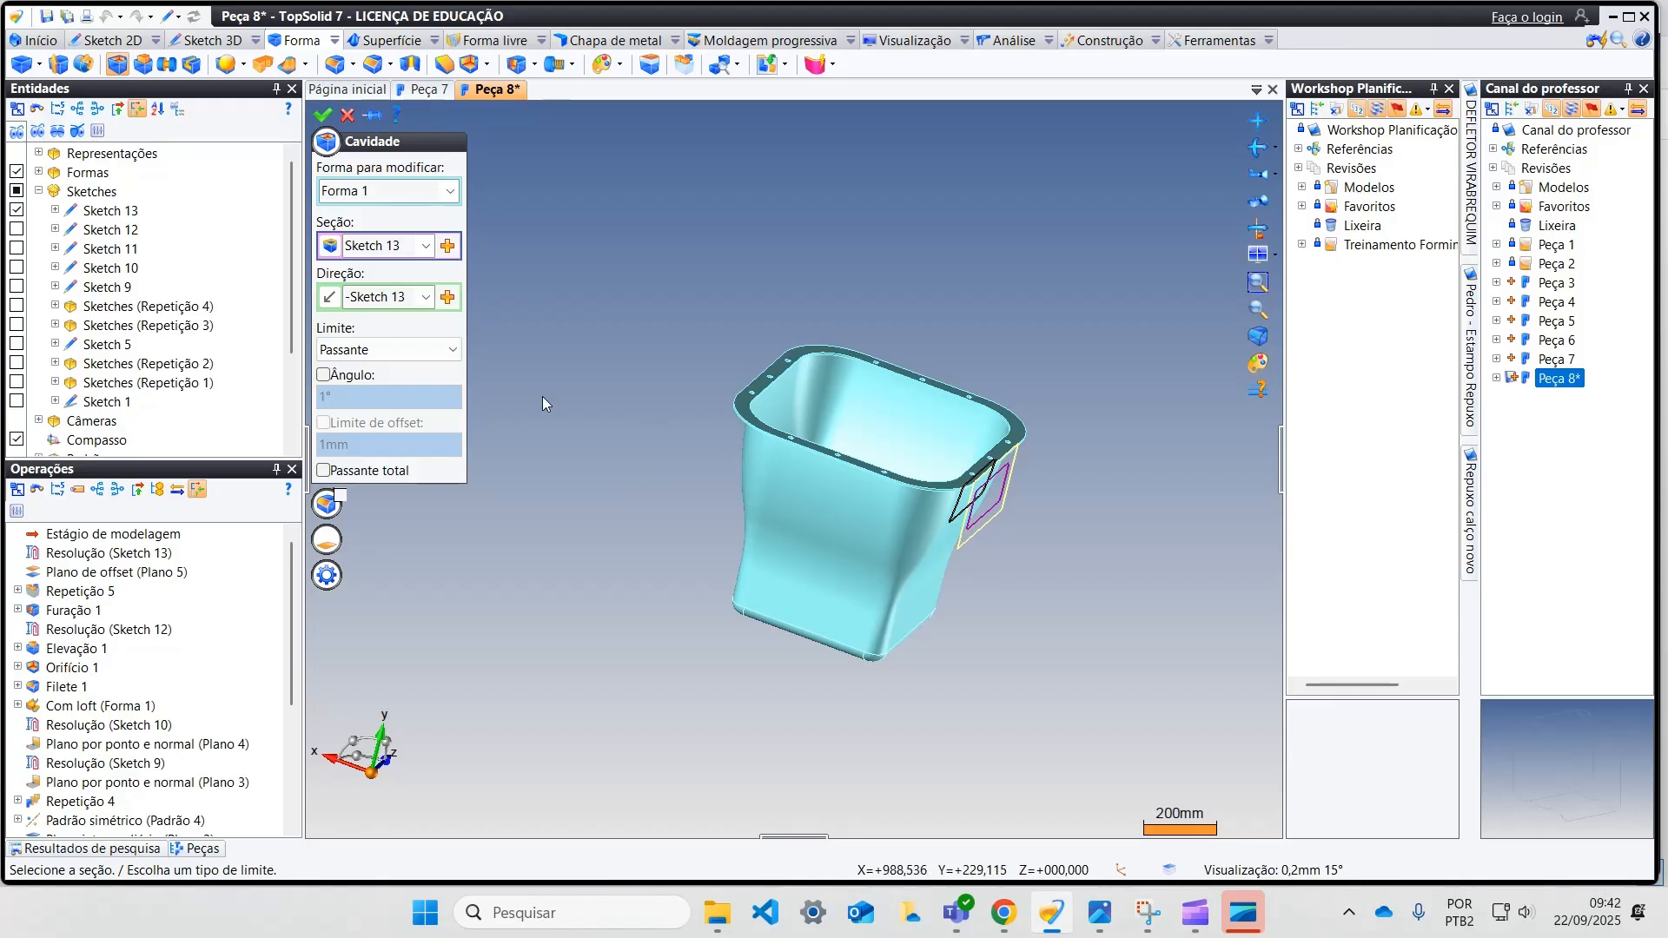
mouse_move(1039, 497)
middle_mouse_down()
mouse_move(921, 487)
mouse_move(844, 568)
middle_mouse_up()
scroll(921, 487, "up", 2)
scroll(921, 487, "up", 4)
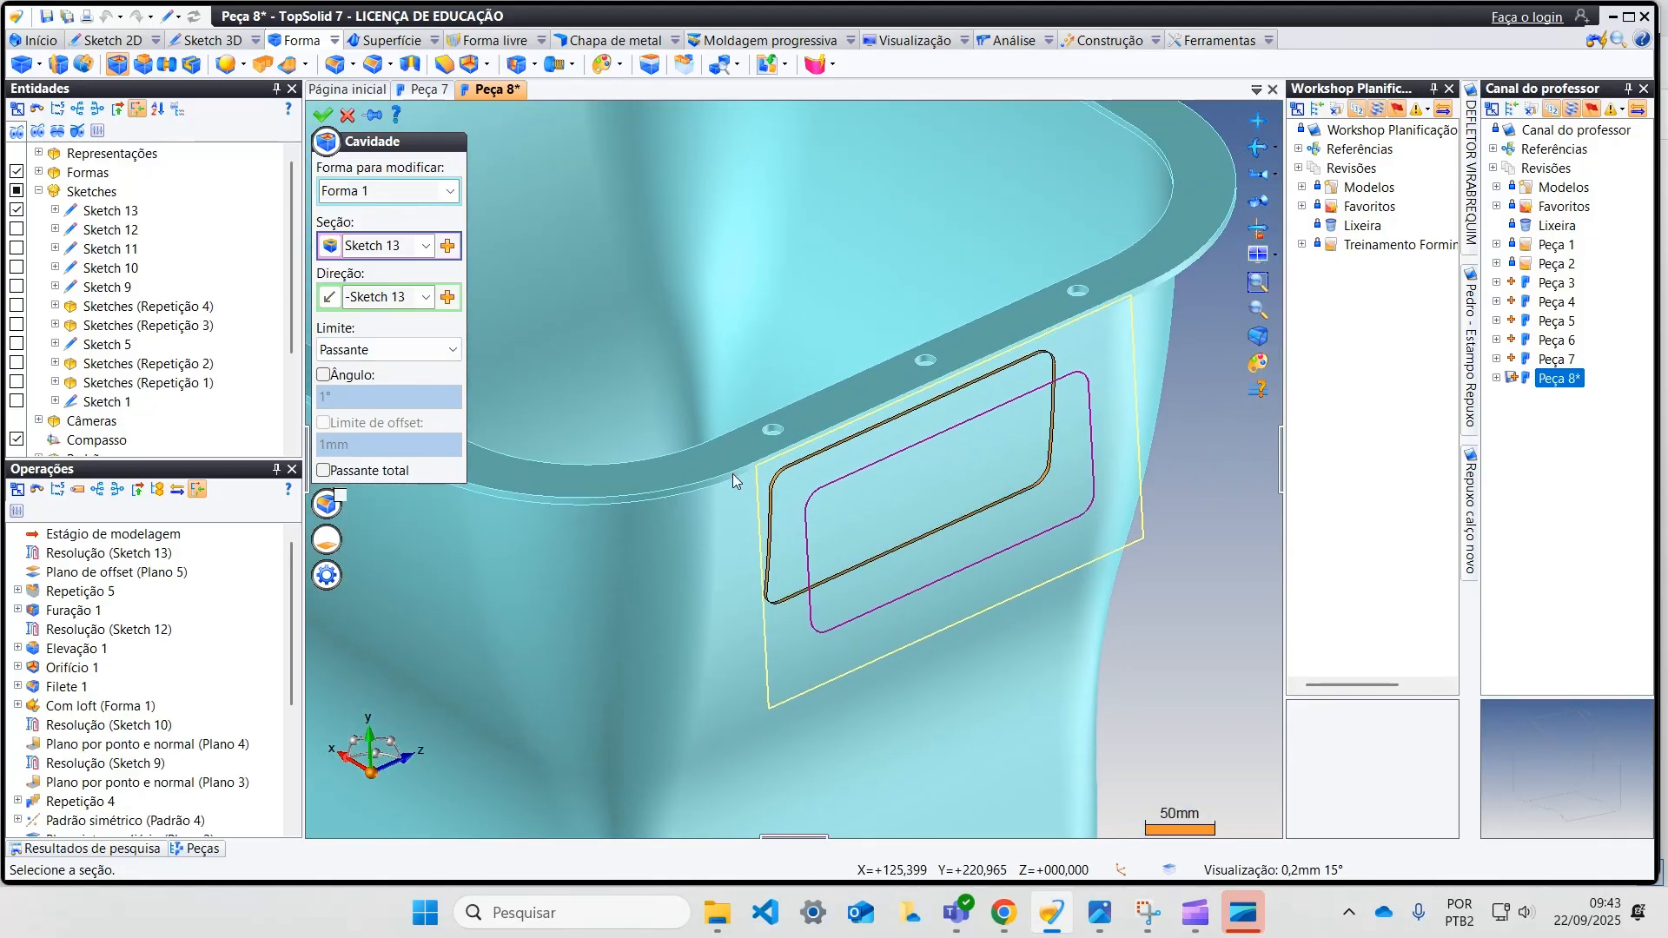
left_click(323, 115)
Step: Start another offset plane with the absolute XY plane as its reference
middle_click_drag(608, 374, 679, 523)
scroll(700, 437, "down", 5)
middle_click_drag(679, 523, 851, 453)
scroll(731, 523, "up", 2)
middle_click_drag(749, 186, 1035, 505)
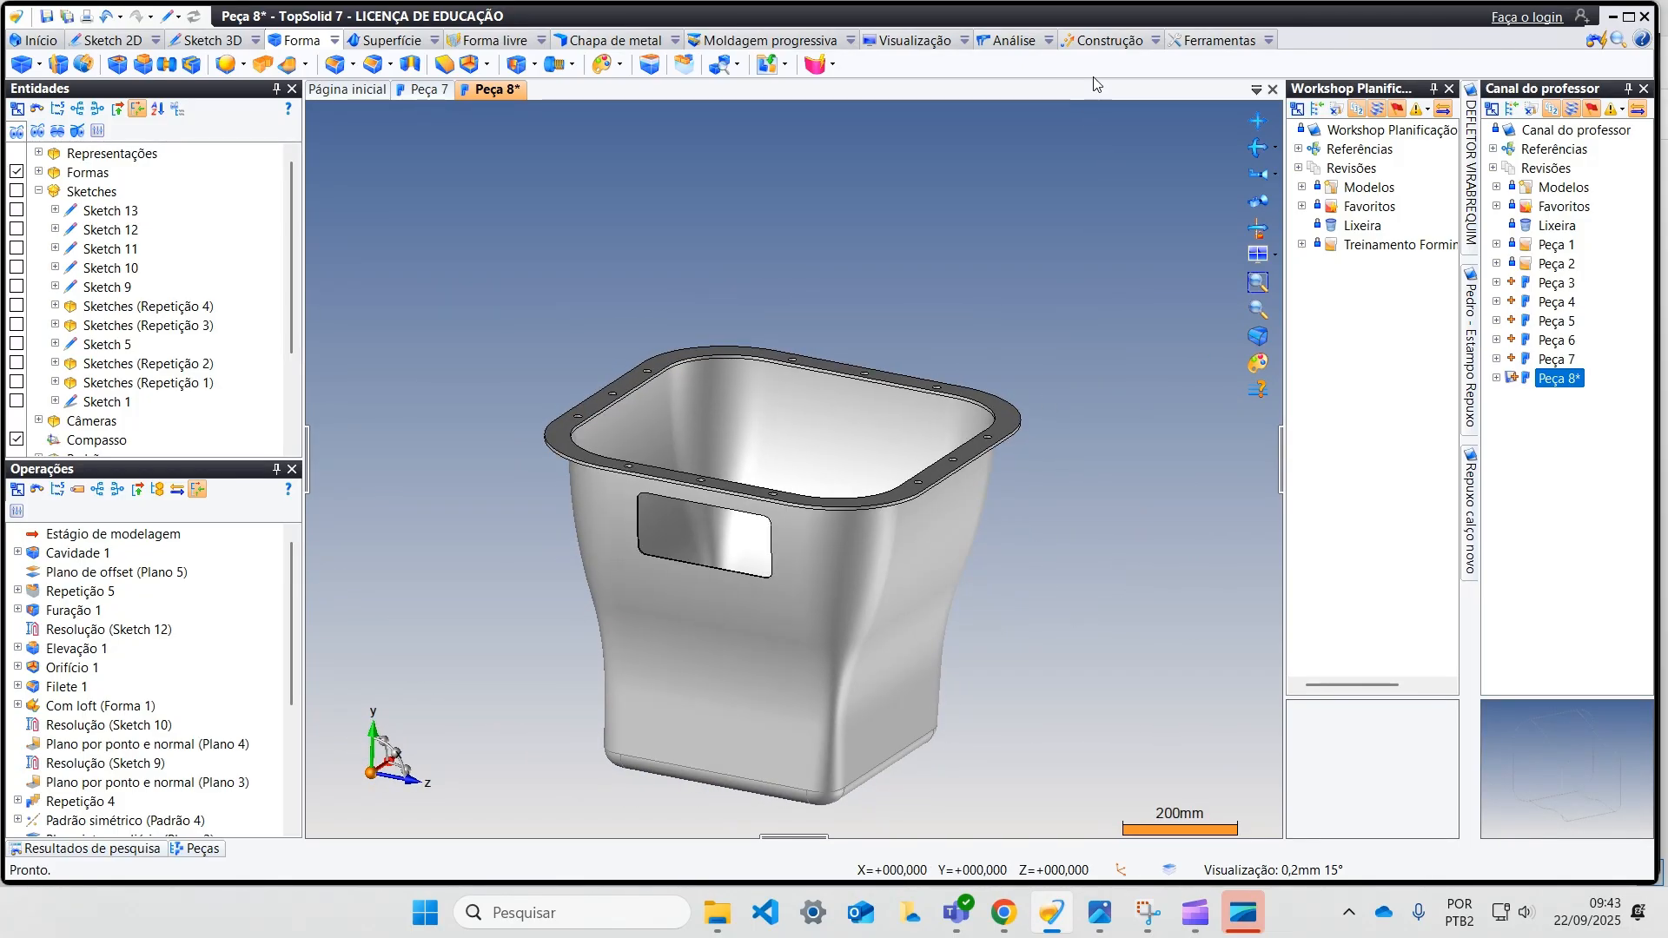
left_click(1104, 44)
middle_click_drag(598, 234, 551, 233)
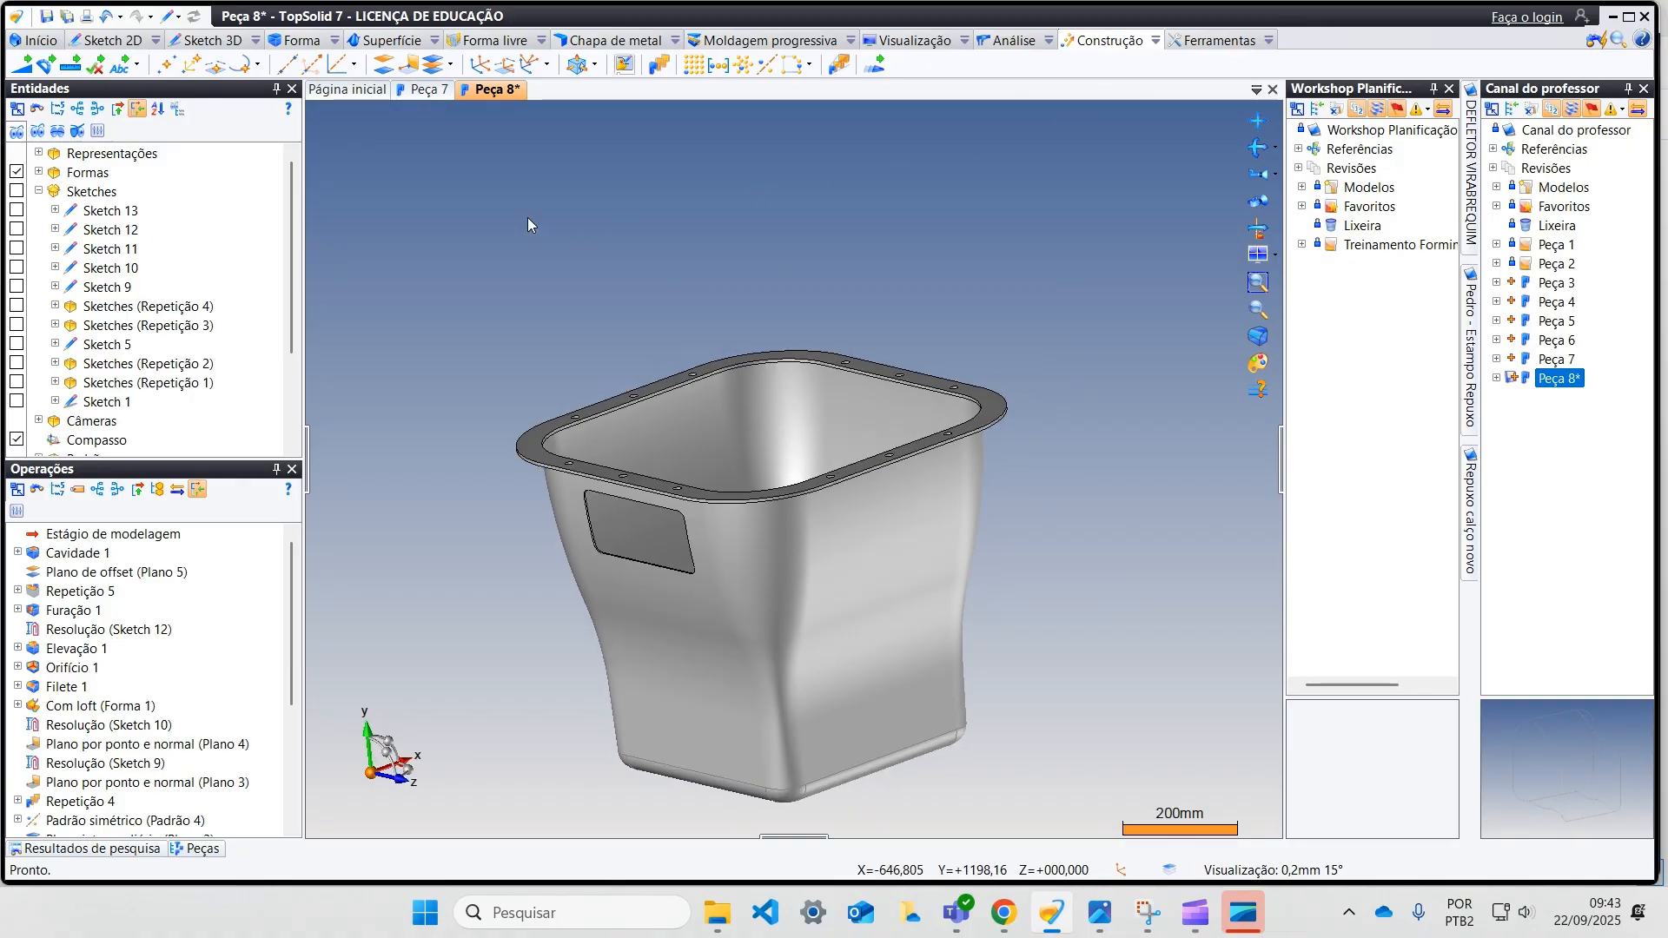
left_click(383, 64)
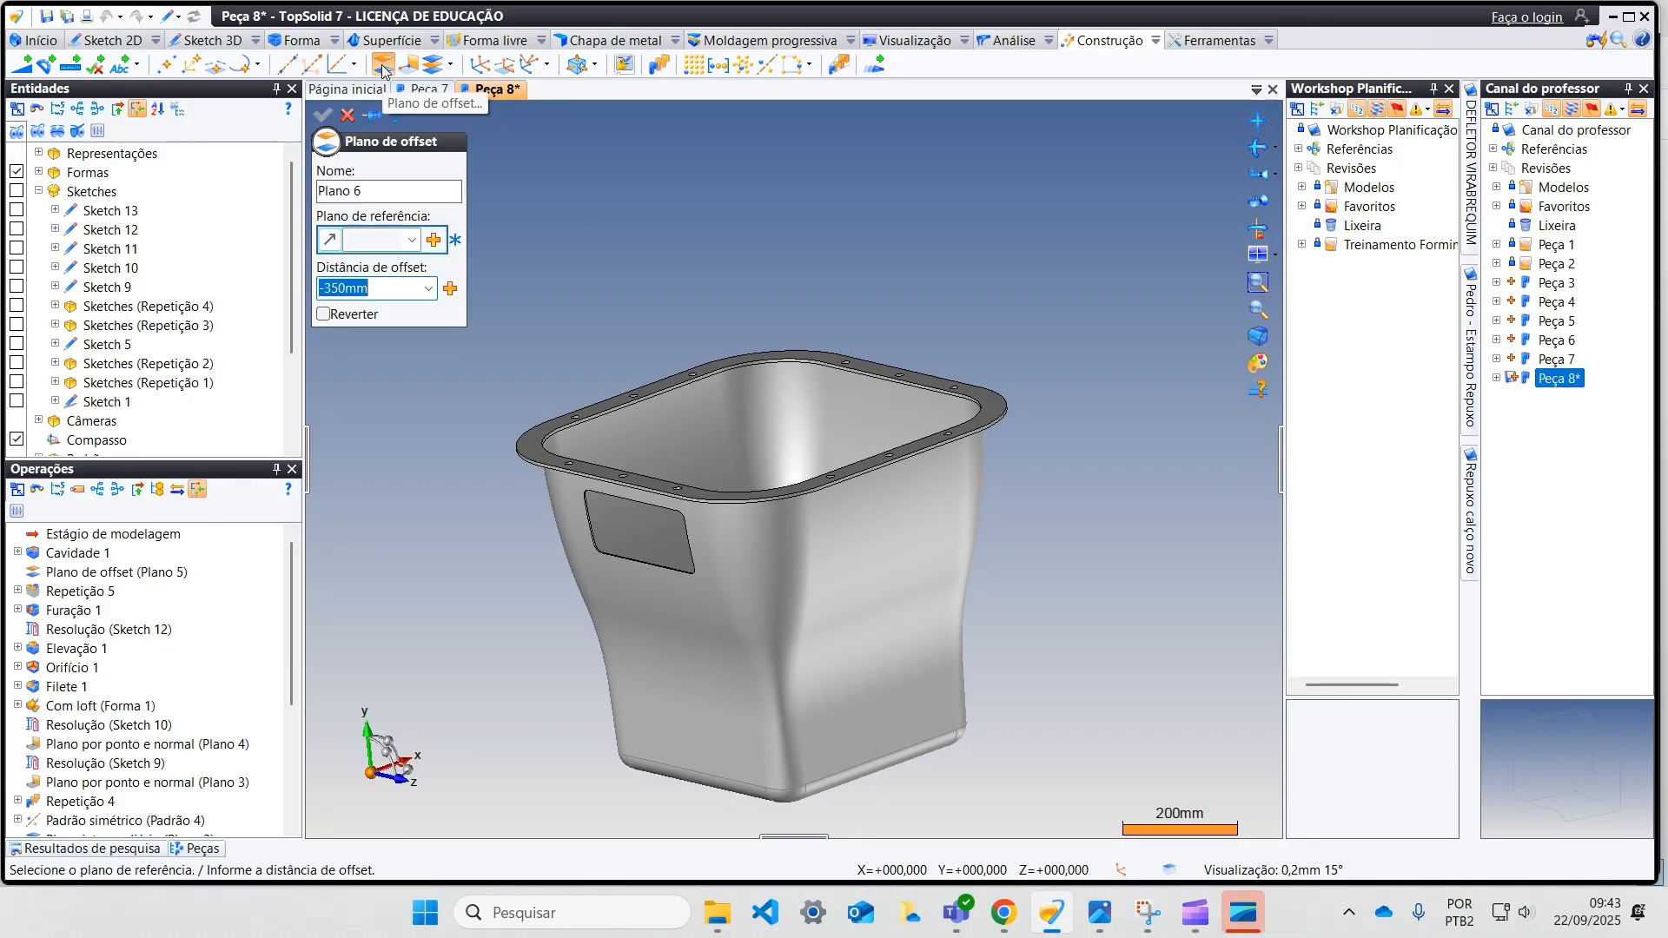
left_click(412, 242)
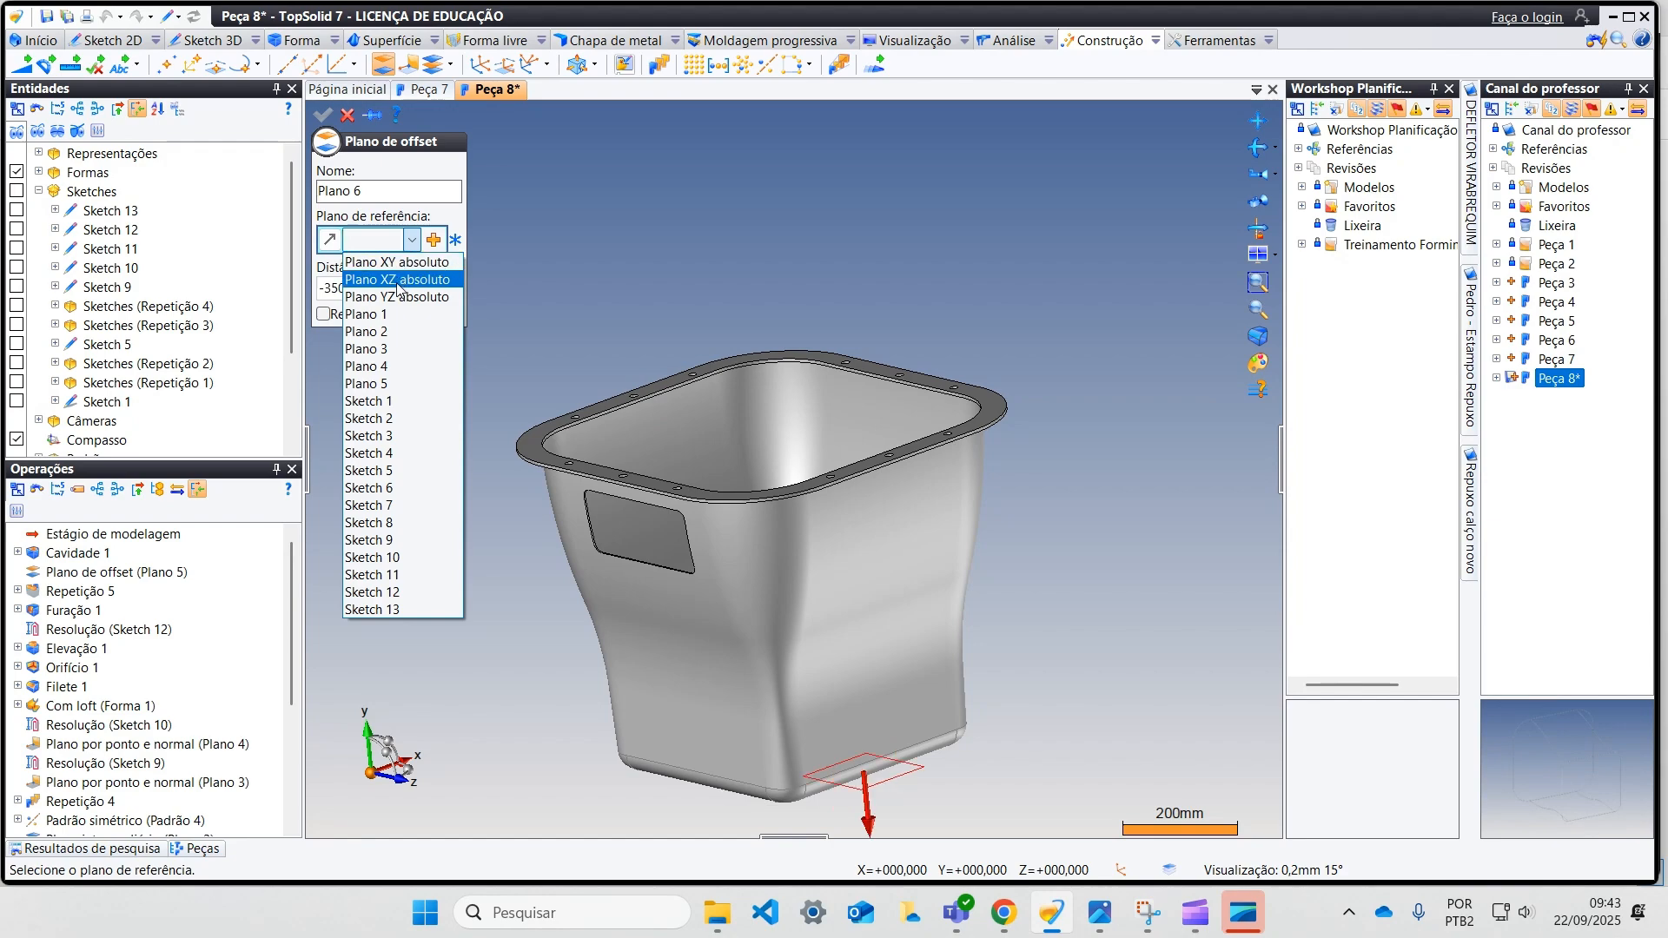
left_click(396, 263)
Step: Set the plane's offset distance to 160 mm, toward the wall adjacent to the window, and create the plane
middle_click_drag(778, 406, 901, 432)
left_click_drag(756, 752, 1120, 794)
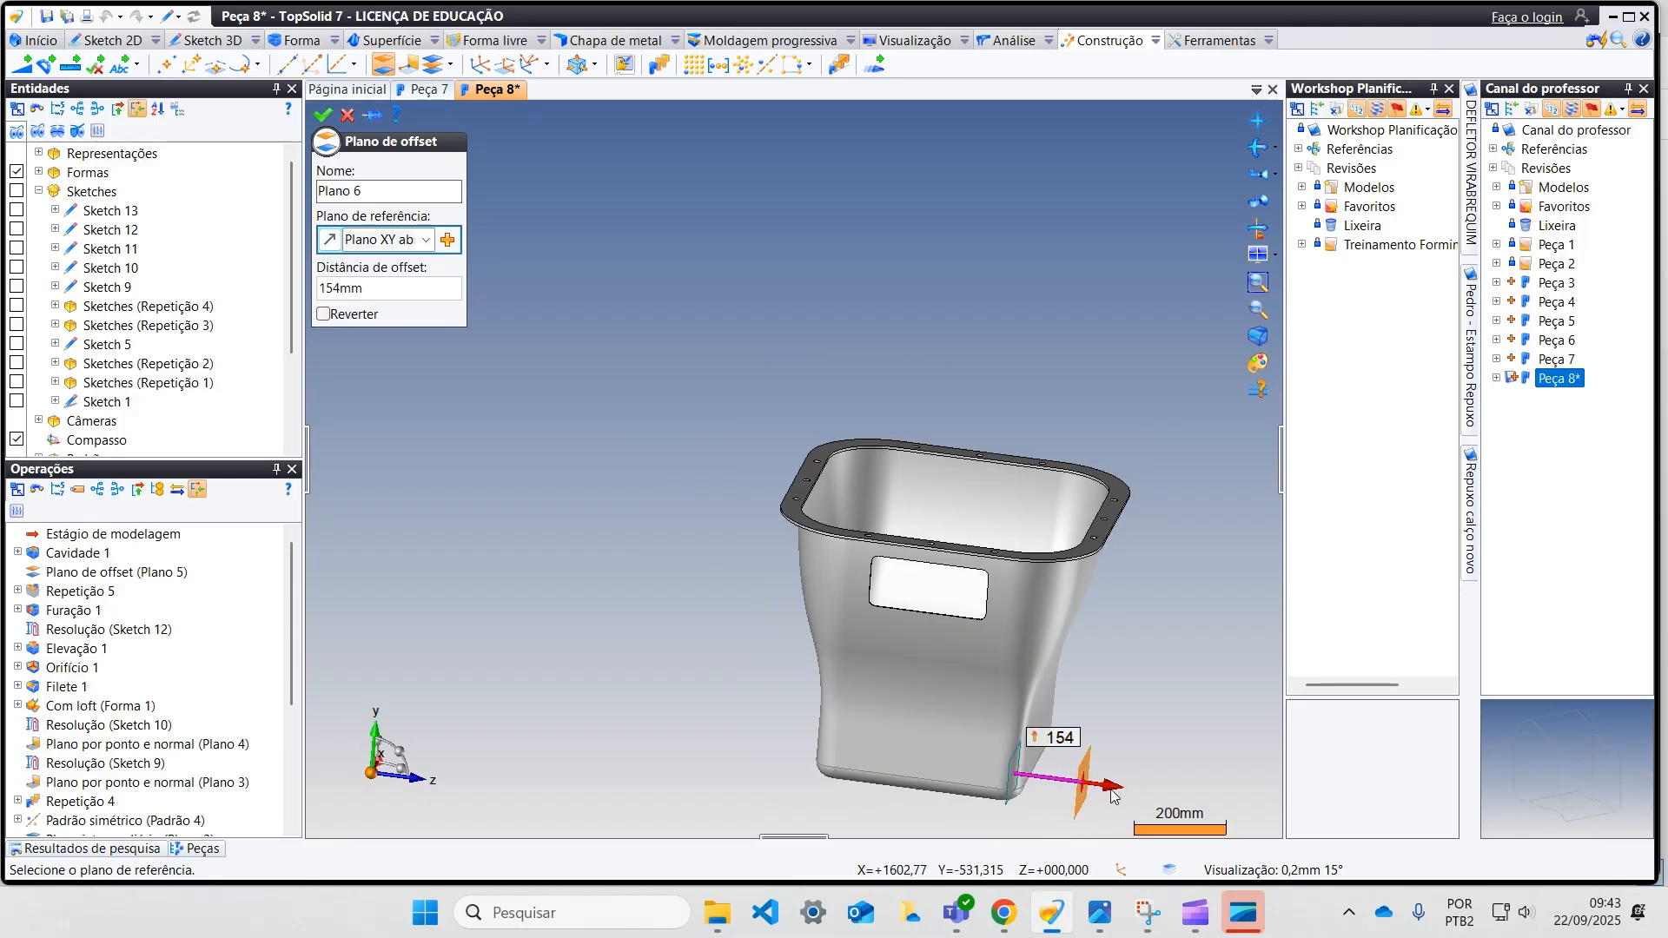
left_click(1059, 739)
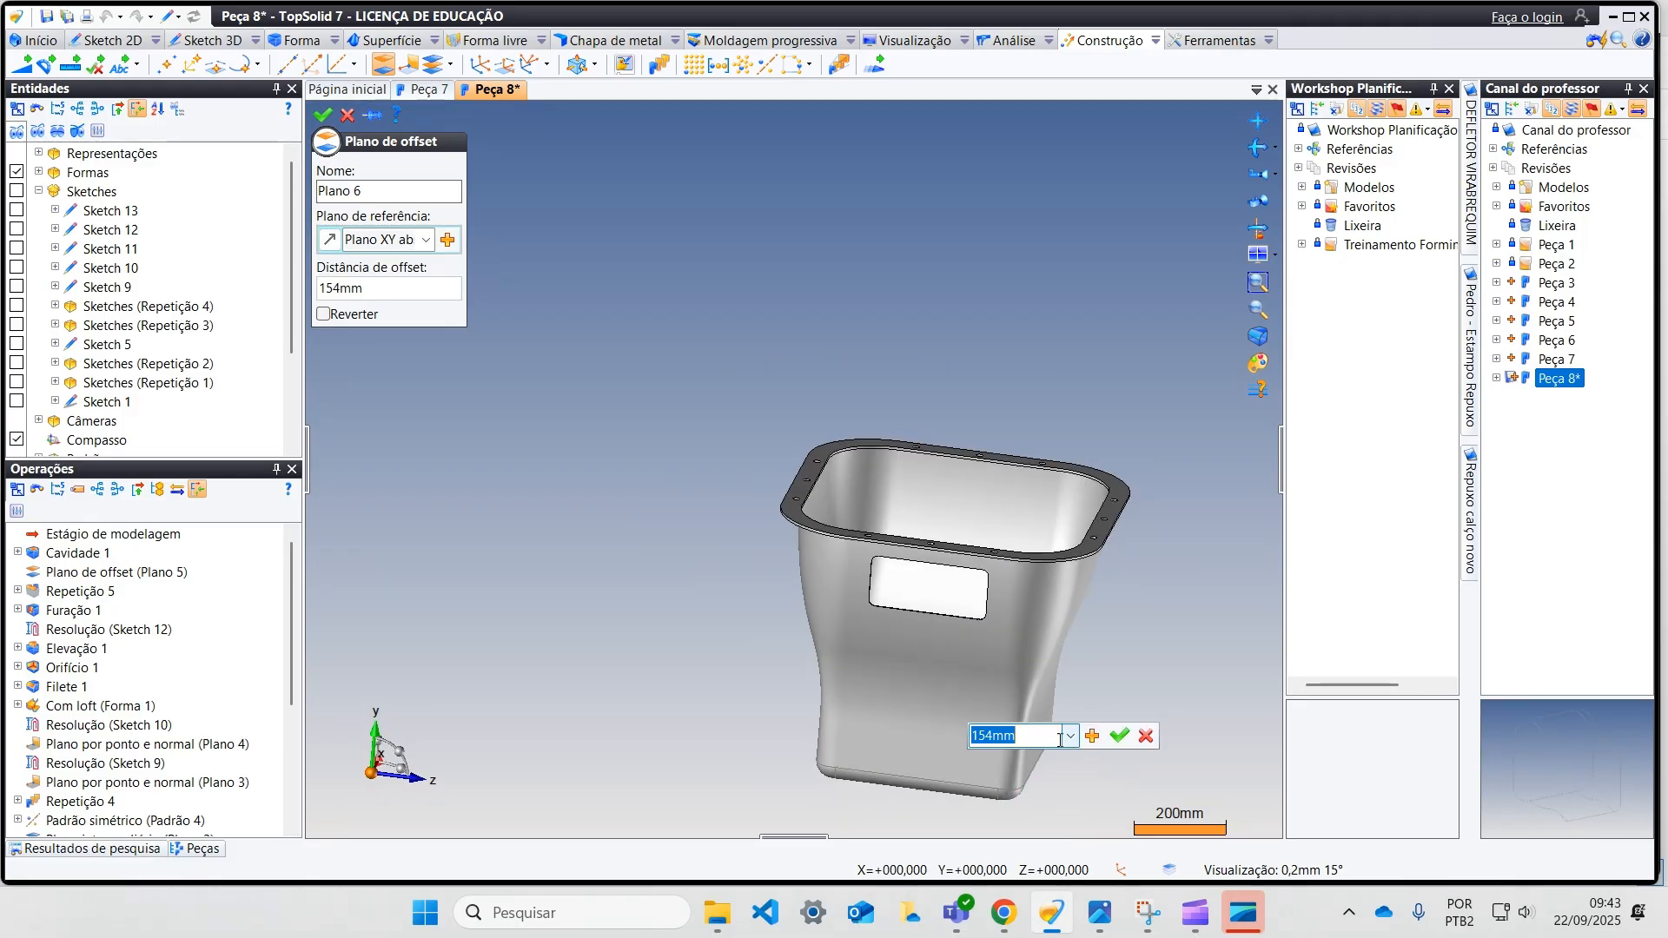
type("160")
key("Return")
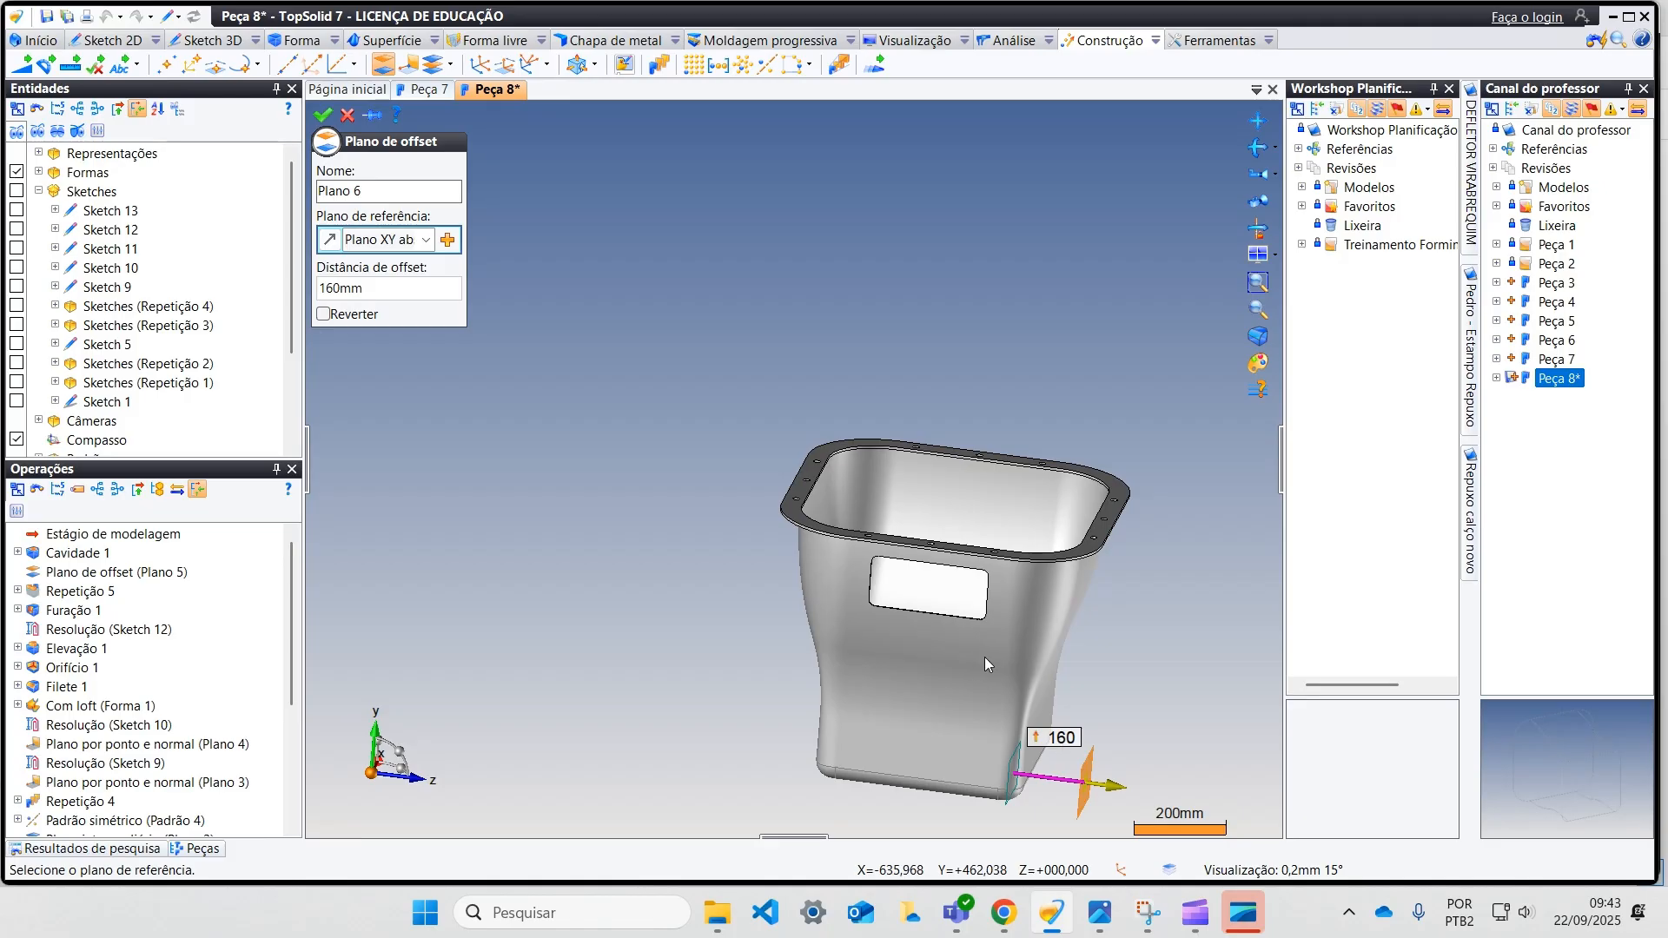
left_click(322, 116)
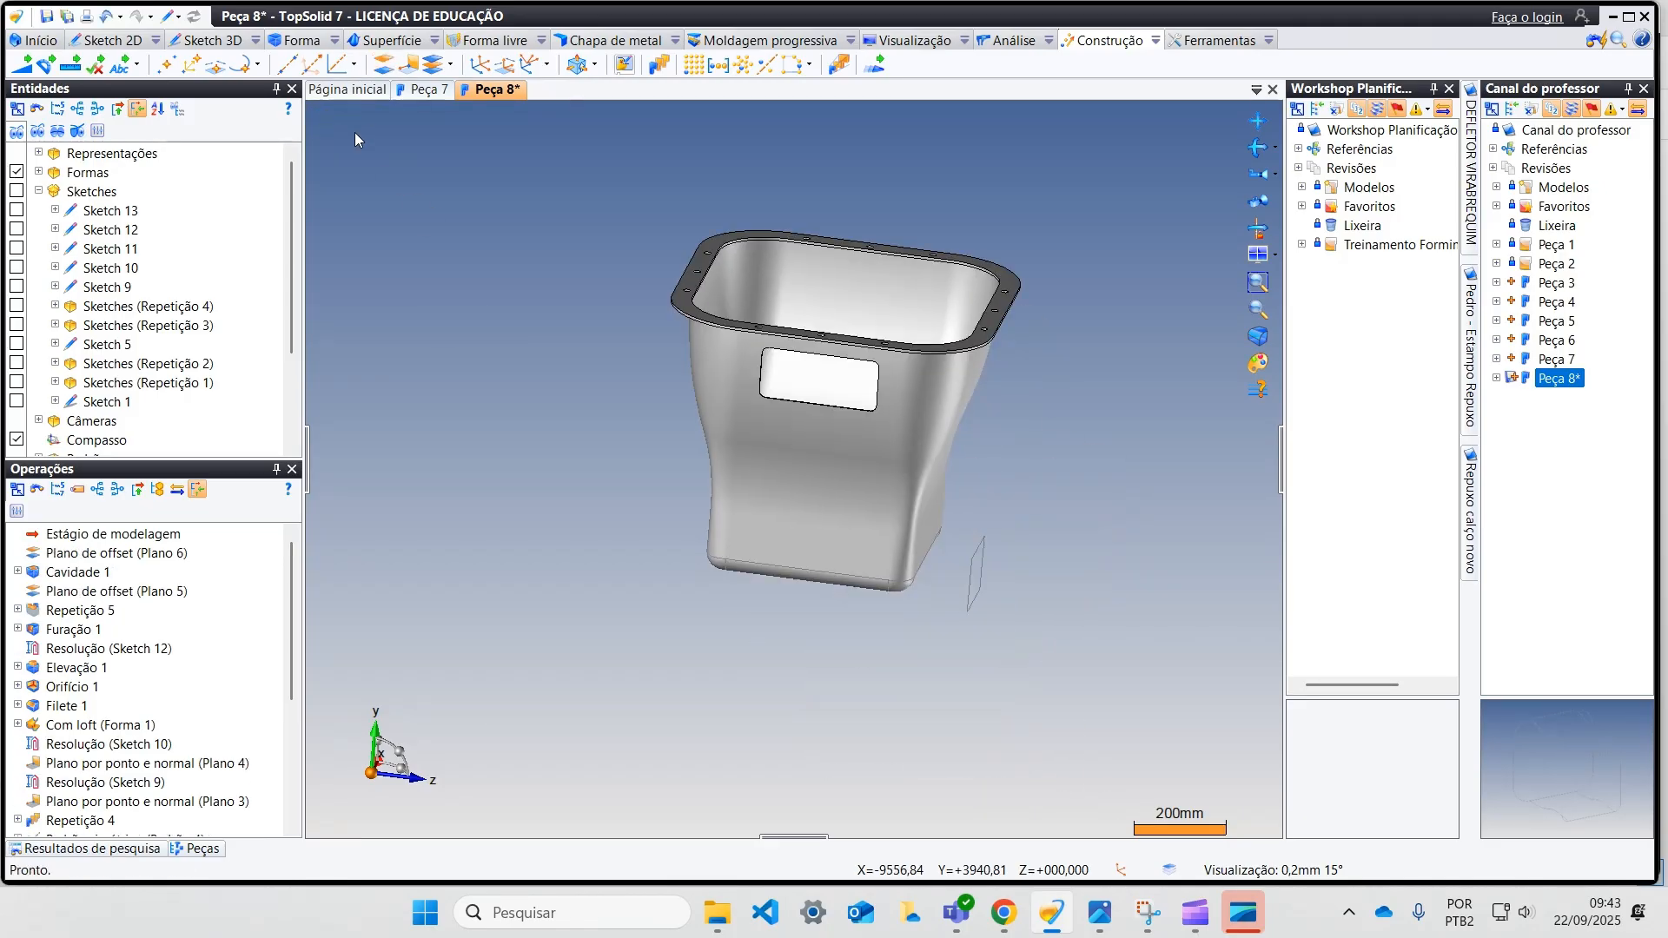
Step: Start a sketch on the new offset plane and place a 30 mm radius circle just below the flange, near the wall's window-side corner
right_click(983, 553)
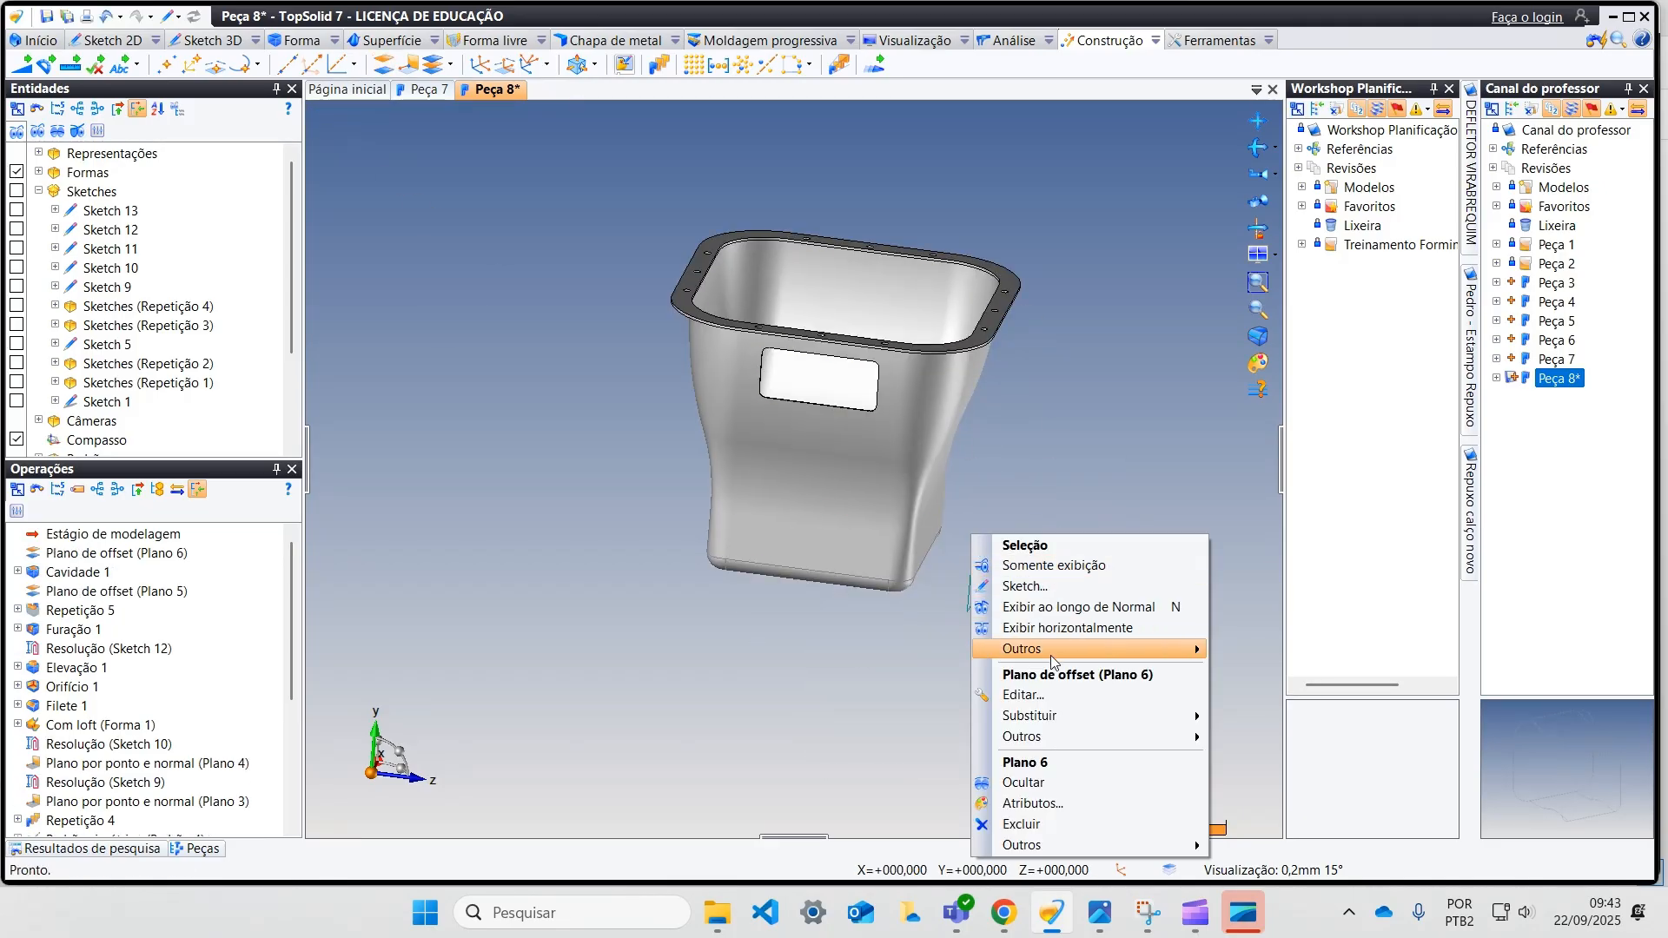
left_click(1021, 582)
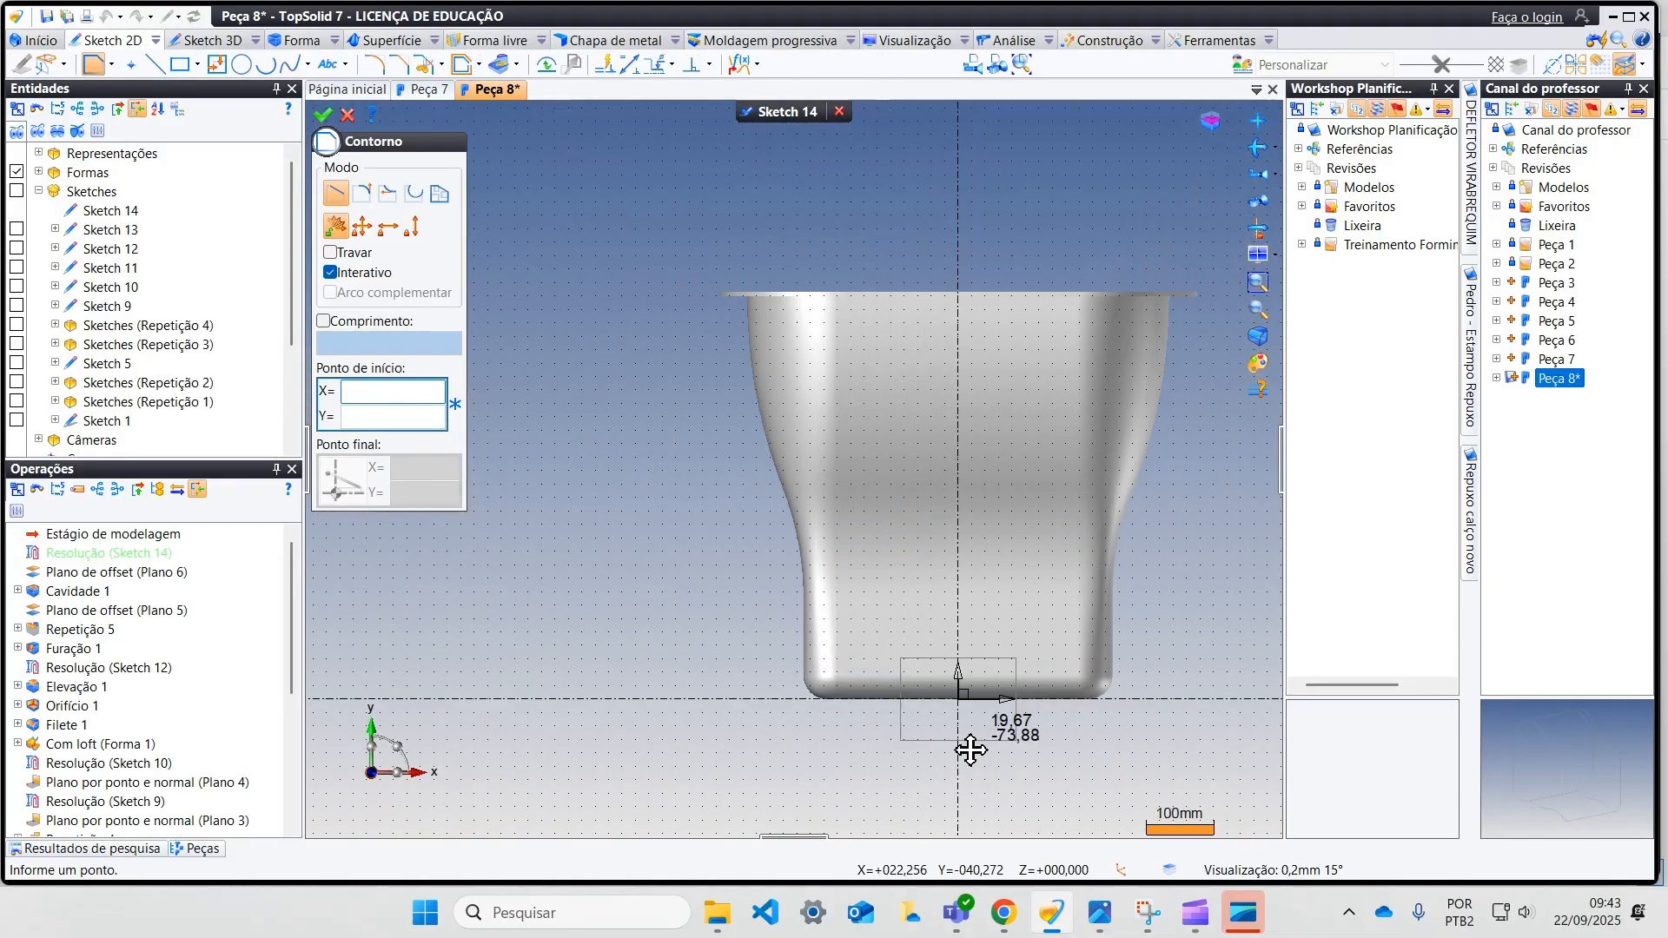
left_click(242, 66)
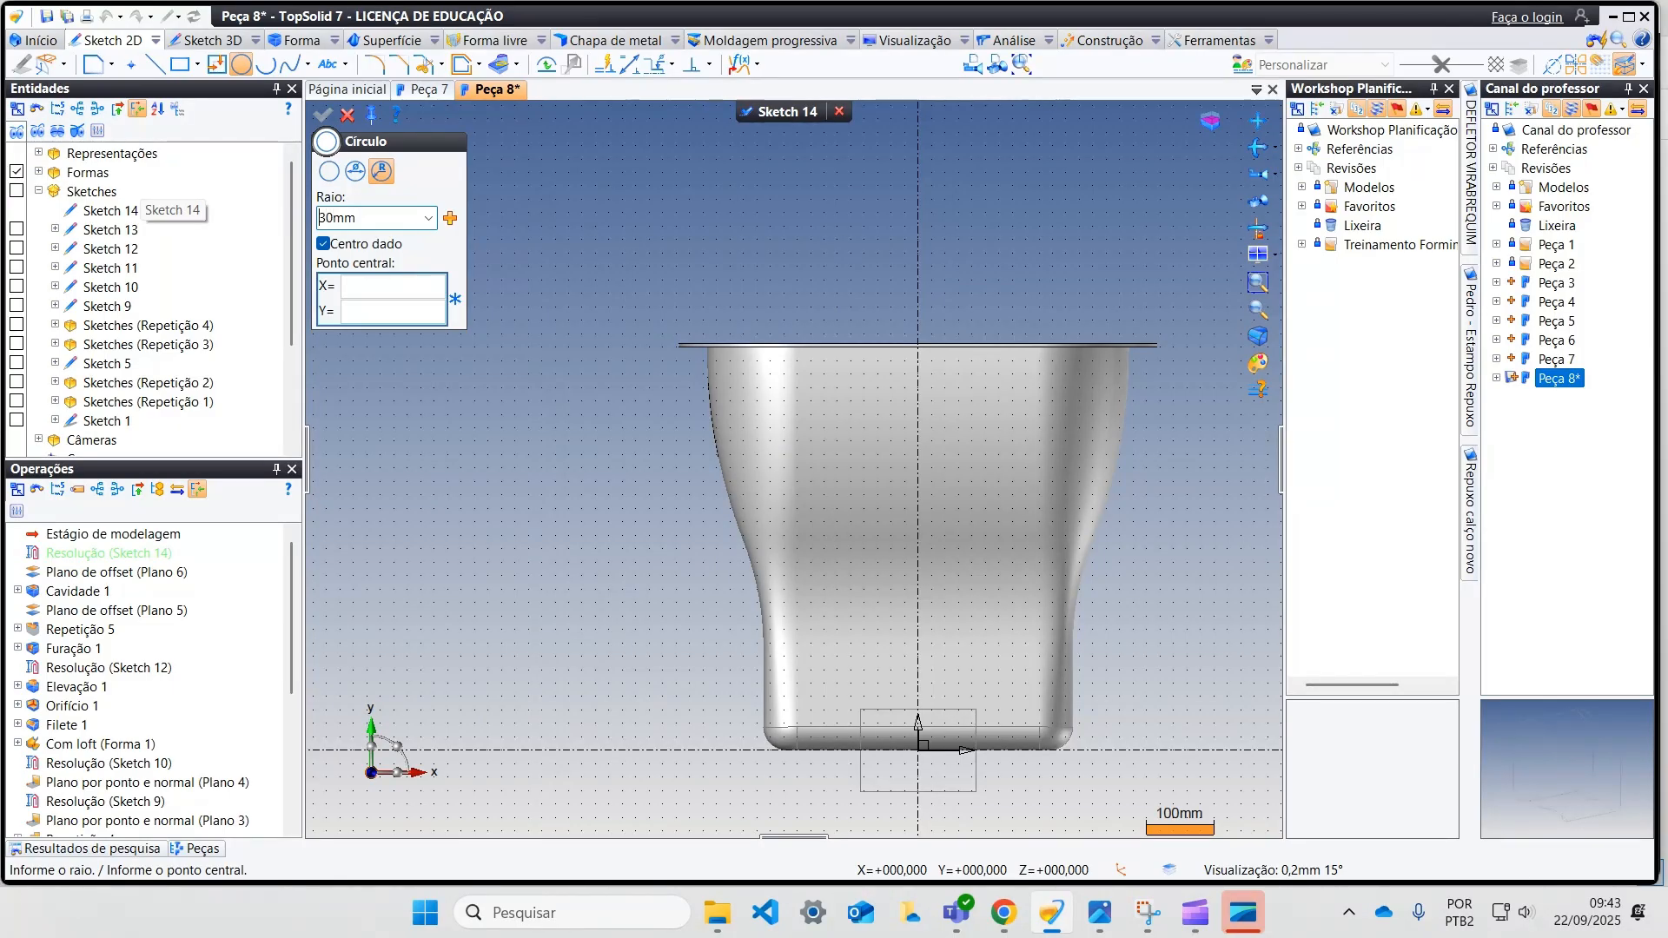
key("Tab")
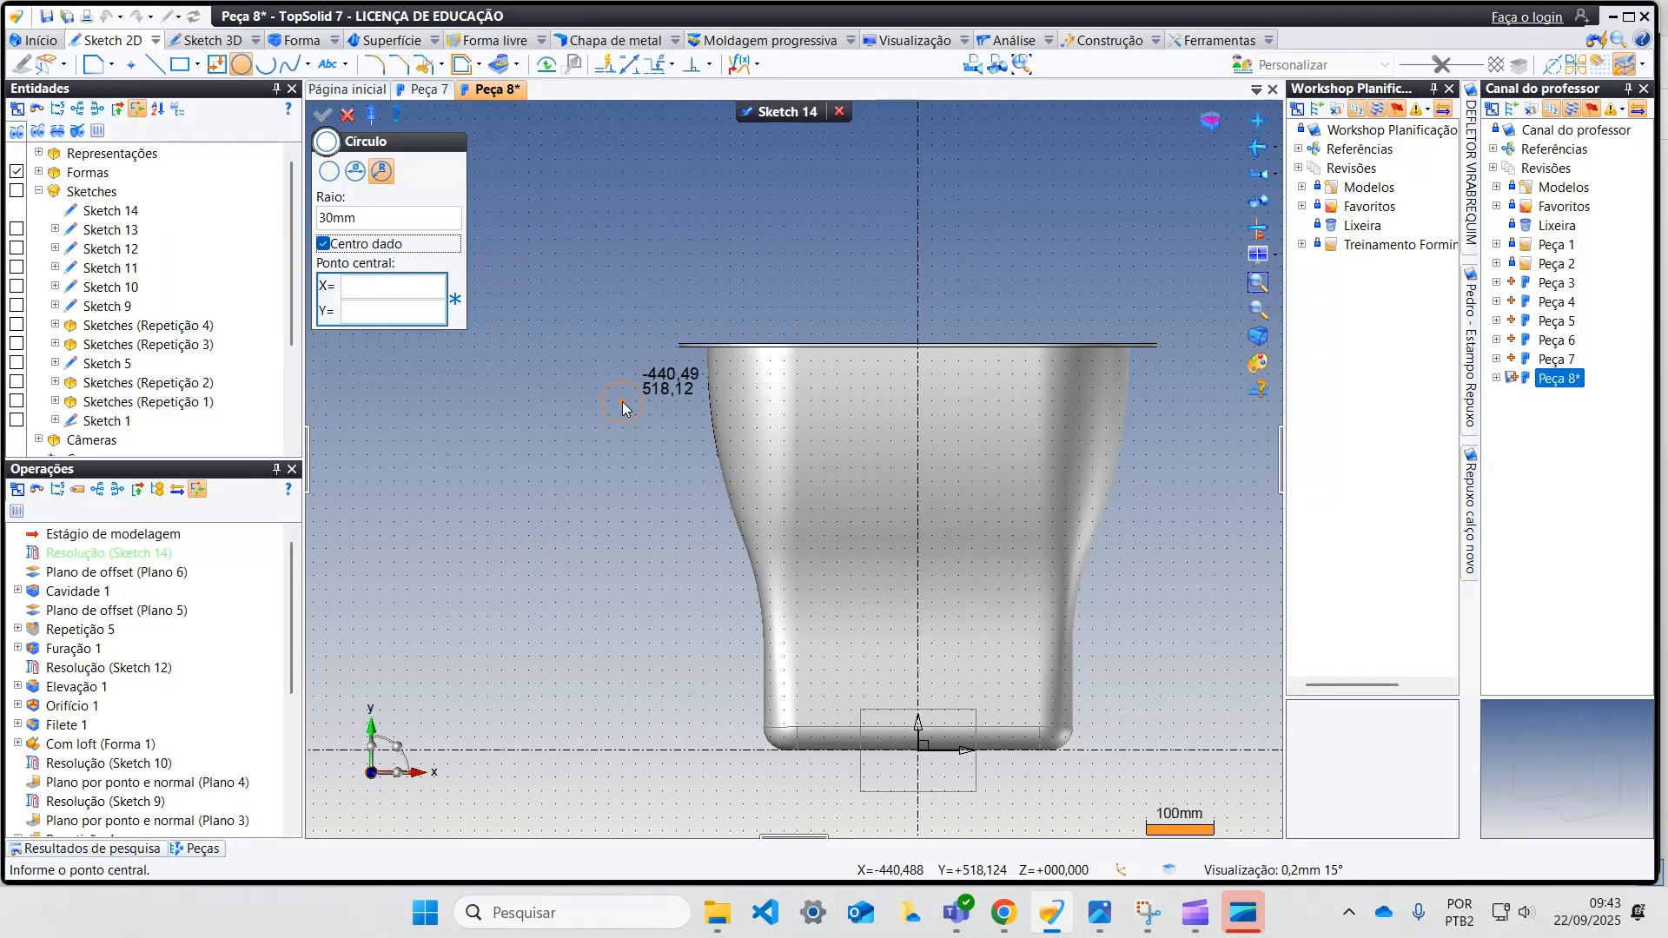
left_click(759, 388)
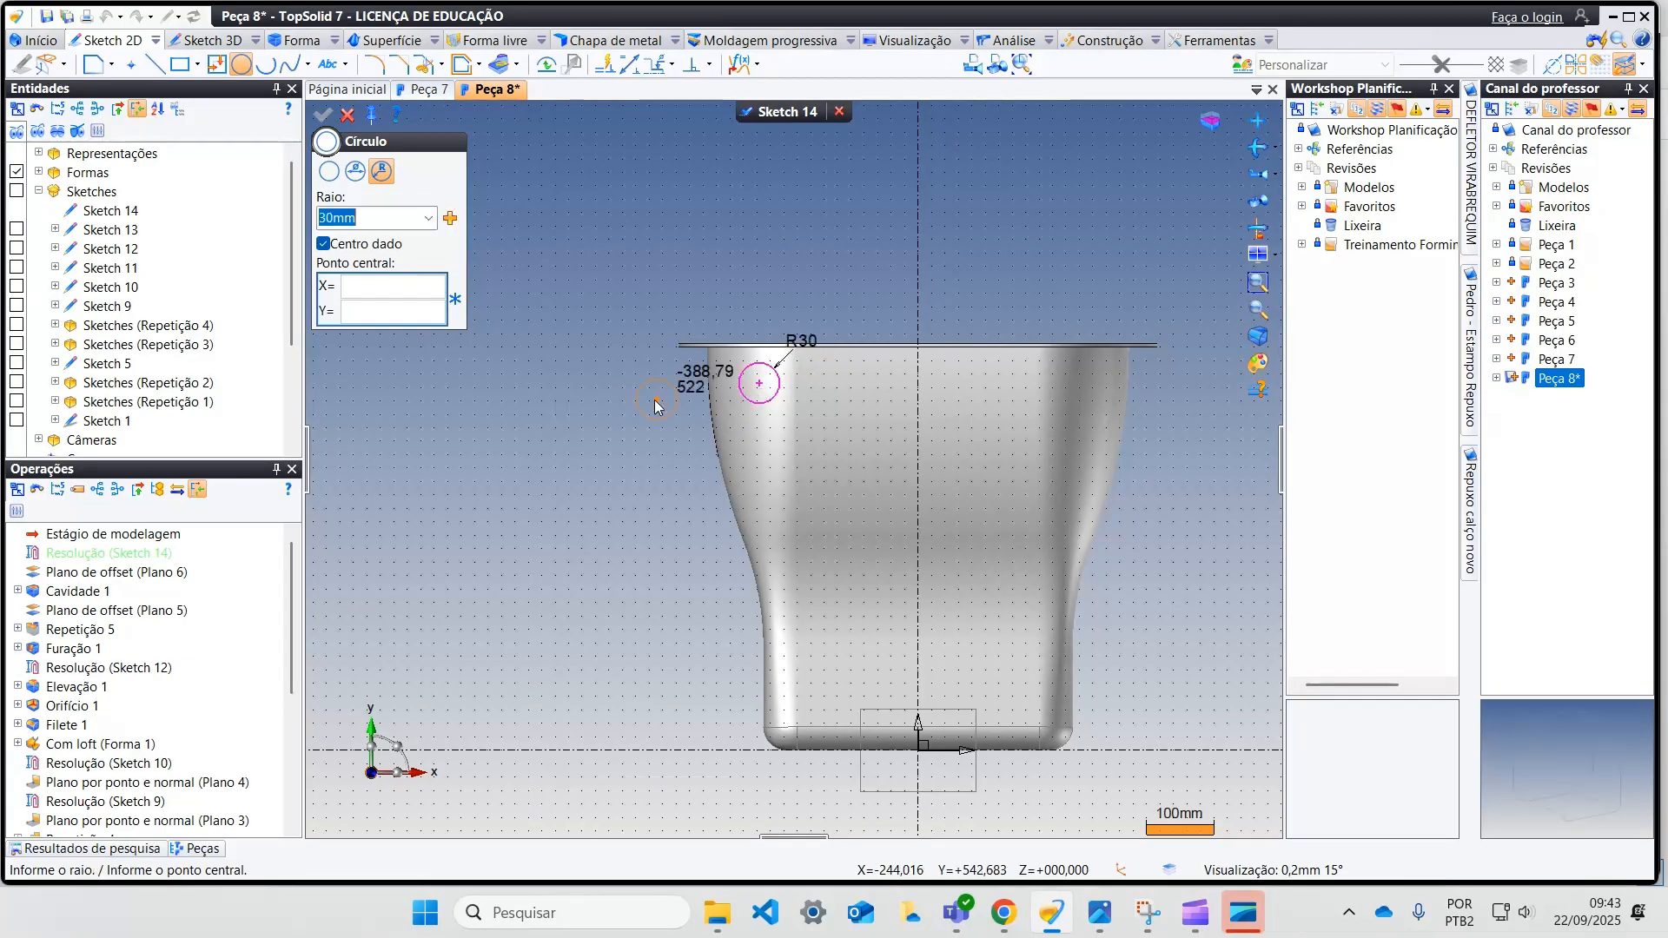
key("Escape")
Step: Dimension the circle's centre 75 mm below the flange's top face
scroll(749, 447, "up", 3)
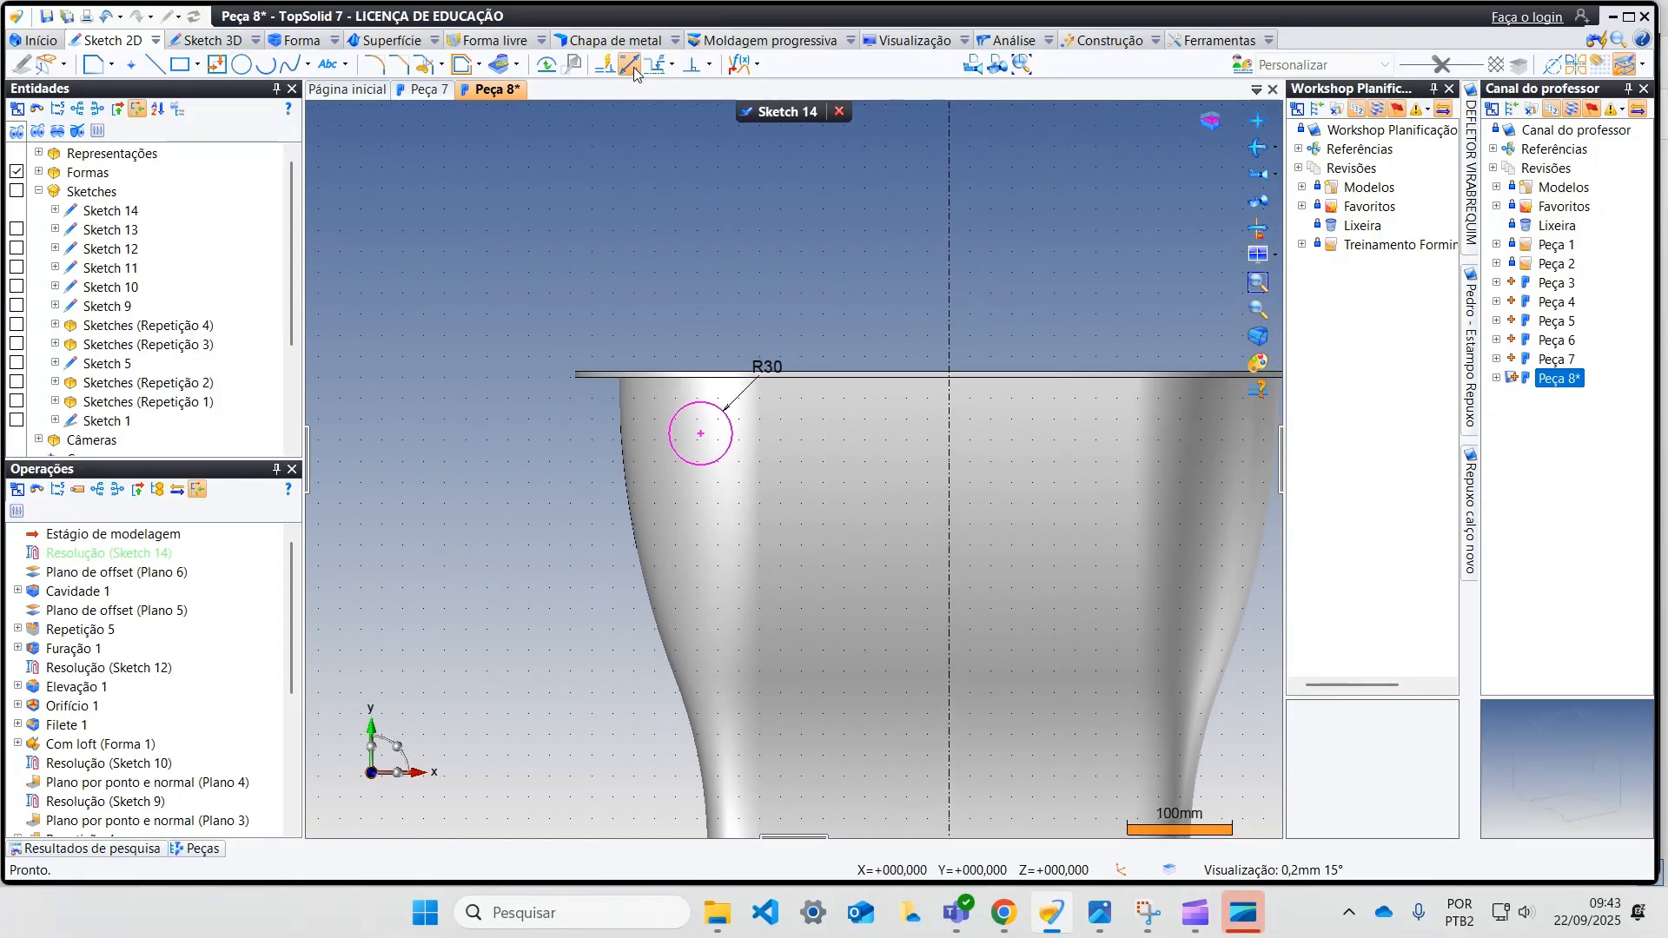
left_click(630, 64)
left_click(702, 434)
left_click(591, 374)
left_click(561, 420)
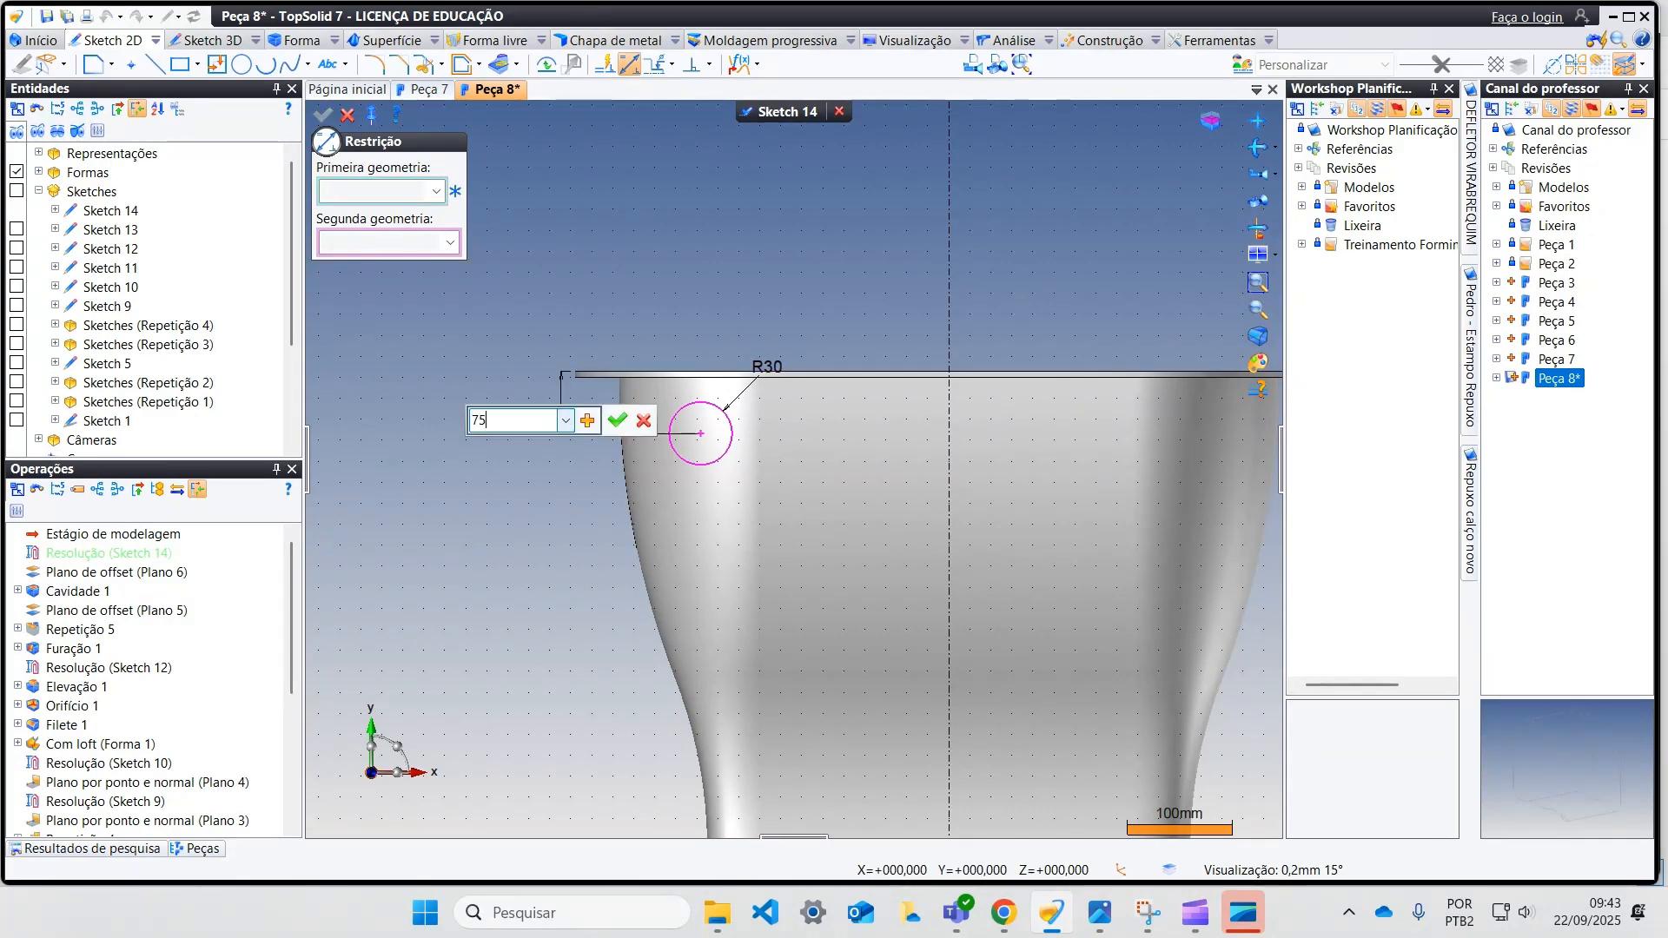
key("Return")
Step: Dimension the circle's centre 235 mm from the vertical axis and finish the sketch
left_click(702, 451)
left_click(948, 466)
left_click(825, 528)
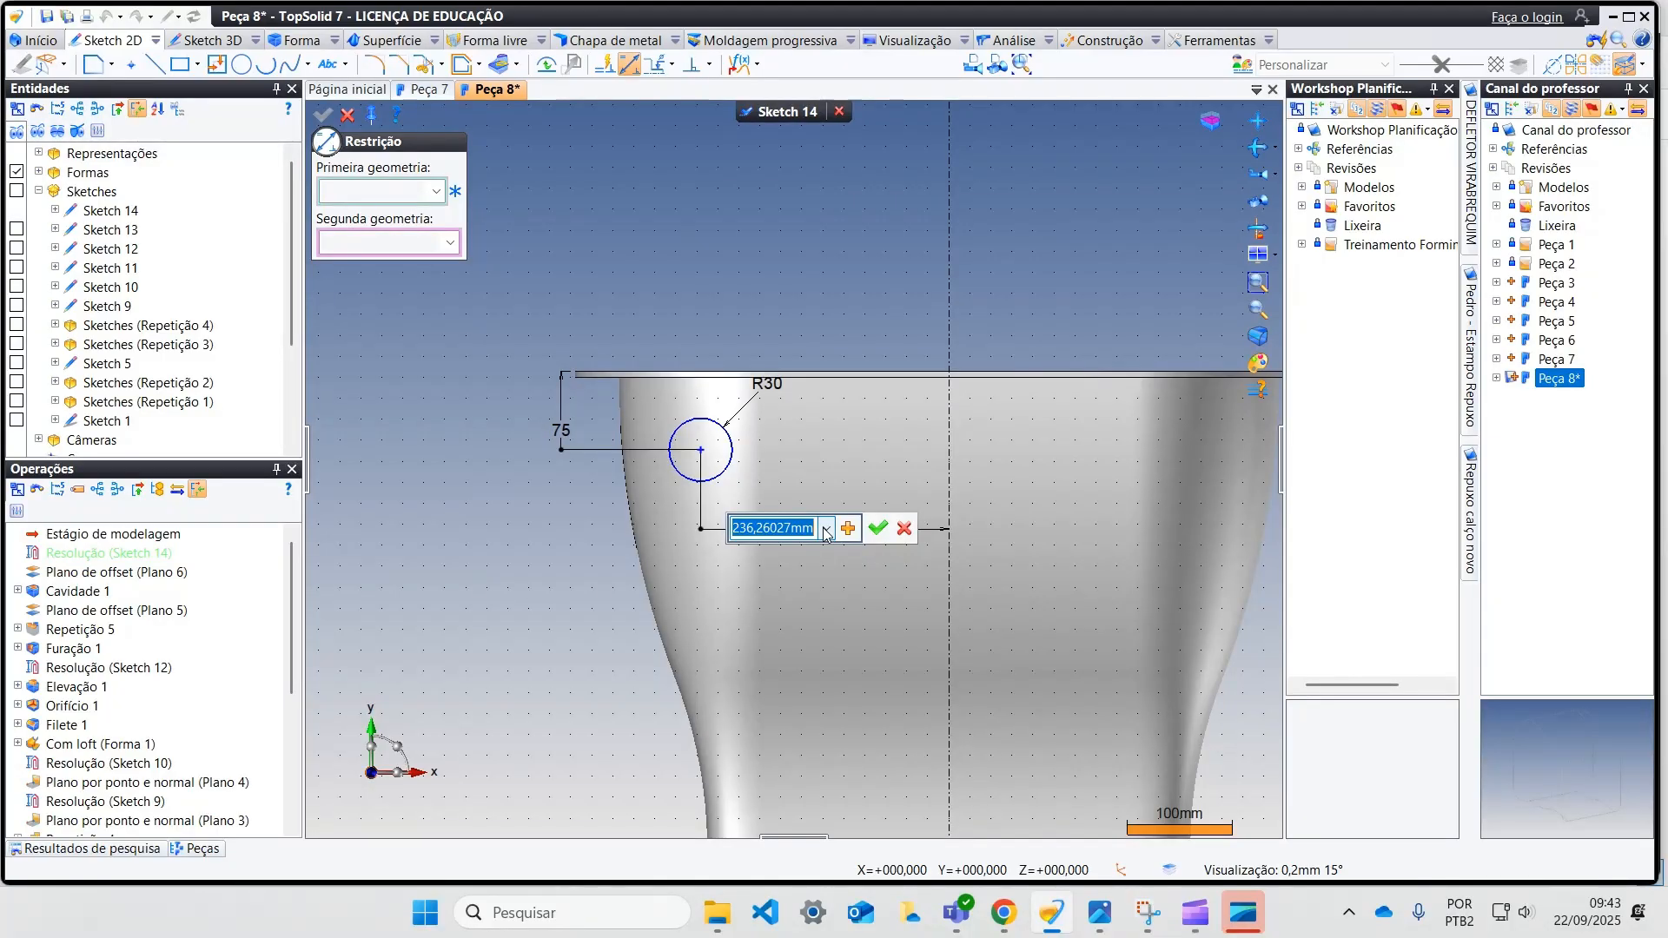
key("Return")
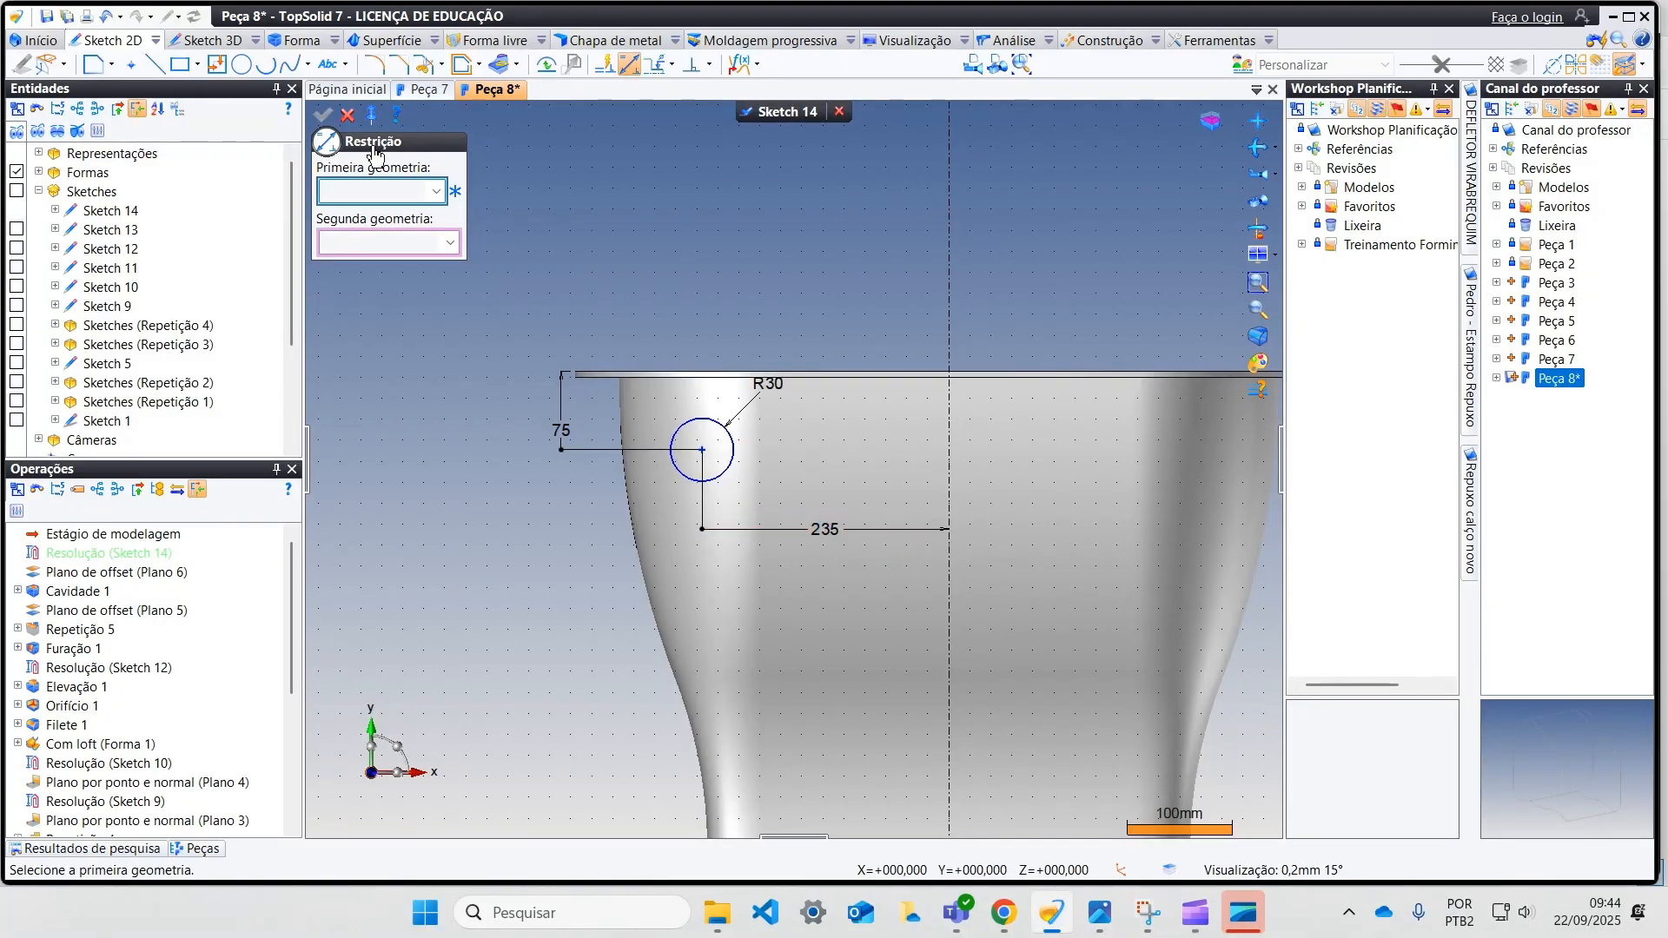
left_click(349, 117)
left_click(754, 114)
Step: Start an Elevation boss on the main shape from the new circle sketch and point it inward, toward the wall
middle_click_drag(606, 296, 539, 308)
middle_click_drag(669, 409, 464, 259)
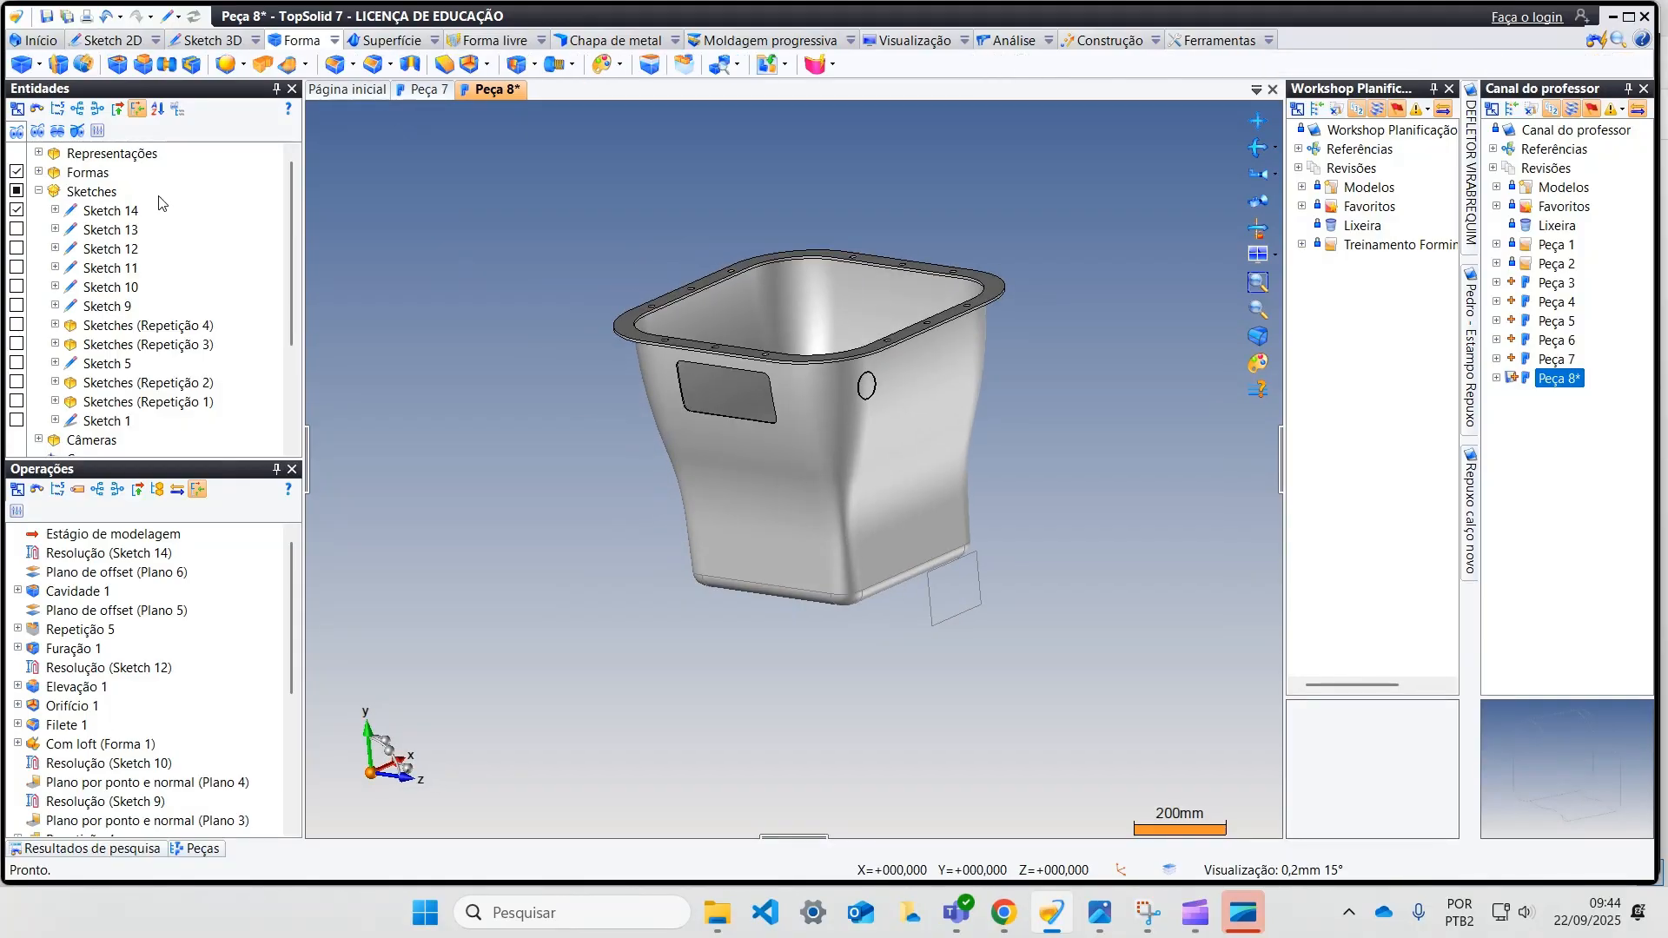
left_click(144, 69)
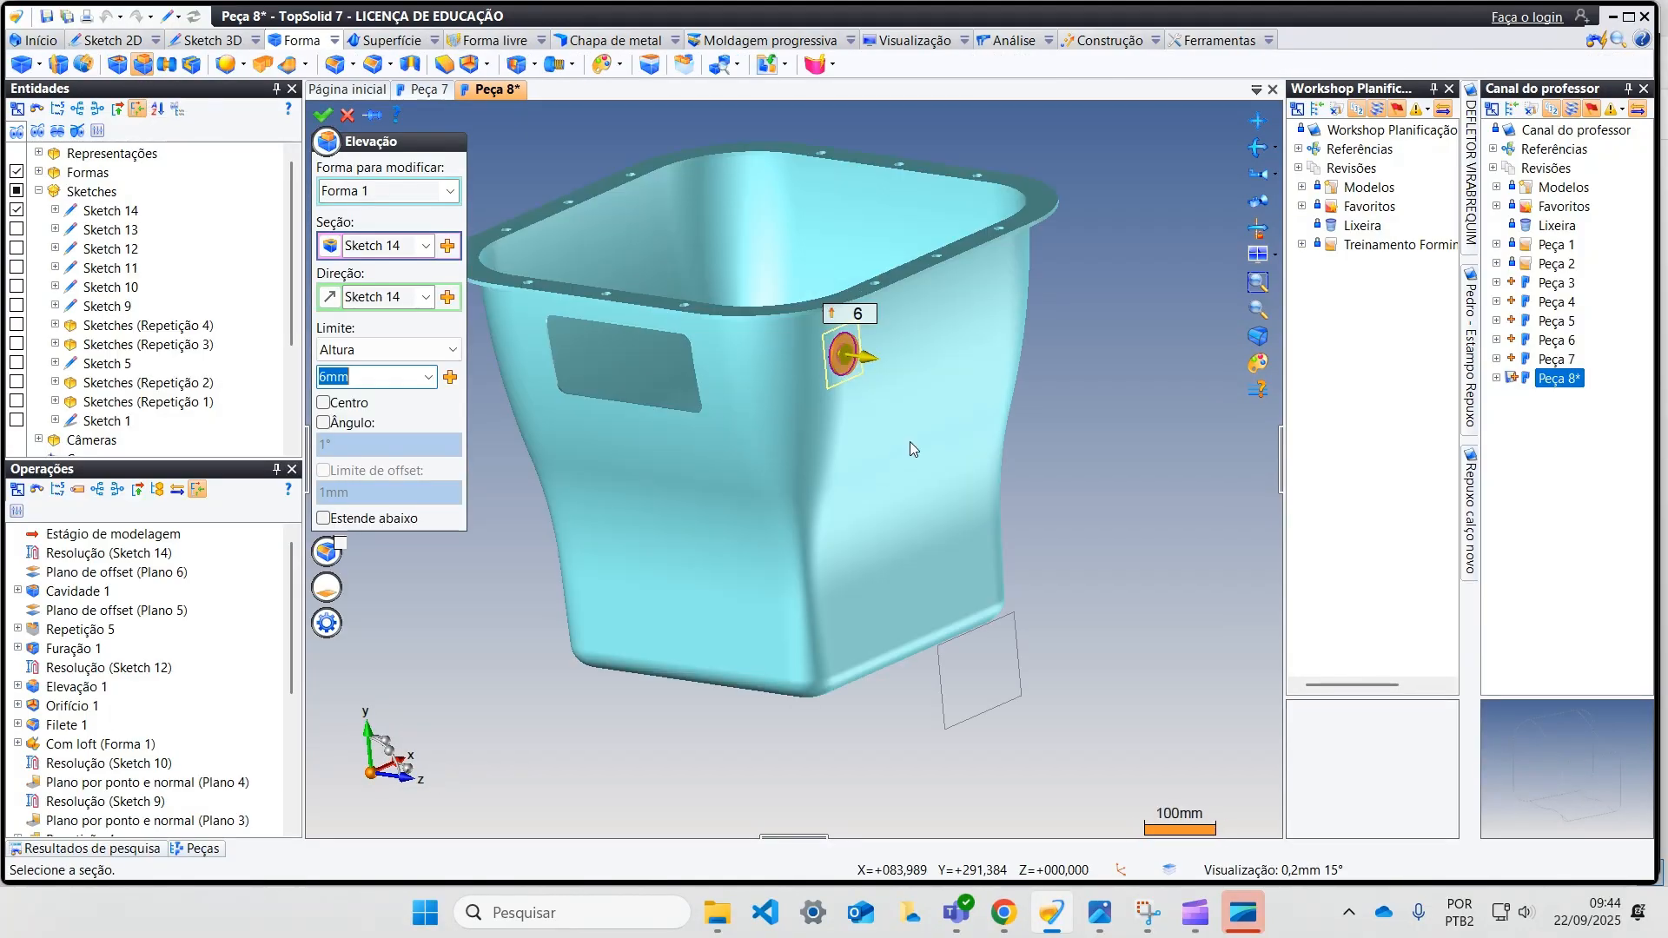
scroll(875, 372, "up", 3)
middle_click_drag(874, 372, 893, 385)
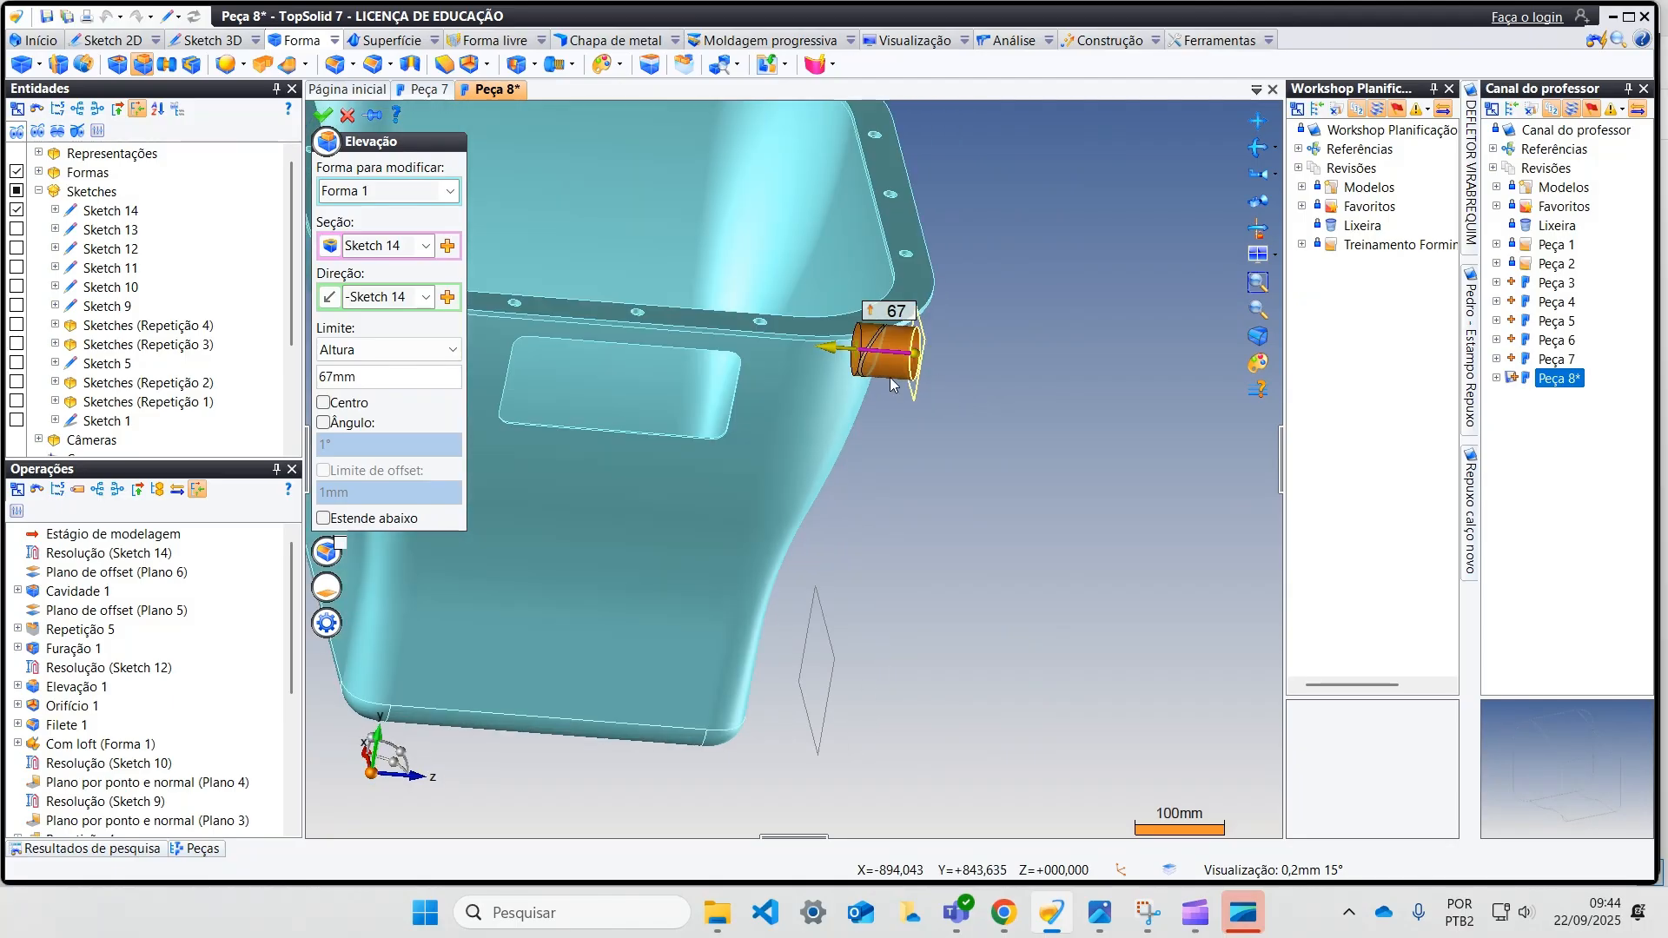
Step: Limit the boss by a set of faces, picking the body's side wall, and create it
left_click(395, 350)
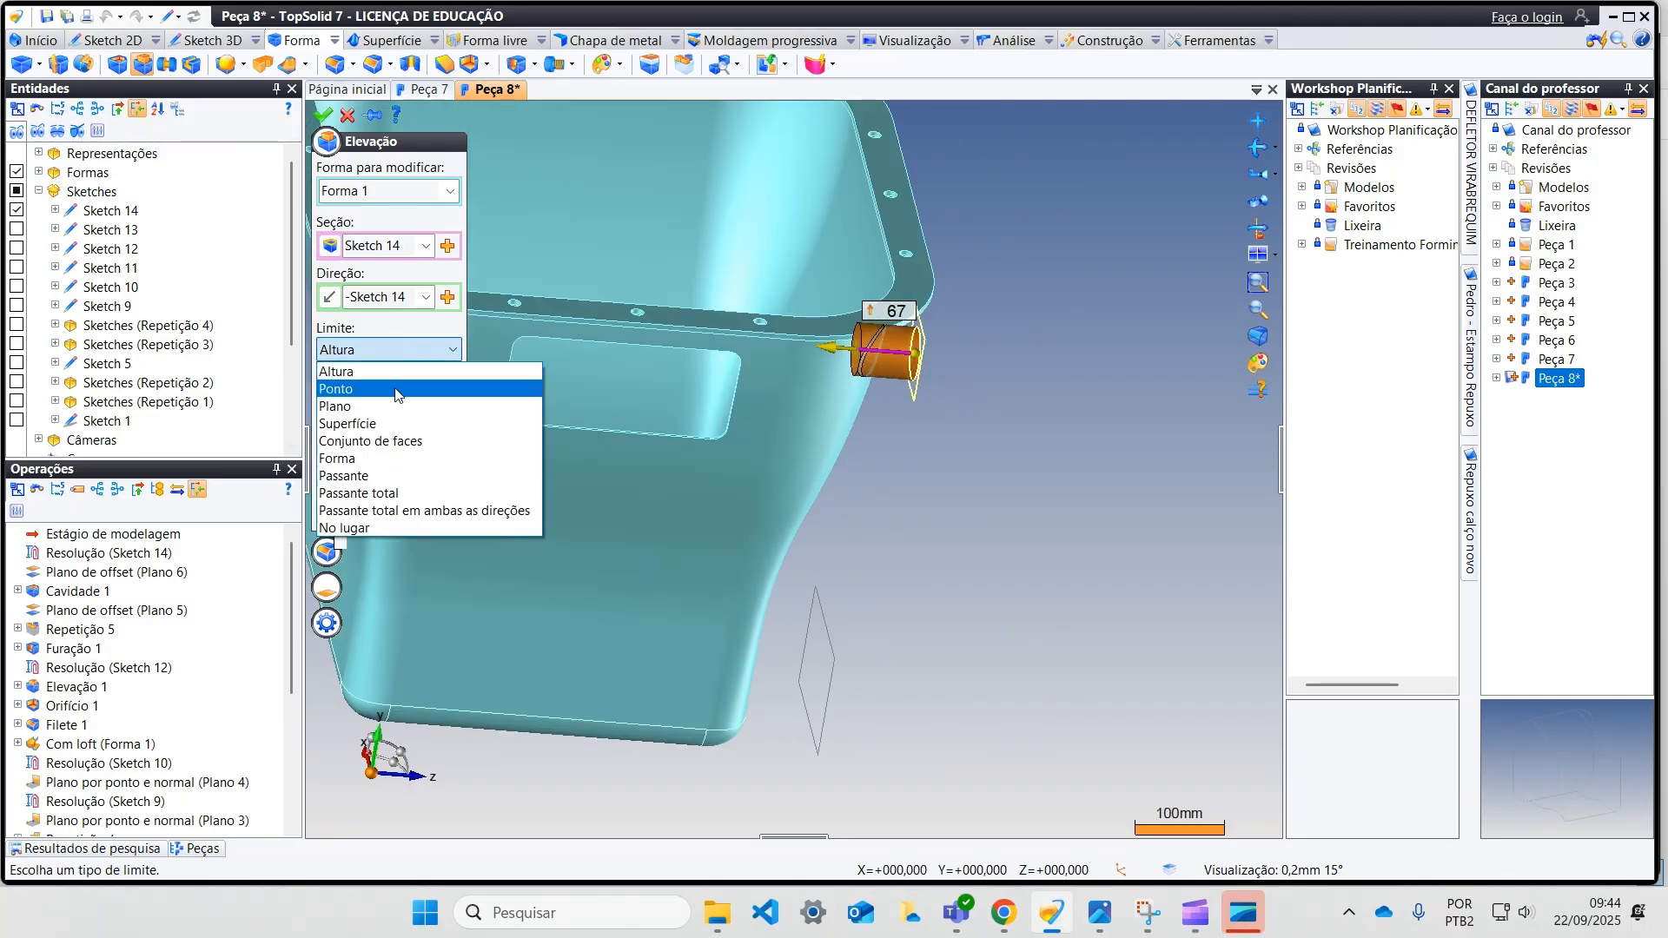
left_click(382, 441)
middle_click_drag(592, 481, 878, 588)
left_click(795, 450)
scroll(763, 455, "up", 3)
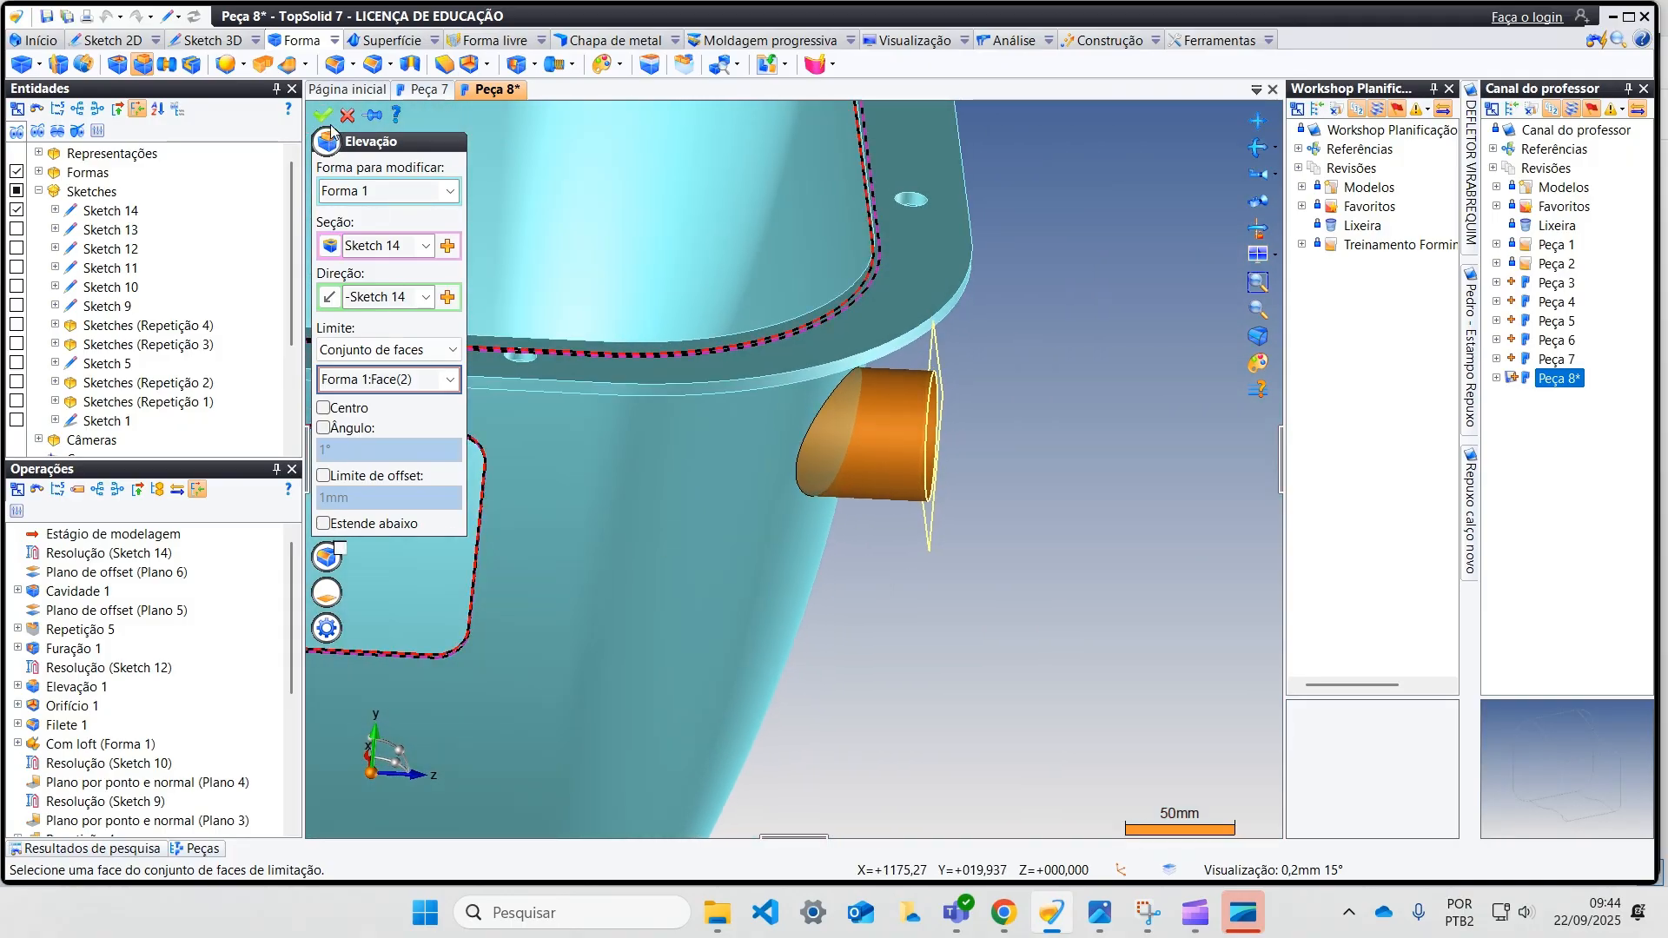
left_click(323, 116)
Step: Start a new offset plane that uses the absolute XY plane as its reference
middle_click_drag(518, 350, 894, 540)
scroll(893, 541, "down", 1)
scroll(1007, 502, "up", 2)
middle_click_drag(1008, 502, 767, 328)
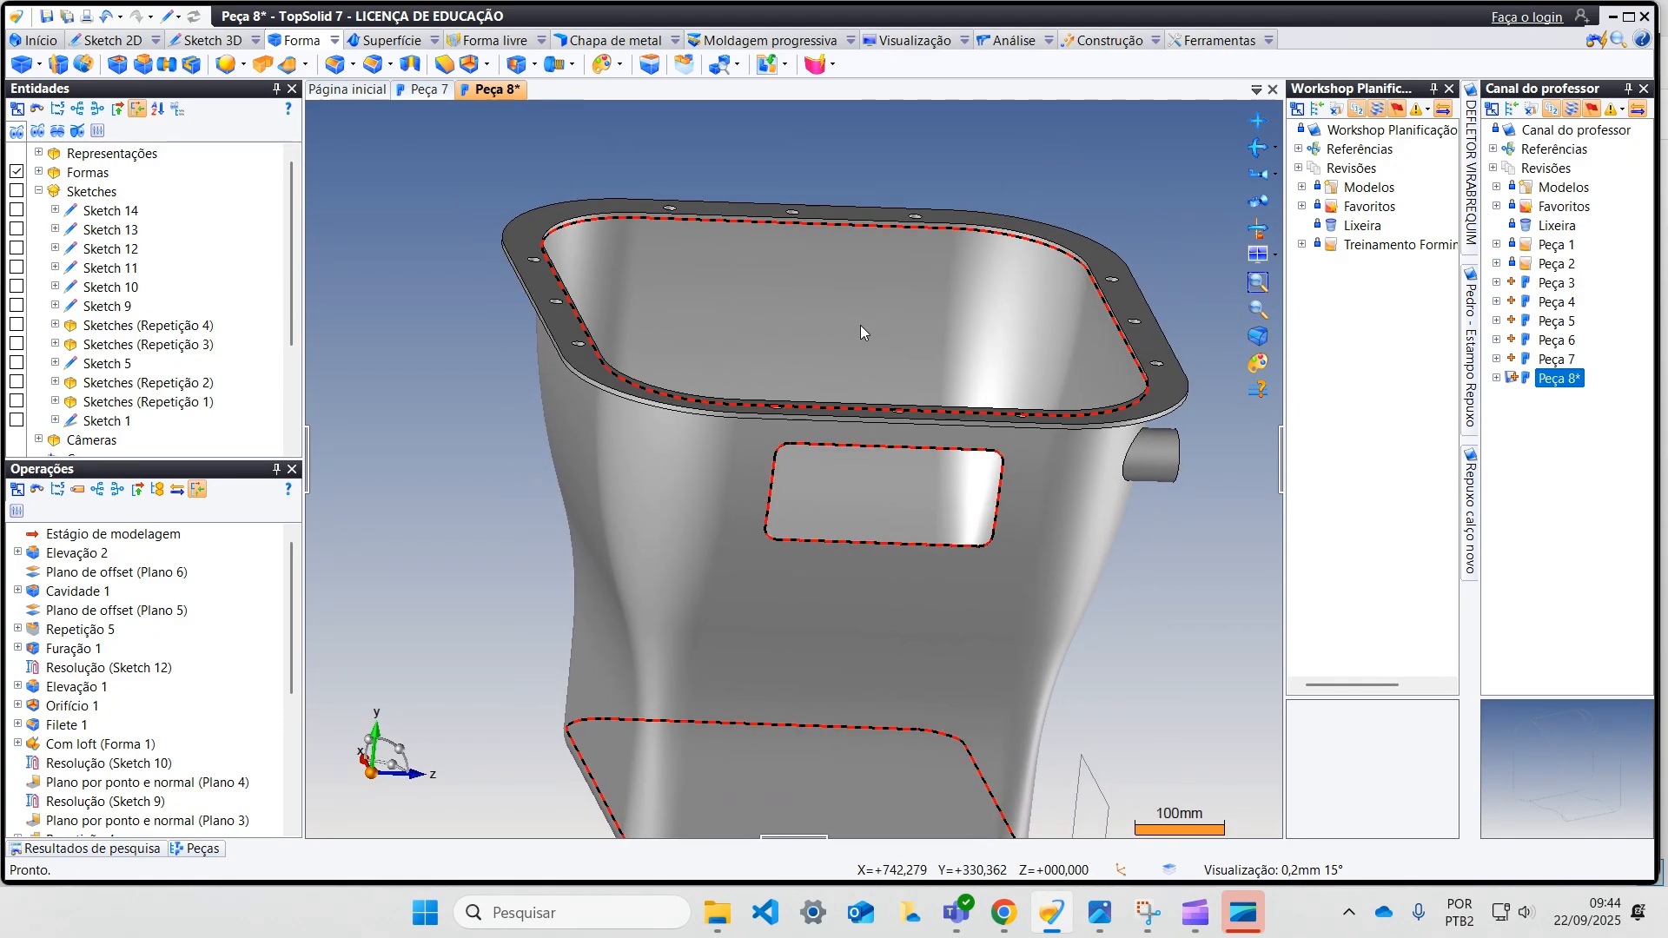
left_click(1097, 41)
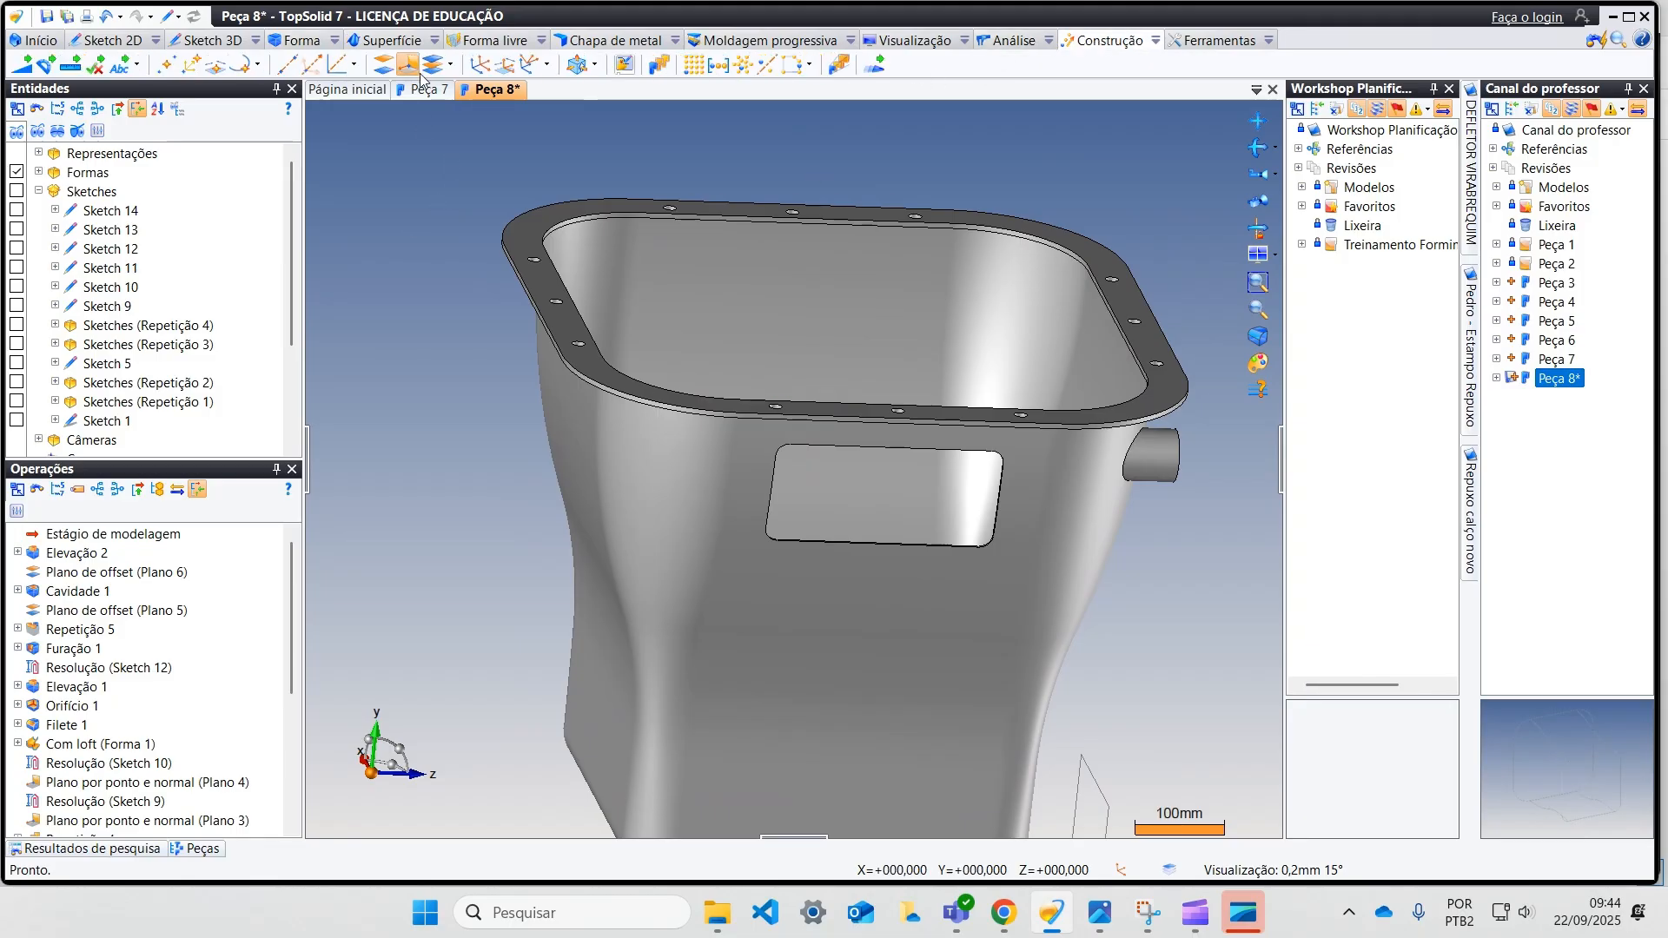
left_click(382, 66)
scroll(491, 218, "down", 3)
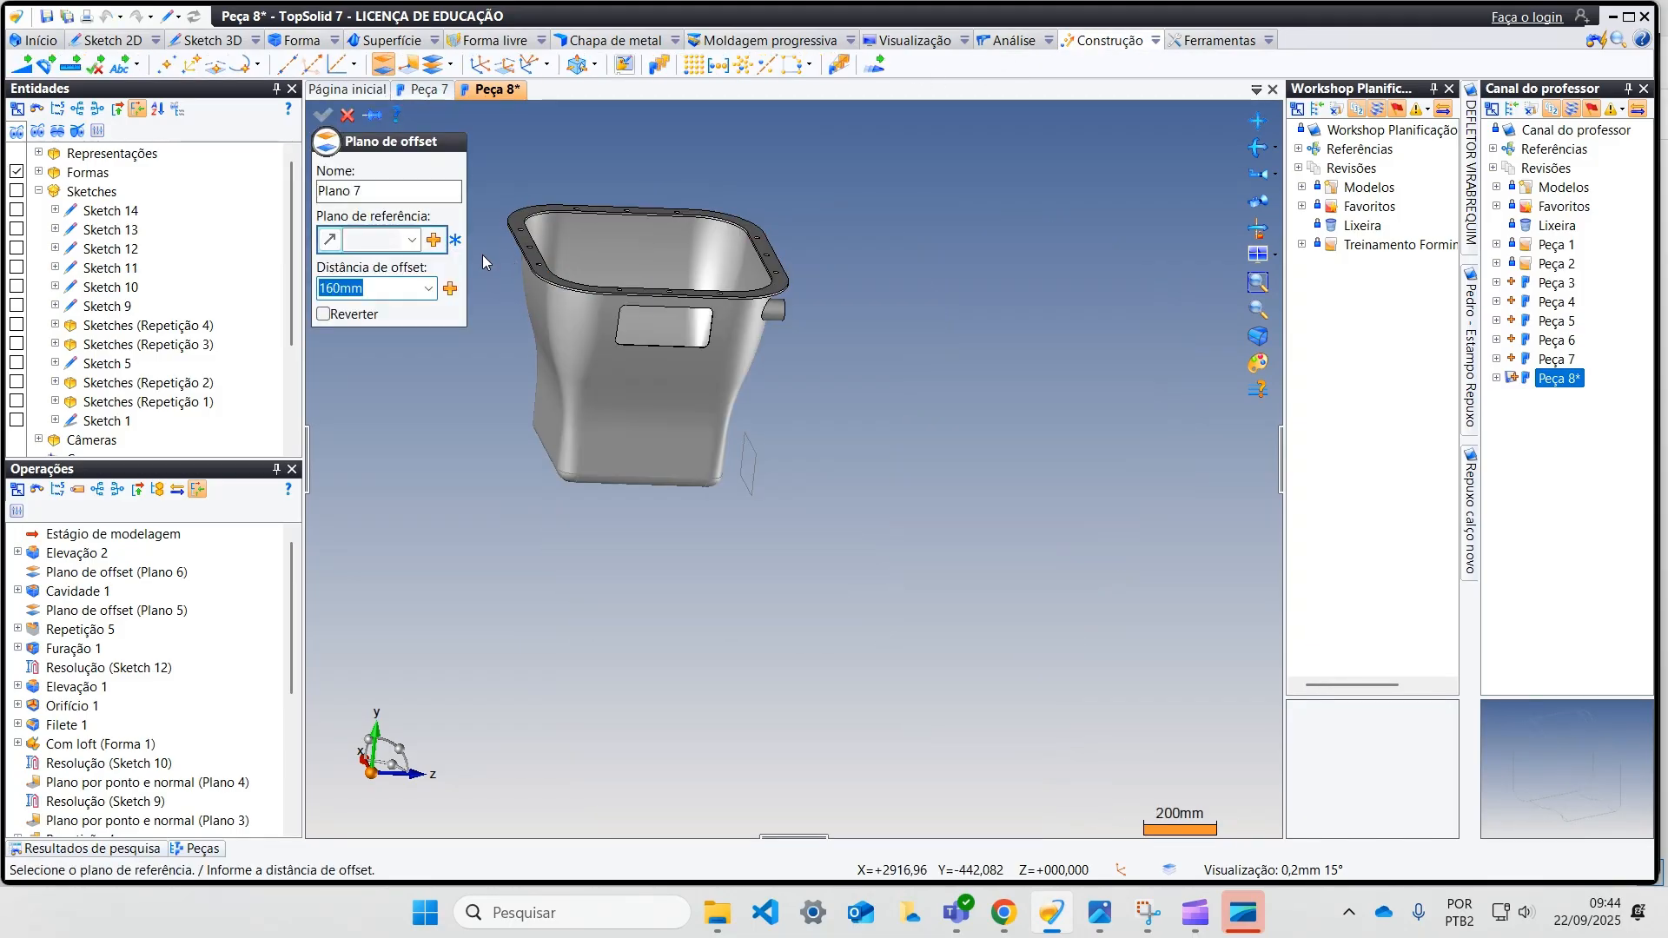
left_click(412, 240)
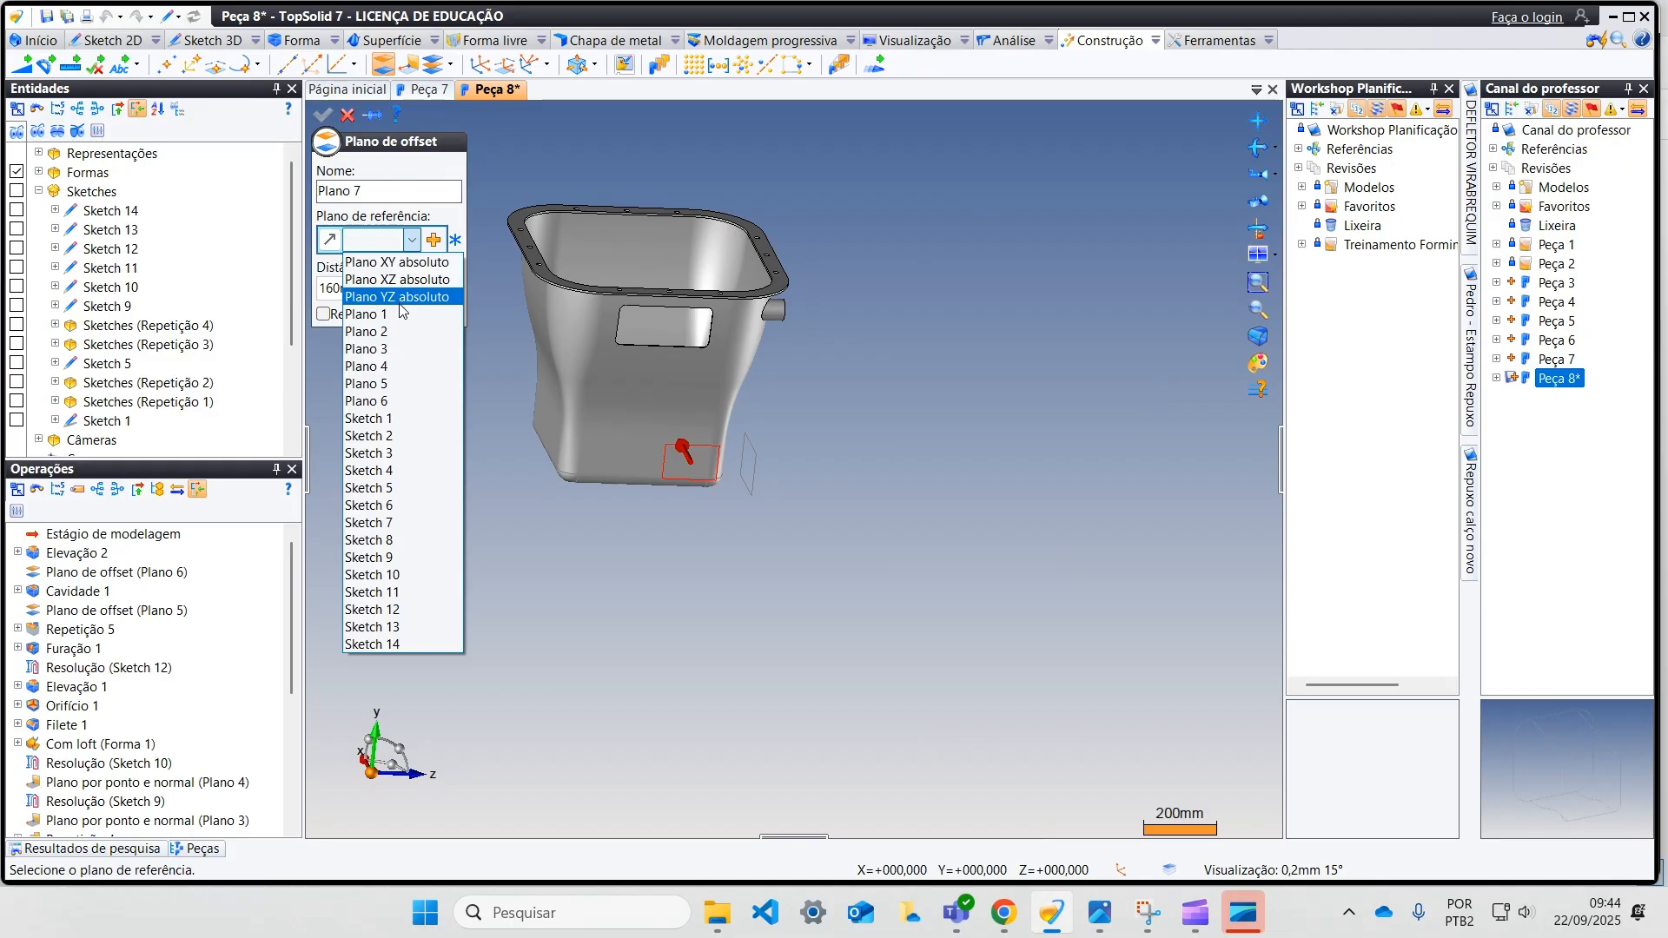
left_click(401, 313)
left_click(405, 242)
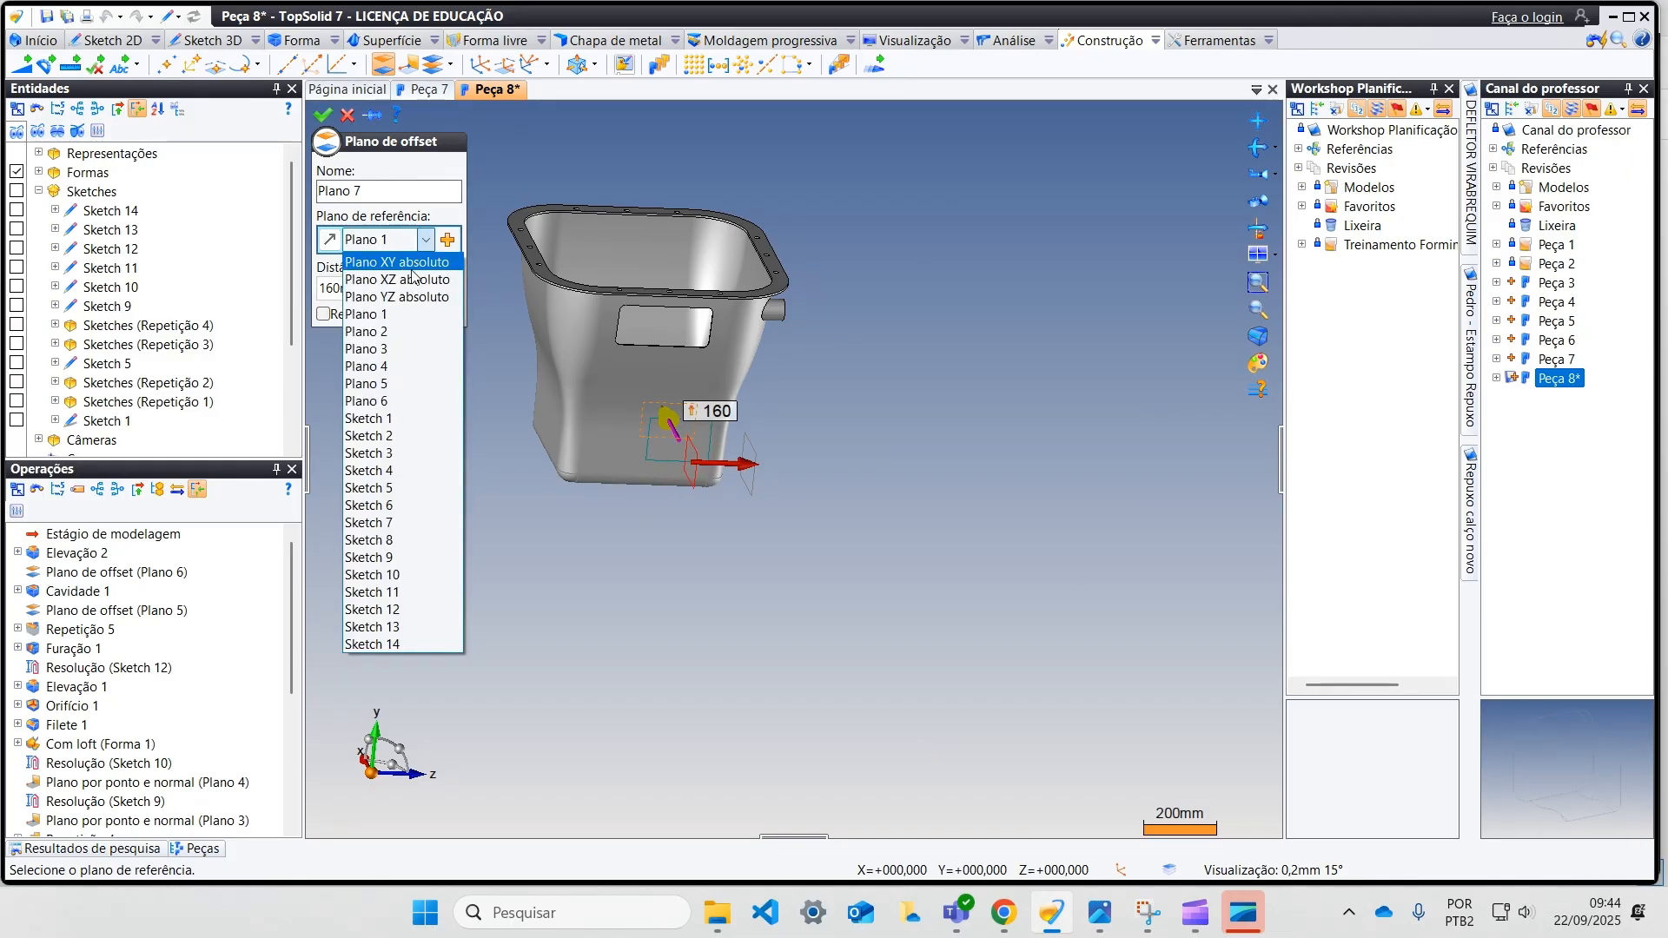
left_click(419, 262)
Step: Set the plane's offset distance to -470 mm, beyond the wall opposite the boss, and create the plane
left_click_drag(775, 471, 561, 471)
middle_click_drag(563, 469, 504, 463)
left_click(625, 419)
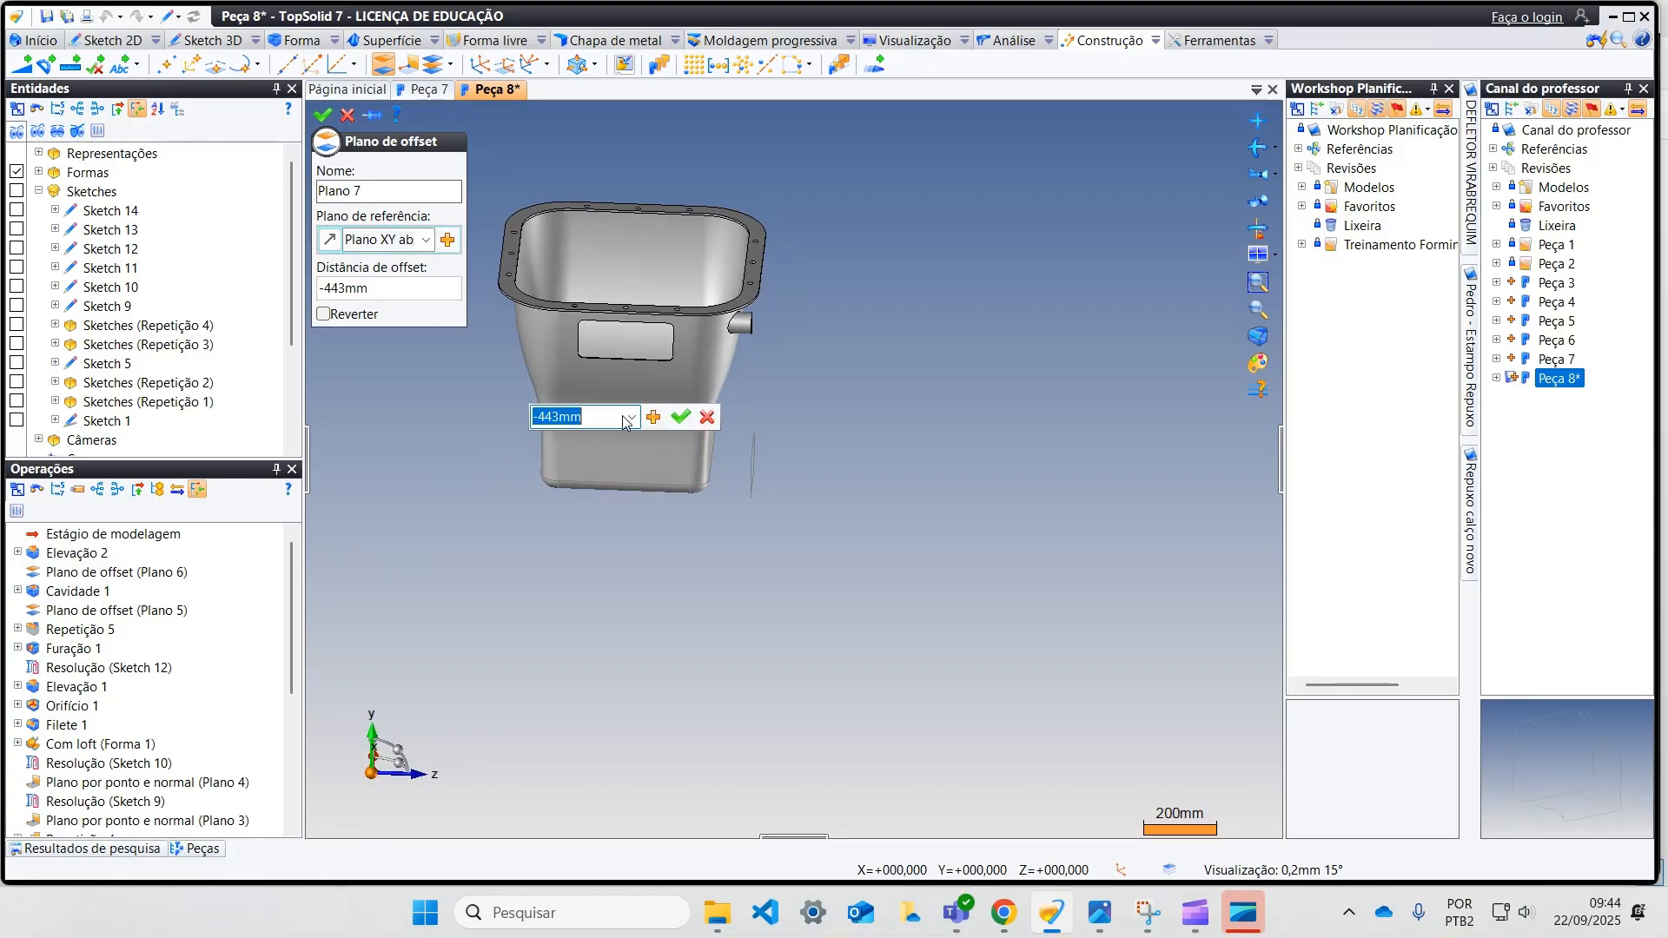
key("Return")
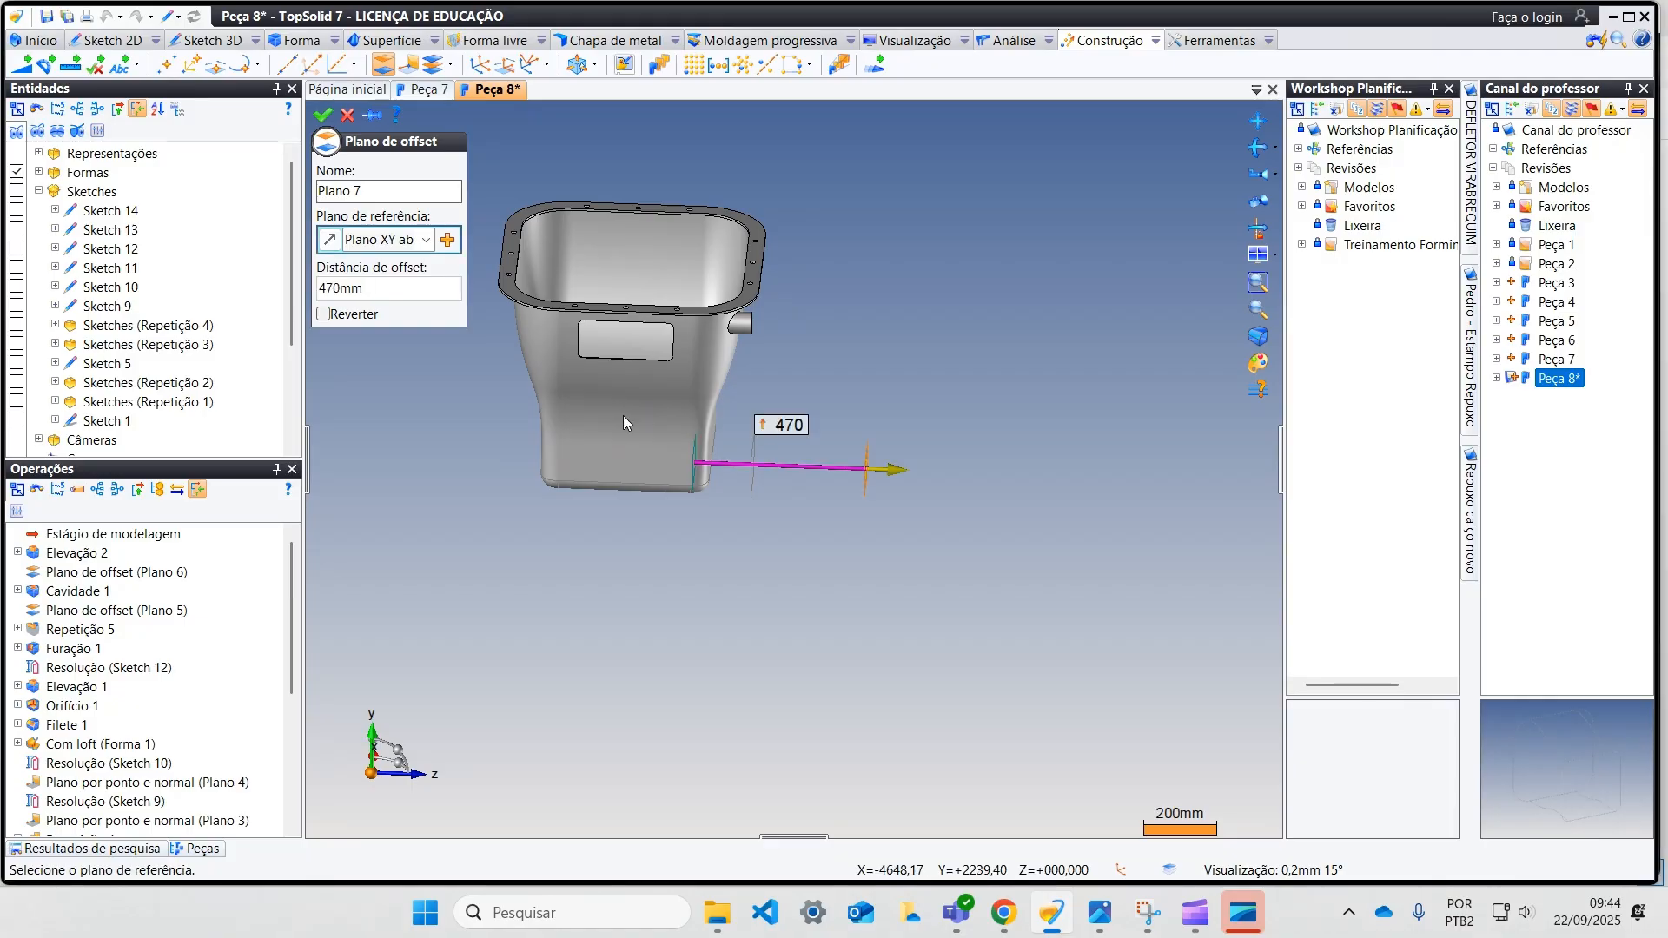
left_click(899, 471)
scroll(537, 476, "up", 3)
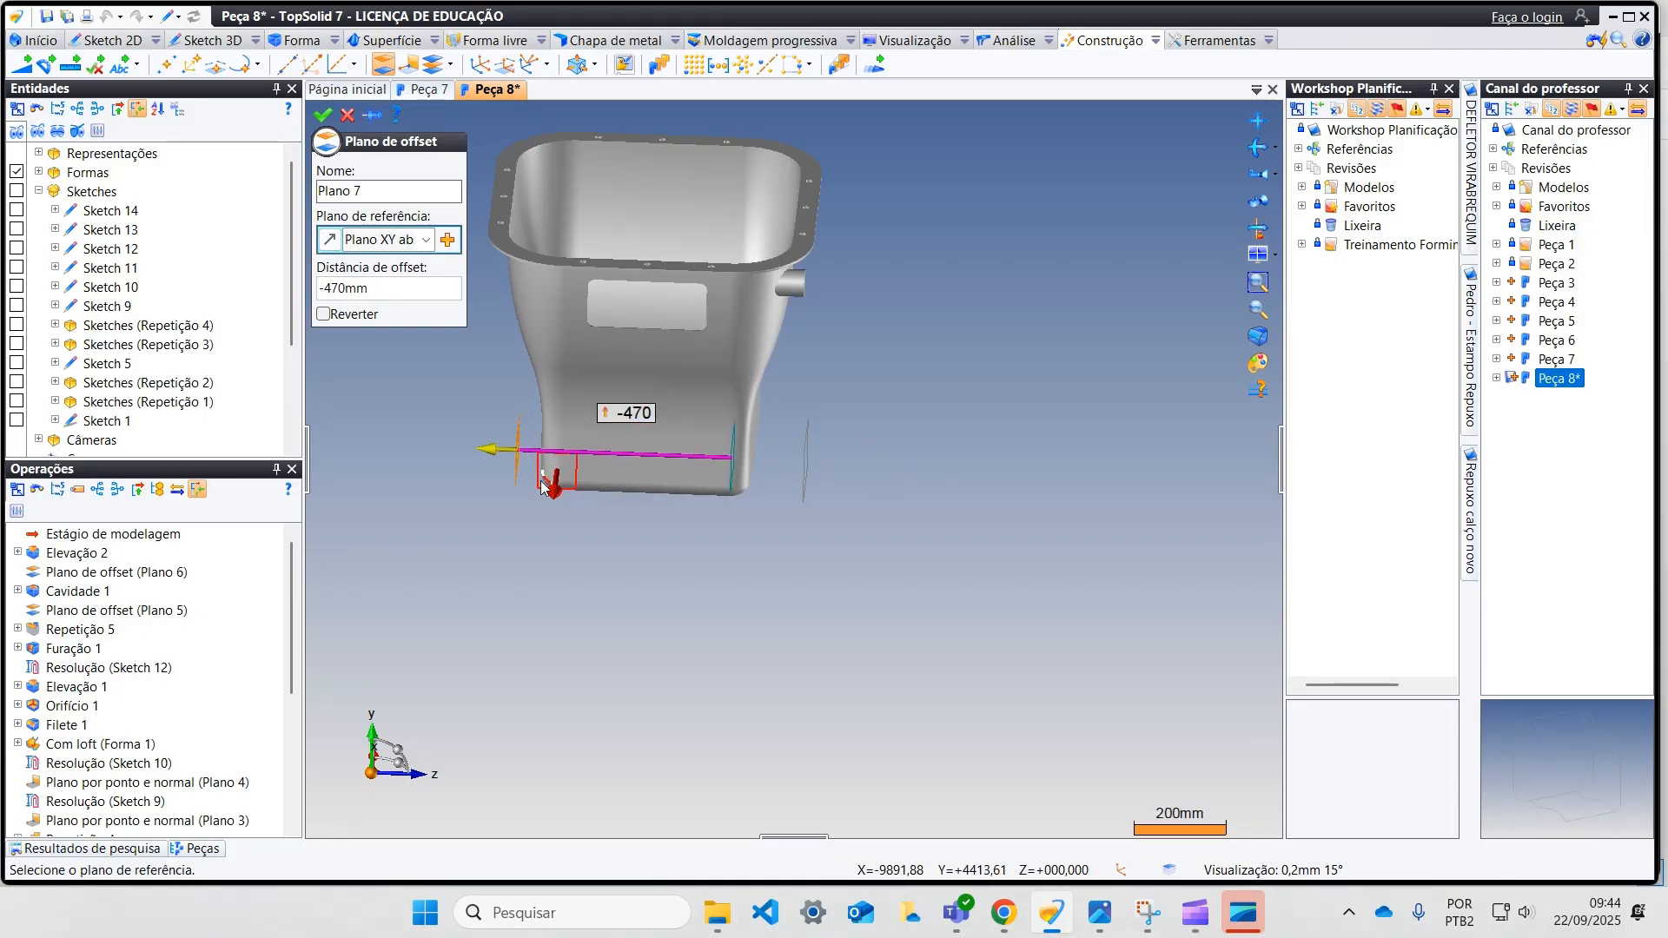
middle_click_drag(557, 445, 503, 379)
left_click(322, 113)
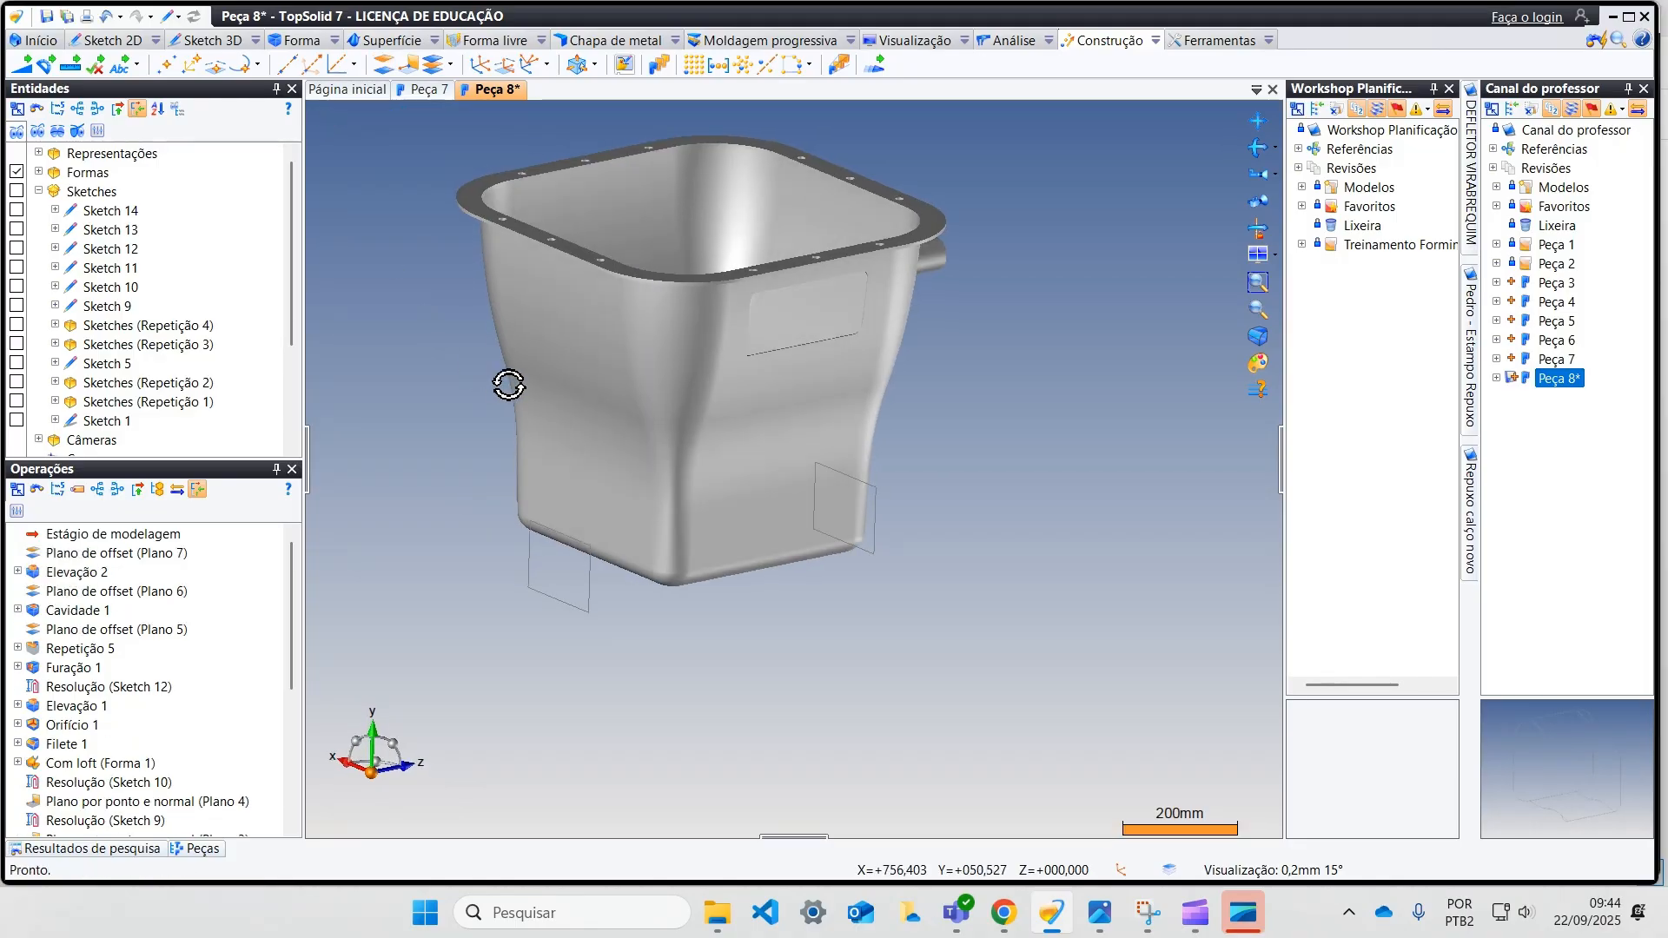
Step: Start a sketch on the new plane and place a 30 mm radius circle just below the flange, near the wall's window-side corner
right_click(613, 586)
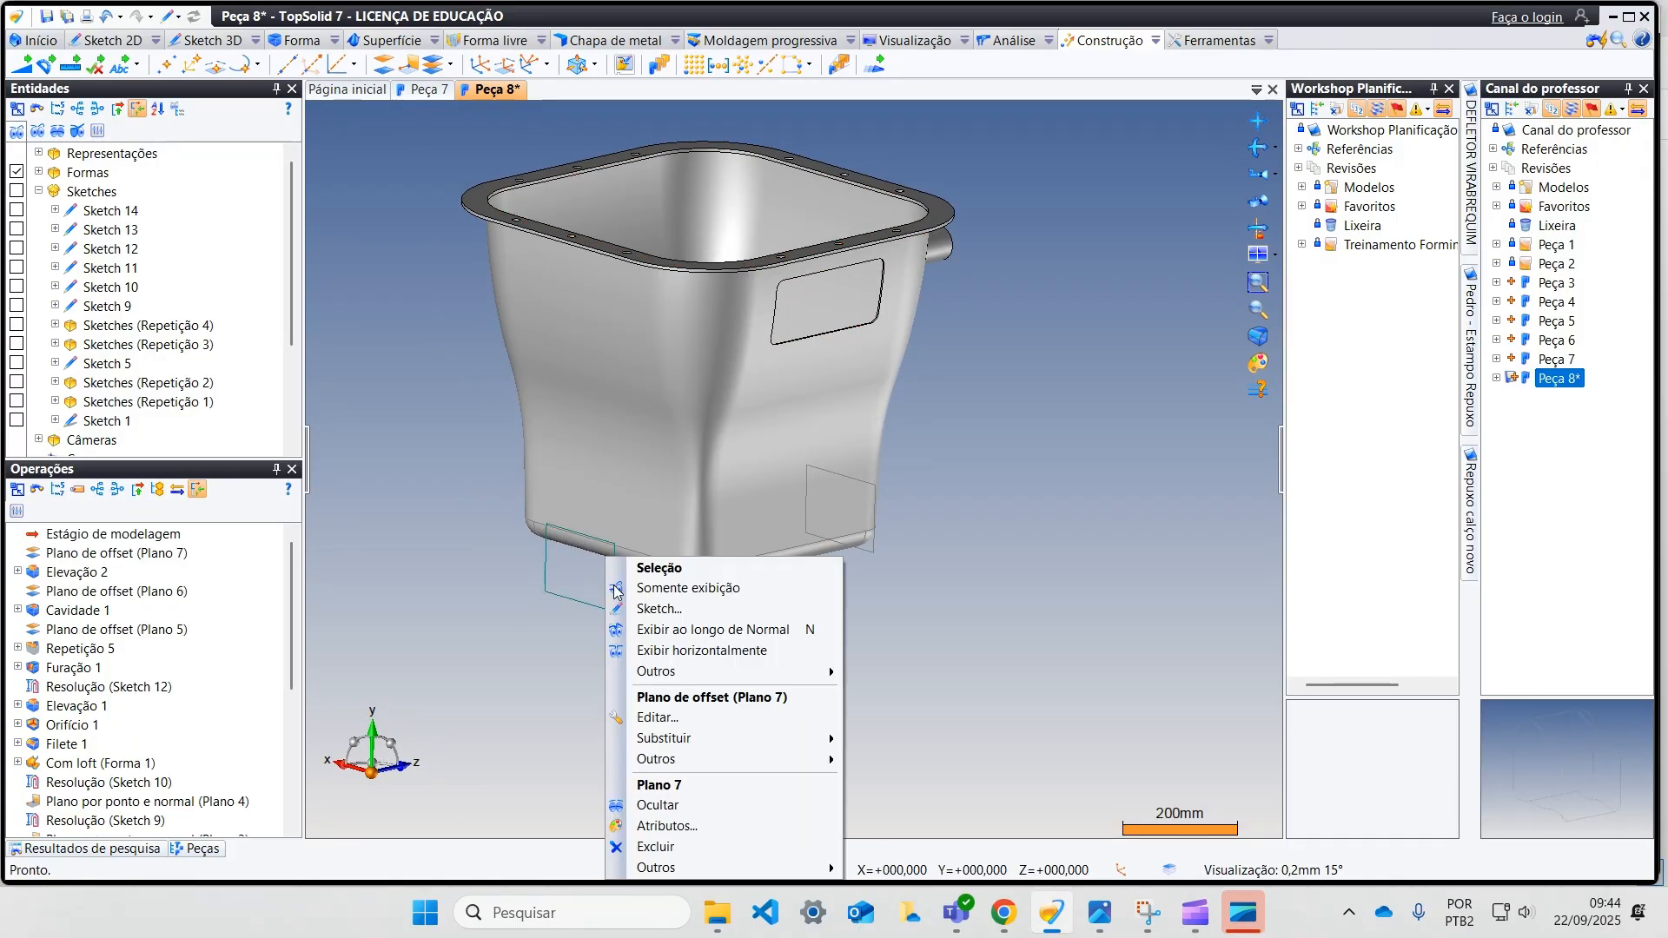
left_click(660, 602)
scroll(660, 598, "down", 4)
middle_click_drag(697, 577, 601, 576)
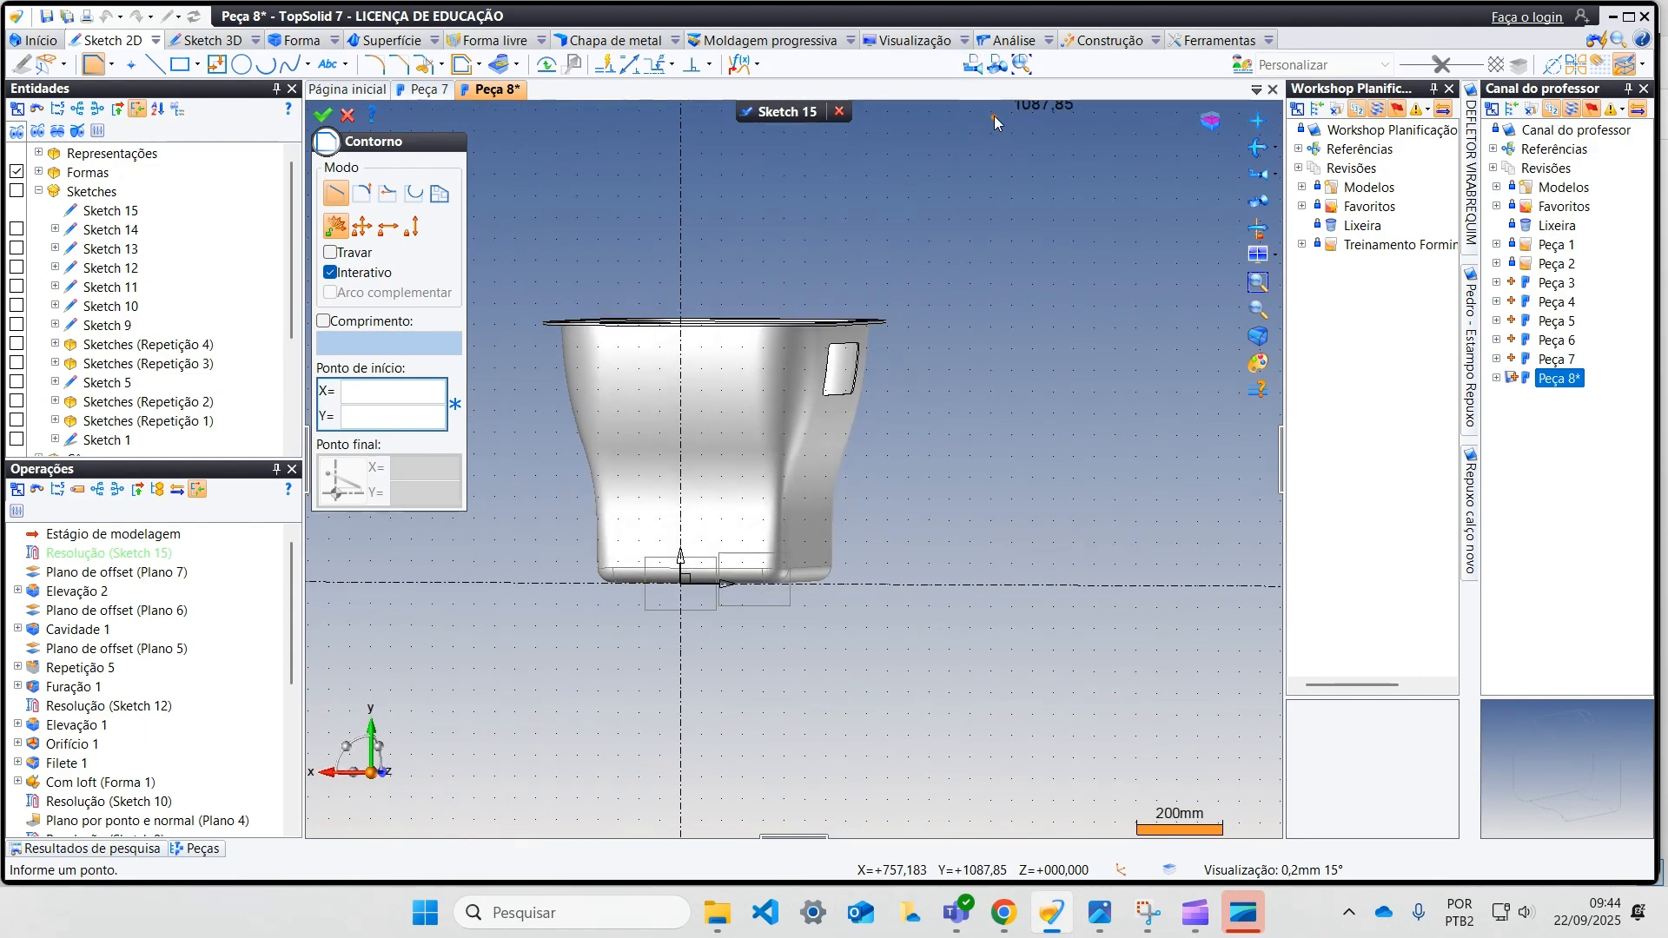
scroll(847, 348, "up", 3)
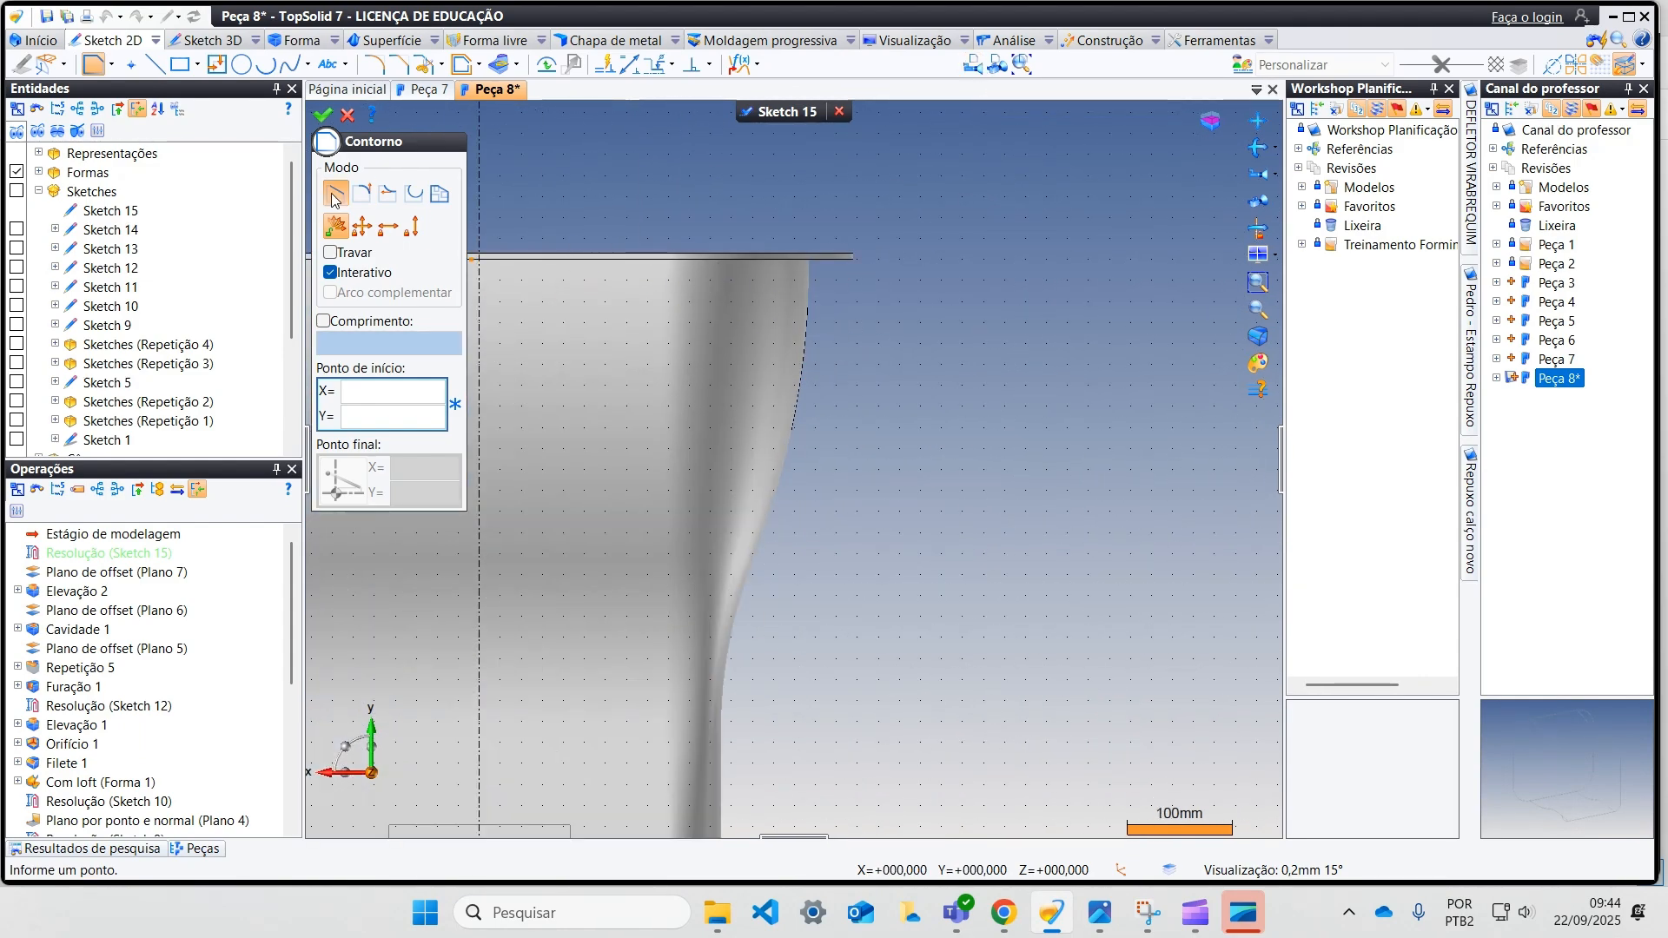
left_click(242, 65)
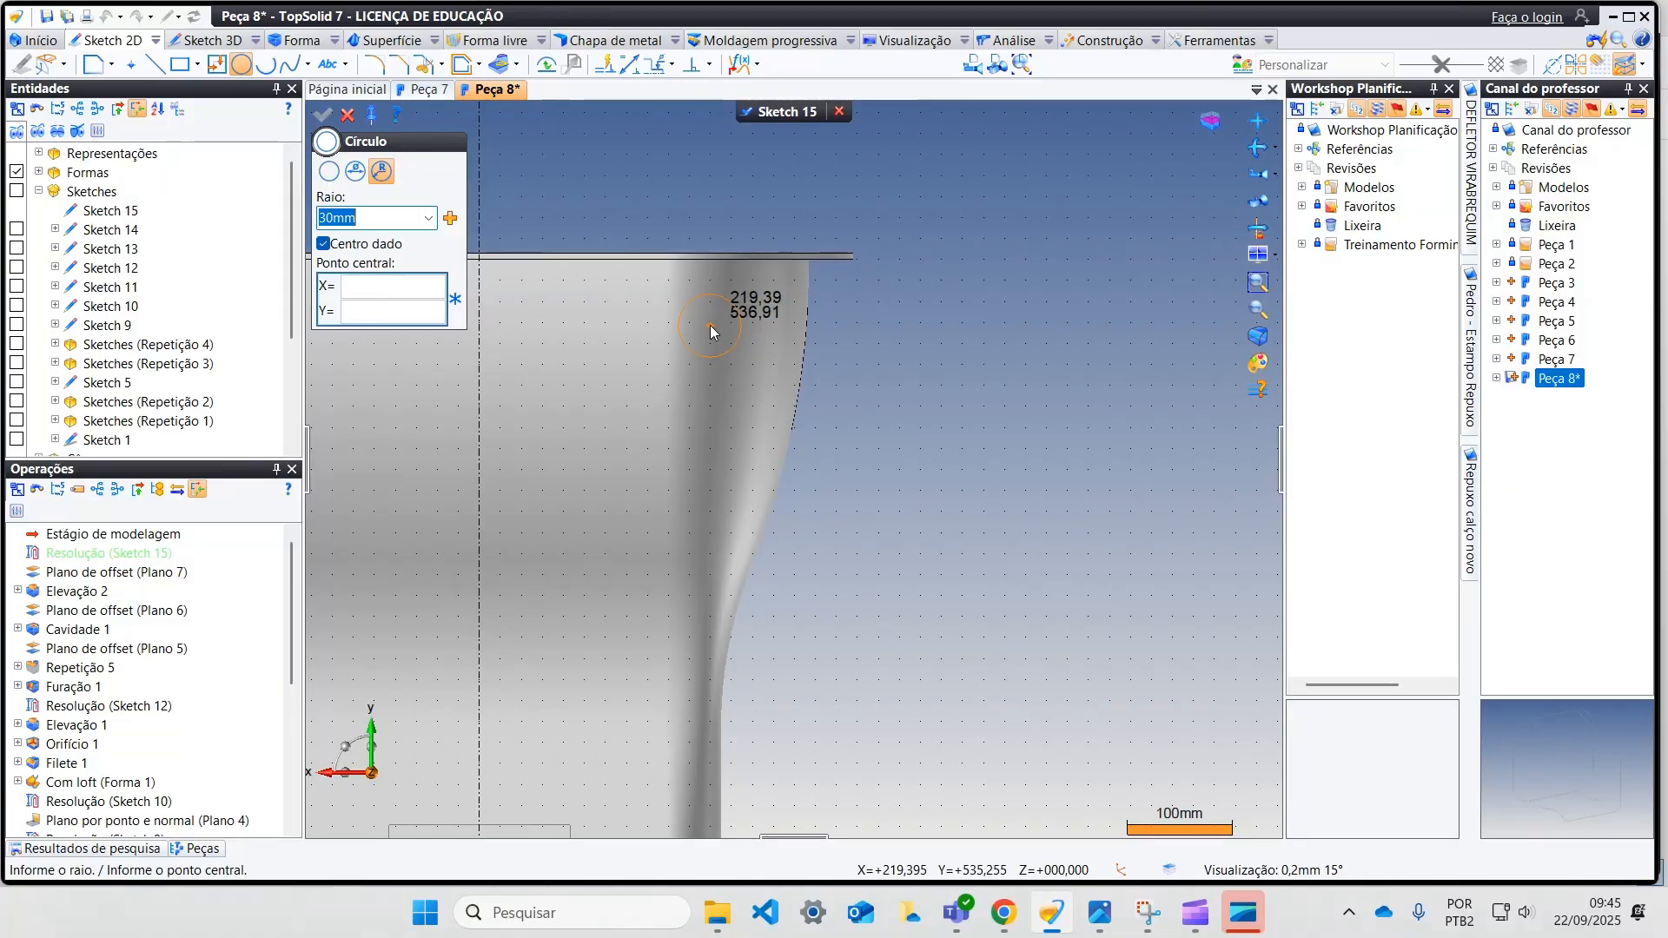
left_click(680, 322)
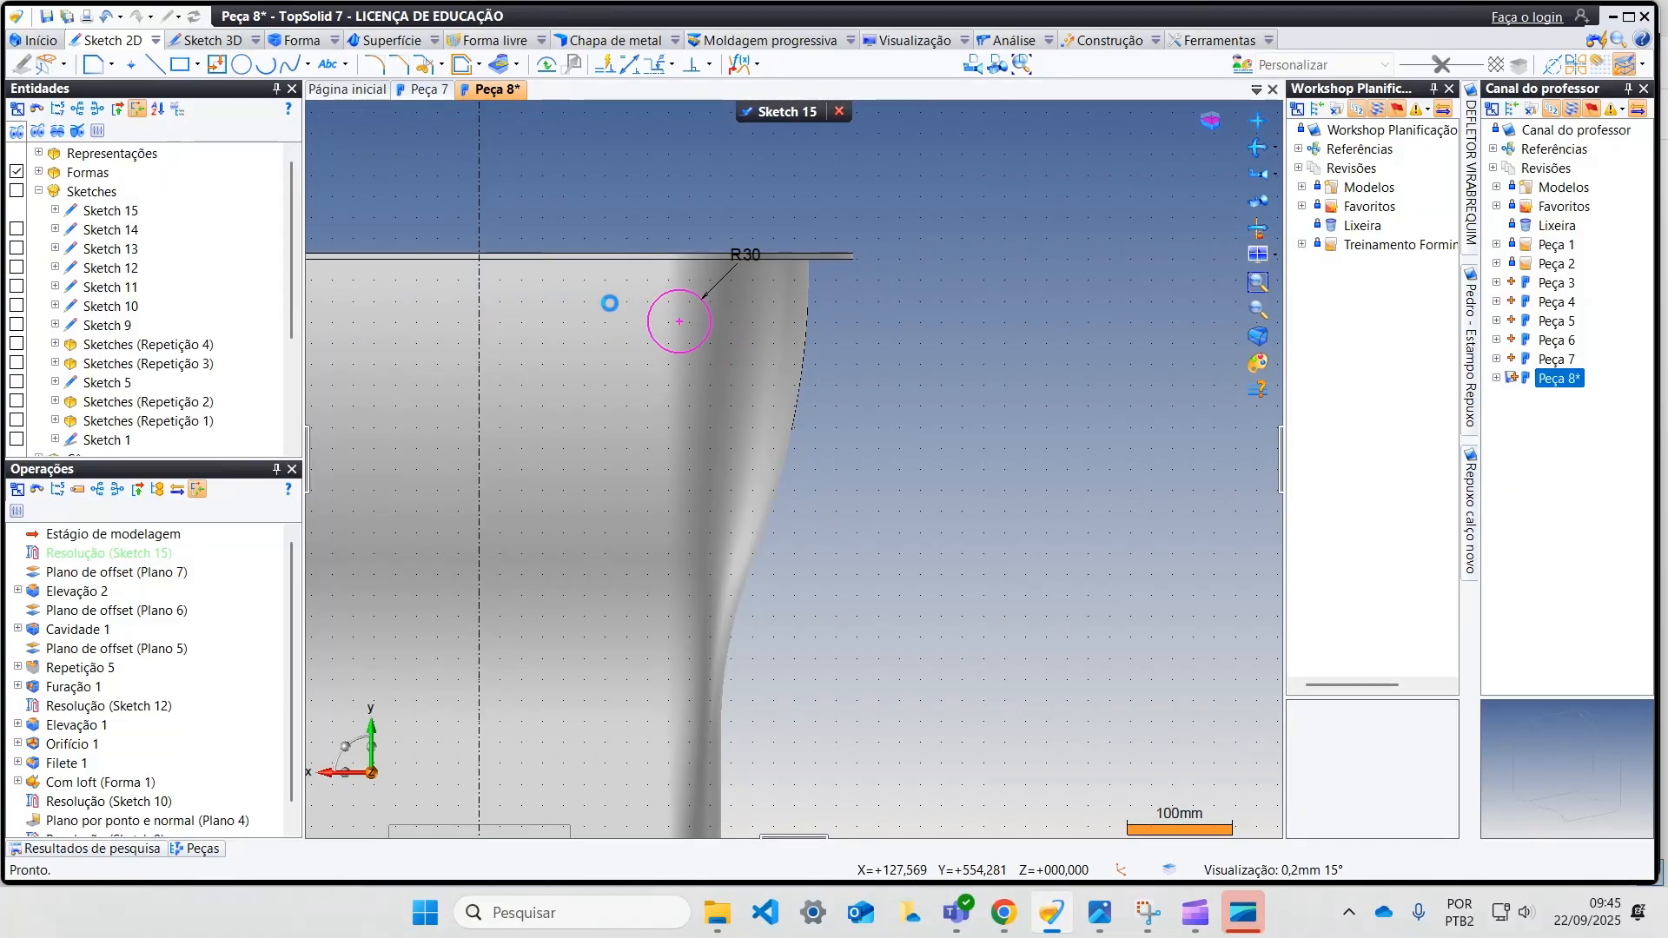
Step: Dimension the circle's centre 70 mm below the flange's top face
left_click(628, 64)
left_click(679, 322)
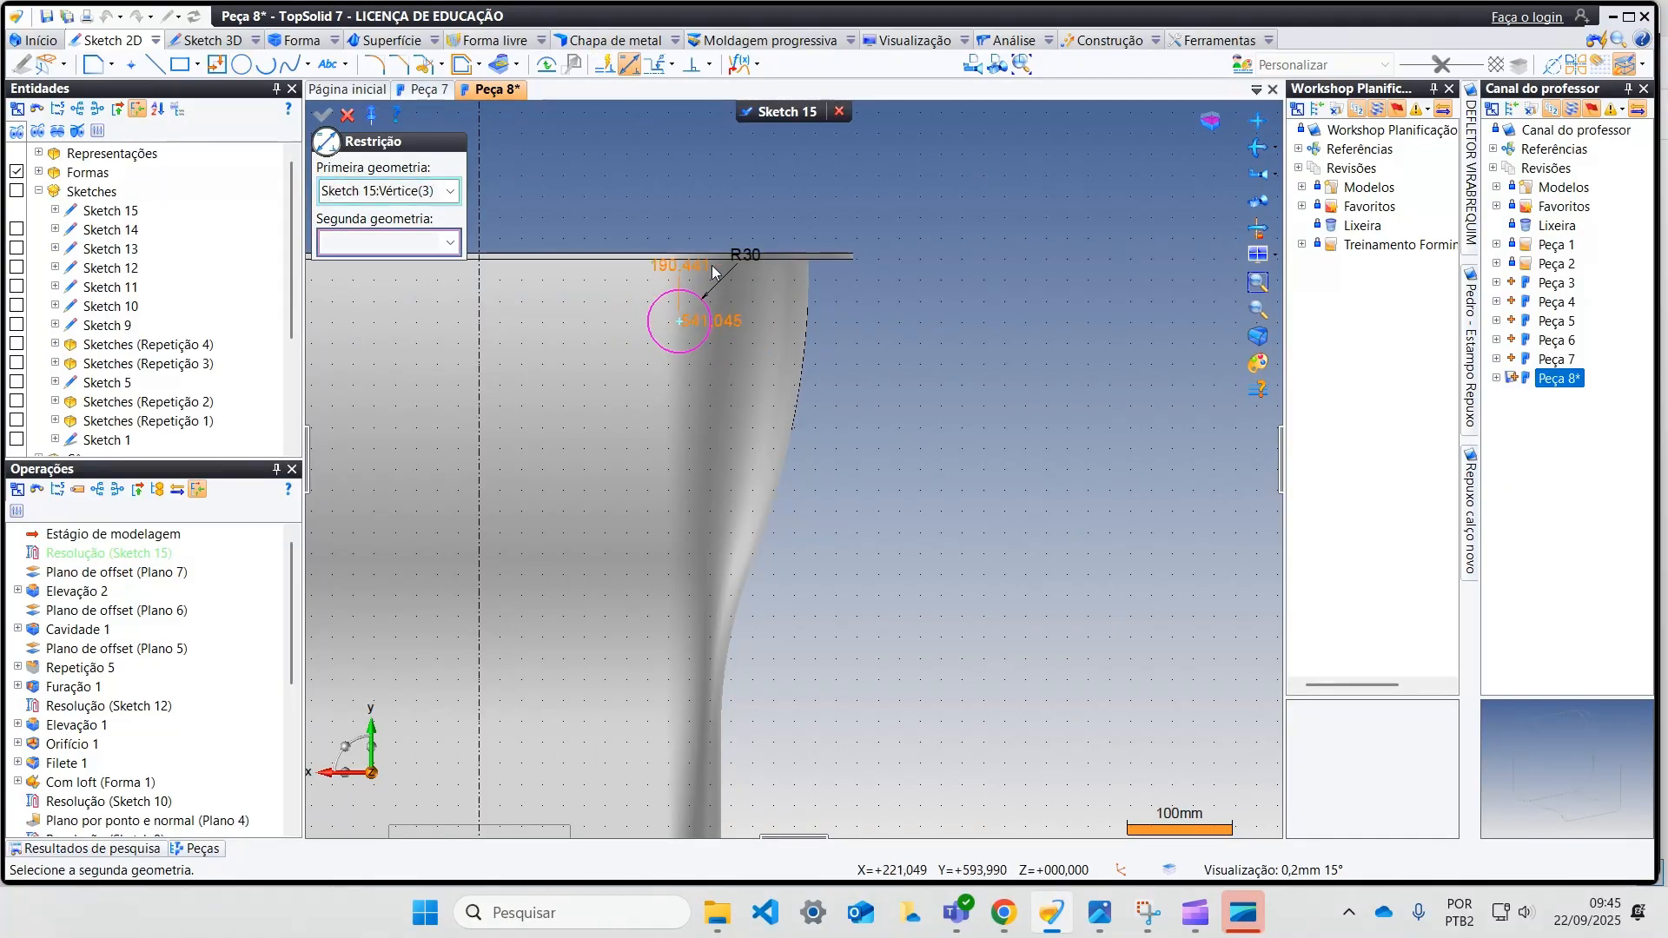
left_click(804, 305)
type("70")
key("Return")
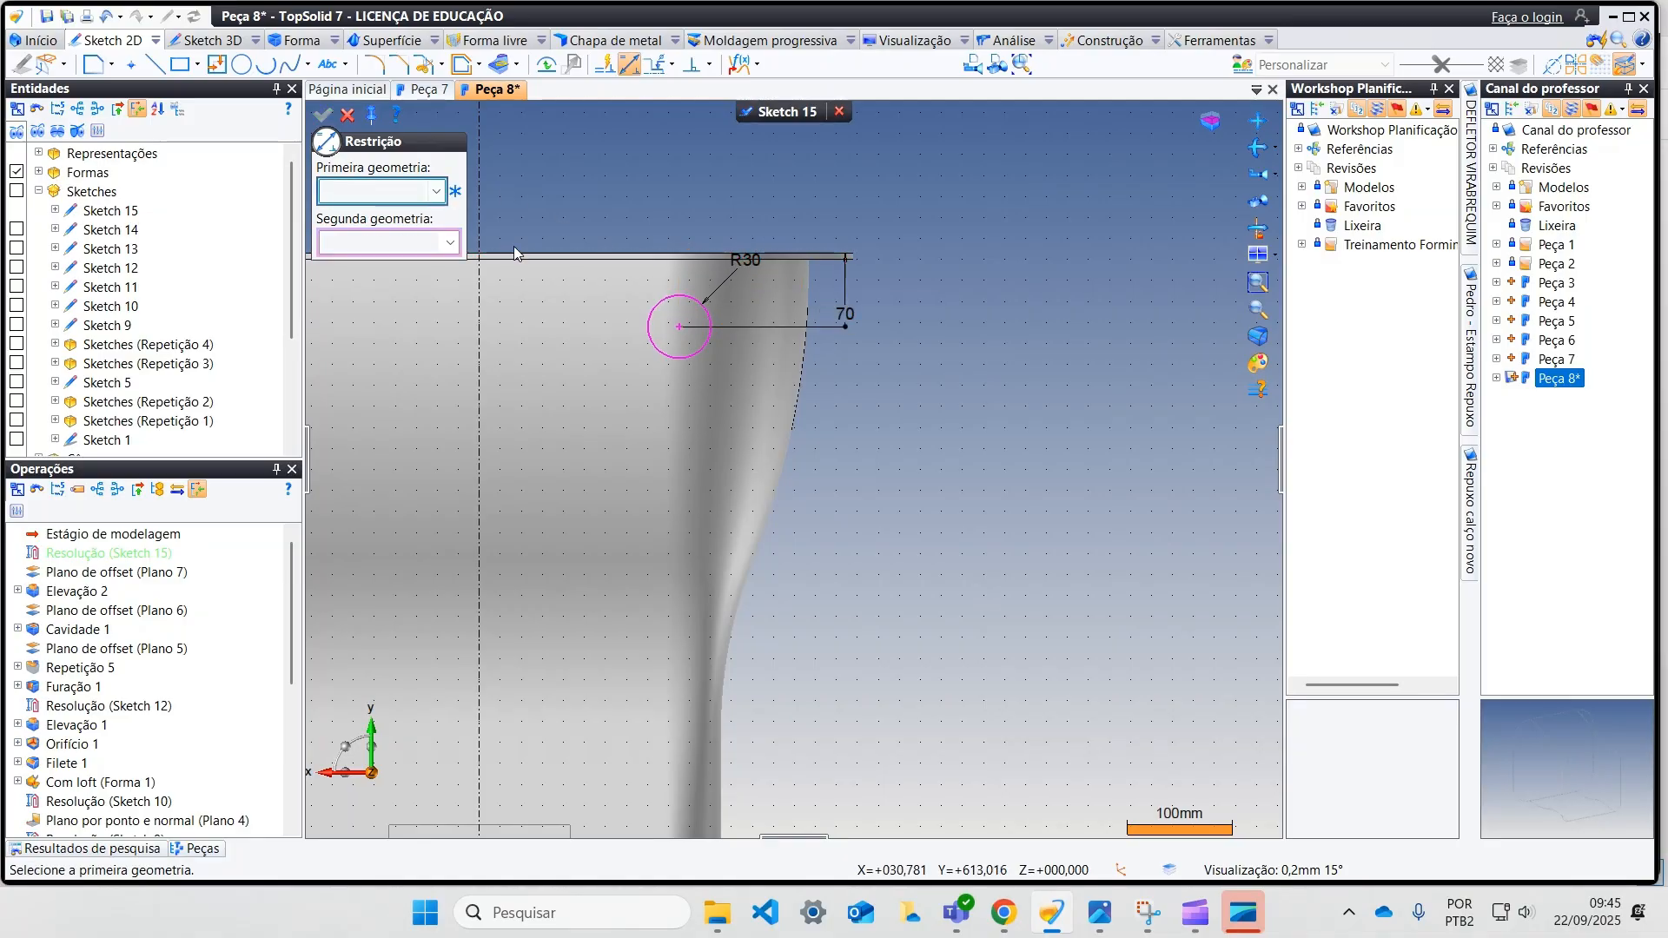
Step: Dimension the circle's centre 235 mm from the vertical axis and finish the sketch
left_click(681, 327)
left_click(480, 350)
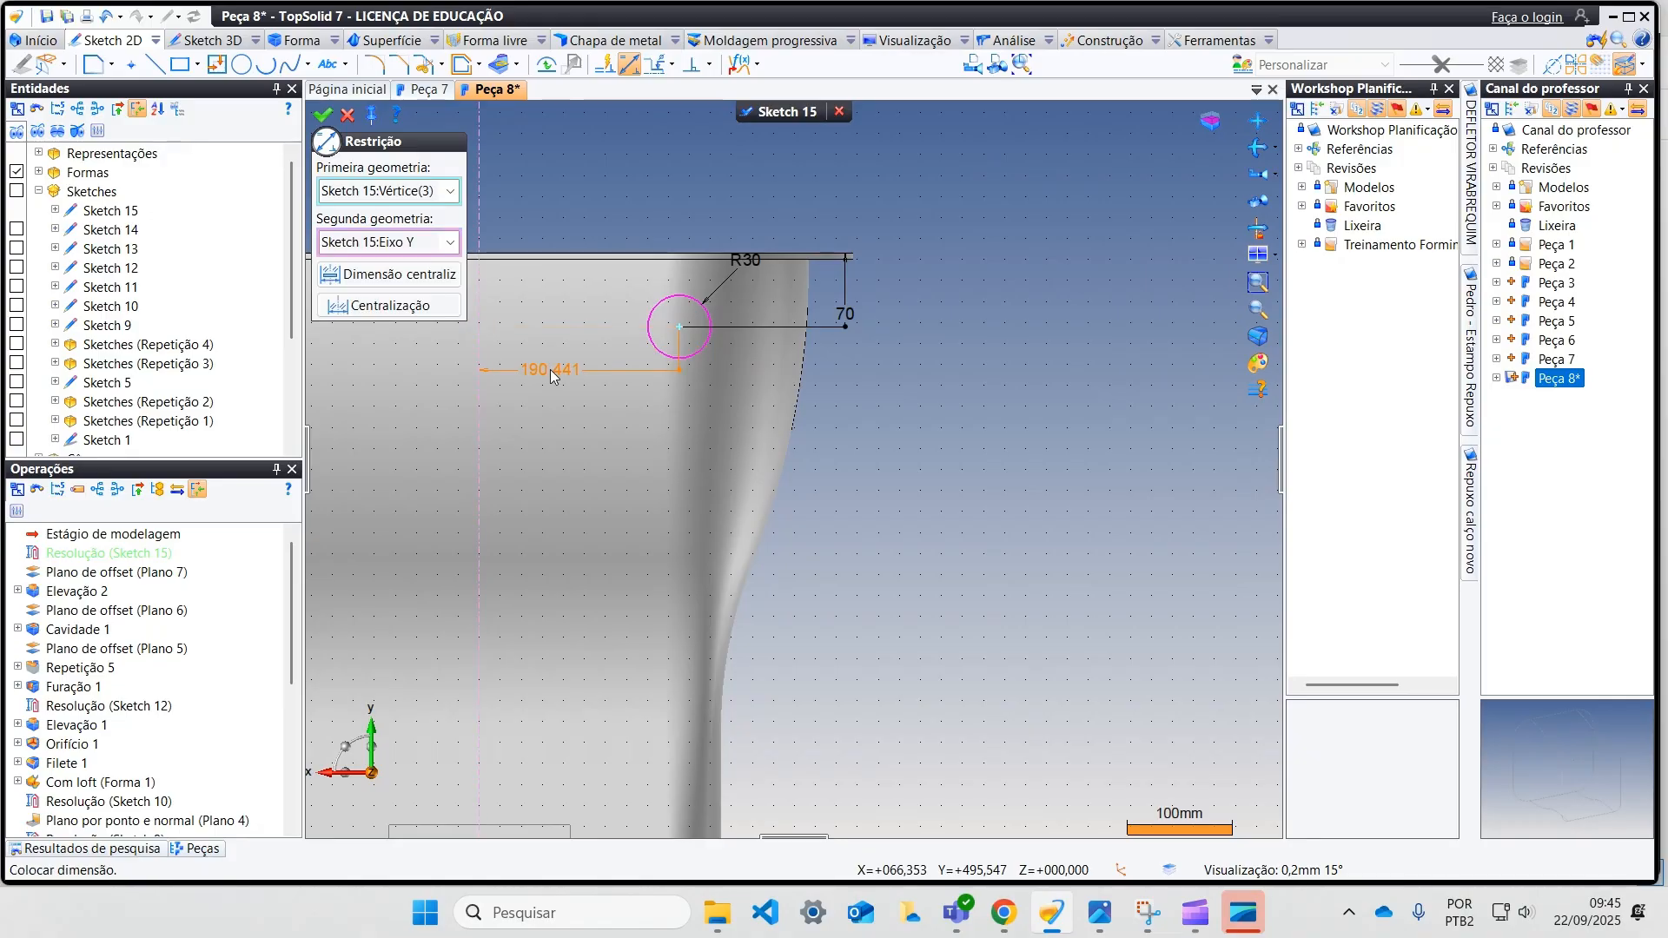
left_click(563, 391)
type("235")
key("Return")
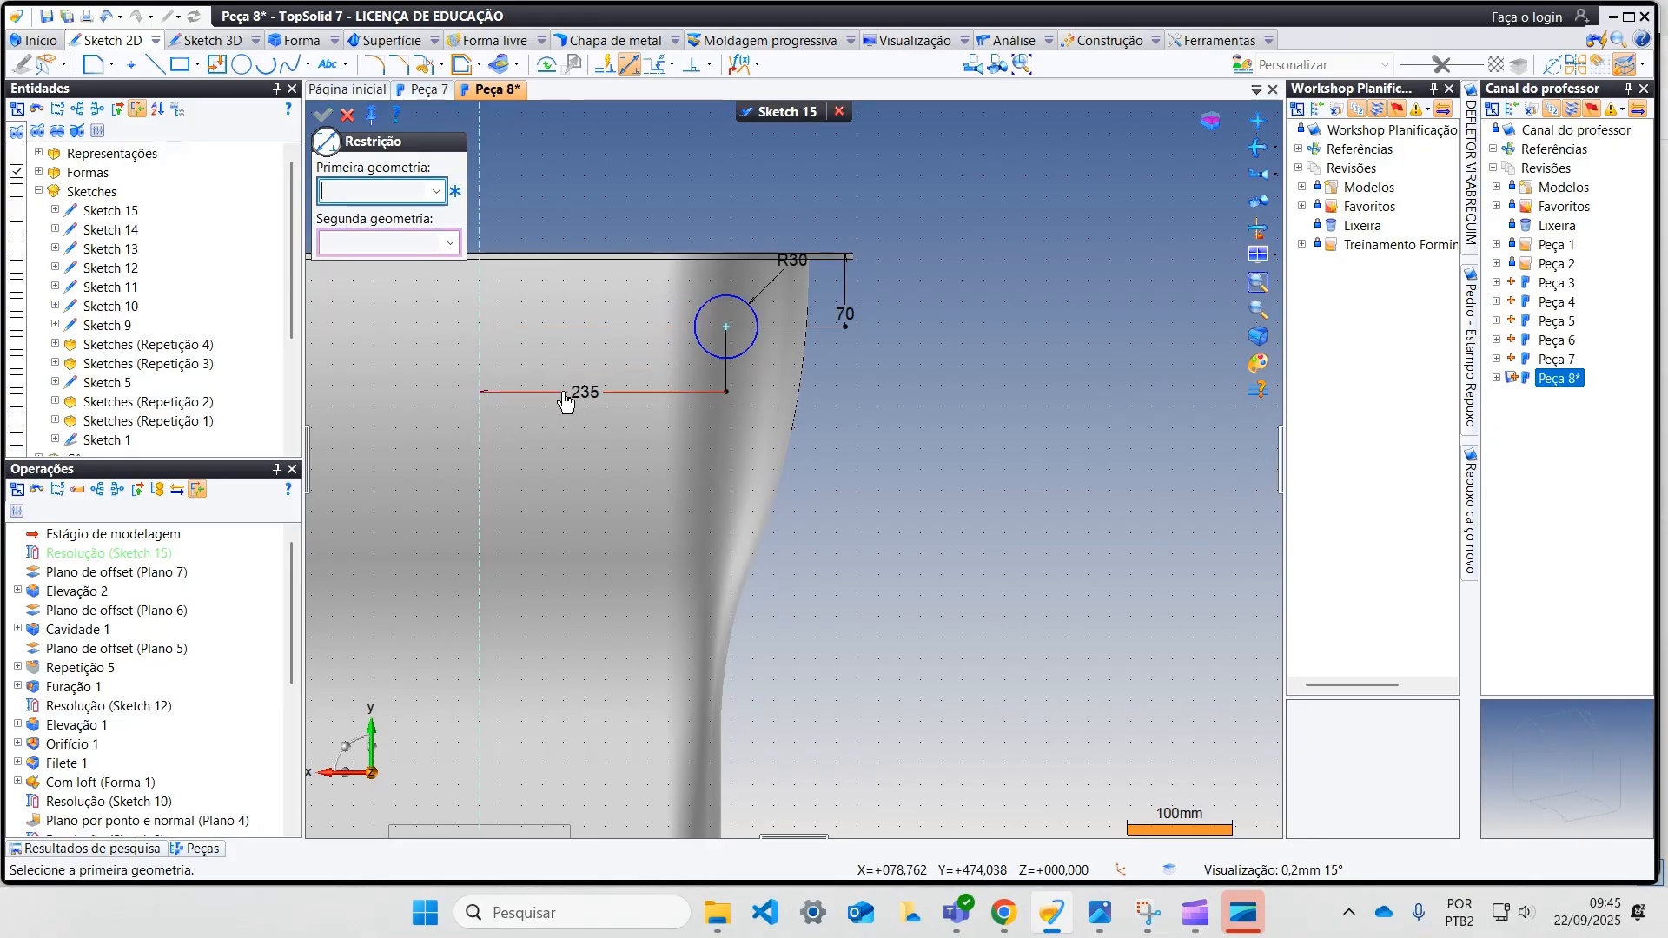
left_click(348, 117)
left_click(773, 112)
Step: Open the existing boss's circle sketch to check the circle's distance below the flange, and close it
mouse_move(773, 111)
middle_mouse_down()
mouse_move(678, 250)
mouse_move(689, 315)
middle_mouse_up()
scroll(688, 315, "up", 3)
left_click(695, 318)
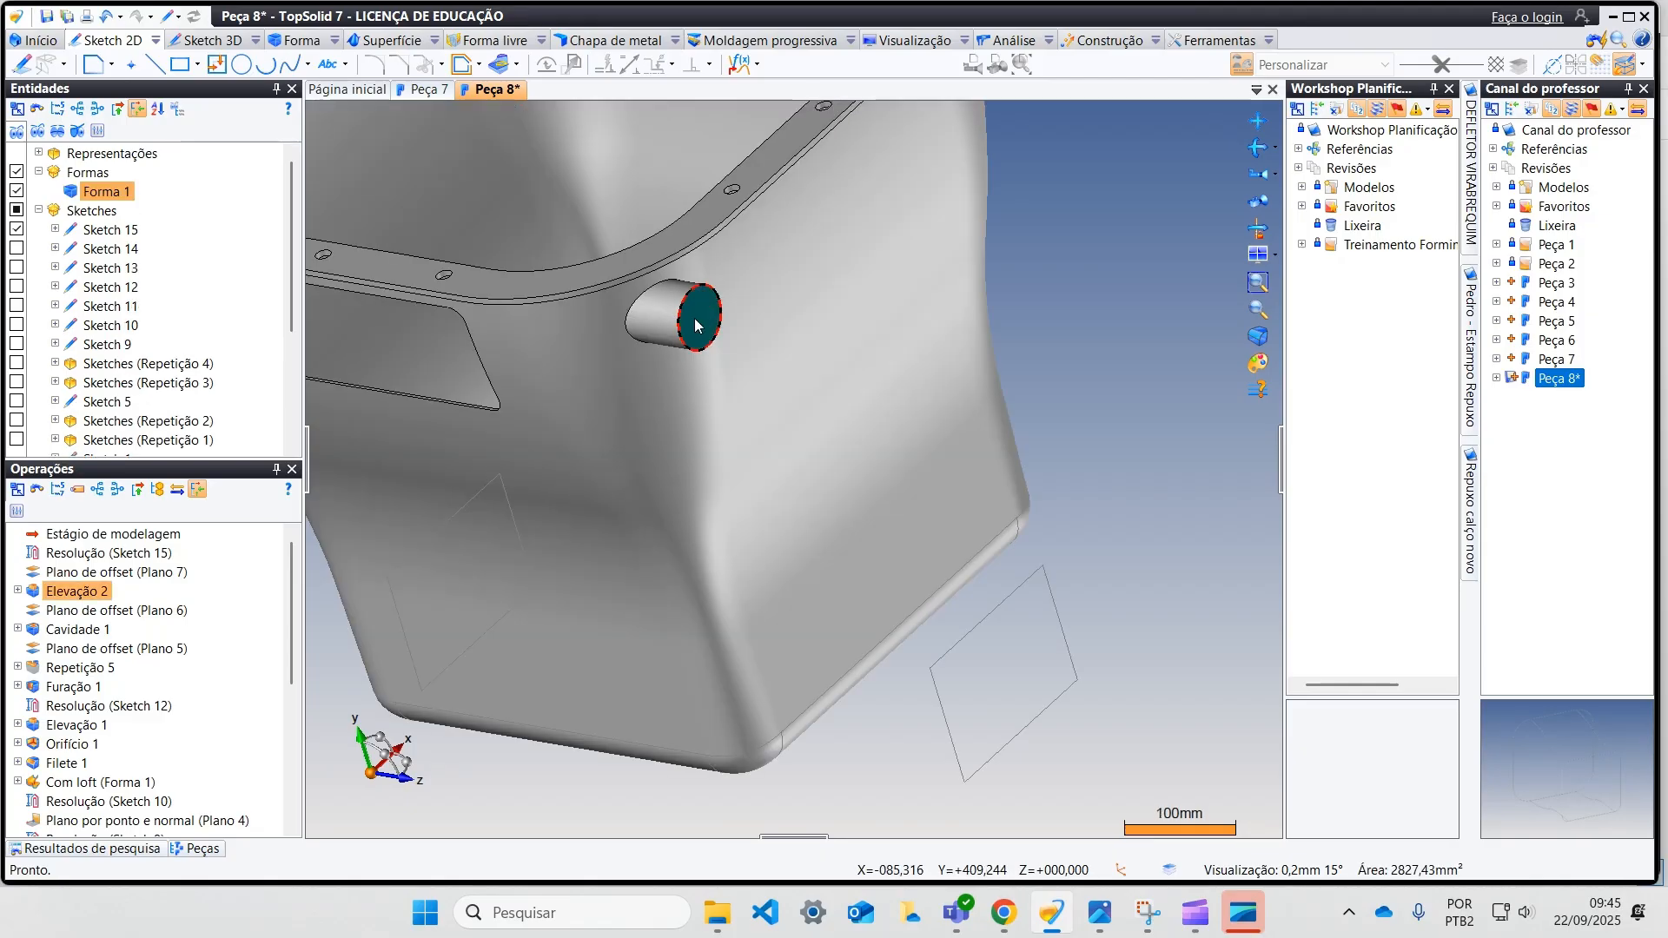
right_click(690, 313)
left_click(781, 518)
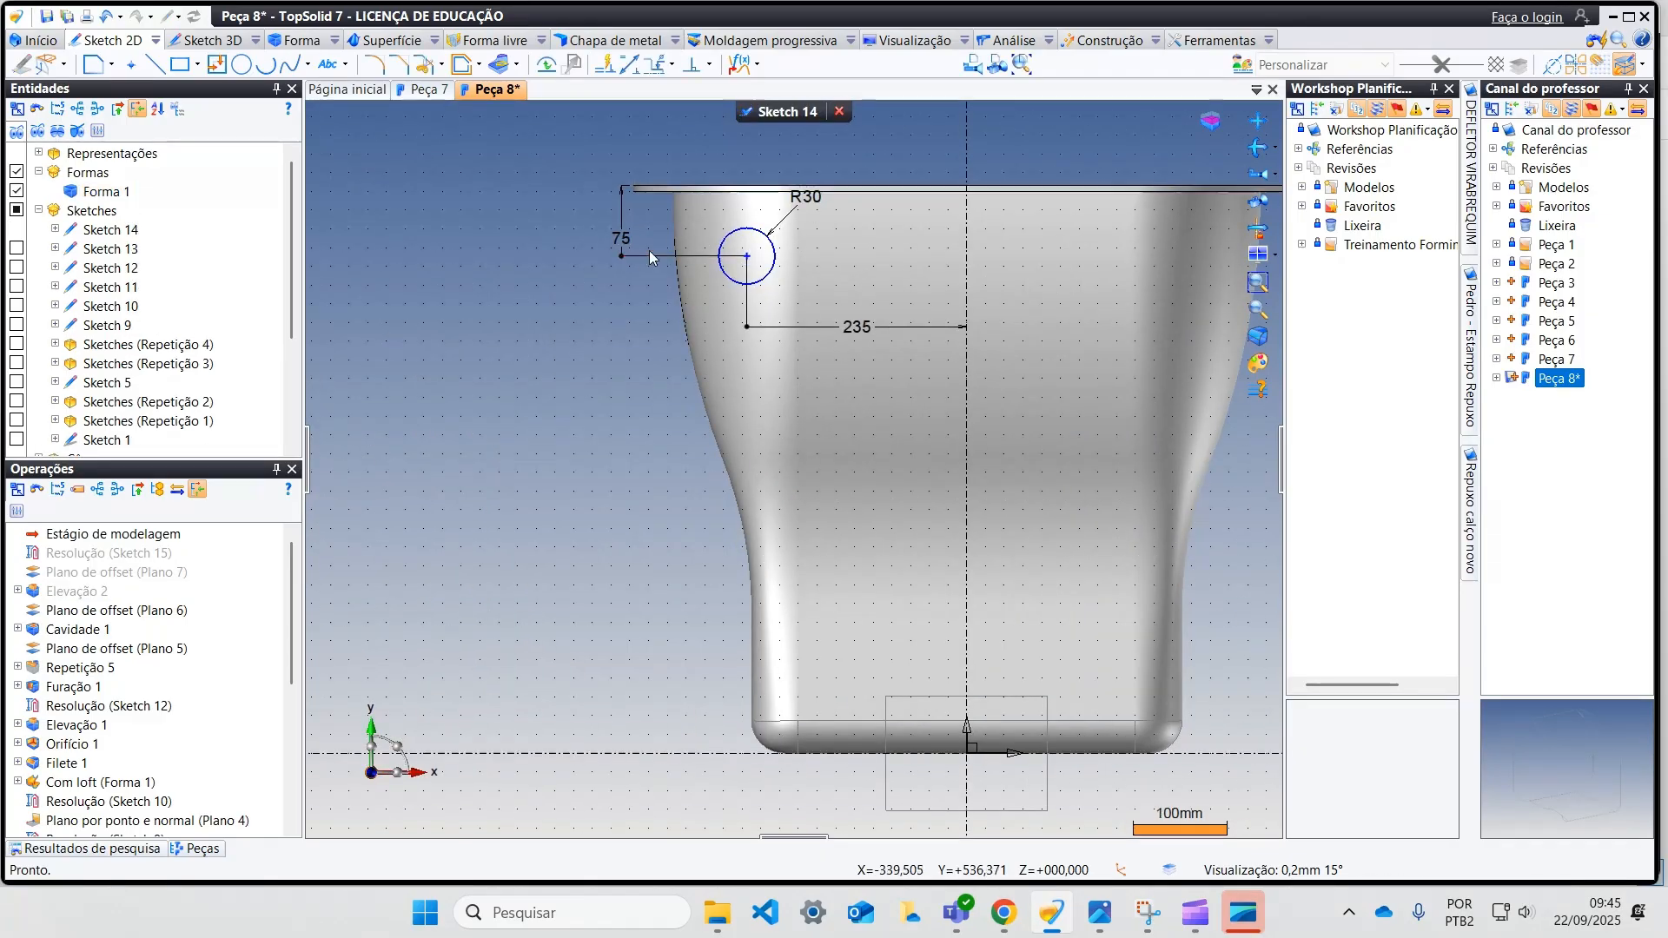
left_click(766, 116)
scroll(639, 240, "down", 4)
middle_click_drag(639, 240, 816, 325)
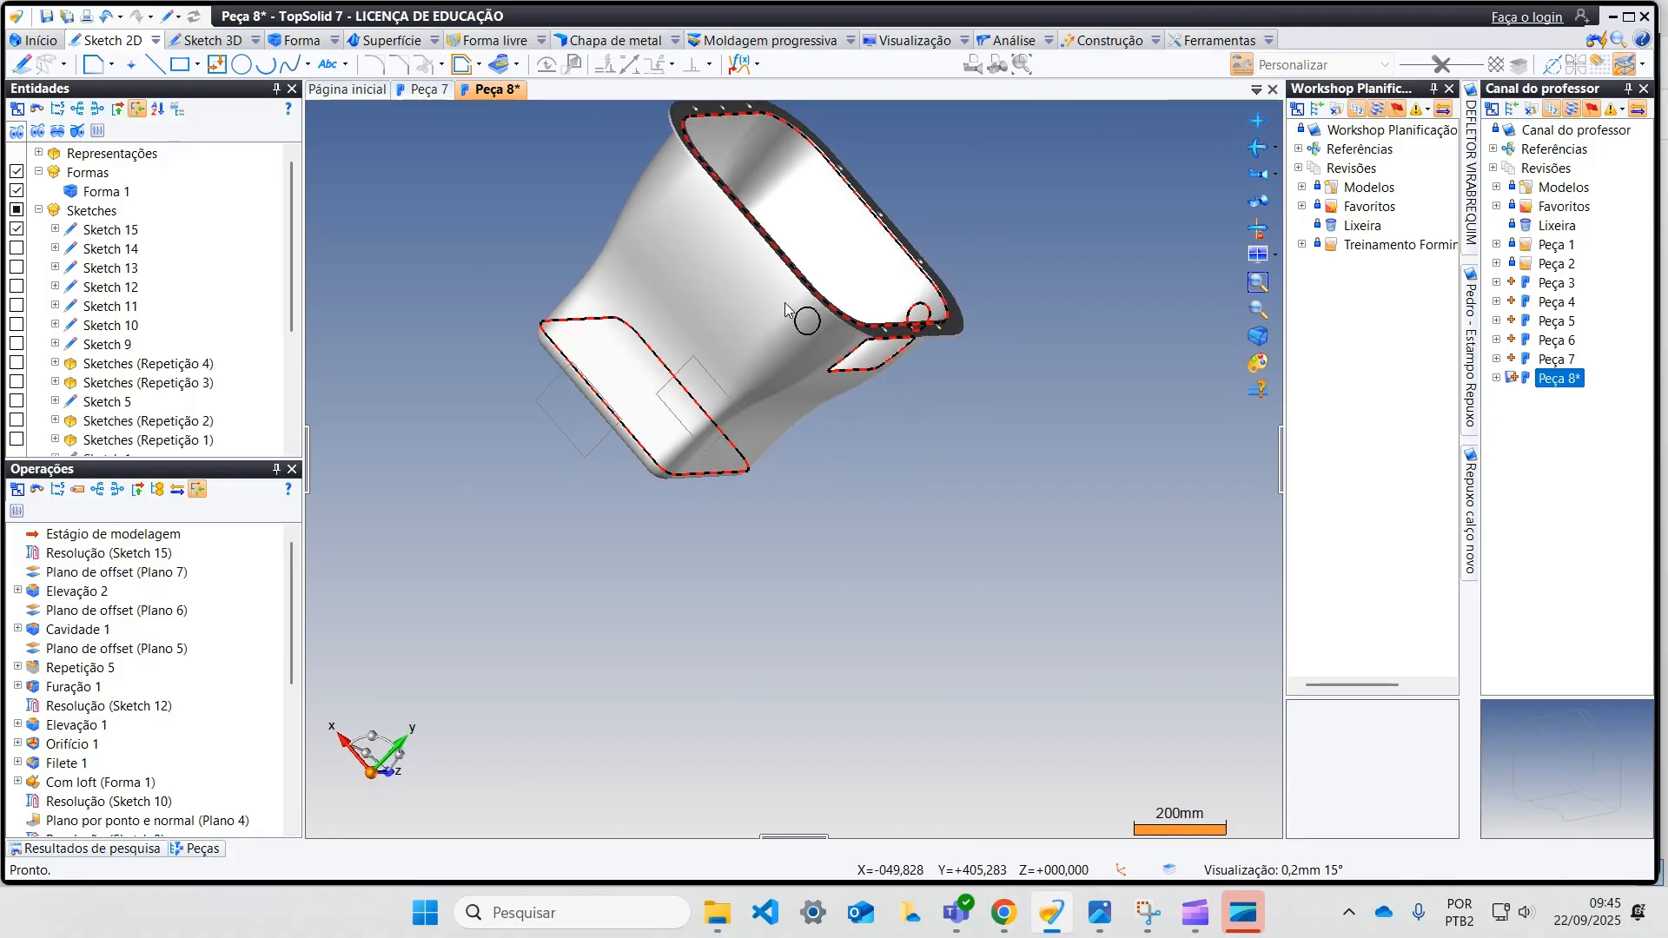
Step: Reopen the new circle's sketch on the opposite wall, edit the circle's vertical distance from the flange, and finish the sketch
scroll(816, 326, "up", 2)
right_click(823, 341)
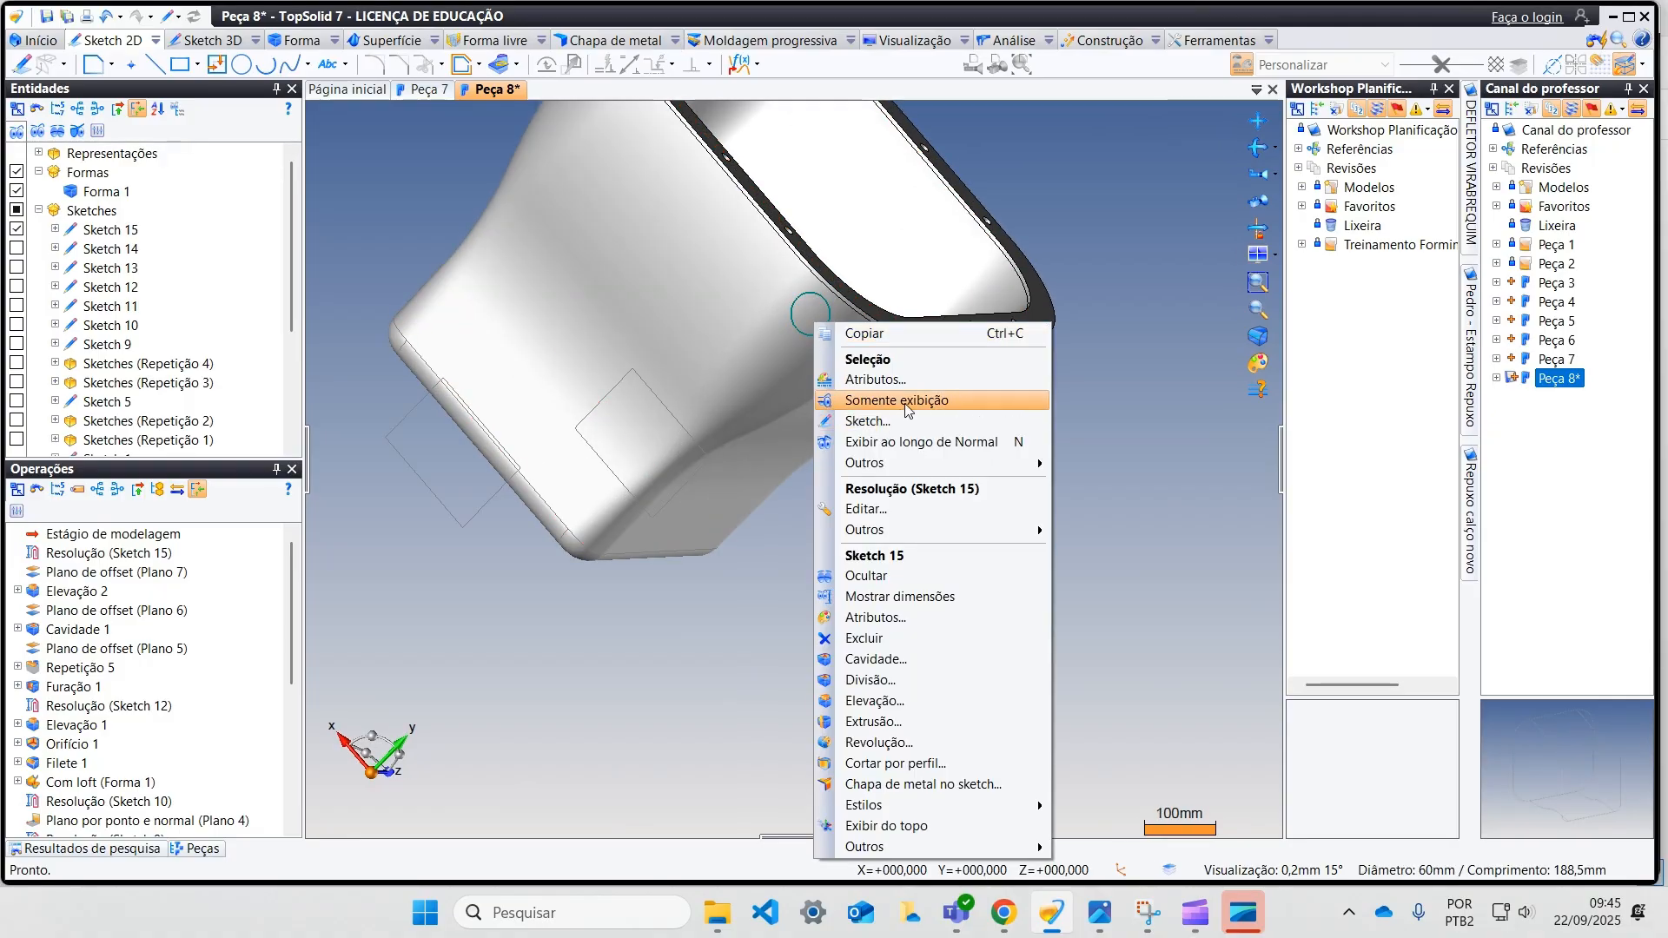
left_click(889, 510)
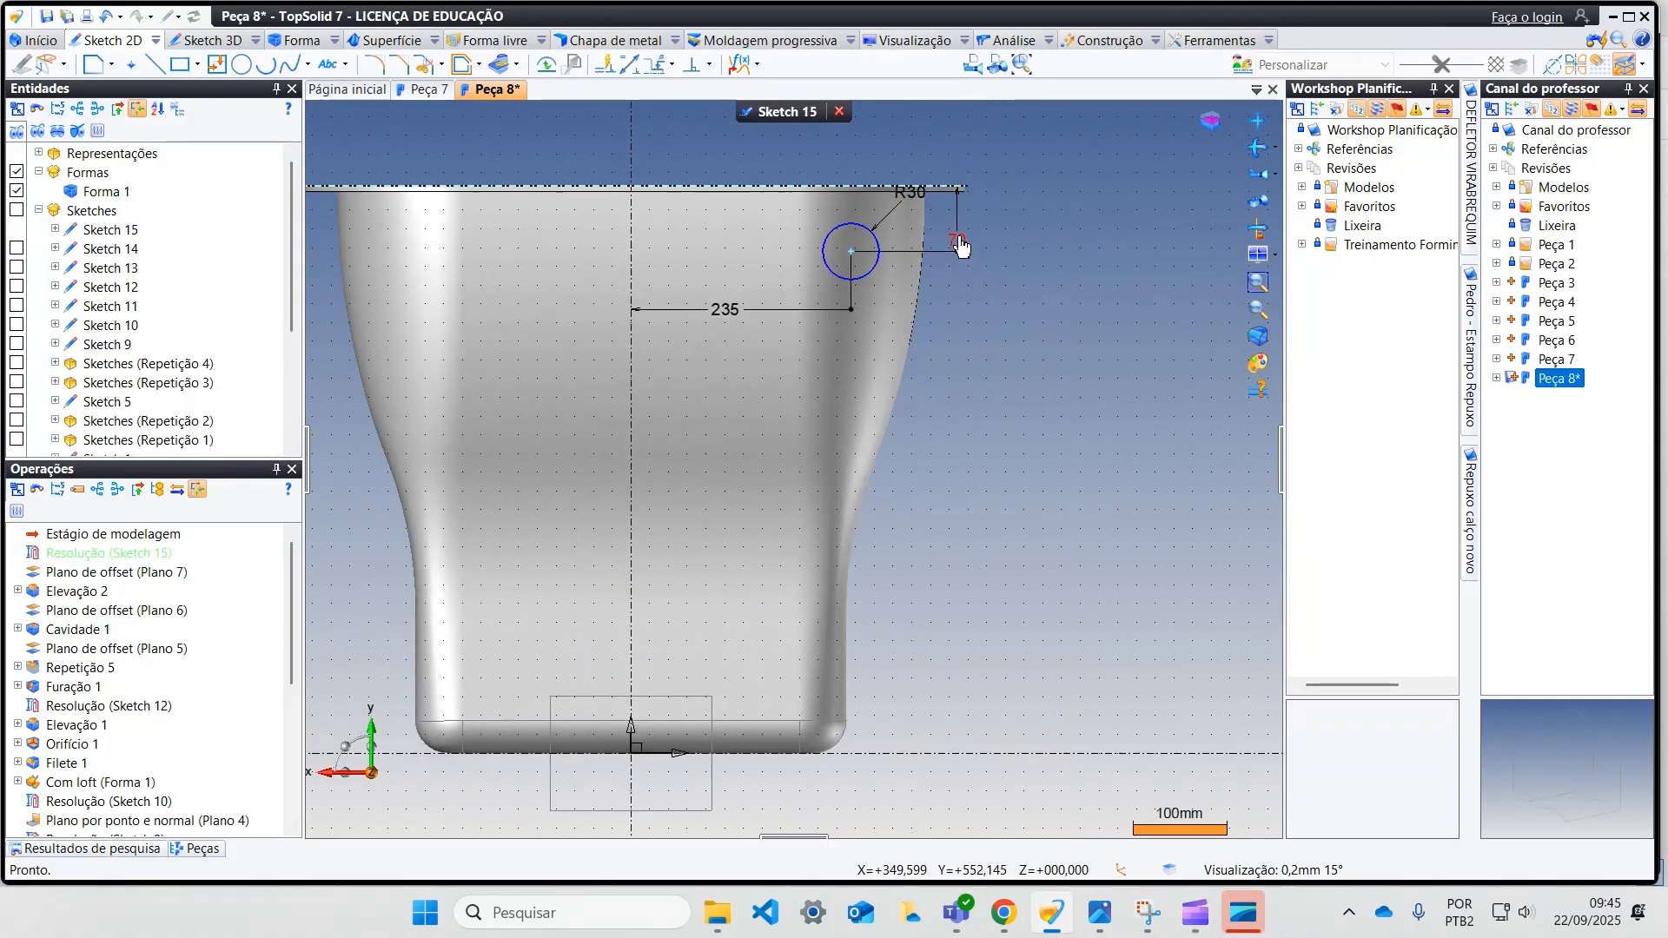
double_click(957, 236)
key("Return")
left_click(783, 112)
Step: Edit the offset plane carrying the new circle and set its offset distance to -510 mm
mouse_move(866, 277)
middle_mouse_down()
mouse_move(724, 216)
mouse_move(761, 194)
mouse_move(843, 266)
middle_mouse_up()
middle_click_drag(497, 289, 485, 403)
scroll(521, 404, "down", 1)
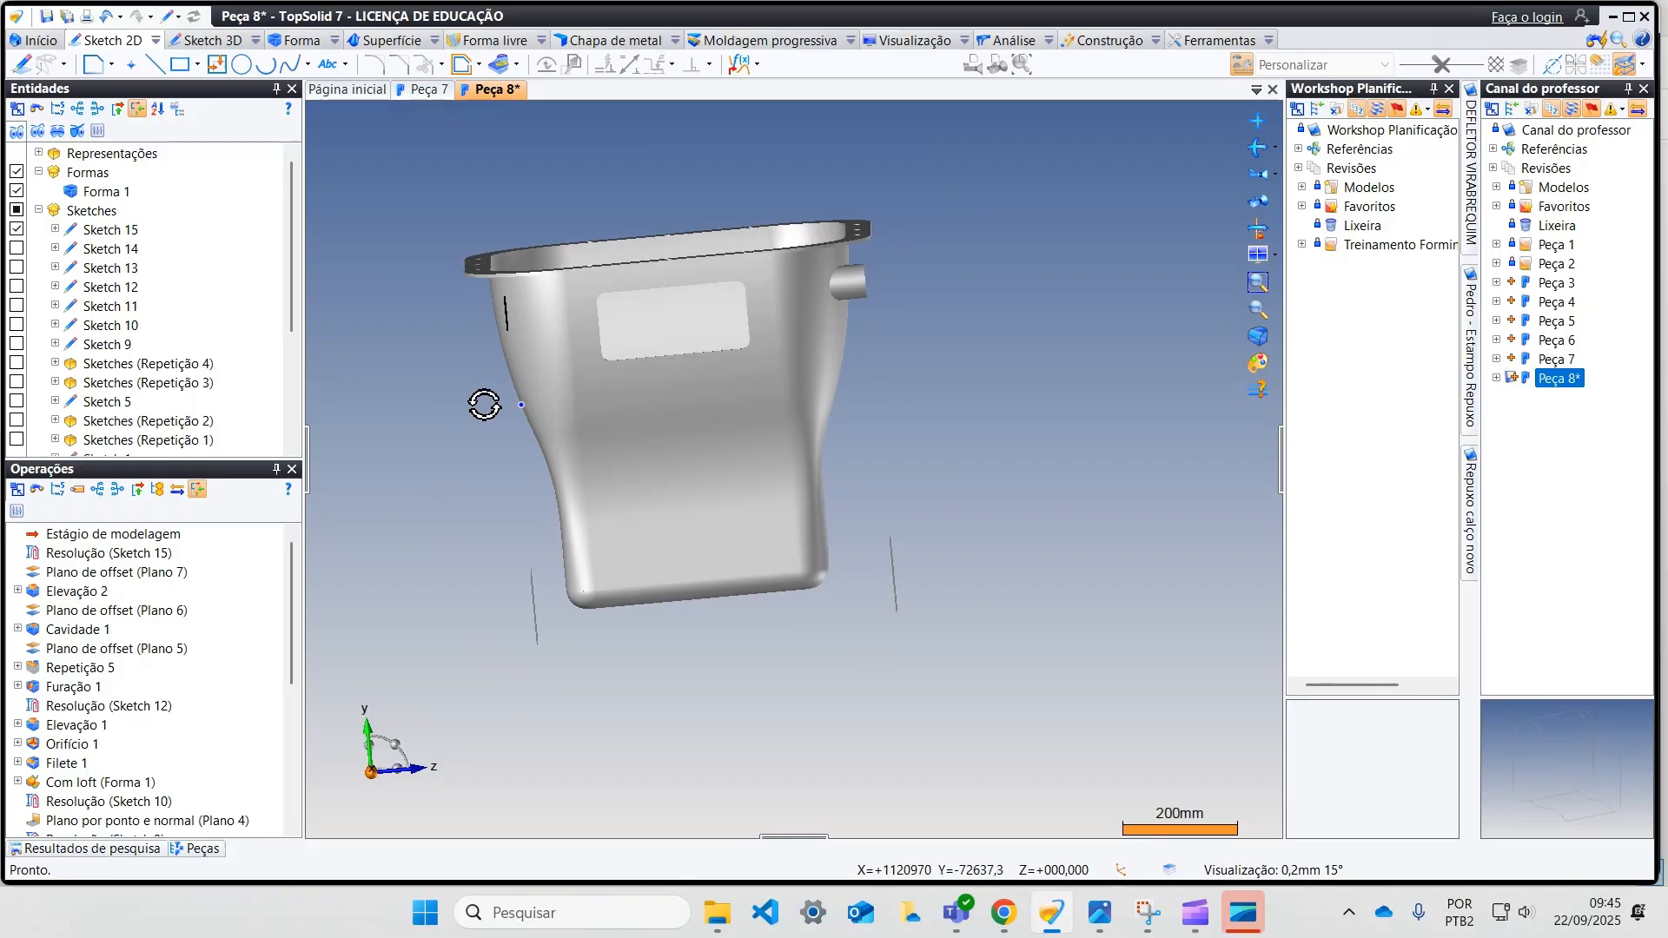
right_click(535, 607)
left_click(565, 710)
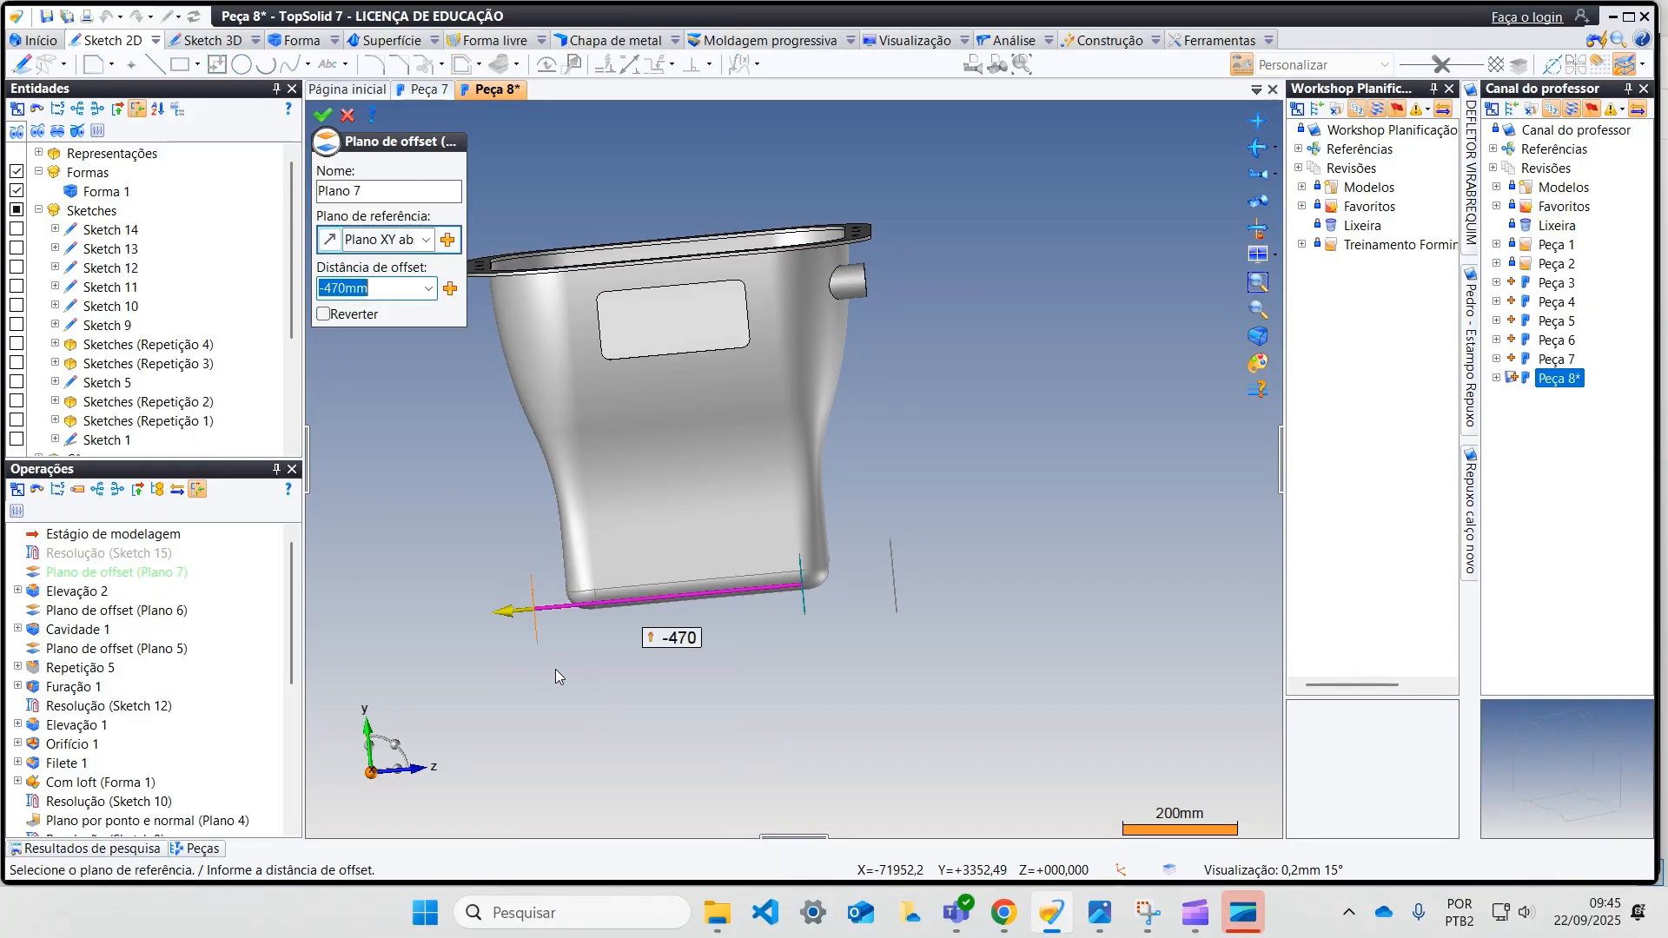
left_click(674, 639)
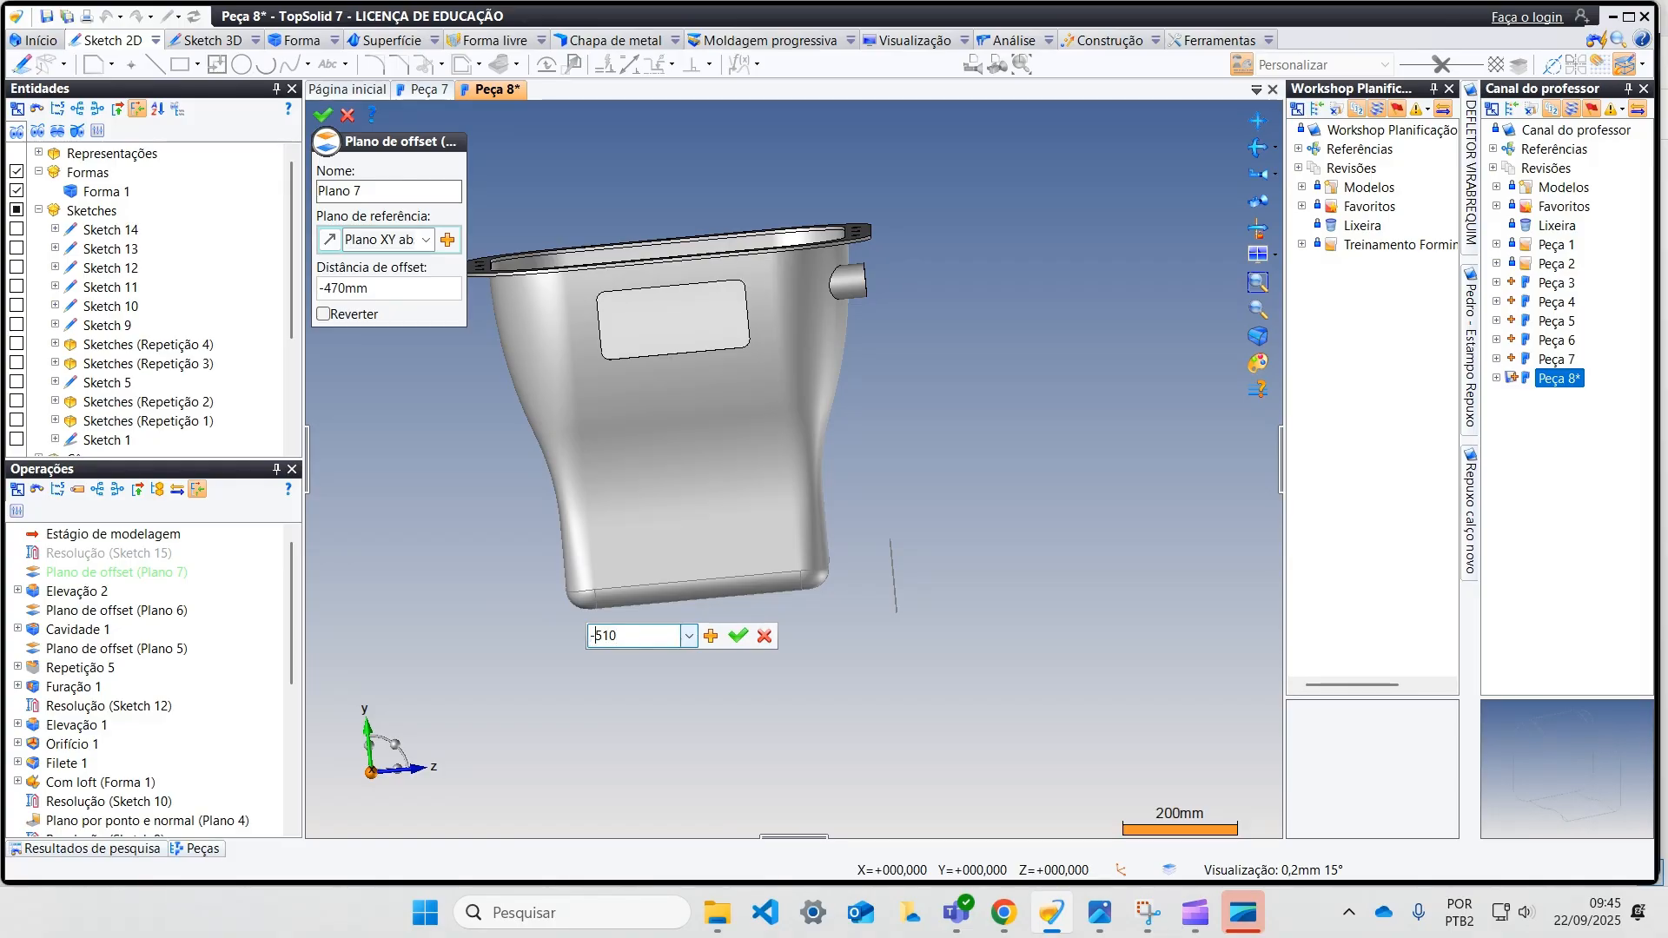
type("-510")
key("Return")
left_click(322, 115)
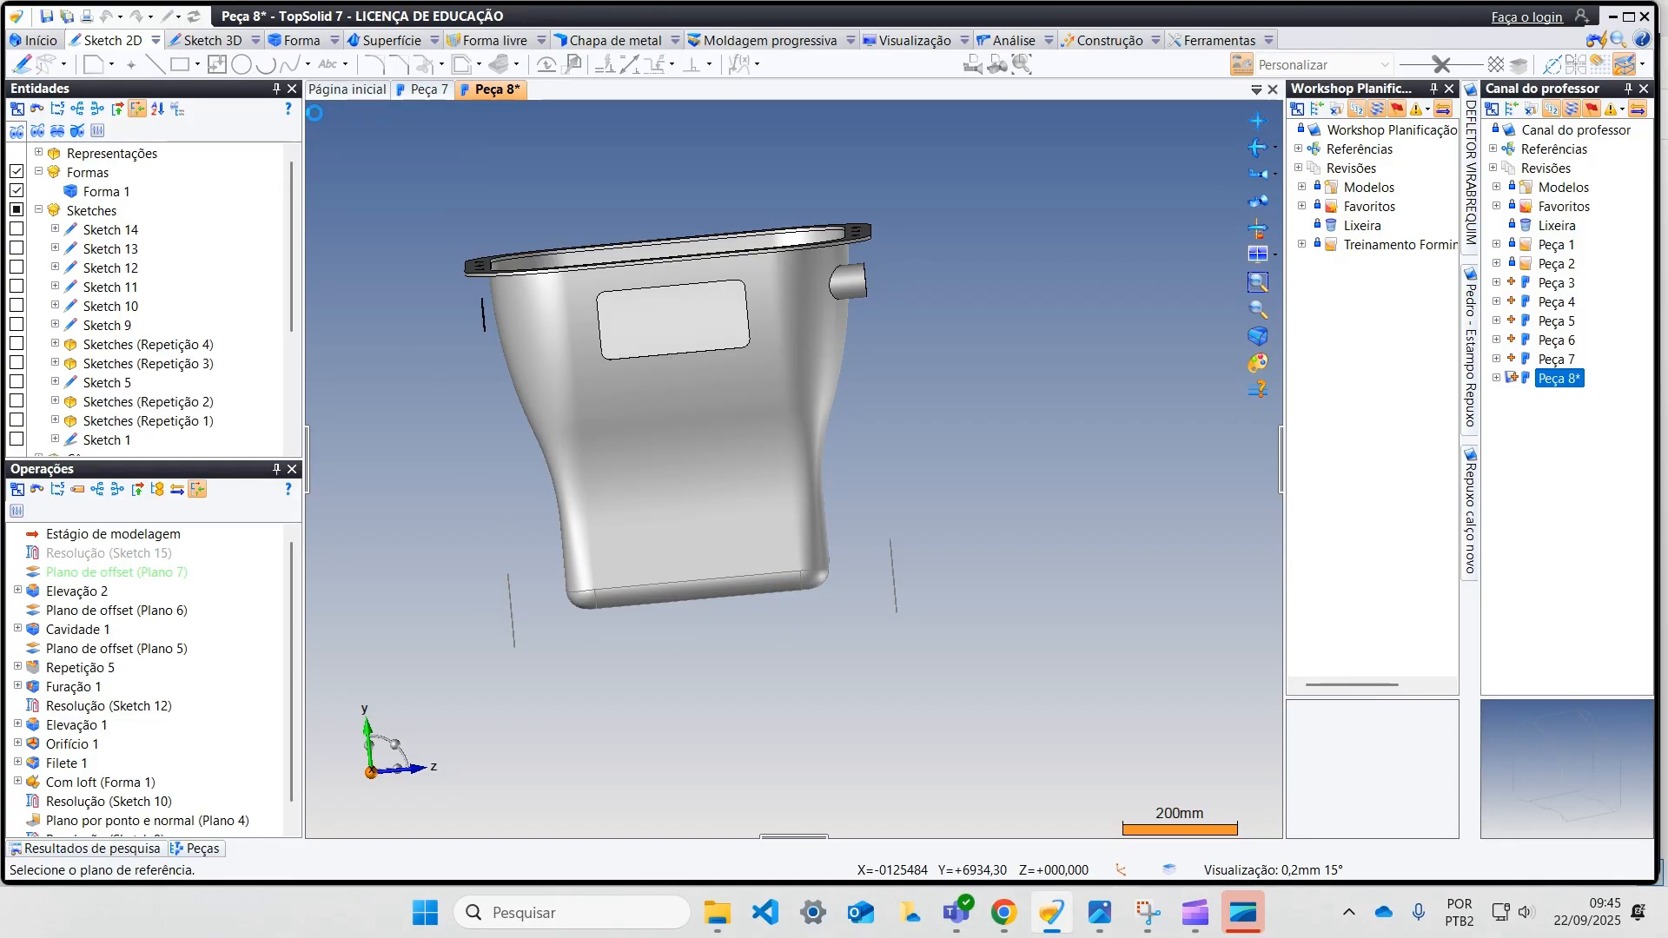
Step: Extrude the new circle sketch as a boss onto the container's wall, limited by a face set on the outer shape
scroll(477, 250, "up", 5)
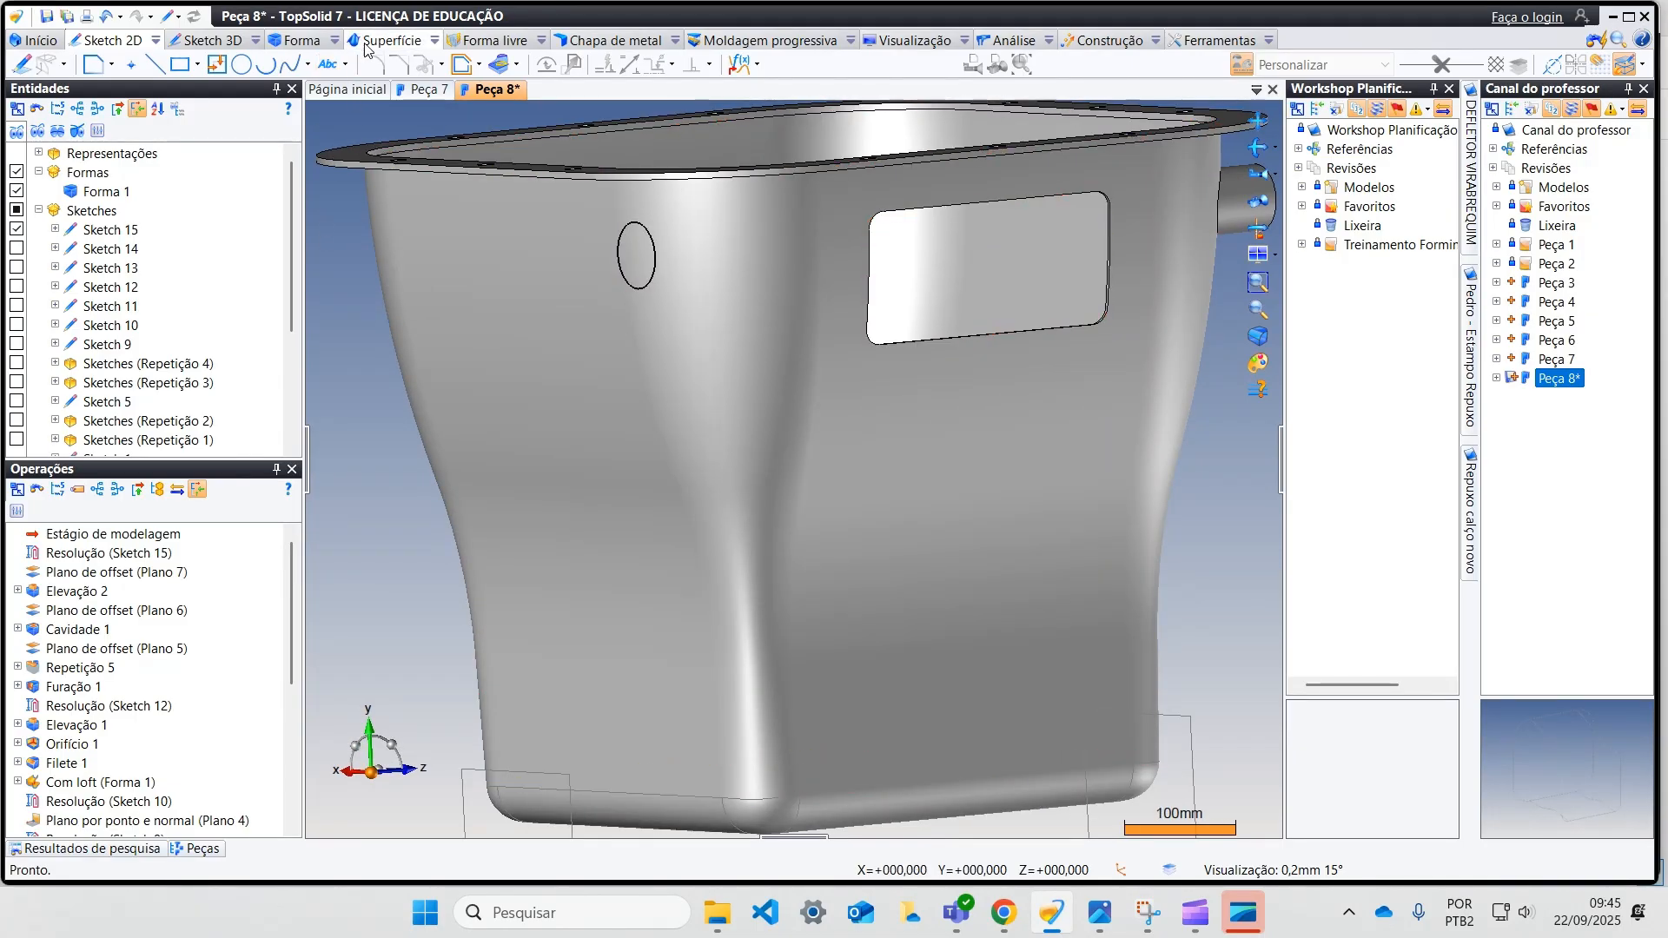
left_click(298, 40)
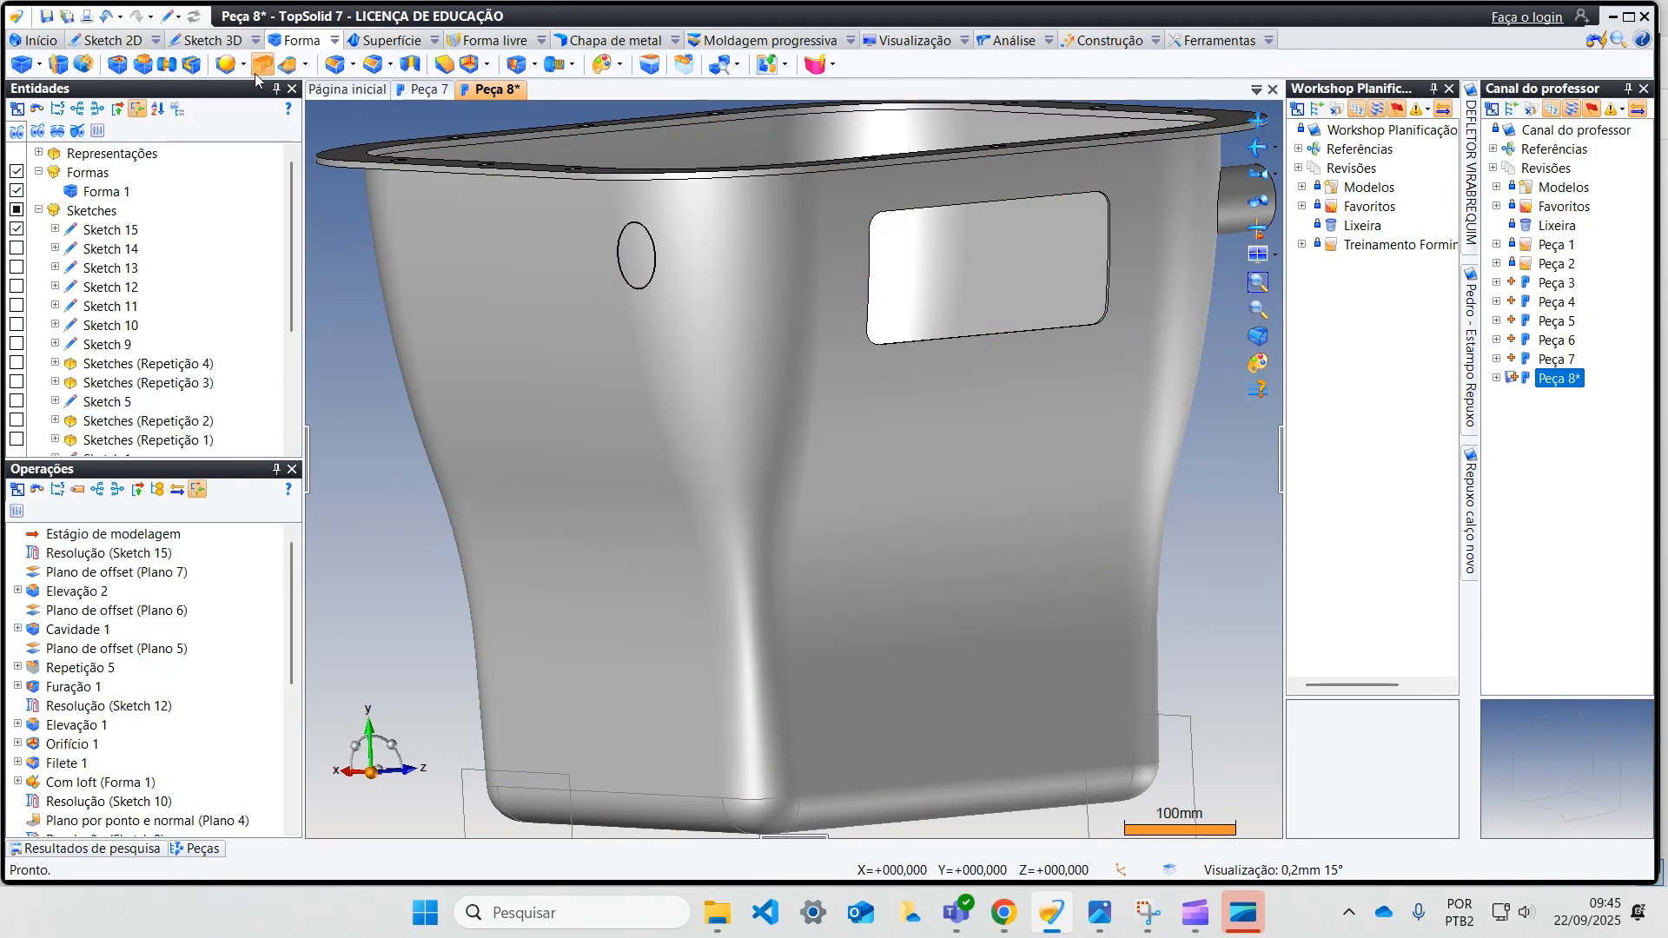
left_click(142, 66)
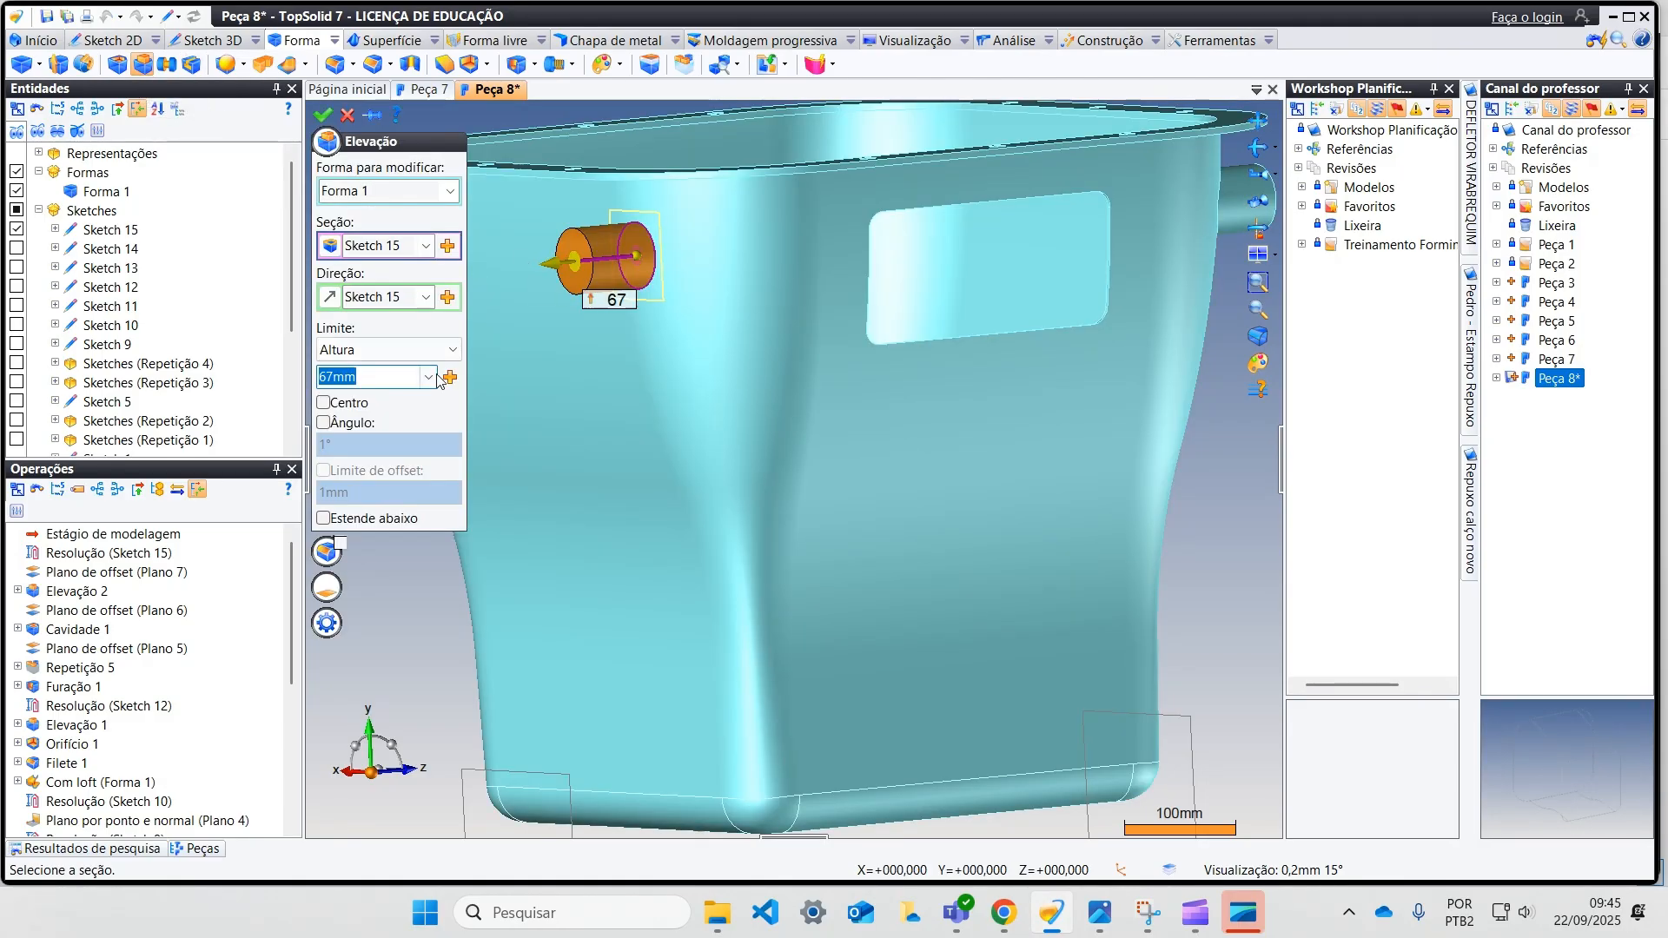
left_click(447, 349)
left_click(382, 436)
left_click(590, 347)
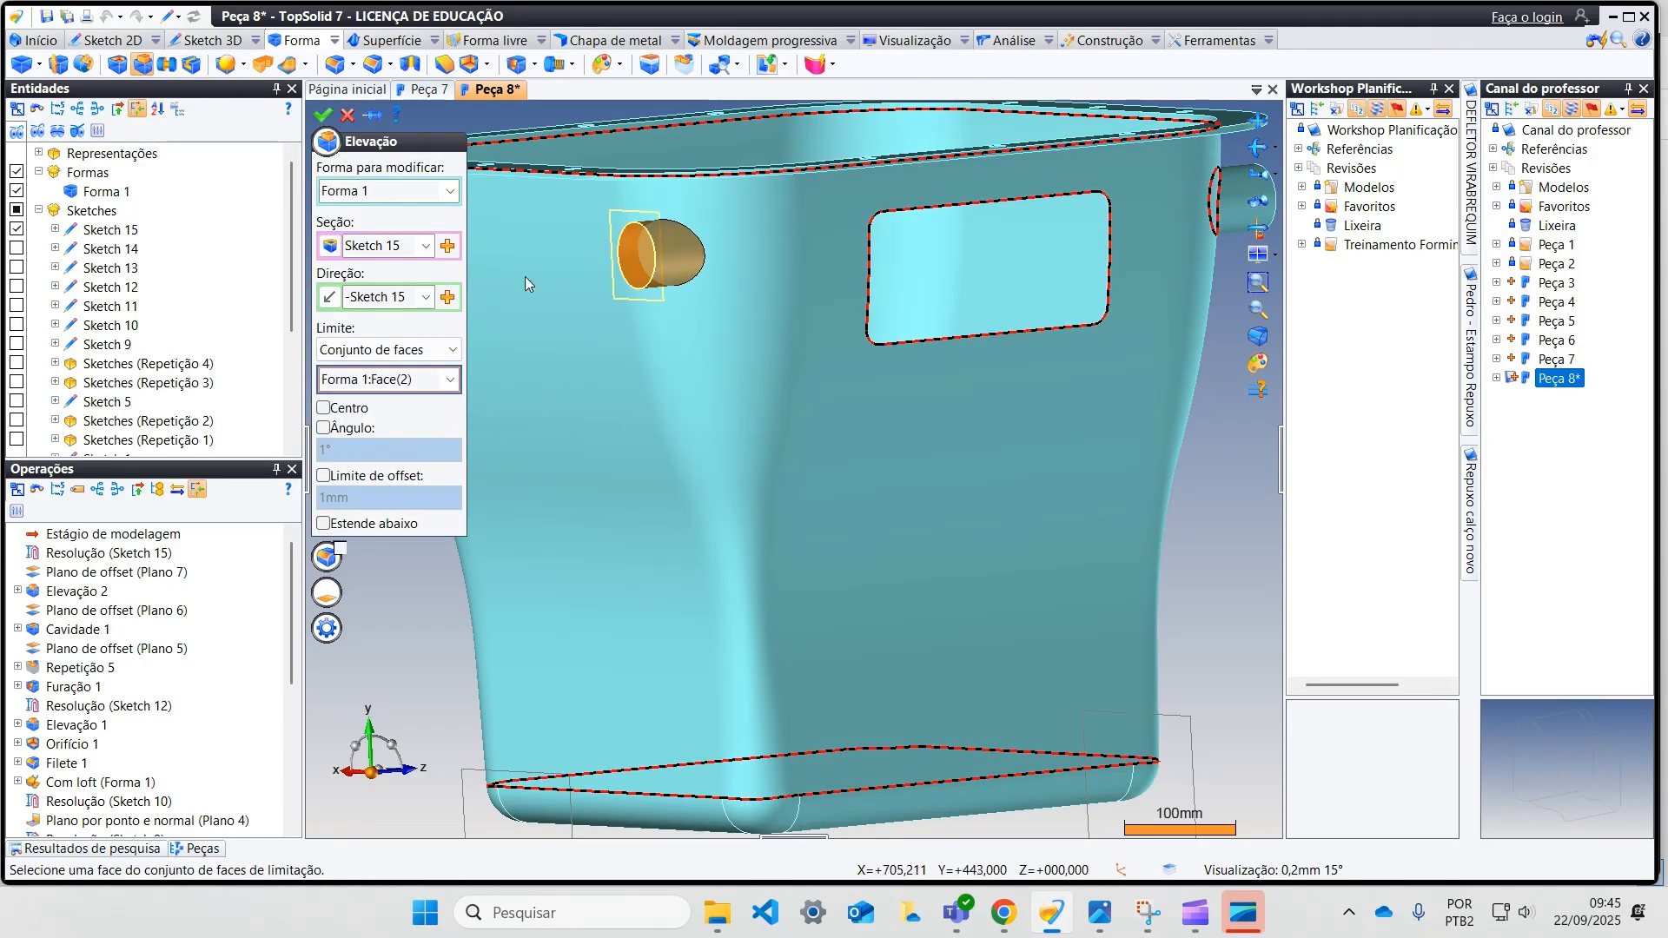
left_click(323, 113)
Step: Hide the two offset reference planes still displayed beside the part
middle_click_drag(564, 239, 691, 368)
scroll(695, 372, "down", 2)
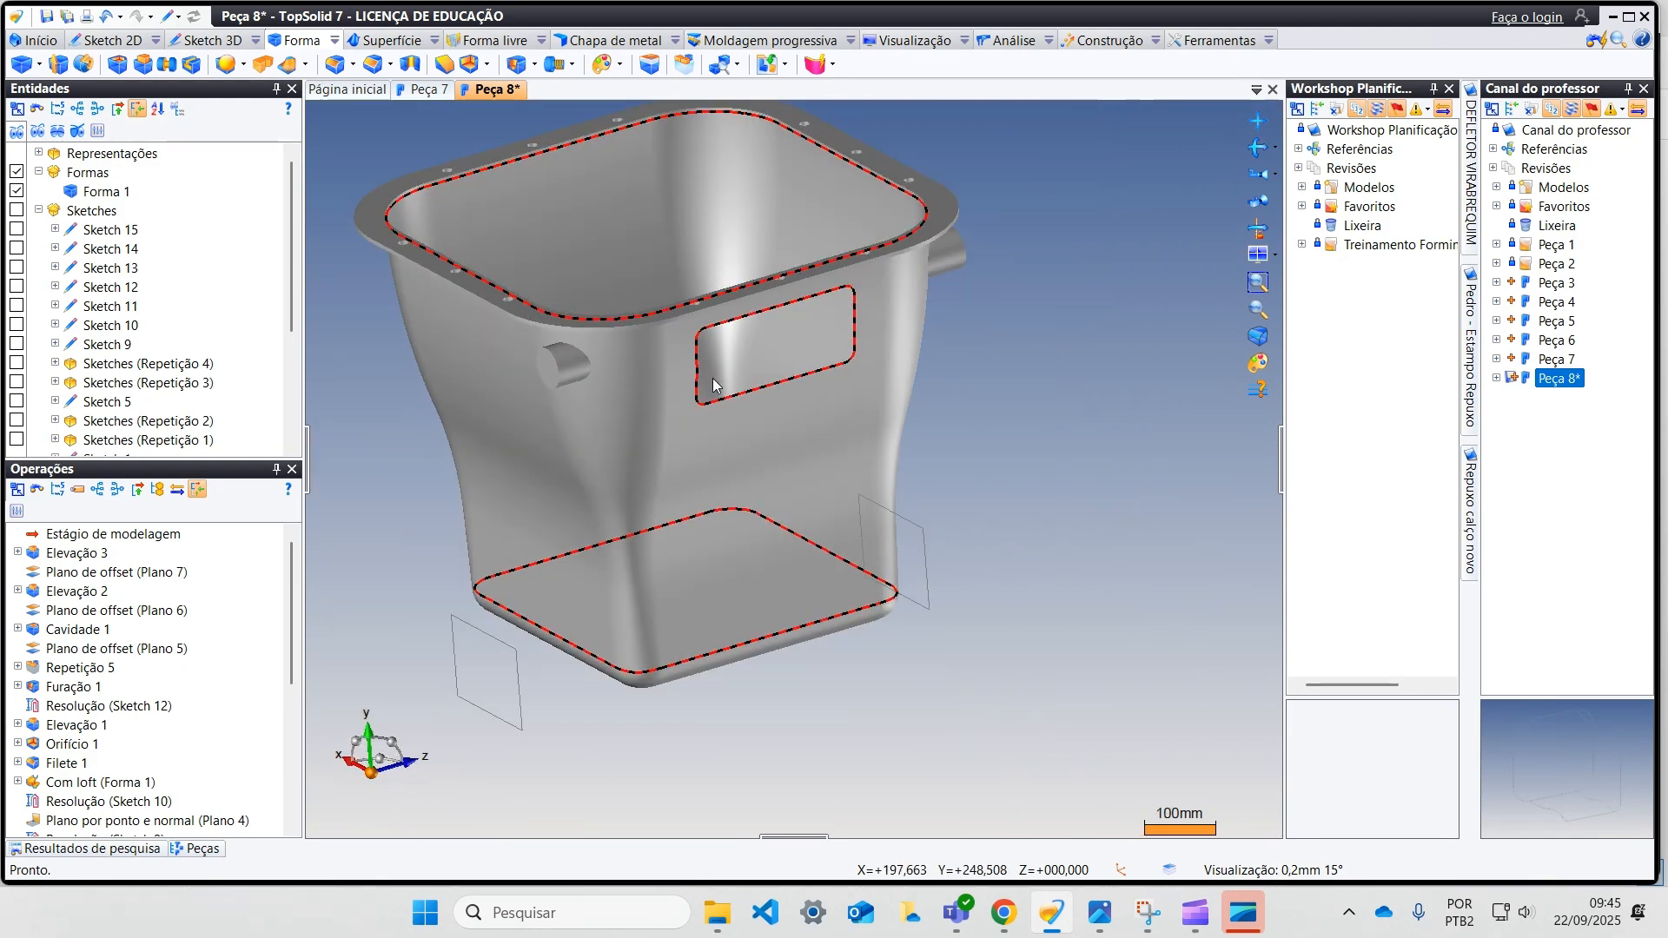
right_click(913, 523)
left_click(1038, 770)
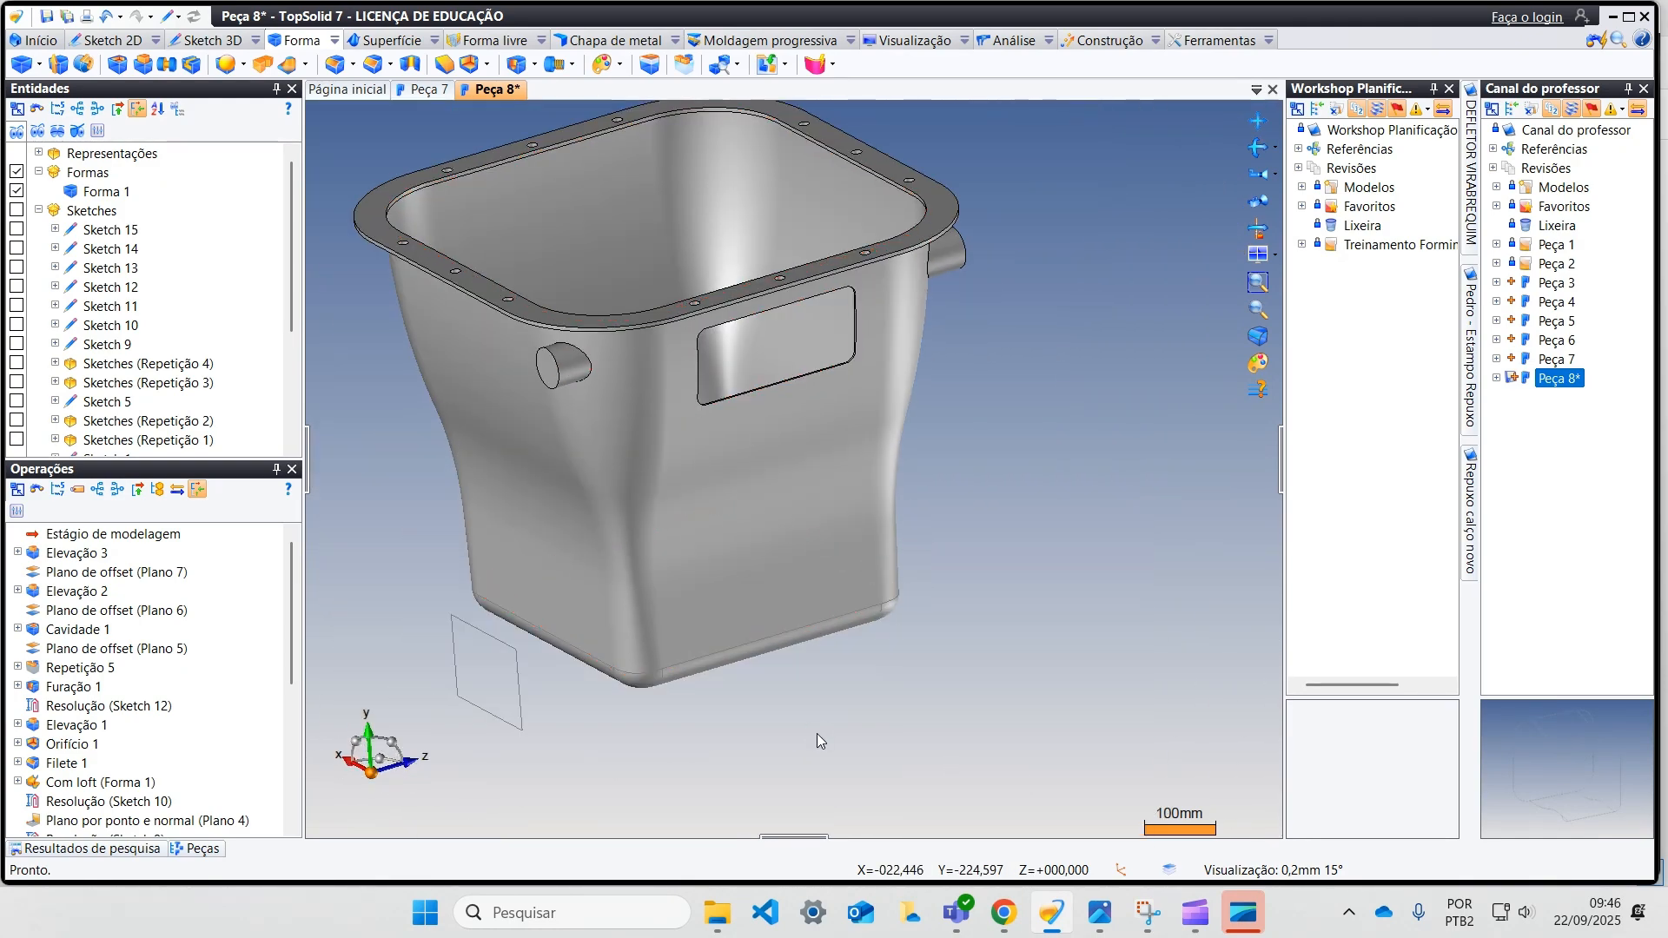
right_click(511, 650)
left_click(582, 803)
Step: Place a drilled hole centred on the end face of one round boss and set its diameter to 40 mm
middle_click_drag(582, 803, 469, 288)
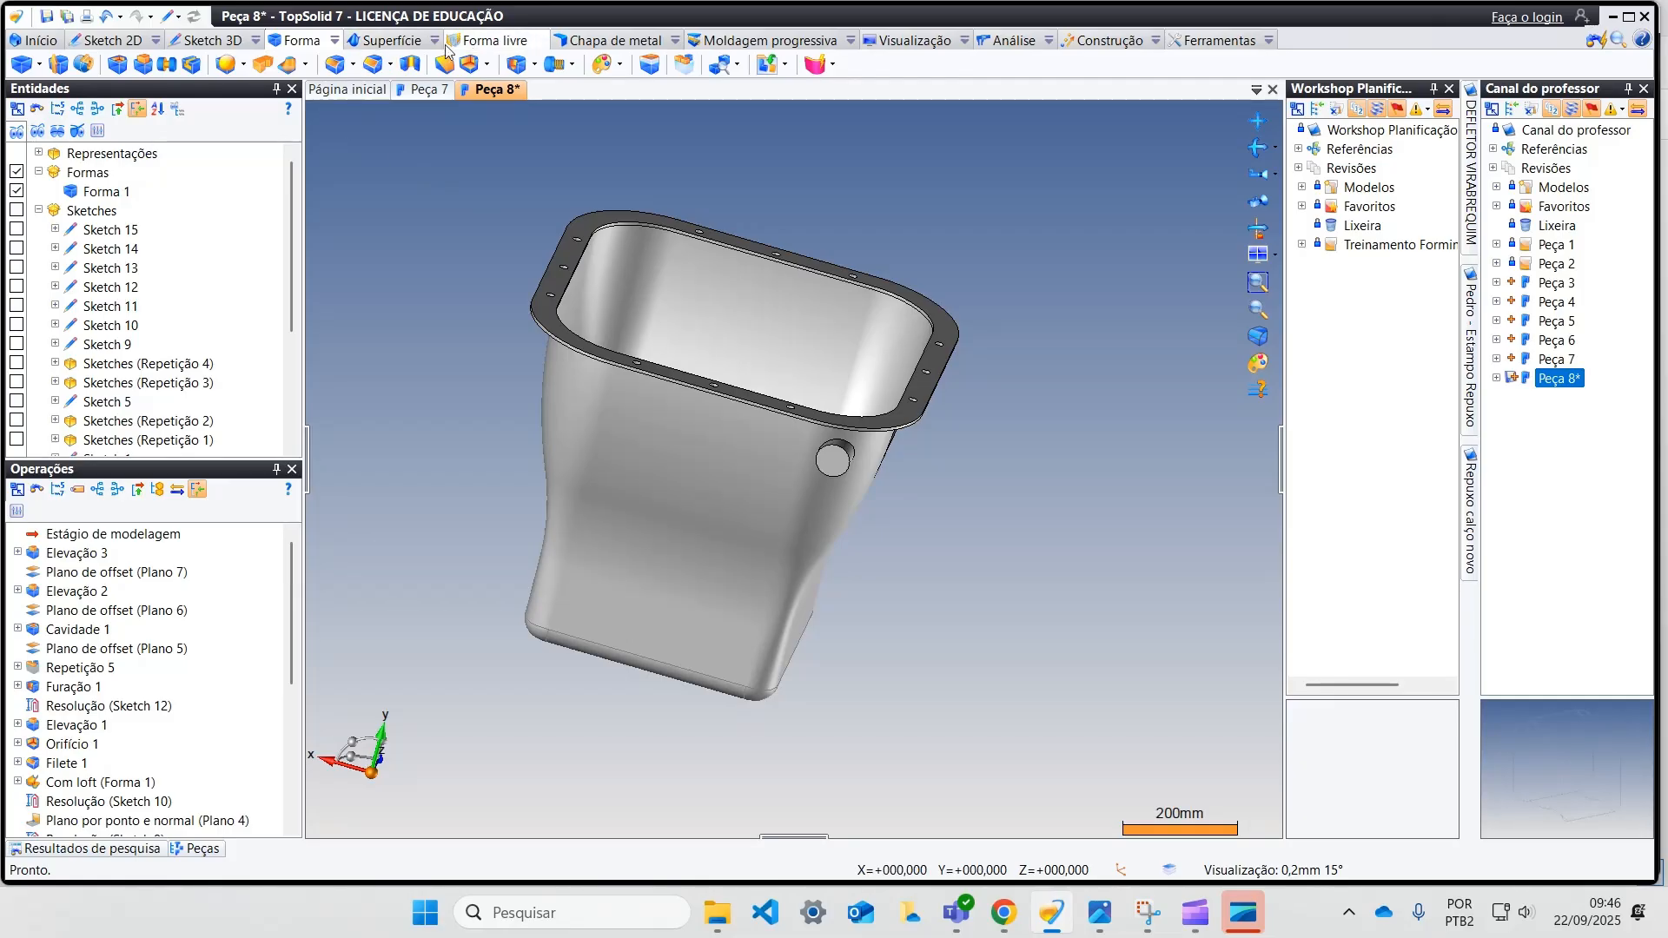
left_click(515, 64)
left_click(832, 461)
scroll(1013, 519, "up", 2)
scroll(1013, 518, "up", 2)
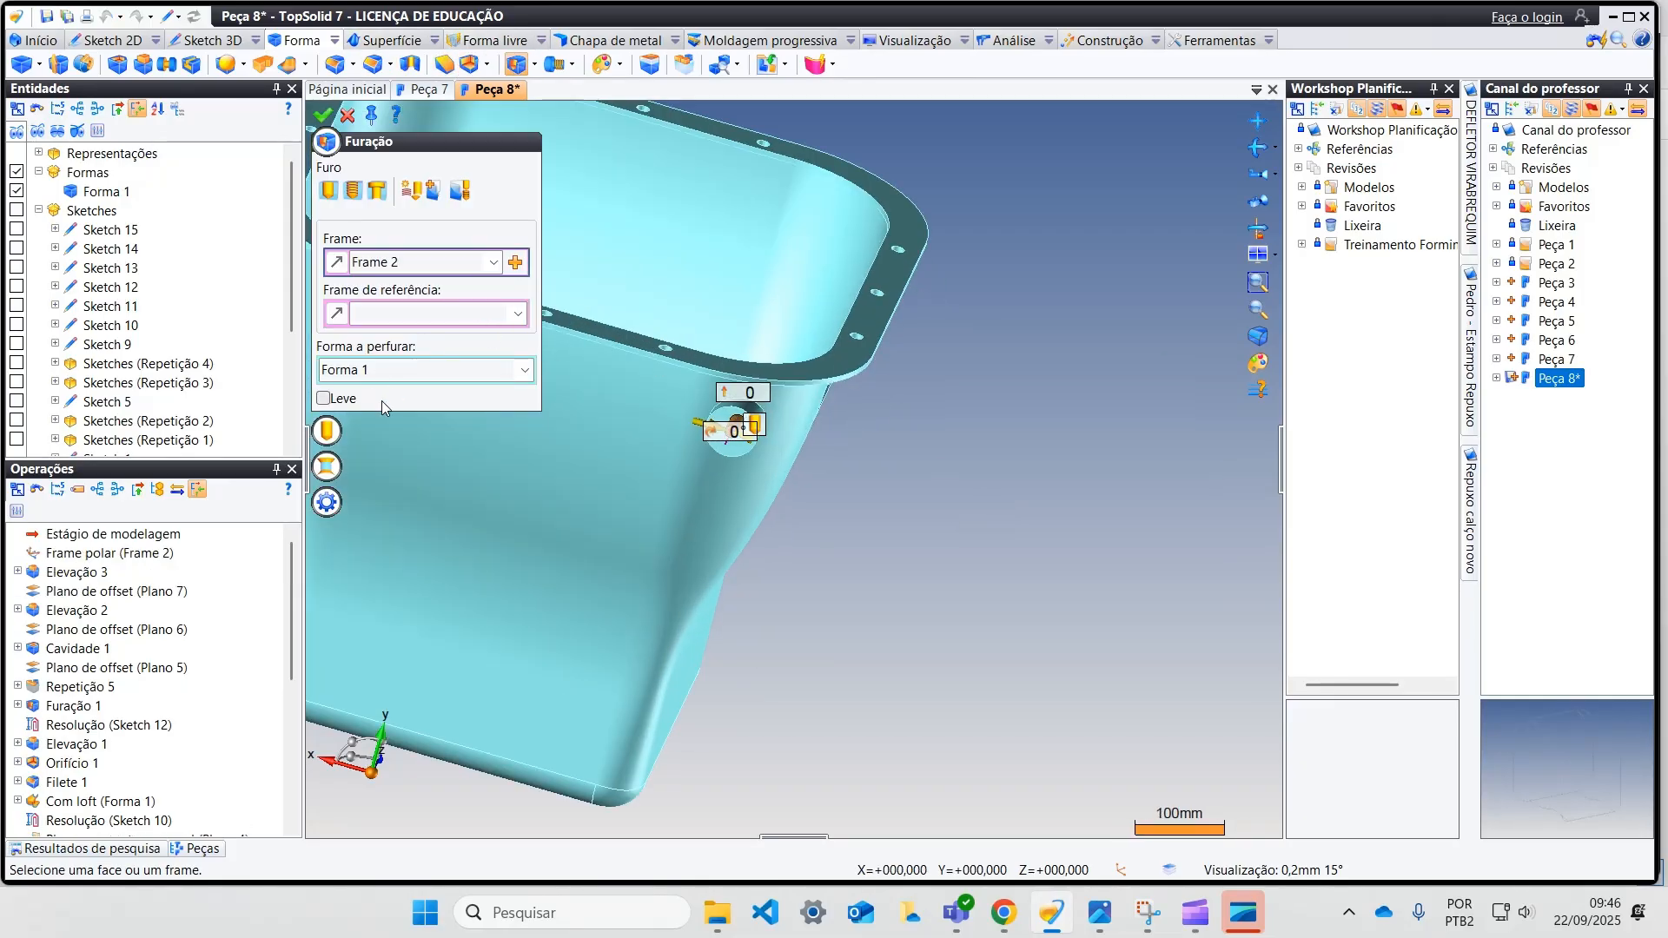
left_click(326, 431)
left_click(363, 489)
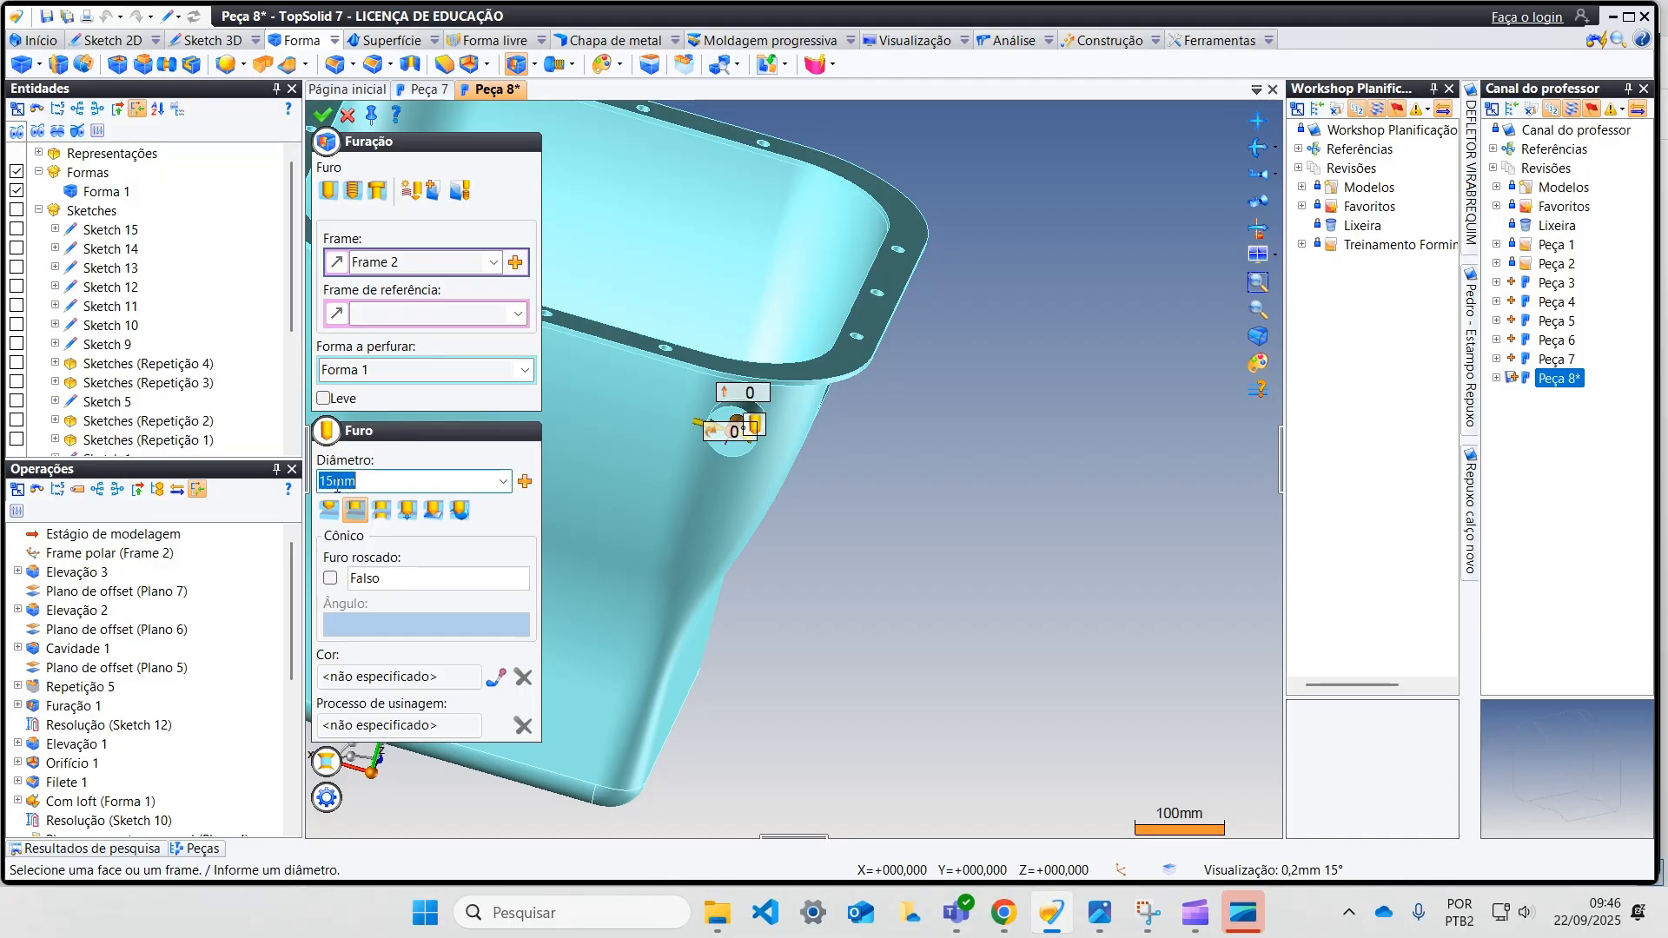
key("Return")
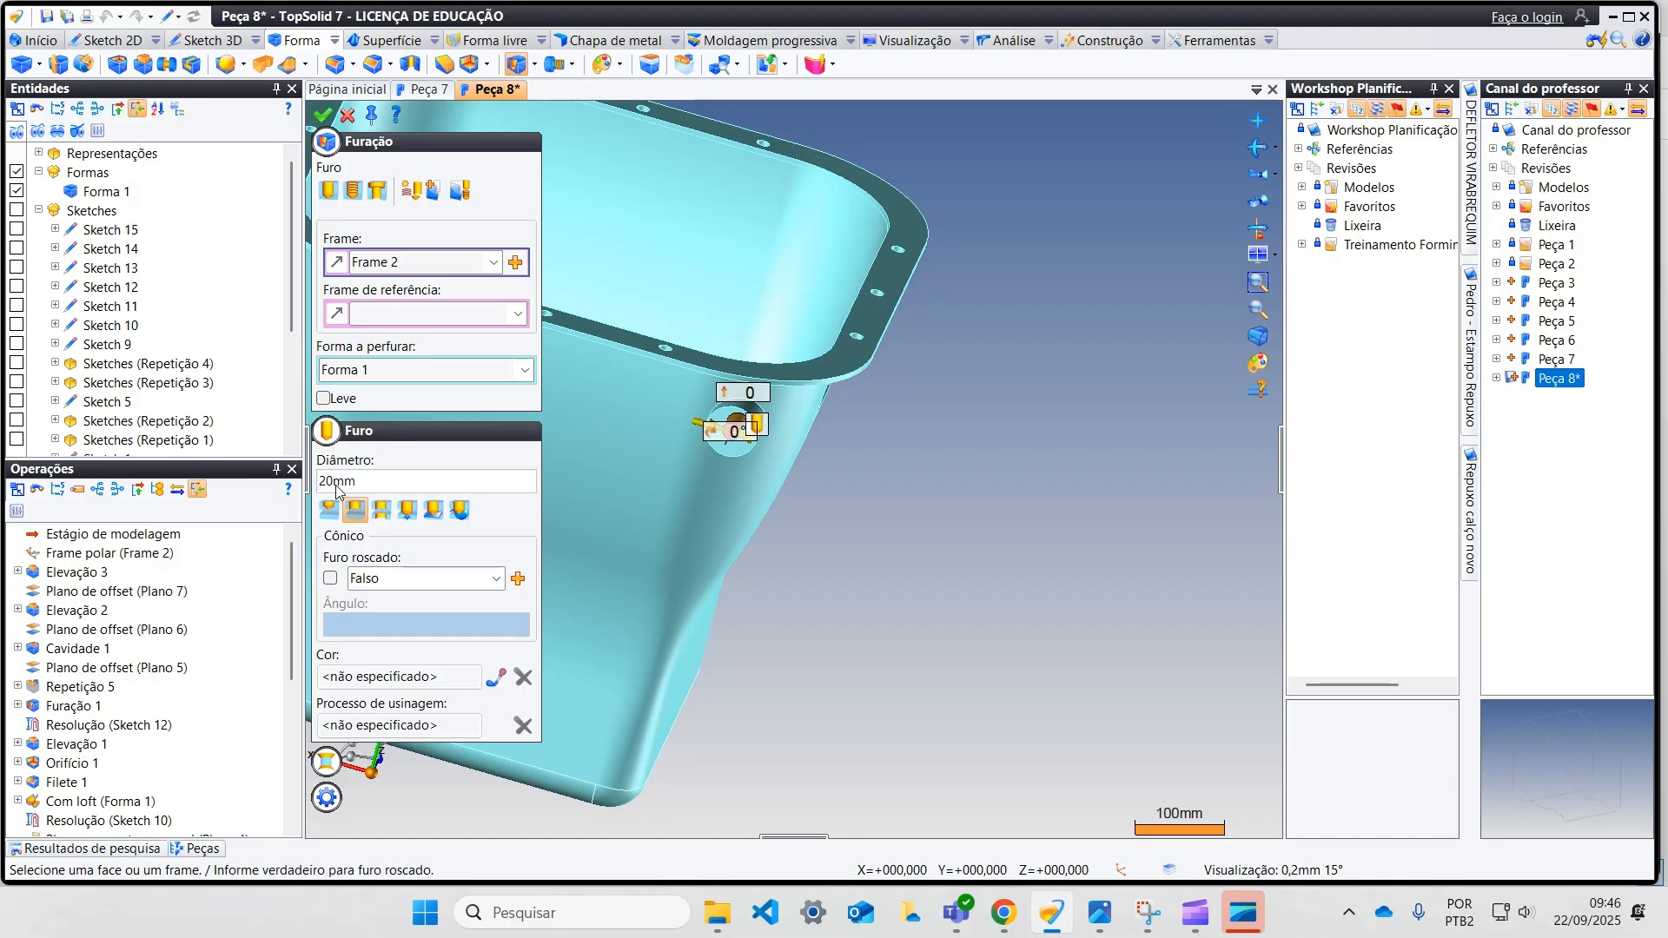
left_click(386, 484)
key("Return")
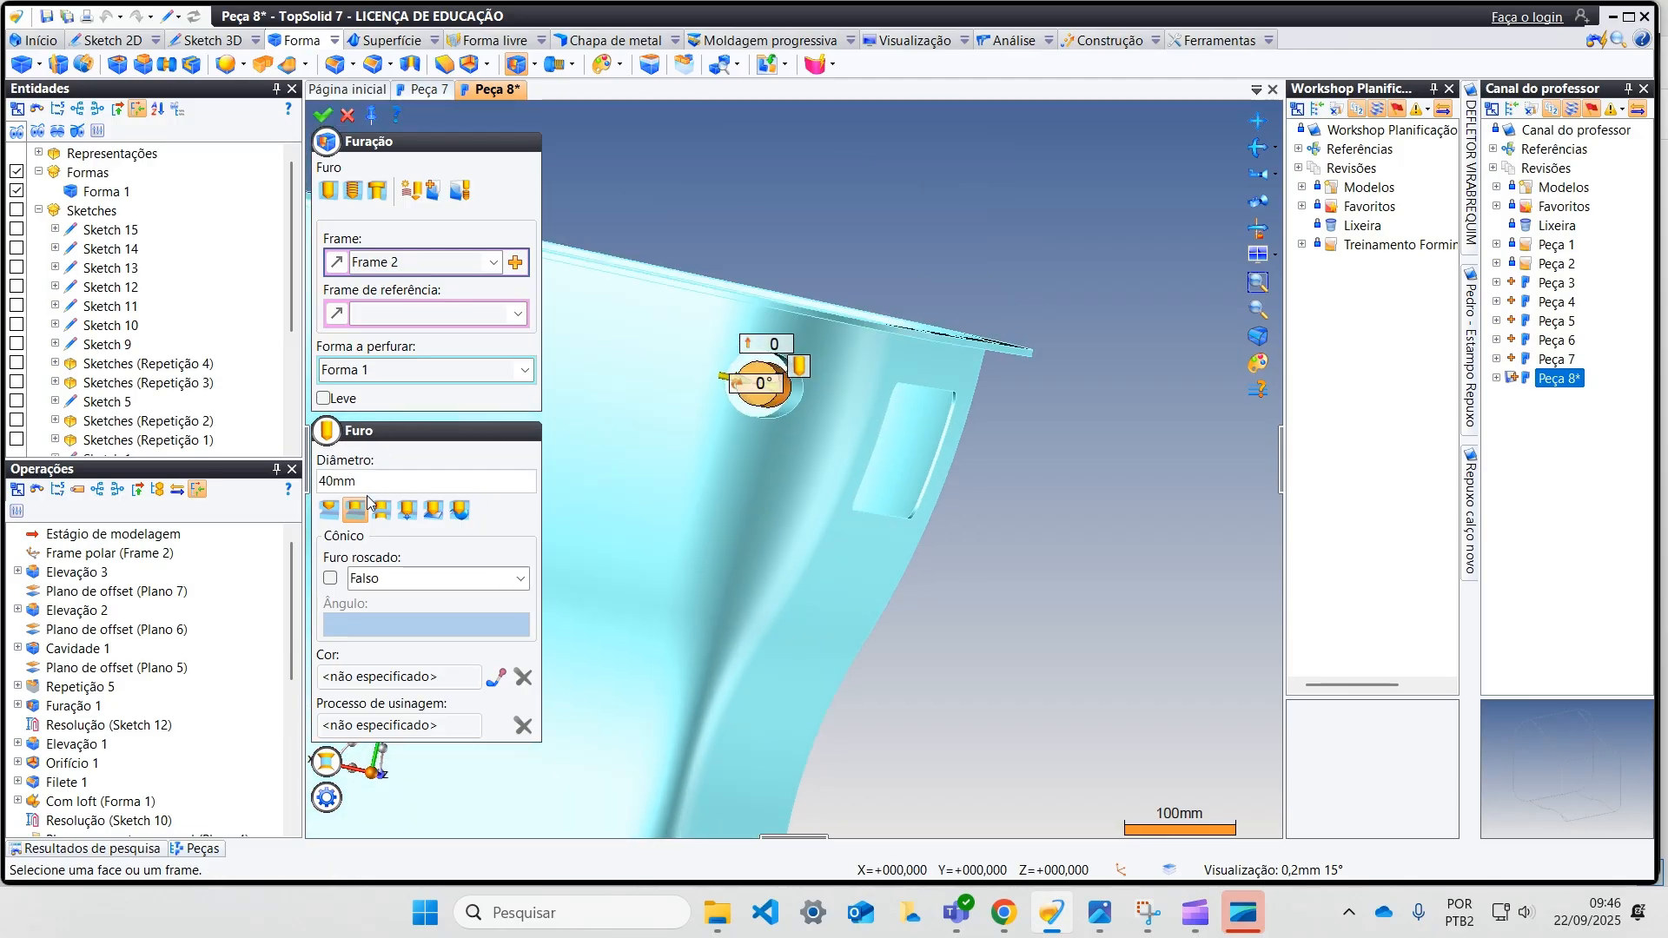
Step: Make the boss hole run through the whole part so it pierces both bosses, and finish drilling
left_click(381, 511)
middle_click_drag(803, 498, 931, 487)
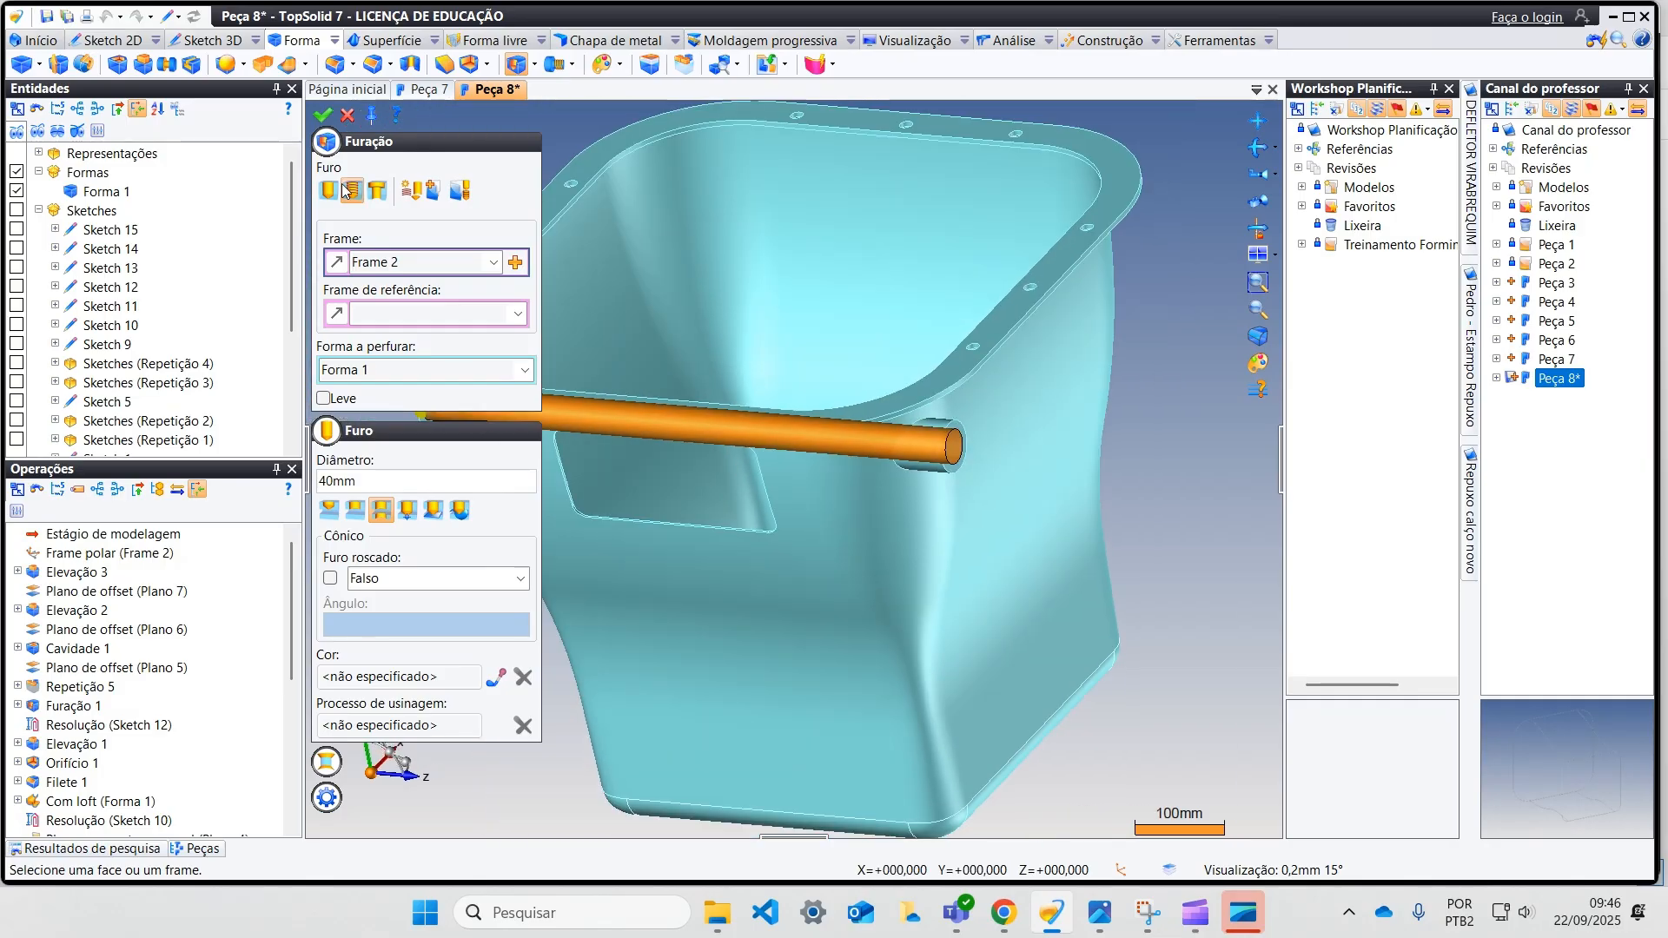
left_click(326, 115)
middle_click_drag(677, 409, 580, 295)
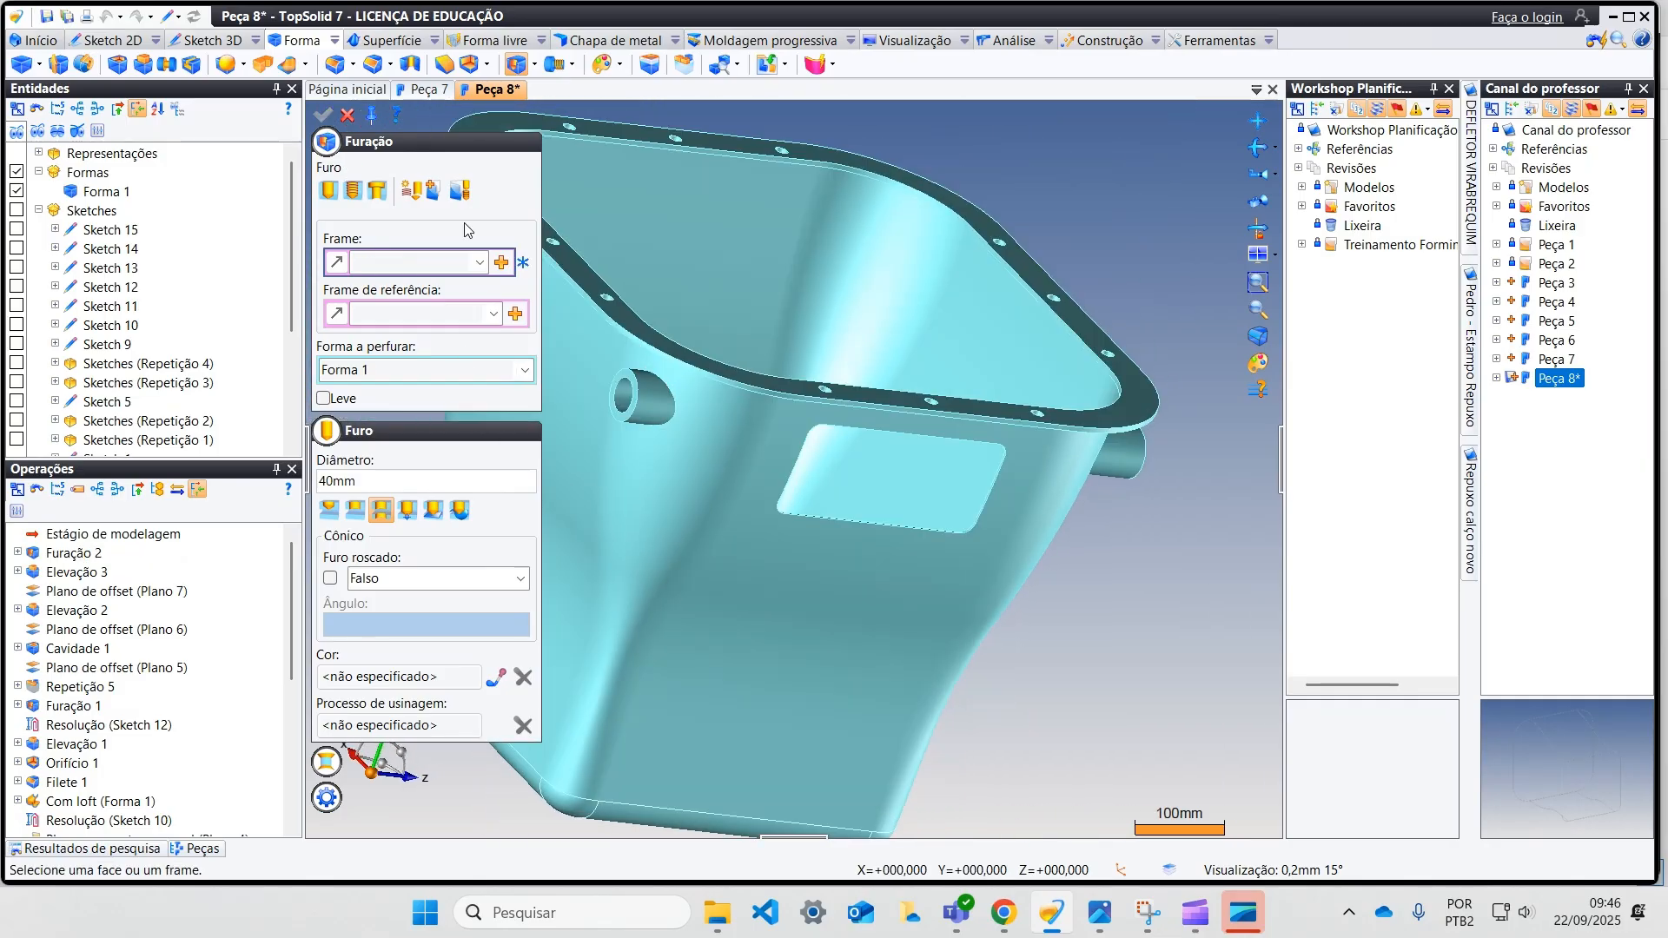
left_click(348, 114)
Step: Examine the part from several sides, including the drilled bosses, side window and rim flange
middle_click_drag(354, 123, 951, 436)
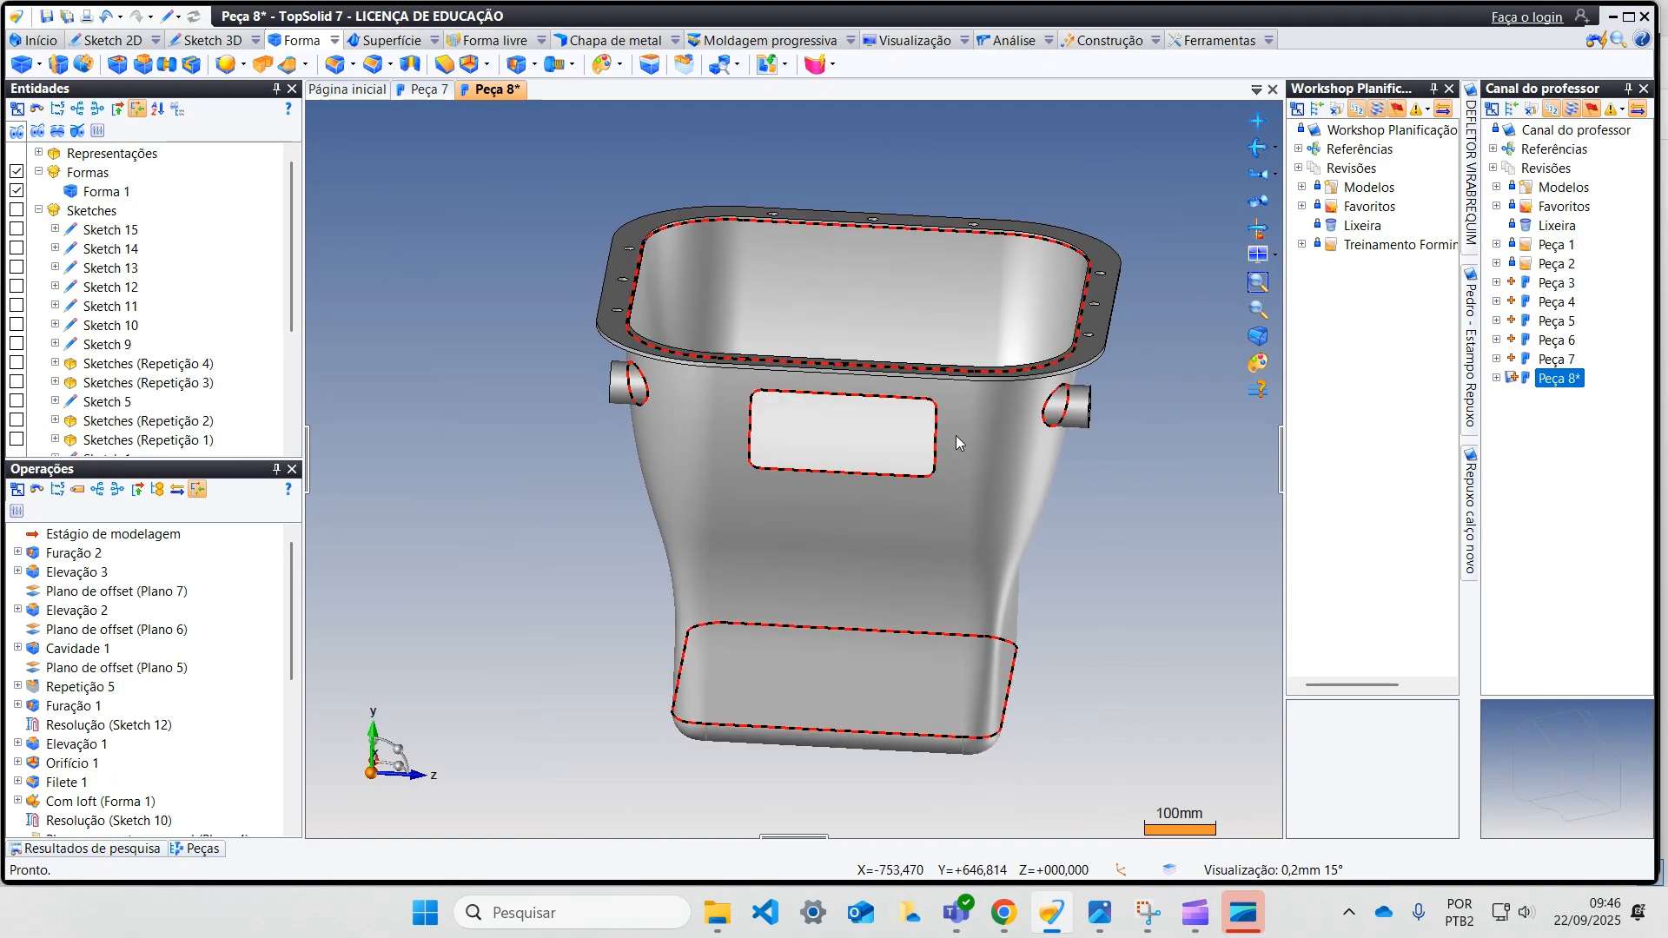
middle_click_drag(1077, 445, 595, 447)
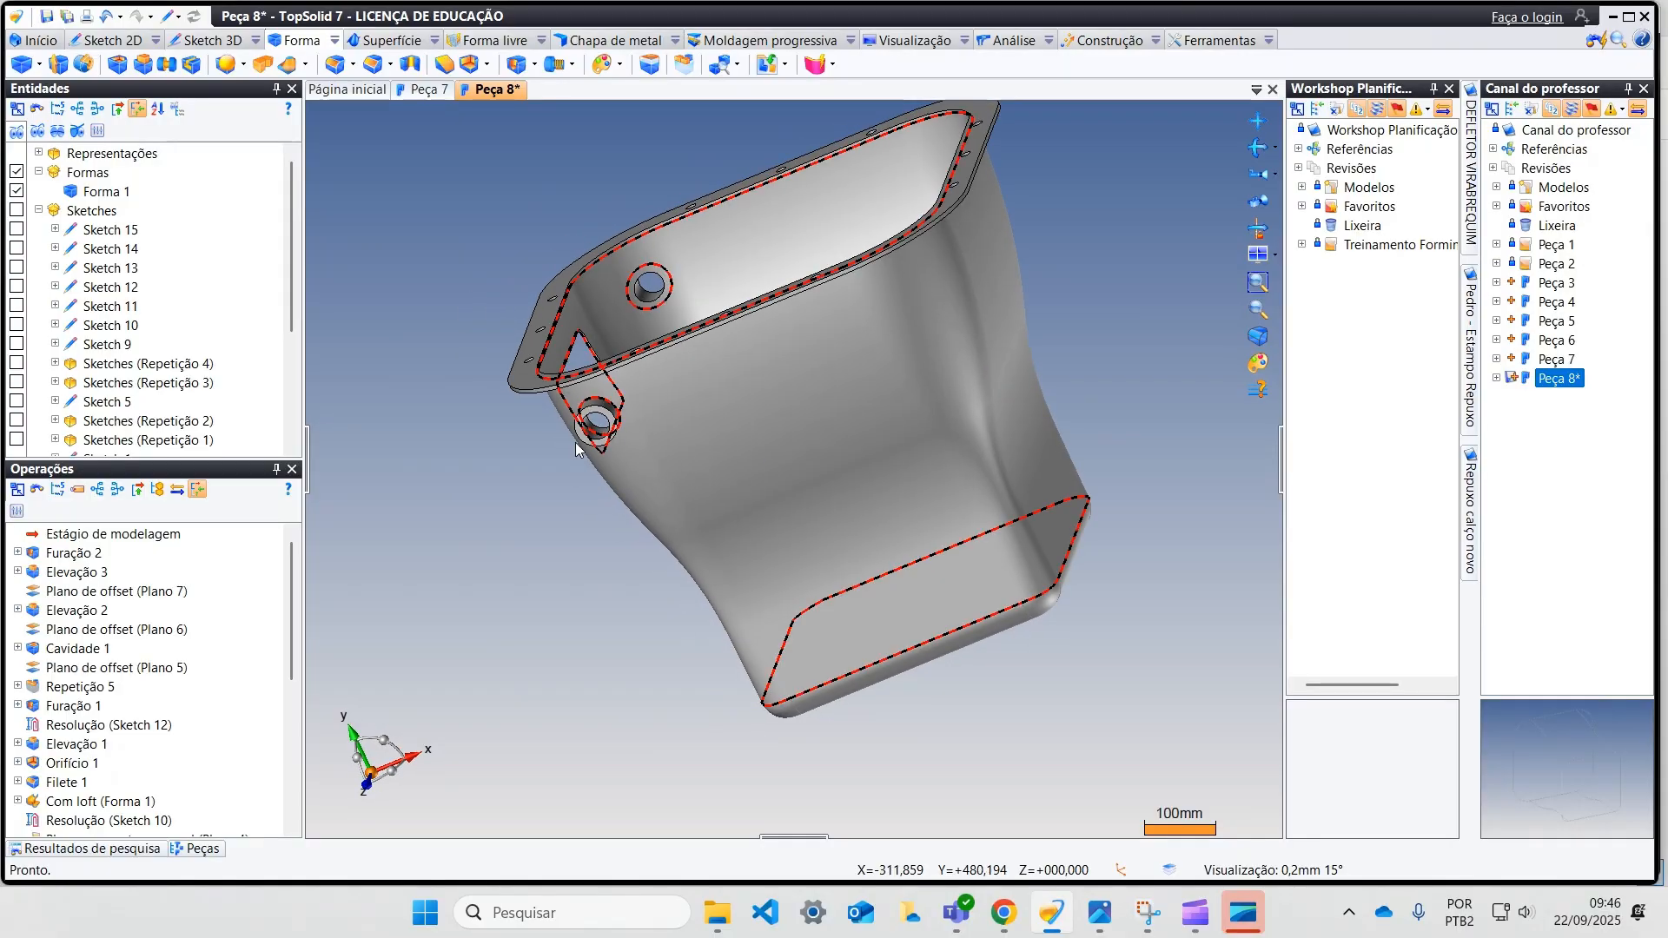
middle_click_drag(925, 311, 919, 549)
scroll(599, 439, "up", 3)
scroll(919, 549, "down", 3)
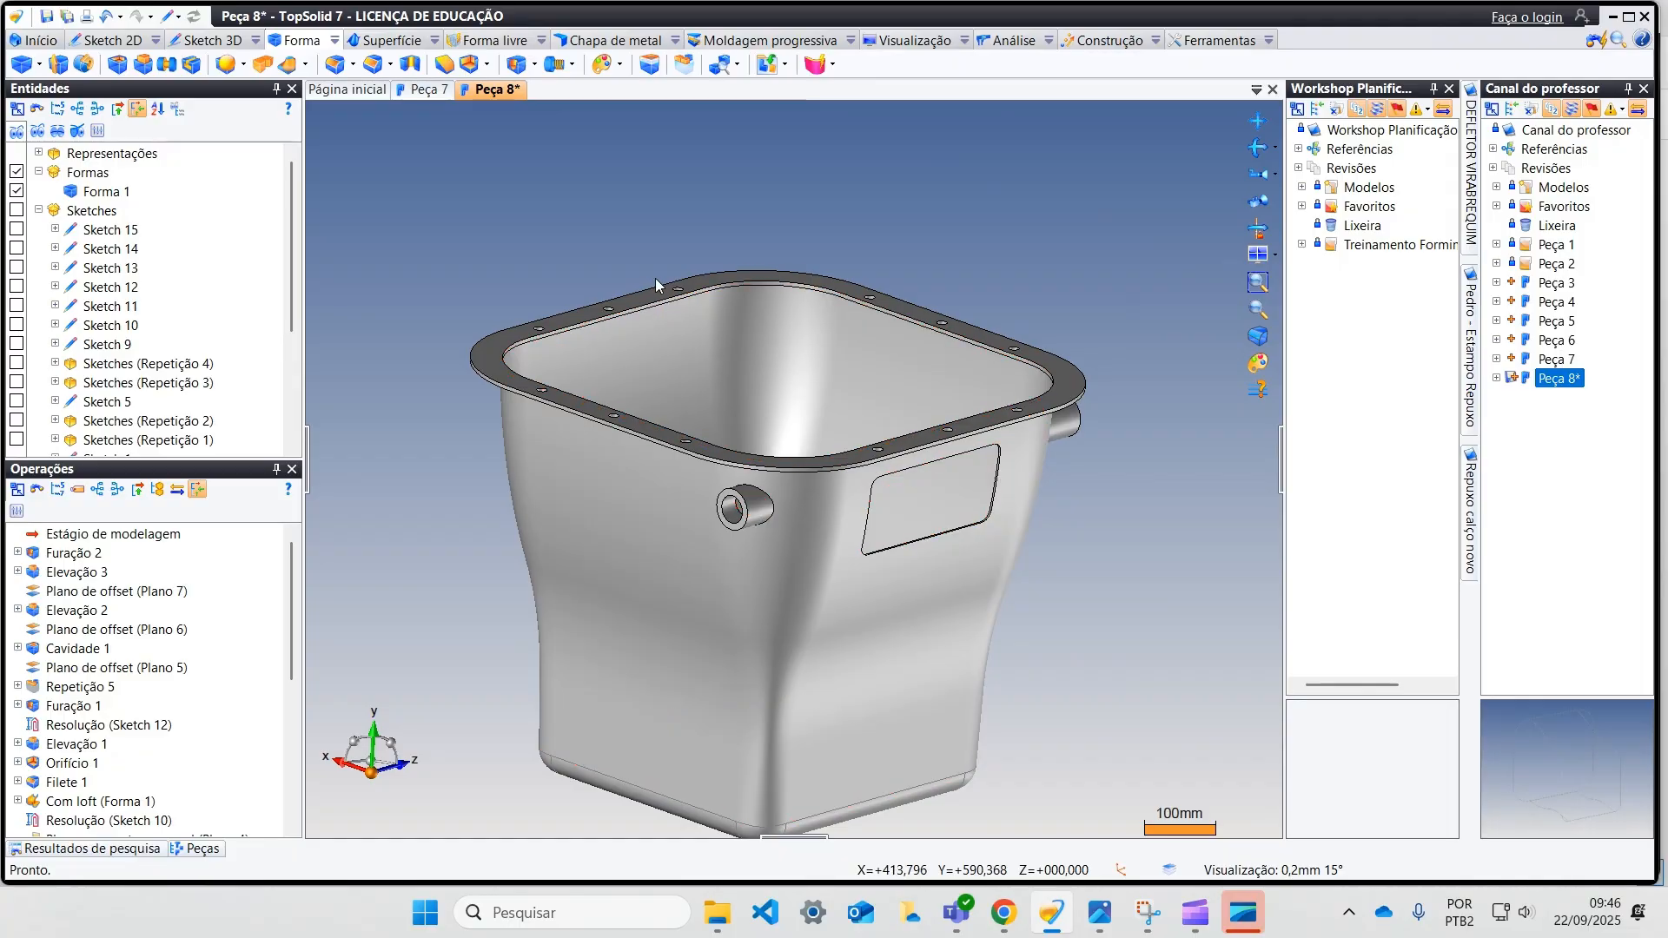
mouse_move(837, 601)
middle_mouse_down()
mouse_move(842, 496)
mouse_move(810, 596)
middle_mouse_up()
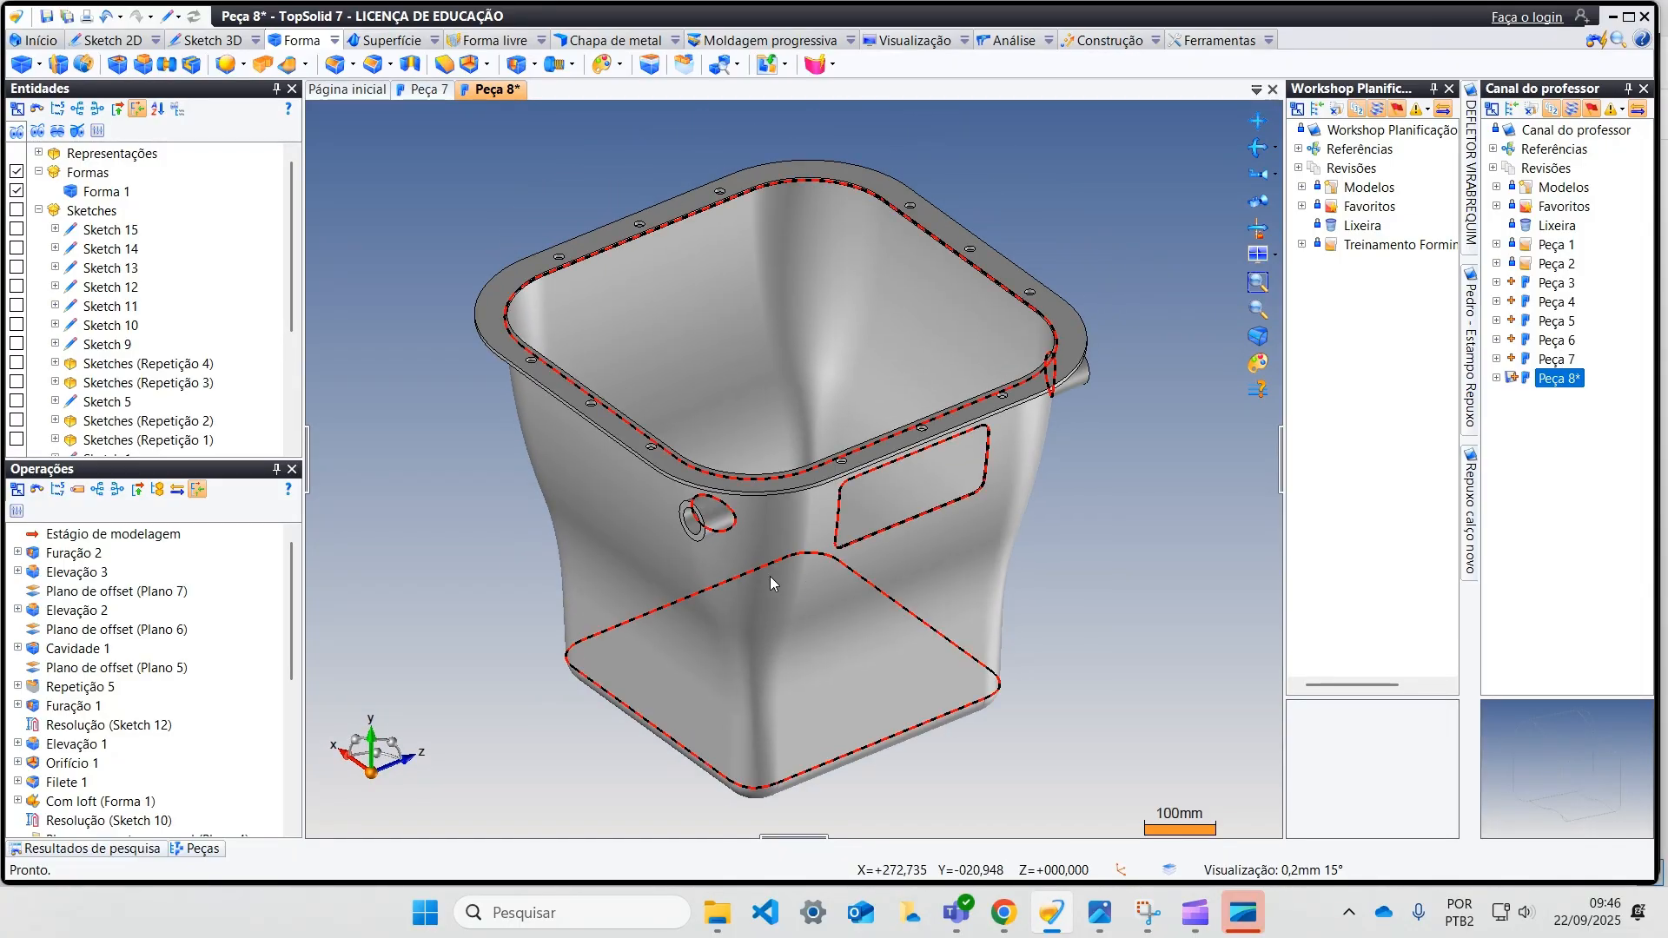